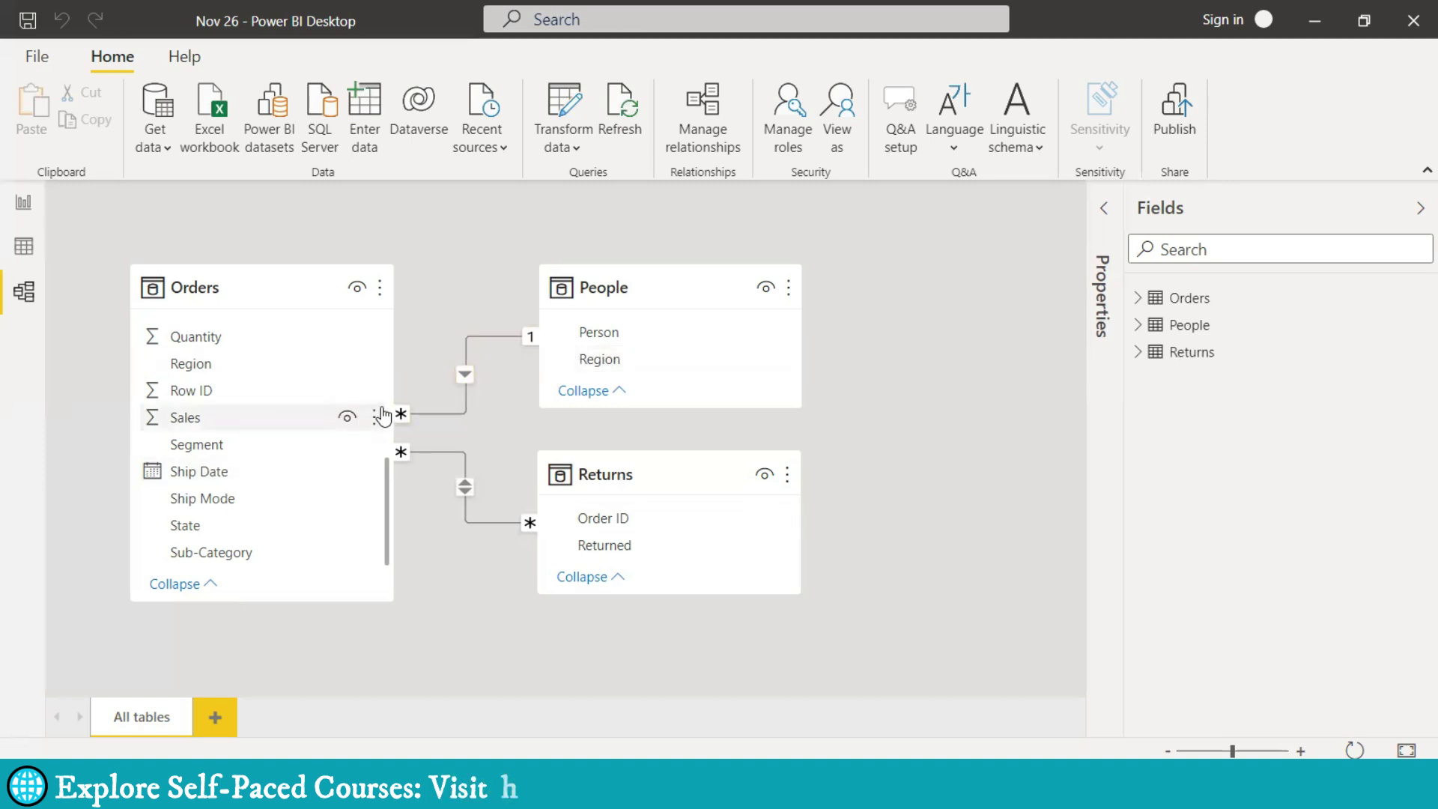
- Examine the Orders table's columns through to Profit in the data view, and return to the report page
left_click(21, 251)
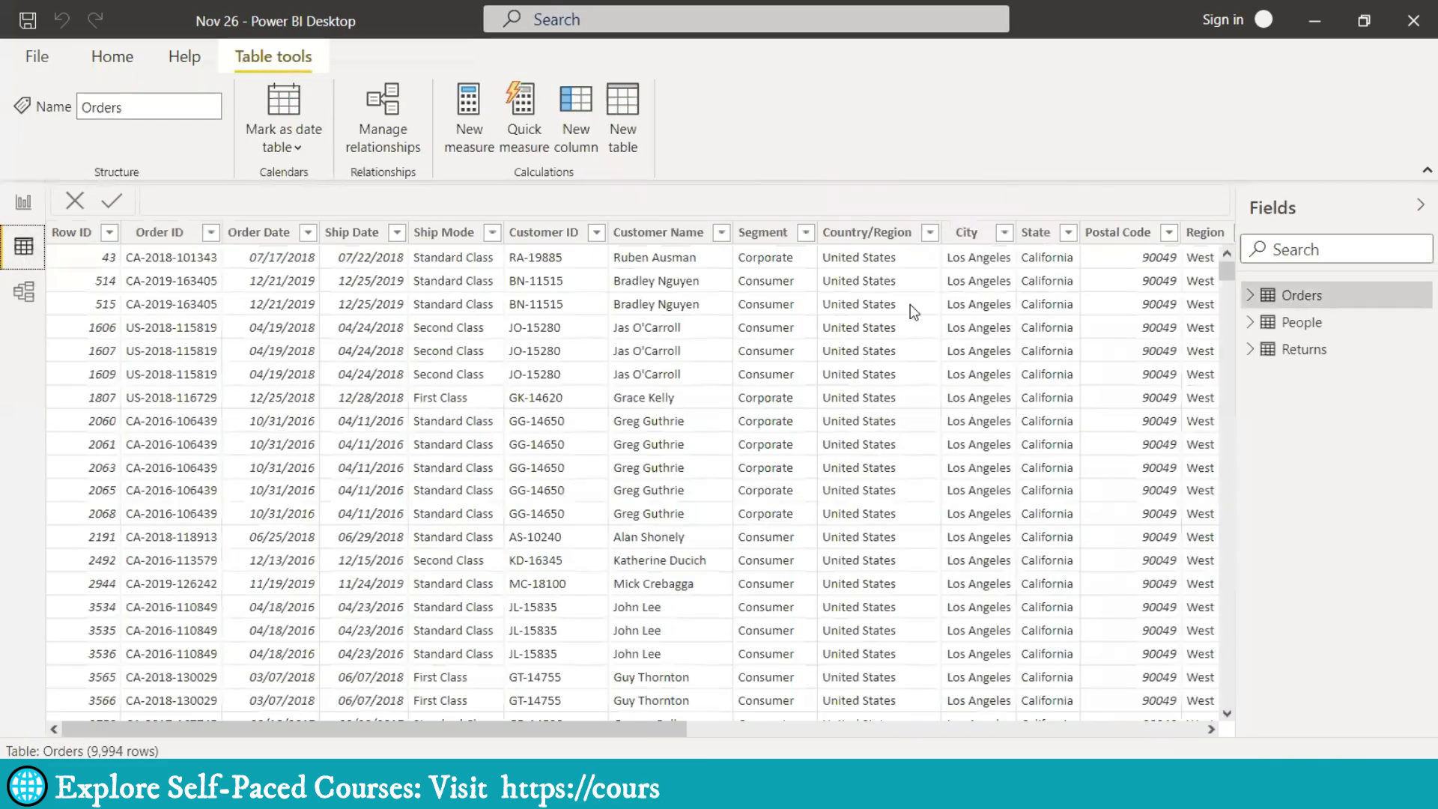
left_click_drag(538, 731, 1055, 715)
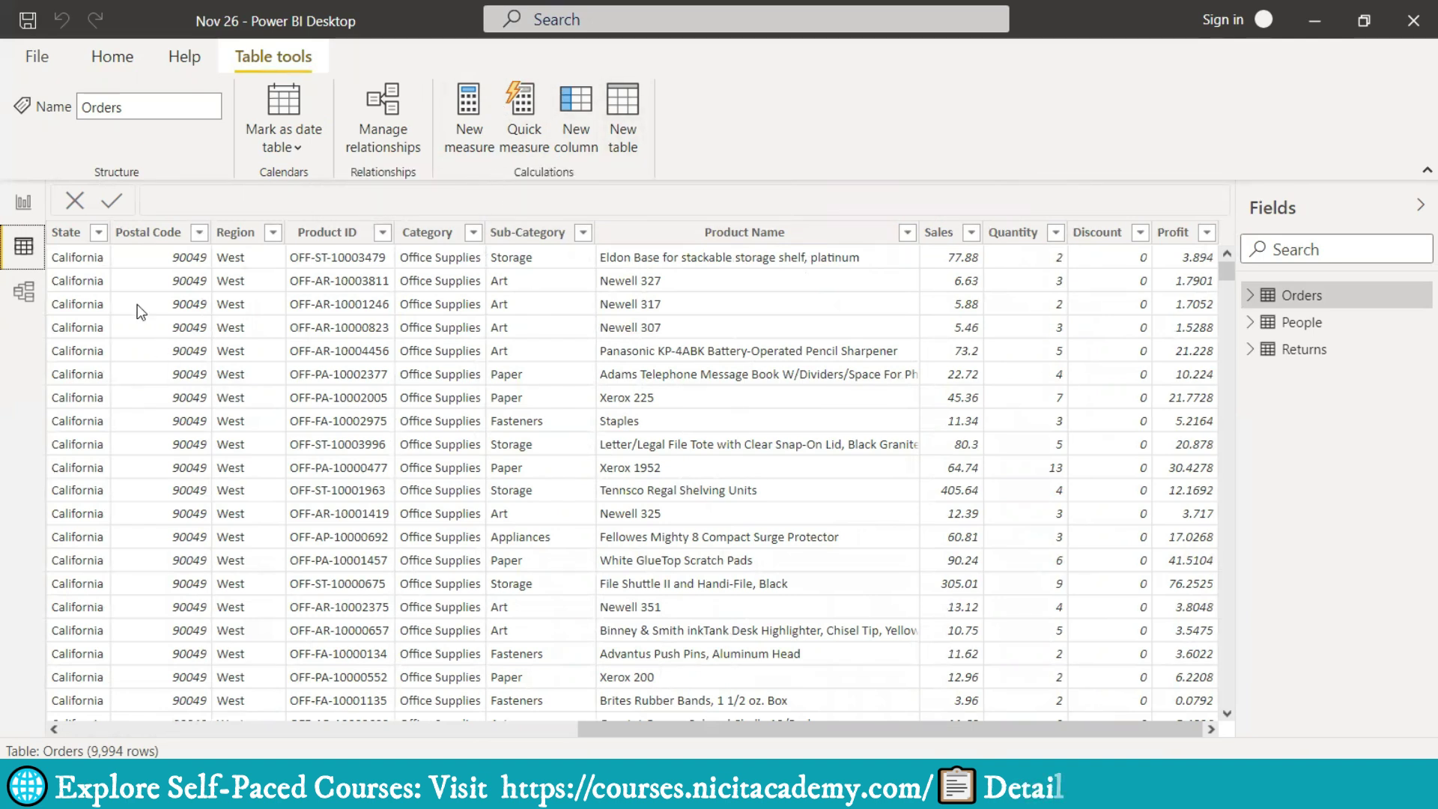
left_click(22, 212)
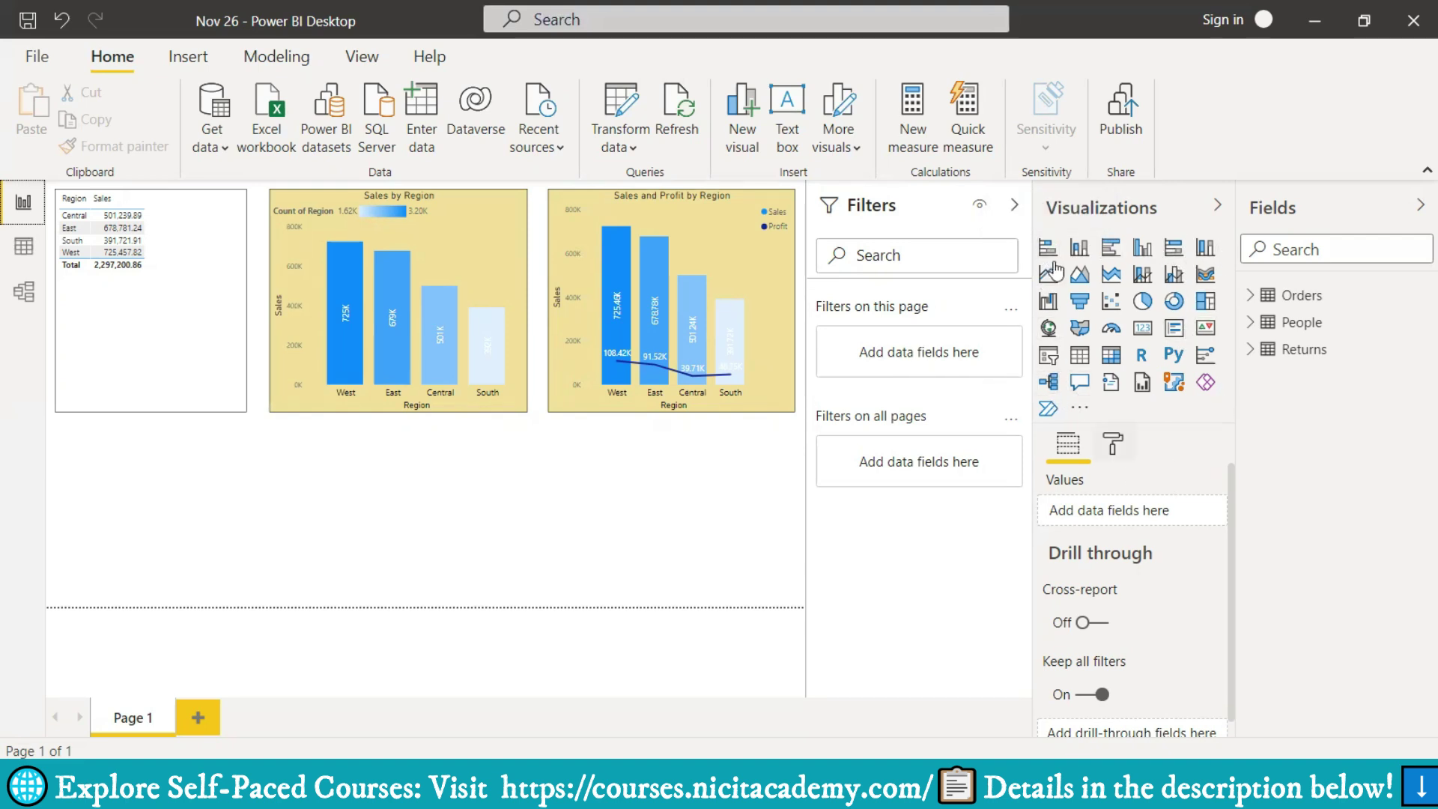
left_click(24, 247)
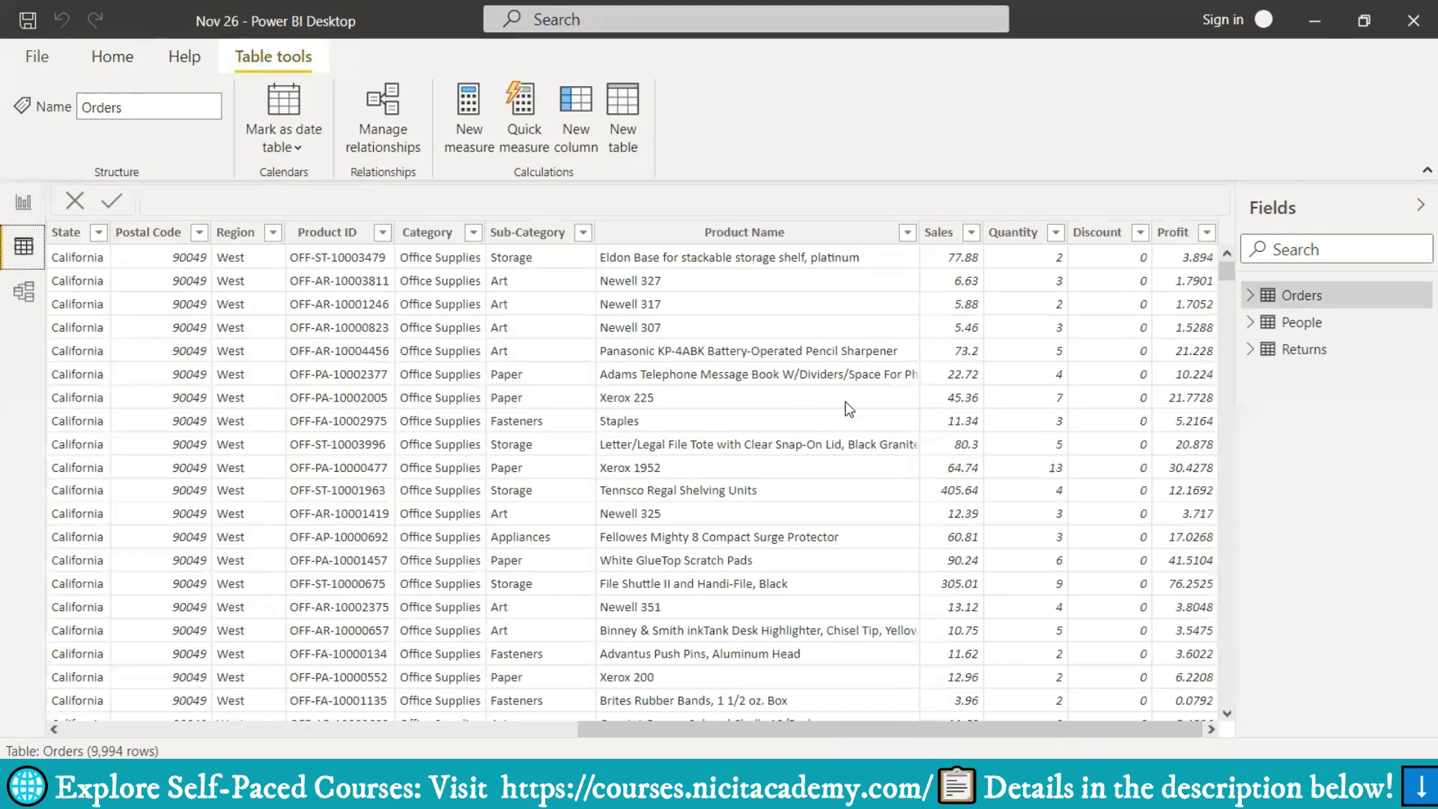
left_click(18, 203)
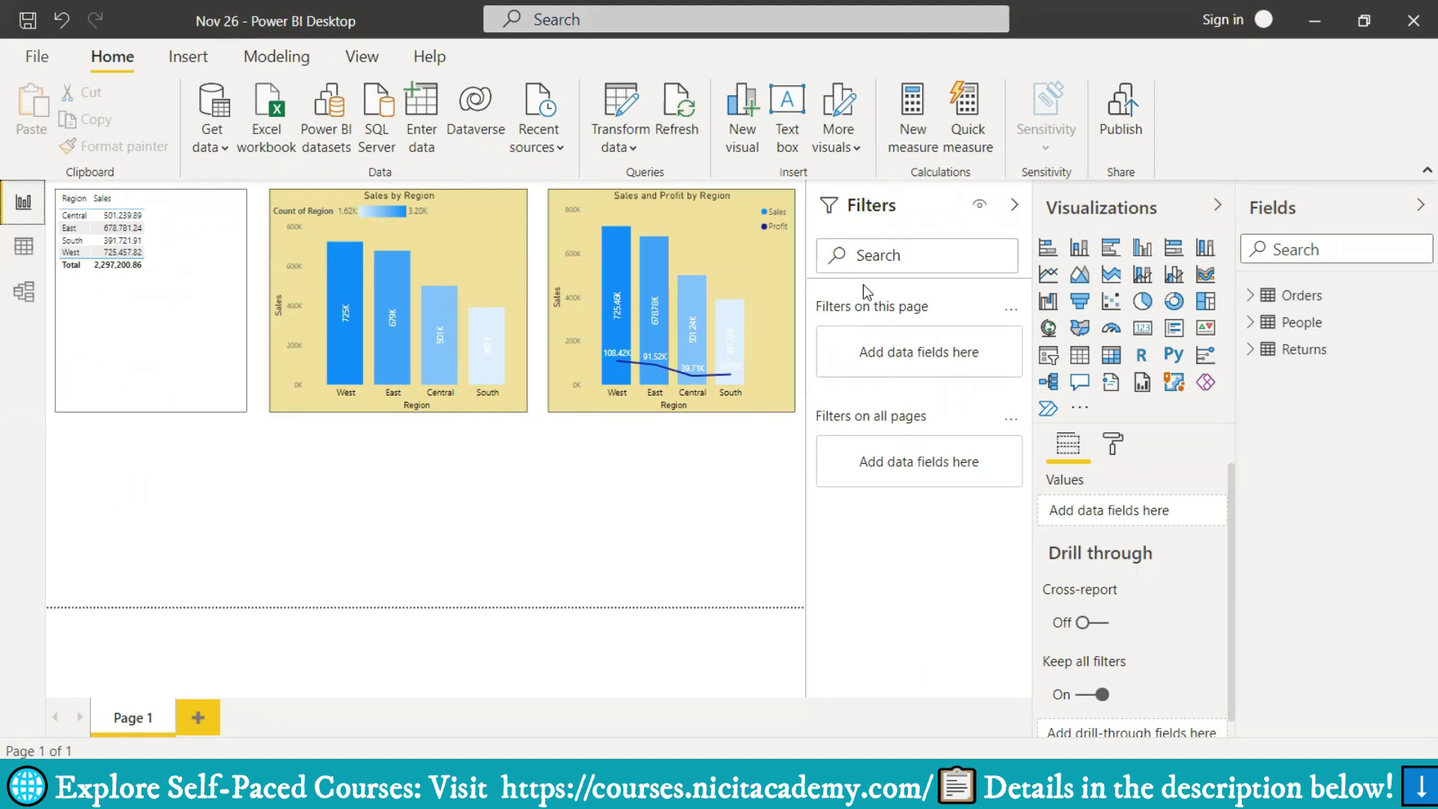
- Exclude Central, East and South in the Region filter of the Sales by Region chart
left_click(432, 225)
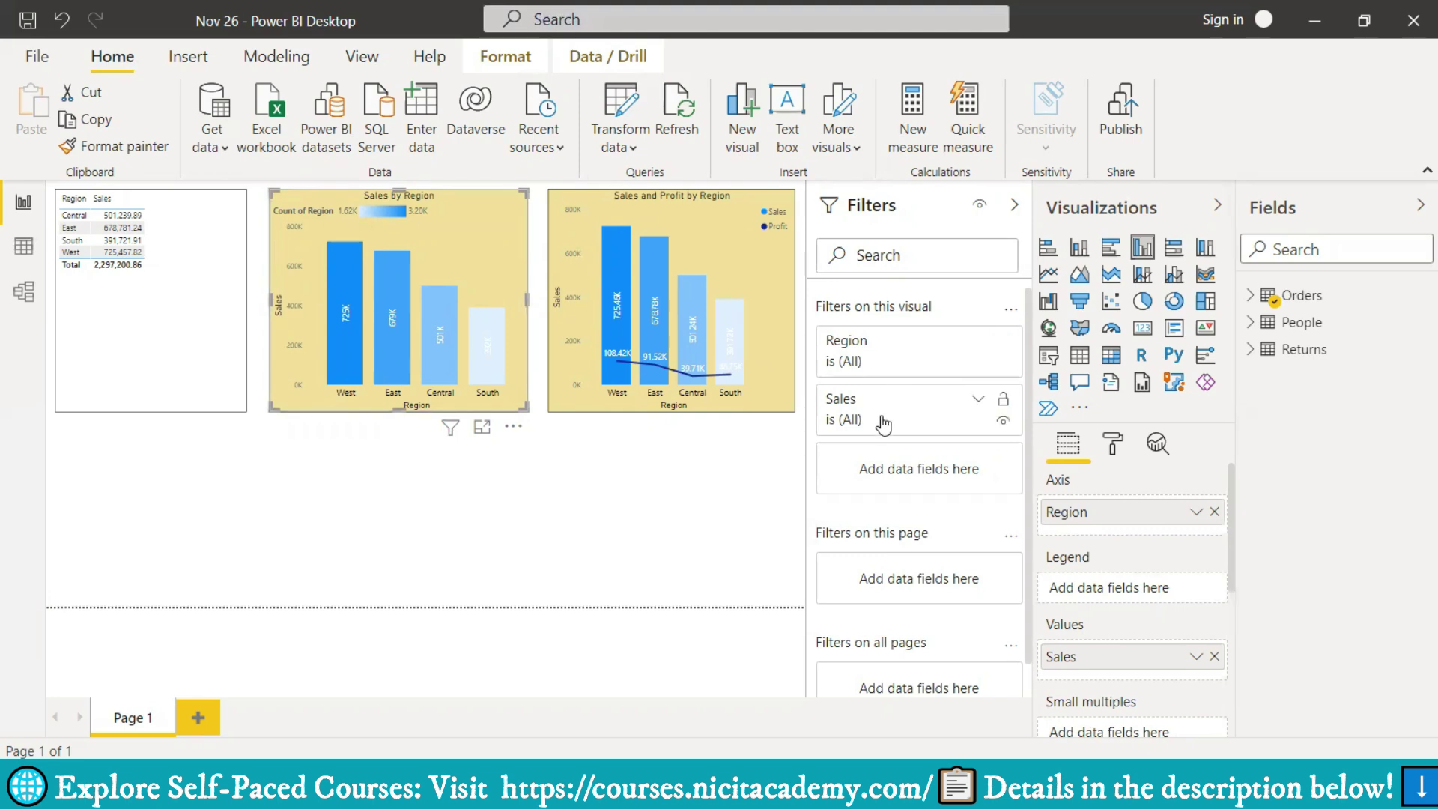
left_click(978, 343)
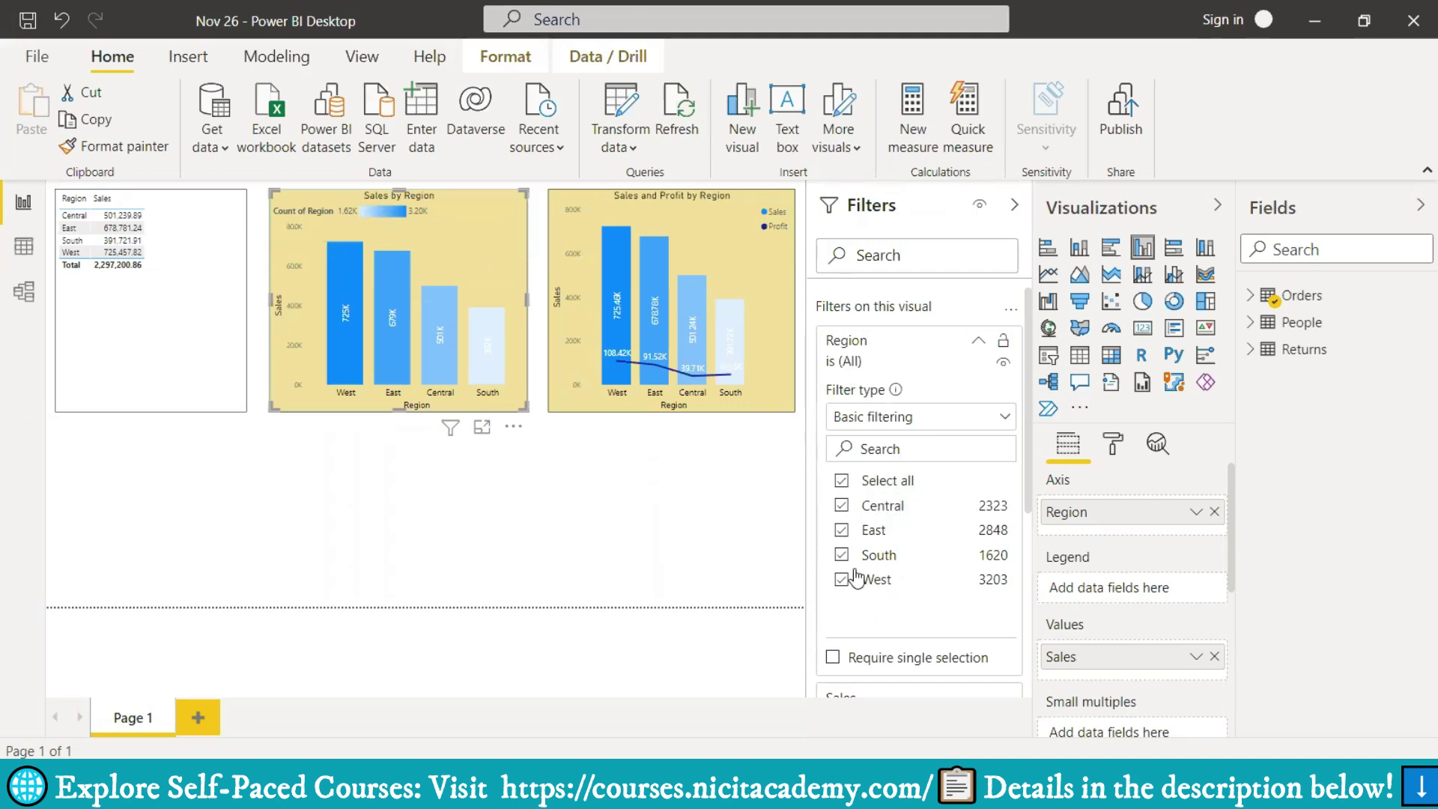
left_click(842, 505)
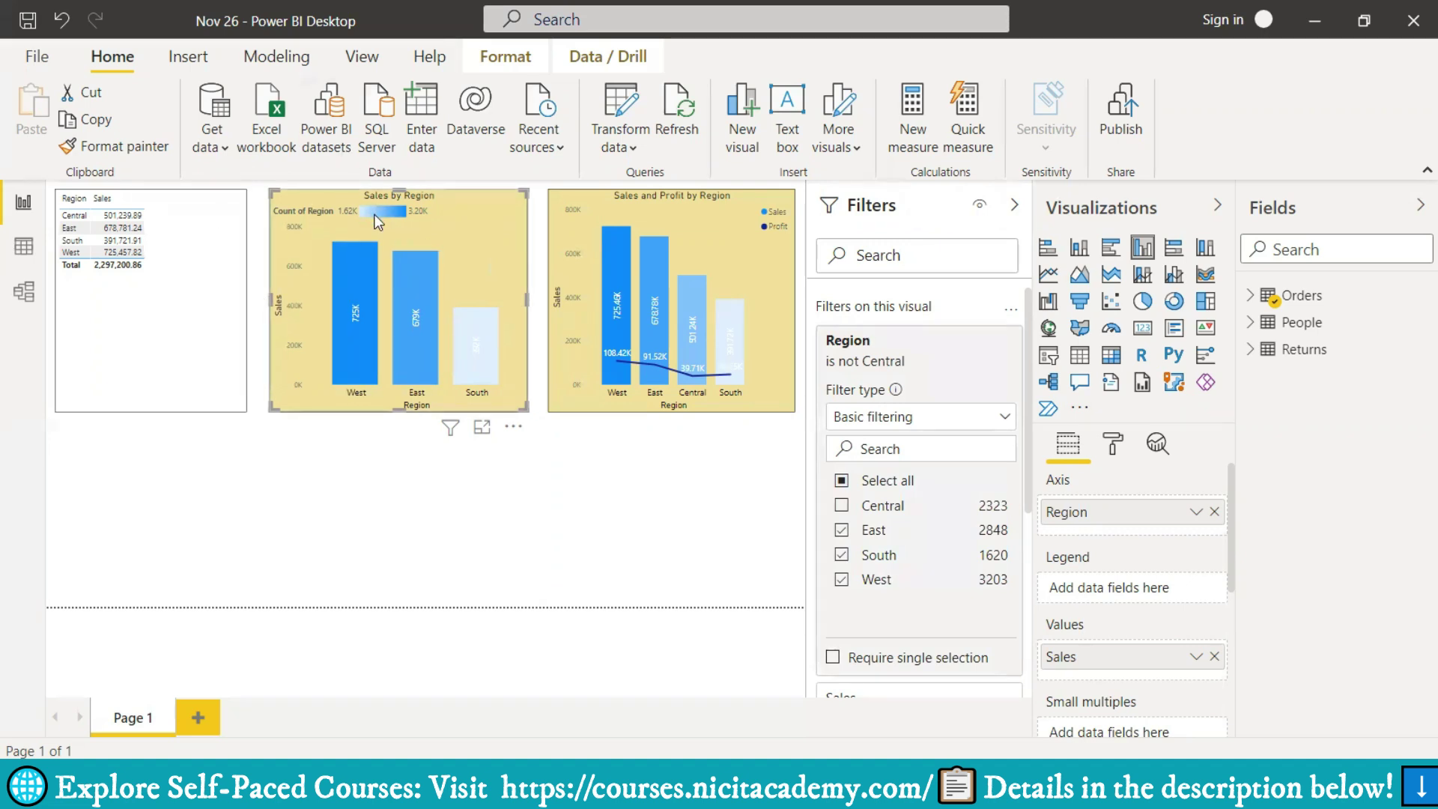
left_click(843, 530)
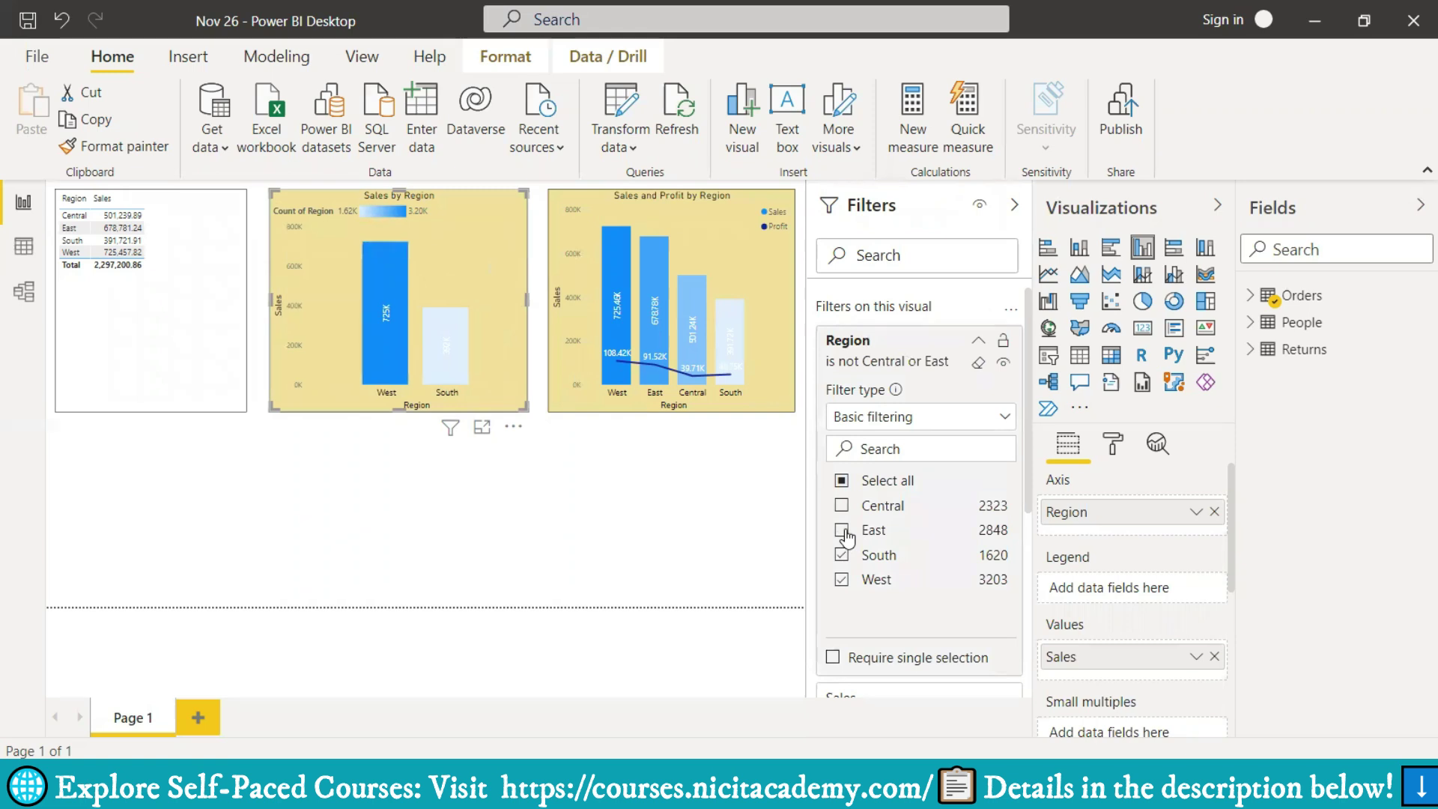
left_click(843, 556)
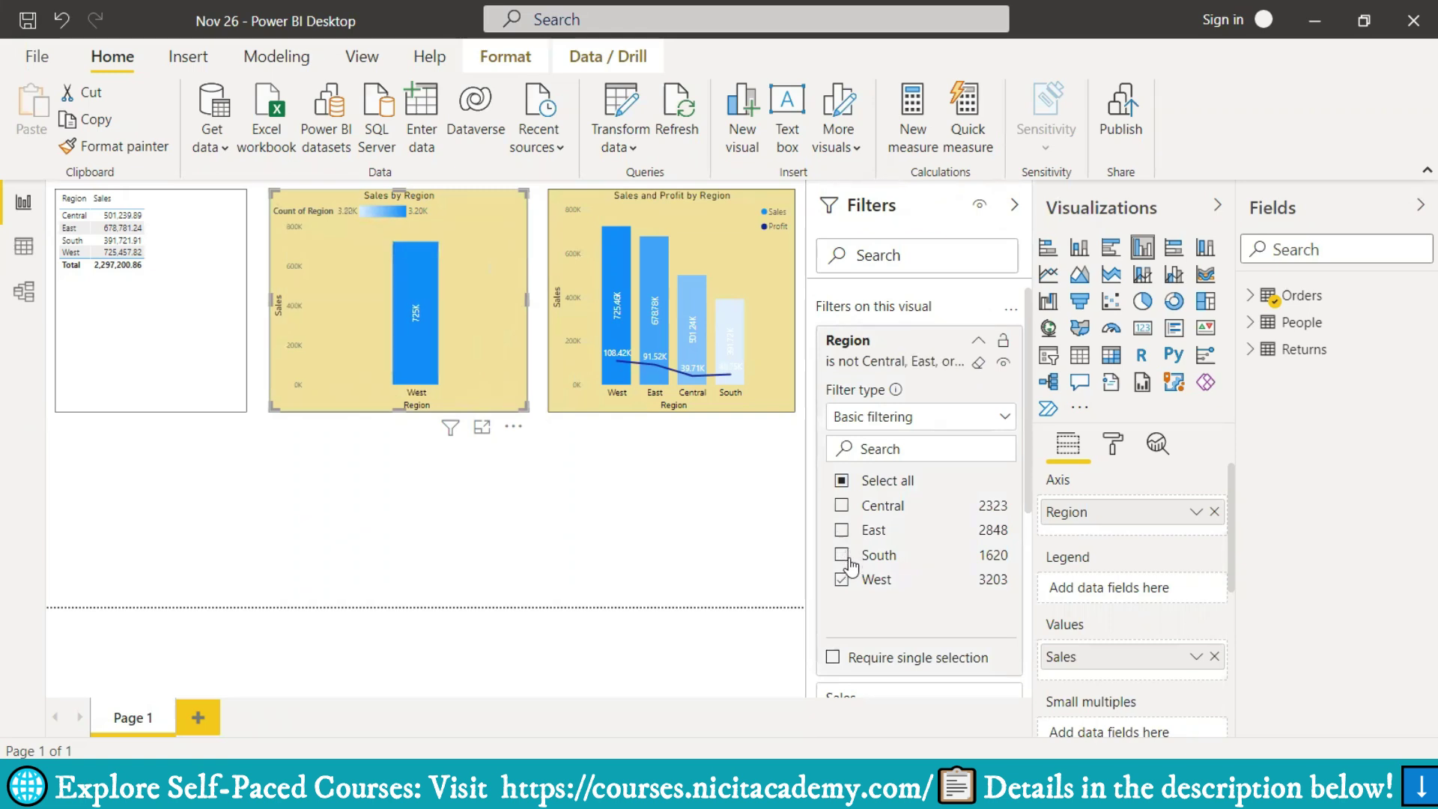
- Reselect all regions in the Sales by Region chart's filter, collapse it and deselect the chart
left_click(841, 483)
left_click(841, 483)
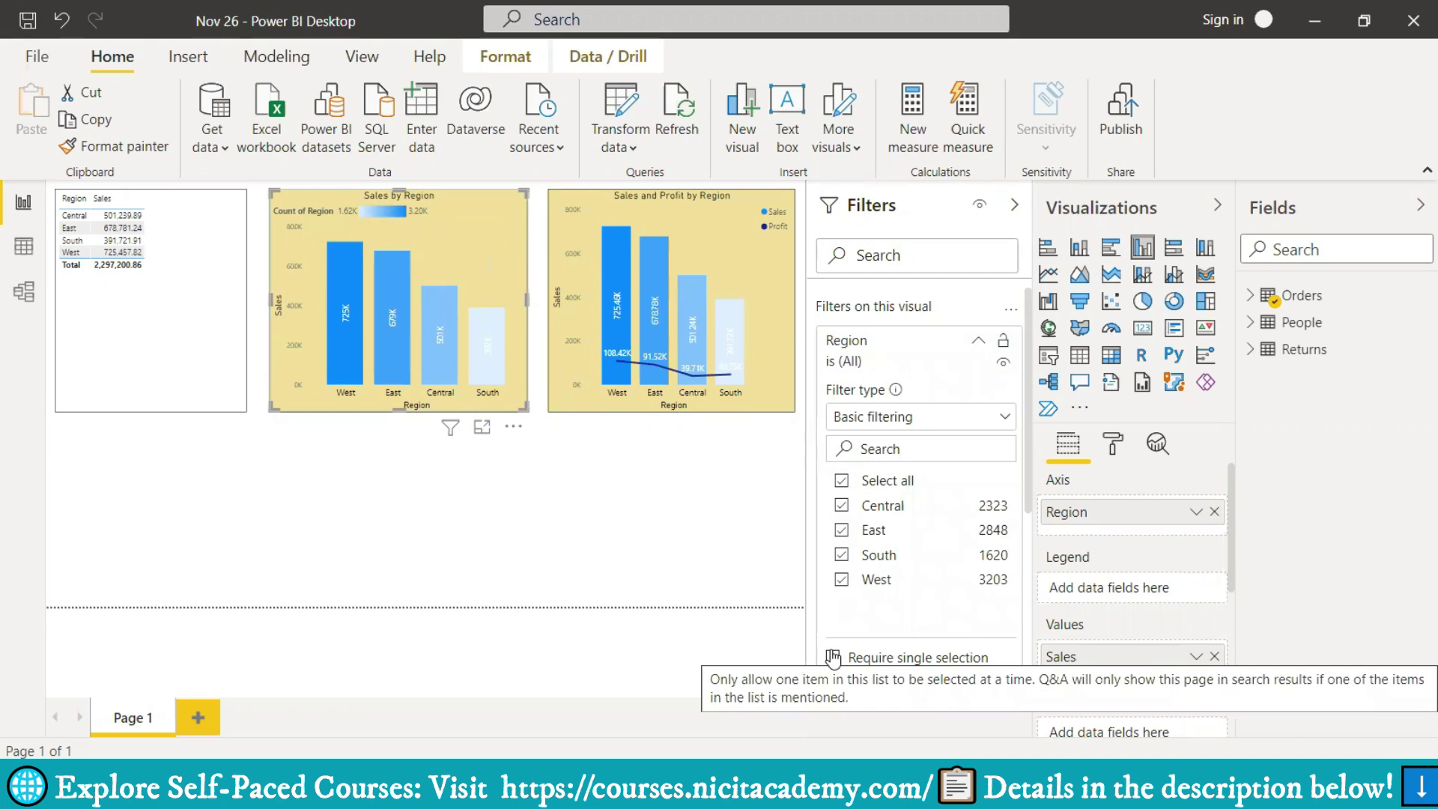
left_click(979, 341)
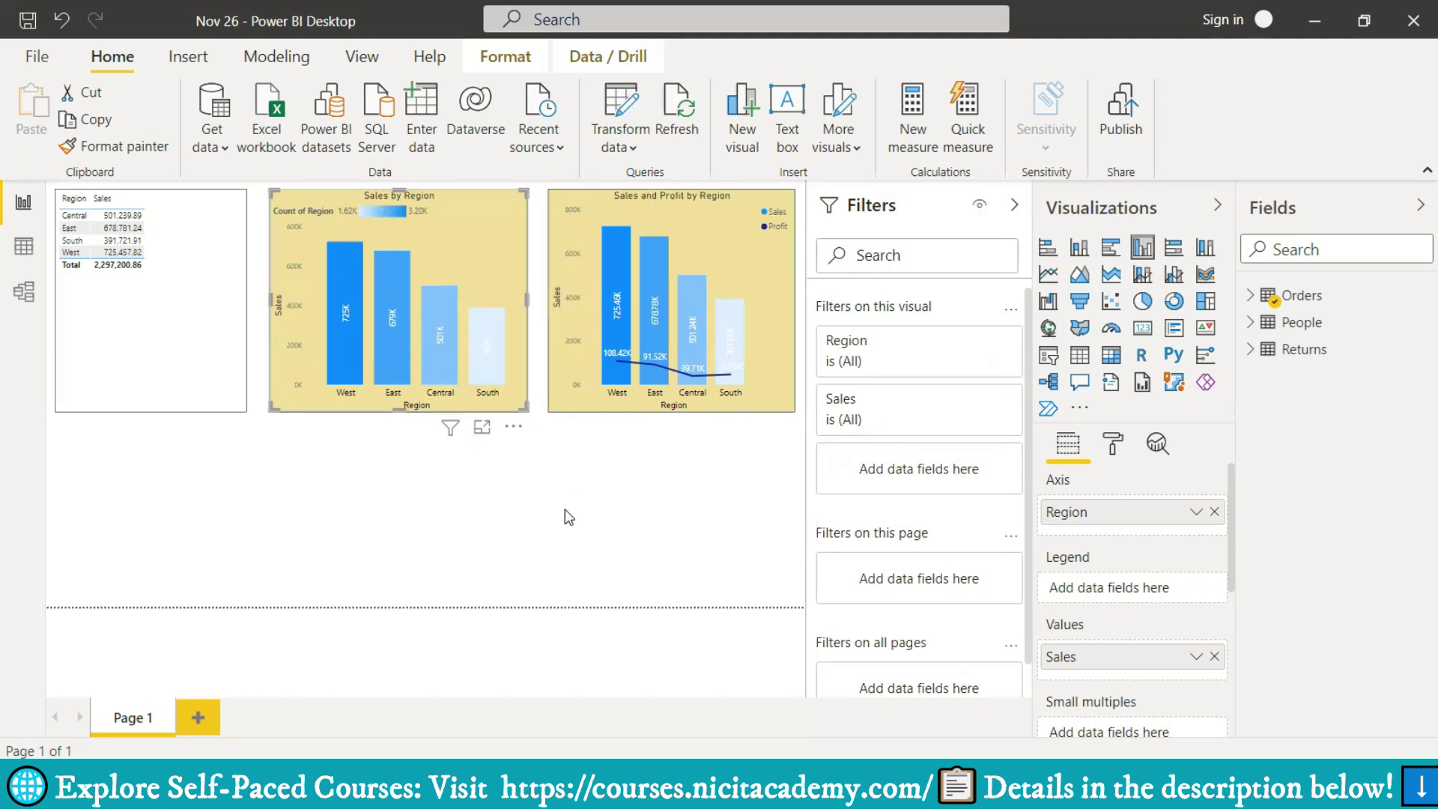
left_click(577, 552)
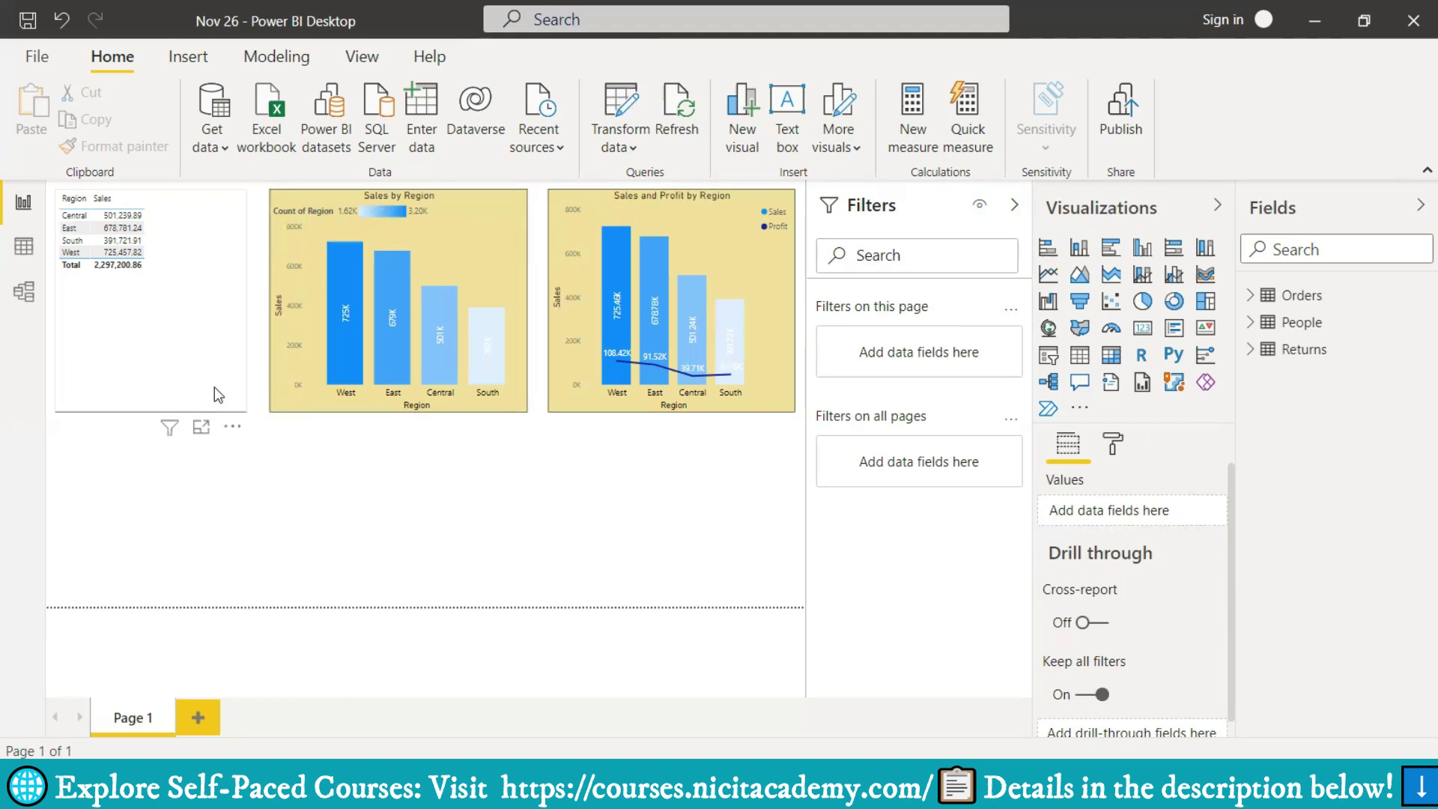
- Shorten the region sales table and the two yellow charts slightly from their lower edges, keeping their heights equal
left_click(189, 410)
left_click_drag(171, 411, 151, 407)
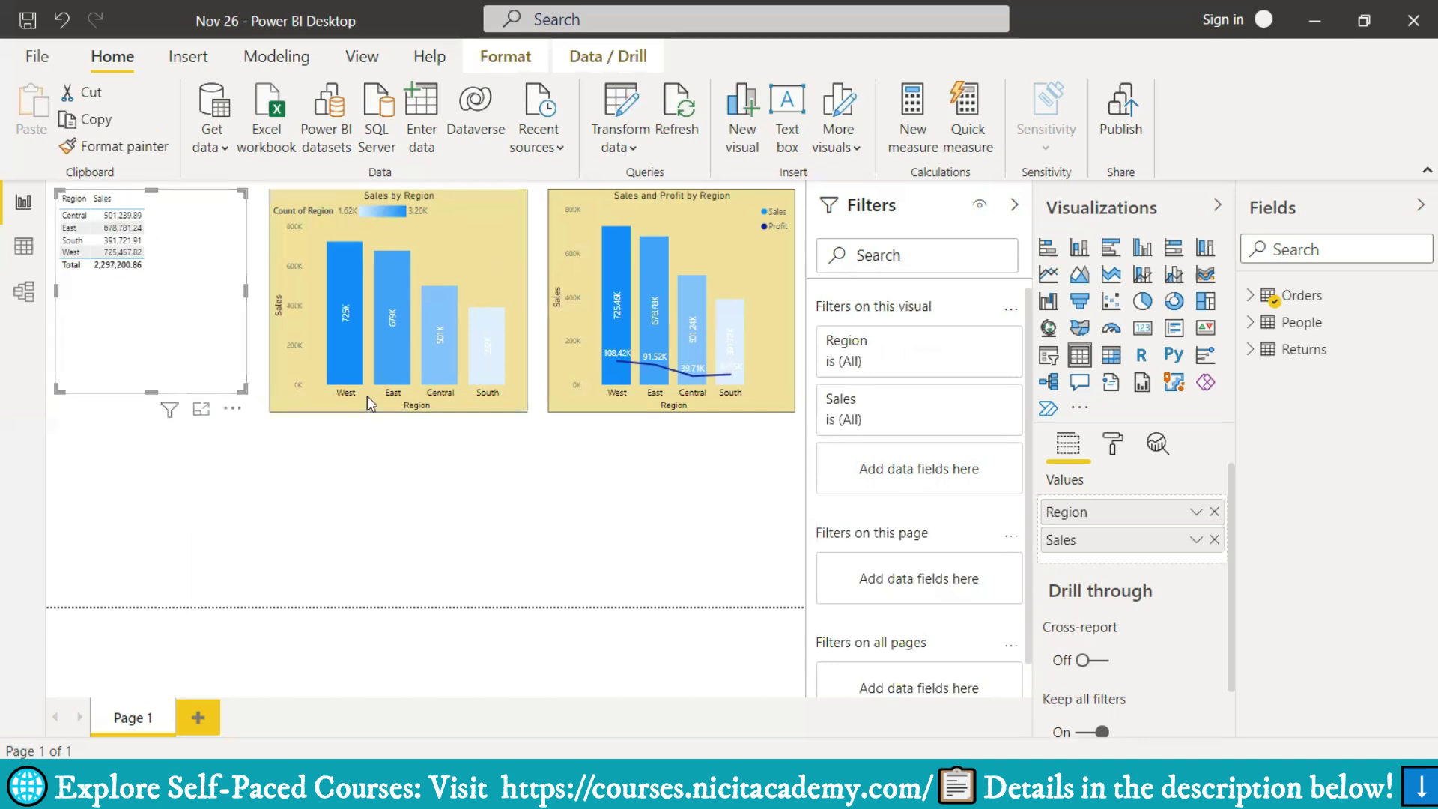
left_click(395, 403)
left_click_drag(403, 405, 403, 390)
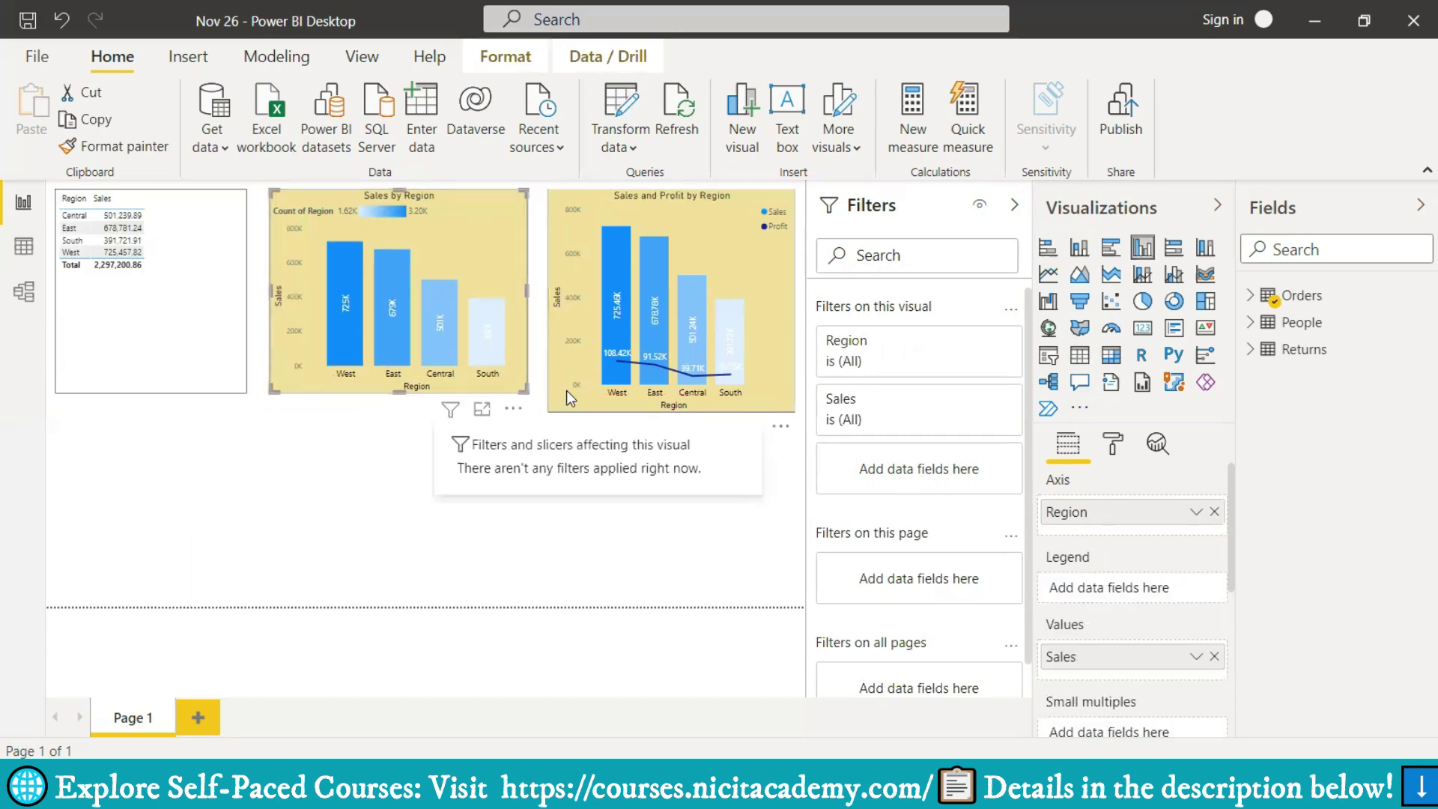
left_click(570, 391)
left_click_drag(669, 408, 665, 391)
left_click(179, 469)
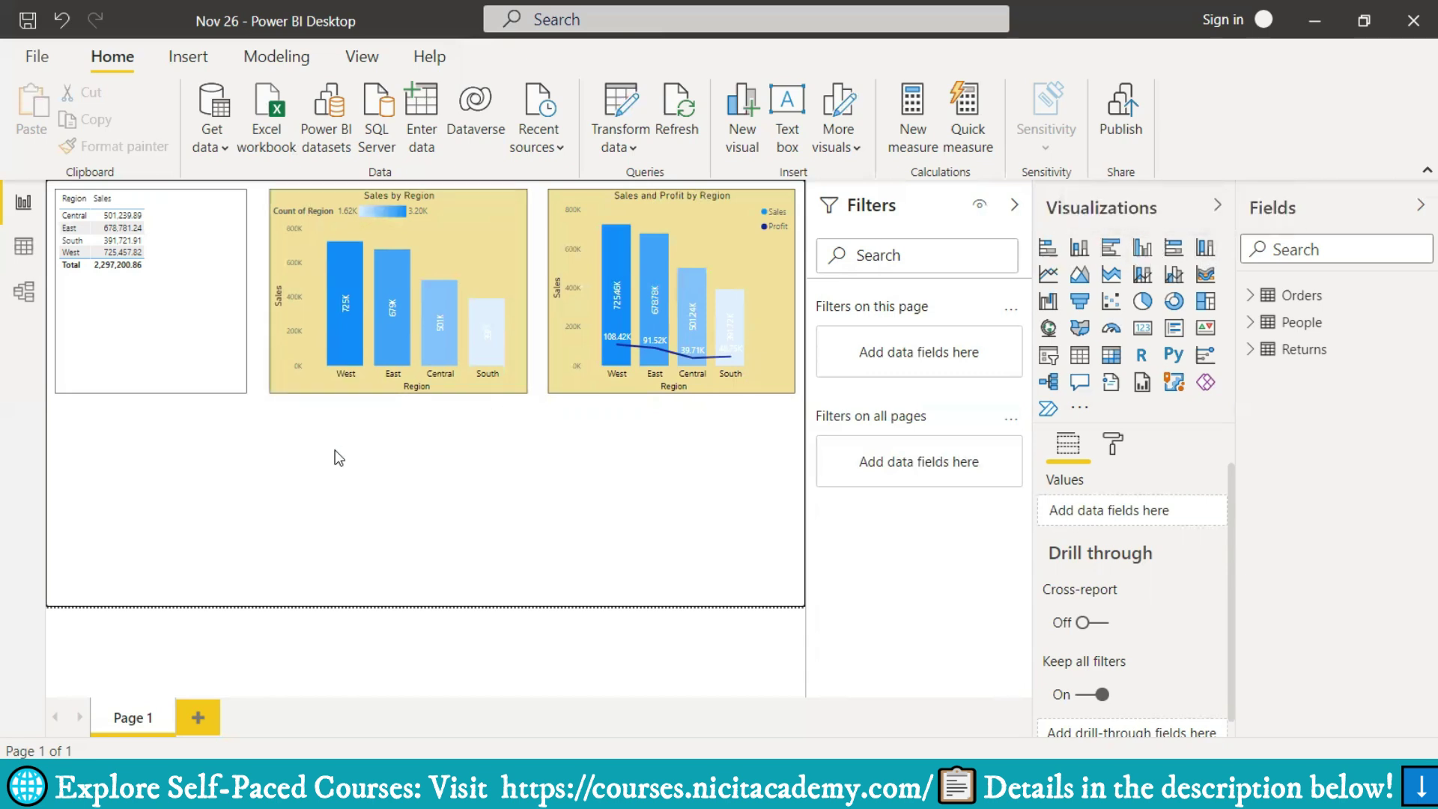
- Add a clustered column chart with Category from Orders on the axis and Quantity as values
left_click(1142, 257)
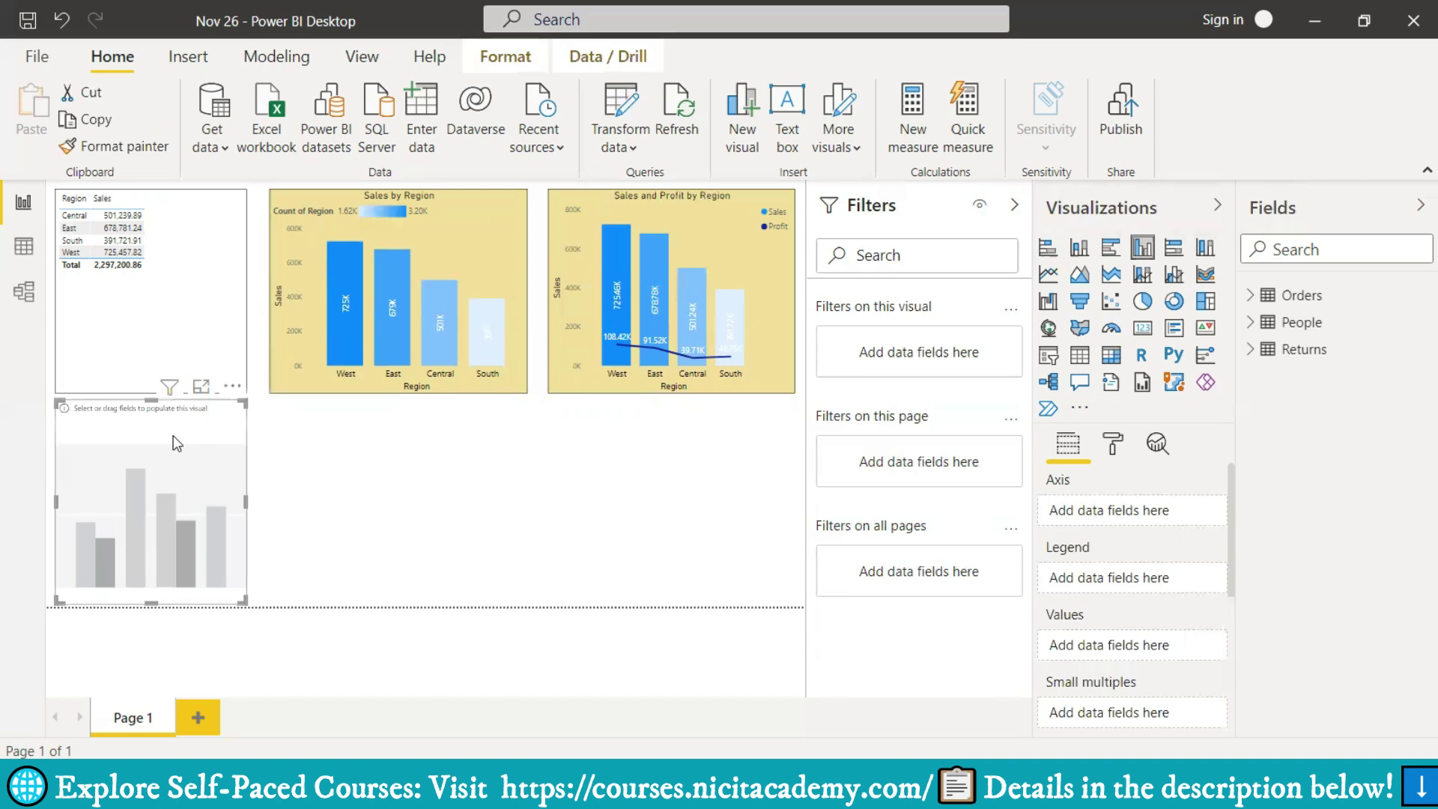
left_click(1250, 296)
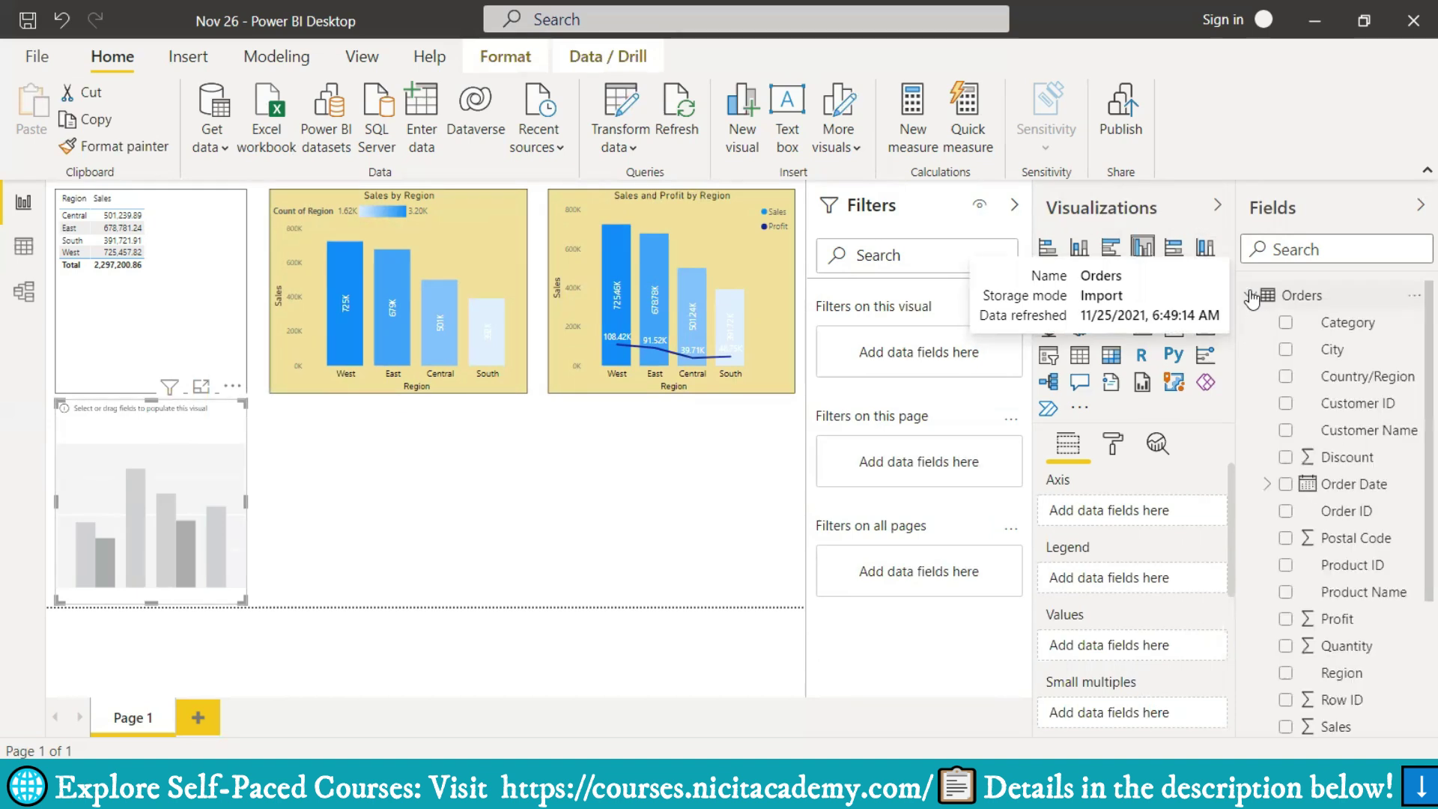
scroll(1284, 411, "down", 3)
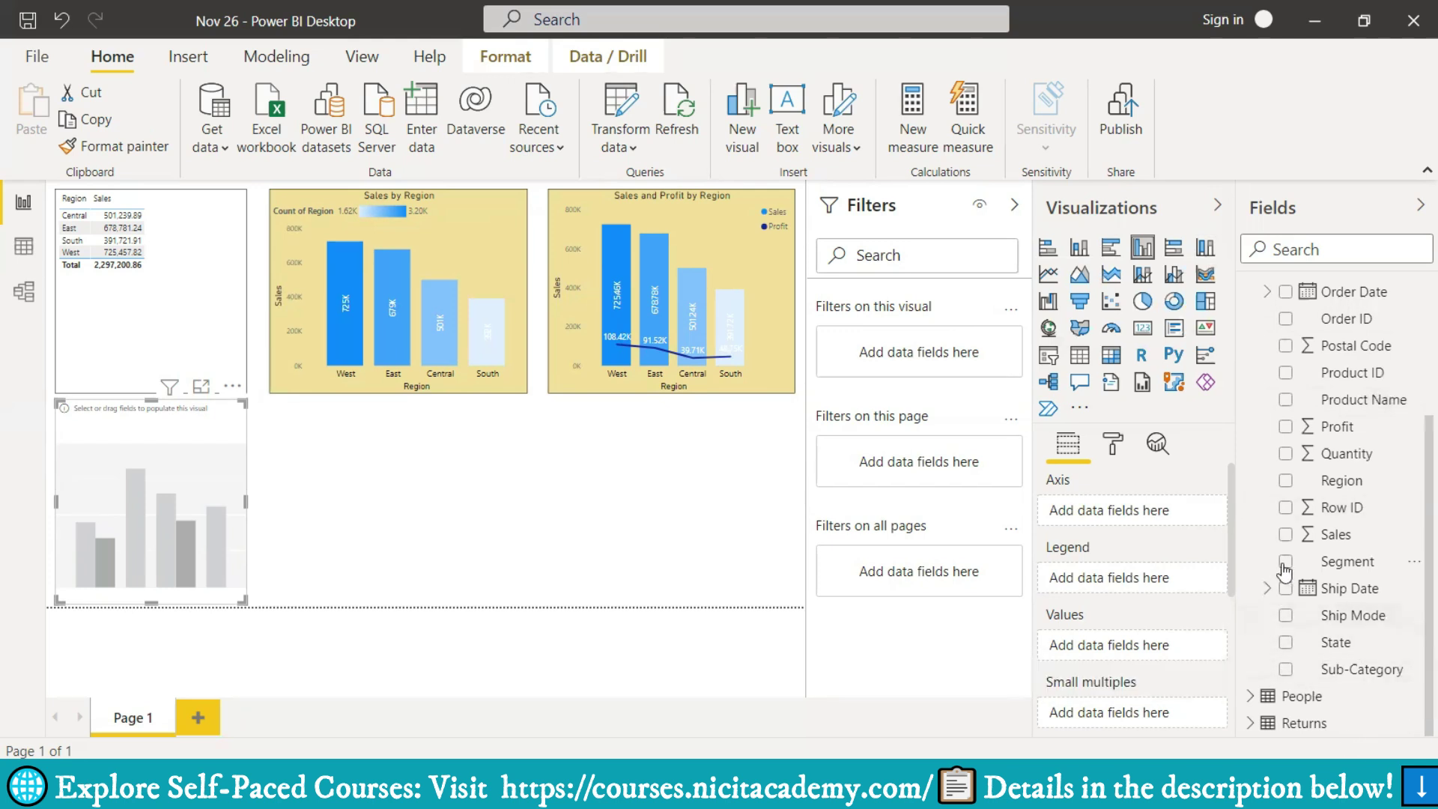
scroll(1286, 569, "up", 3)
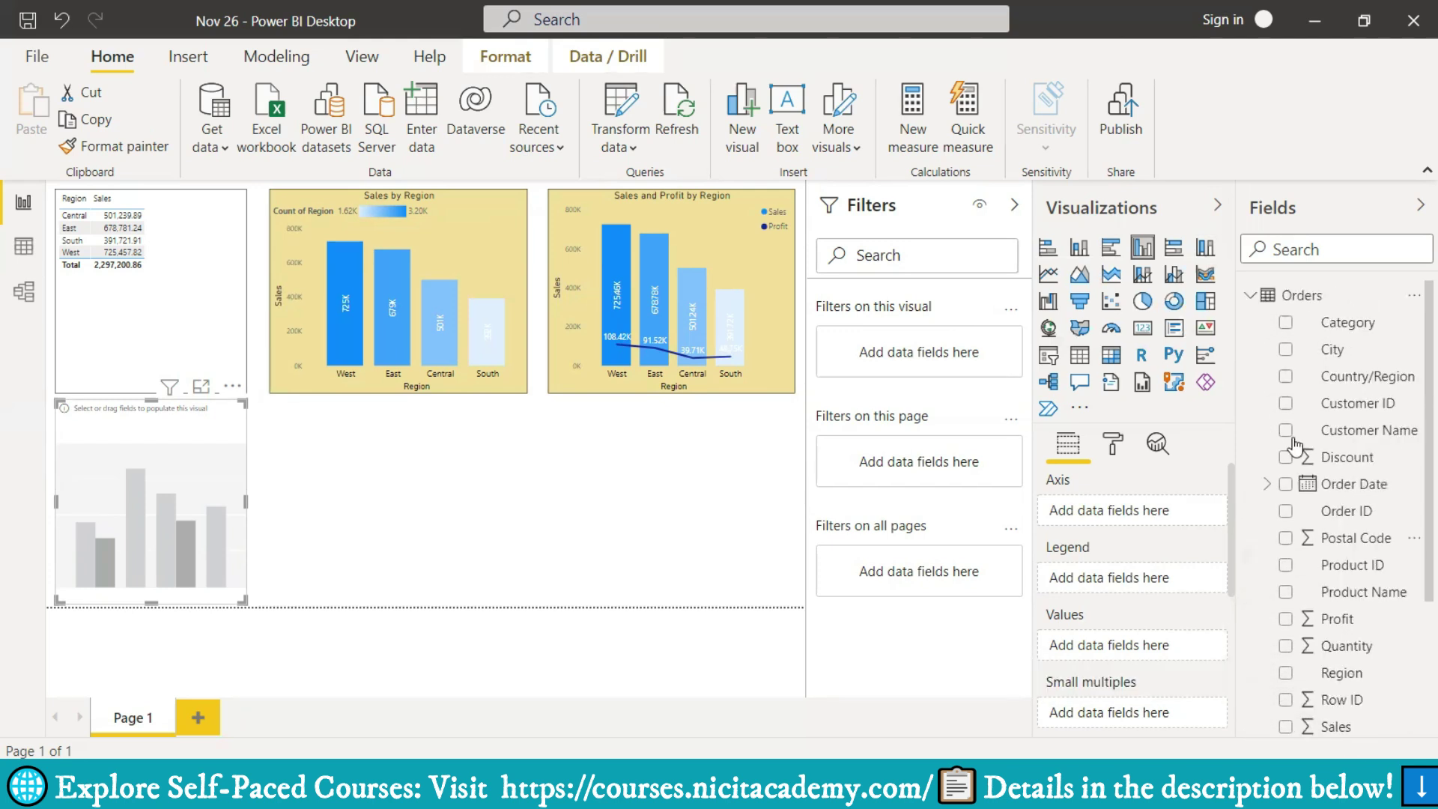
left_click(1286, 323)
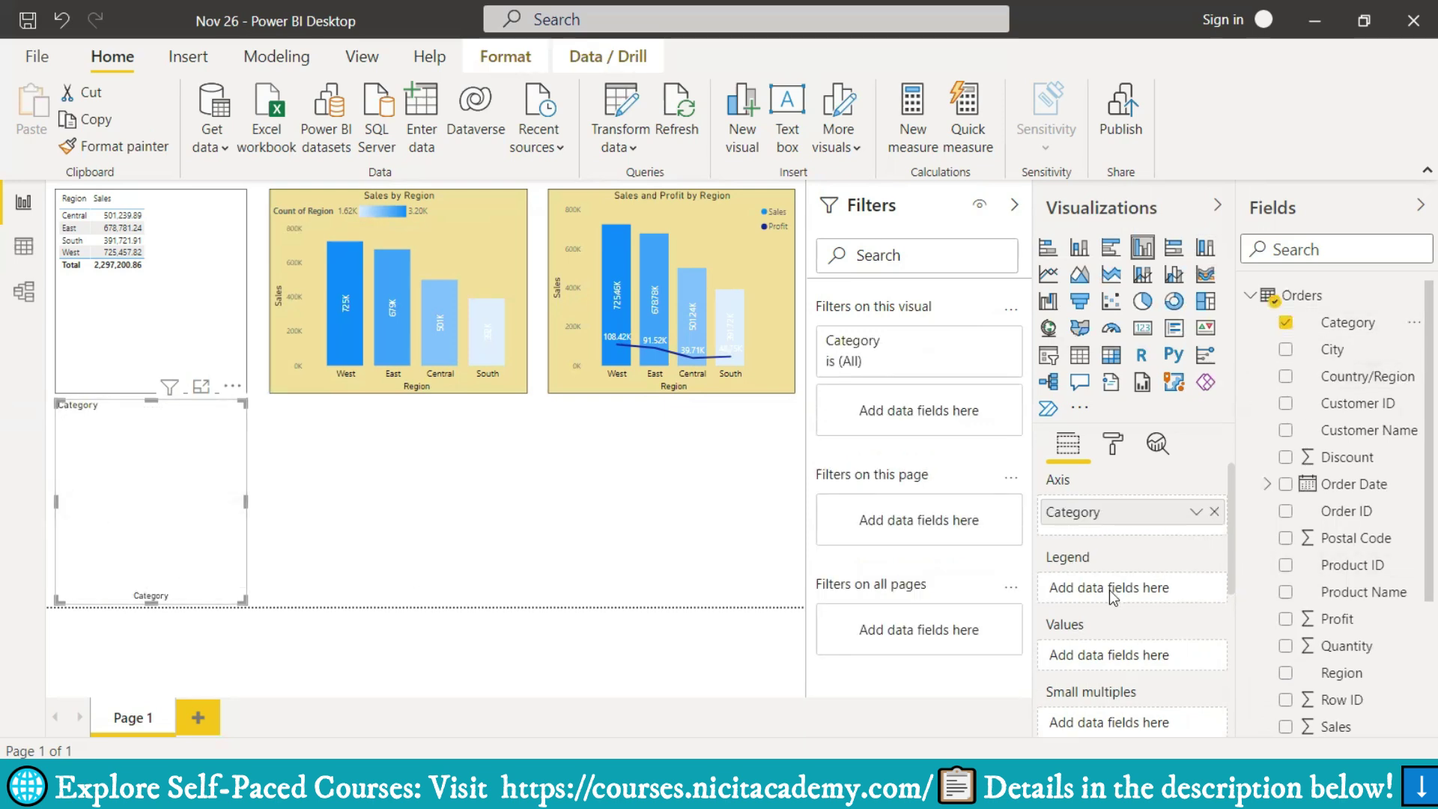
scroll(1318, 624, "down", 3)
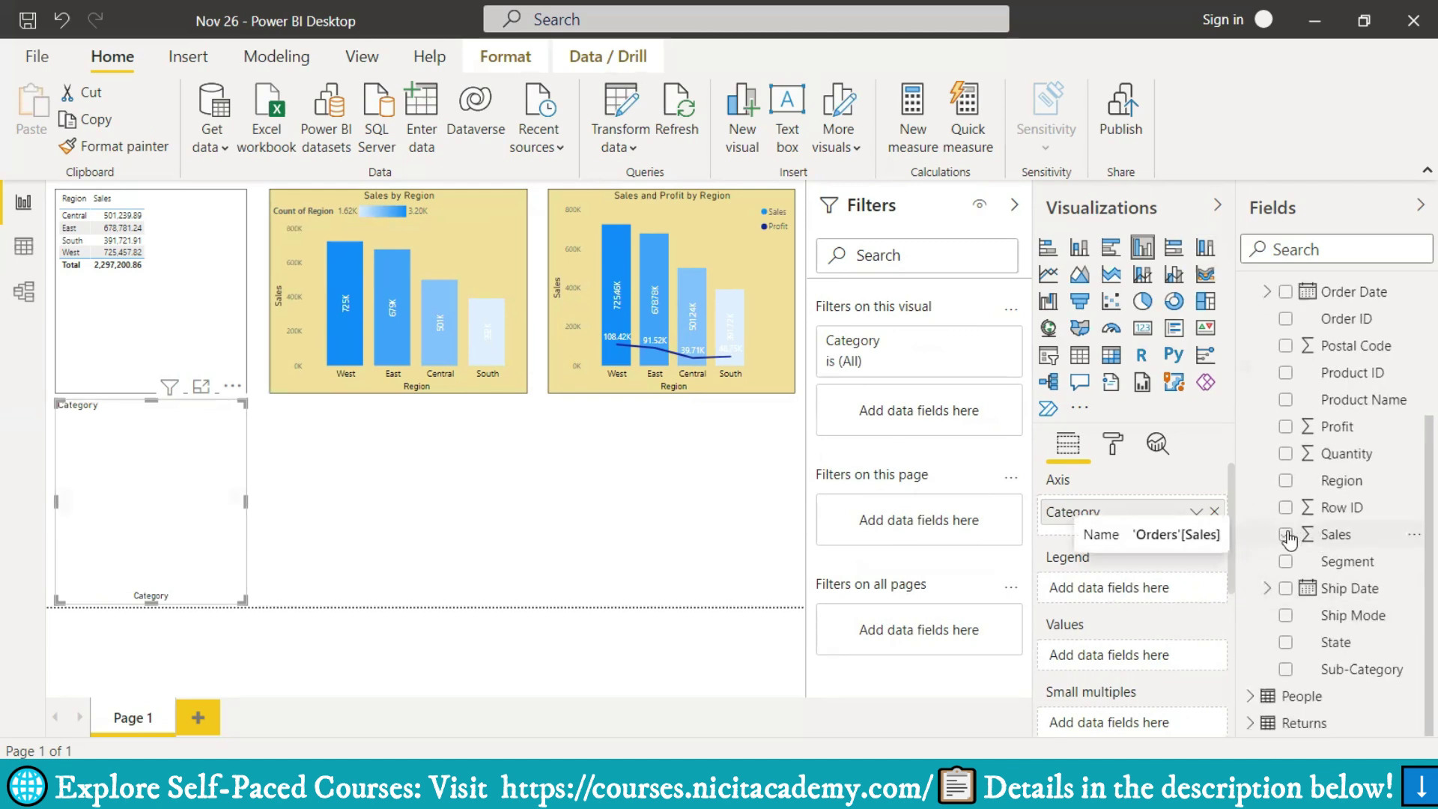
left_click(1286, 453)
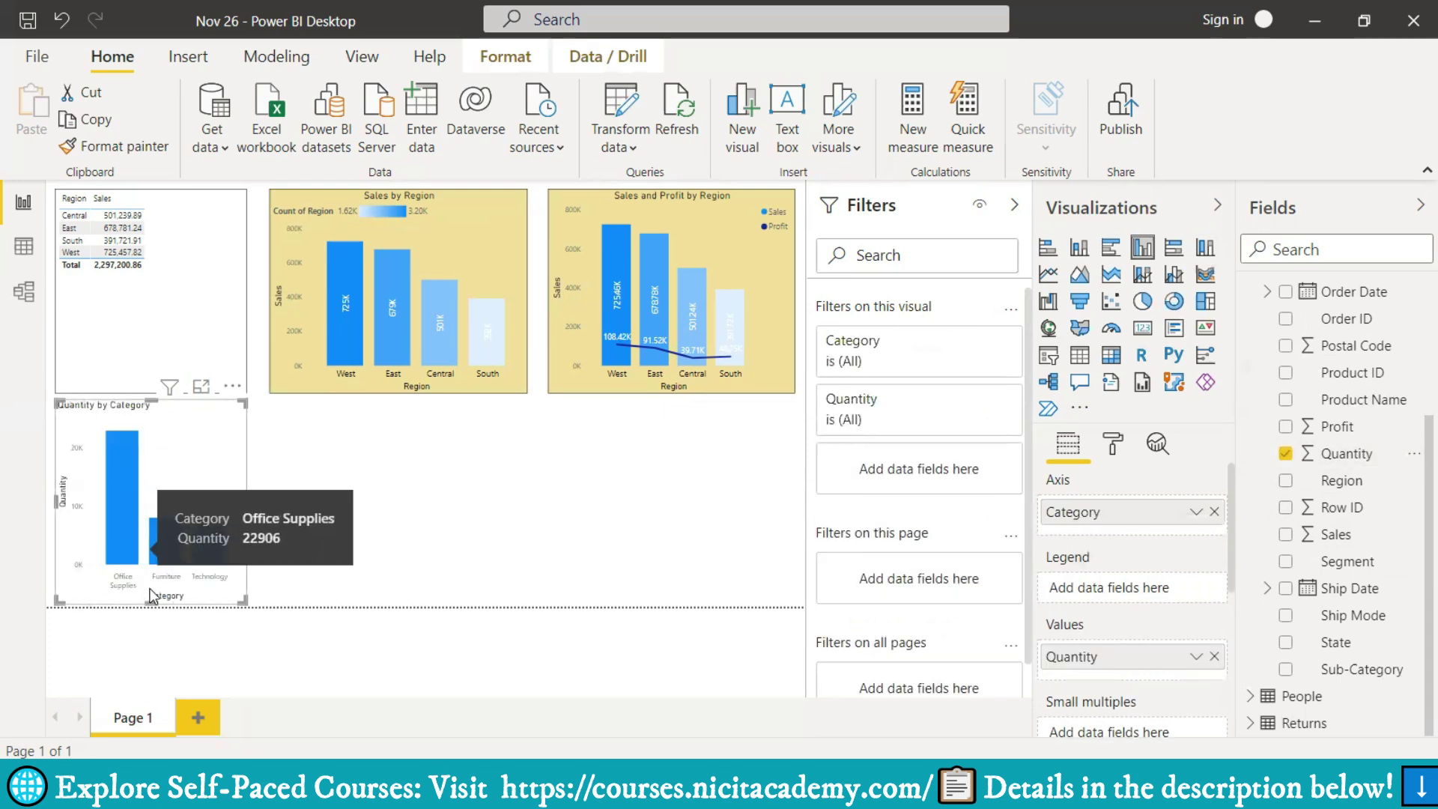
- Add Sub-Category as the legend of the Quantity by Category chart and show the chart in focus mode
mouse_move(156, 558)
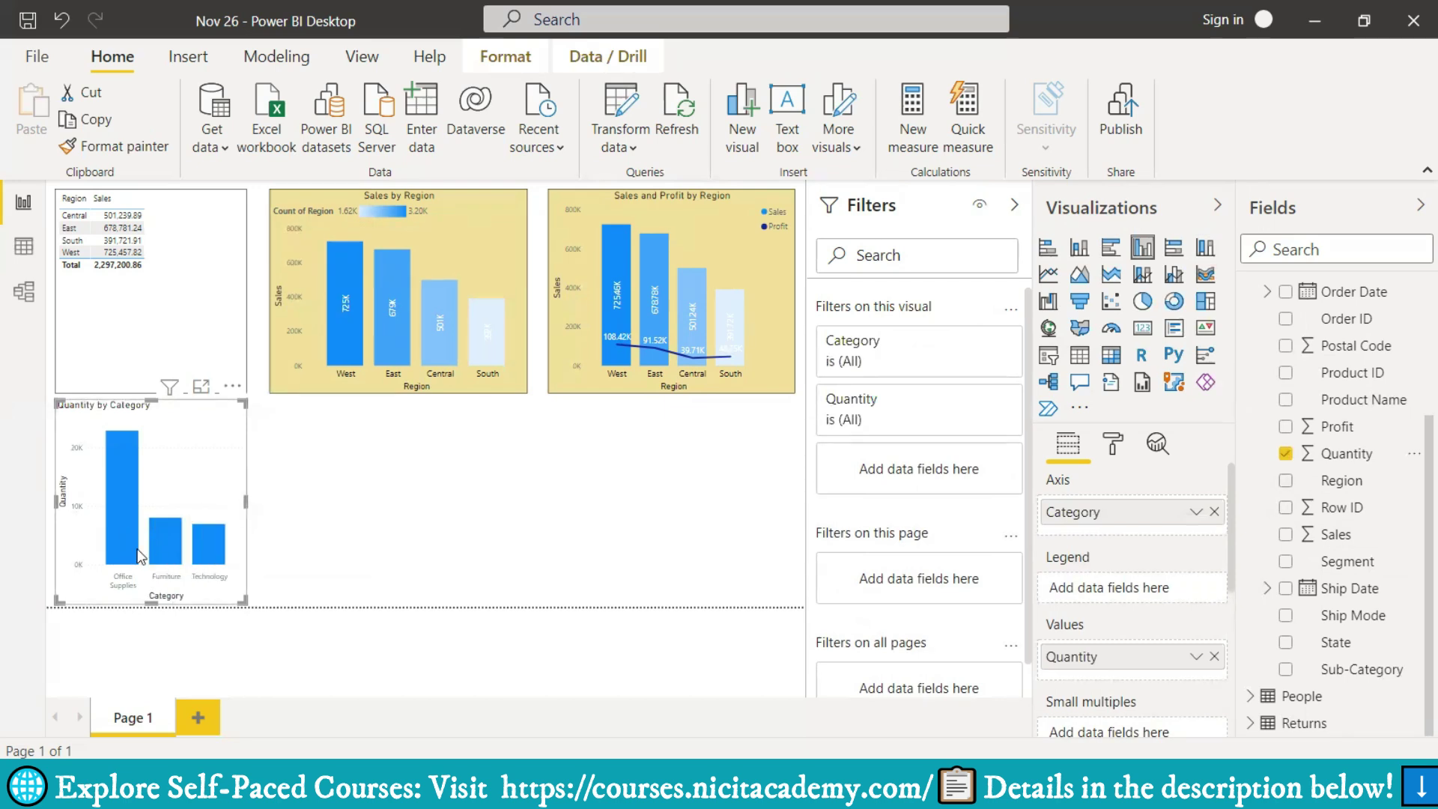
mouse_move(121, 522)
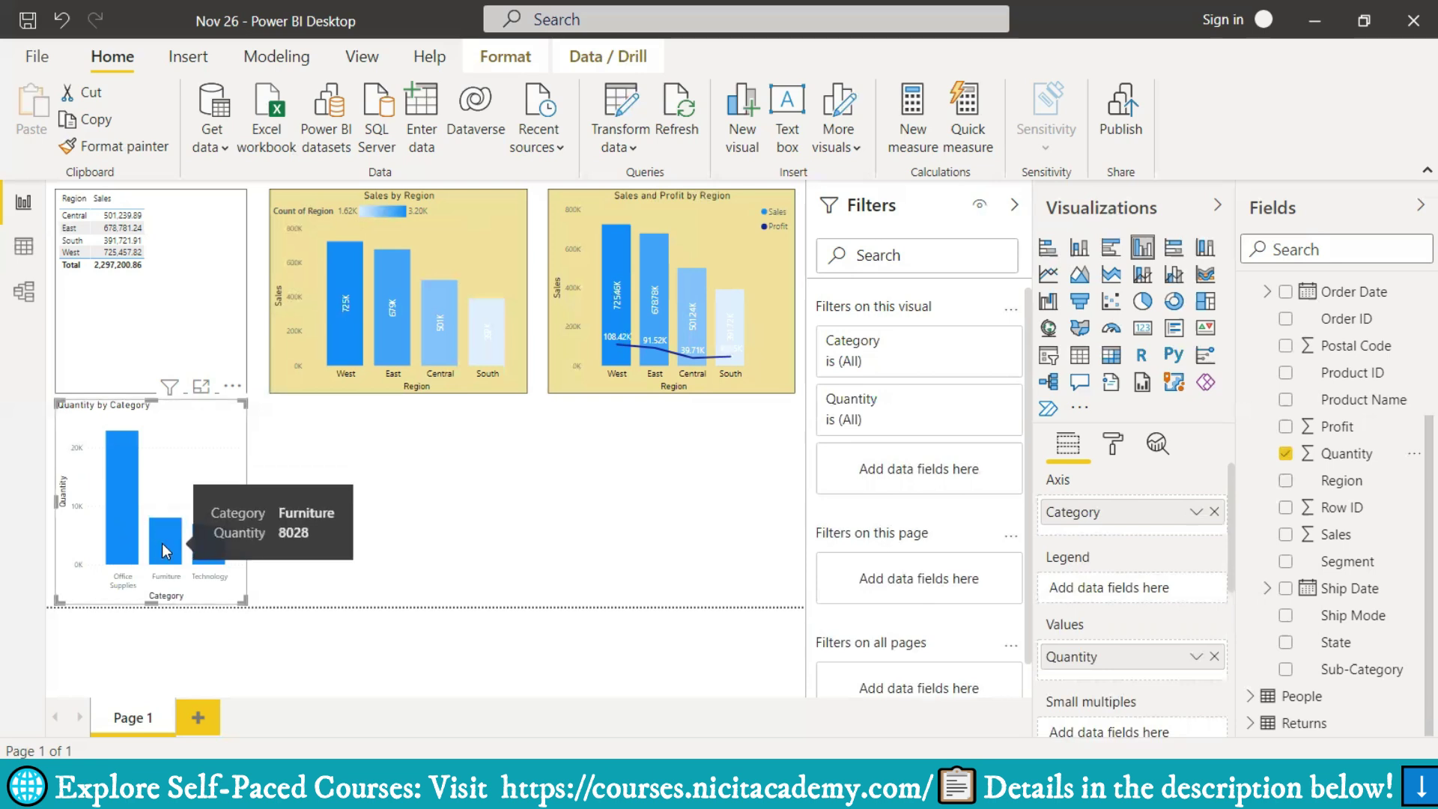
mouse_move(209, 555)
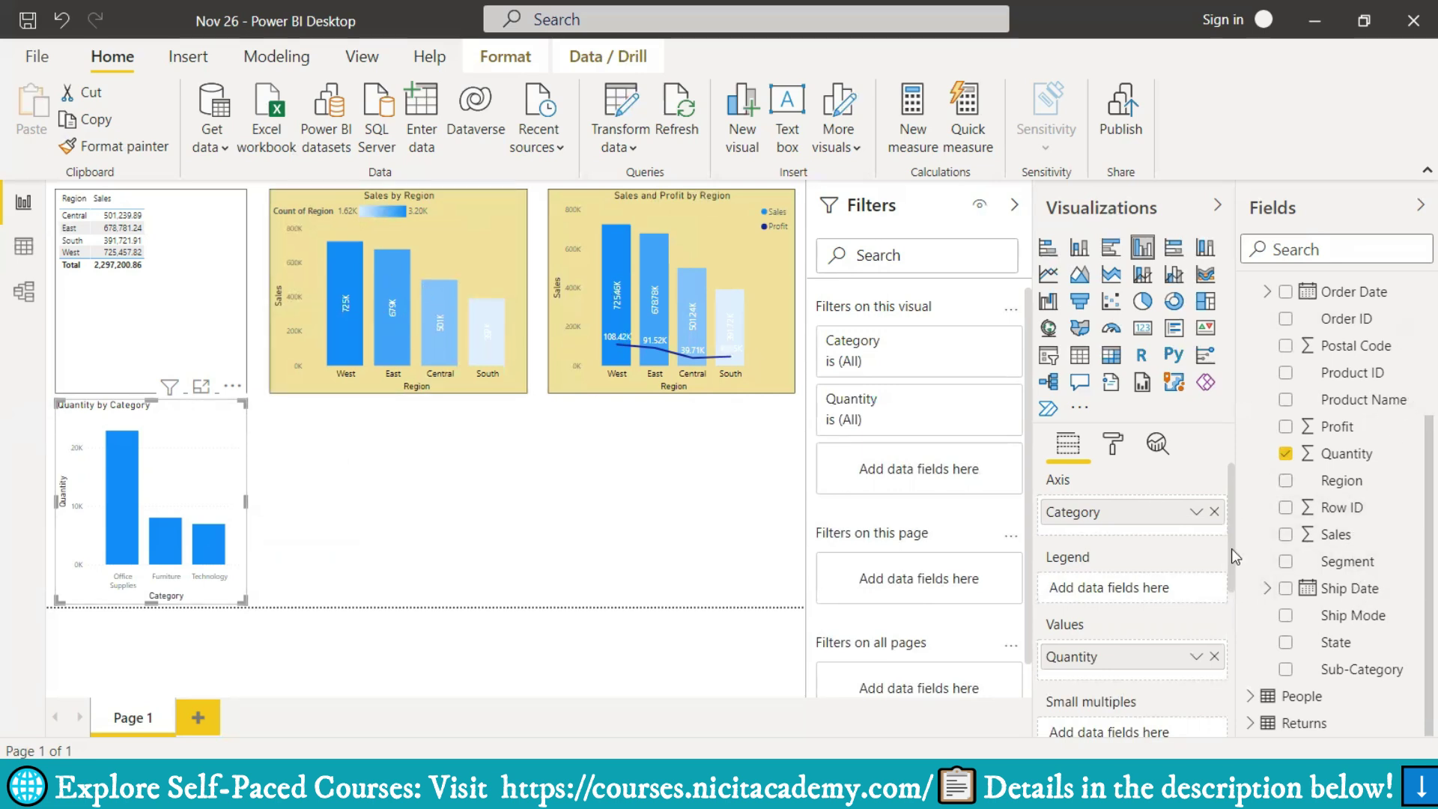
left_click(1287, 671)
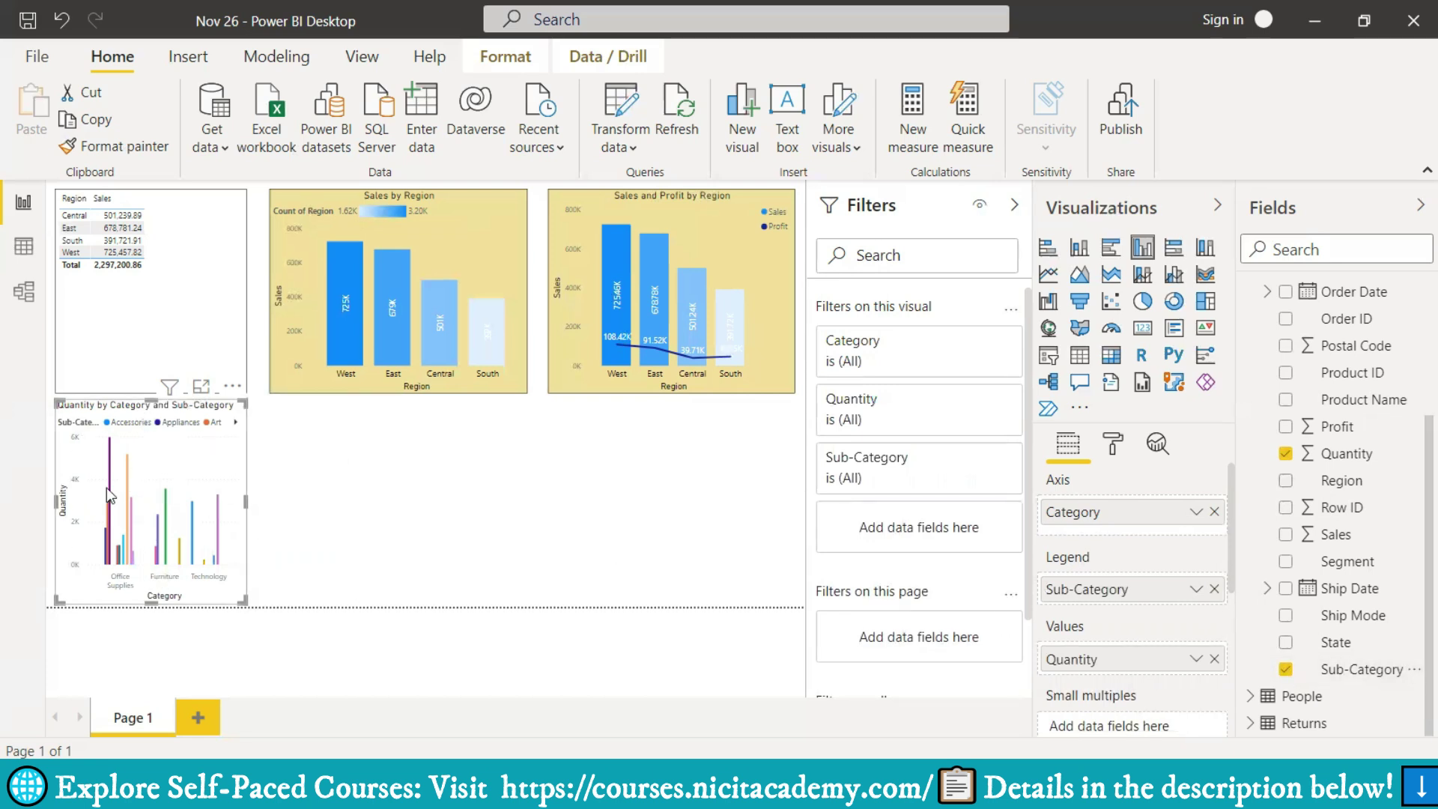
left_click(201, 390)
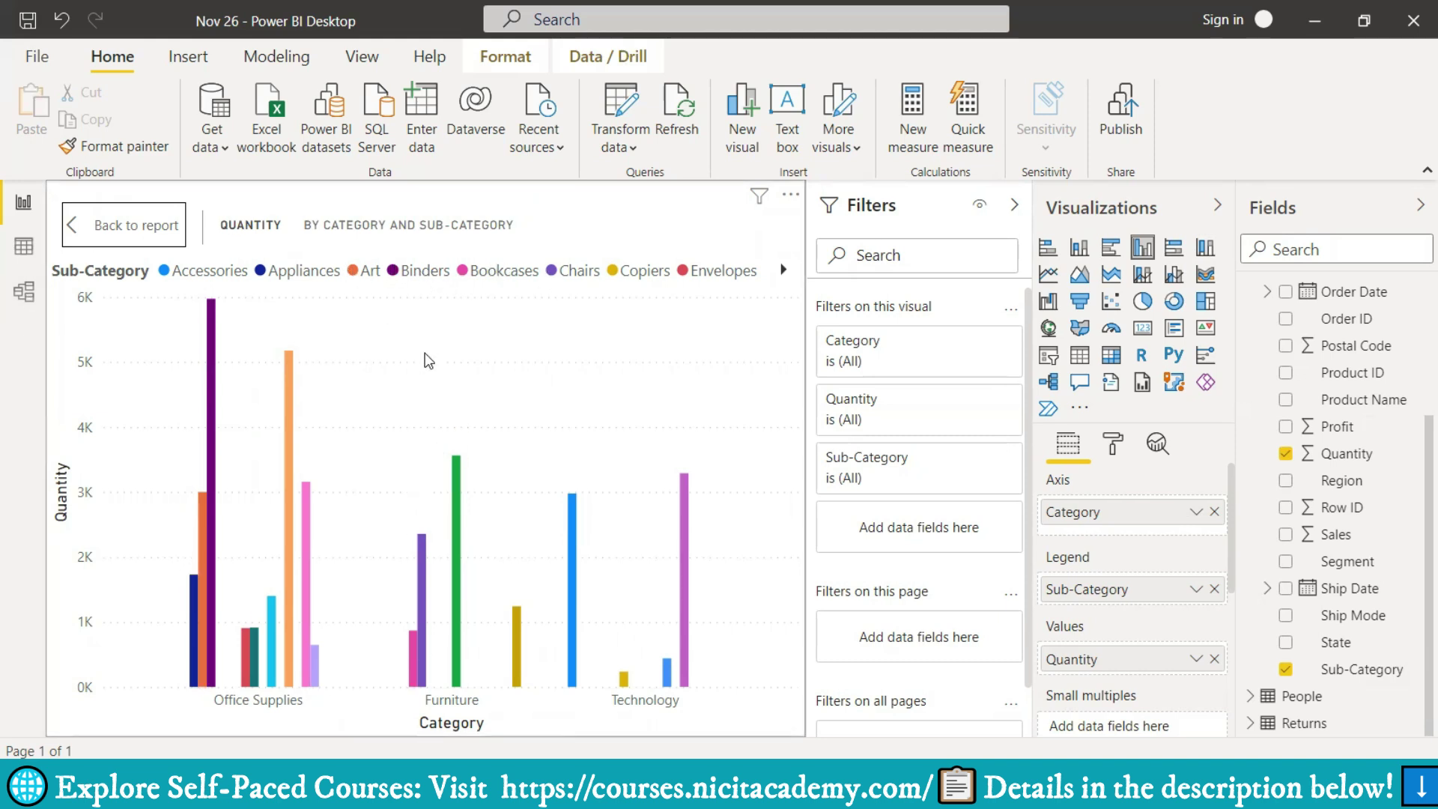
- Remove Sub-Category from the chart's legend and add the field back to it
scroll(1107, 611, "down", 2)
scroll(1105, 592, "up", 2)
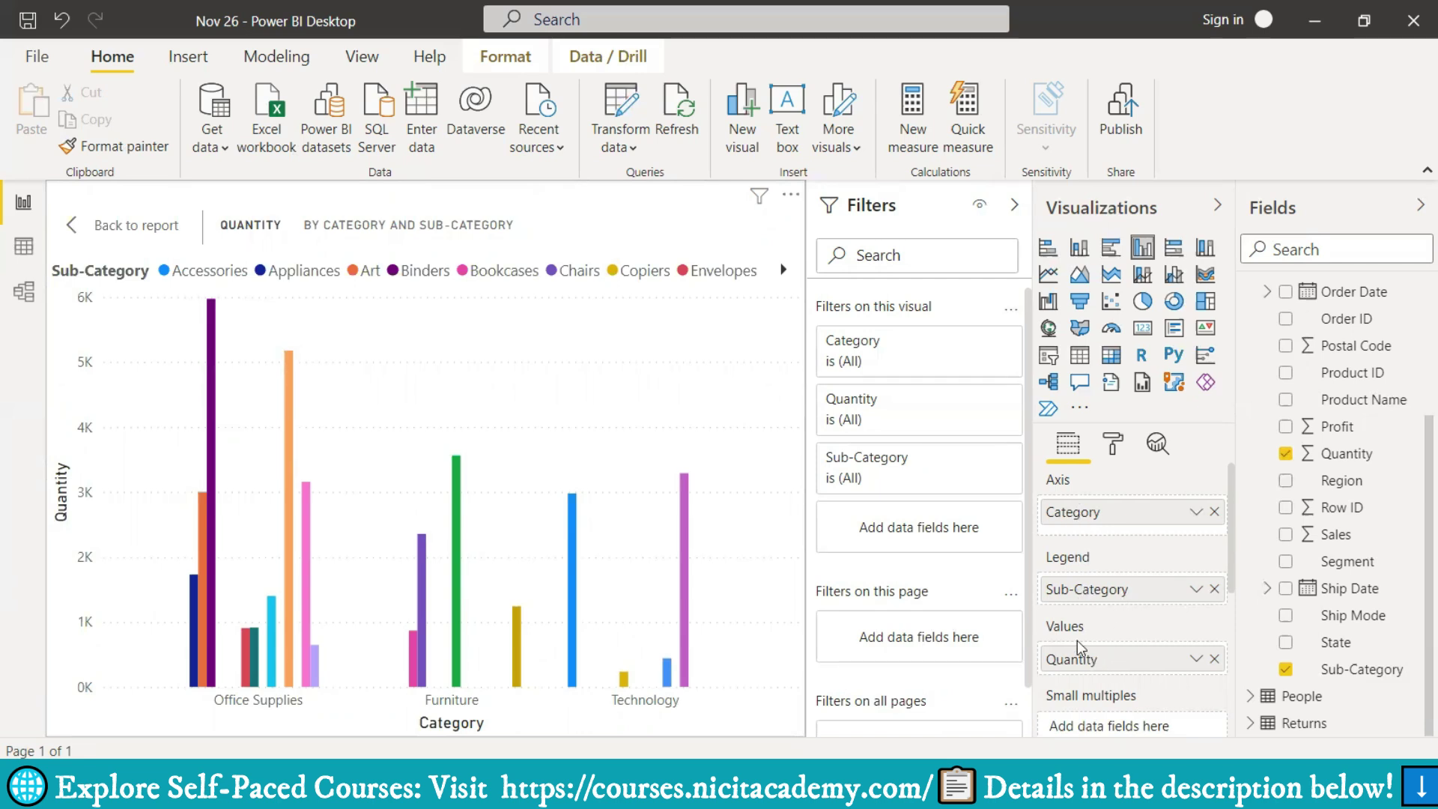
scroll(1130, 657, "down", 2)
scroll(1129, 657, "up", 2)
left_click(1214, 590)
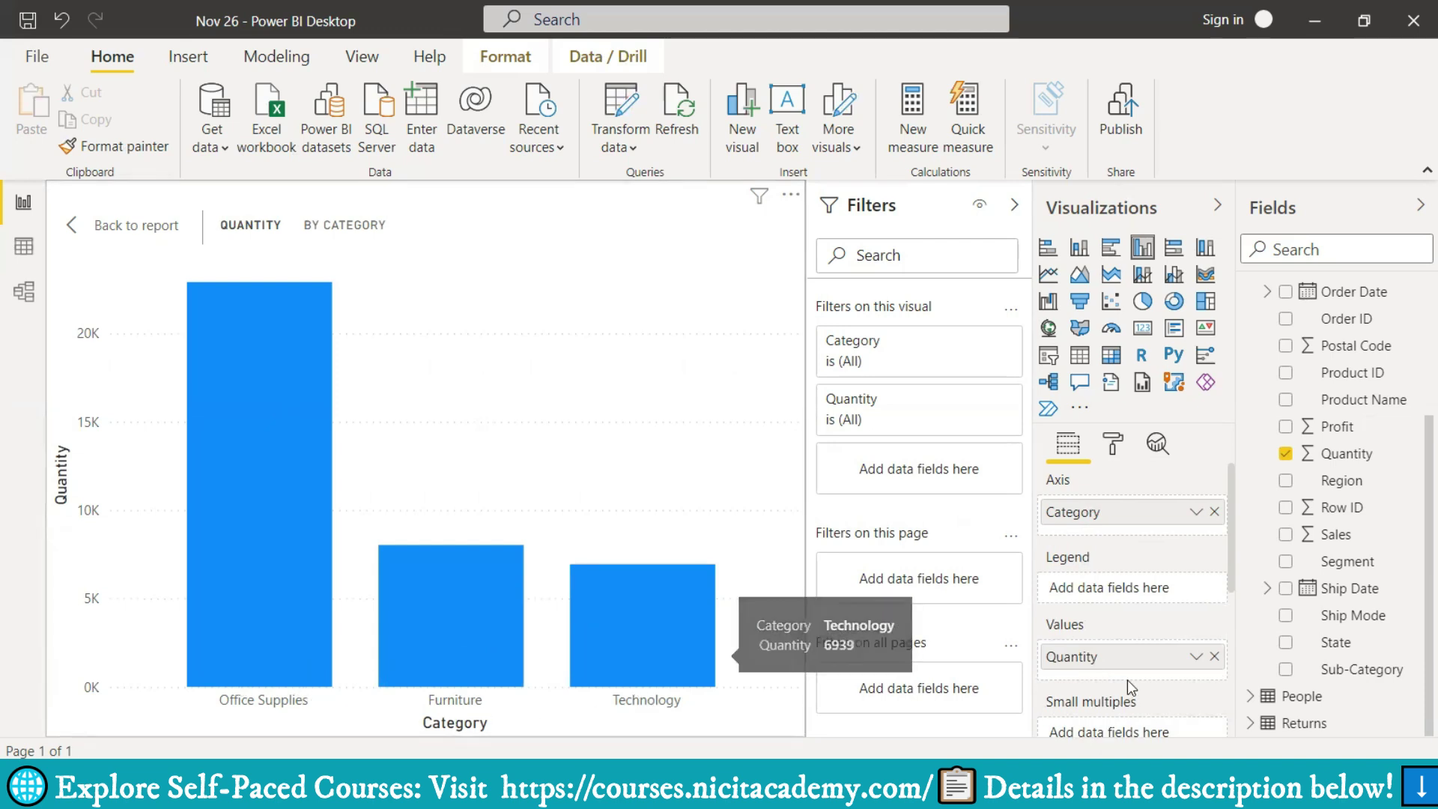
scroll(1137, 586, "down", 3)
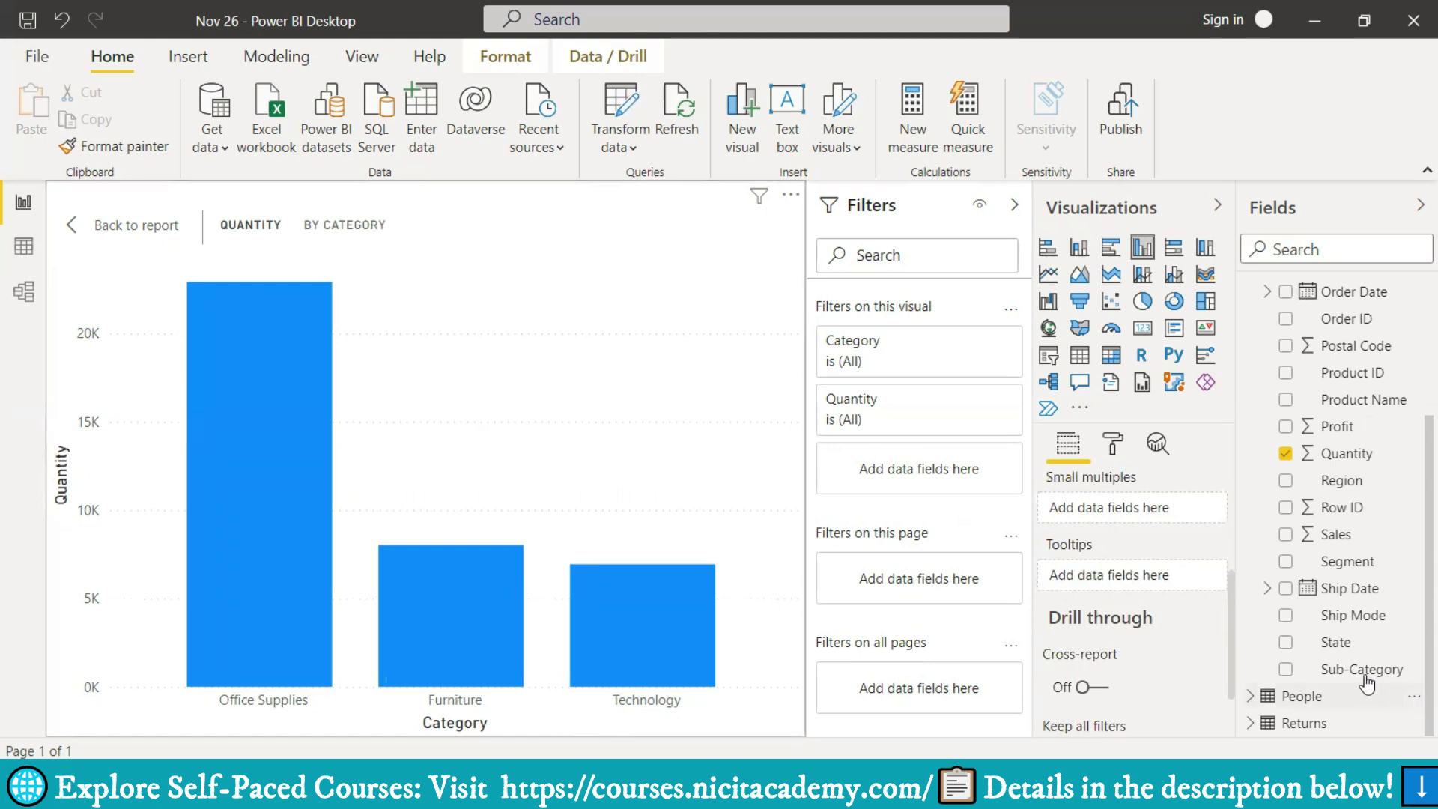
left_click(1285, 671)
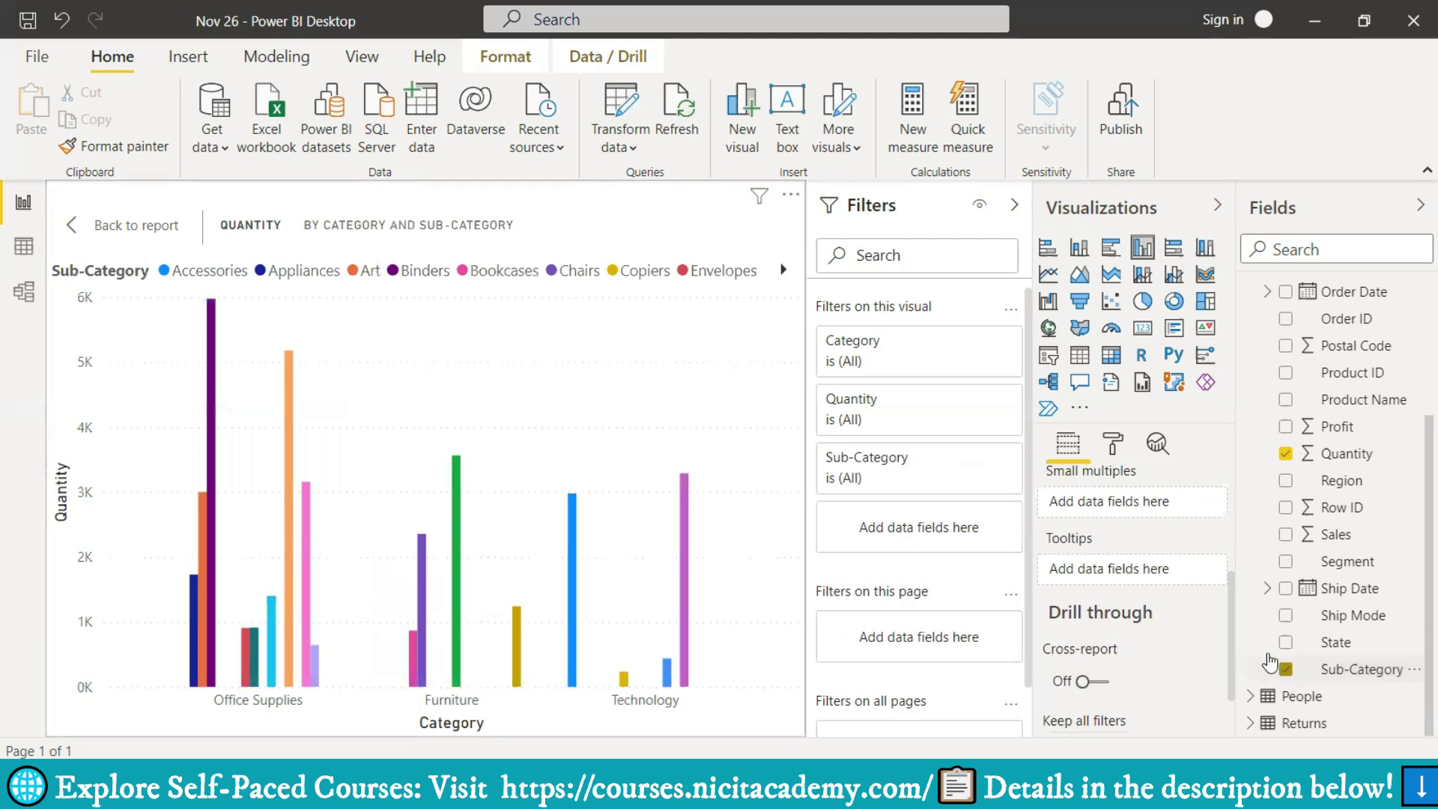
scroll(1109, 605, "up", 1)
scroll(1109, 605, "up", 3)
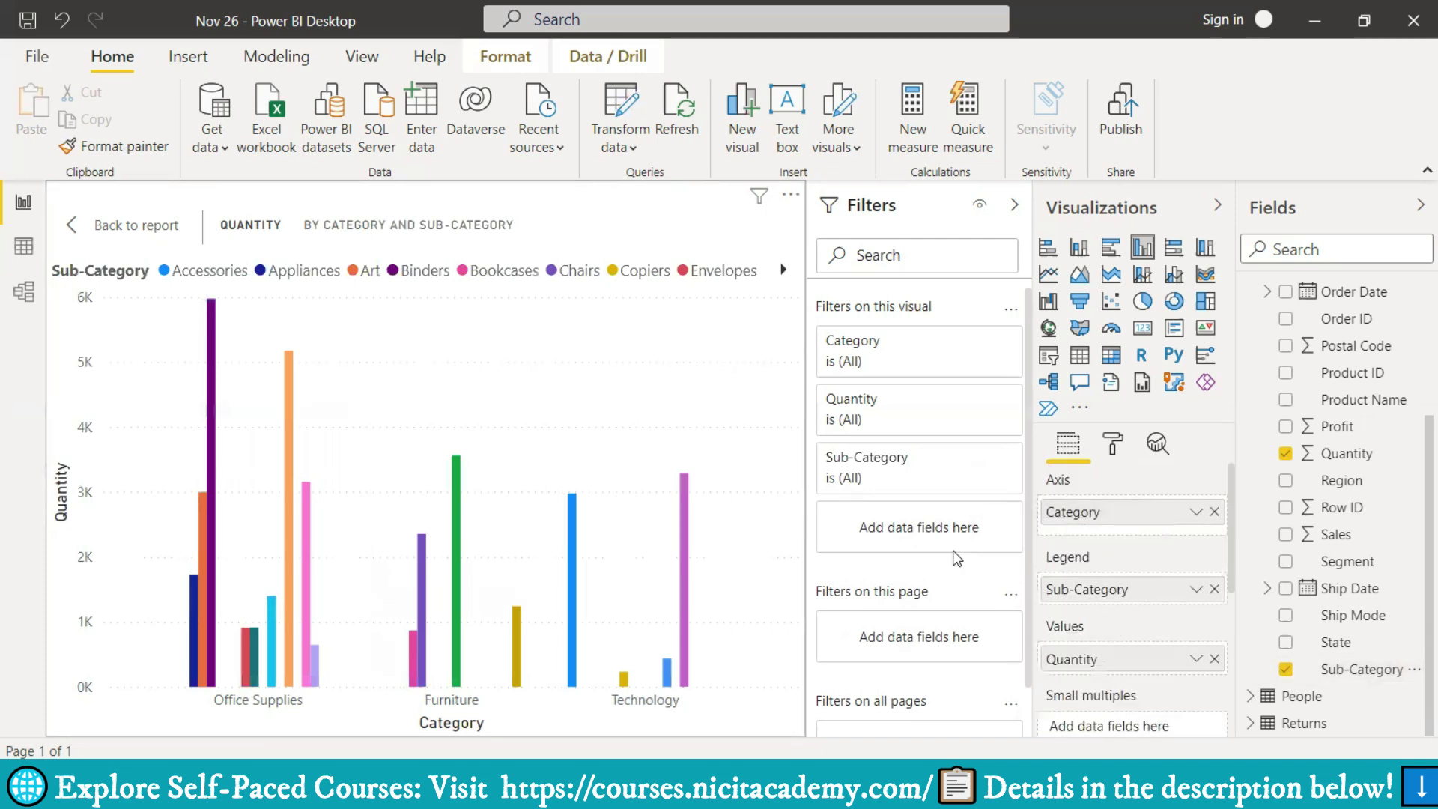
- Move Sub-Category from the legend to the axis below Category, and return it to the legend
left_click_drag(1080, 596, 1091, 540)
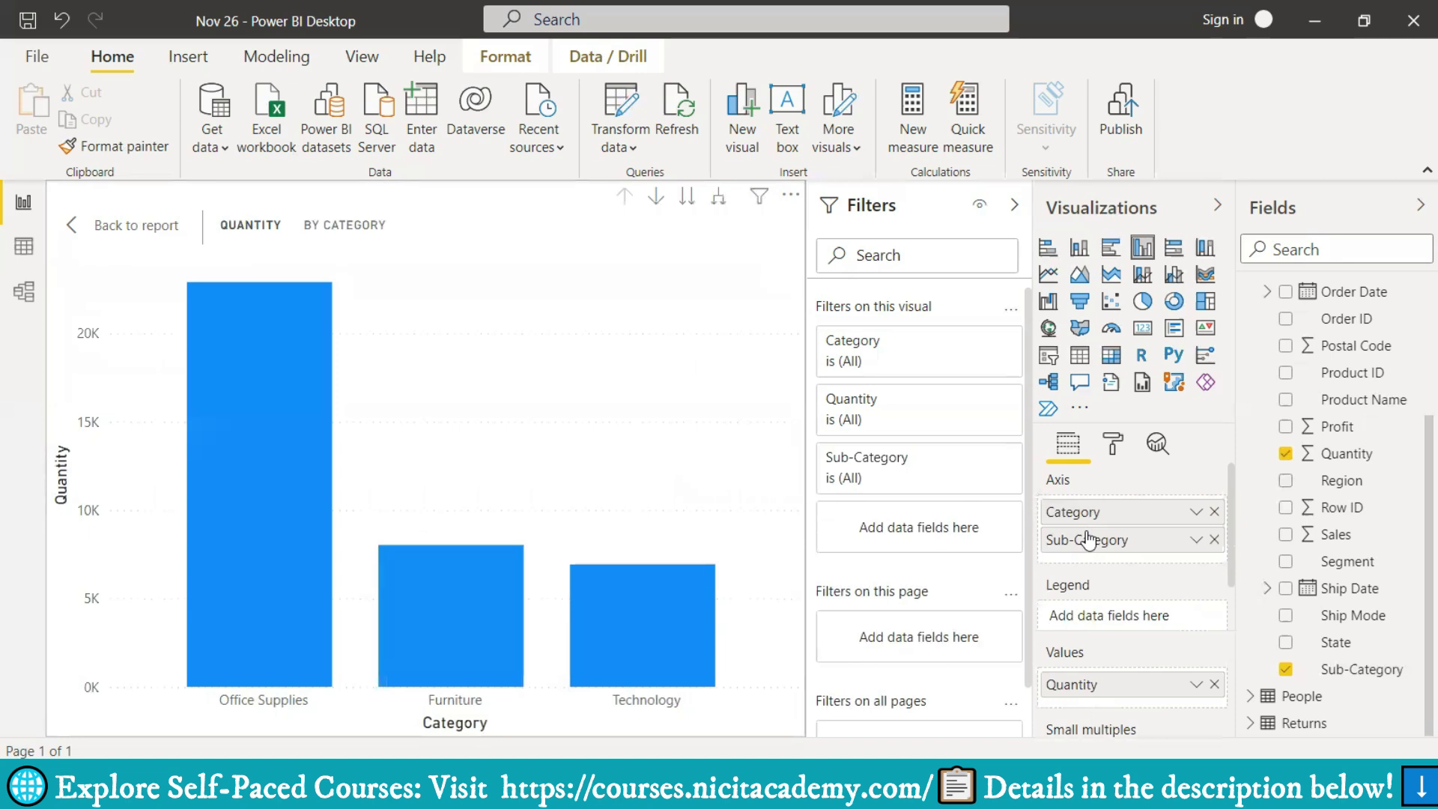
left_click_drag(1088, 540, 1087, 611)
left_click_drag(1149, 545, 1156, 619)
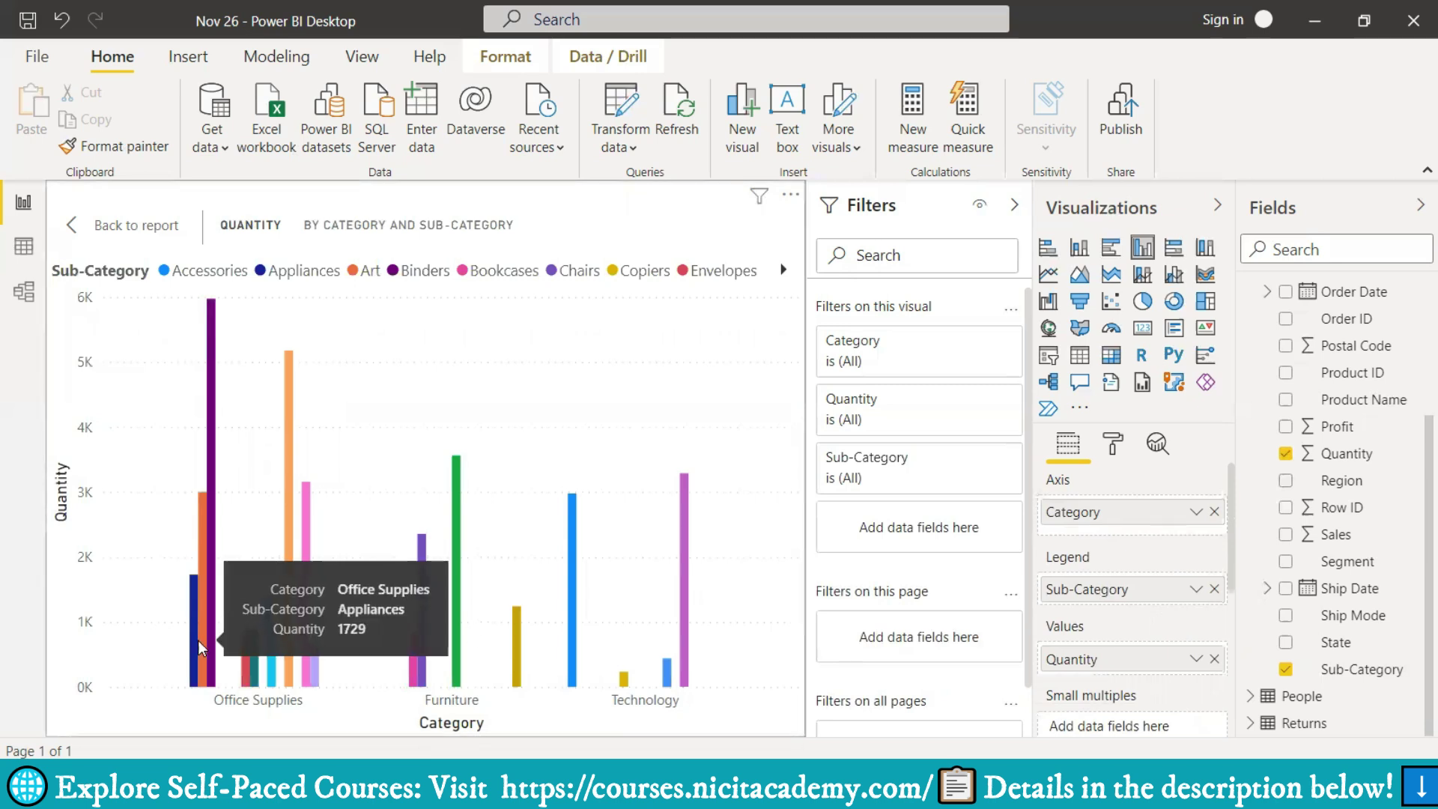
- Move Sub-Category from the legend to the axis below Category, and add Category as the chart's legend
mouse_move(201, 641)
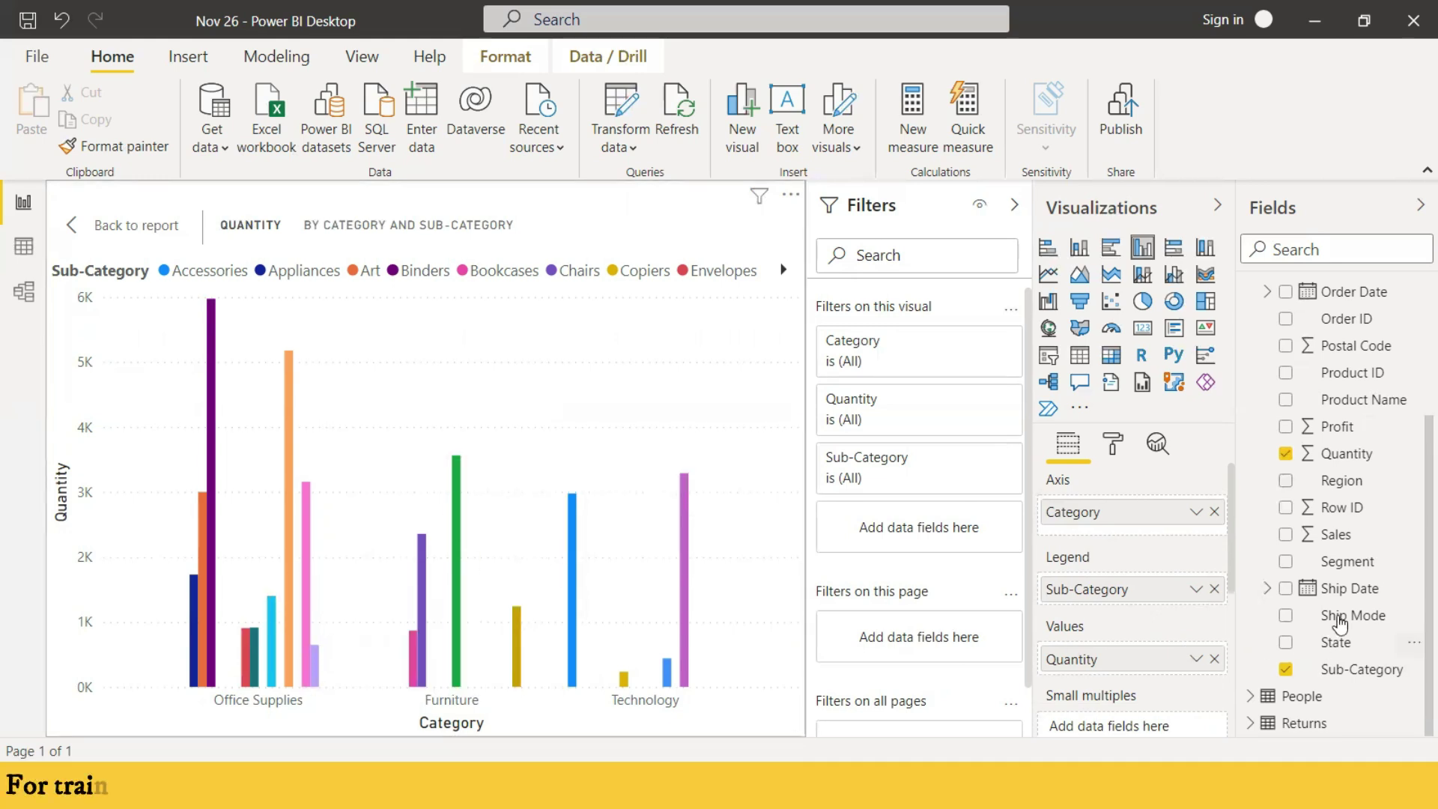
left_click_drag(1308, 674, 1139, 539)
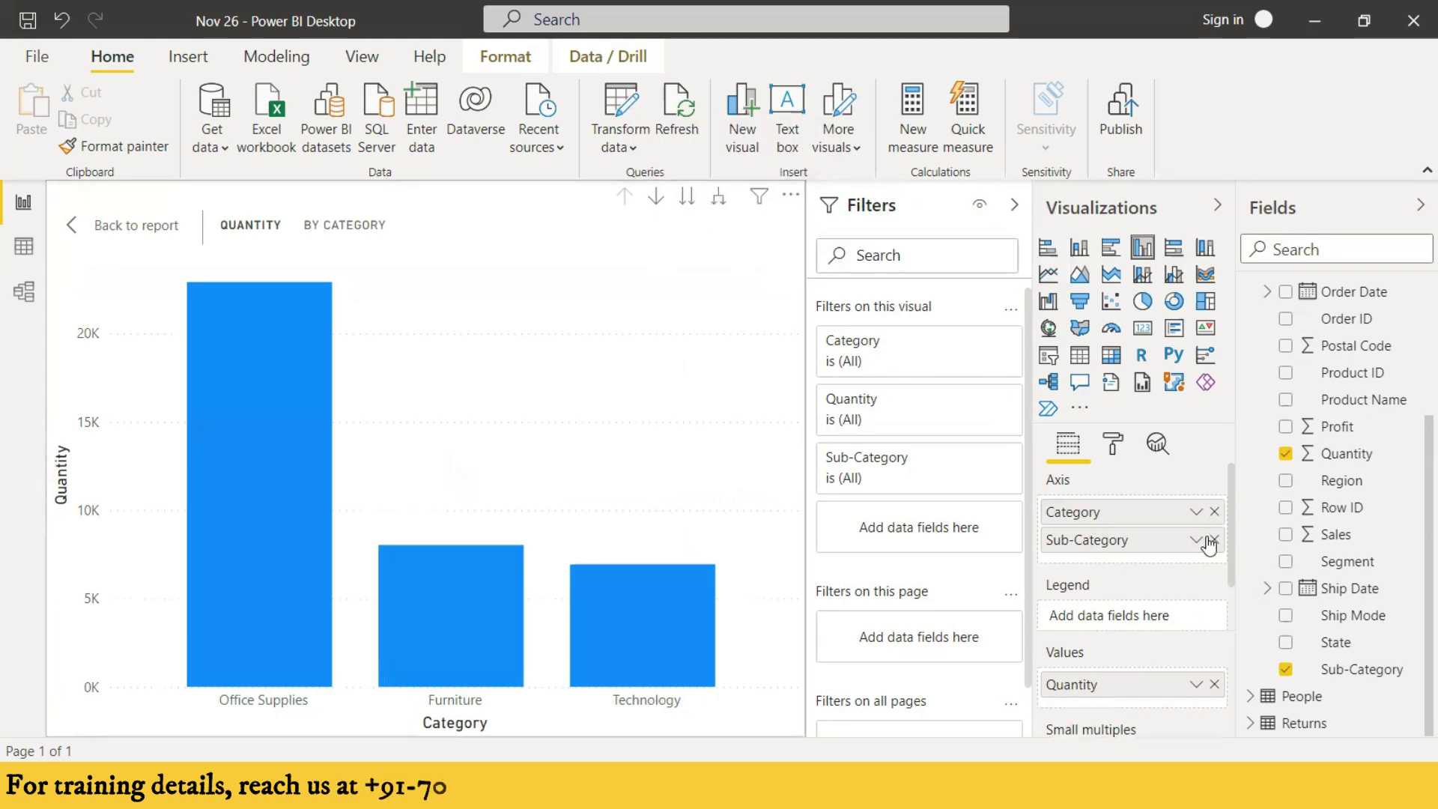
left_click(1214, 539)
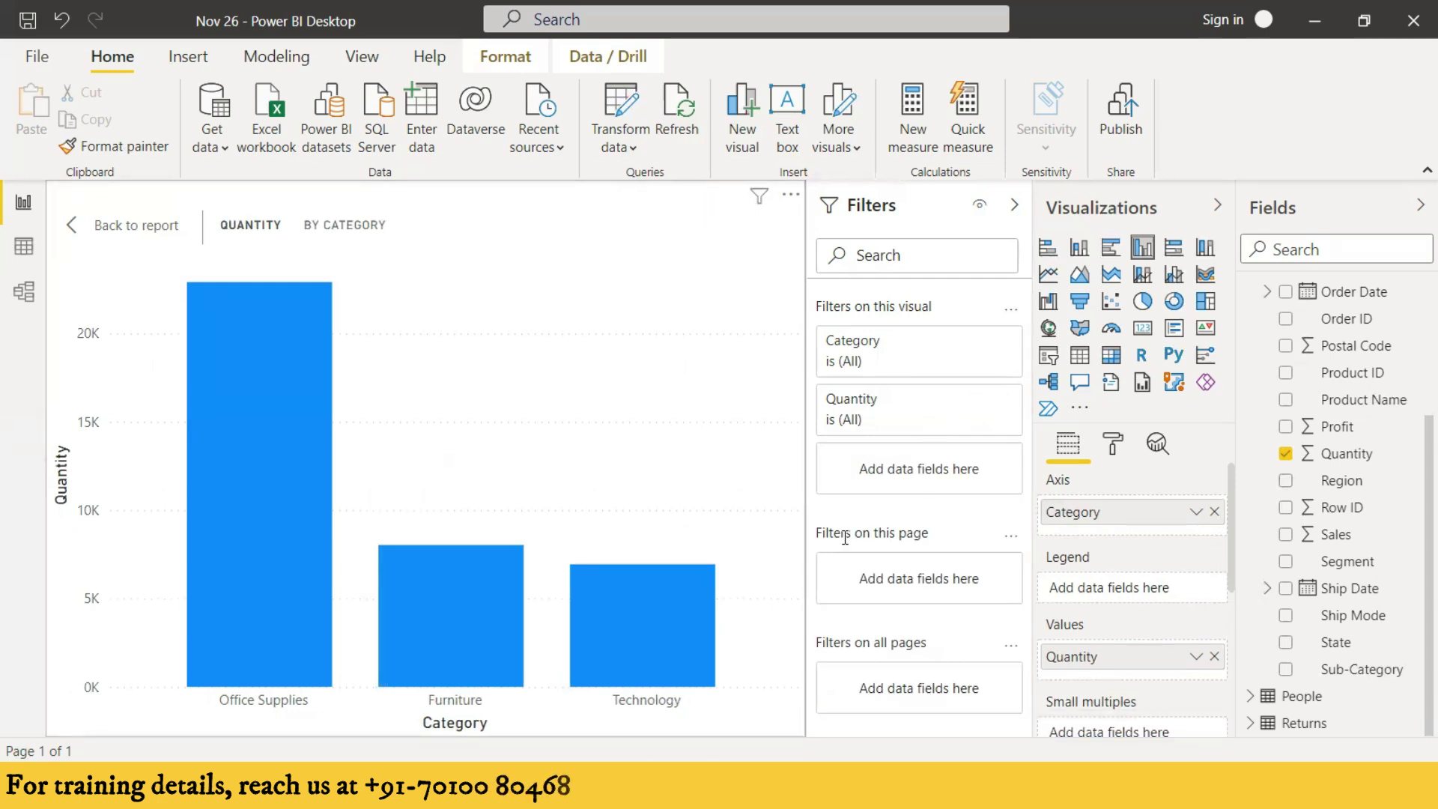
left_click_drag(1359, 676, 1115, 517)
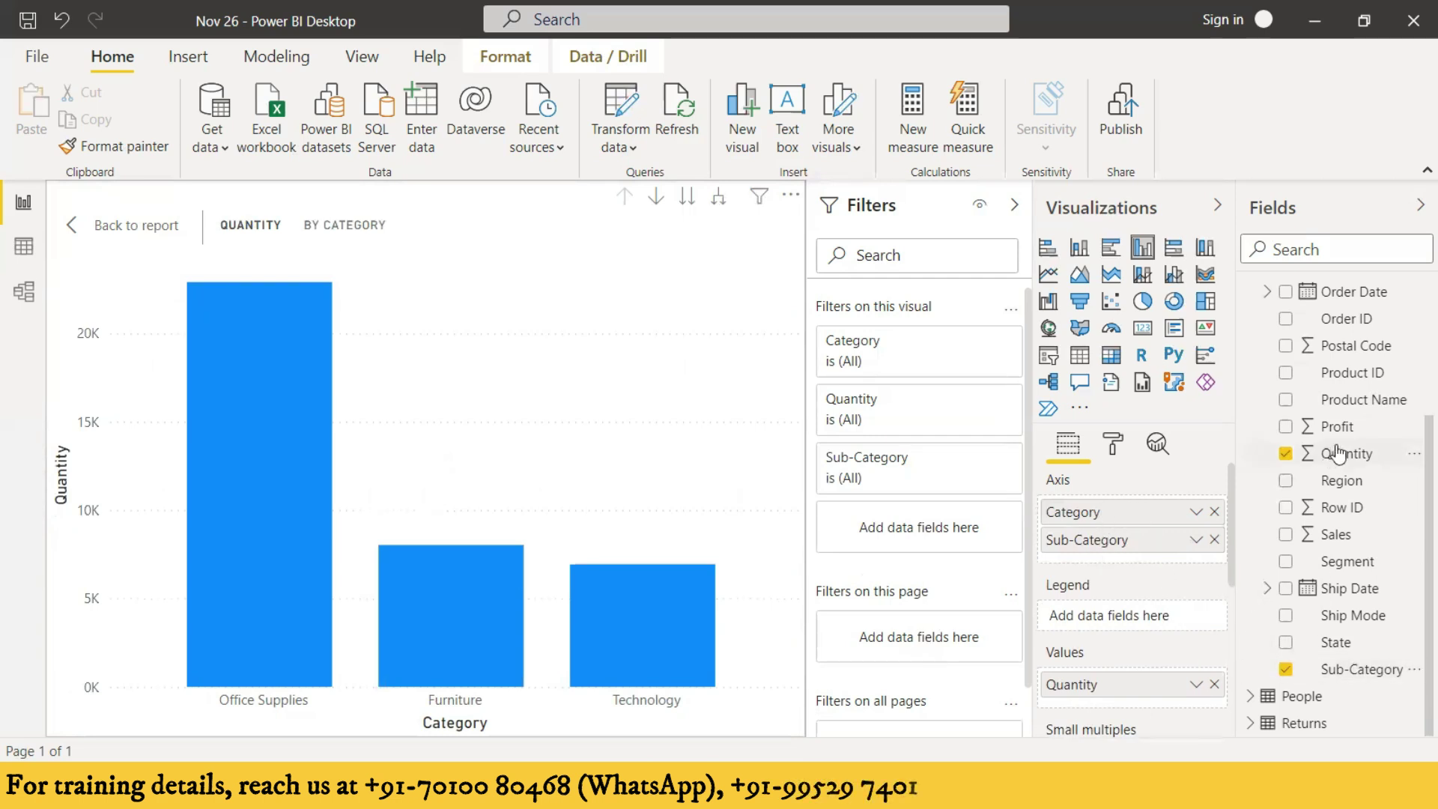
scroll(1330, 454, "up", 5)
left_click_drag(1343, 334, 1114, 616)
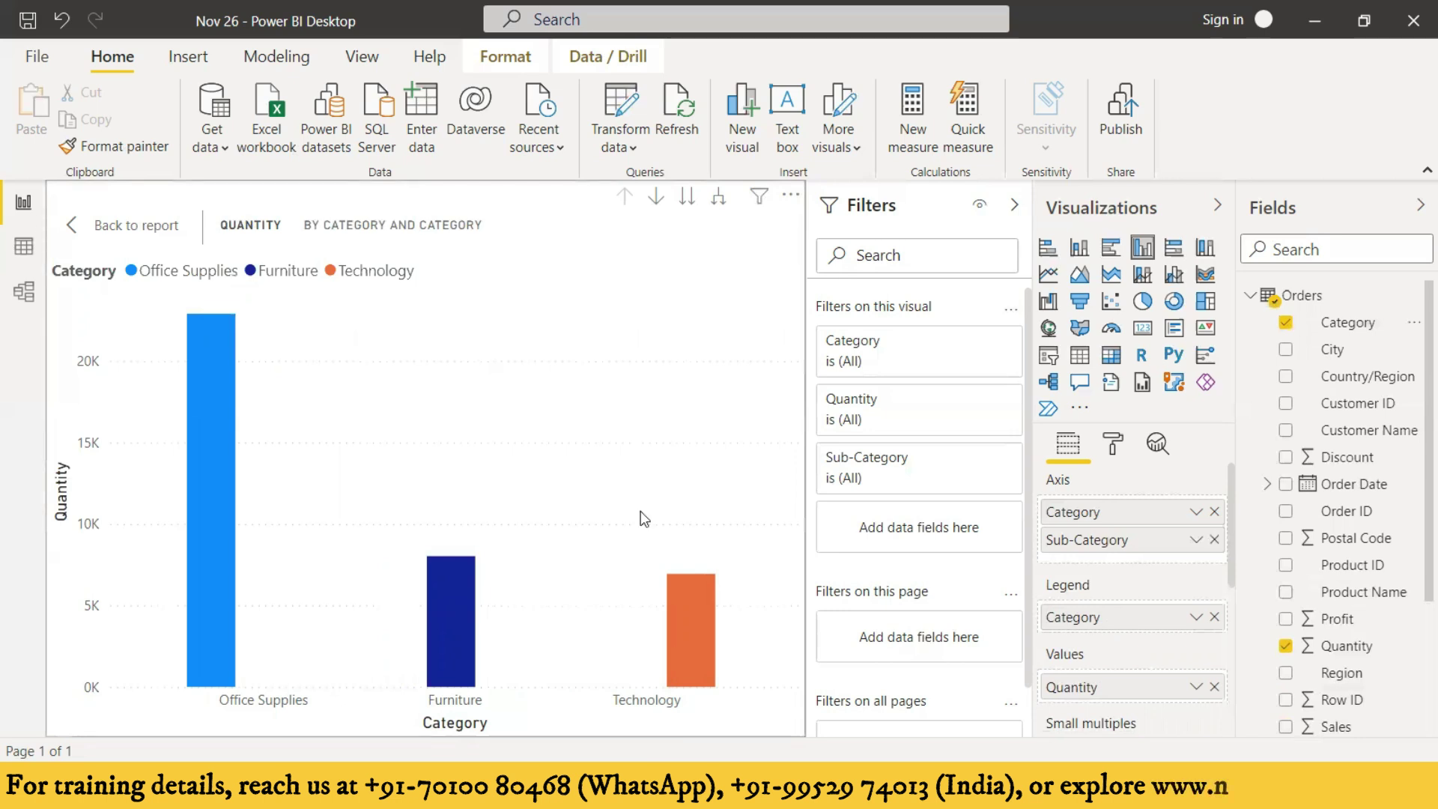
- Turn on data labels and a border for the Quantity by Category chart
left_click(1117, 446)
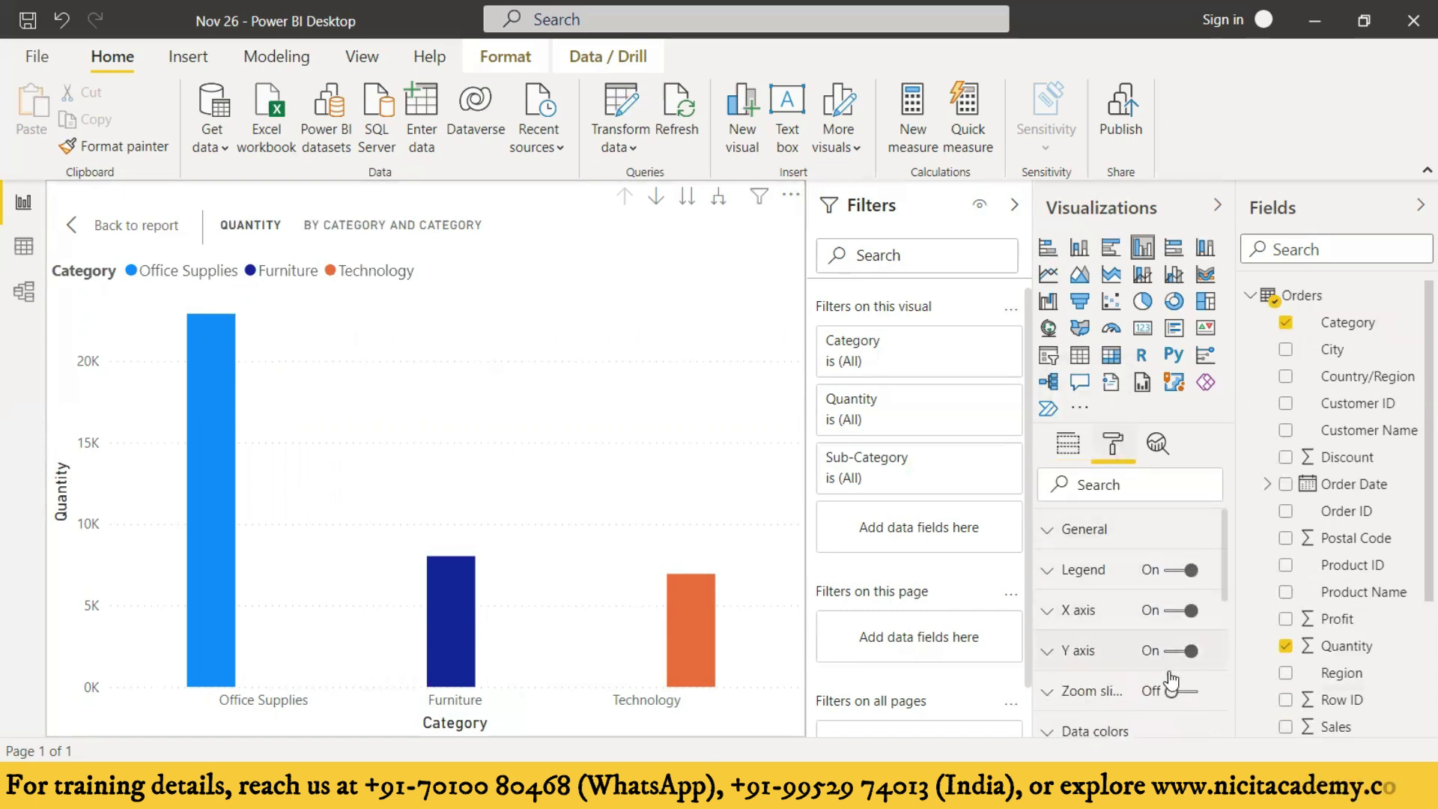
scroll(1169, 674, "down", 3)
left_click(1191, 550)
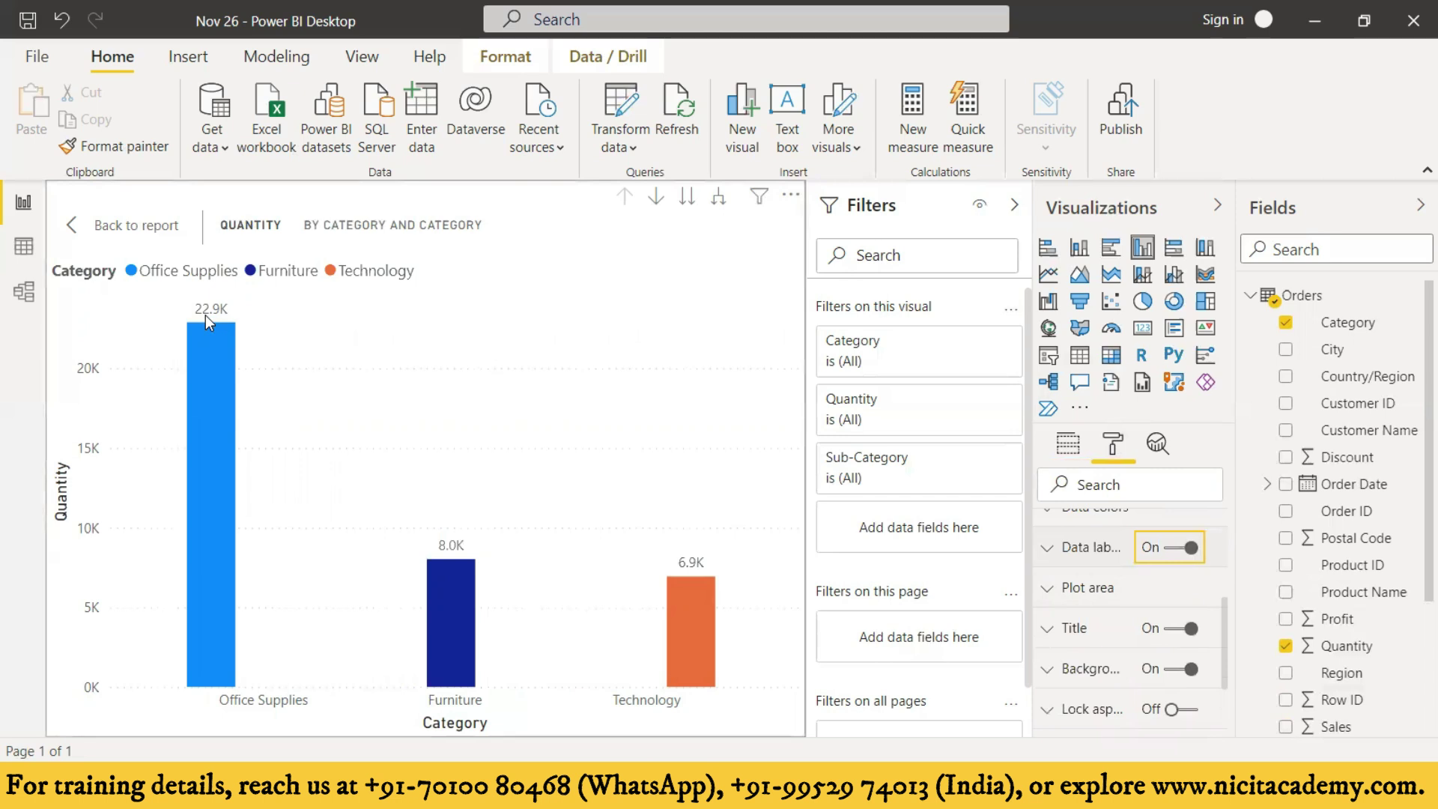
scroll(1150, 603, "down", 2)
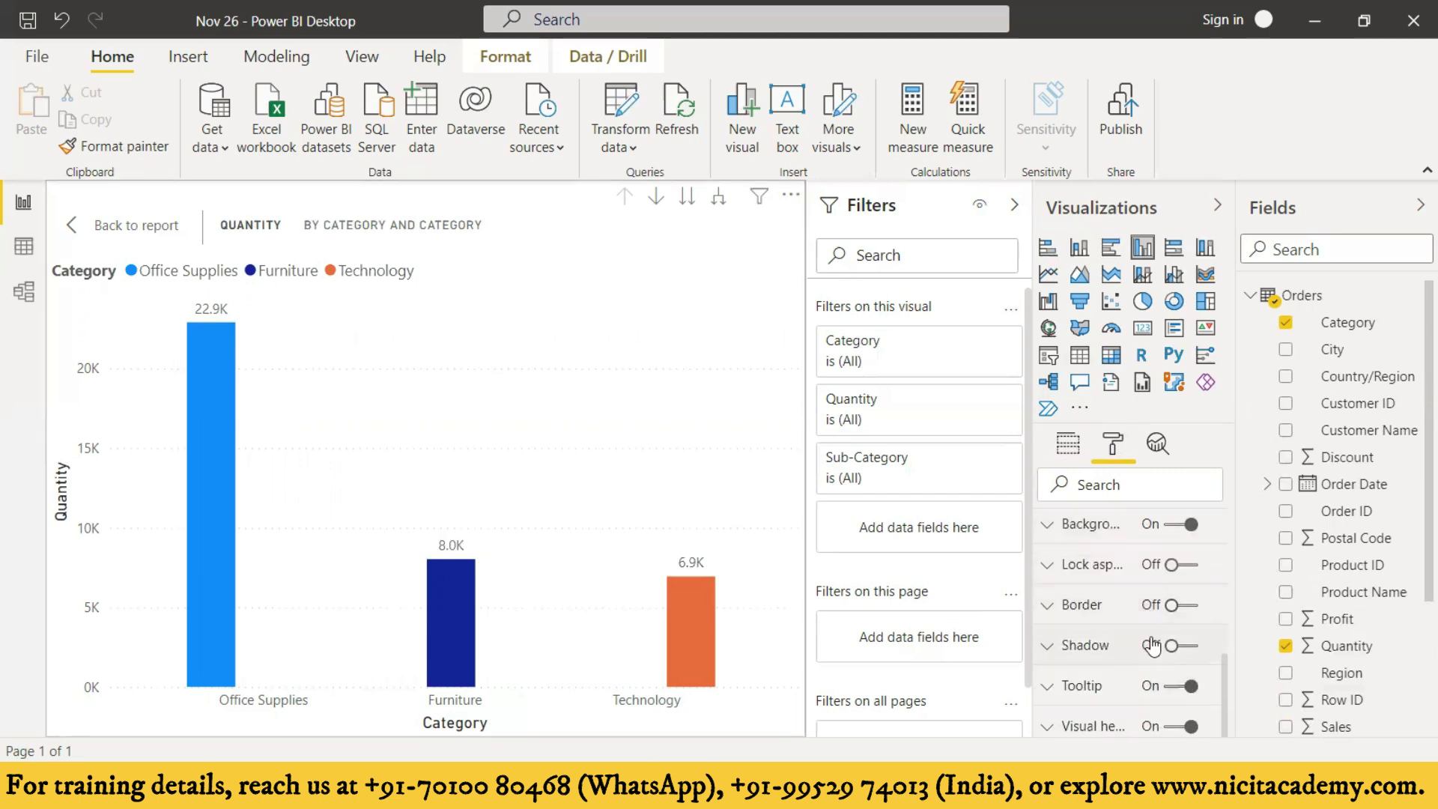
left_click(1196, 607)
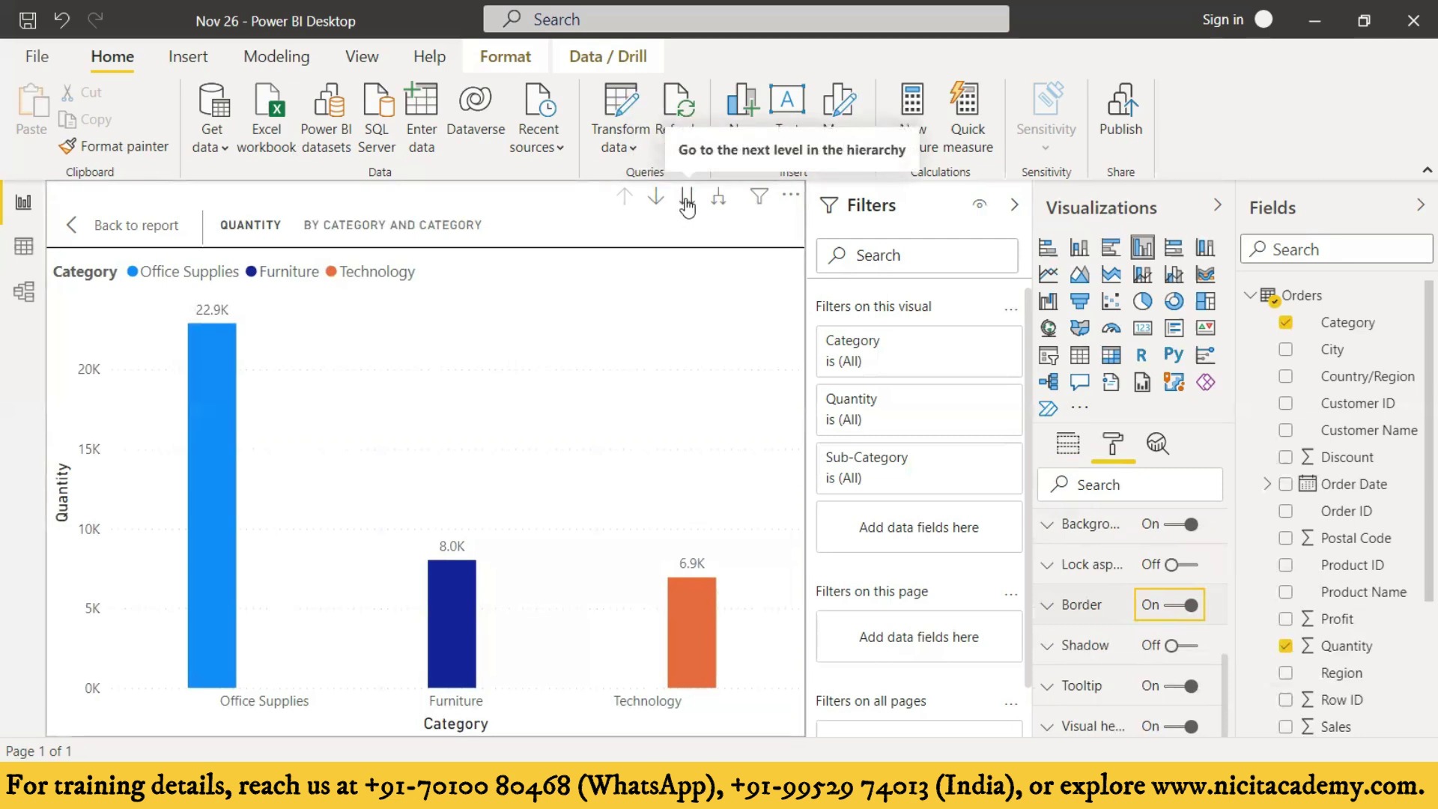
- Examine Quantity at the Sub-Category level and with Category expanded down one level, drilling back up to Category each time
left_click(657, 197)
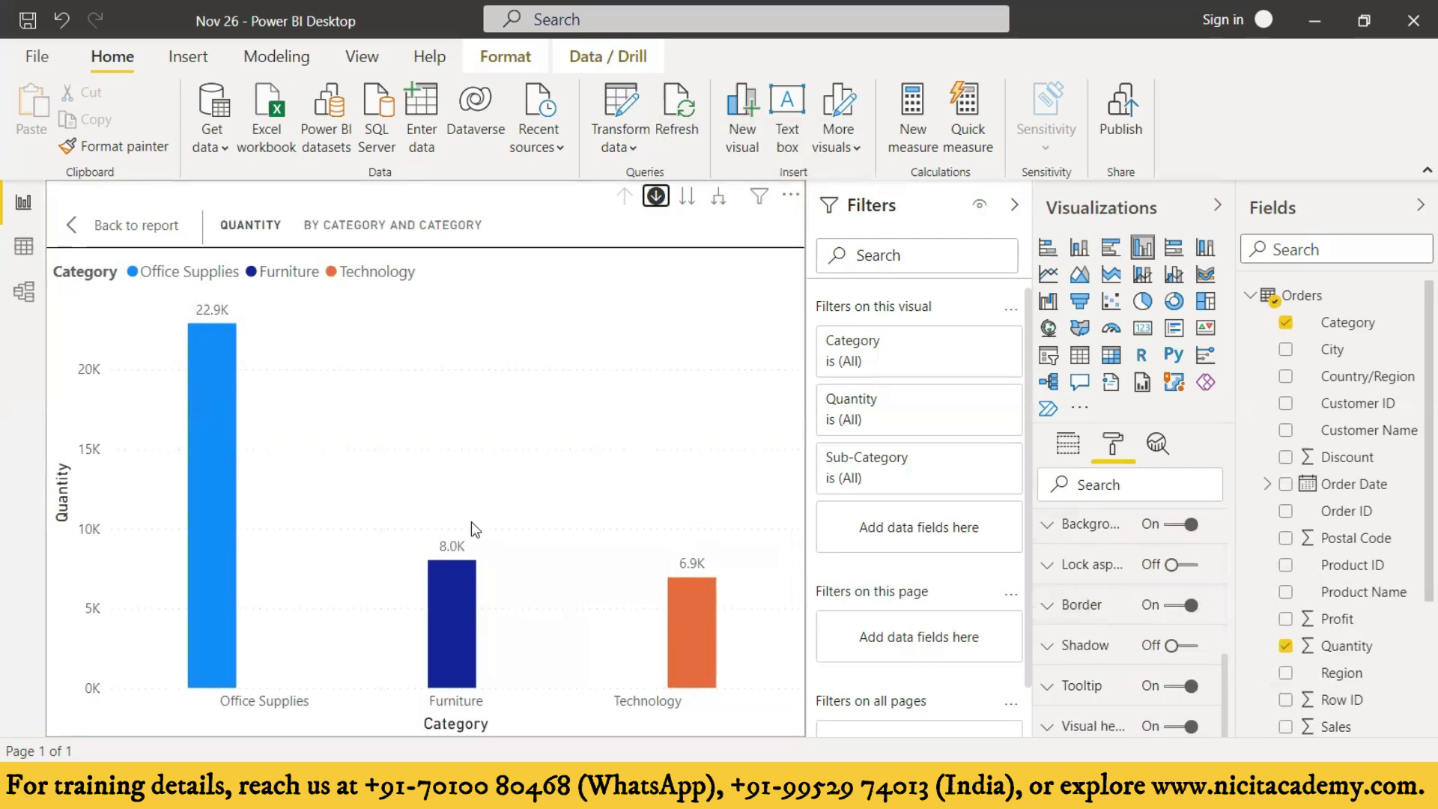
left_click(659, 200)
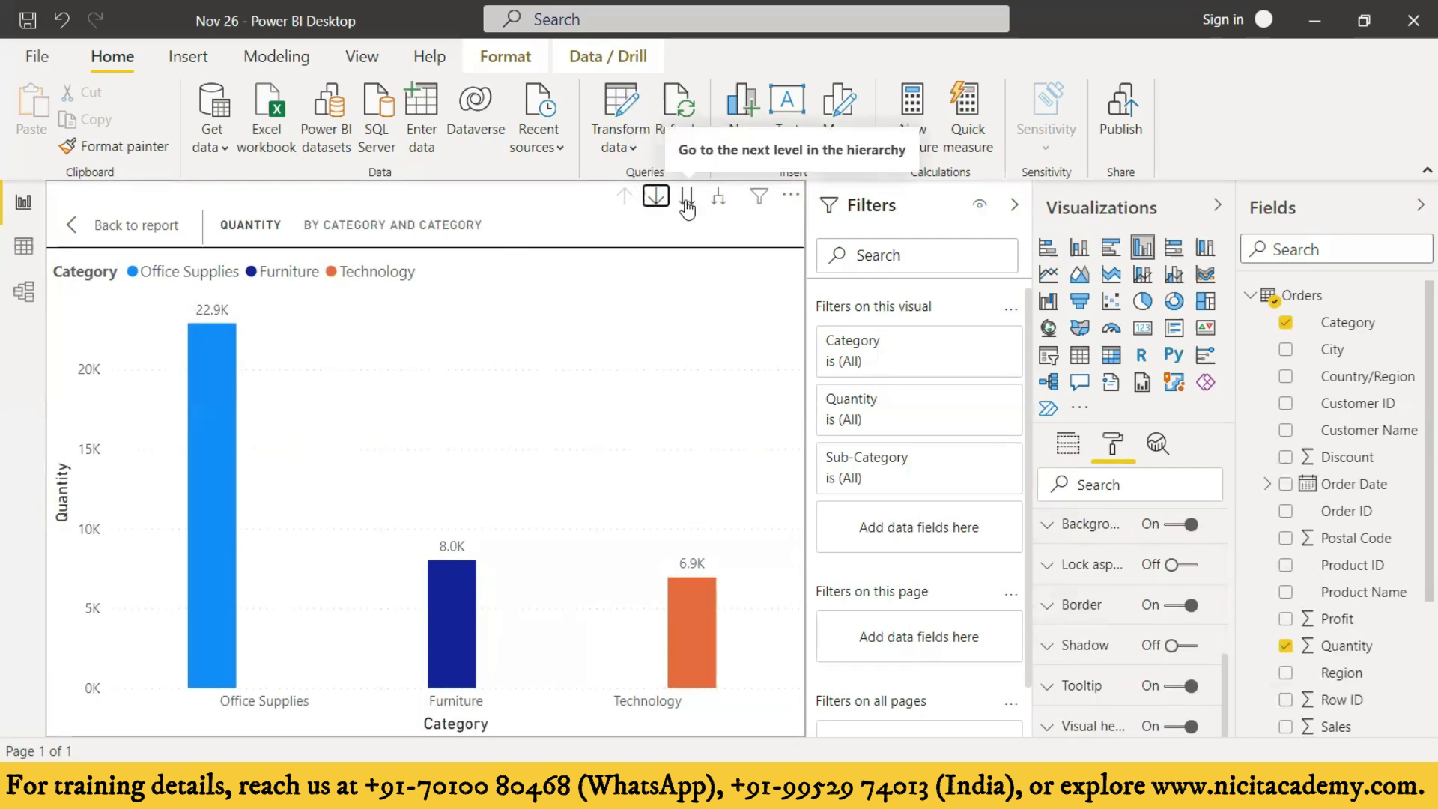
left_click(687, 197)
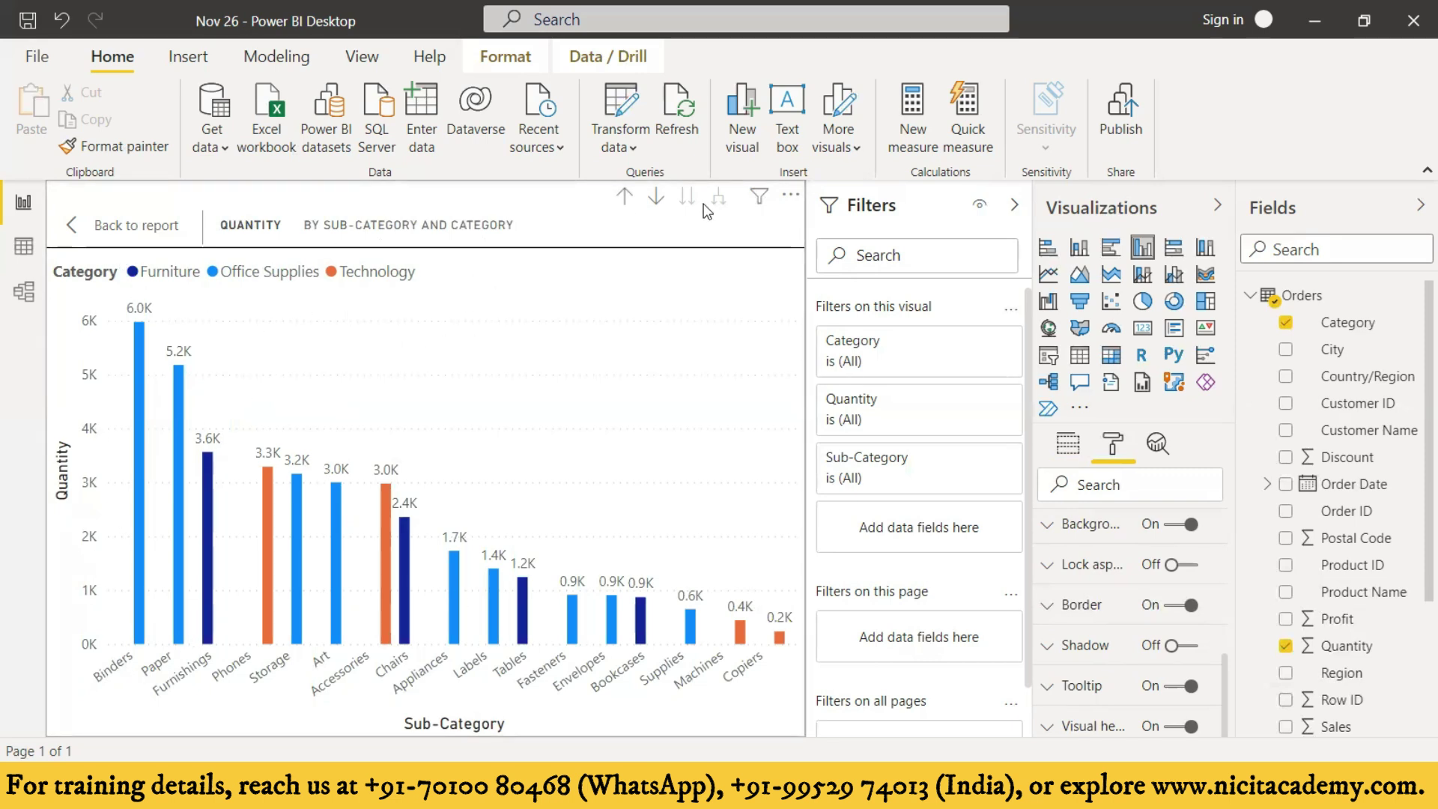
left_click(657, 198)
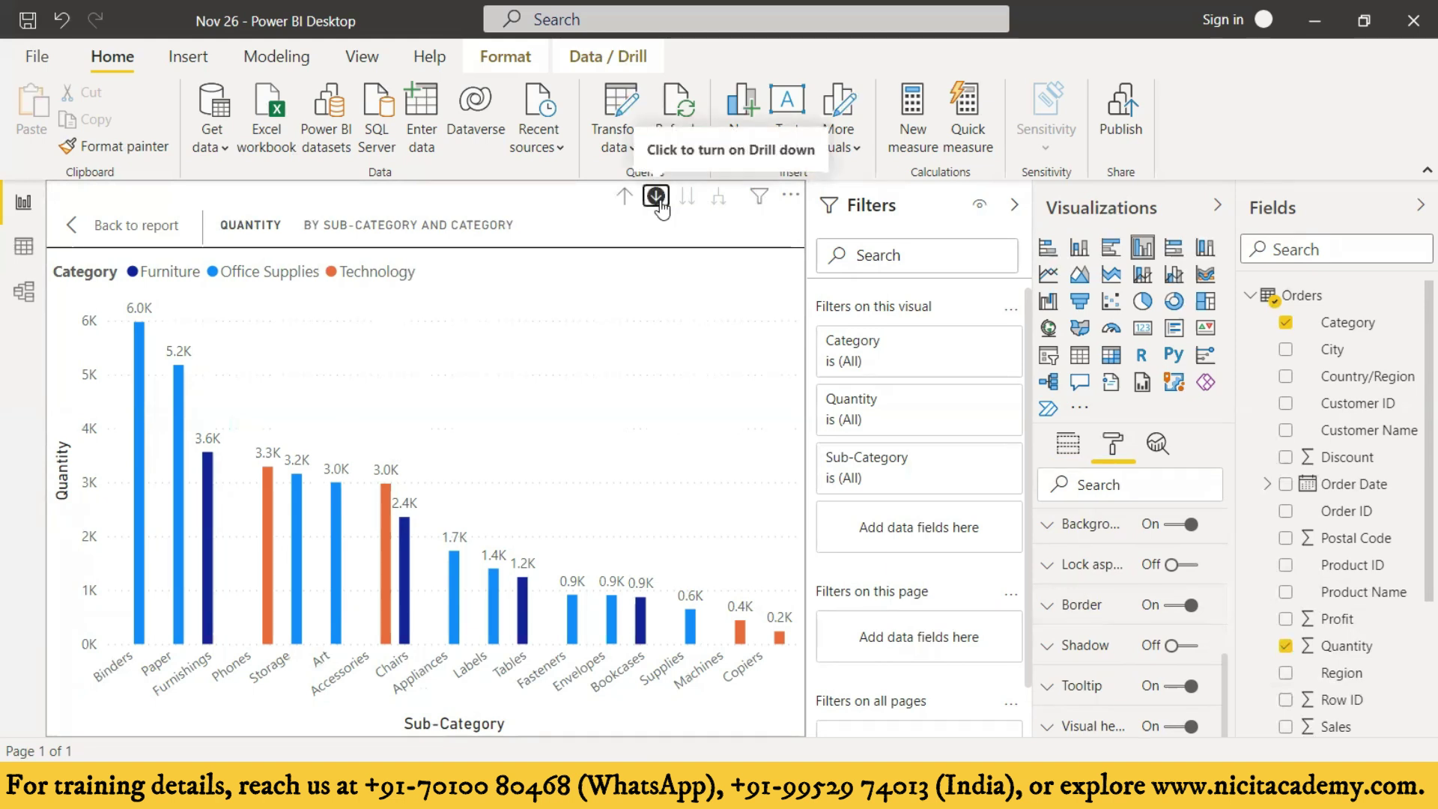
left_click(627, 198)
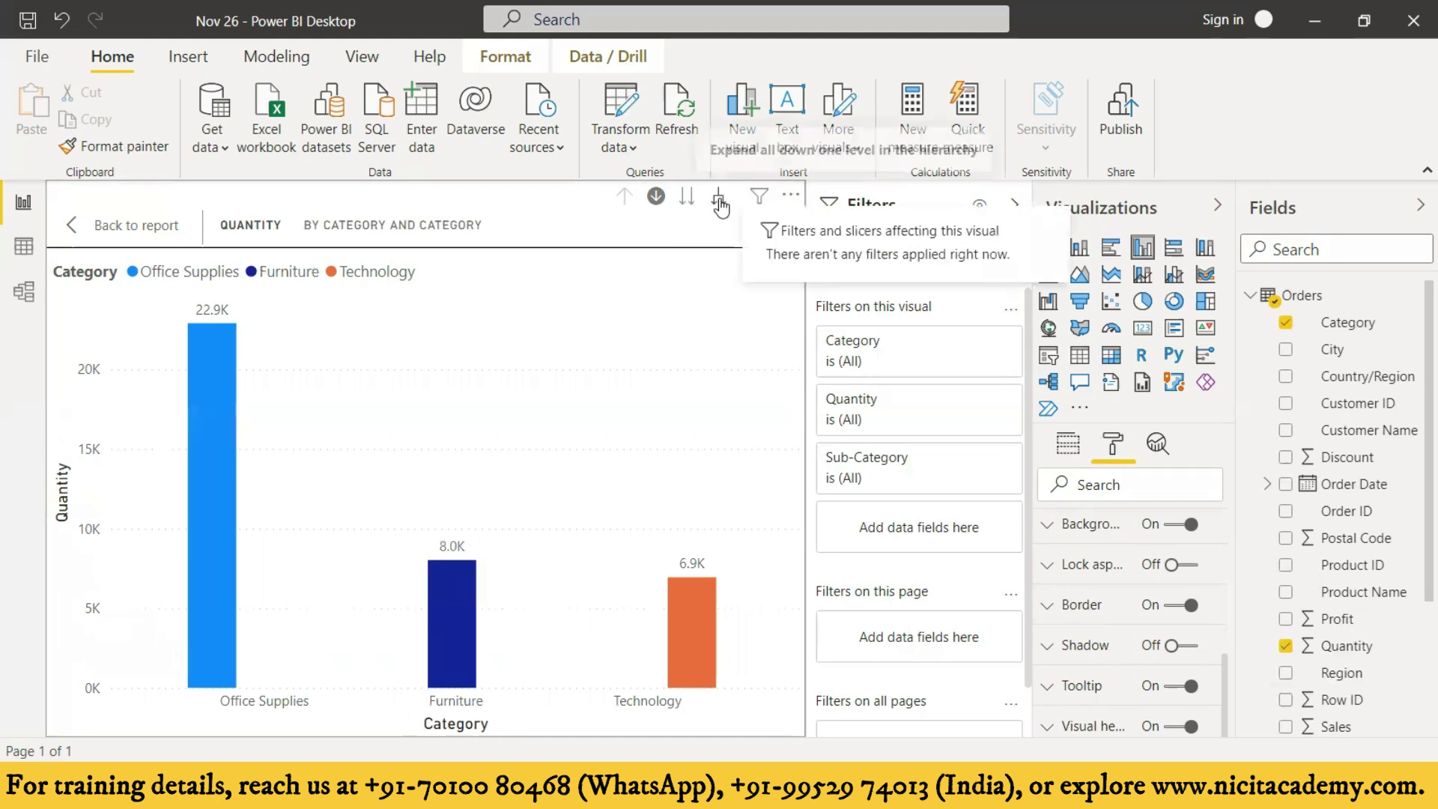
left_click(719, 201)
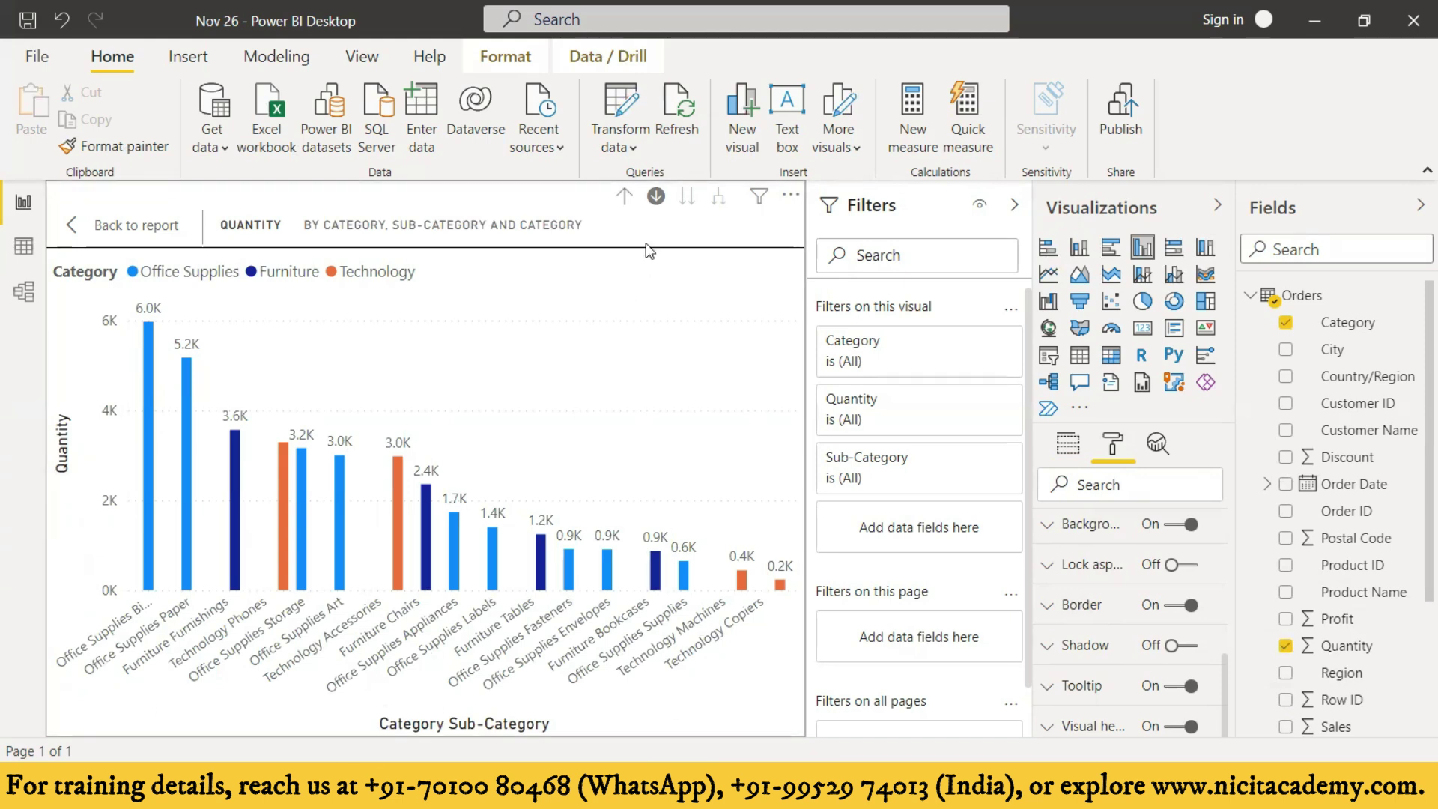
left_click(624, 196)
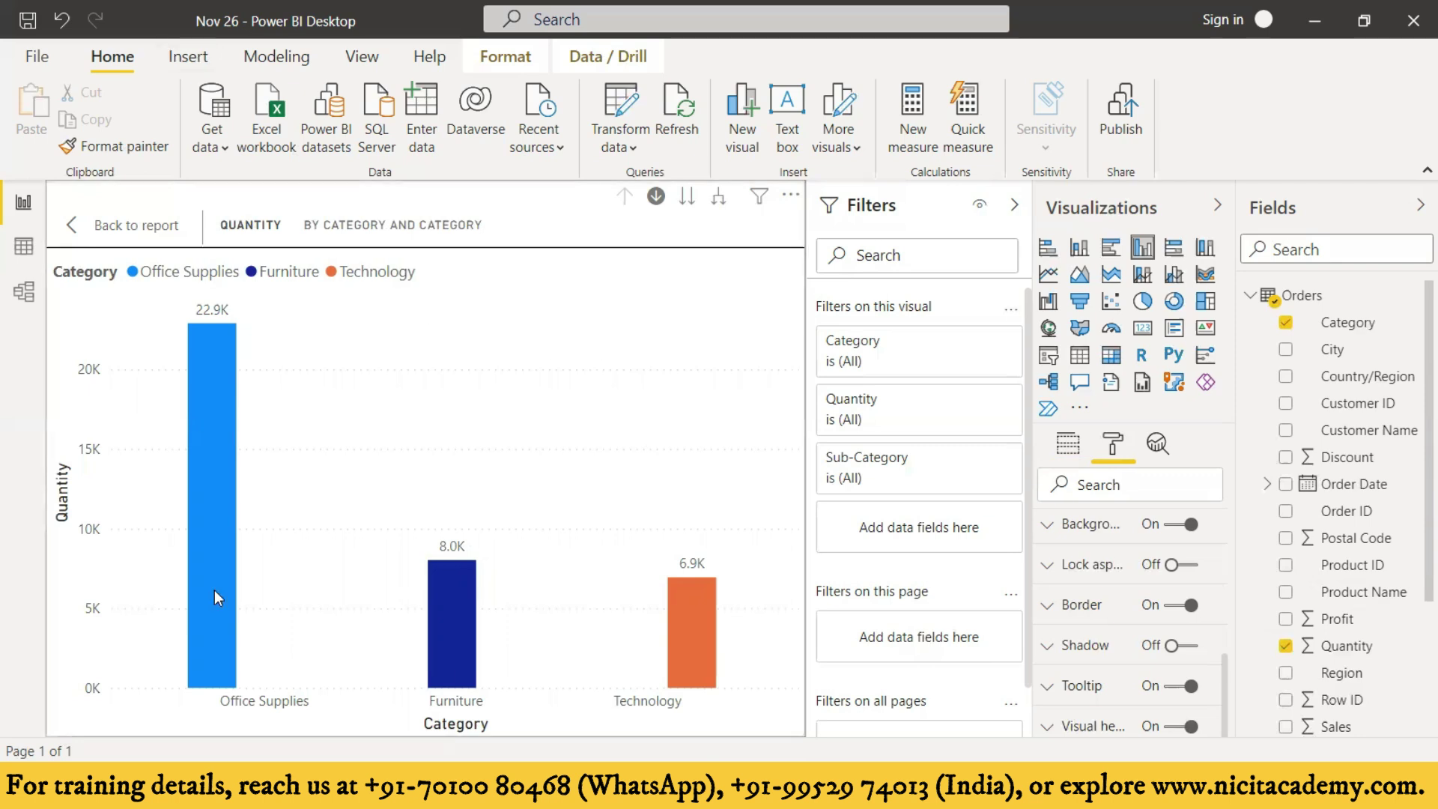
left_click(1068, 447)
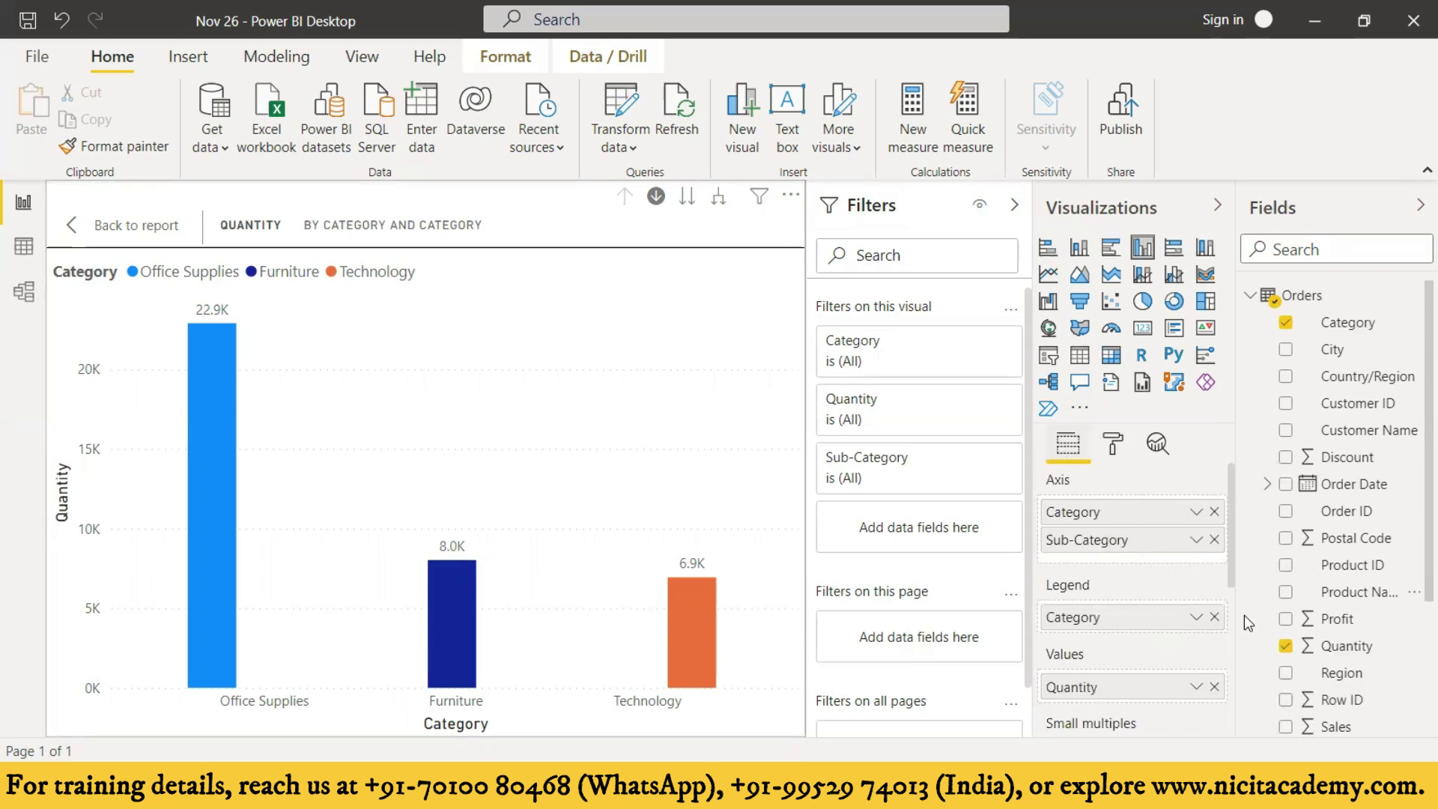
scroll(1118, 664, "down", 3)
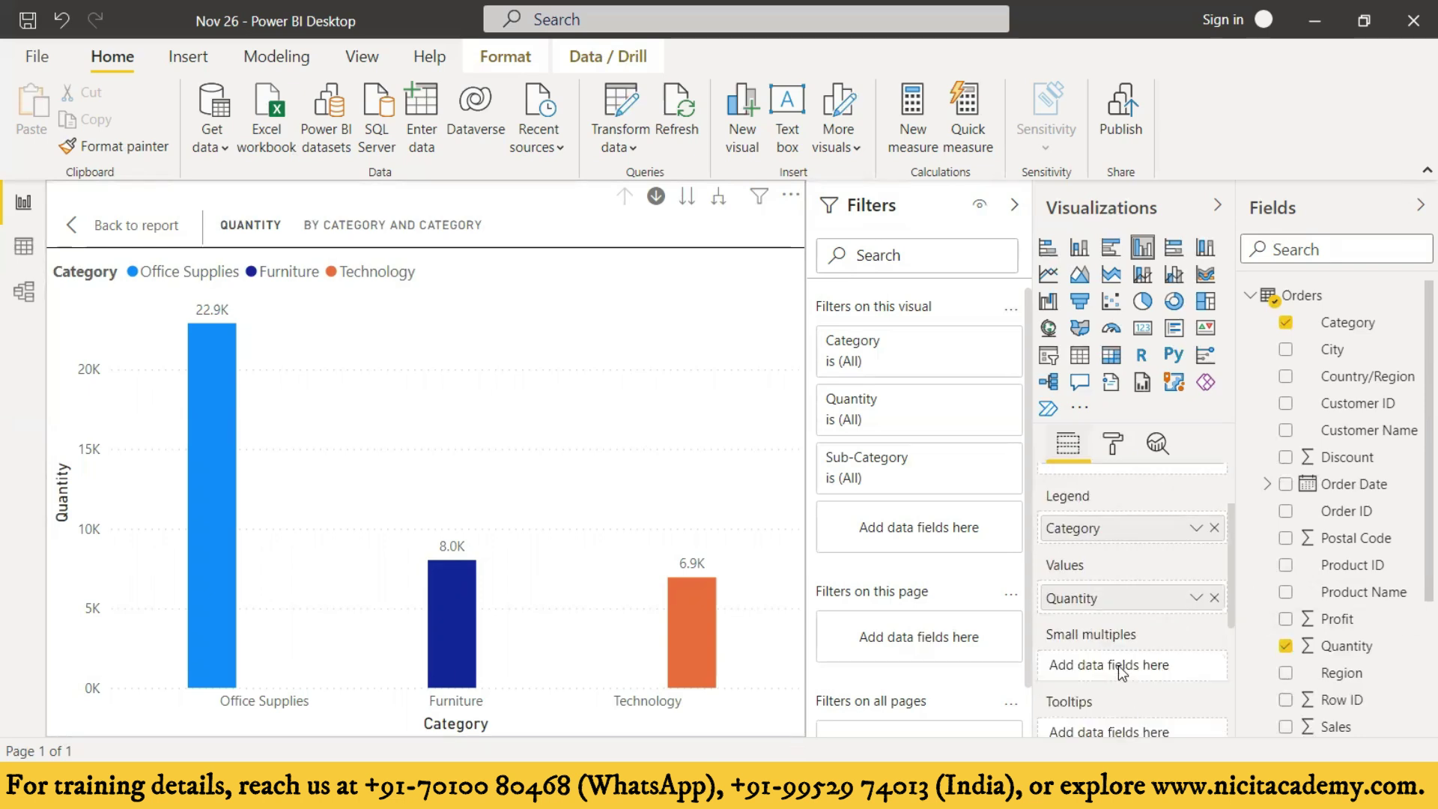
scroll(1136, 644, "down", 4)
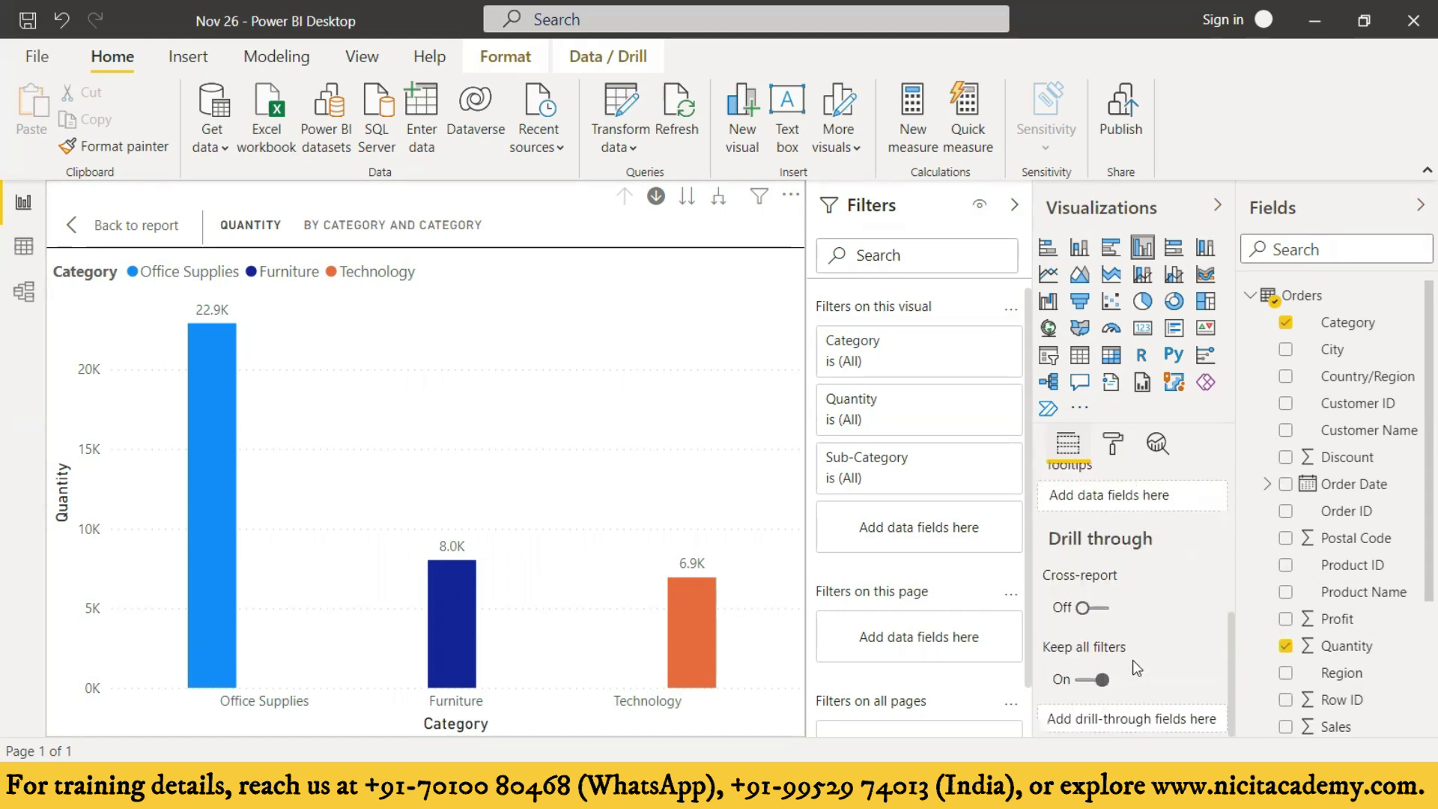
scroll(1135, 592, "up", 4)
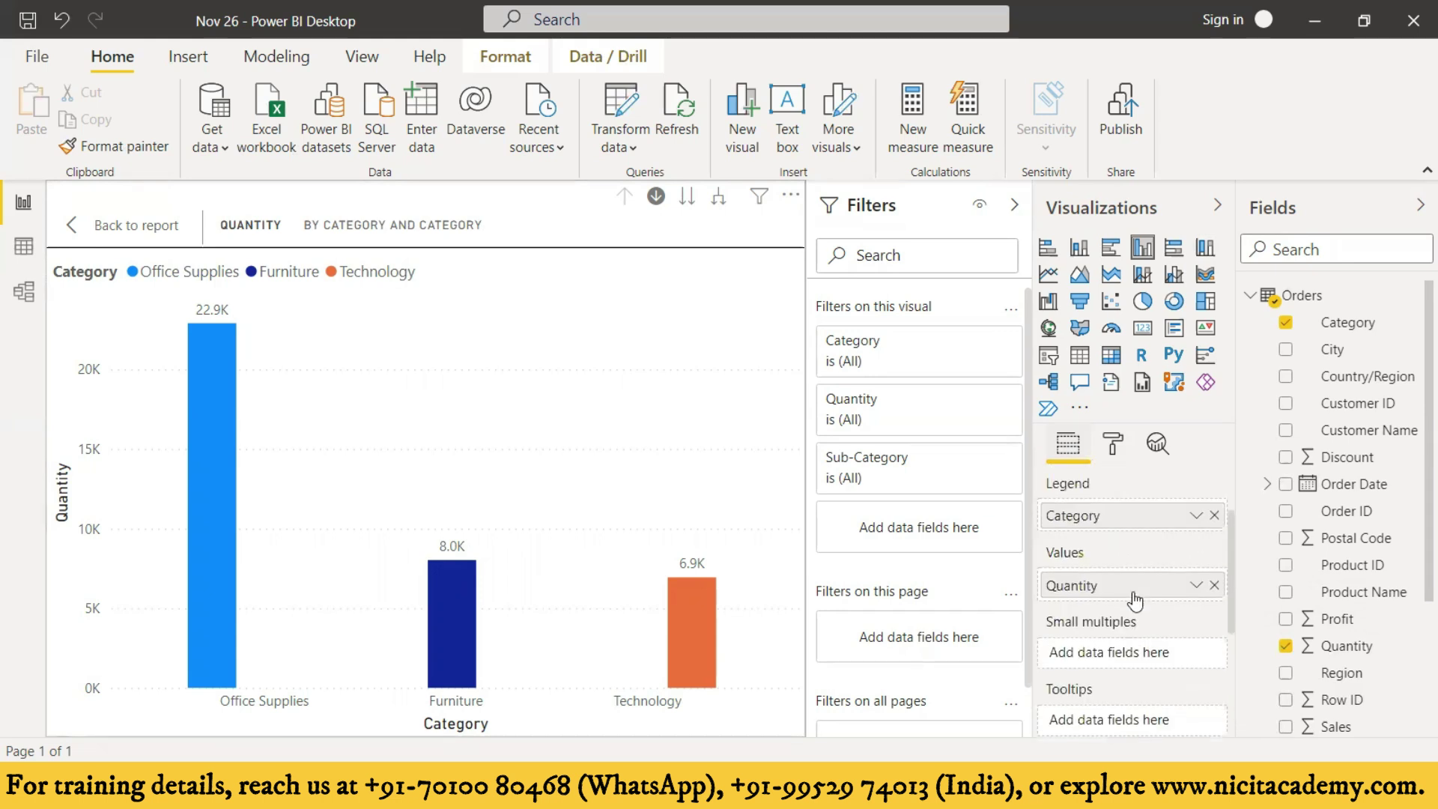
scroll(1134, 596, "down", 3)
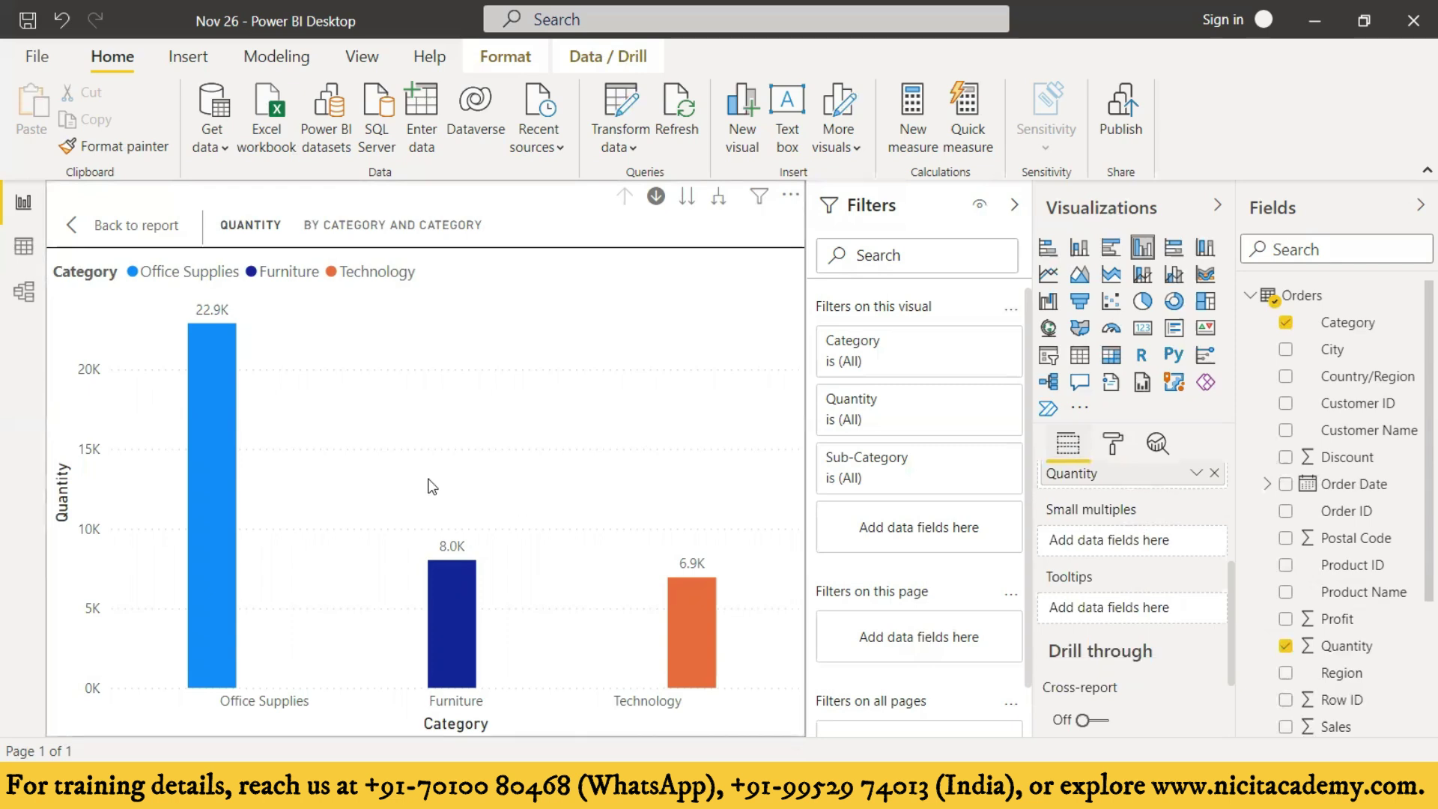
- Return to the report page and add a clustered column chart with Order Date on the axis and Sales as values
left_click(77, 224)
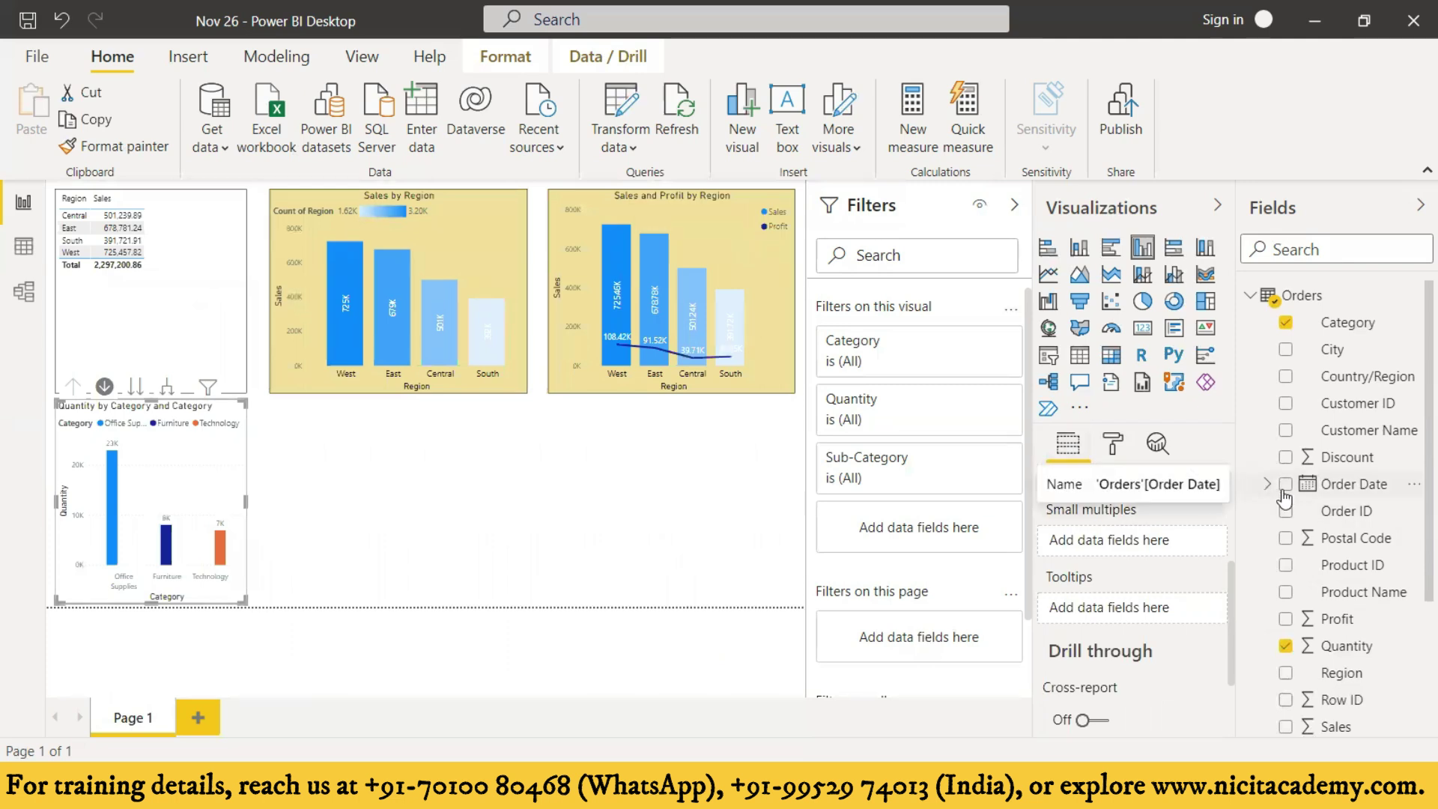
left_click(371, 452)
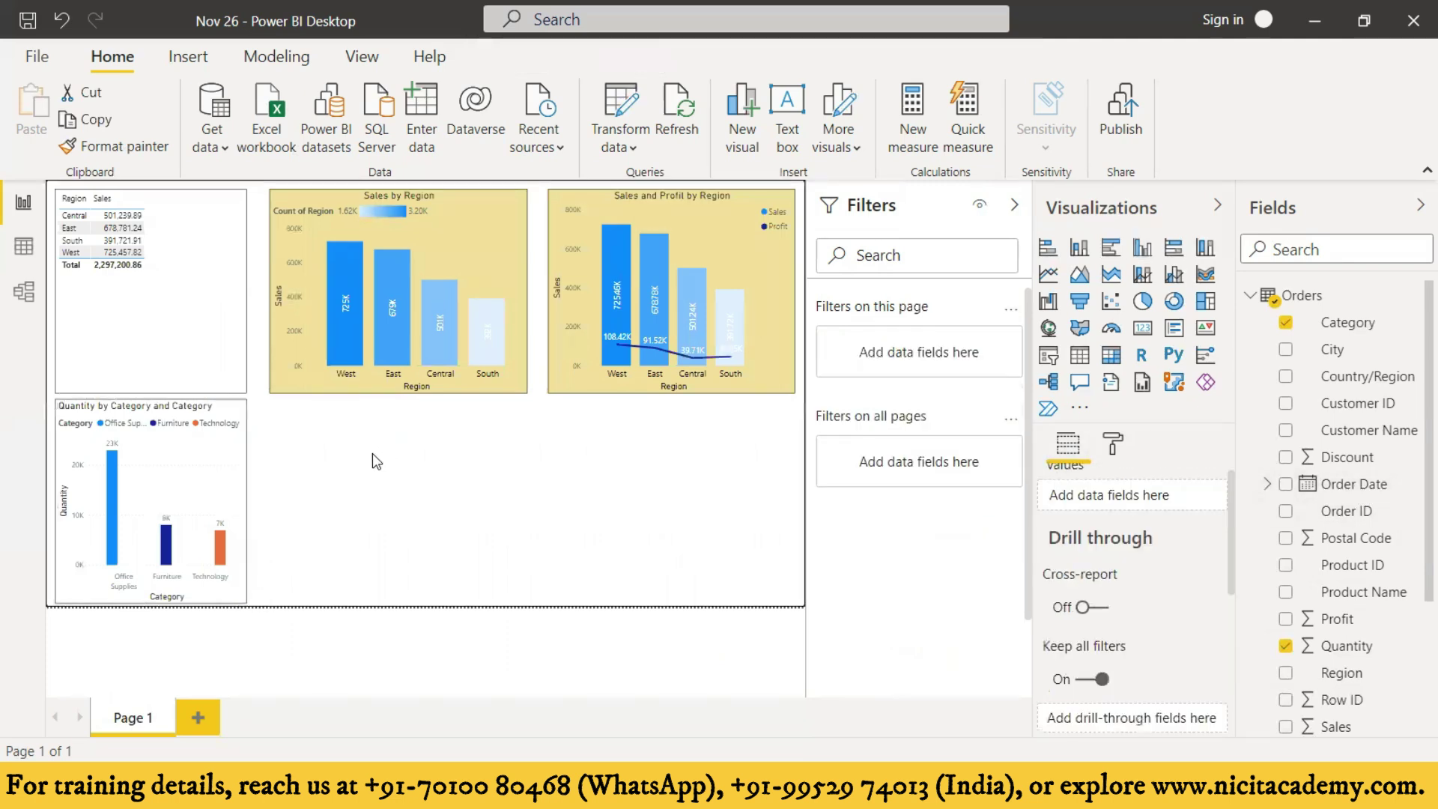
left_click(1144, 251)
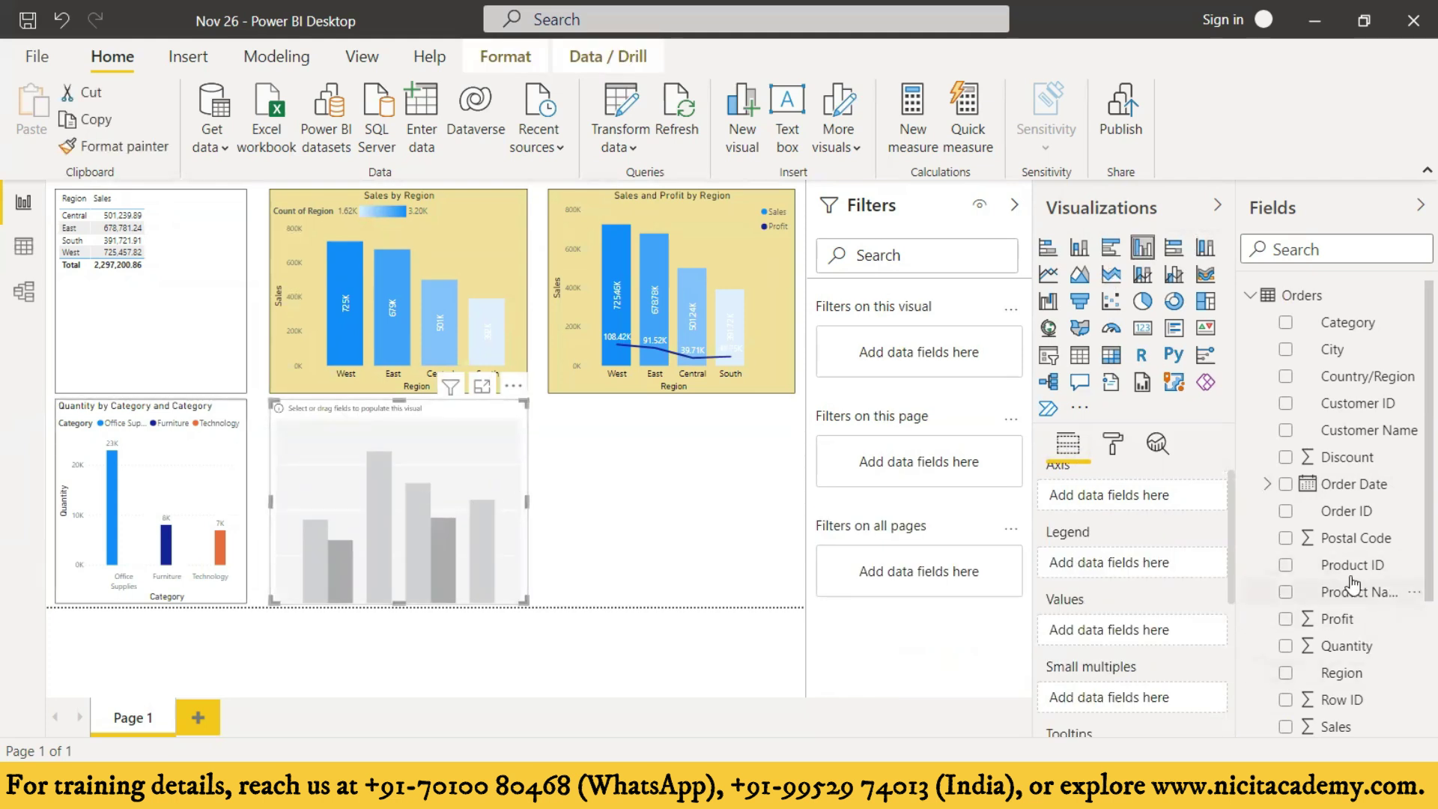
left_click(1287, 485)
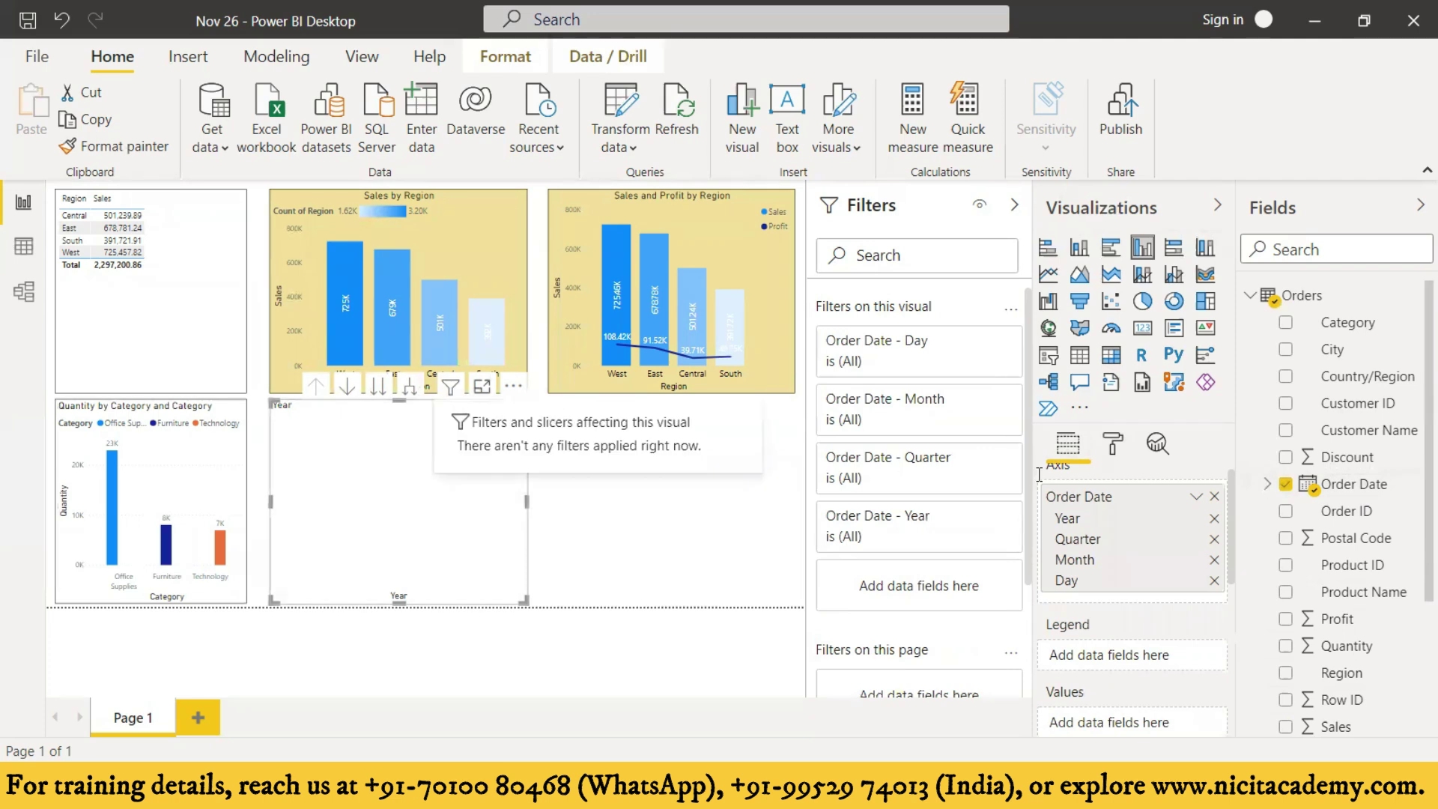
scroll(1307, 531, "down", 3)
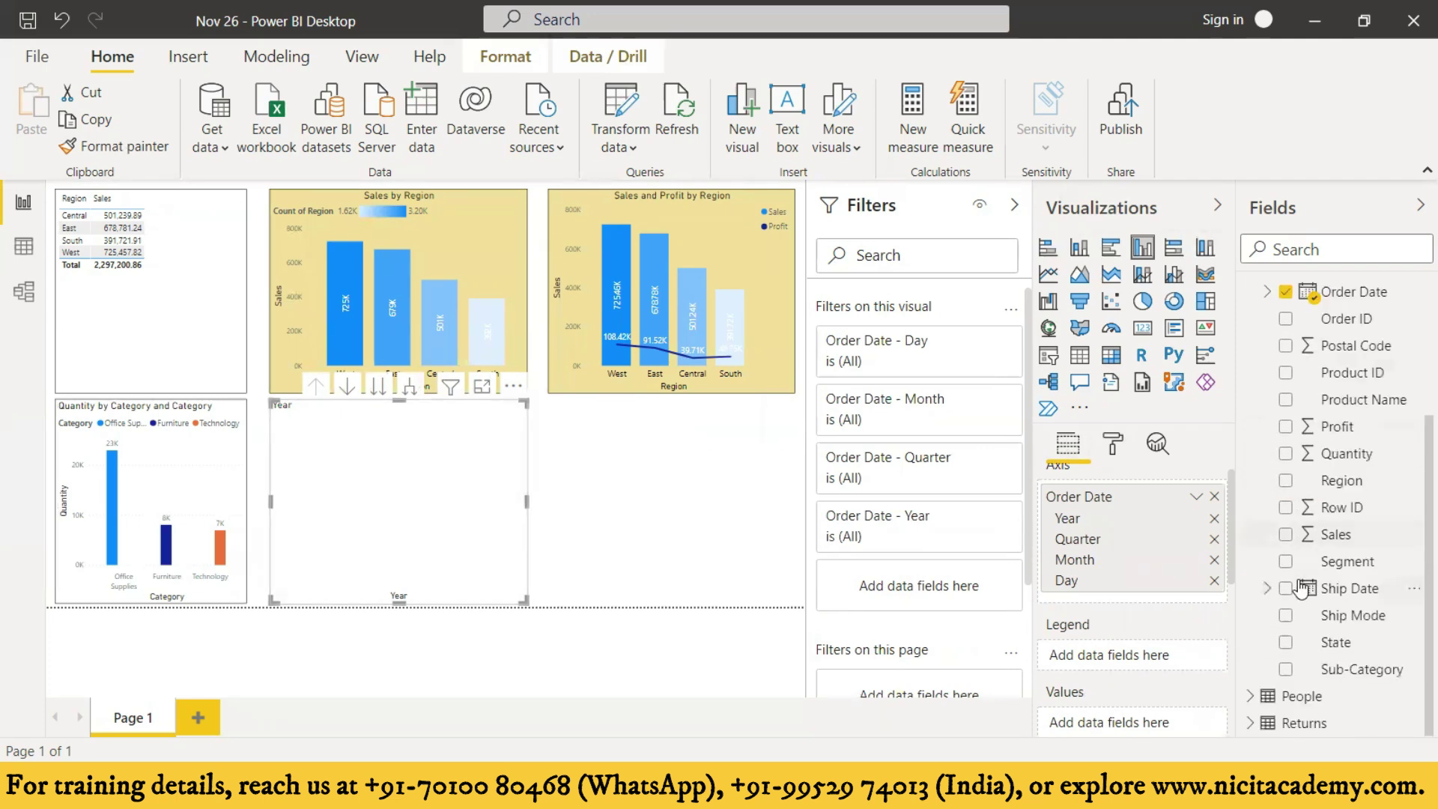
left_click(1287, 535)
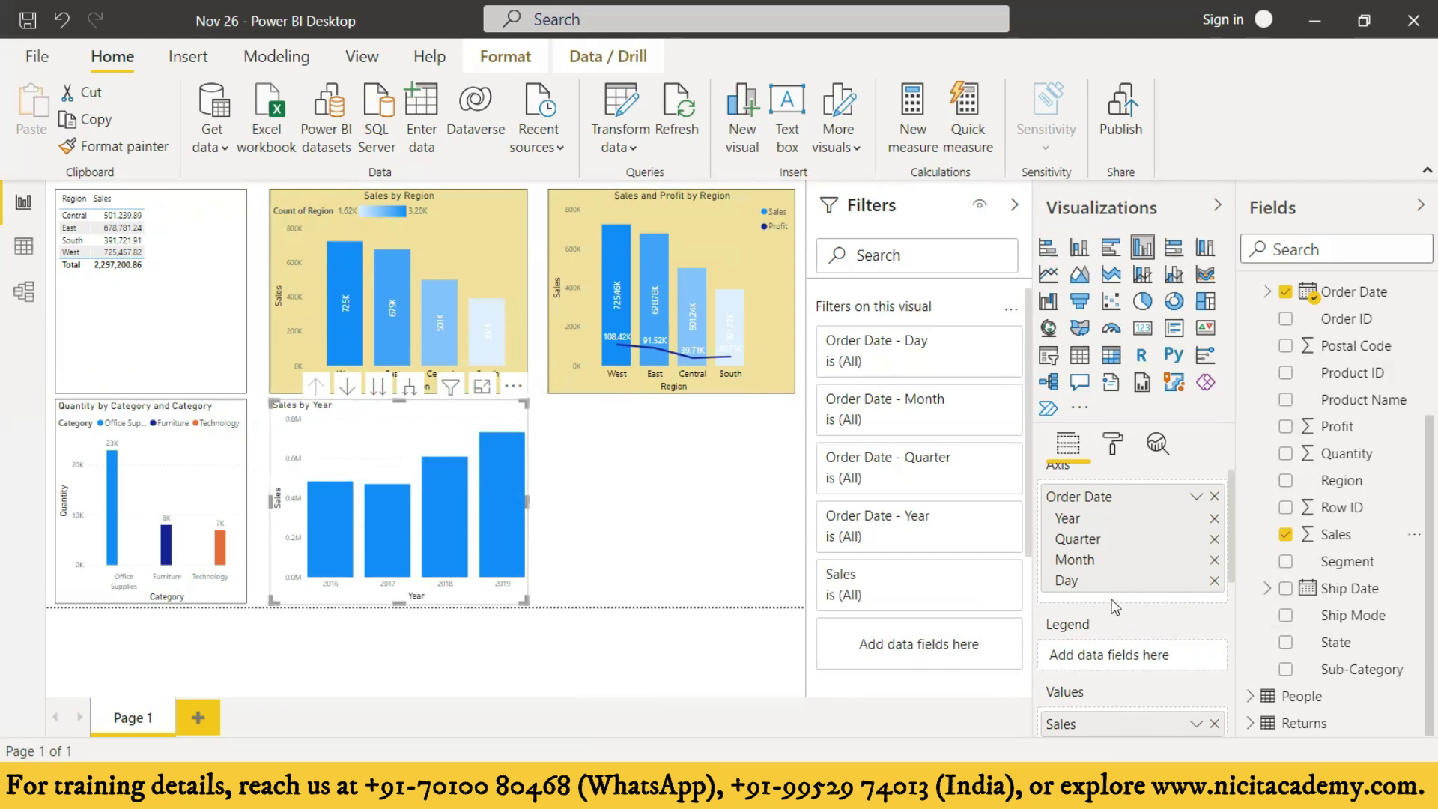
- Turn on data labels for the Sales by Year chart
left_click(1115, 444)
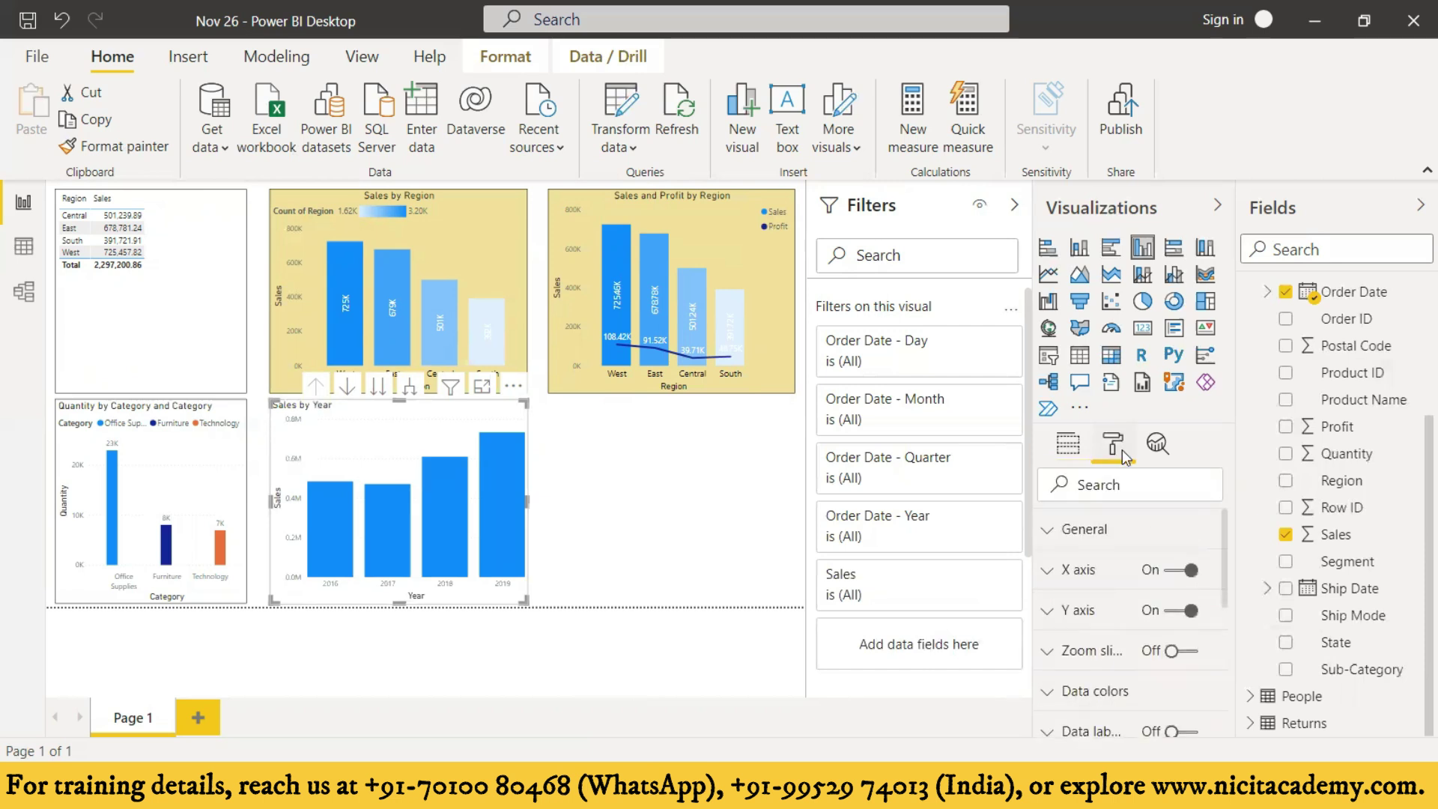
scroll(1146, 622, "down", 3)
left_click(1171, 622)
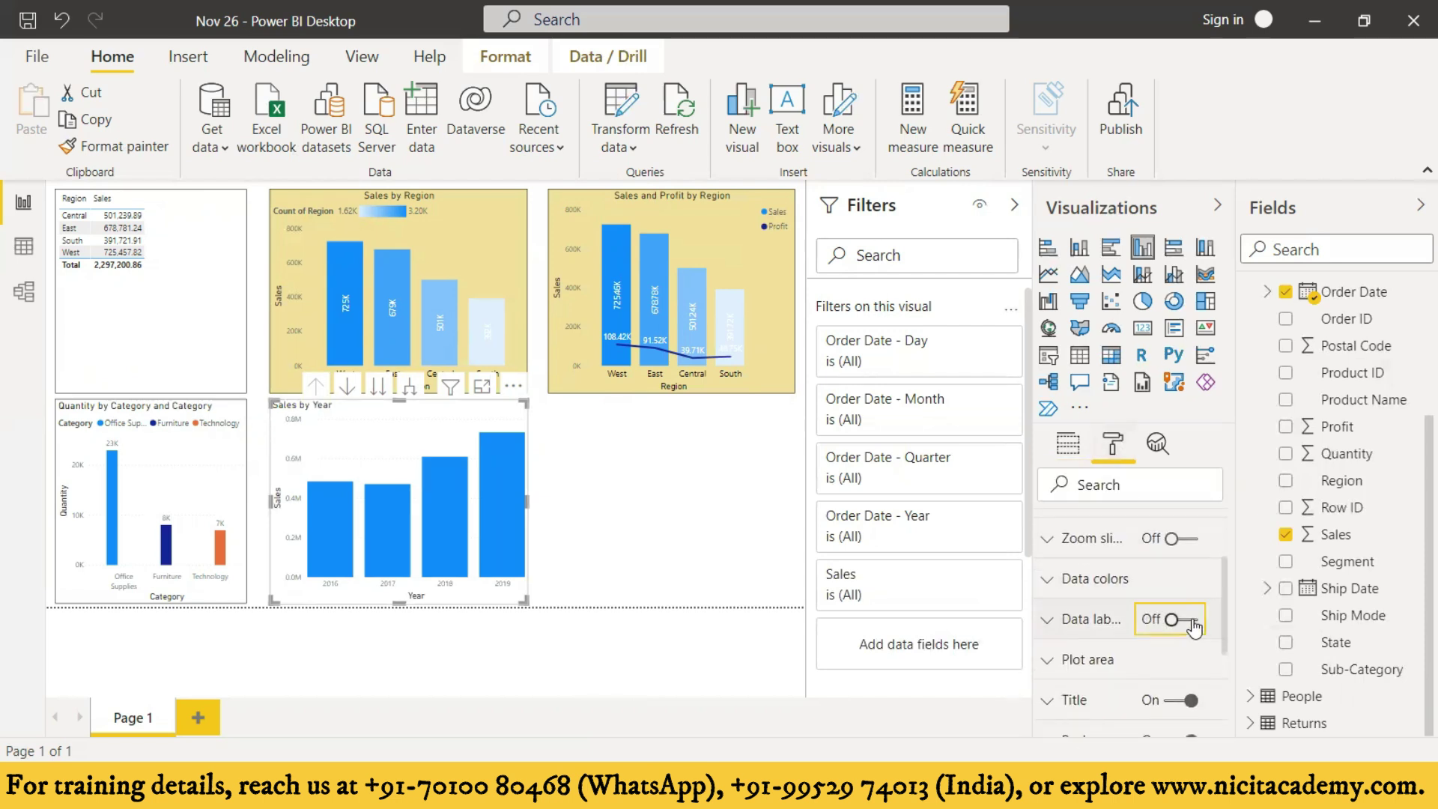
left_click_drag(1222, 608, 1223, 546)
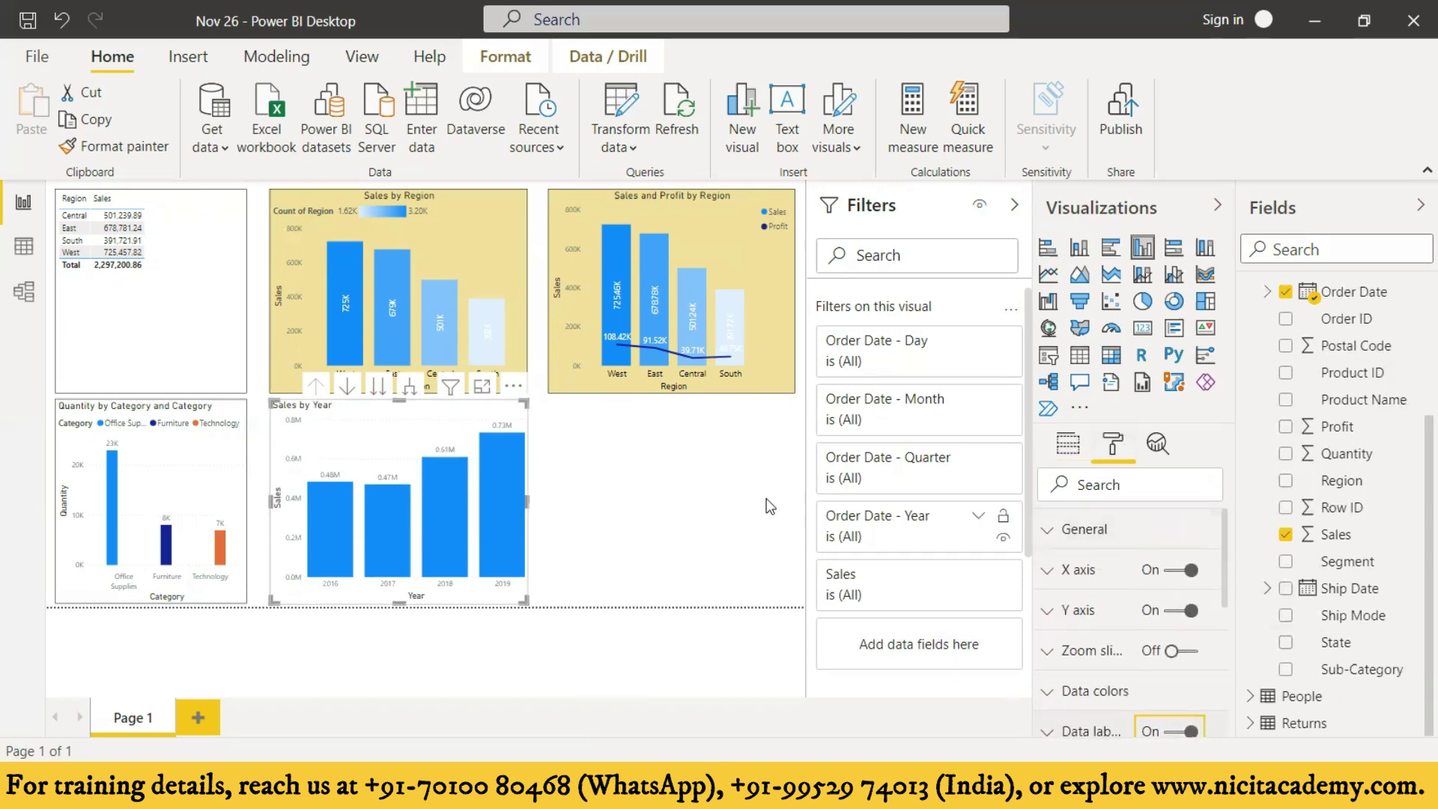
- Show the Sales by Year chart in focus mode and take it to the Quarter level of the date hierarchy
left_click(481, 387)
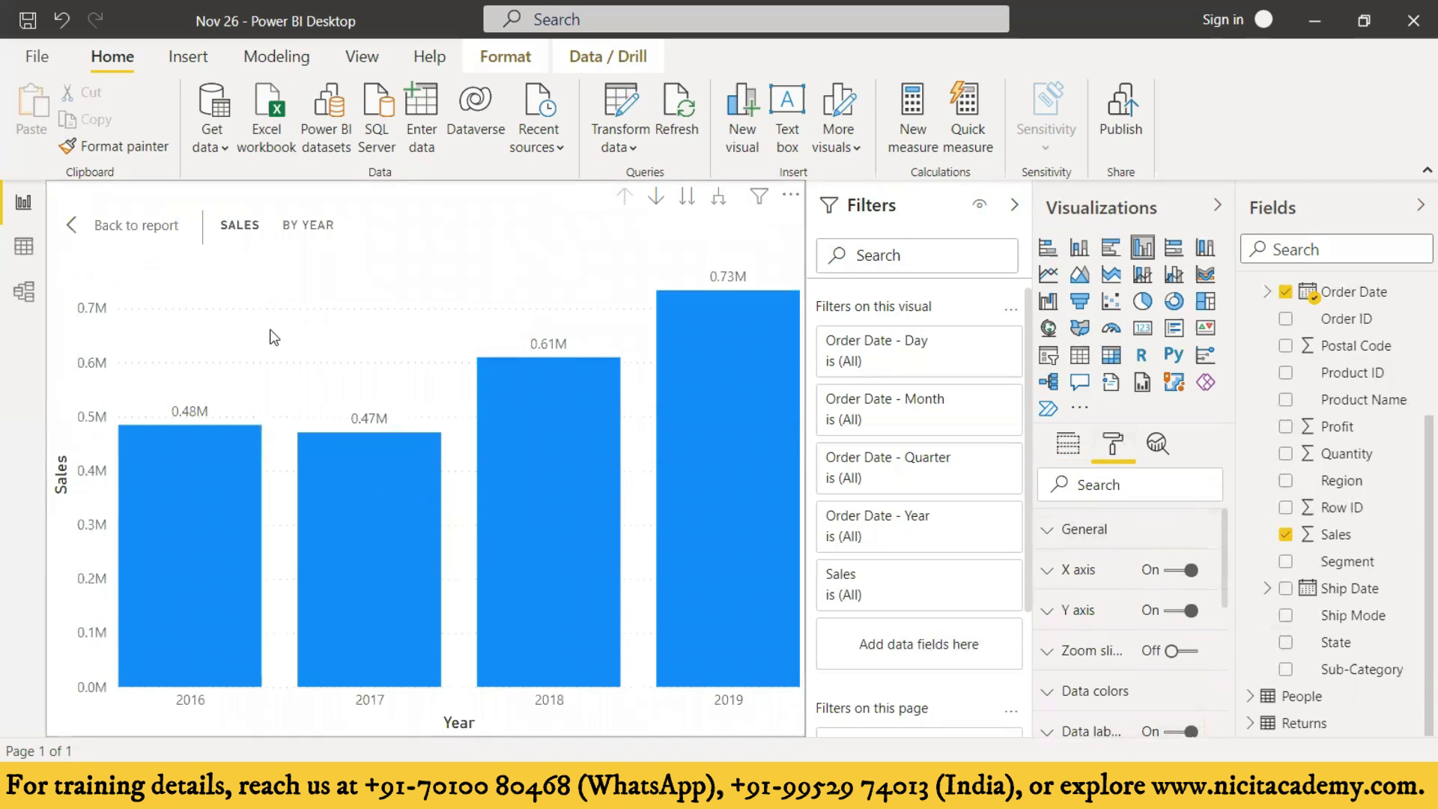
mouse_move(210, 635)
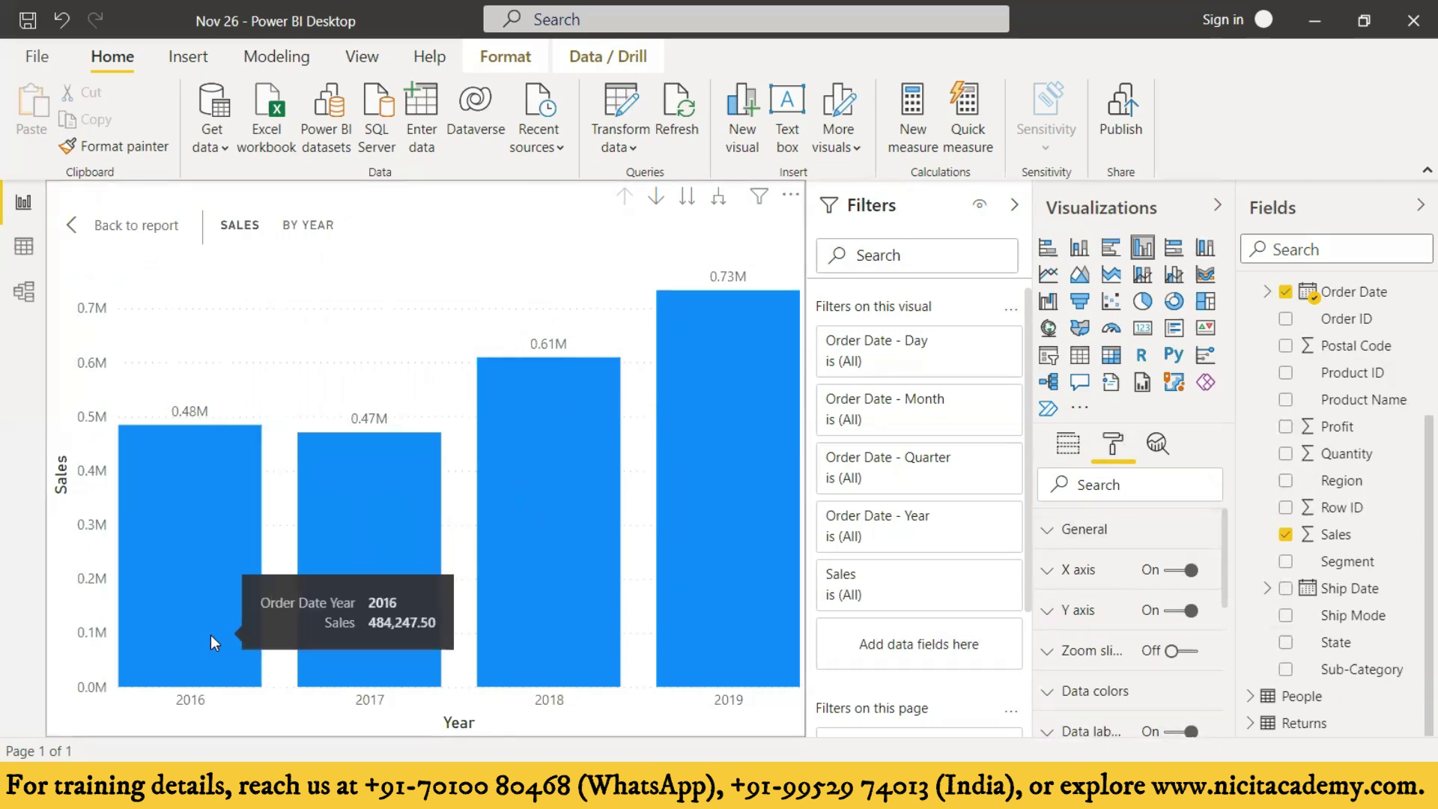
mouse_move(344, 594)
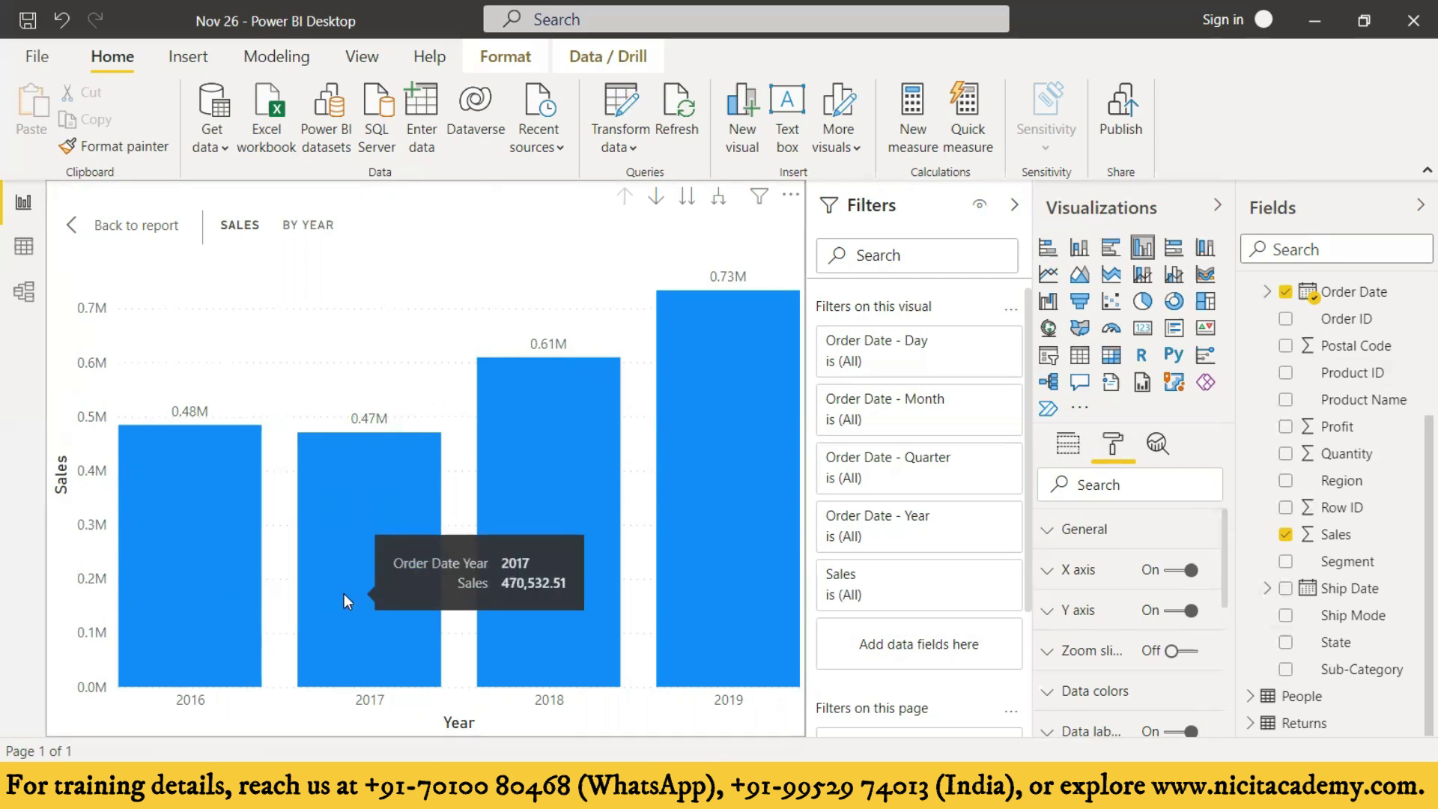
left_click(657, 199)
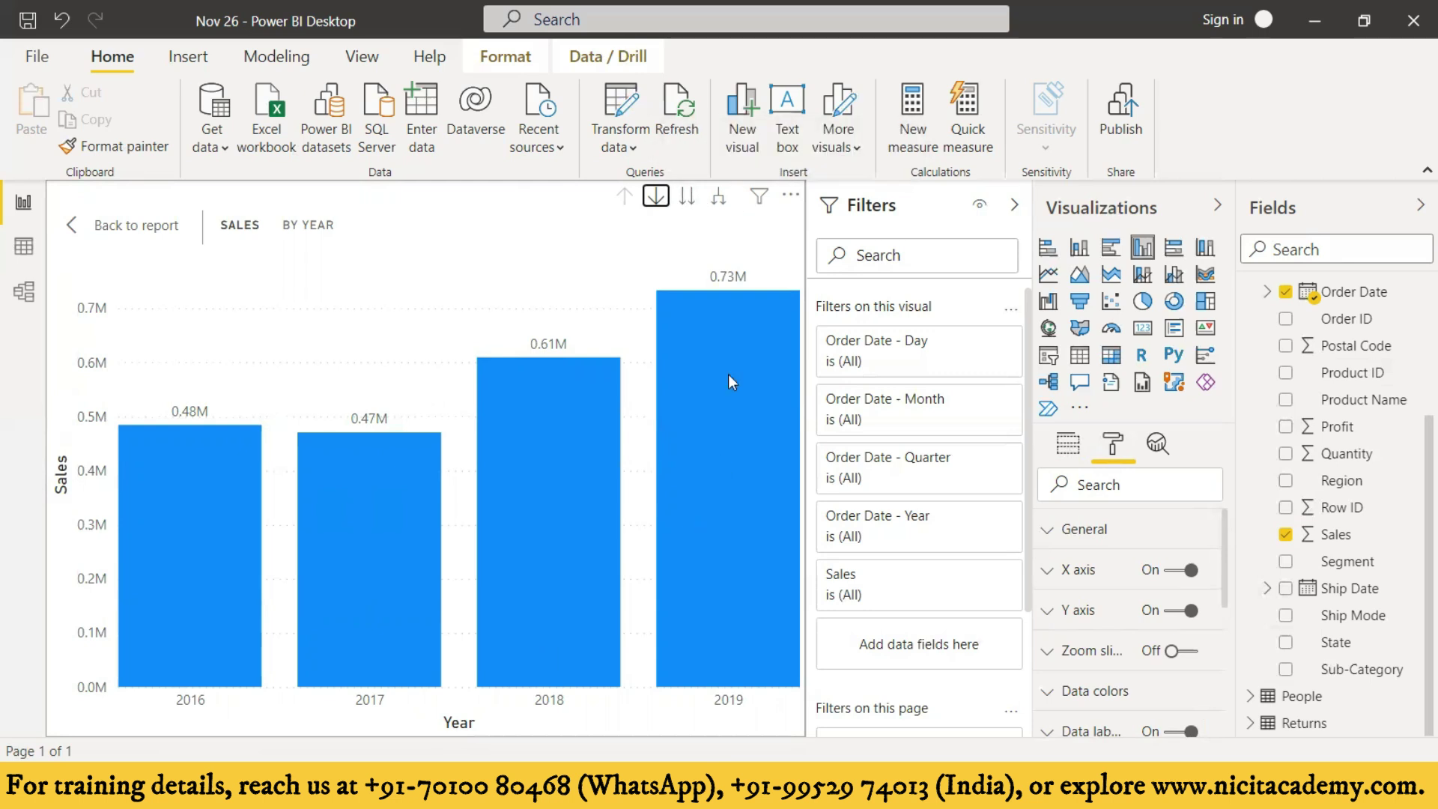
left_click(689, 200)
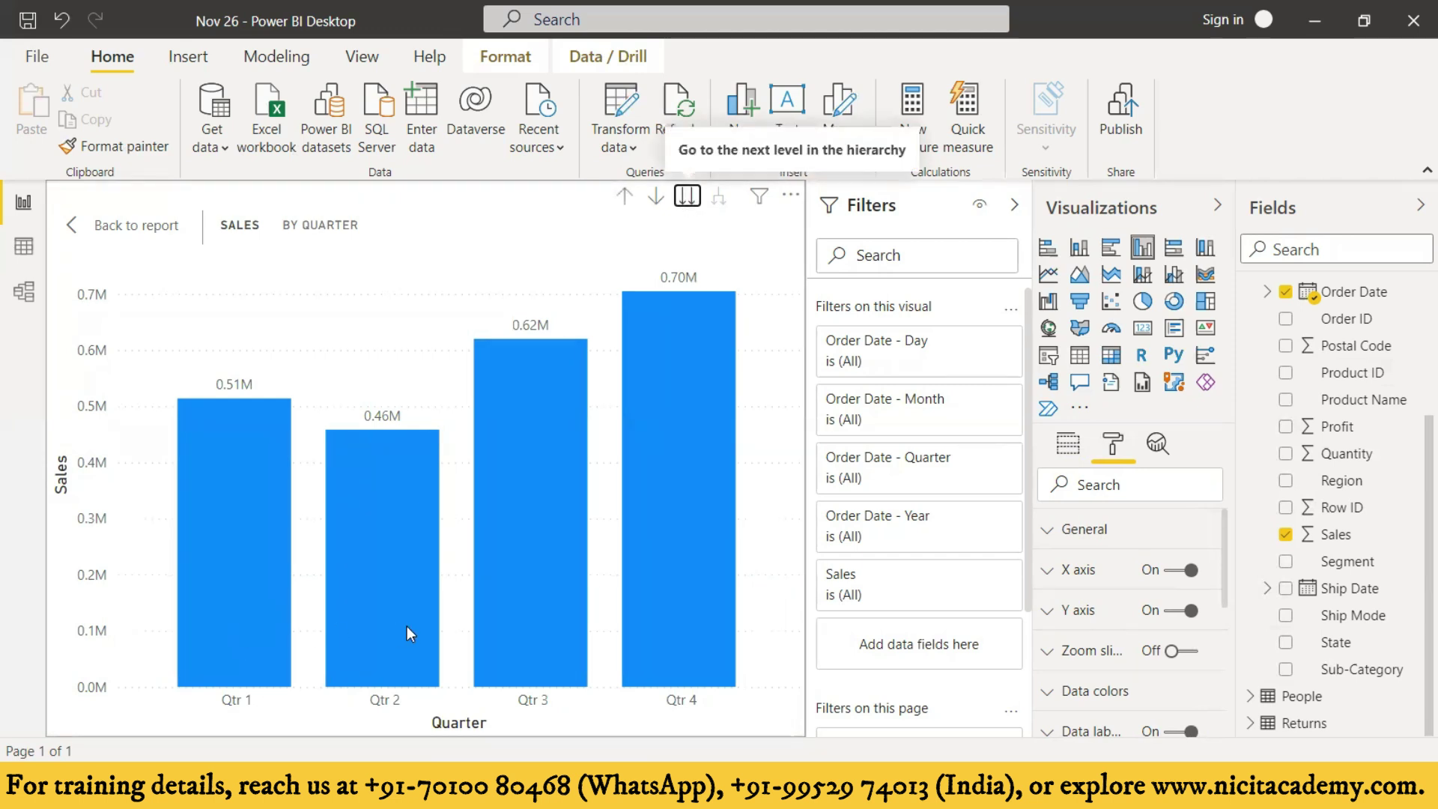
- View the focused Sales chart at the Month and Day levels, drilling back up to Quarter
mouse_move(542, 654)
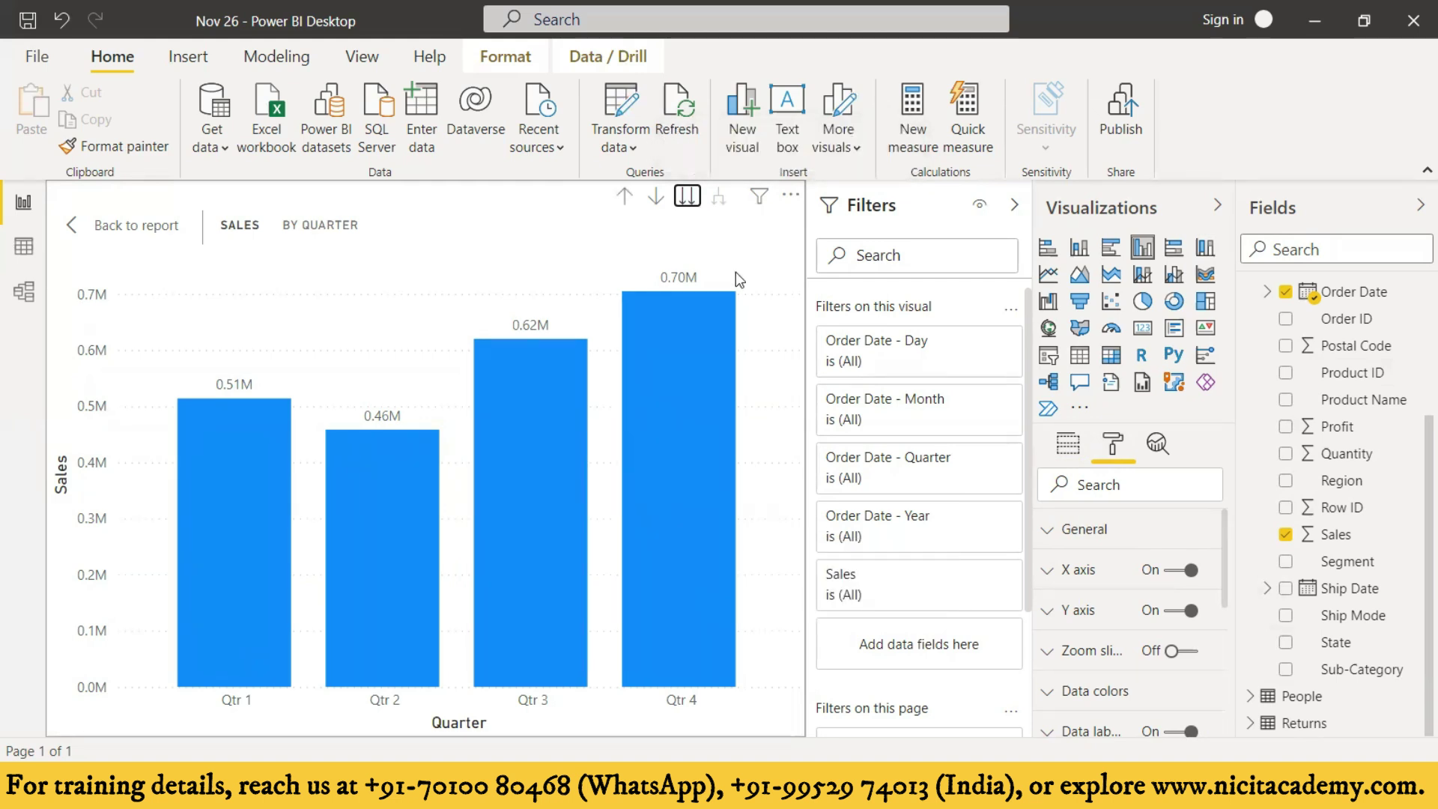
left_click(689, 198)
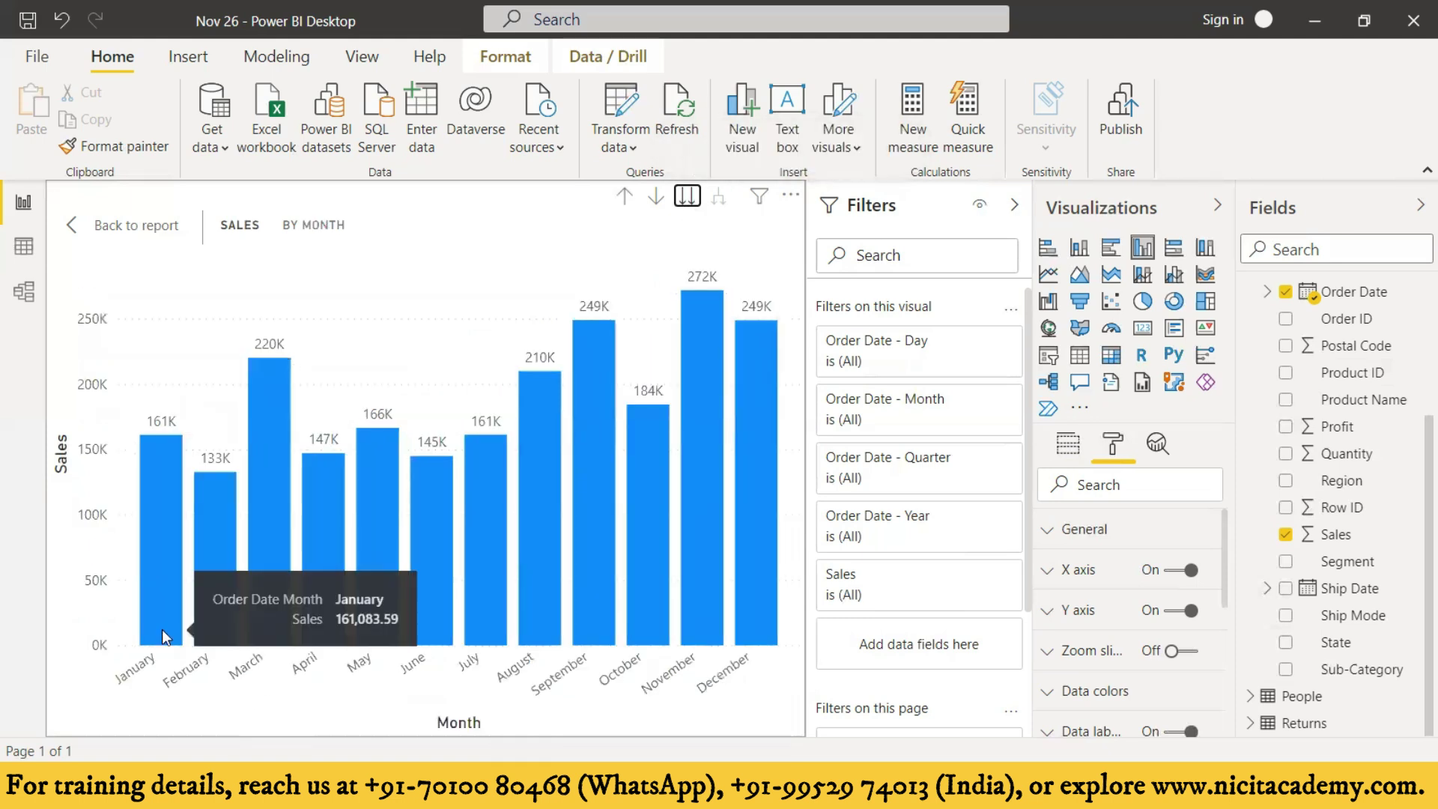
left_click(682, 197)
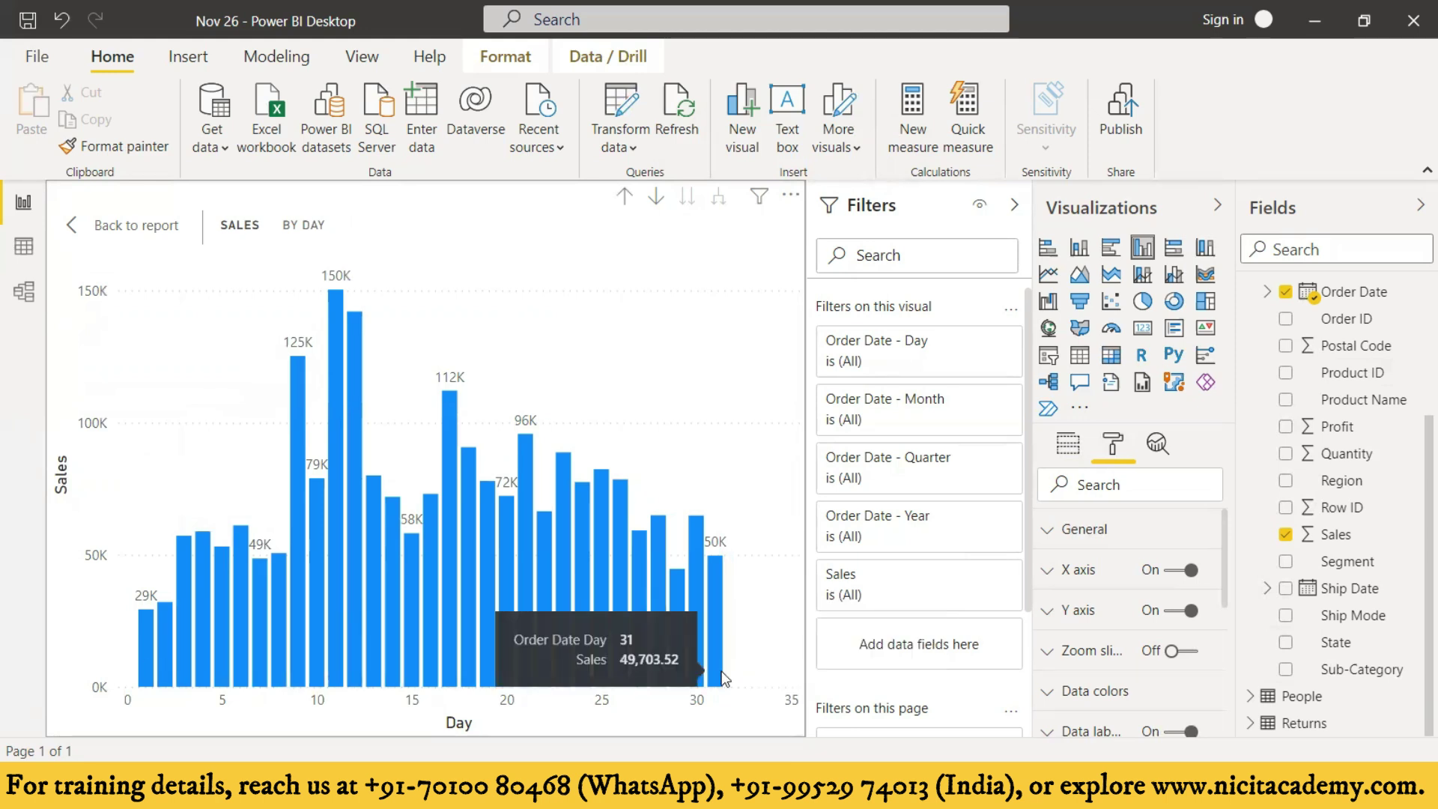
left_click(625, 196)
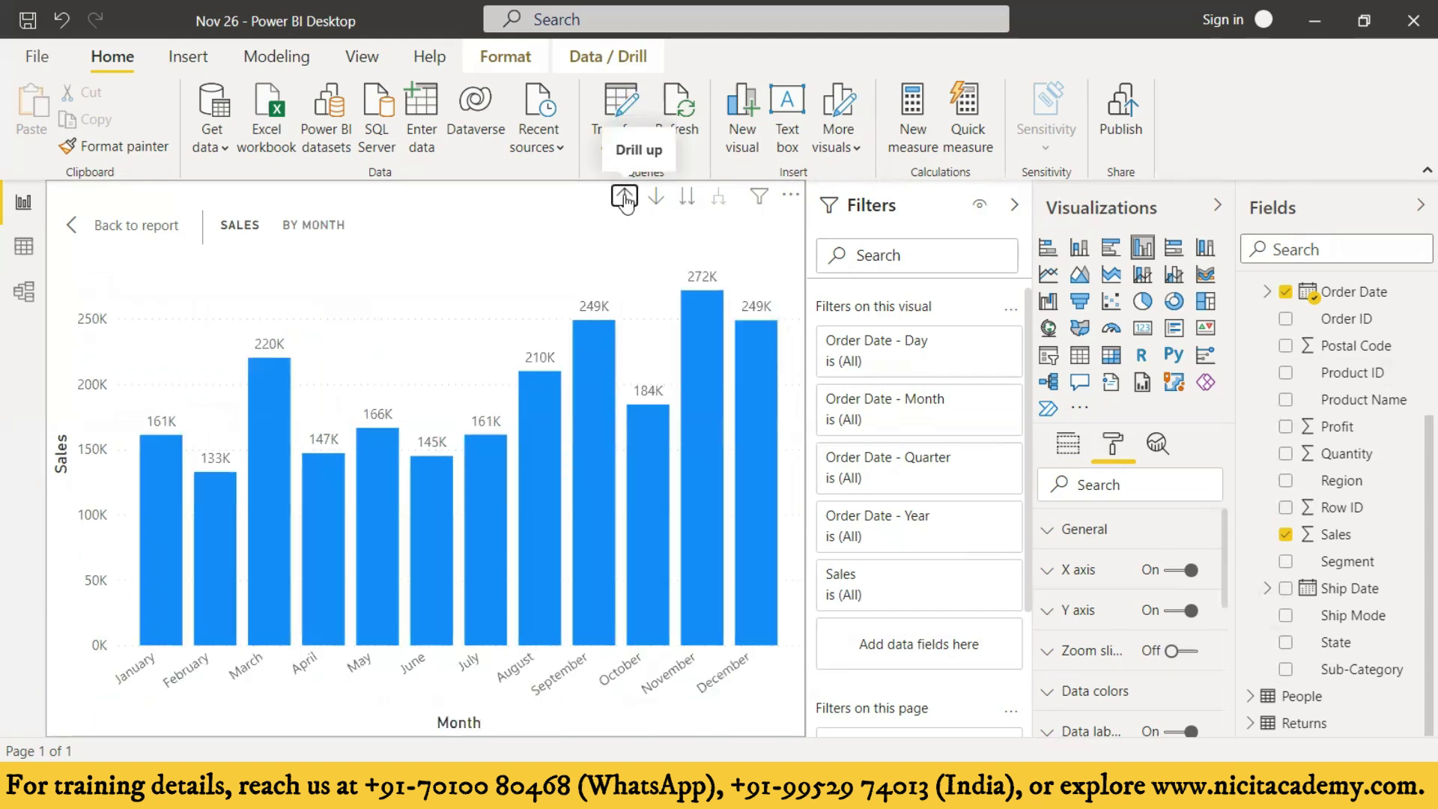
left_click(624, 196)
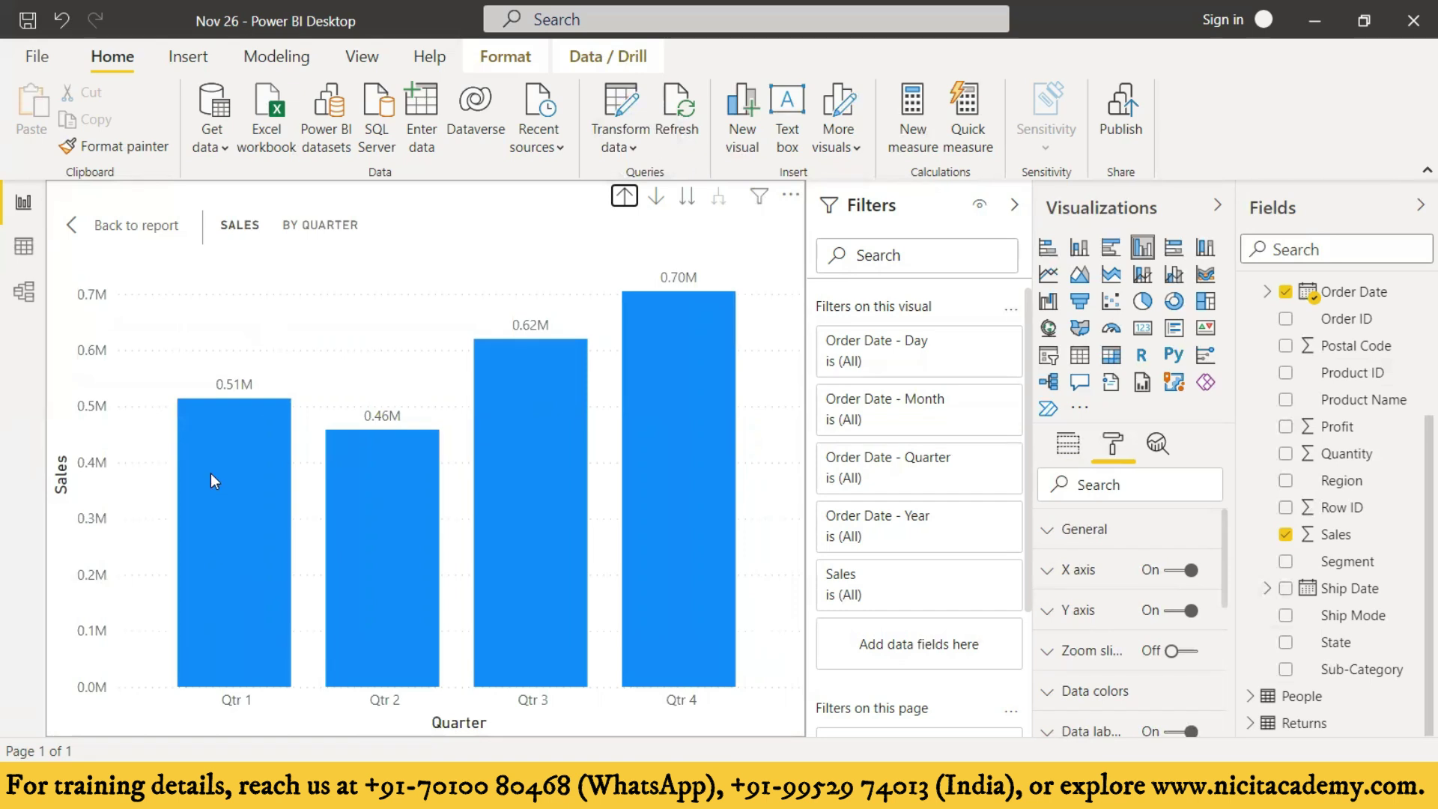
- Take the Sales chart from Quarter to the Month level, and drill all the way up to Year
mouse_move(210, 475)
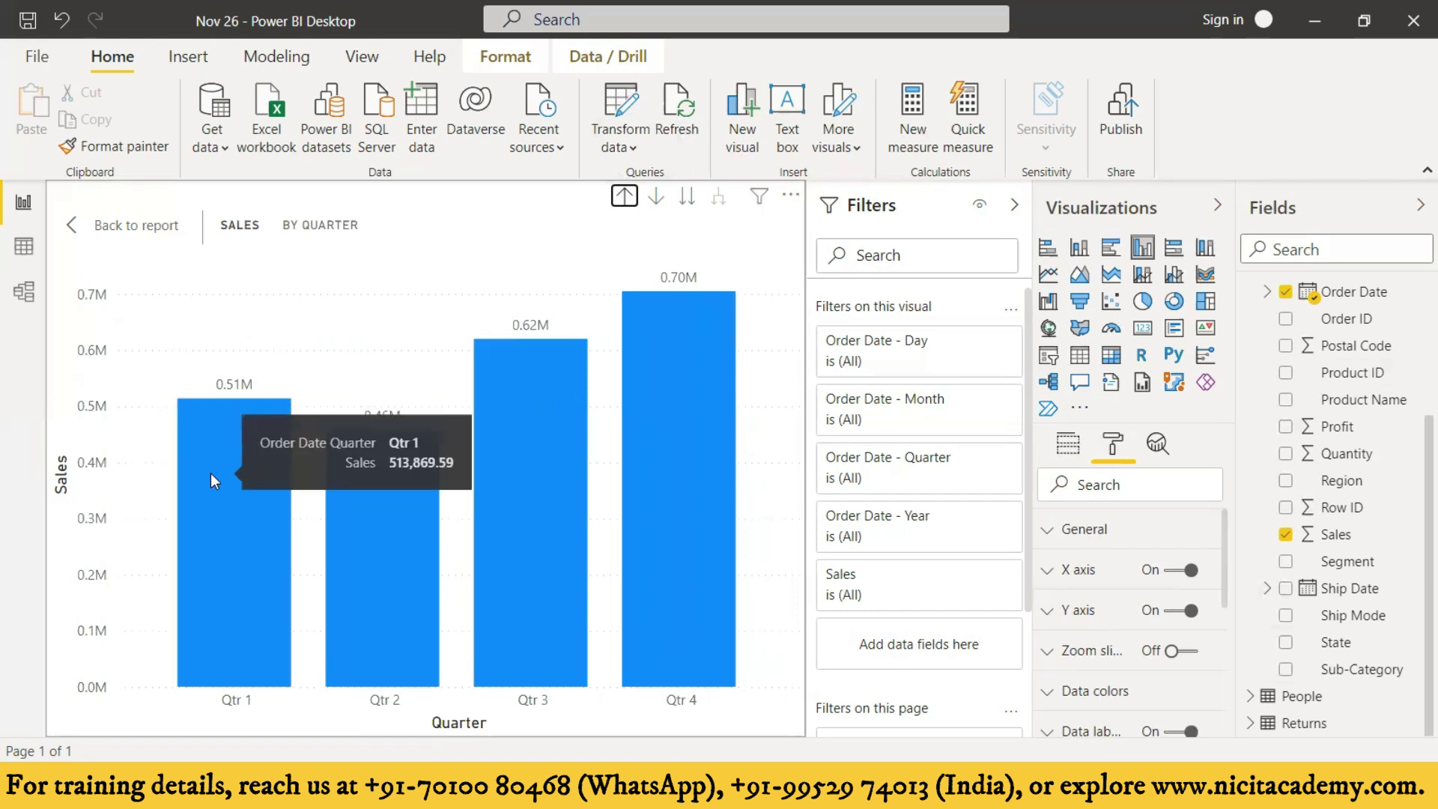
left_click(684, 200)
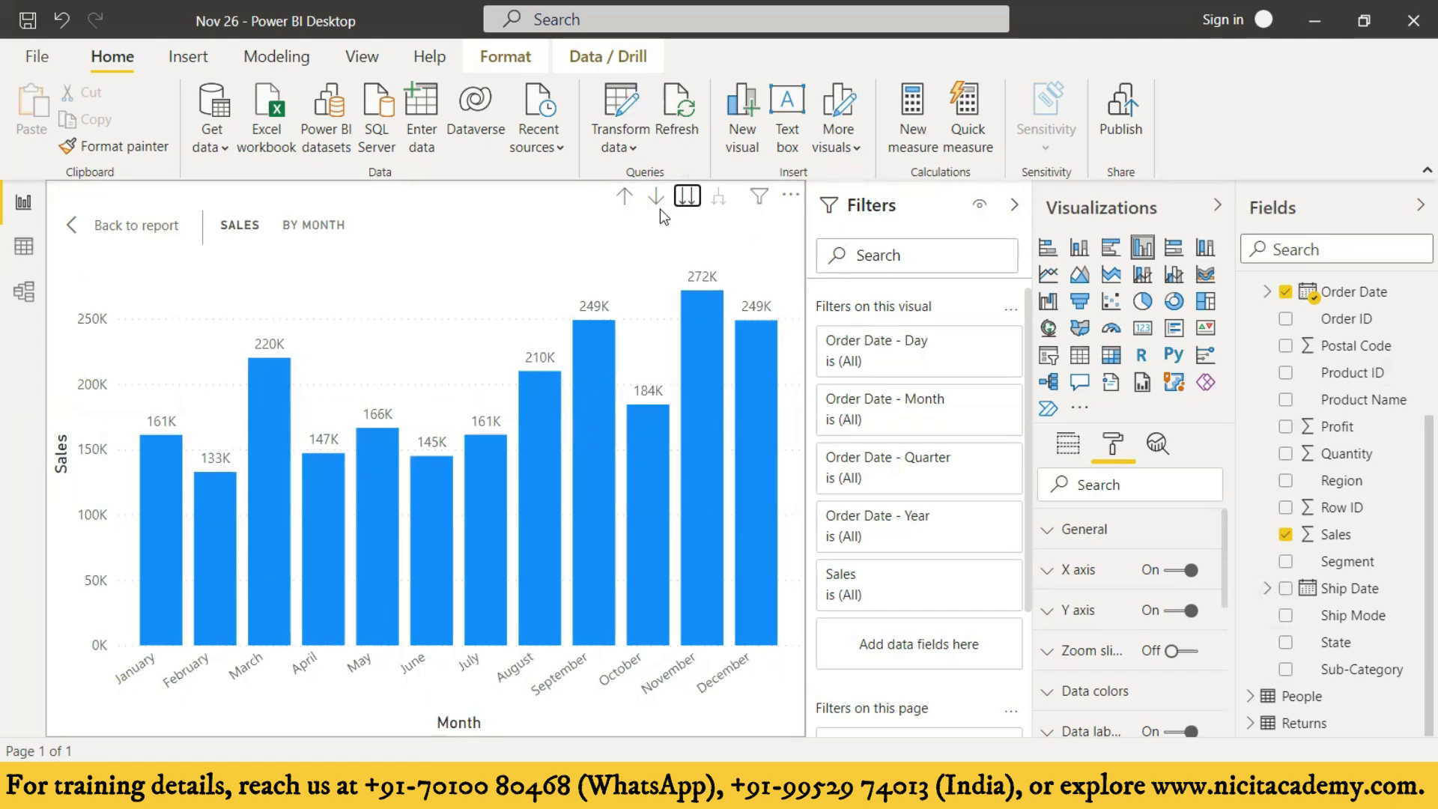
left_click(625, 198)
left_click(624, 196)
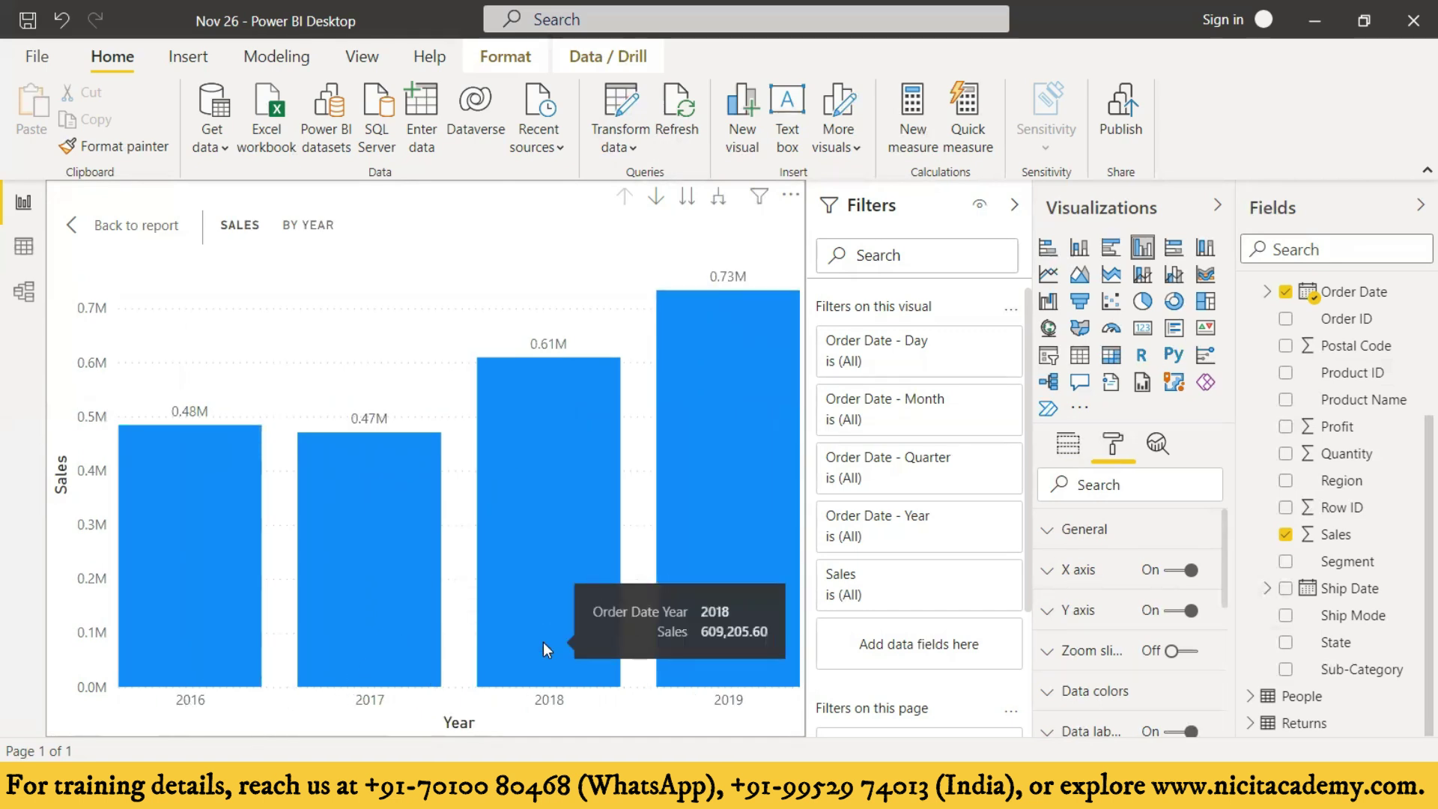
- Take the Sales chart through Quarter to the Month level of the date hierarchy and return to the report page
left_click(687, 197)
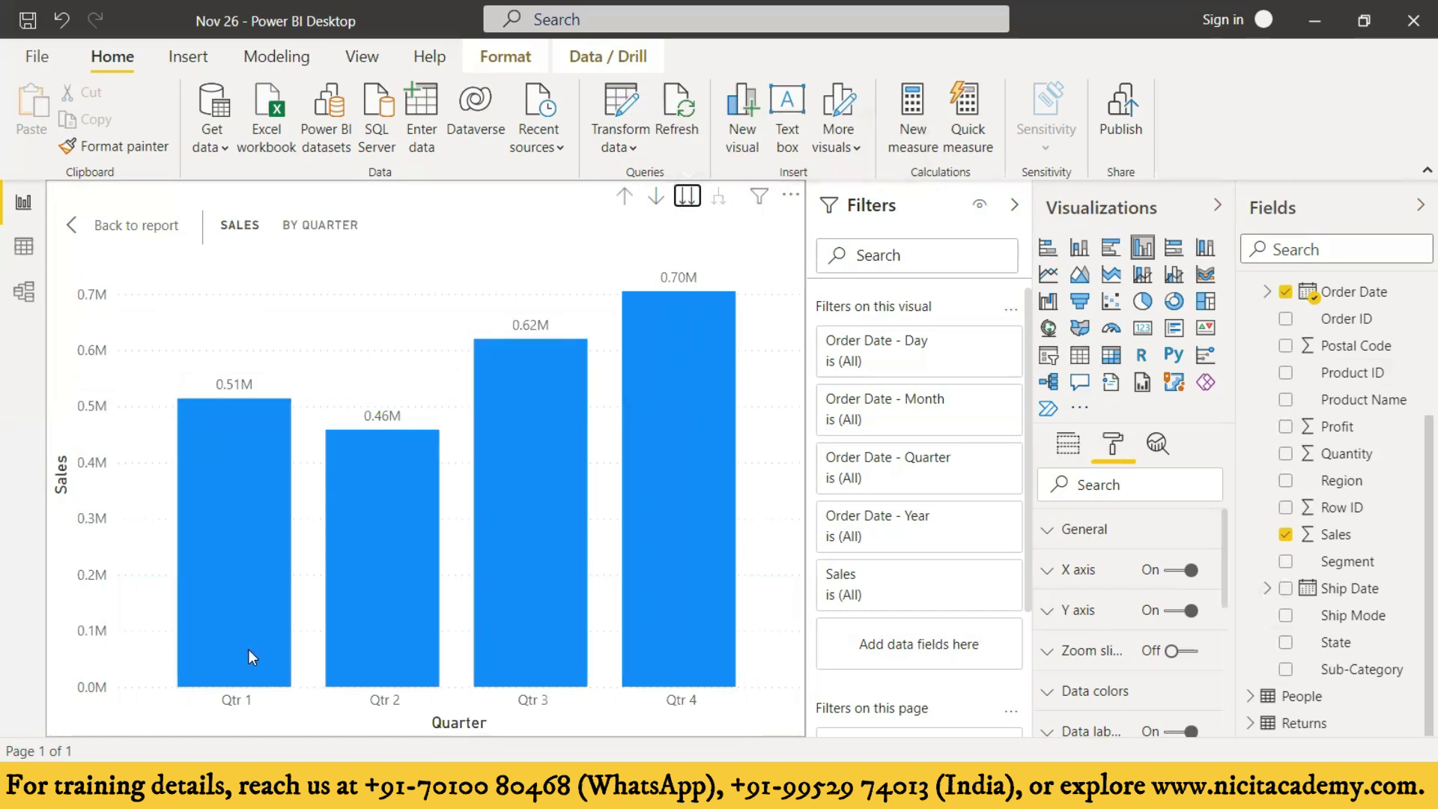
mouse_move(249, 650)
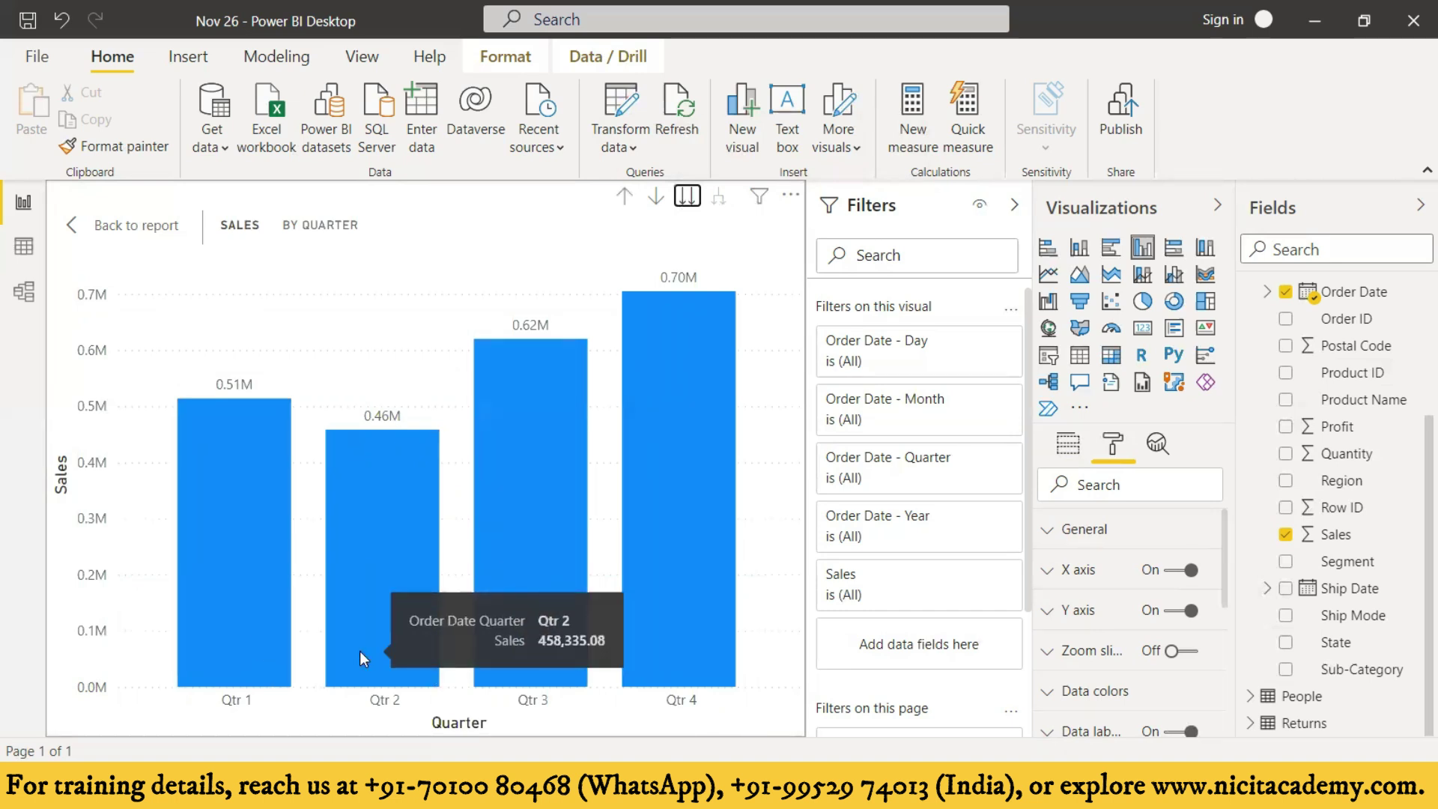
mouse_move(722, 470)
left_click(688, 196)
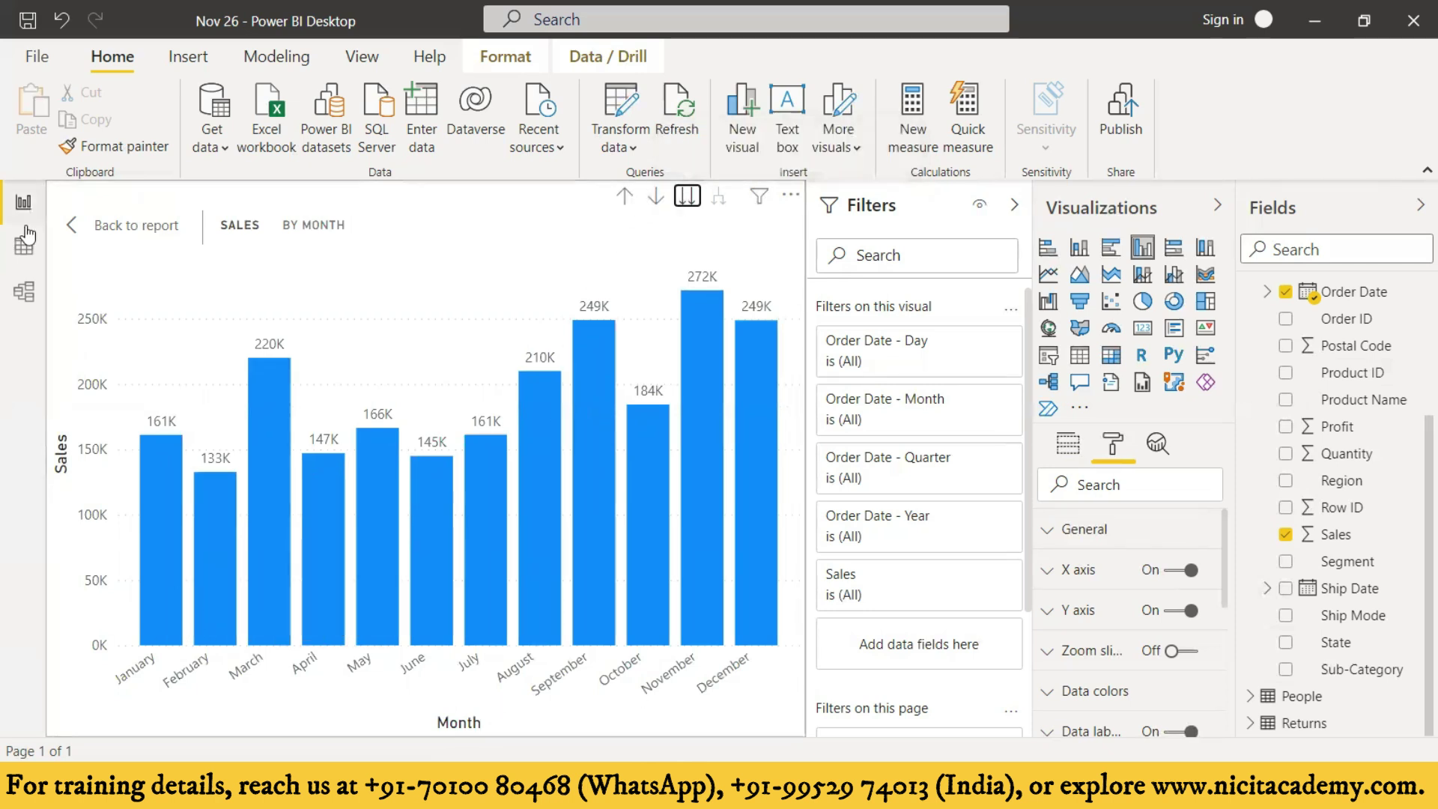
left_click(82, 228)
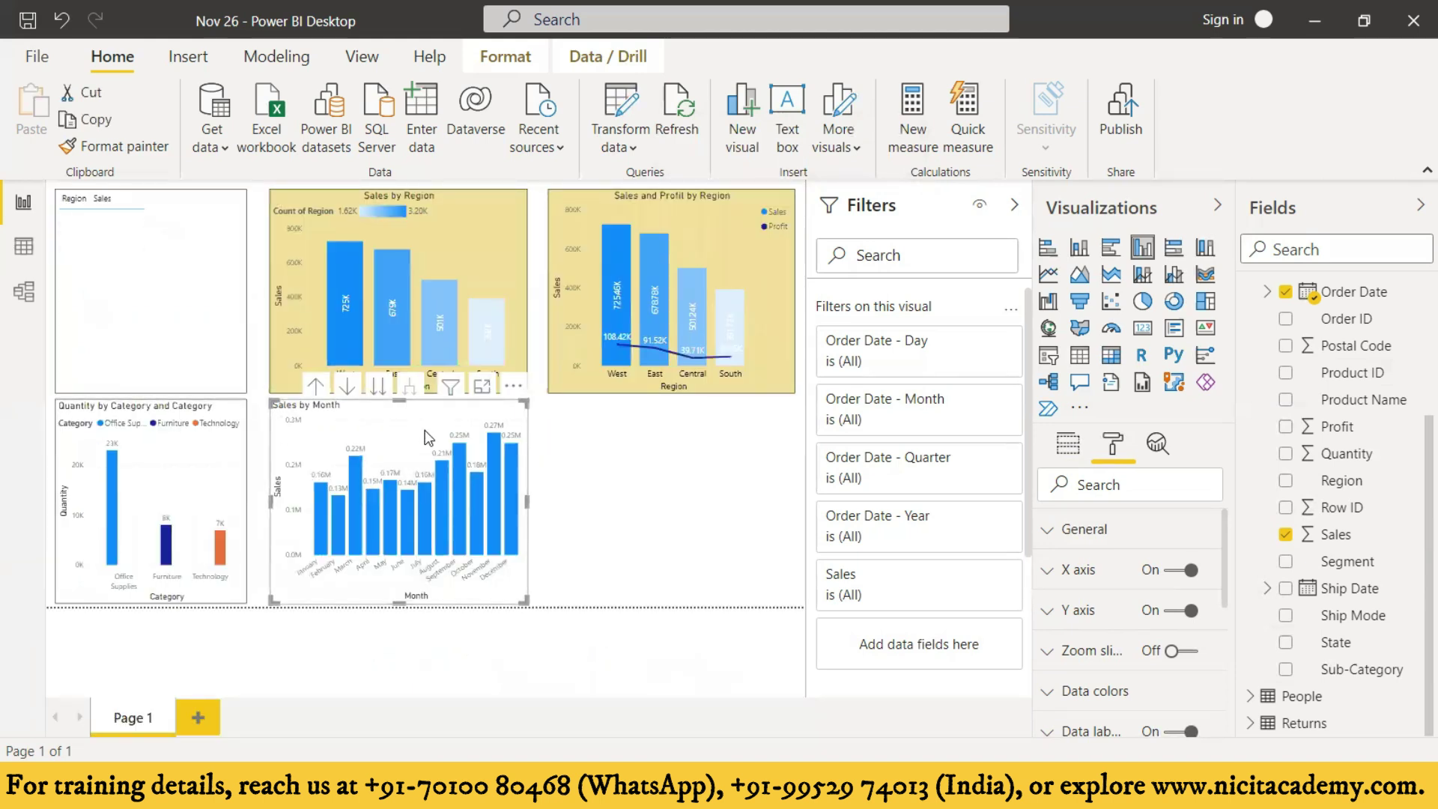
- Duplicate the Sales by Month chart and place the copy beside it, below the Sales and Profit by Region chart
key("ctrl+c")
key("ctrl+v")
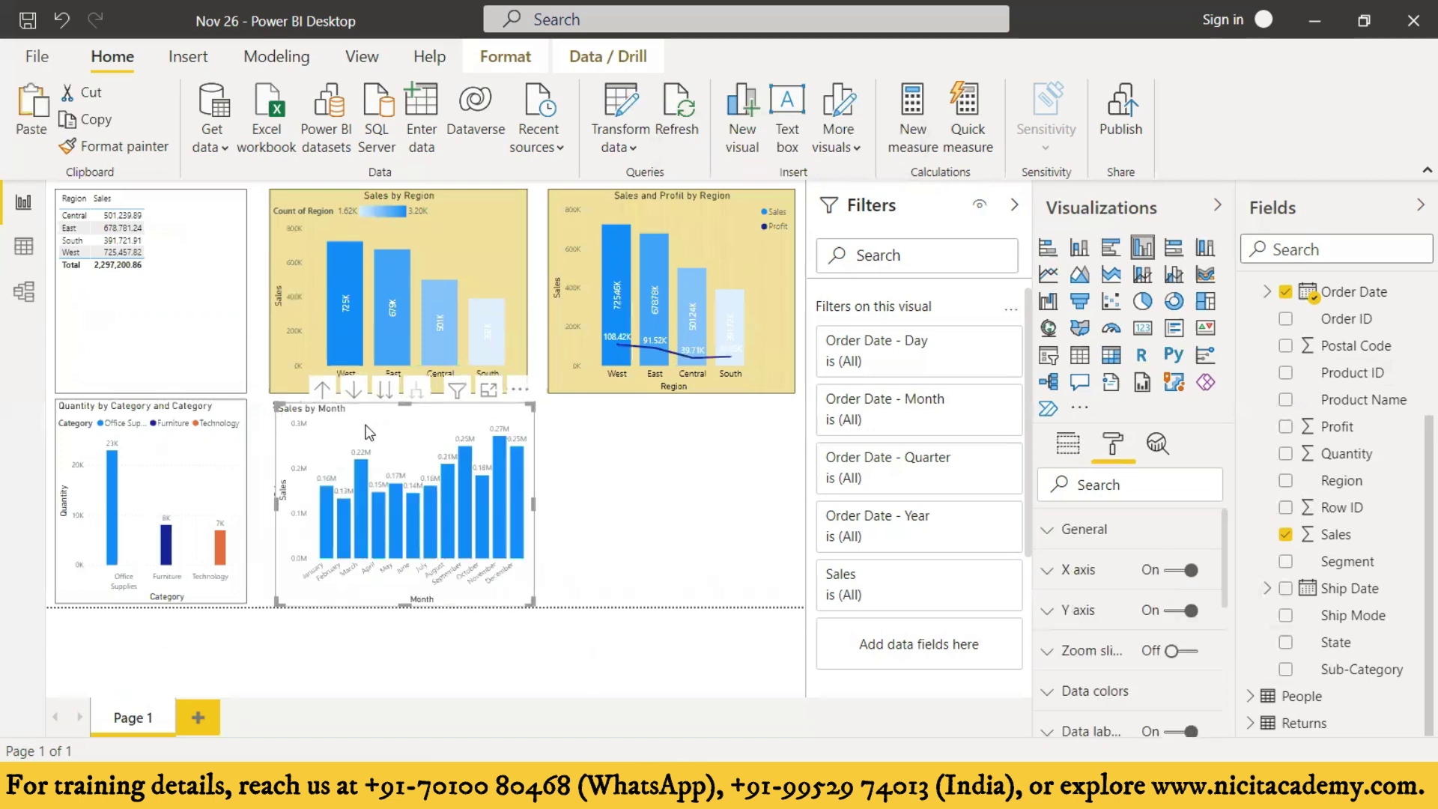
left_click_drag(378, 422, 674, 457)
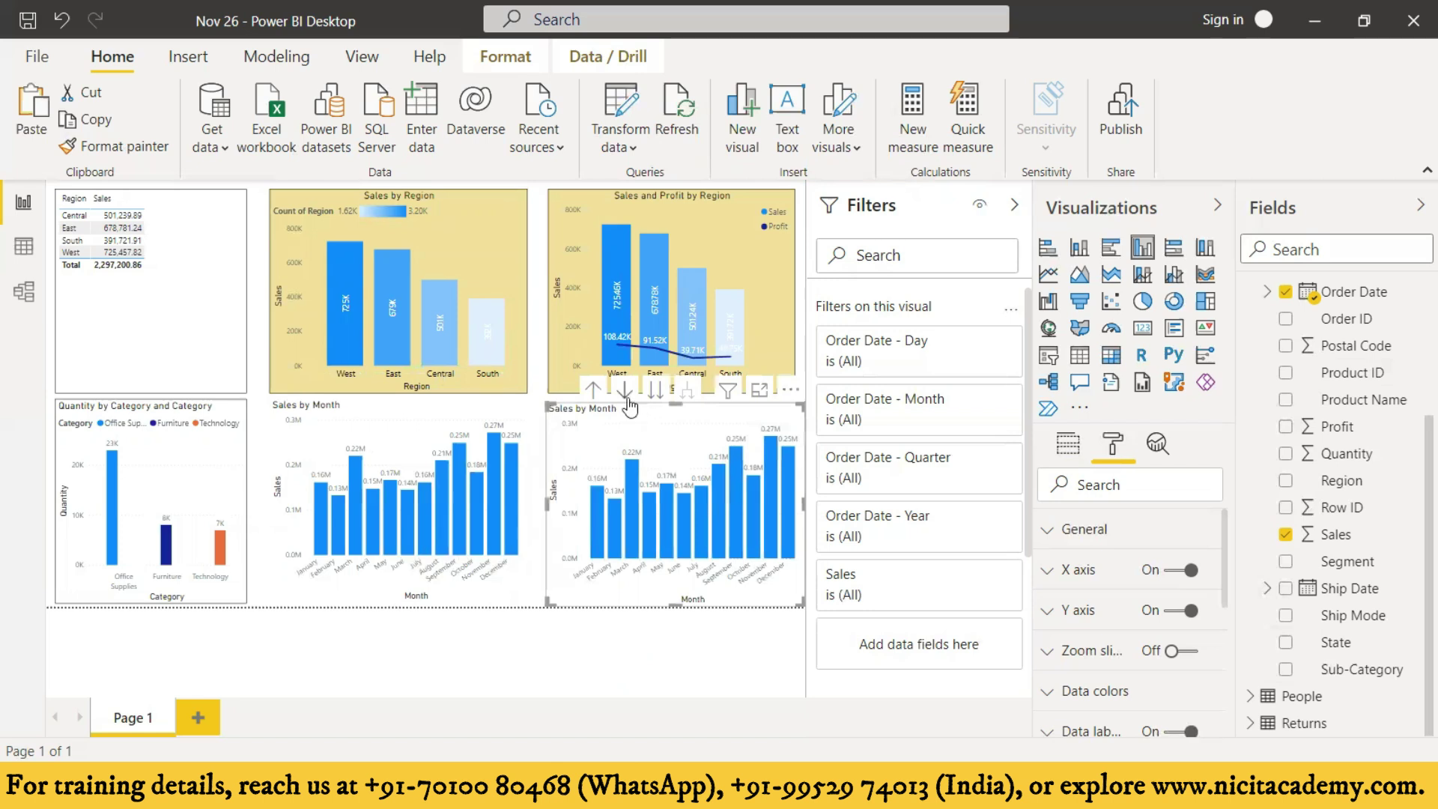
- Drill the copied Sales chart up to Year, and expand its date hierarchy to show Year, Quarter and Month together
left_click(593, 391)
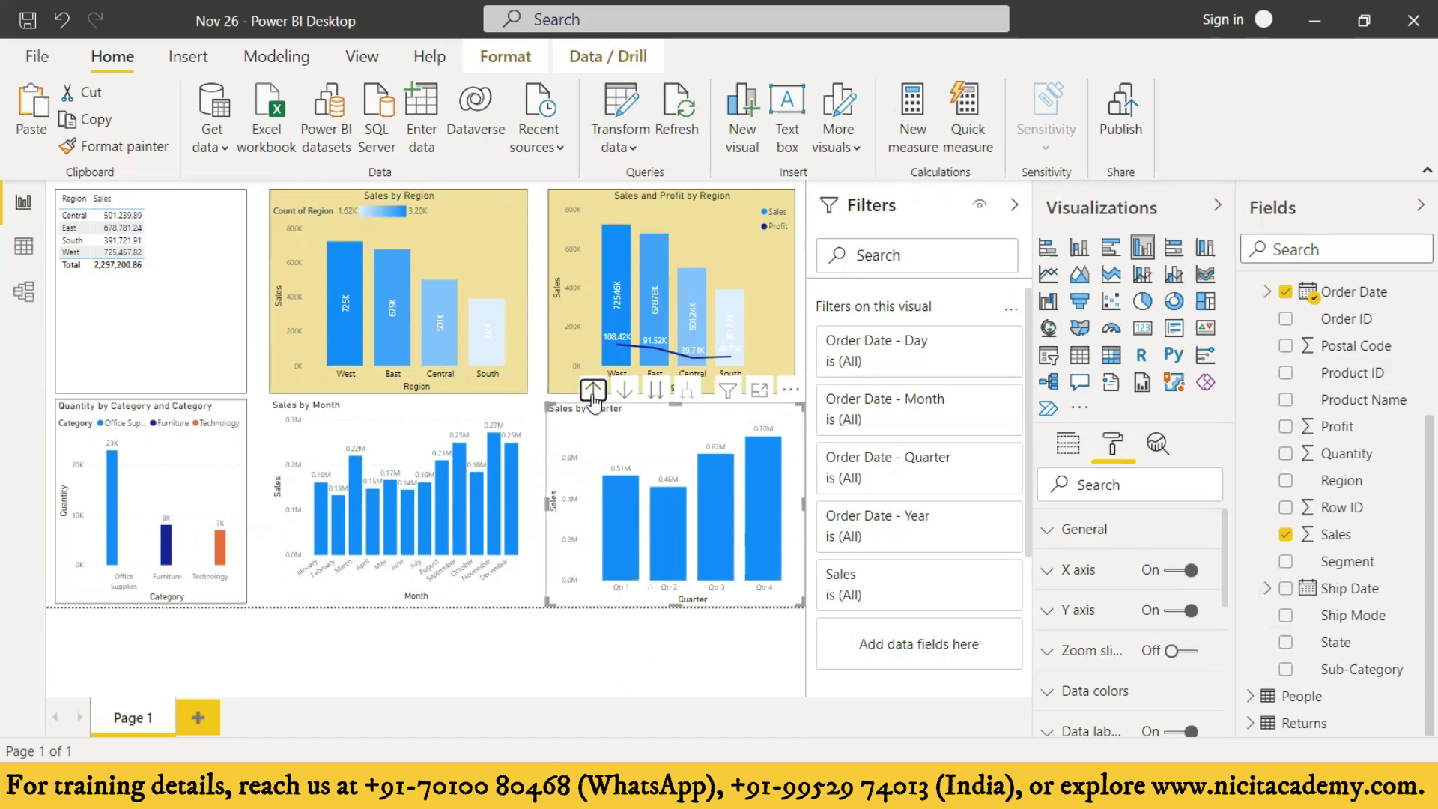
left_click(594, 390)
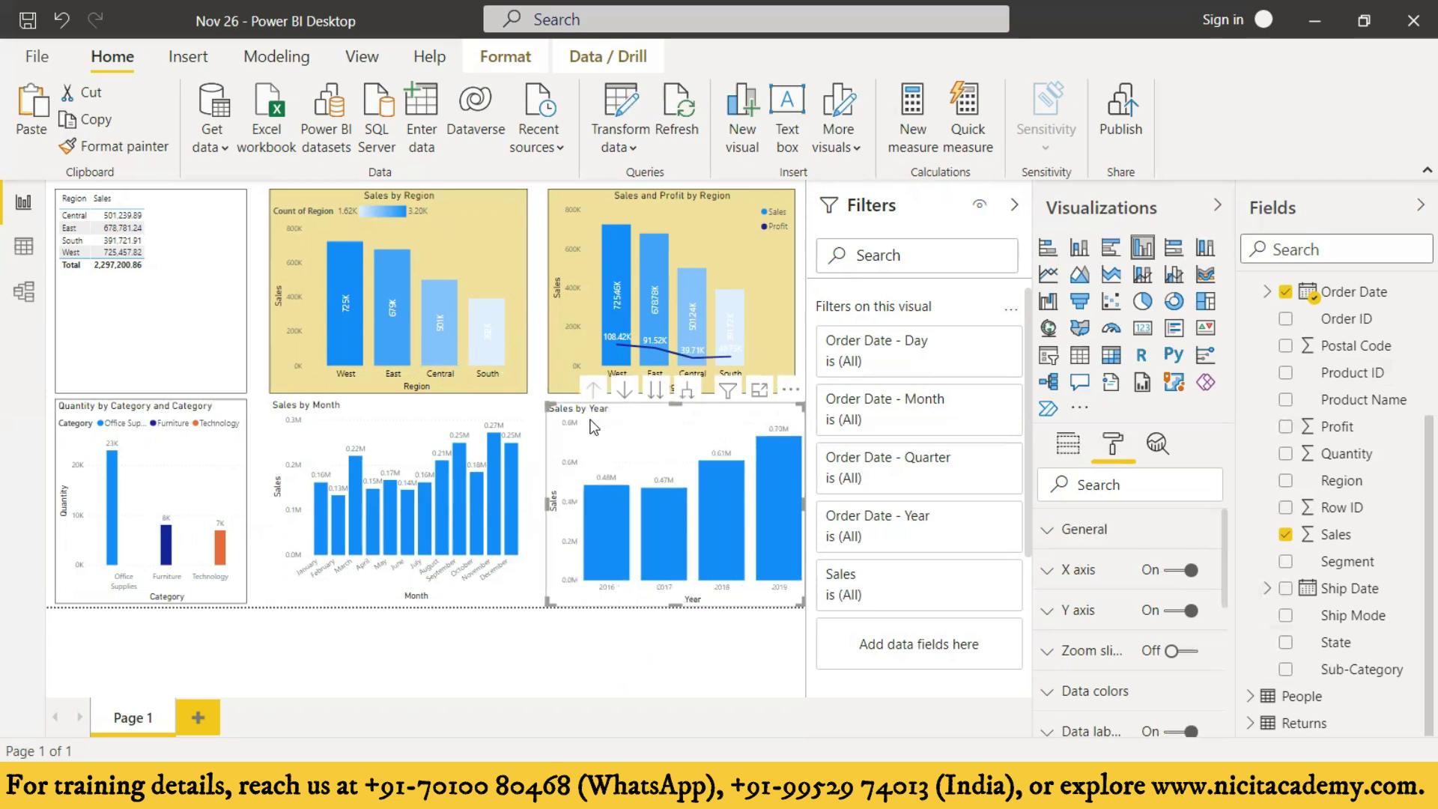
left_click(687, 391)
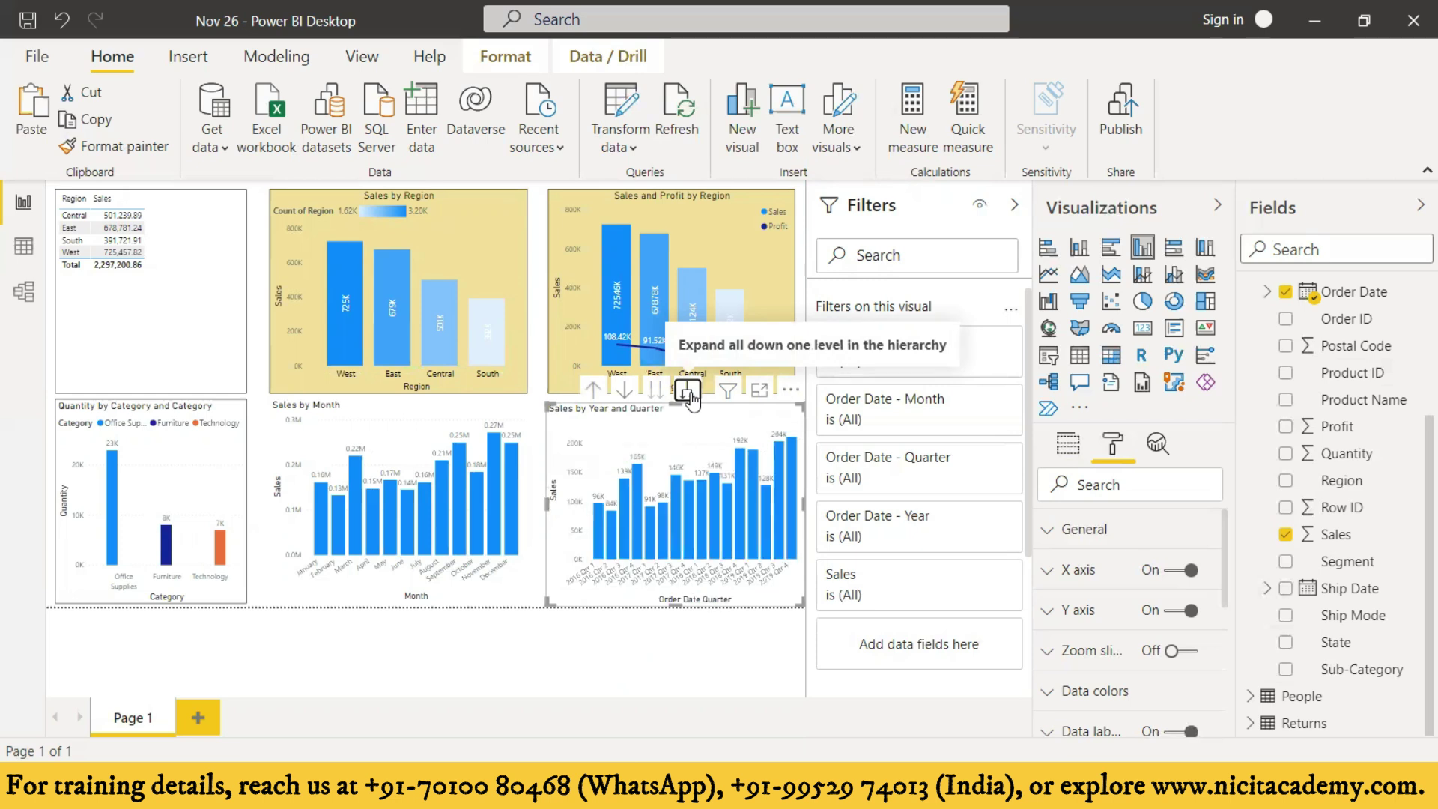
left_click(688, 391)
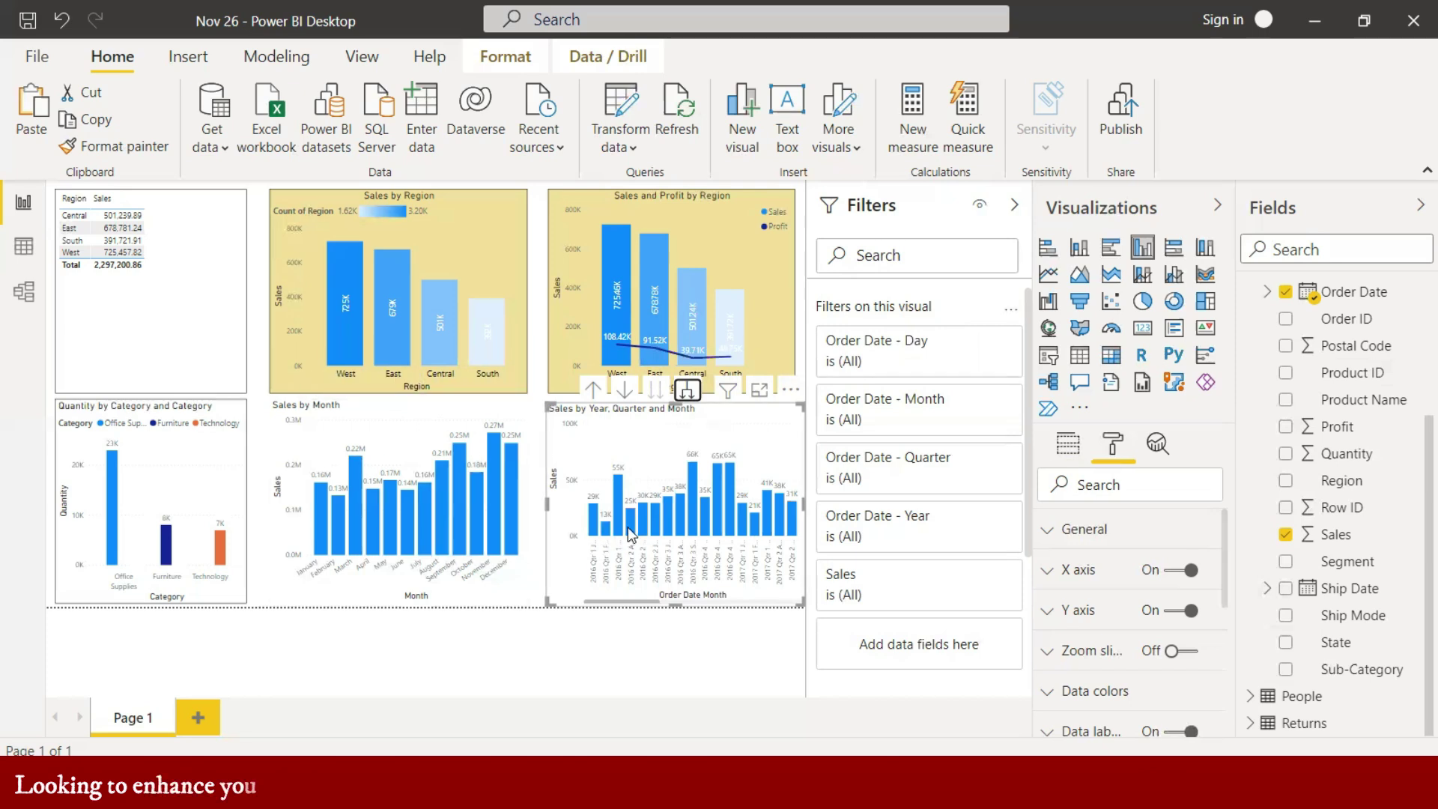
- Examine the individual months across all years in the expanded Sales chart and compare them with the Sales by Month chart
mouse_move(629, 528)
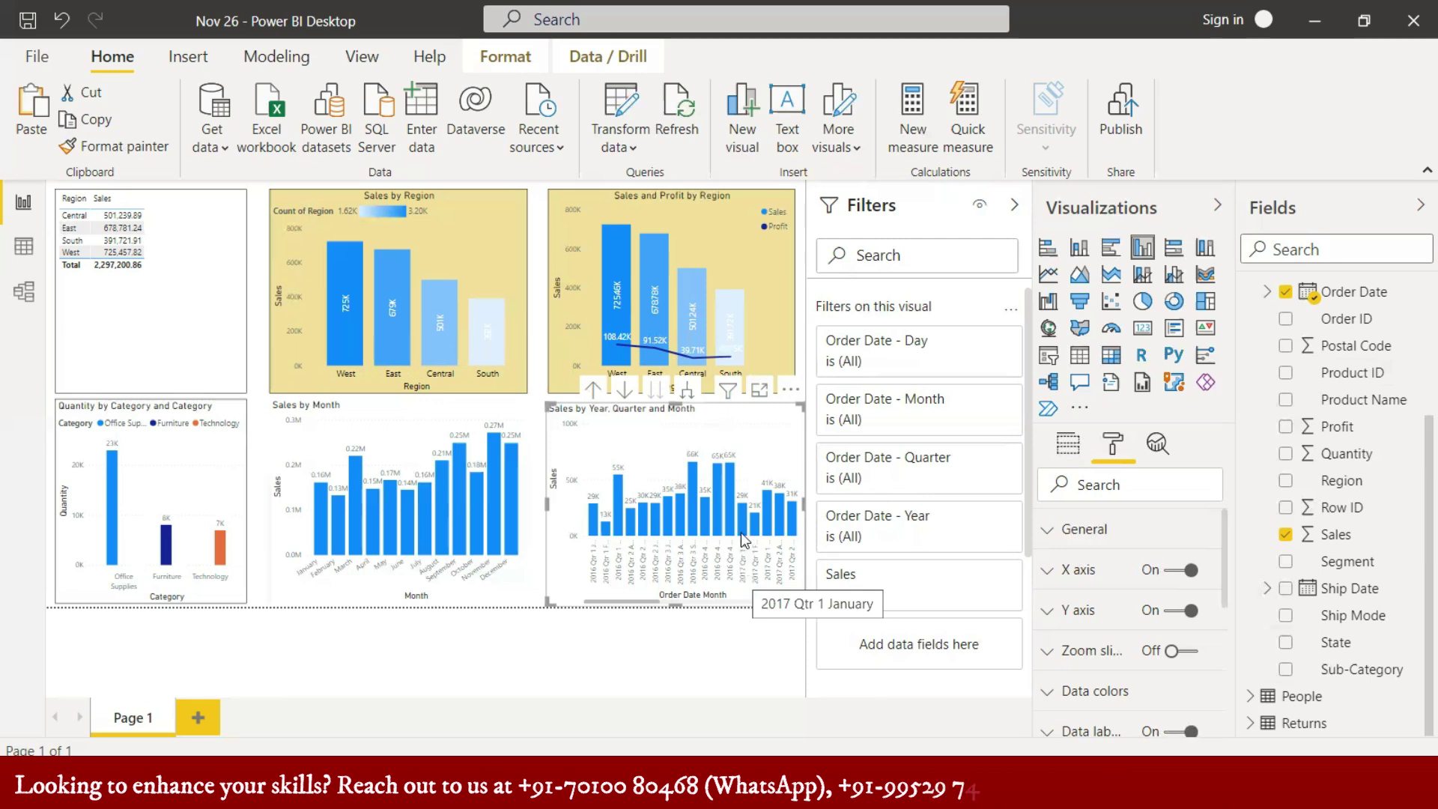
mouse_move(741, 519)
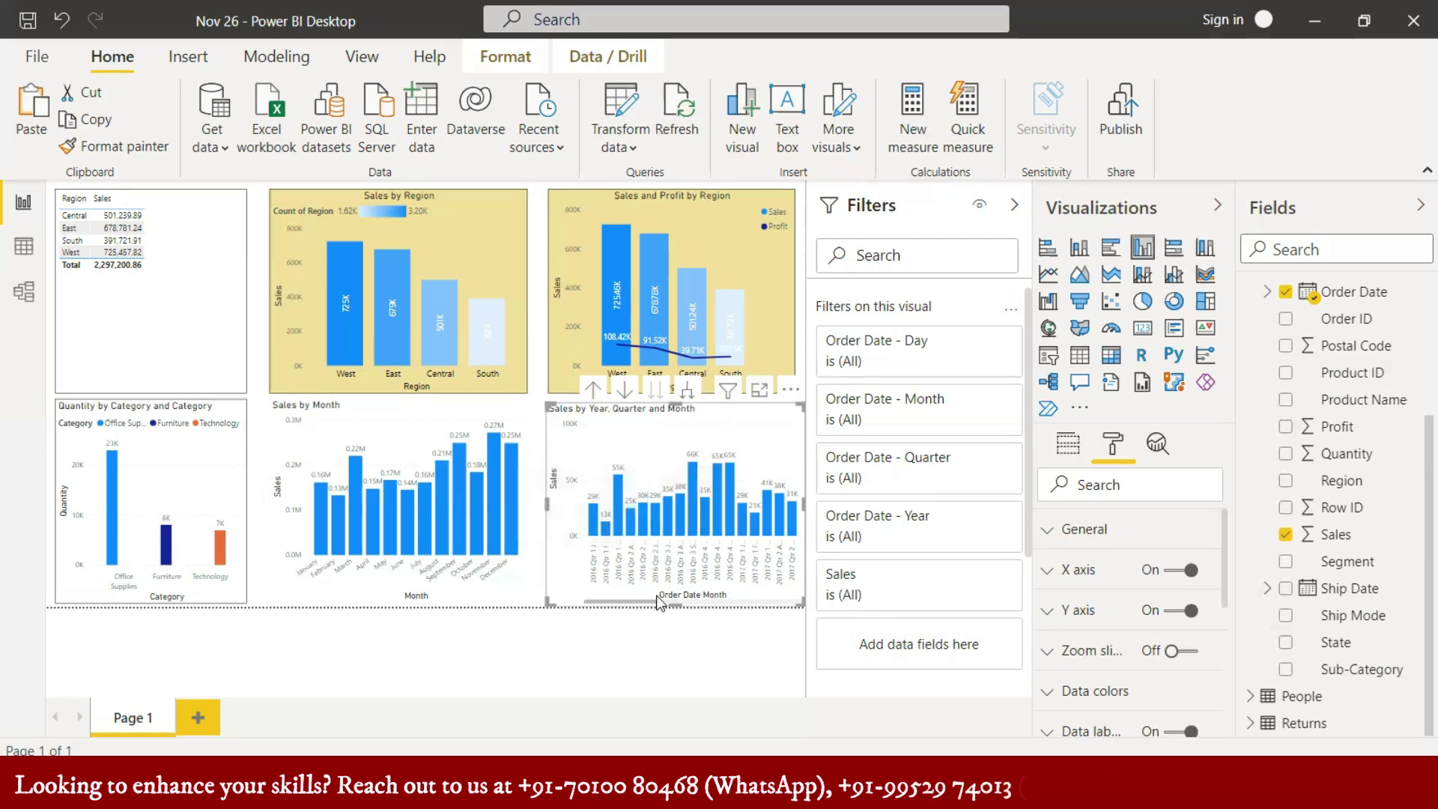
left_click_drag(653, 602, 791, 599)
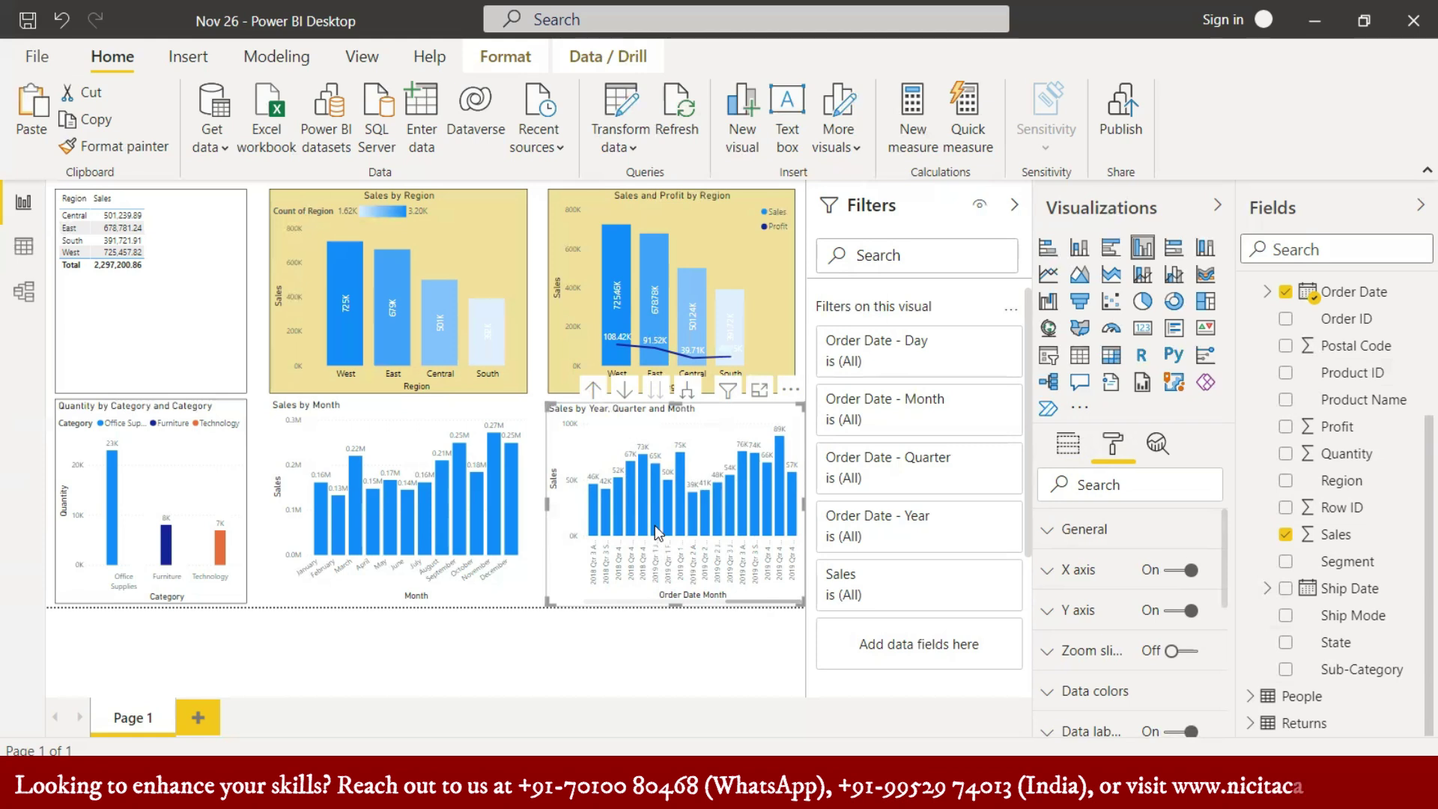
mouse_move(655, 525)
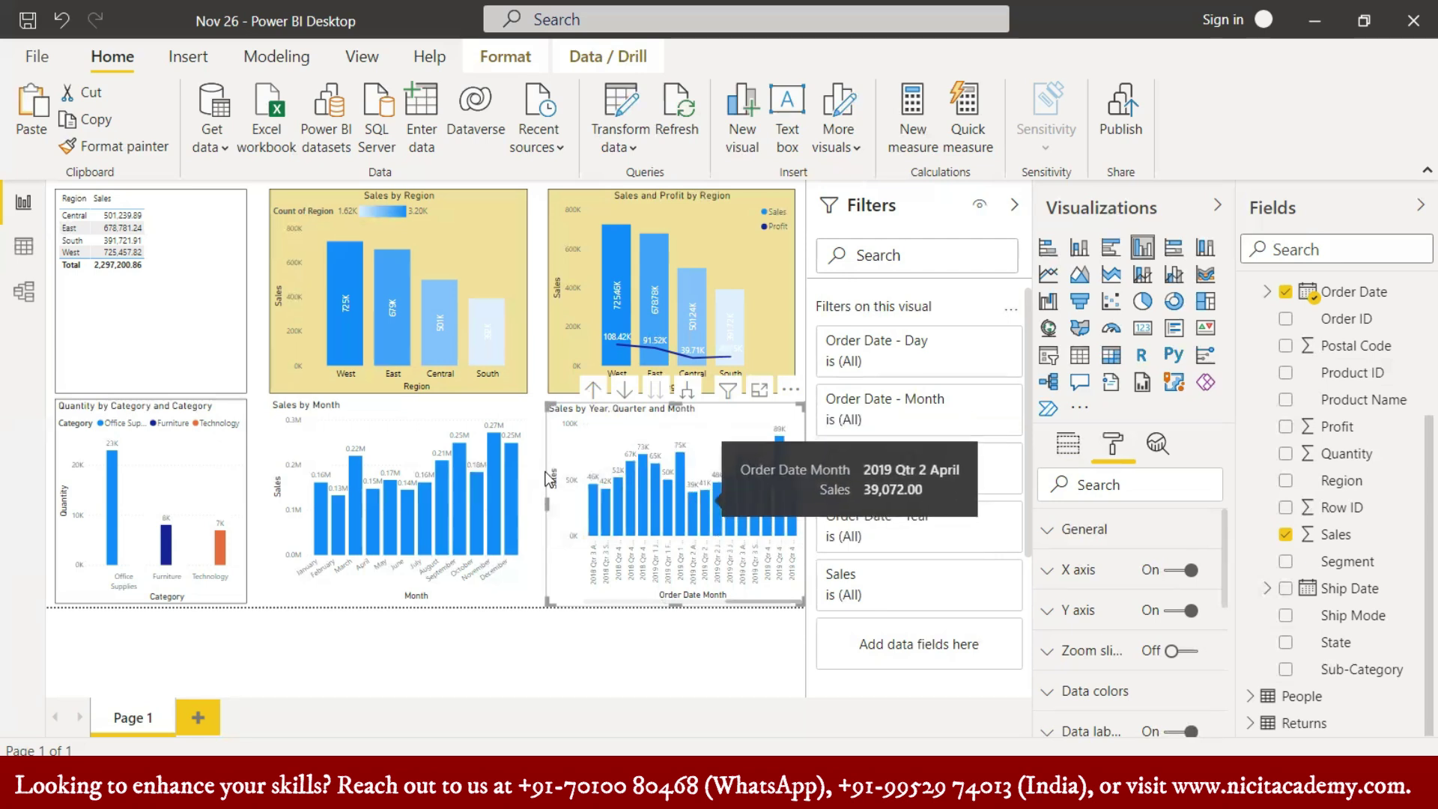
mouse_move(320, 503)
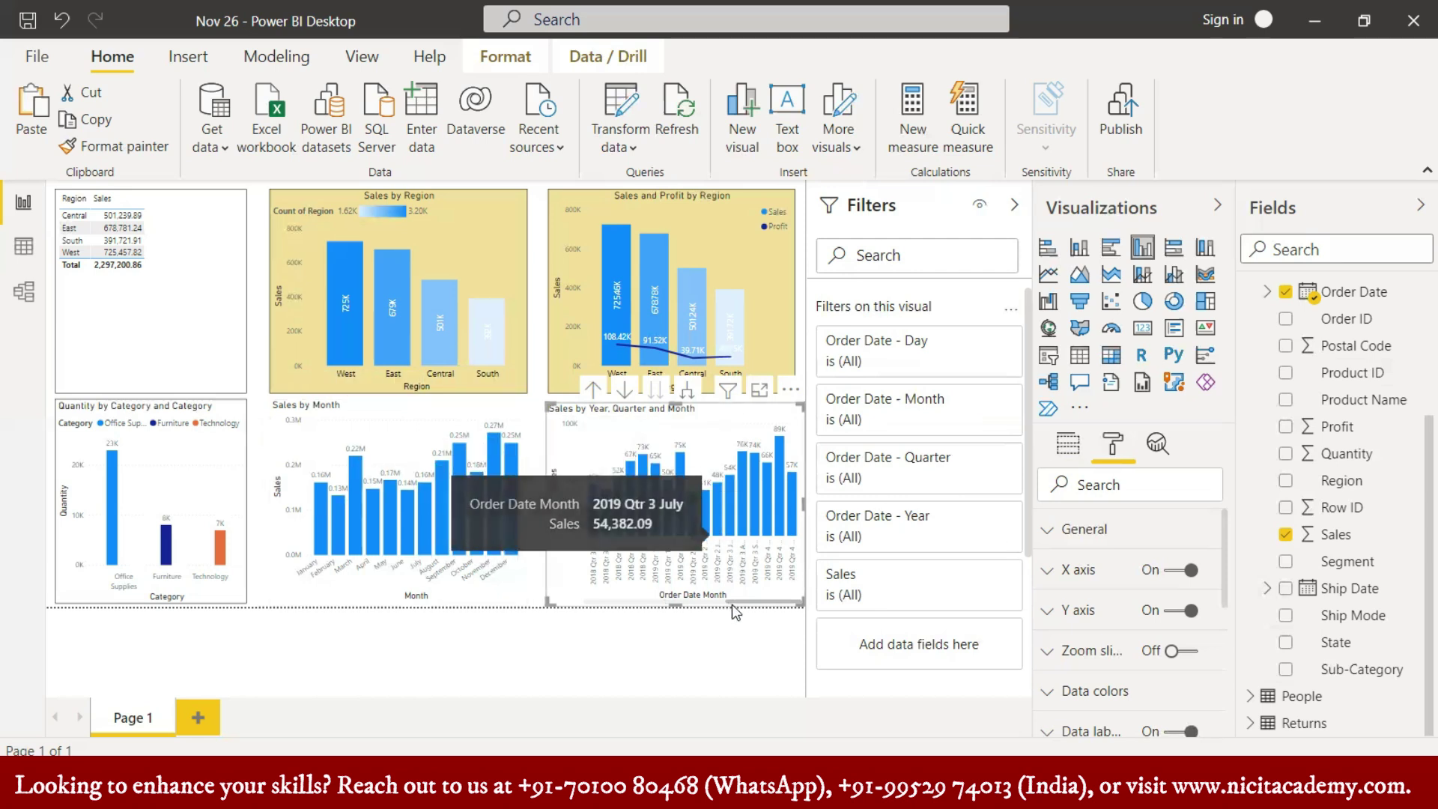
mouse_move(731, 605)
left_mouse_down()
mouse_move(573, 603)
mouse_move(782, 606)
mouse_move(726, 609)
left_mouse_up()
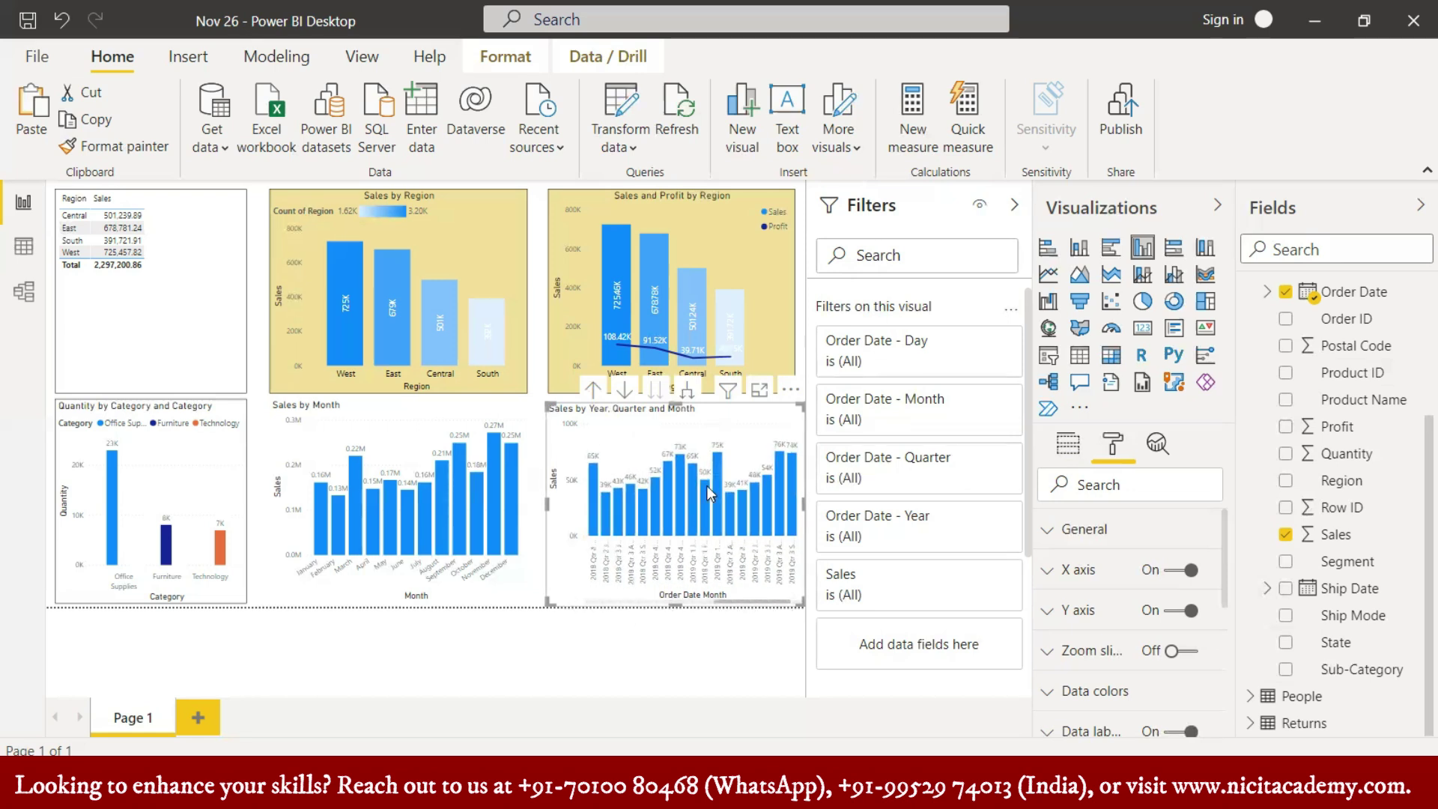
left_click_drag(759, 601, 628, 604)
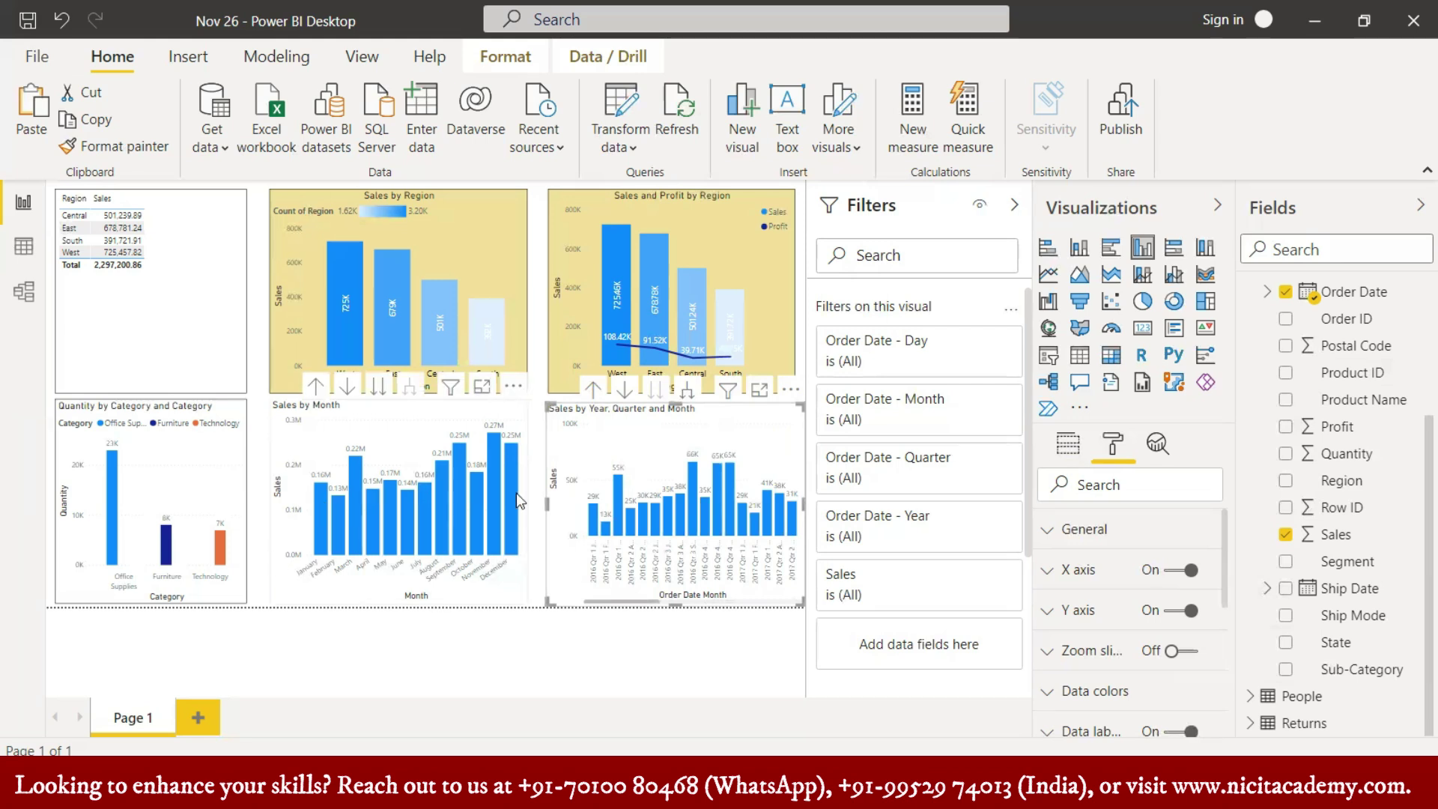
- Turn on drill-down mode for the Sales by Month chart and take it through the Day level up to Quarter
mouse_move(425, 541)
left_click(347, 388)
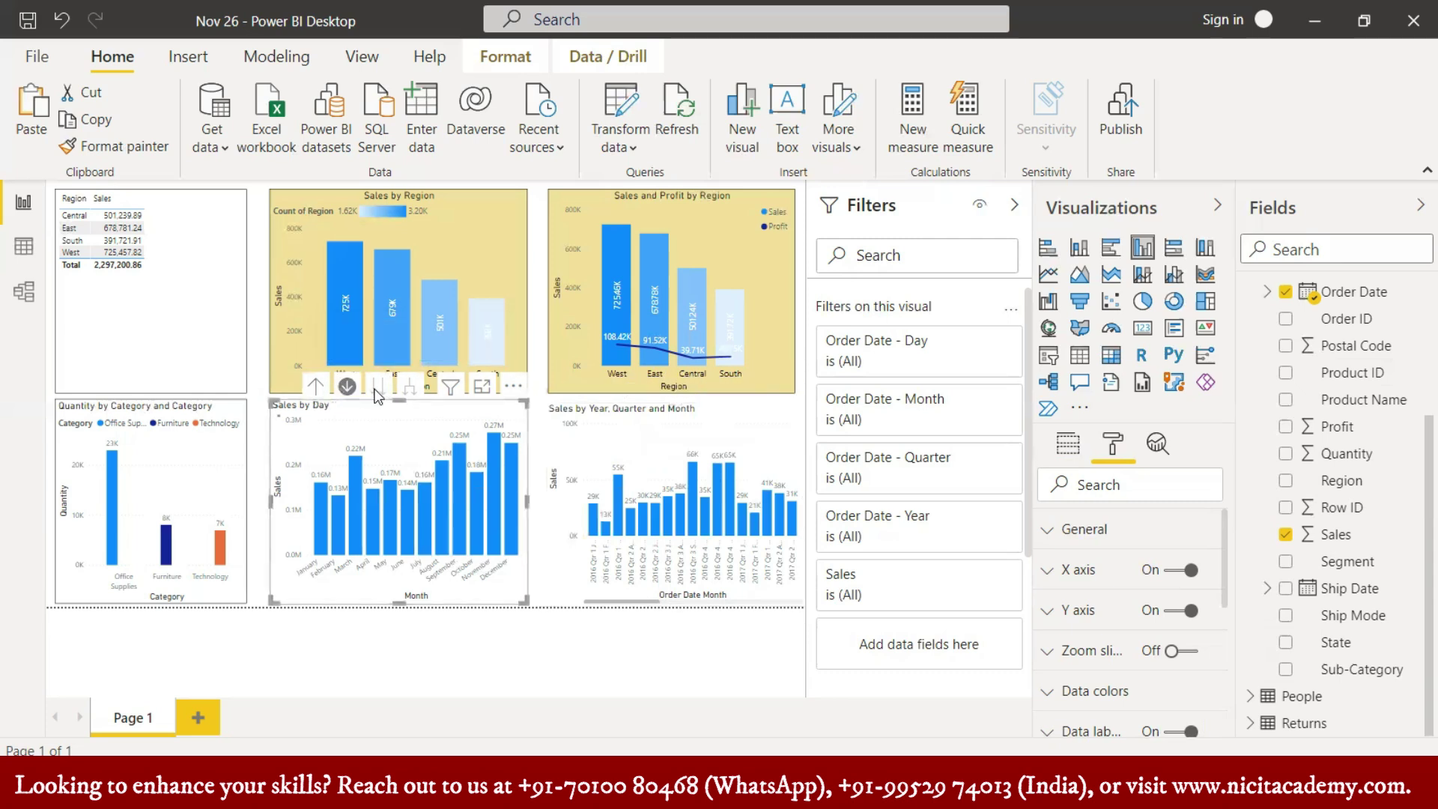
left_click(378, 387)
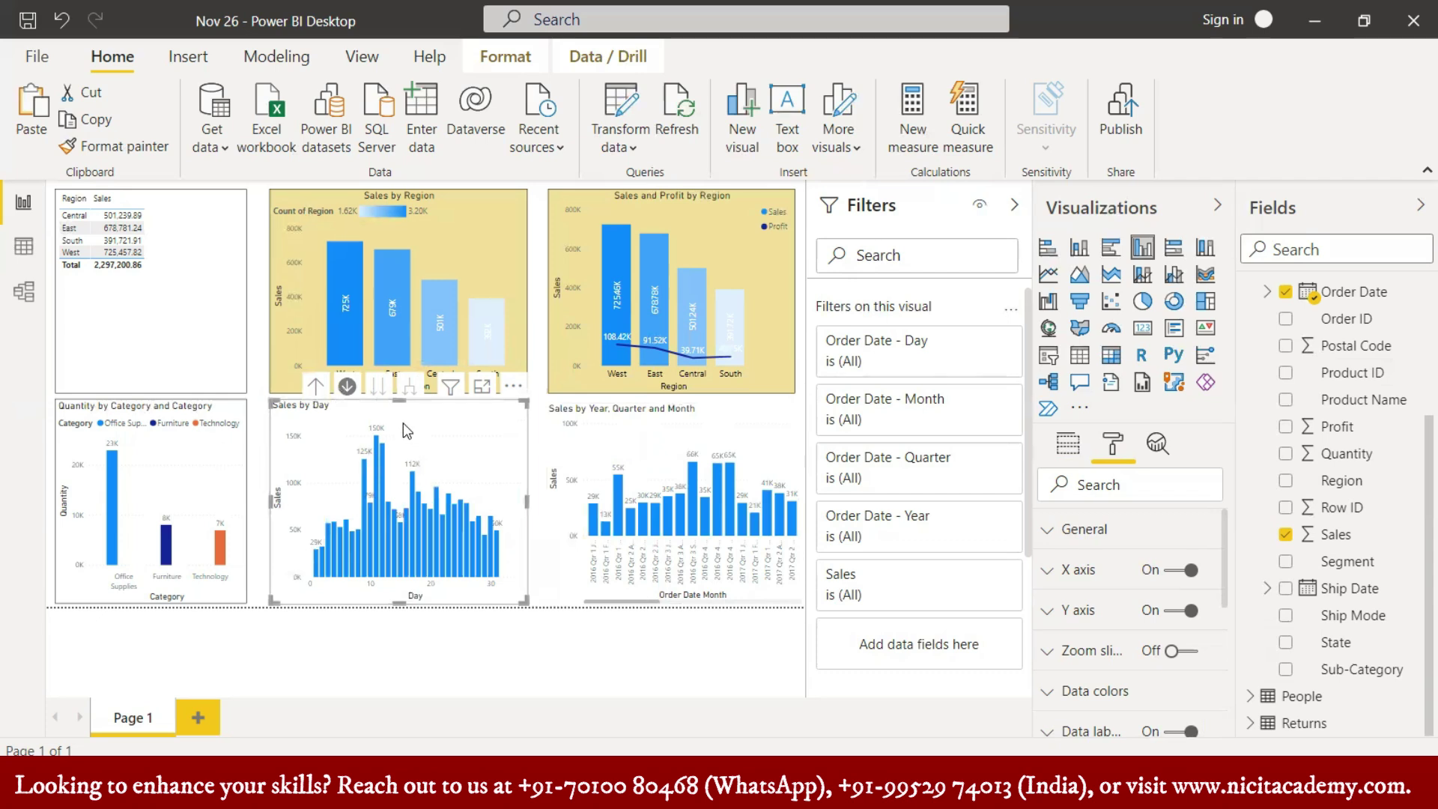
left_click(315, 386)
left_click(315, 387)
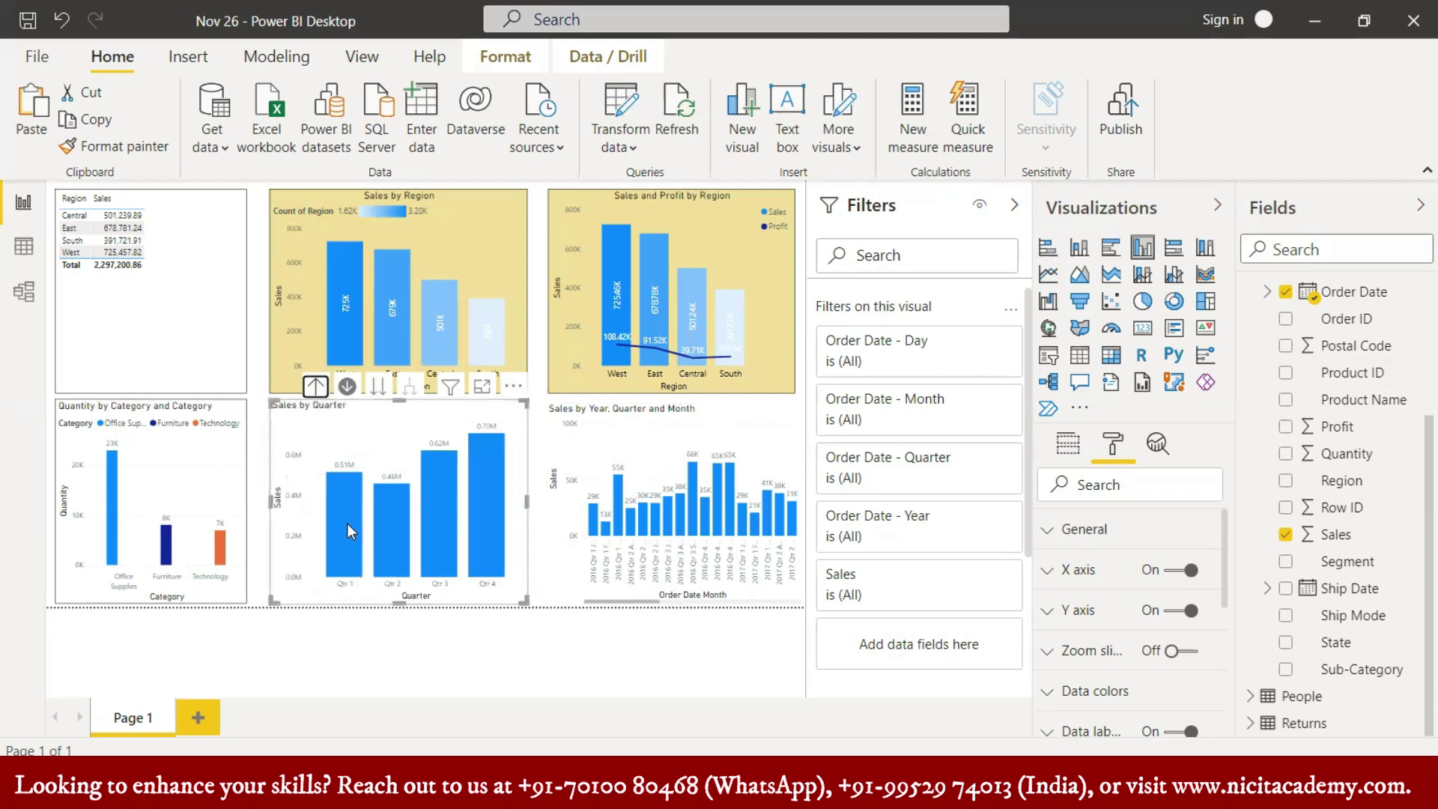
- View the copied Sales chart by Year and Quarter, and expand it one level at a time through Month to Day
left_click(593, 389)
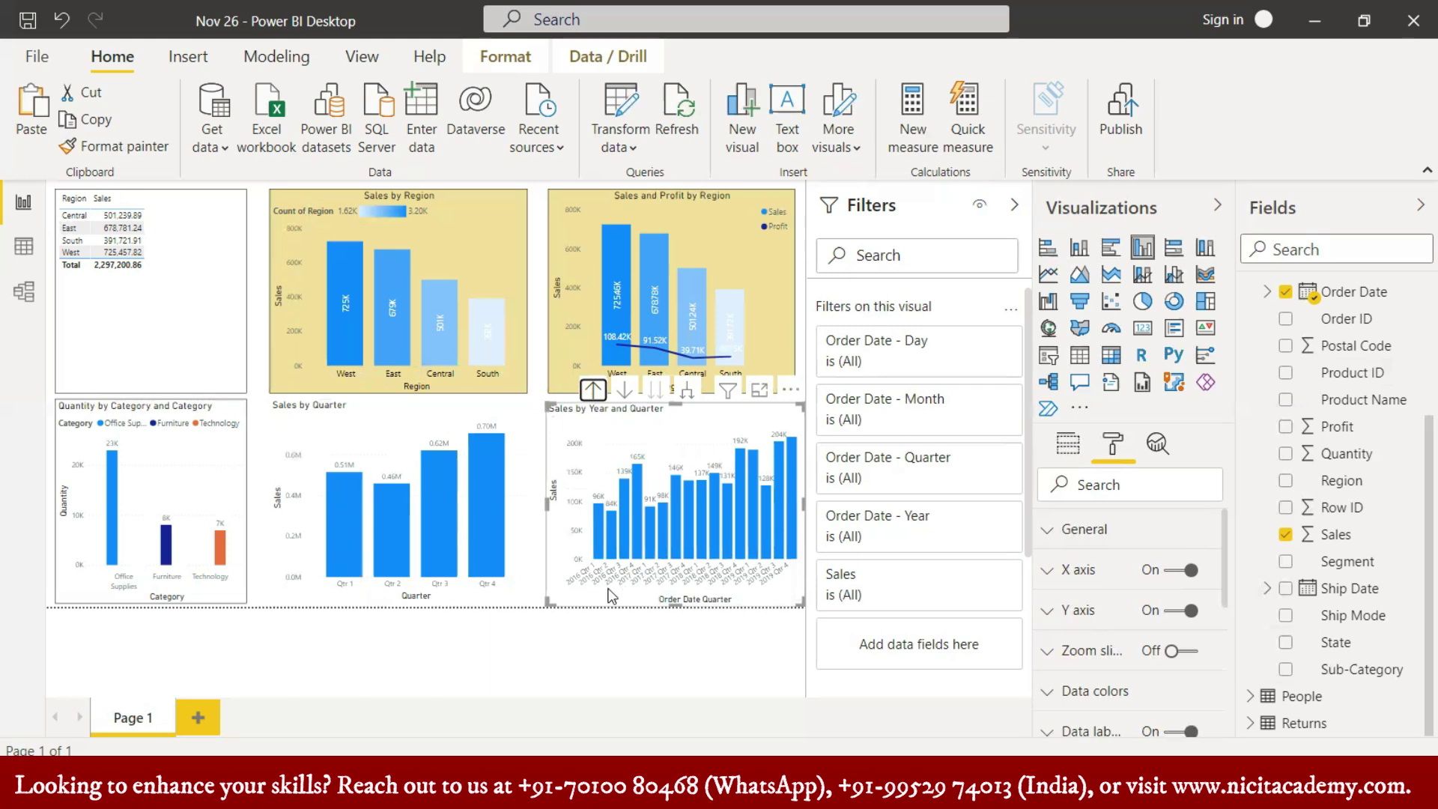
mouse_move(596, 528)
mouse_move(647, 534)
left_click(687, 390)
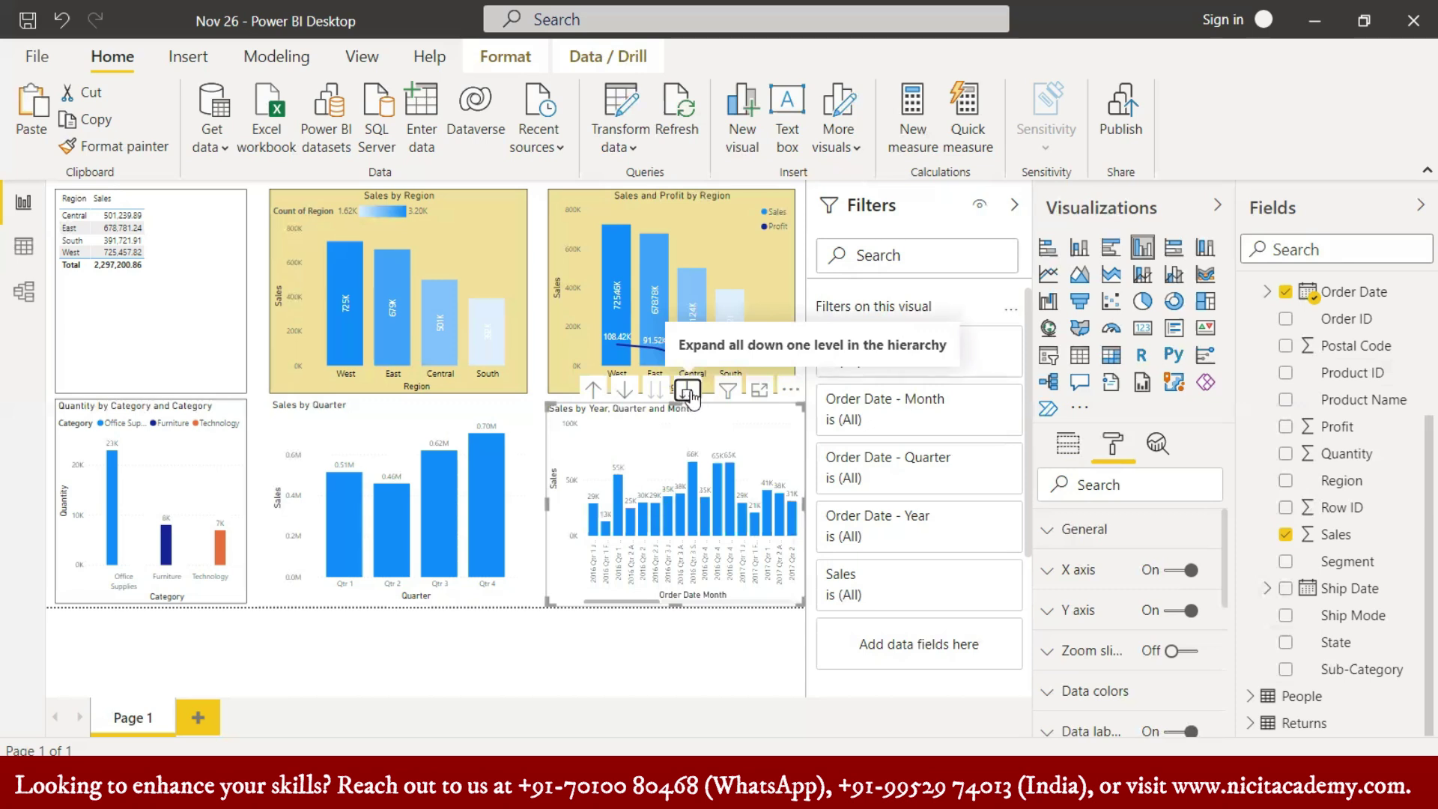
left_click(689, 391)
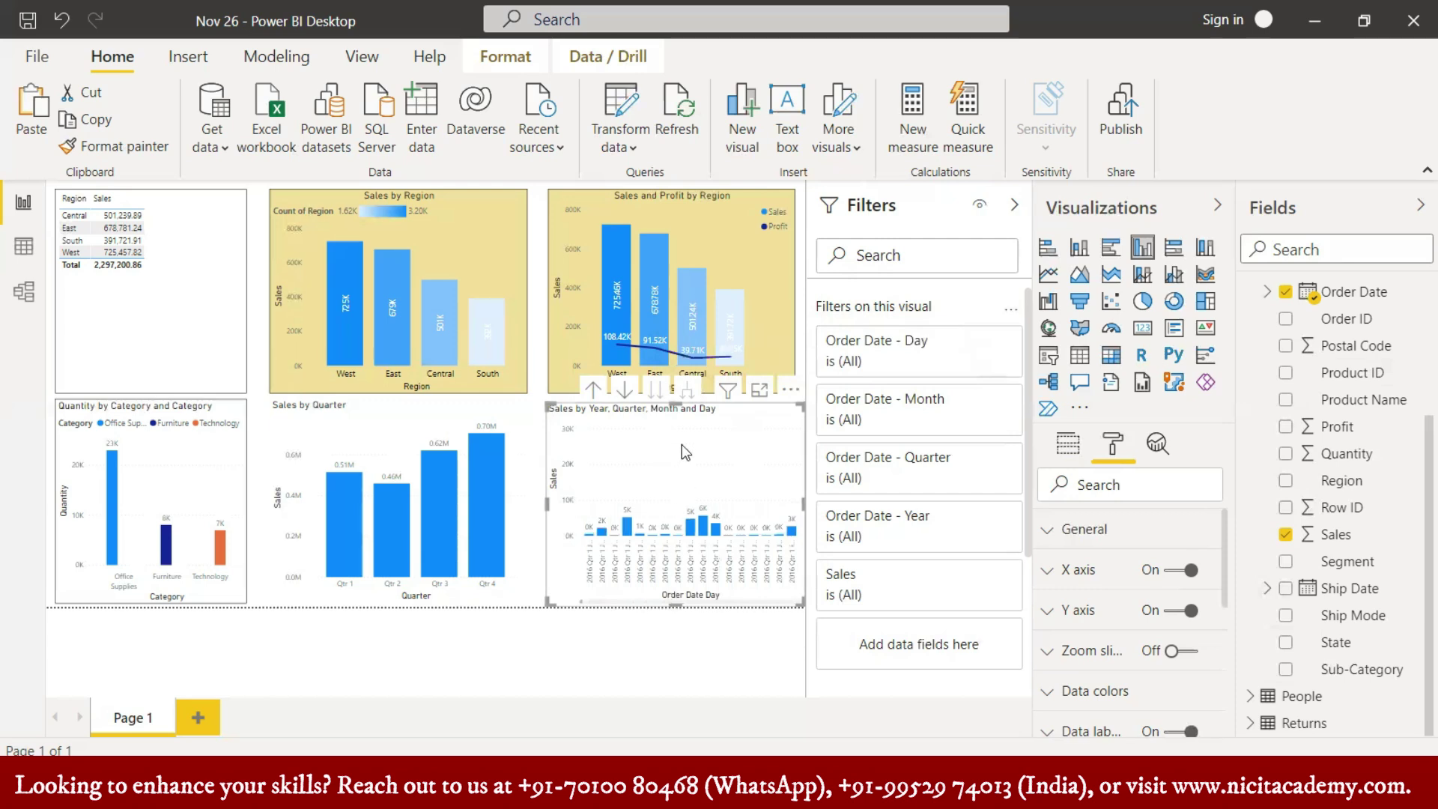
- Drill the copied Sales chart up to Year and Quarter, and expand it to Month with drill-down mode turned on
left_click(593, 390)
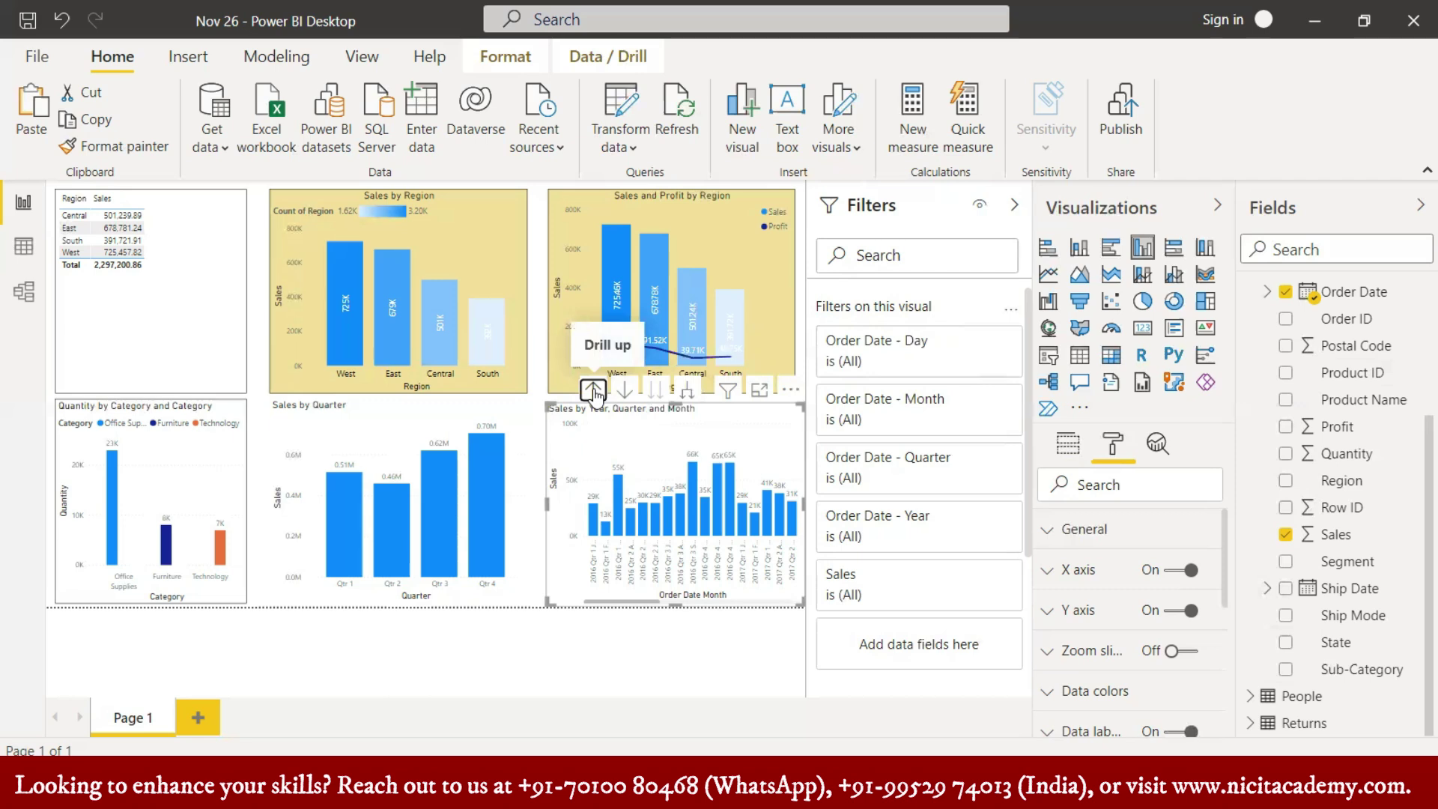
left_click(593, 390)
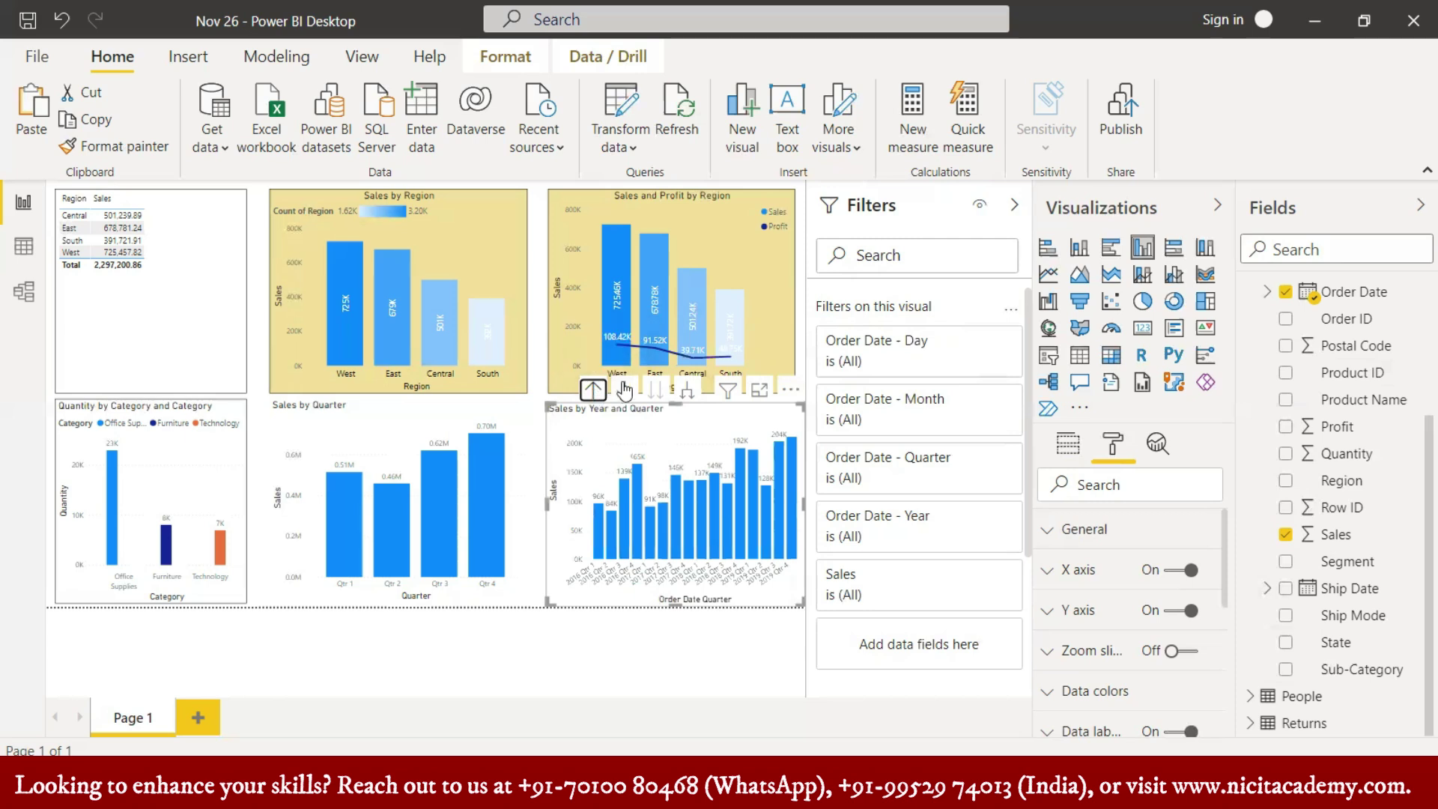
left_click(625, 390)
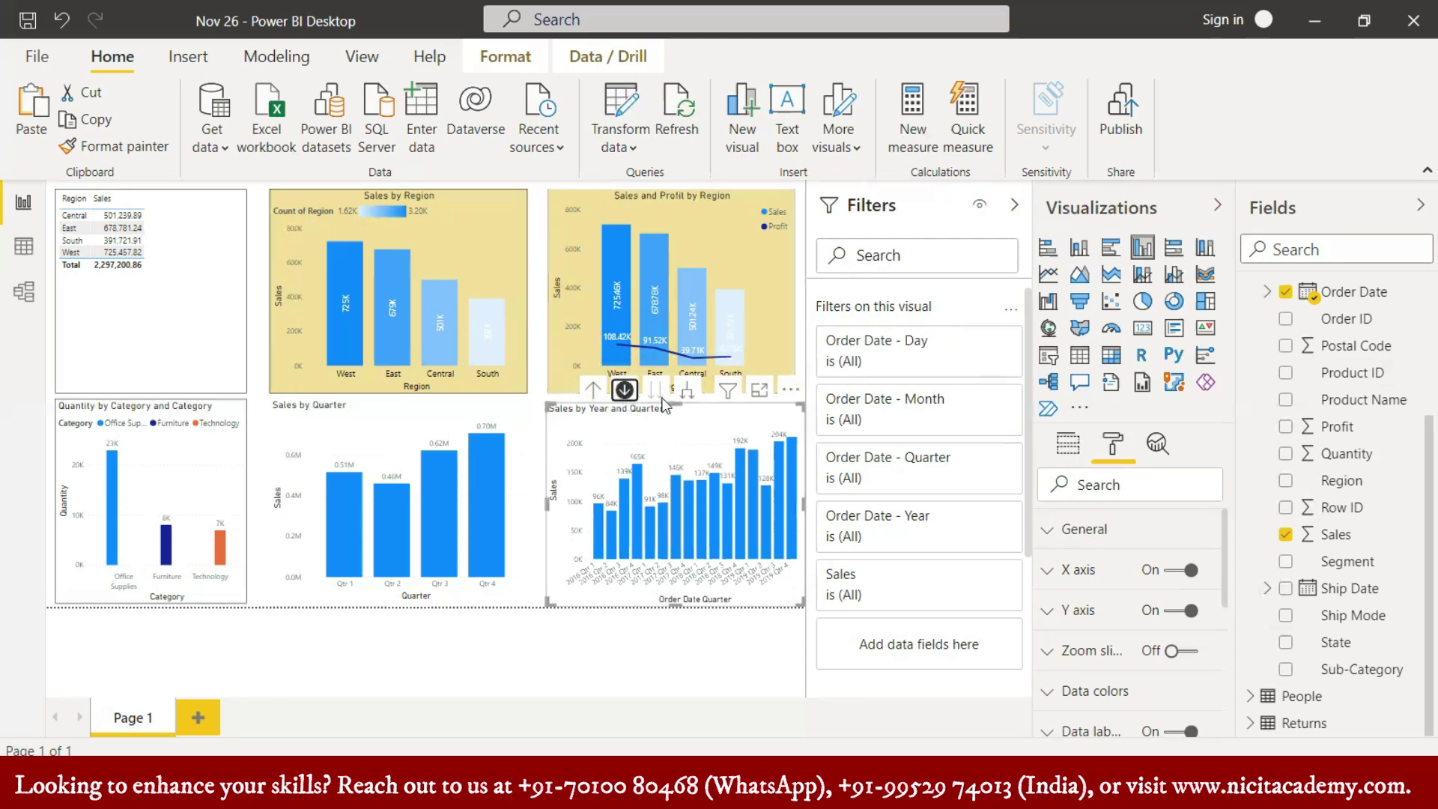
left_click(687, 391)
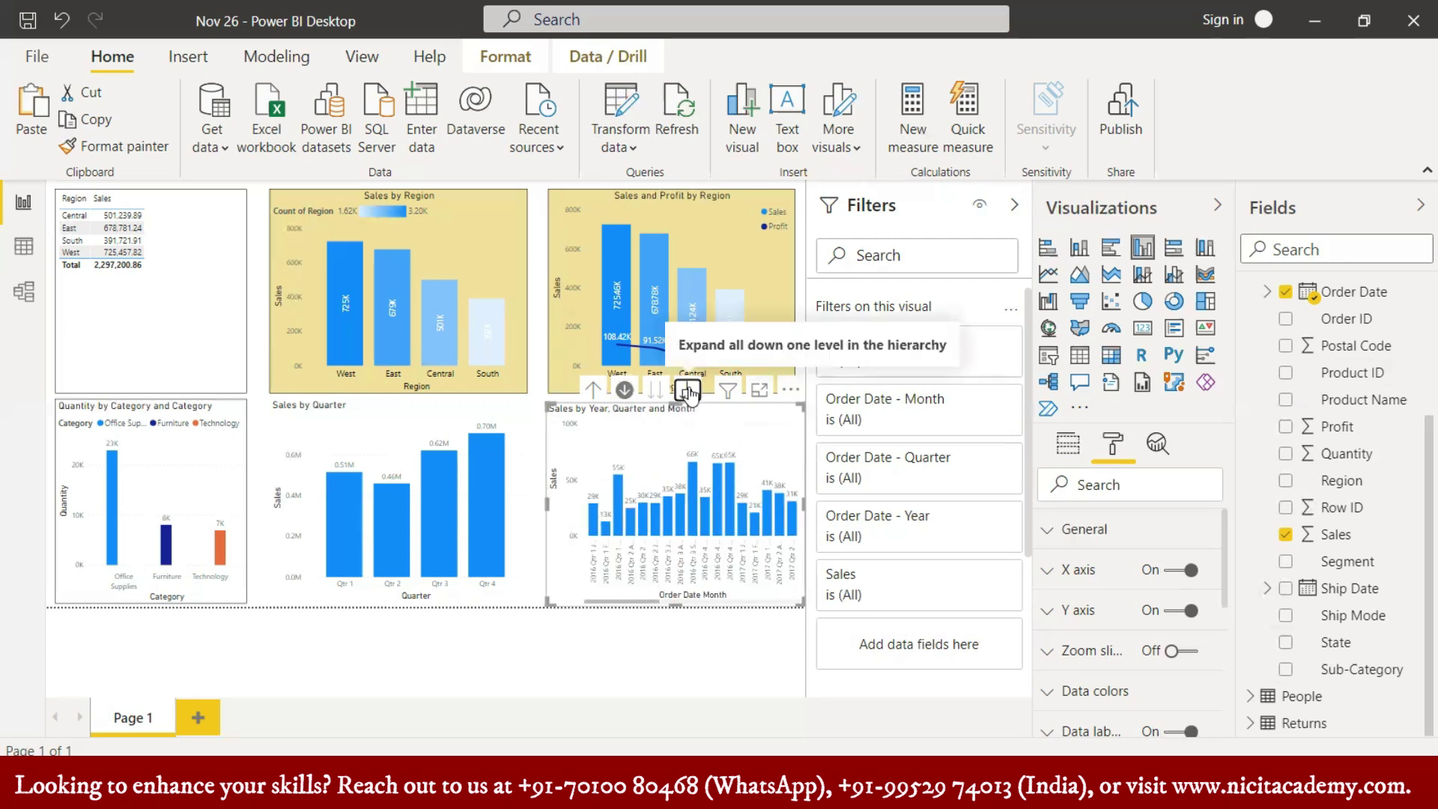
- Add a blank second page to the report and open it for a new visual
left_click(688, 391)
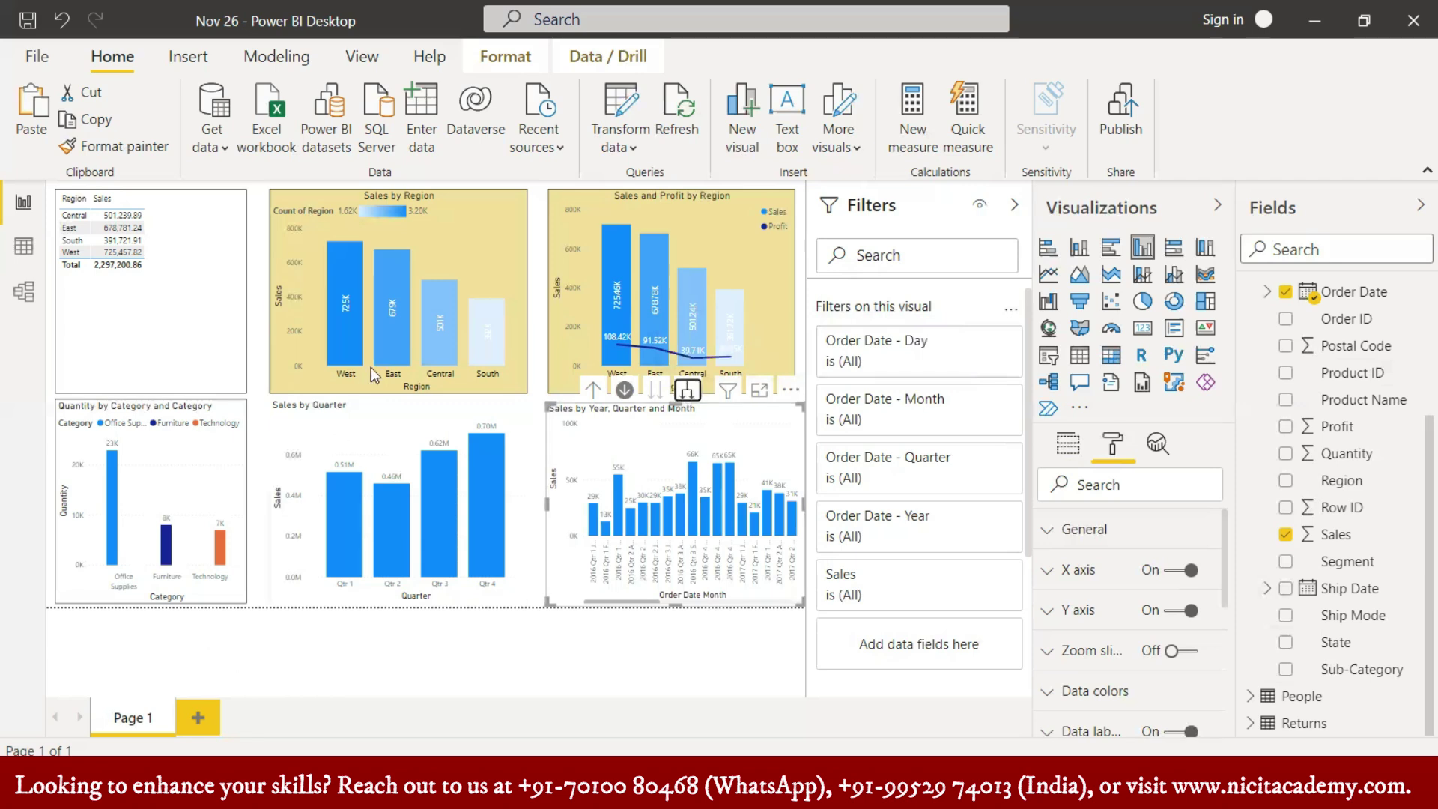
left_click(201, 716)
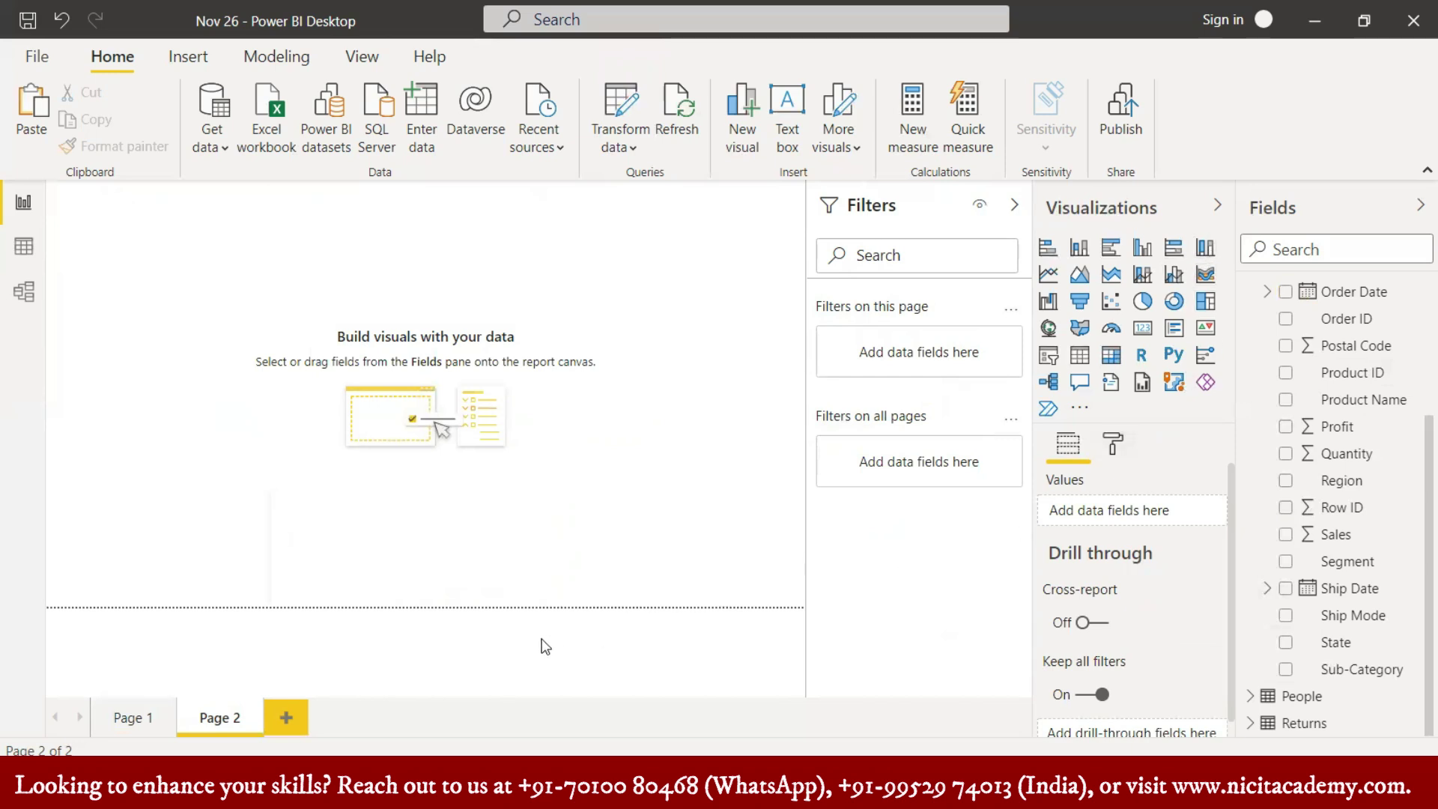
left_click(148, 720)
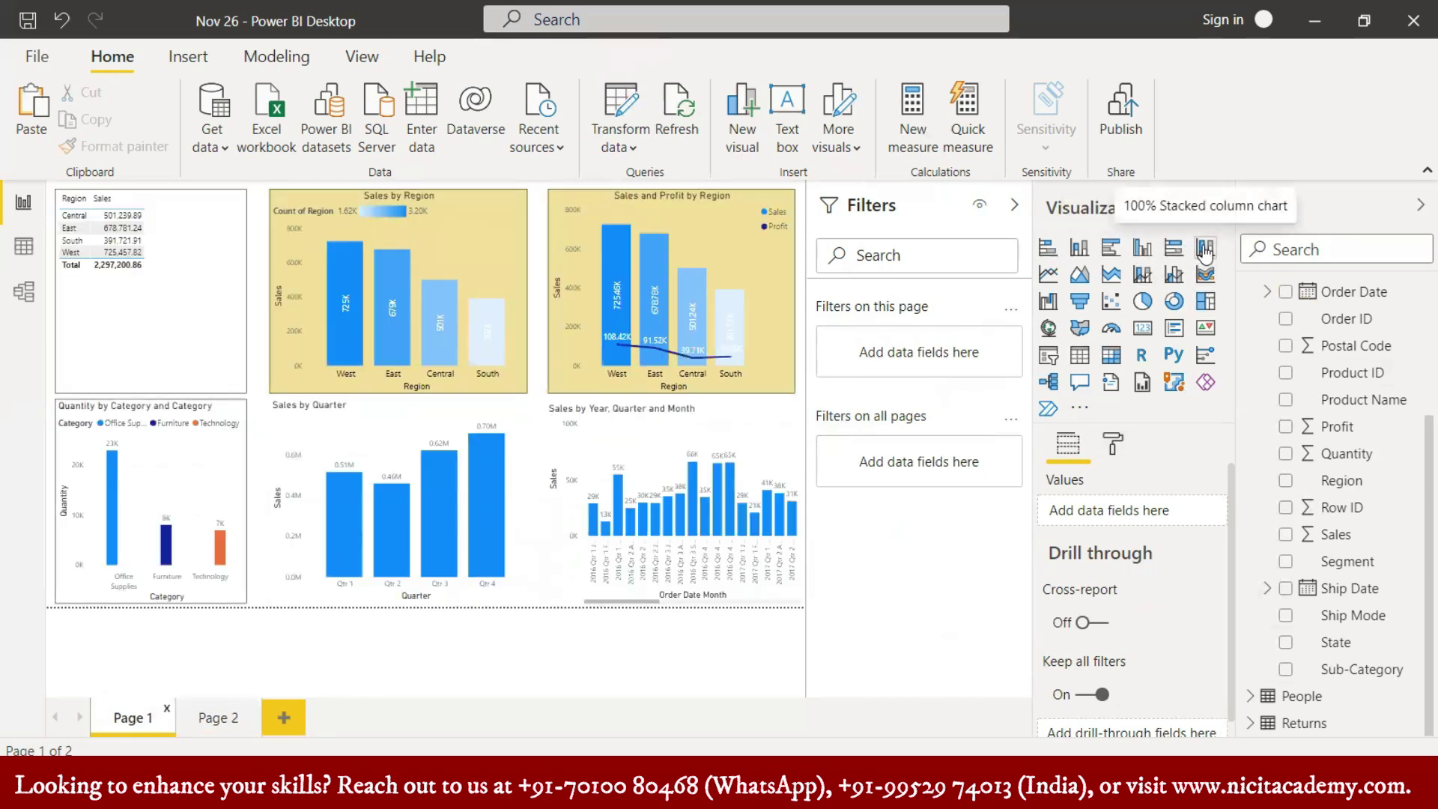
left_click(224, 732)
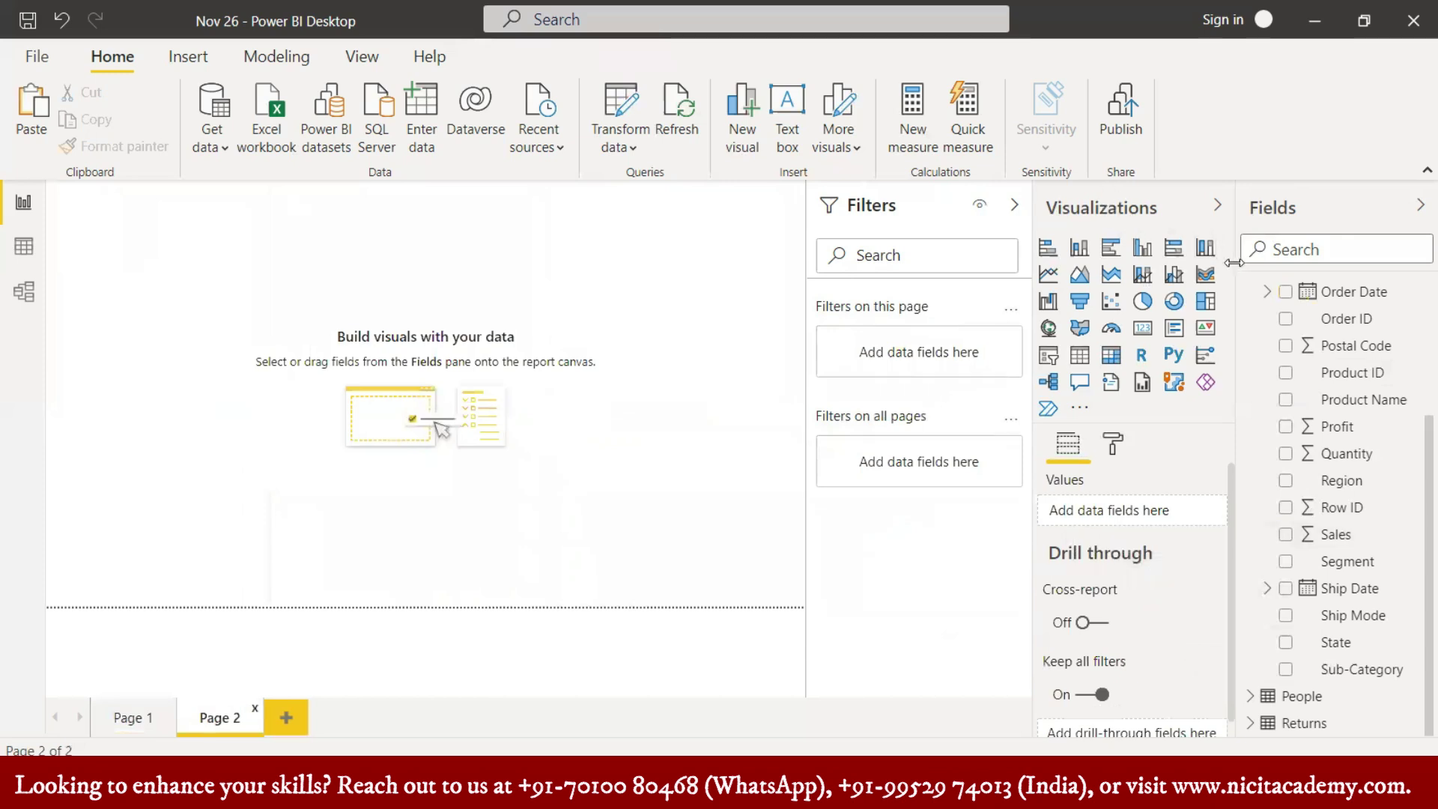
- Insert a 100% stacked column chart on Page 2 with Region on the axis and Sales as the values
left_click(1208, 250)
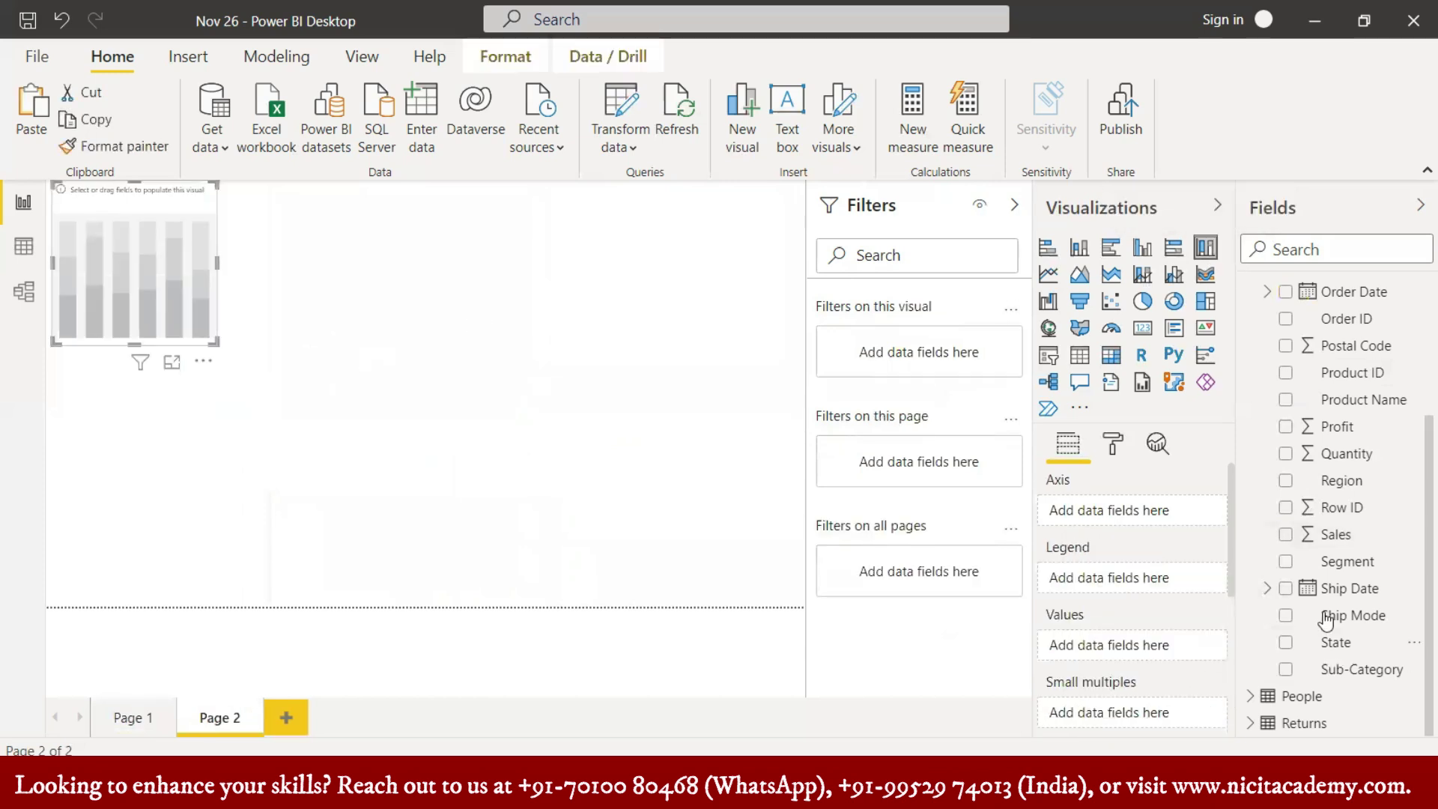
left_click(1286, 481)
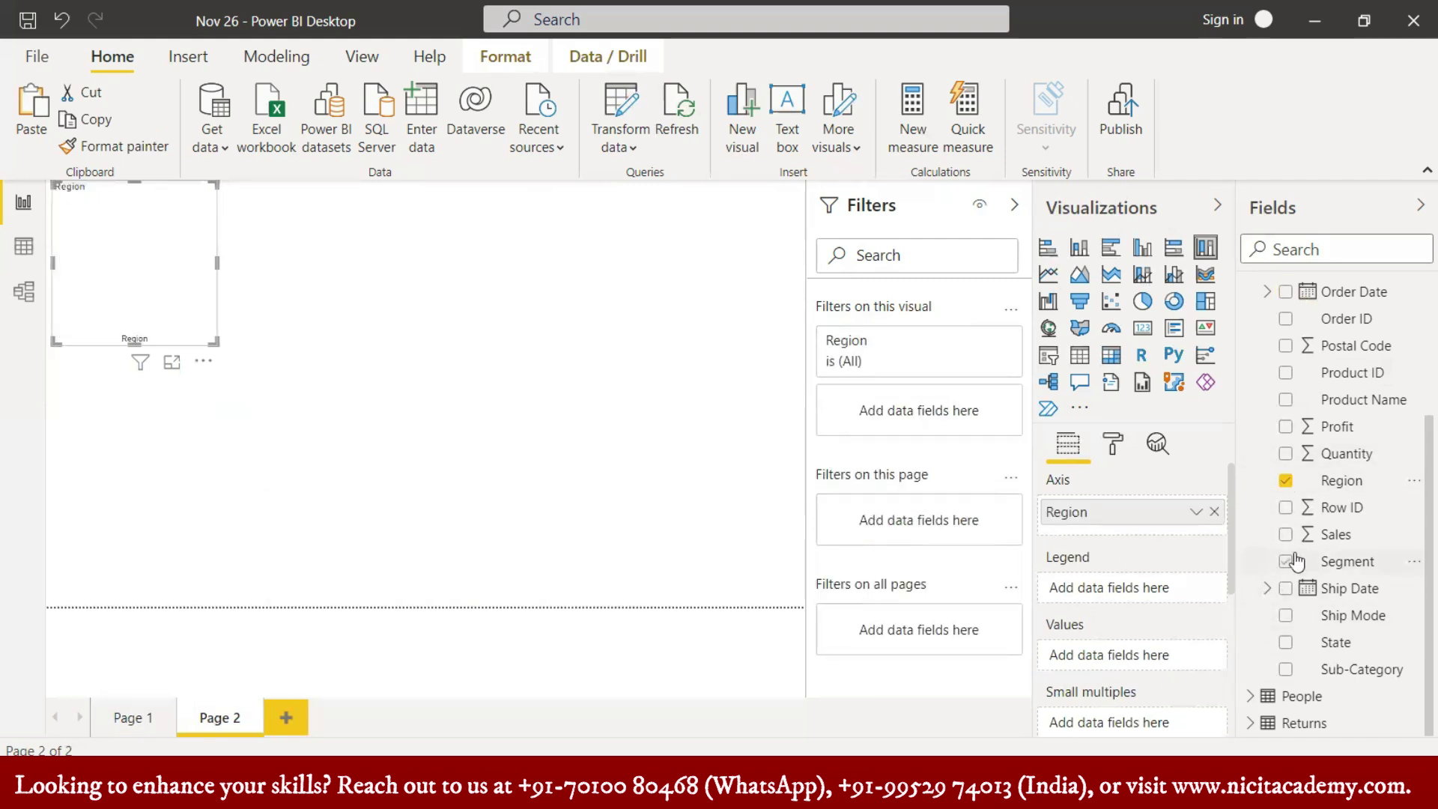
left_click(1286, 535)
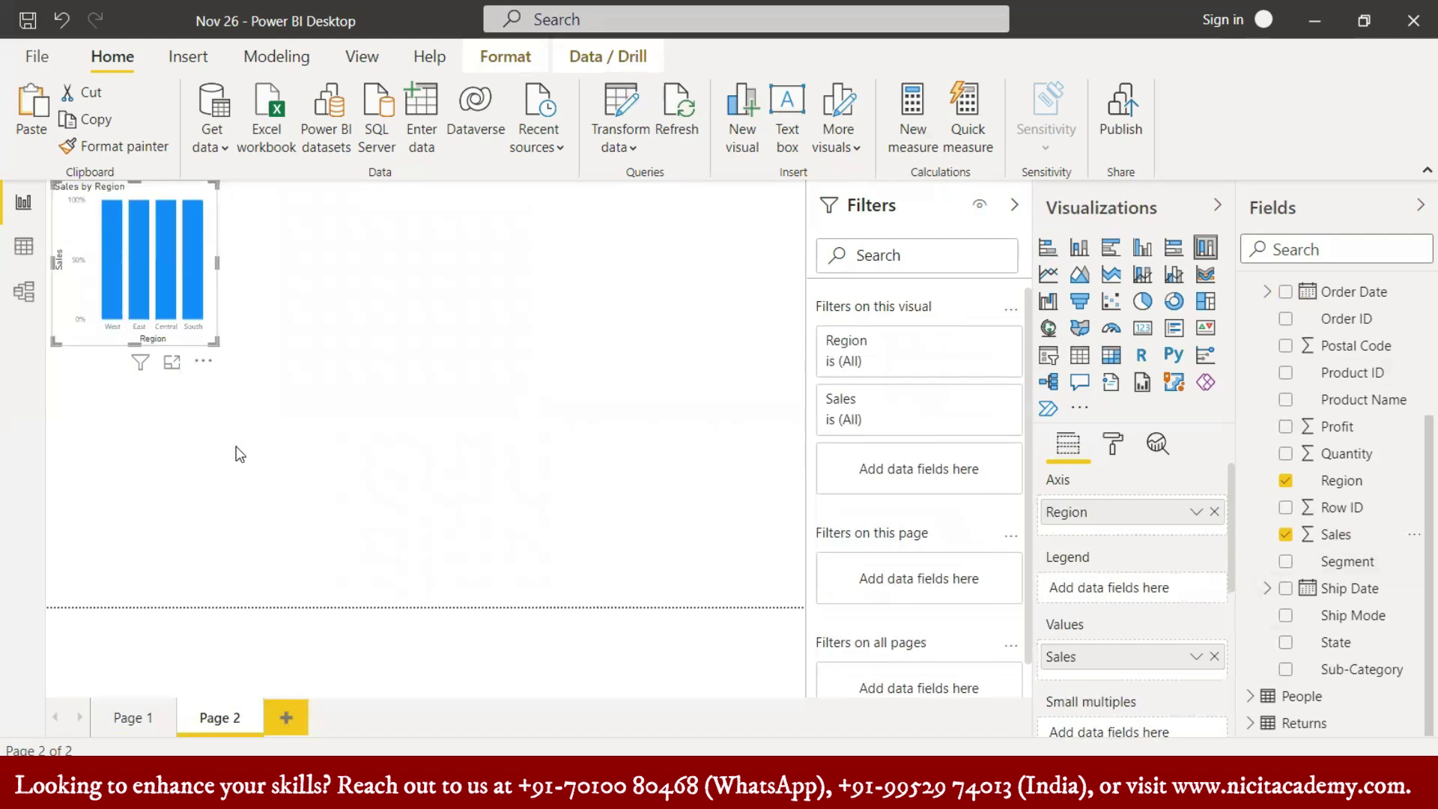
mouse_move(119, 287)
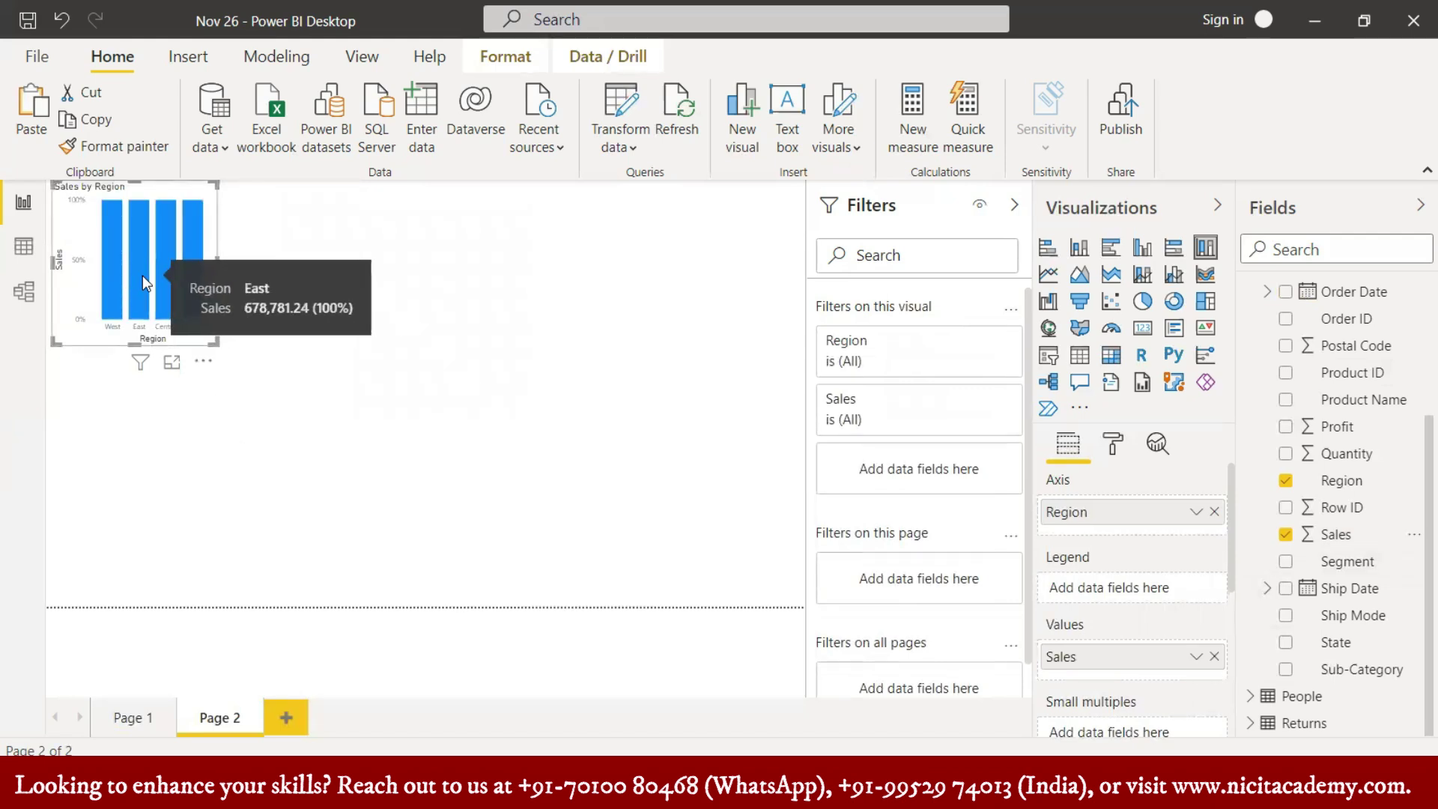
mouse_move(171, 282)
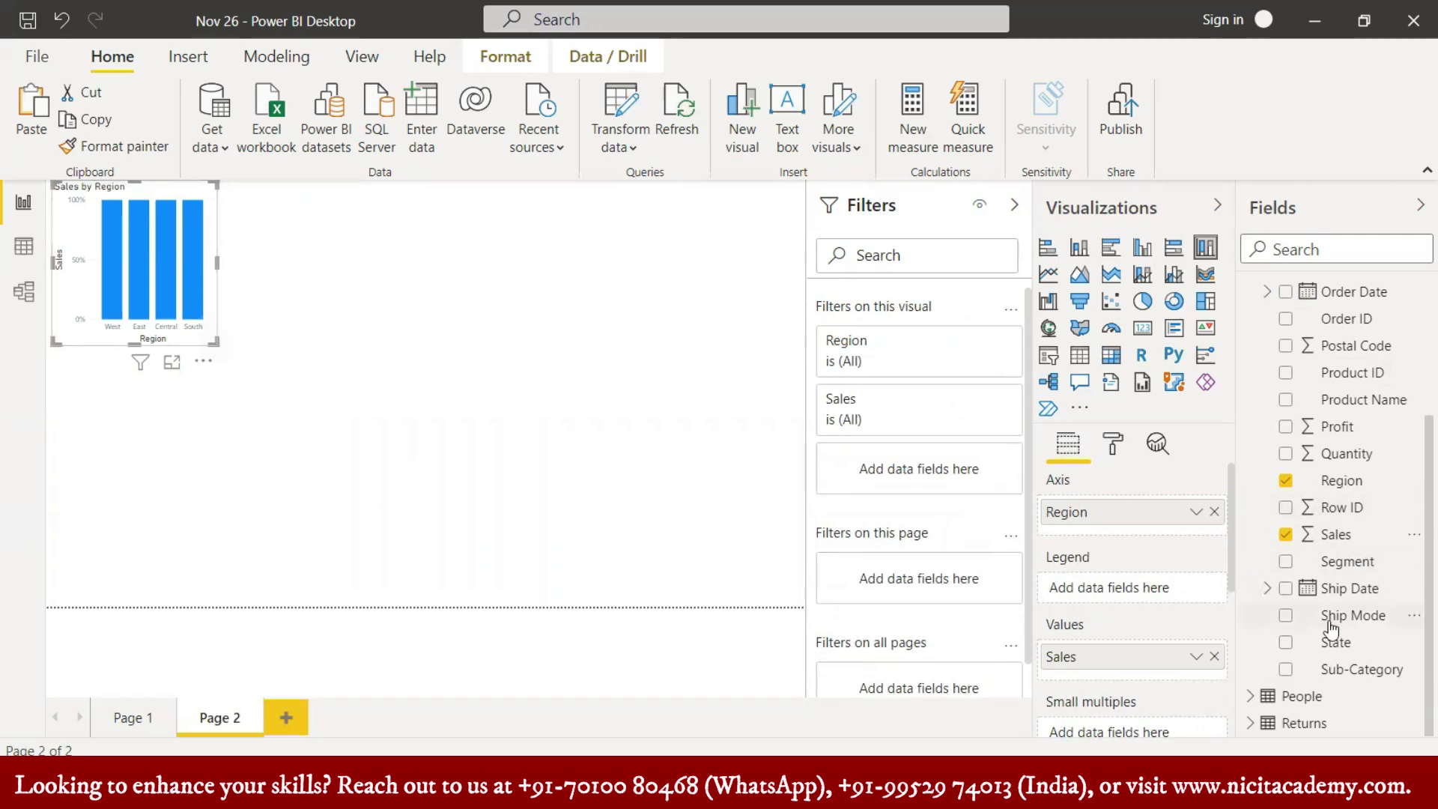
- Move Region from the chart's axis to its legend and check the West segment's share
left_click(1287, 481)
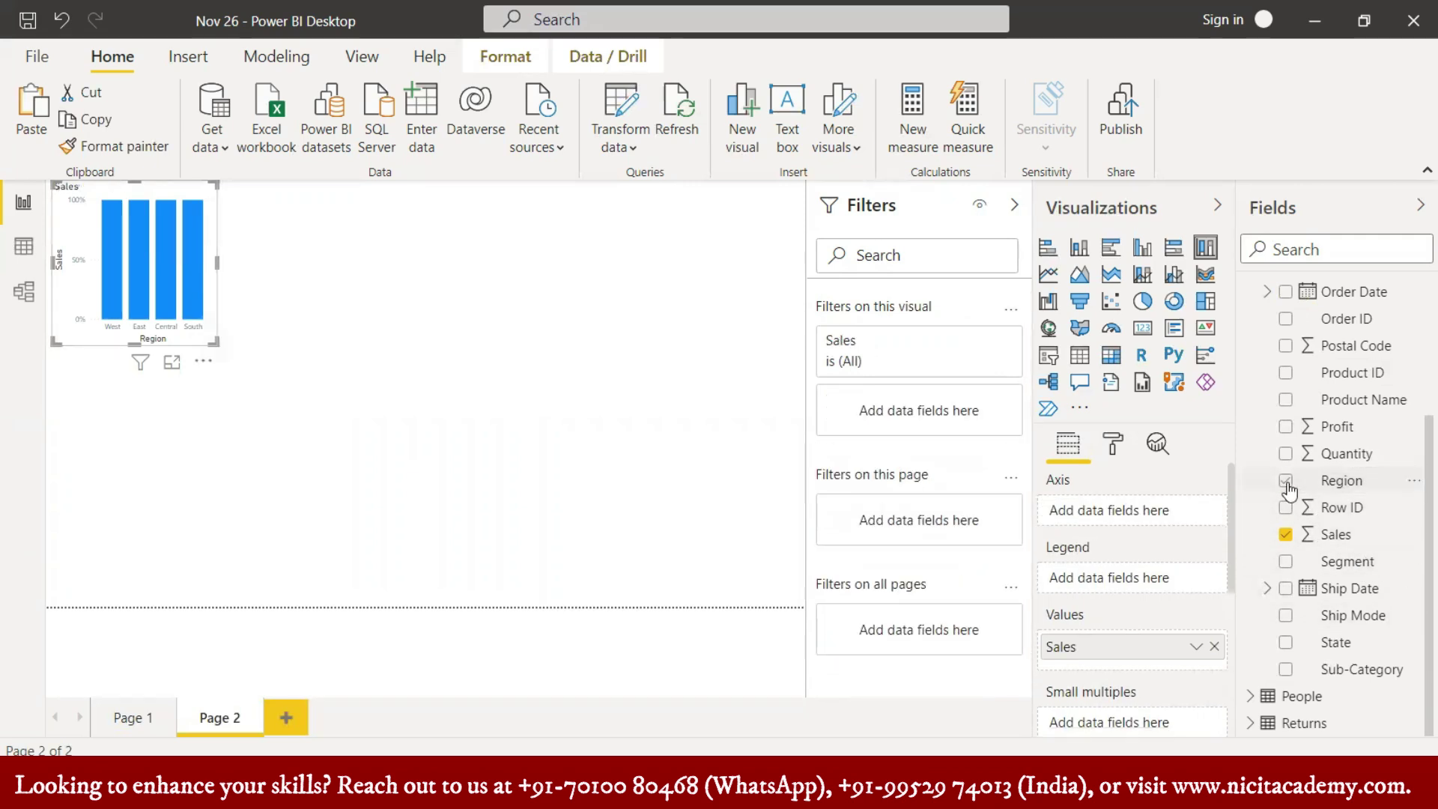
left_click(1286, 482)
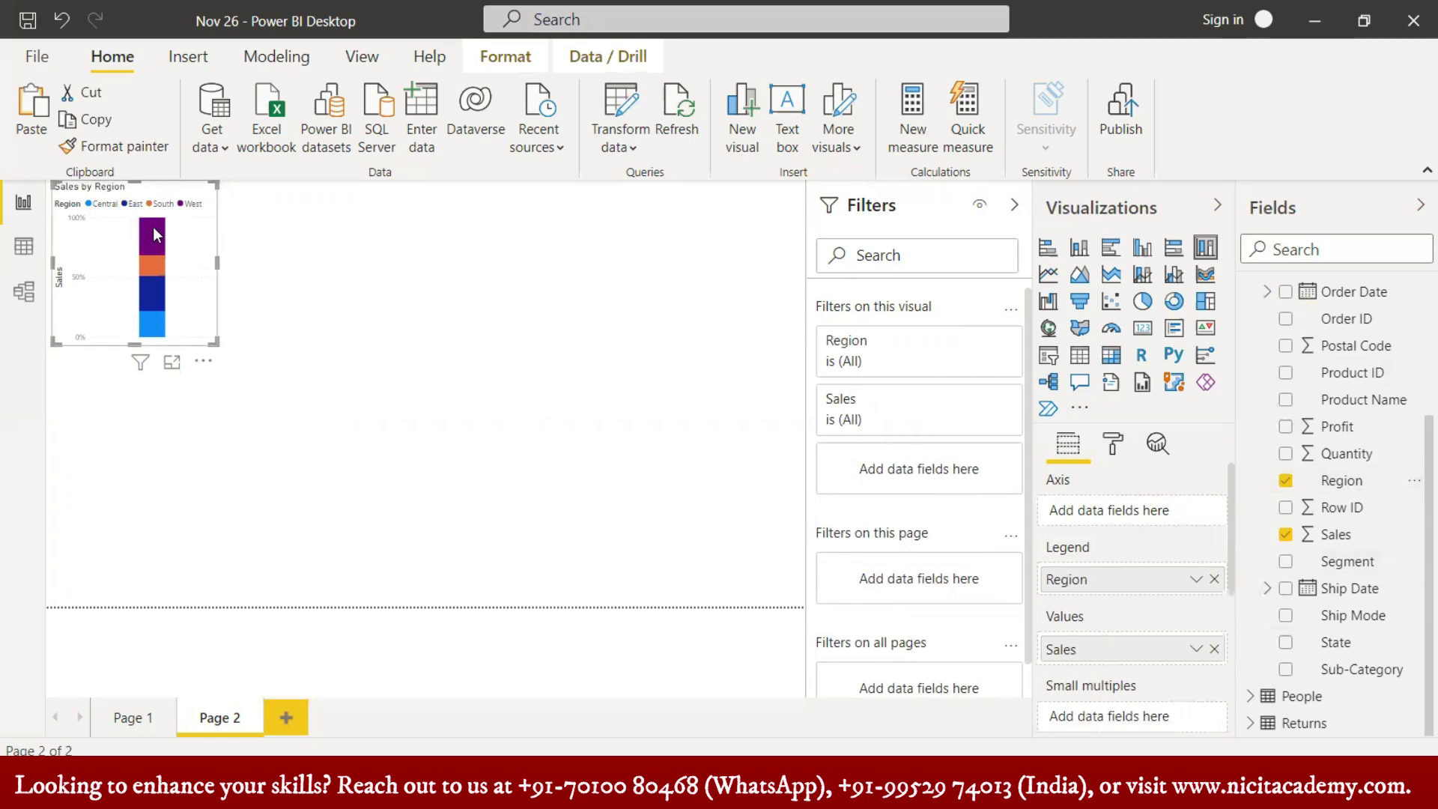
mouse_move(156, 234)
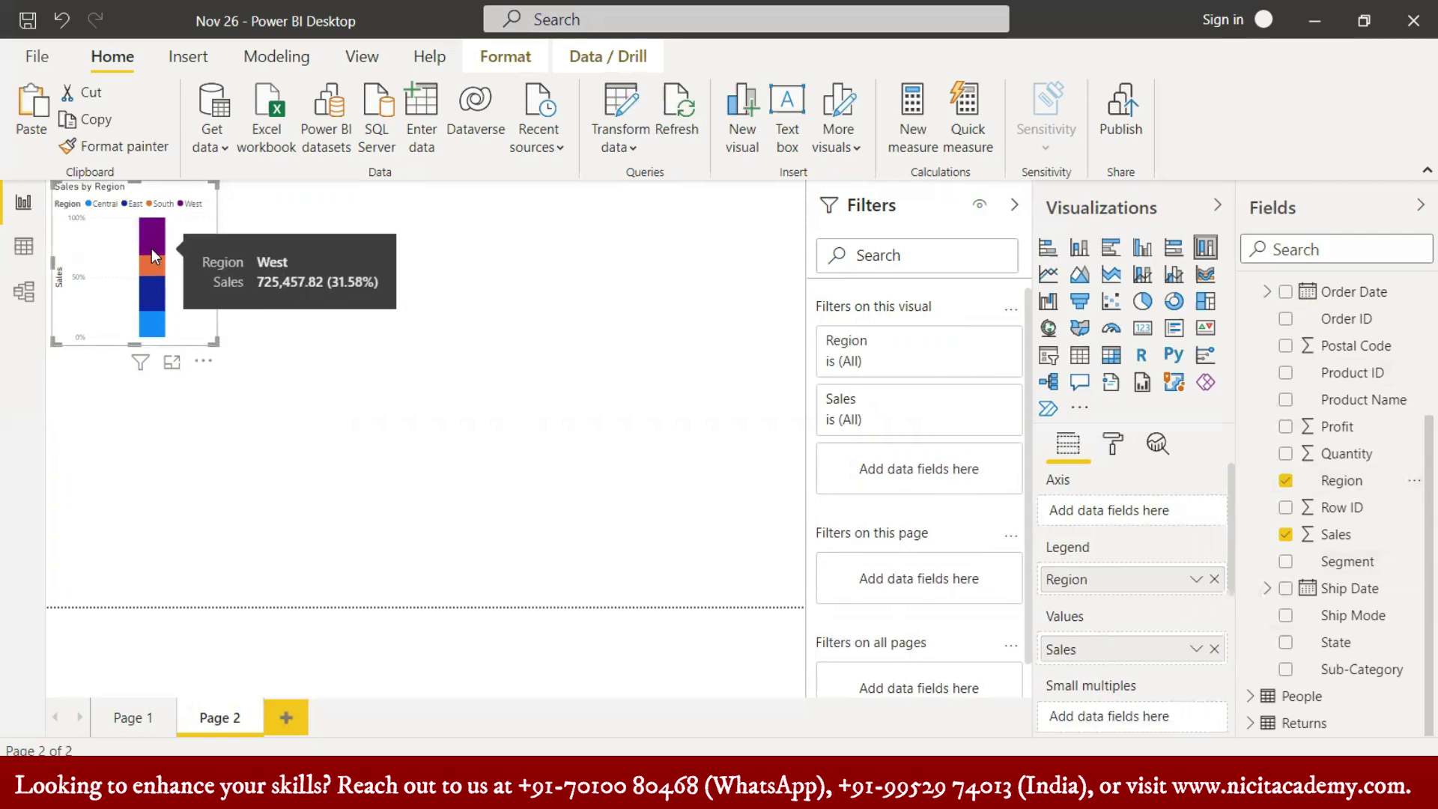
- Put only the Year level of the Order Date hierarchy on the chart's axis
scroll(1324, 491, "up", 2)
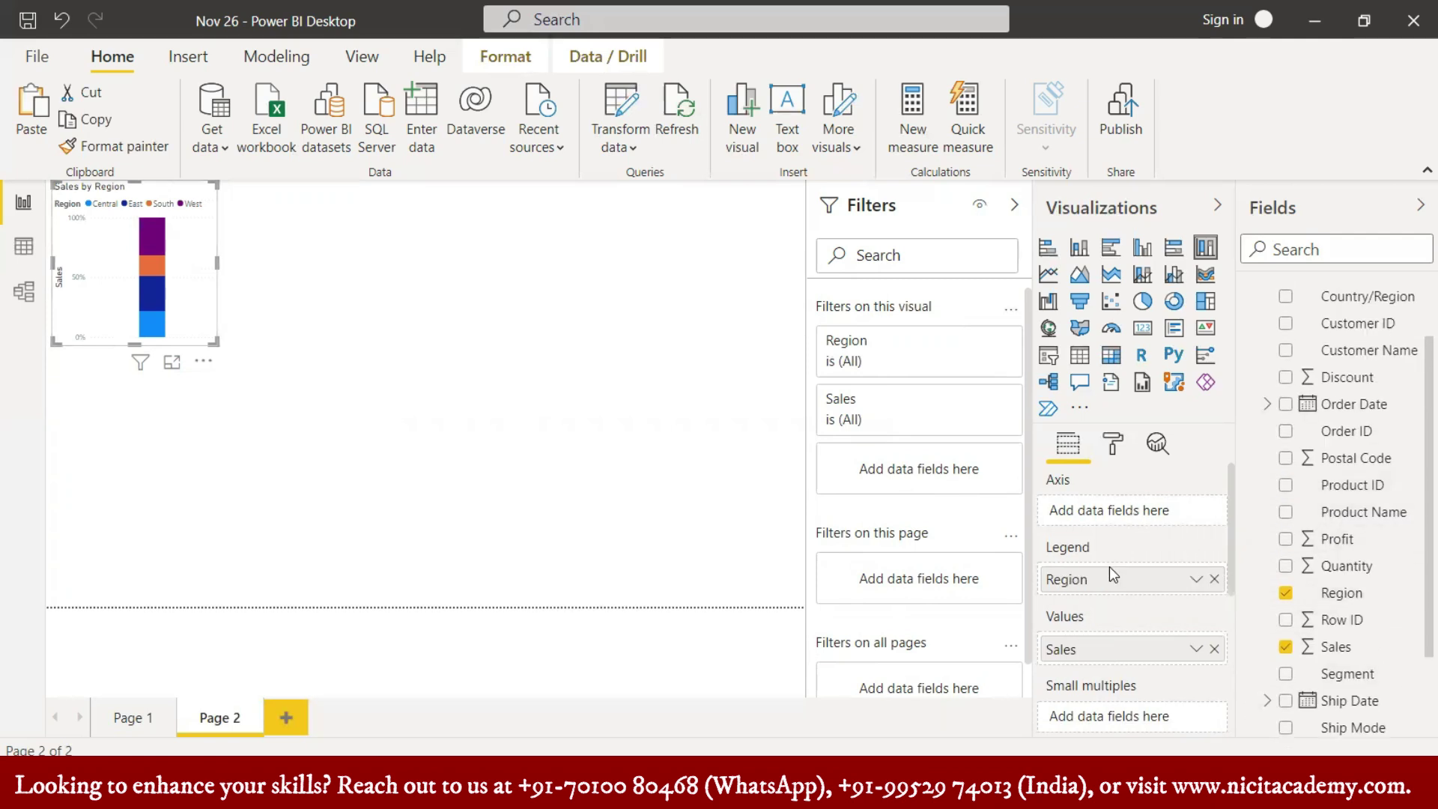
mouse_move(1102, 589)
left_mouse_down()
mouse_move(1108, 507)
mouse_move(1113, 584)
left_mouse_up()
scroll(1273, 556, "up", 2)
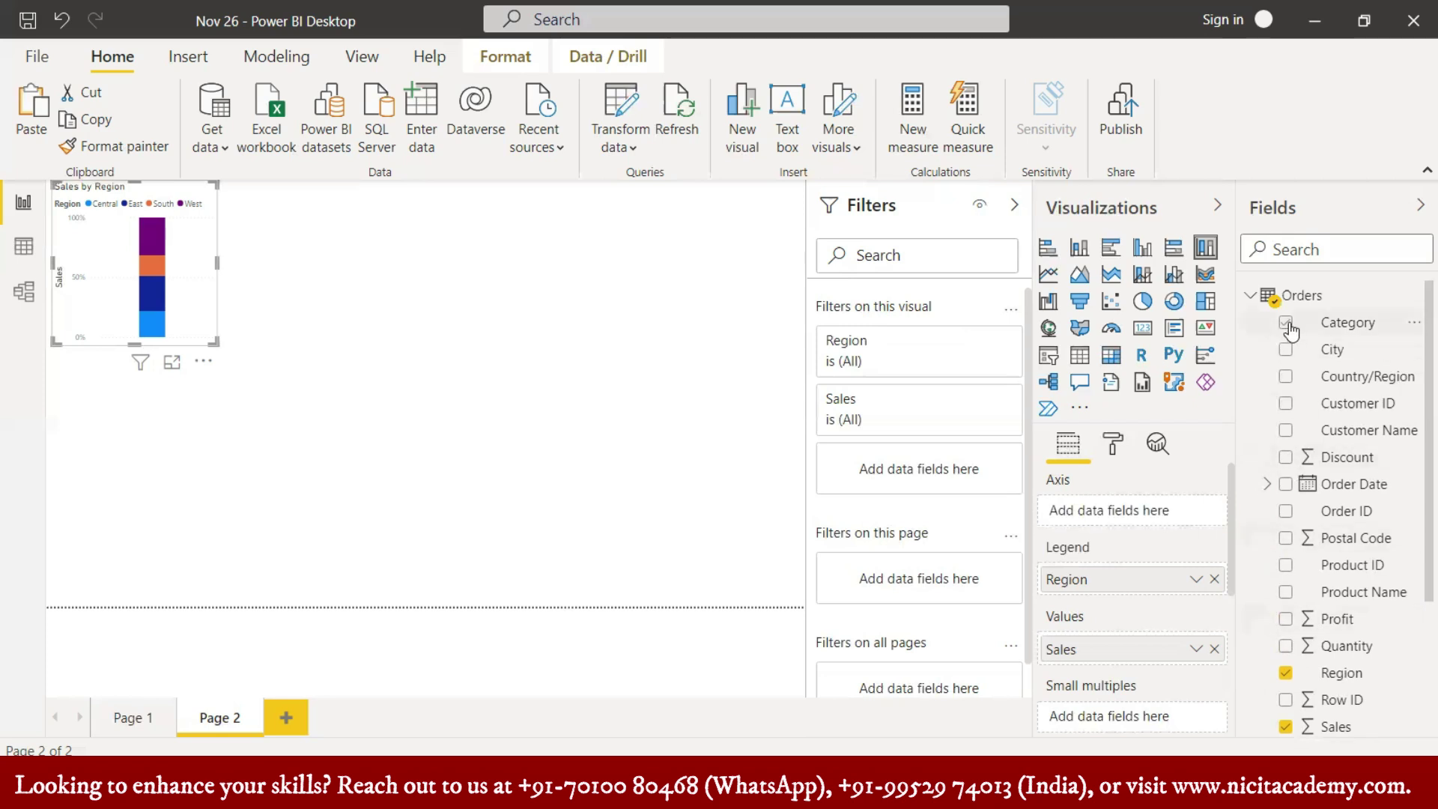
left_click(1268, 486)
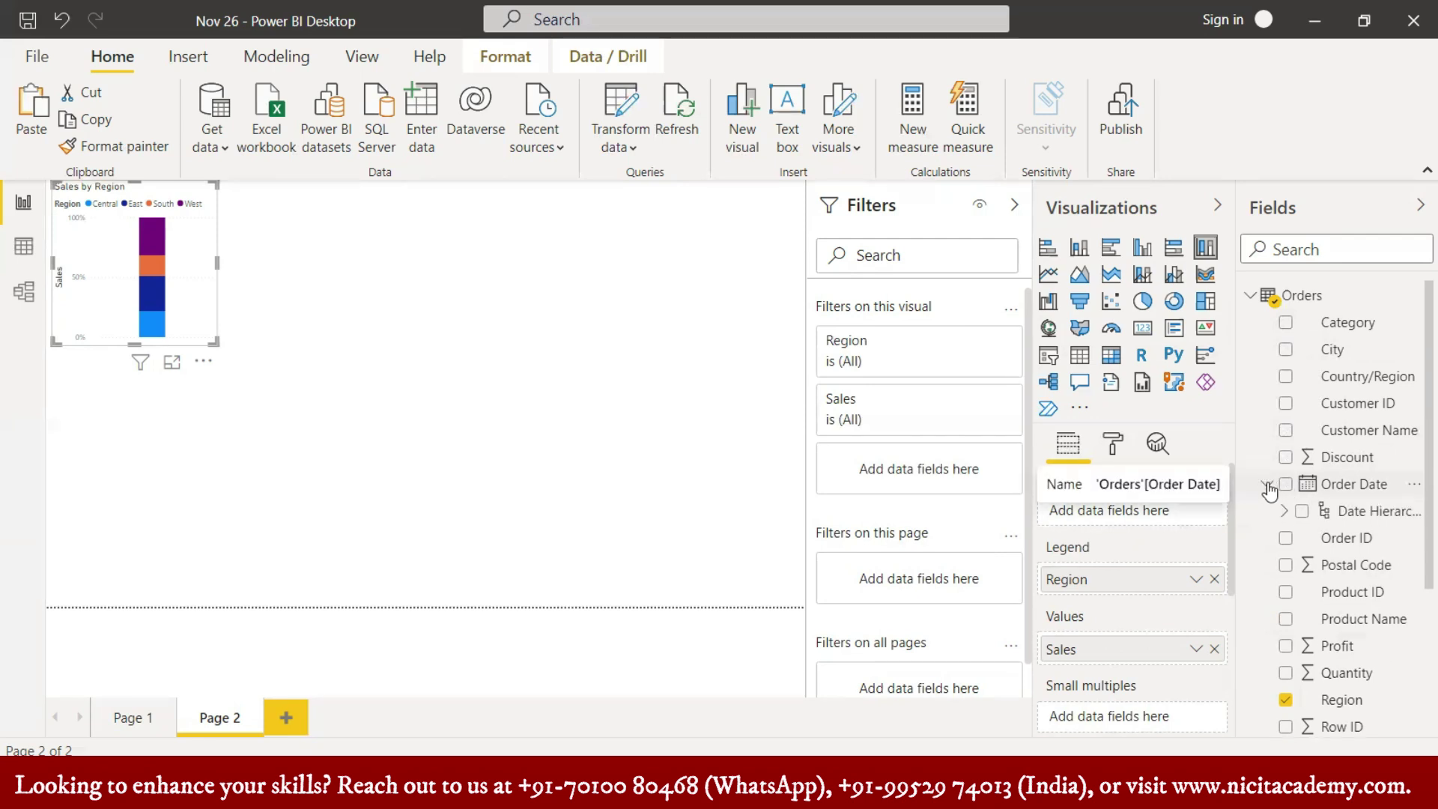
left_click(1284, 512)
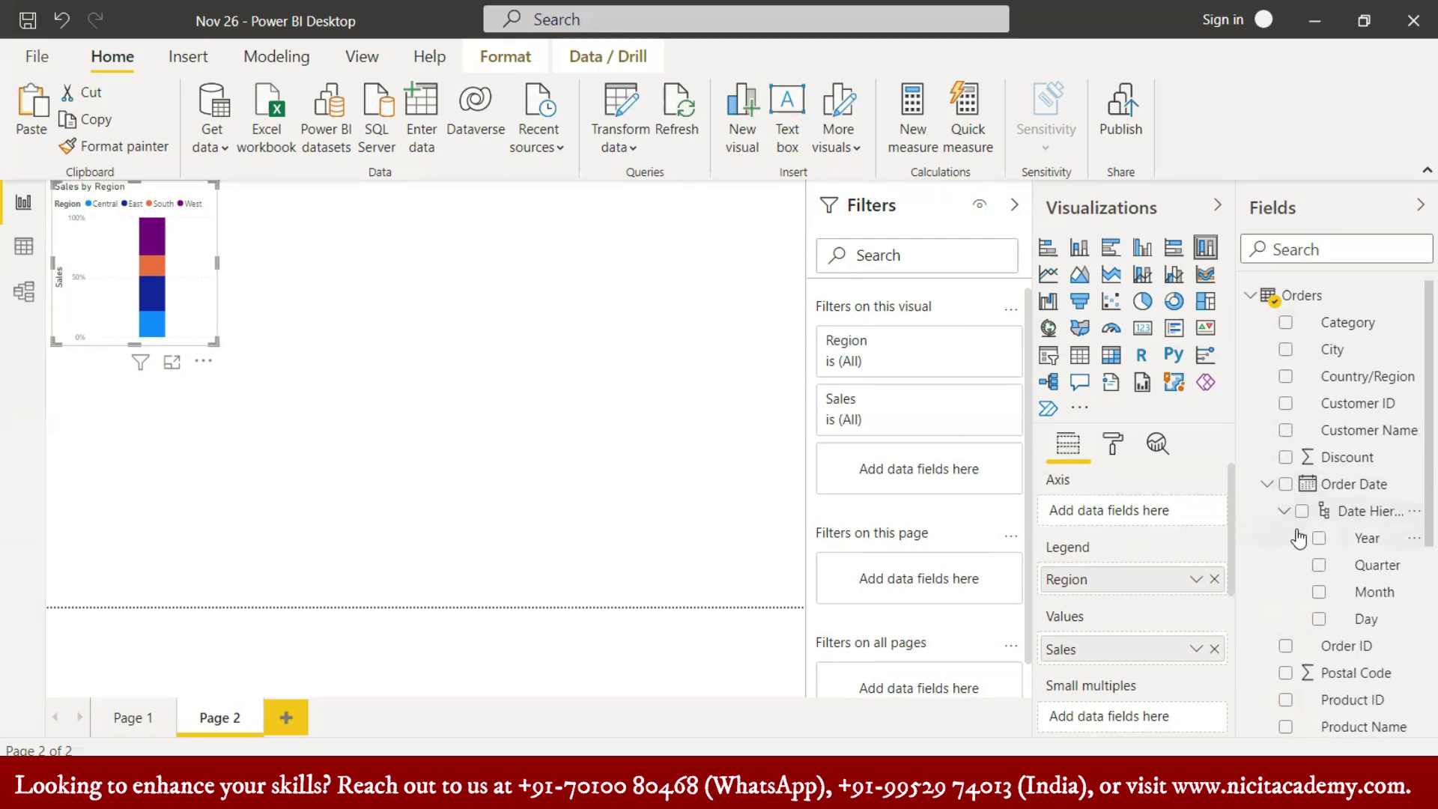
left_click_drag(1341, 541, 1142, 514)
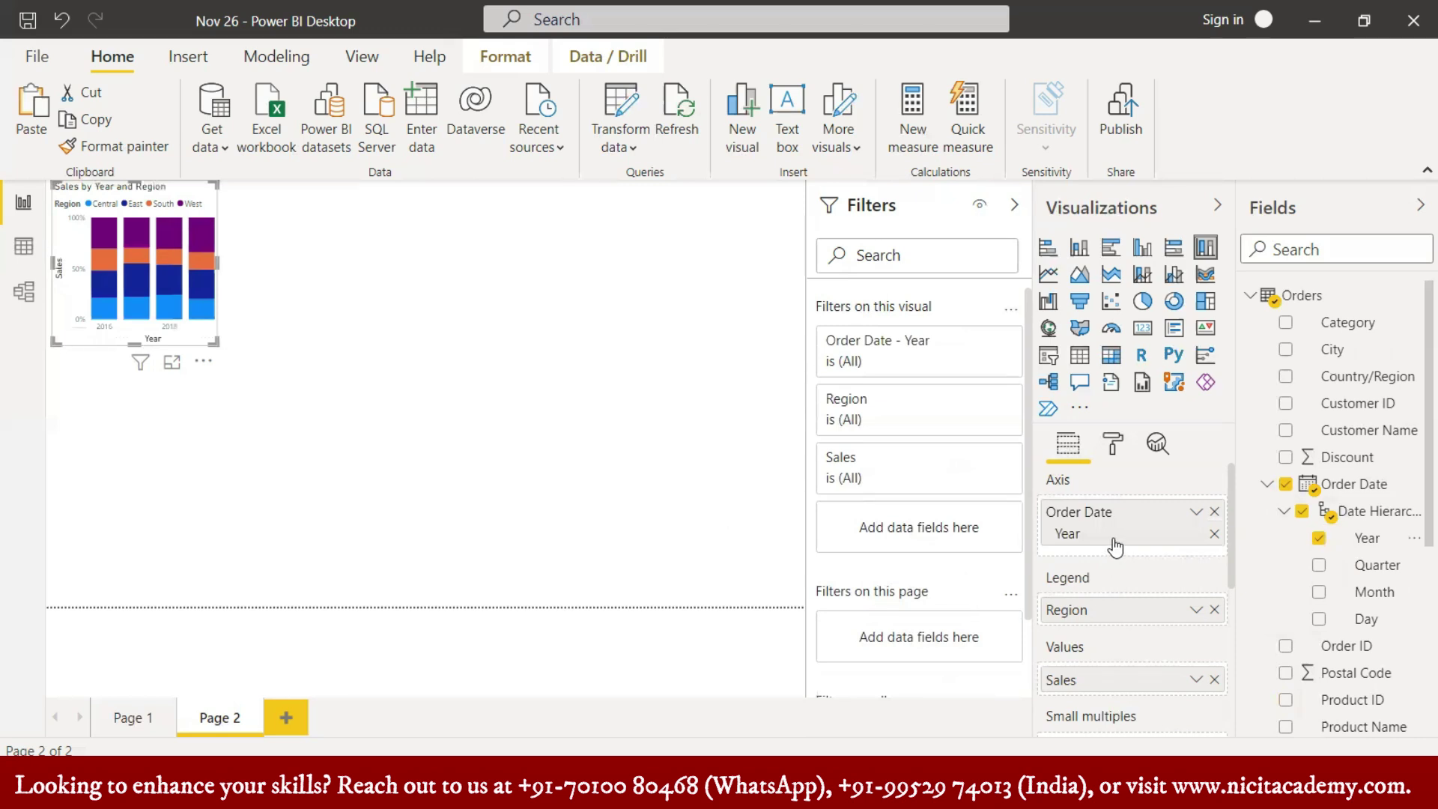
- Replace Year on the axis with the full Order Date hierarchy and enlarge the chart on the page
left_click(1319, 538)
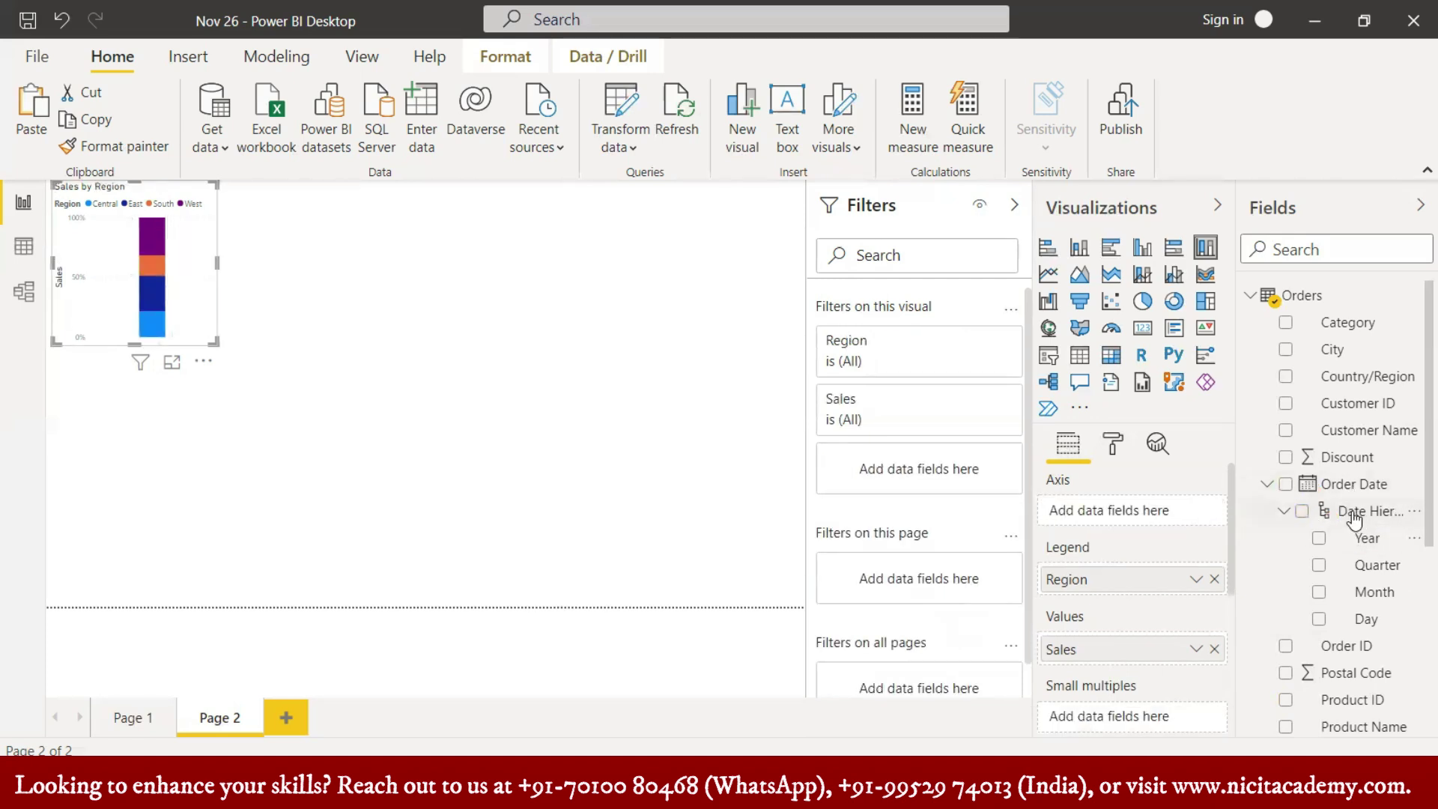
left_click_drag(1356, 516, 1142, 512)
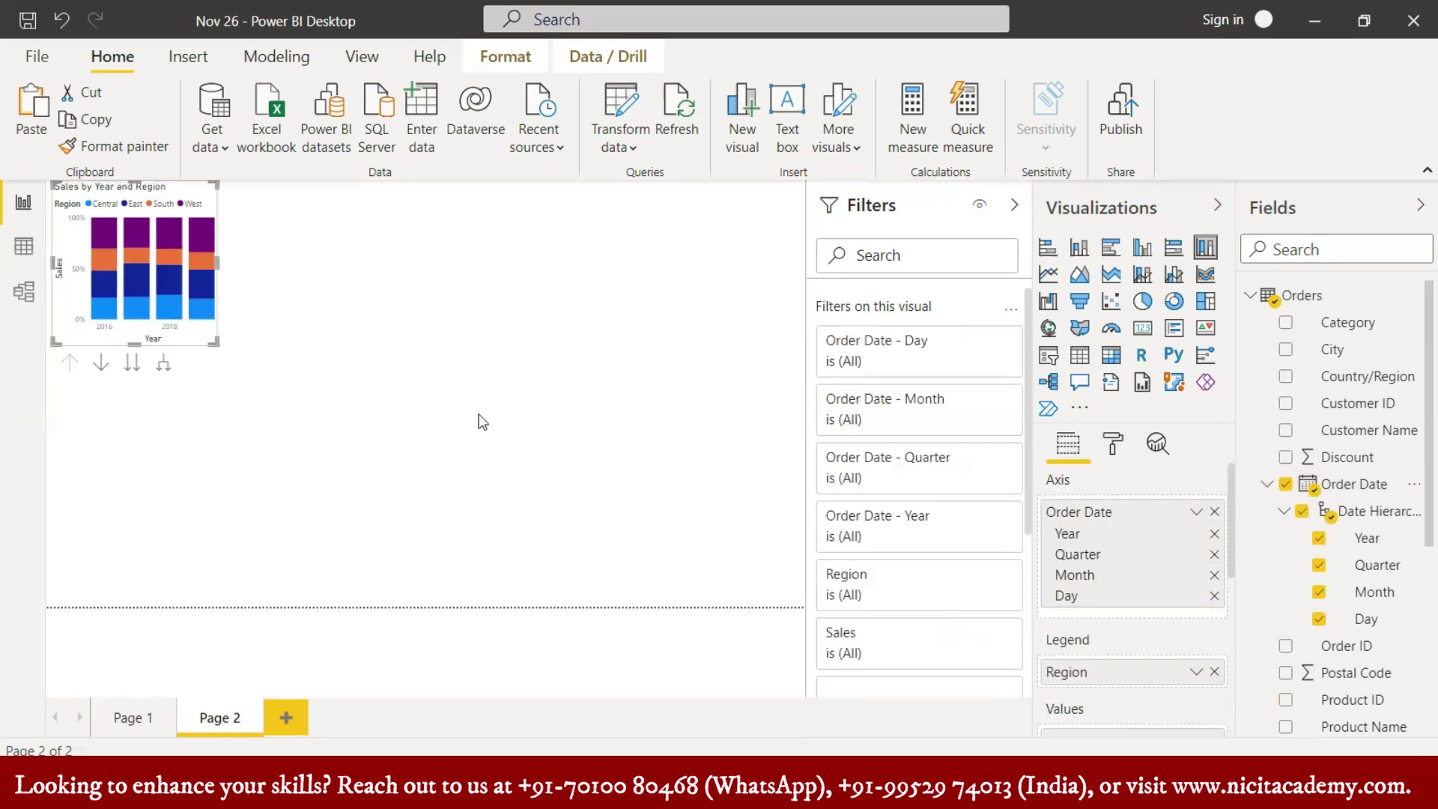
left_click_drag(215, 341, 504, 509)
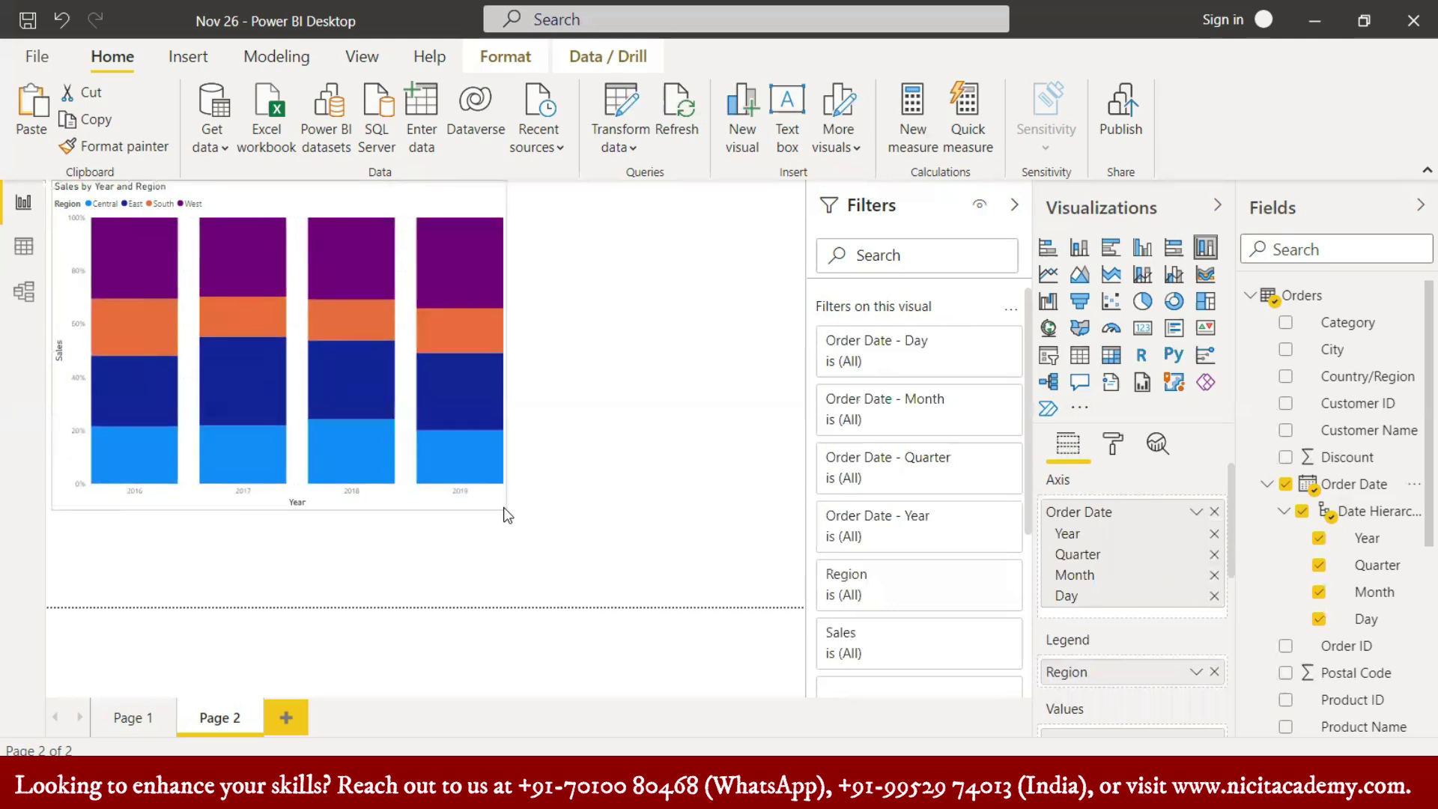
mouse_move(474, 267)
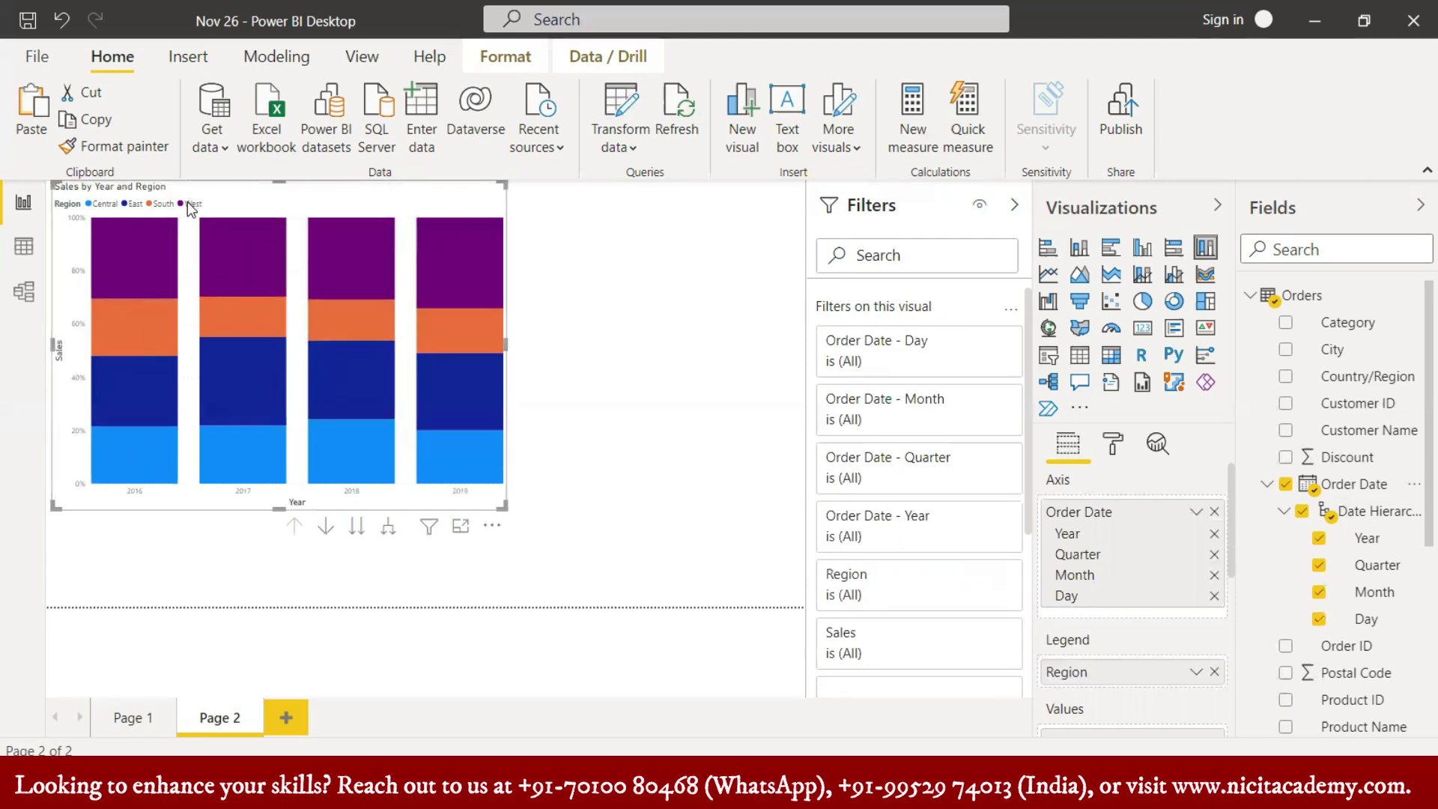
mouse_move(478, 458)
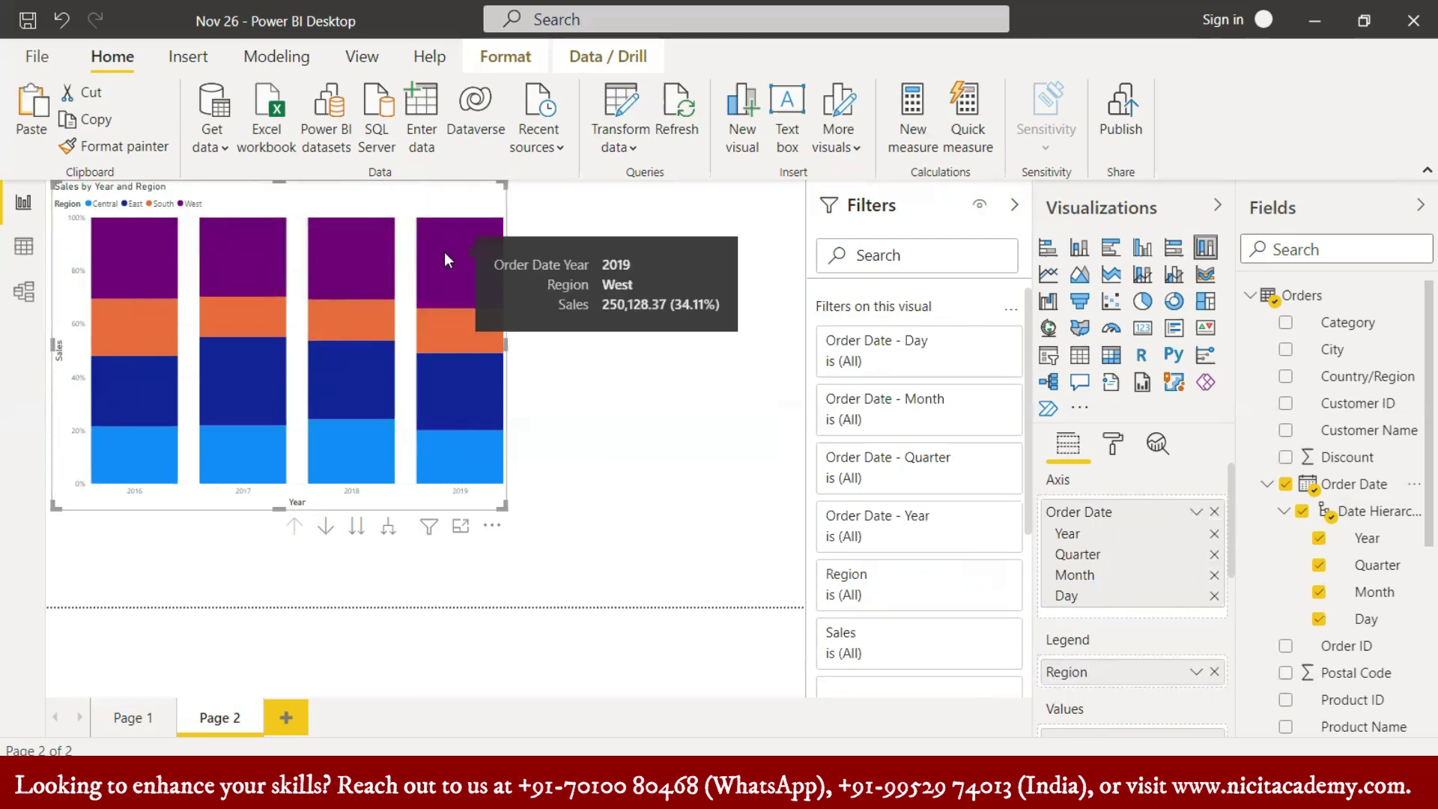
- Remove the Quarter, Month and Day levels from the chart's axis, keeping only Year
scroll(1194, 637, "down", 4)
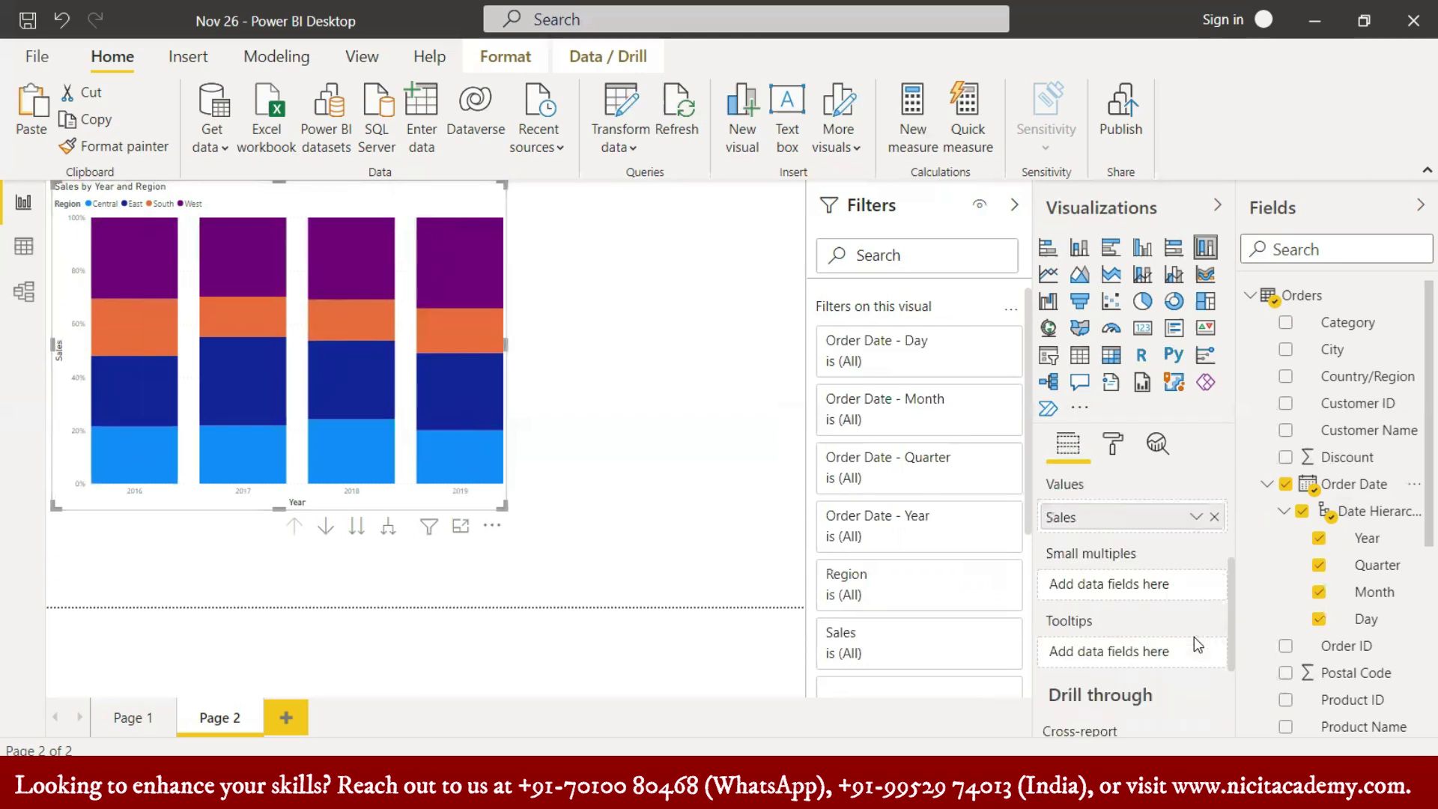
scroll(1194, 637, "up", 3)
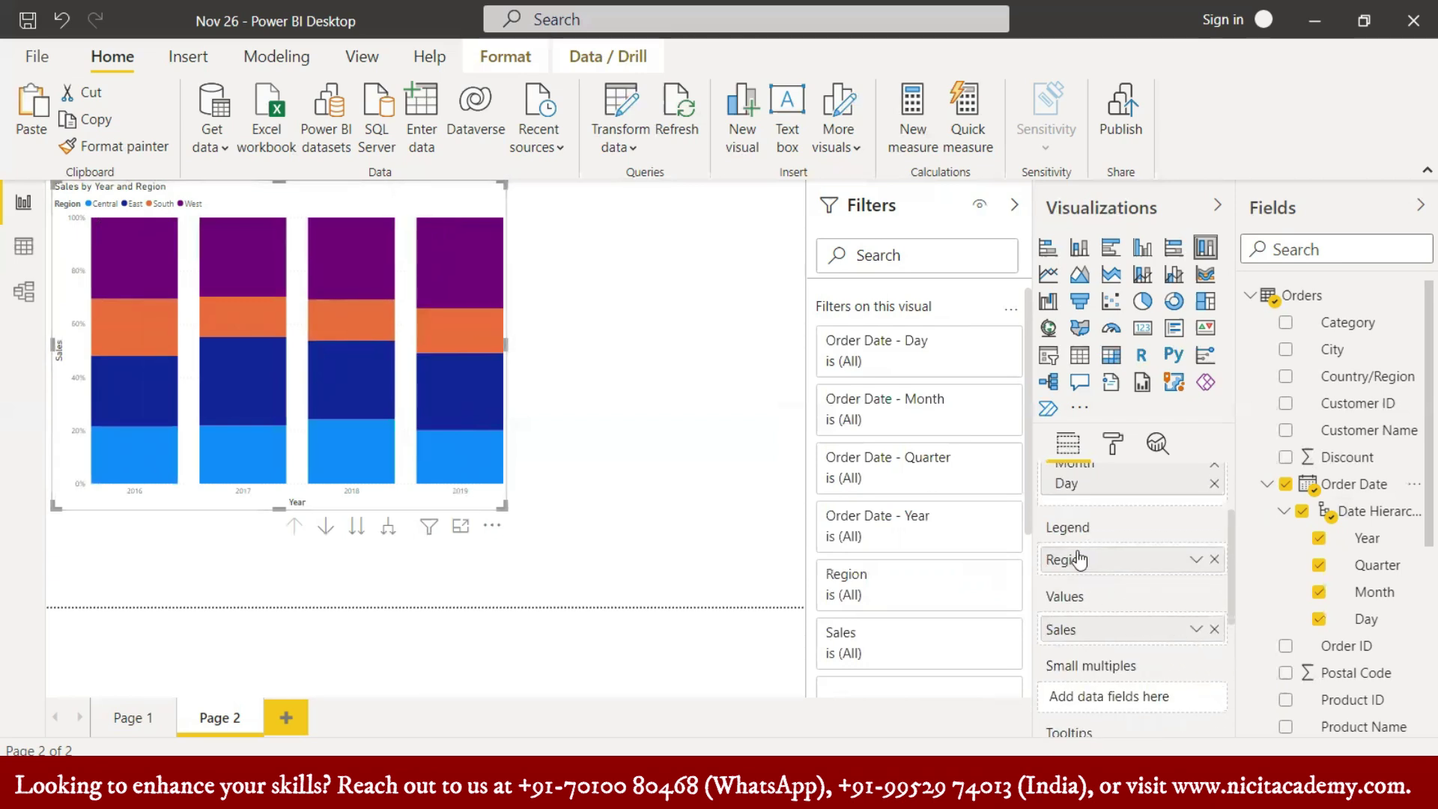
scroll(1079, 559, "up", 2)
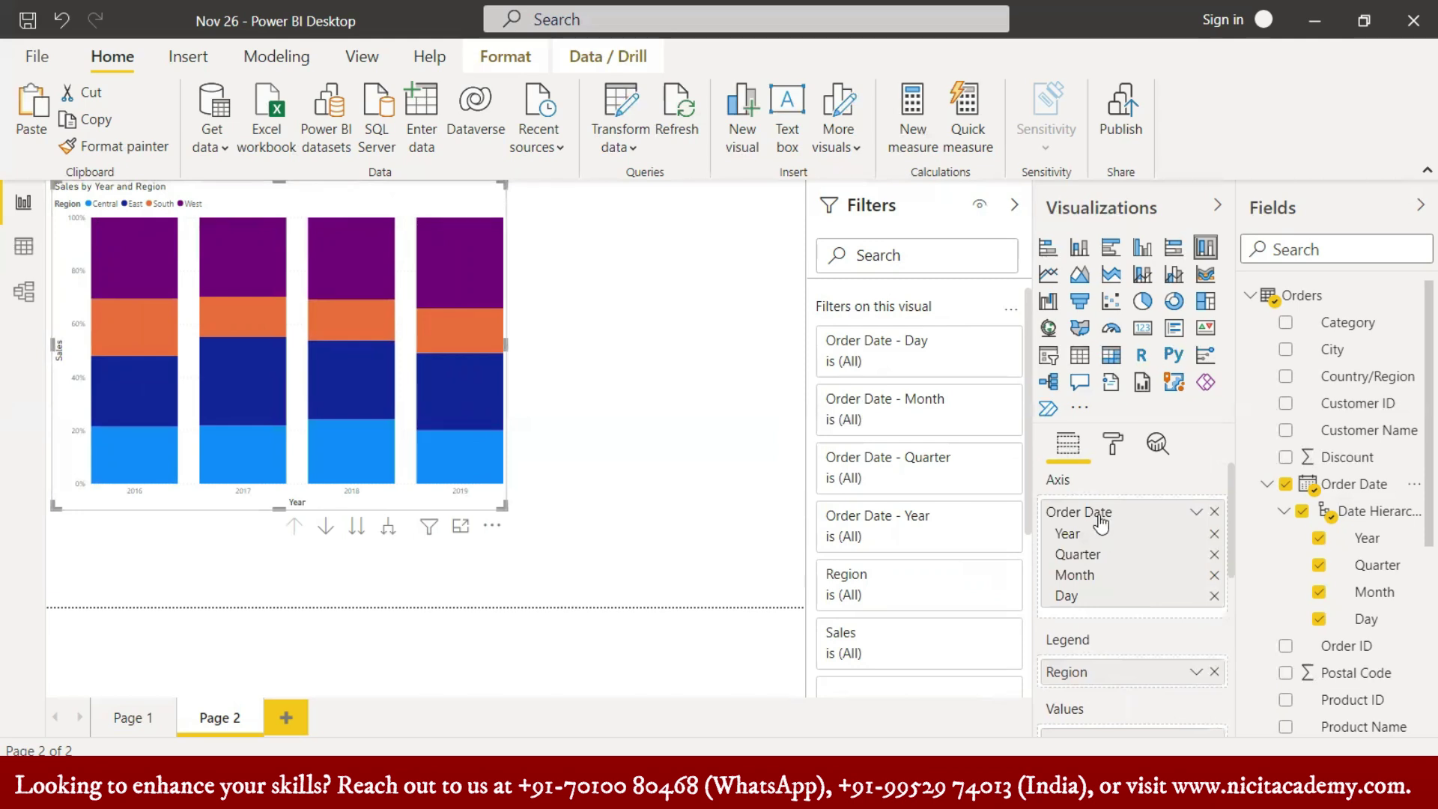
left_click(1214, 555)
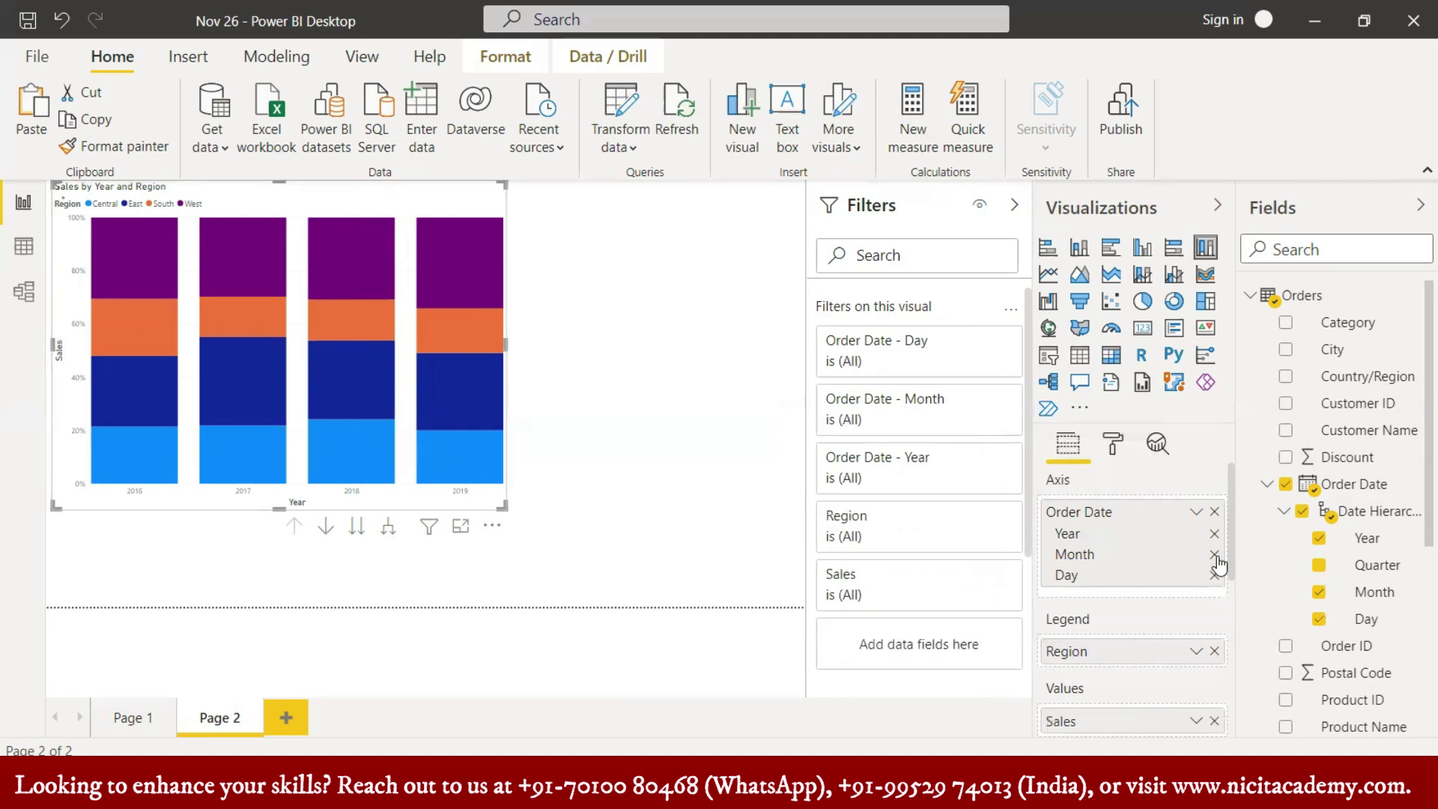
left_click(1215, 554)
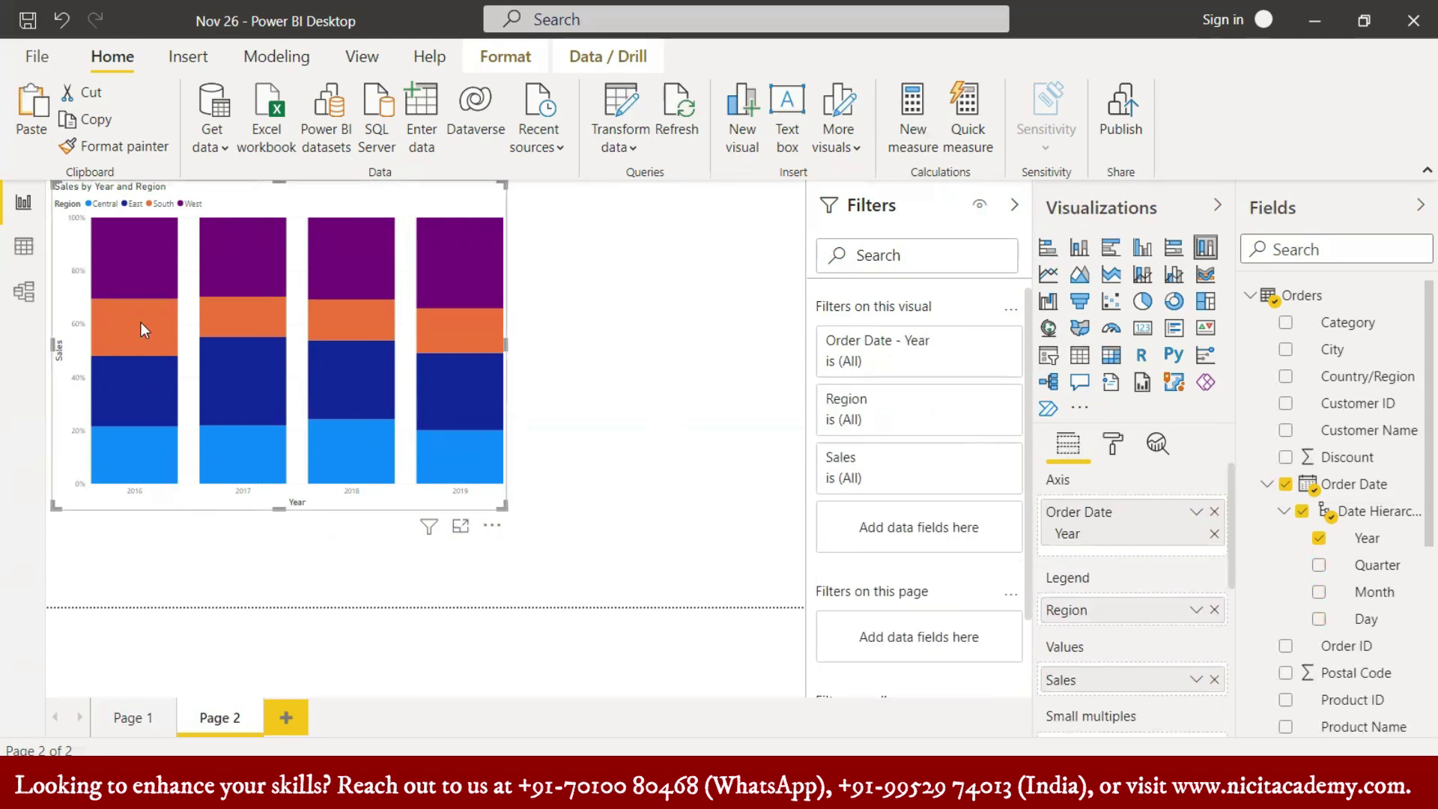
- Examine the regions' sales shares in the 2016 column and review the fields assigned to the chart
mouse_move(121, 447)
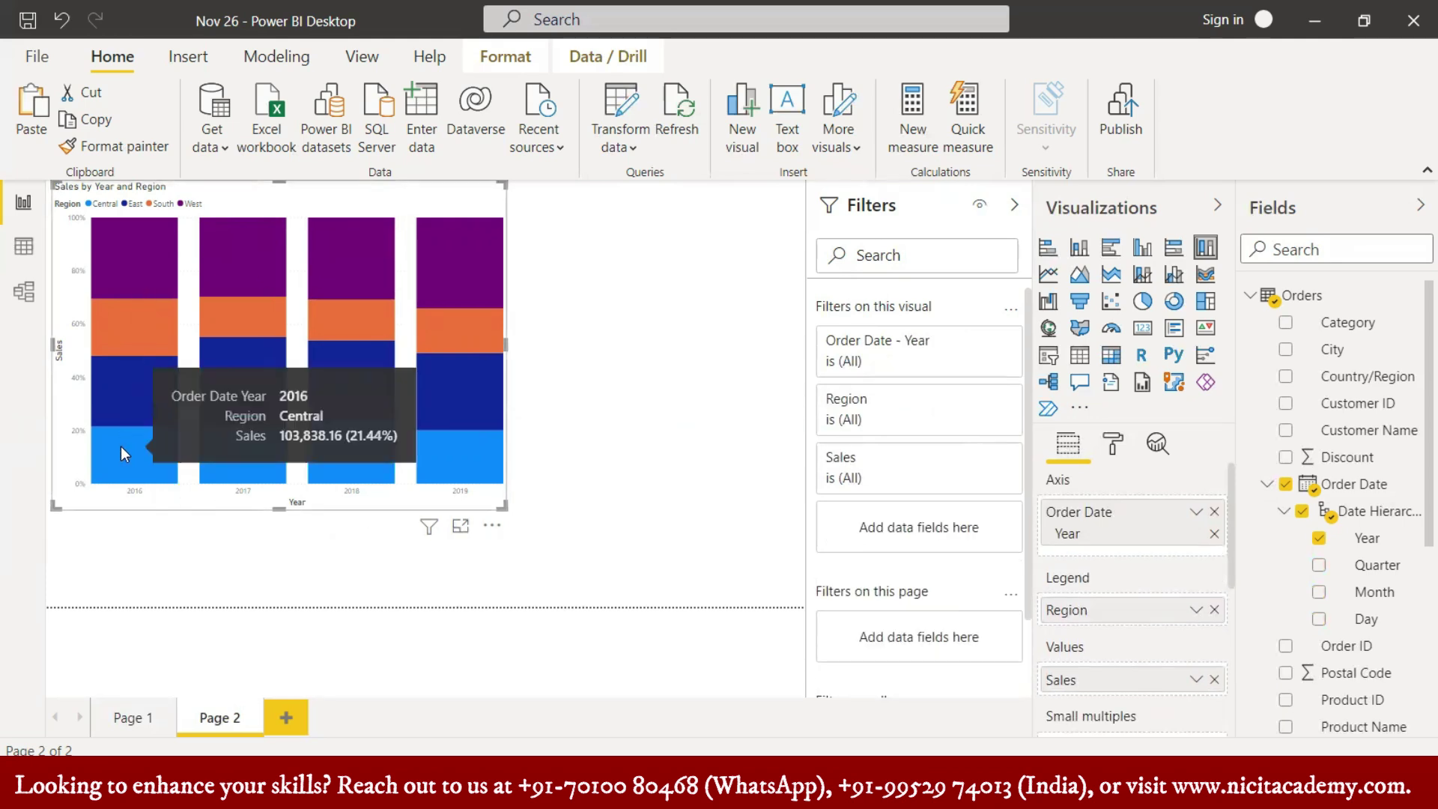
mouse_move(131, 274)
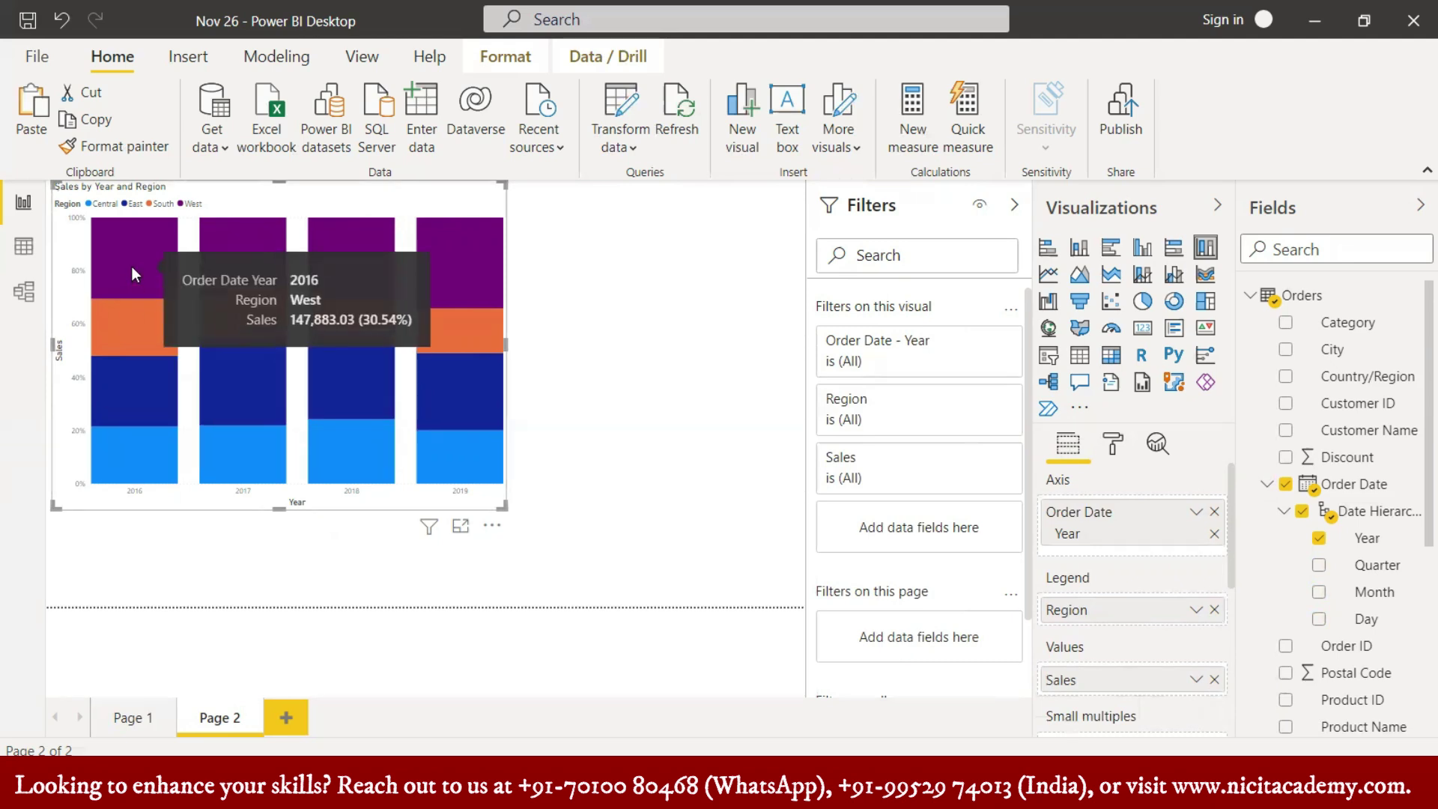
scroll(1131, 577, "down", 2)
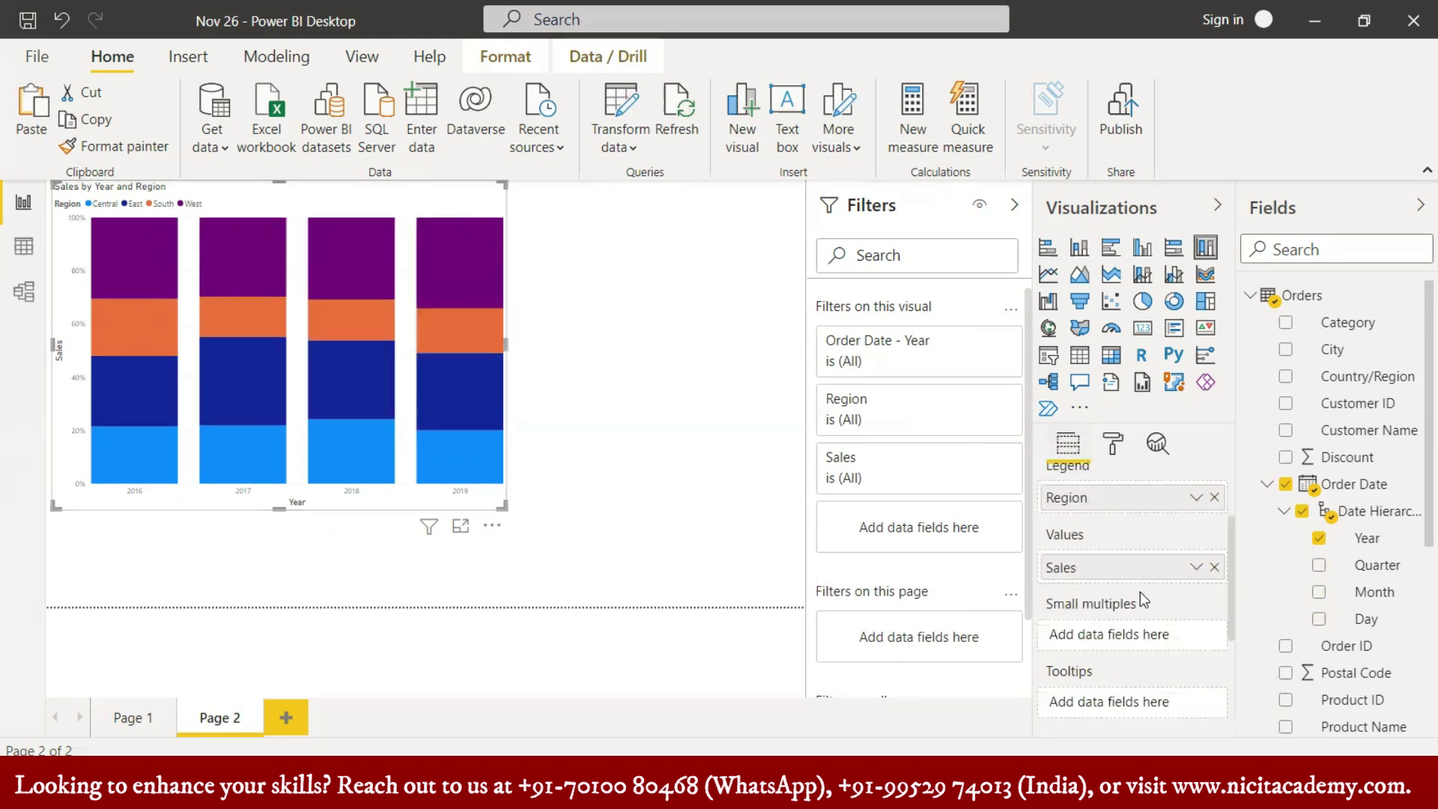
scroll(1141, 598, "down", 3)
scroll(1144, 601, "up", 5)
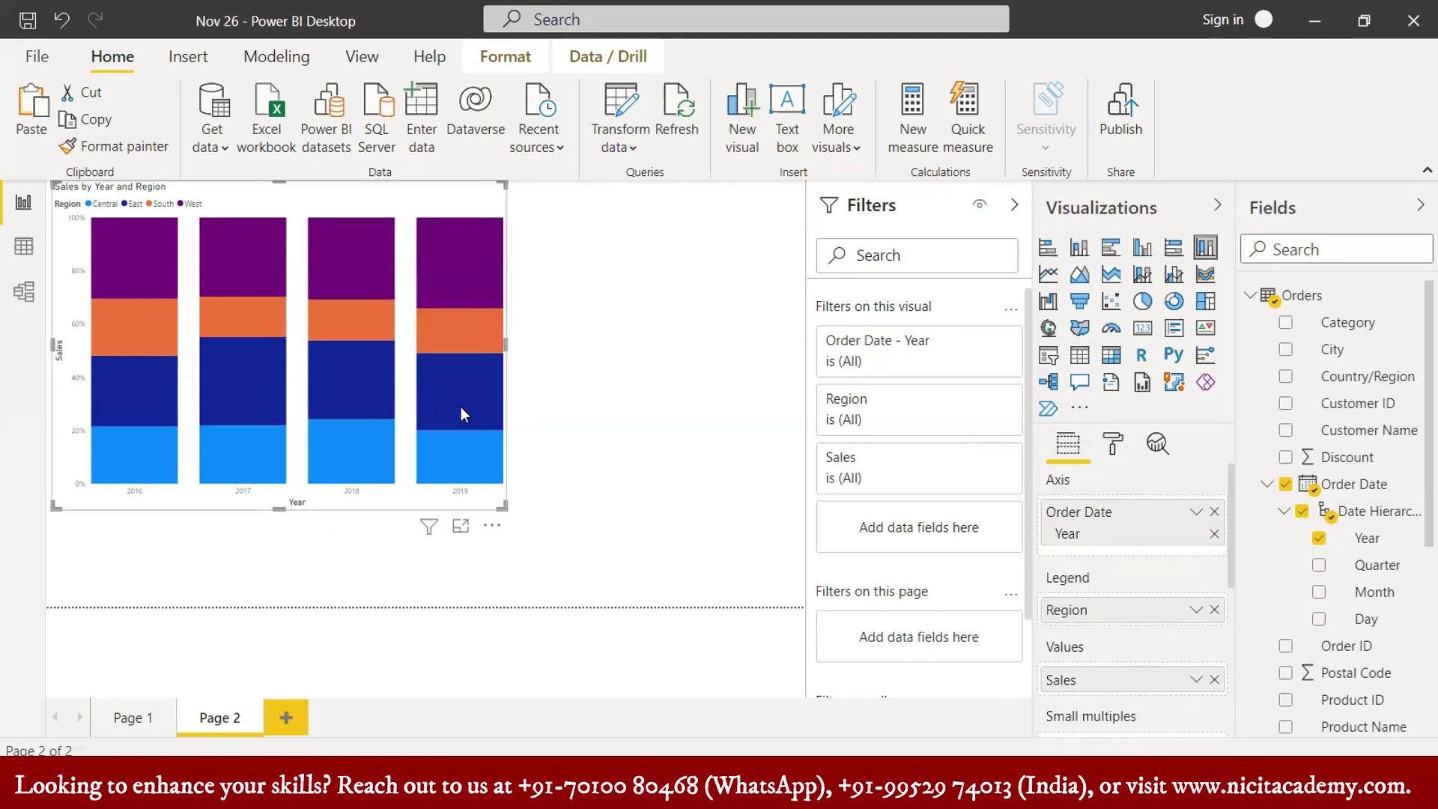
mouse_move(147, 471)
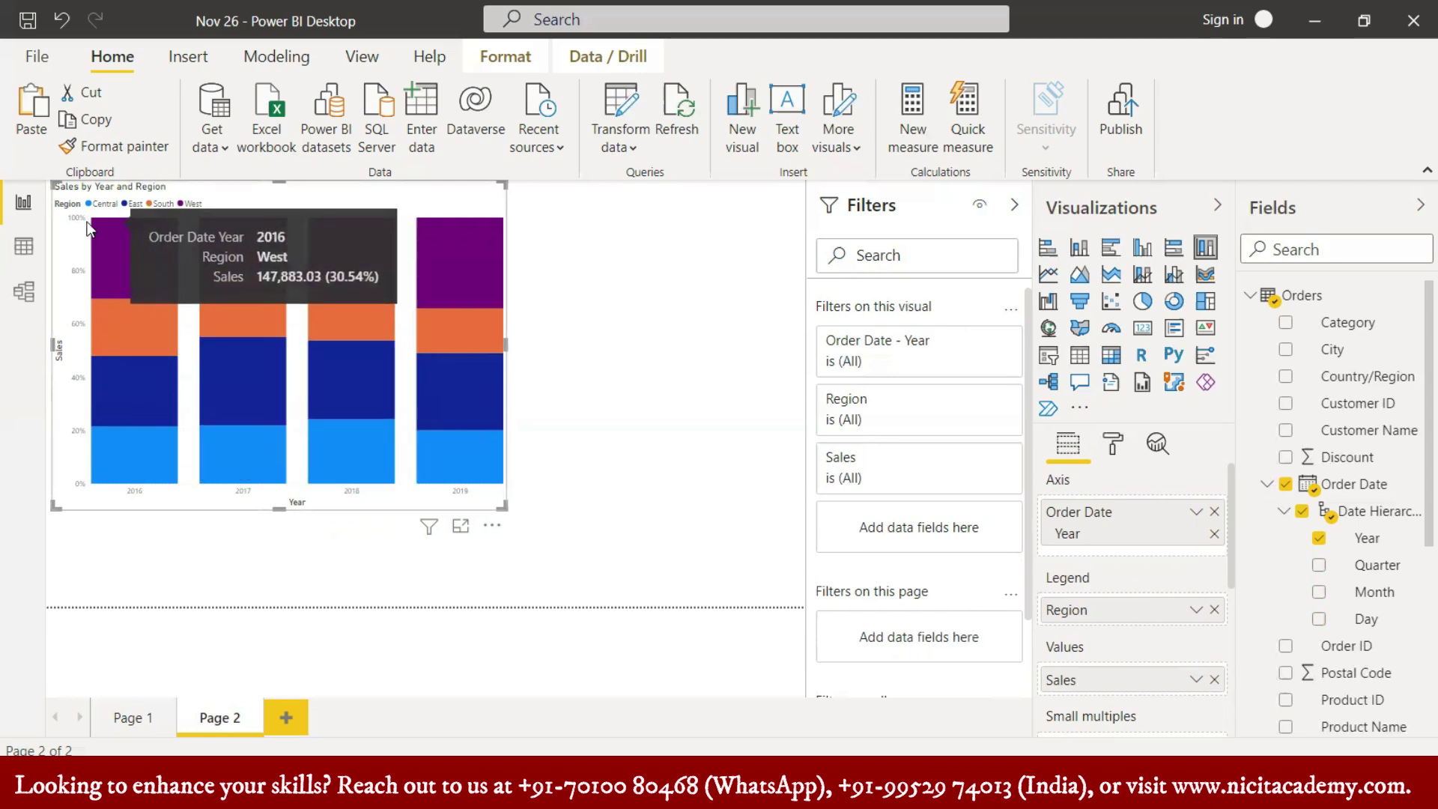
scroll(1168, 713, "down", 5)
scroll(1151, 614, "up", 5)
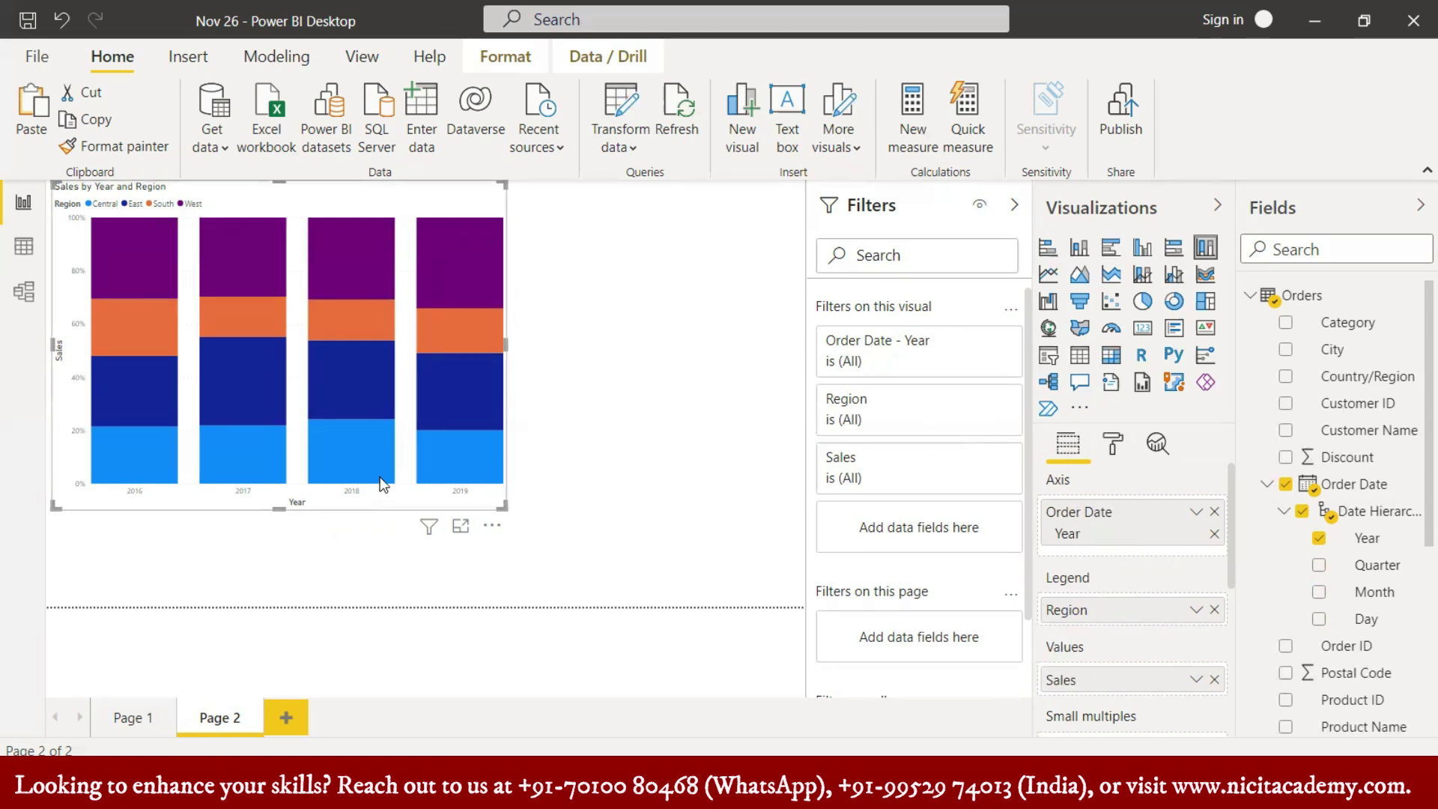
- Review the aggregation options for Sales and compare the regions' sales shares across the yearly columns
scroll(1147, 610, "down", 3)
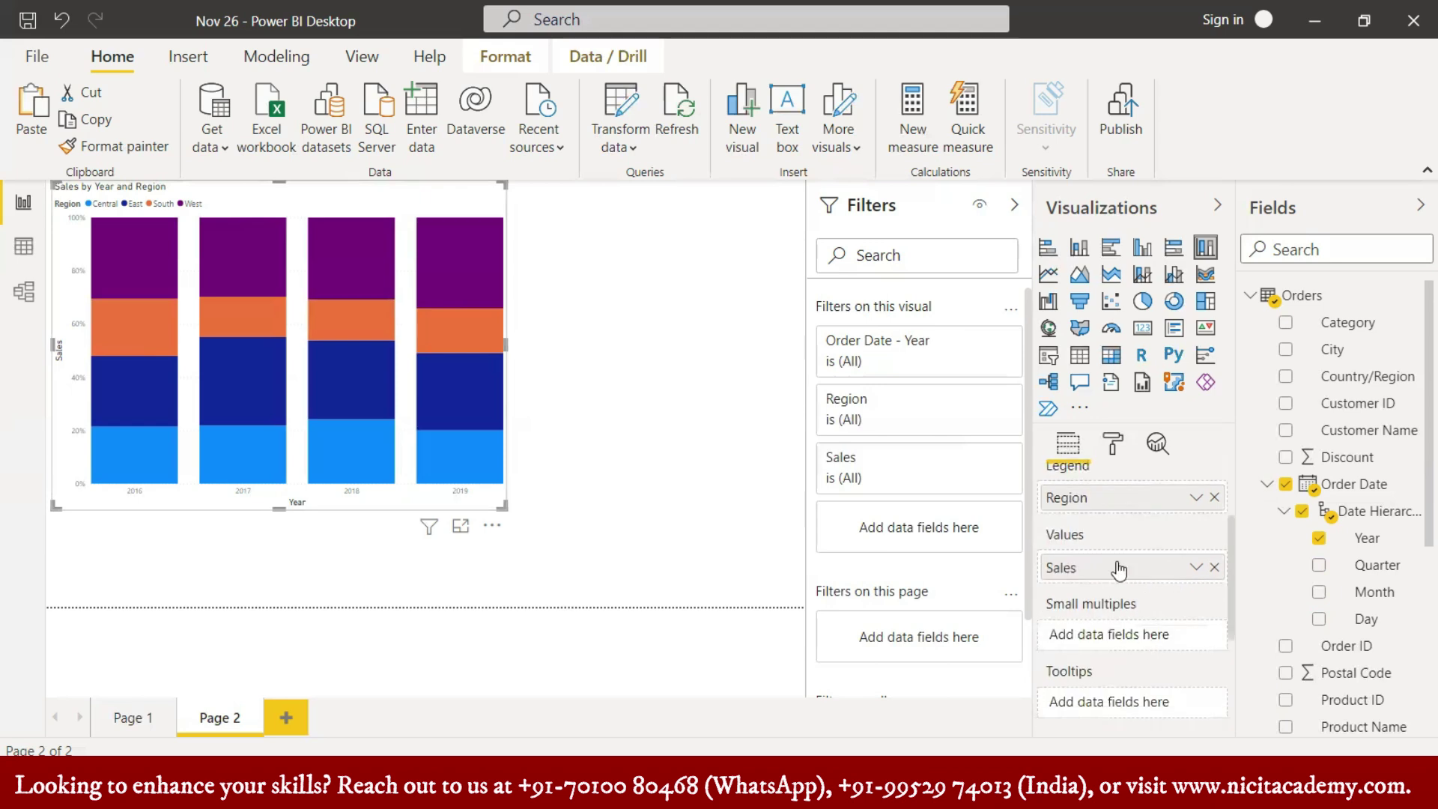
left_click(1195, 566)
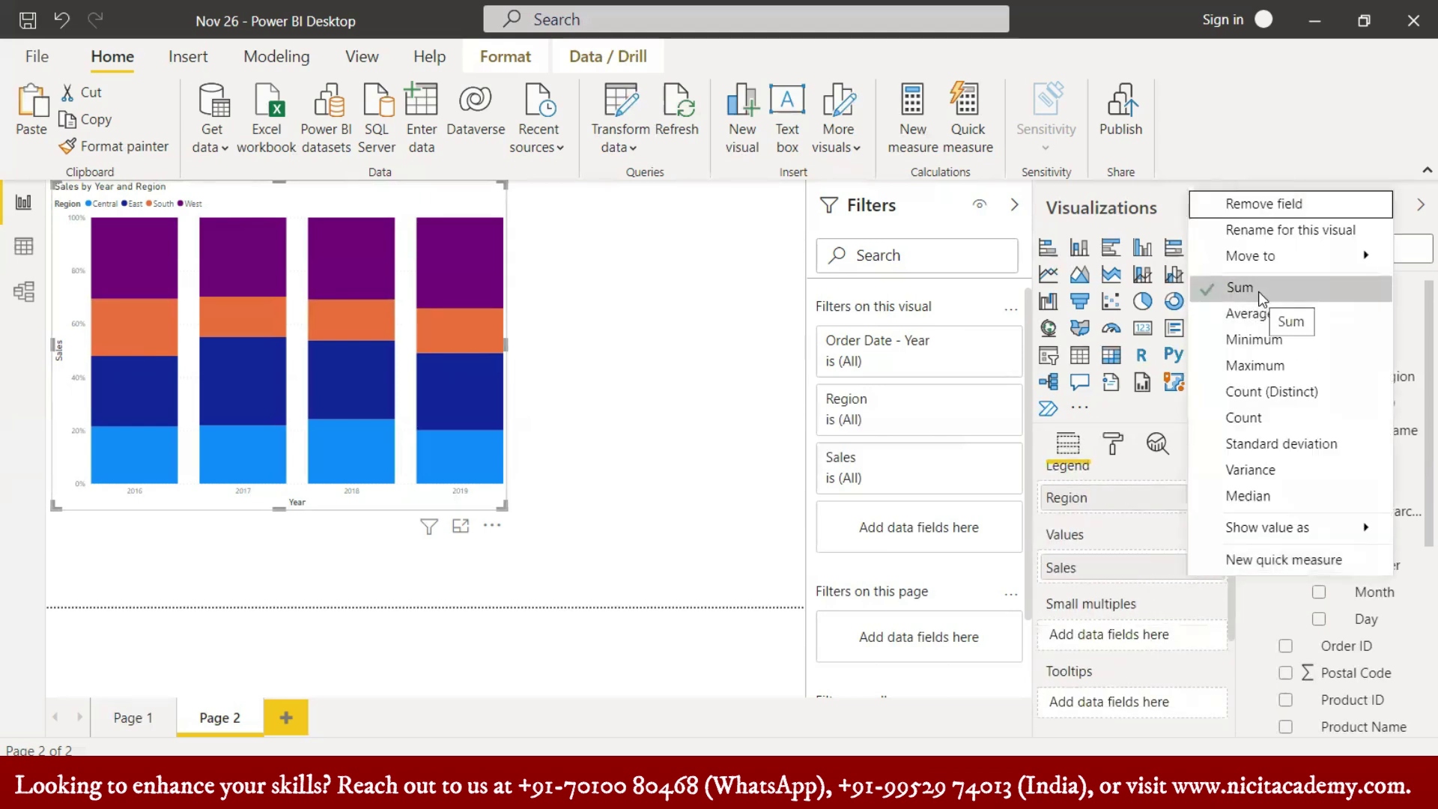
mouse_move(1284, 536)
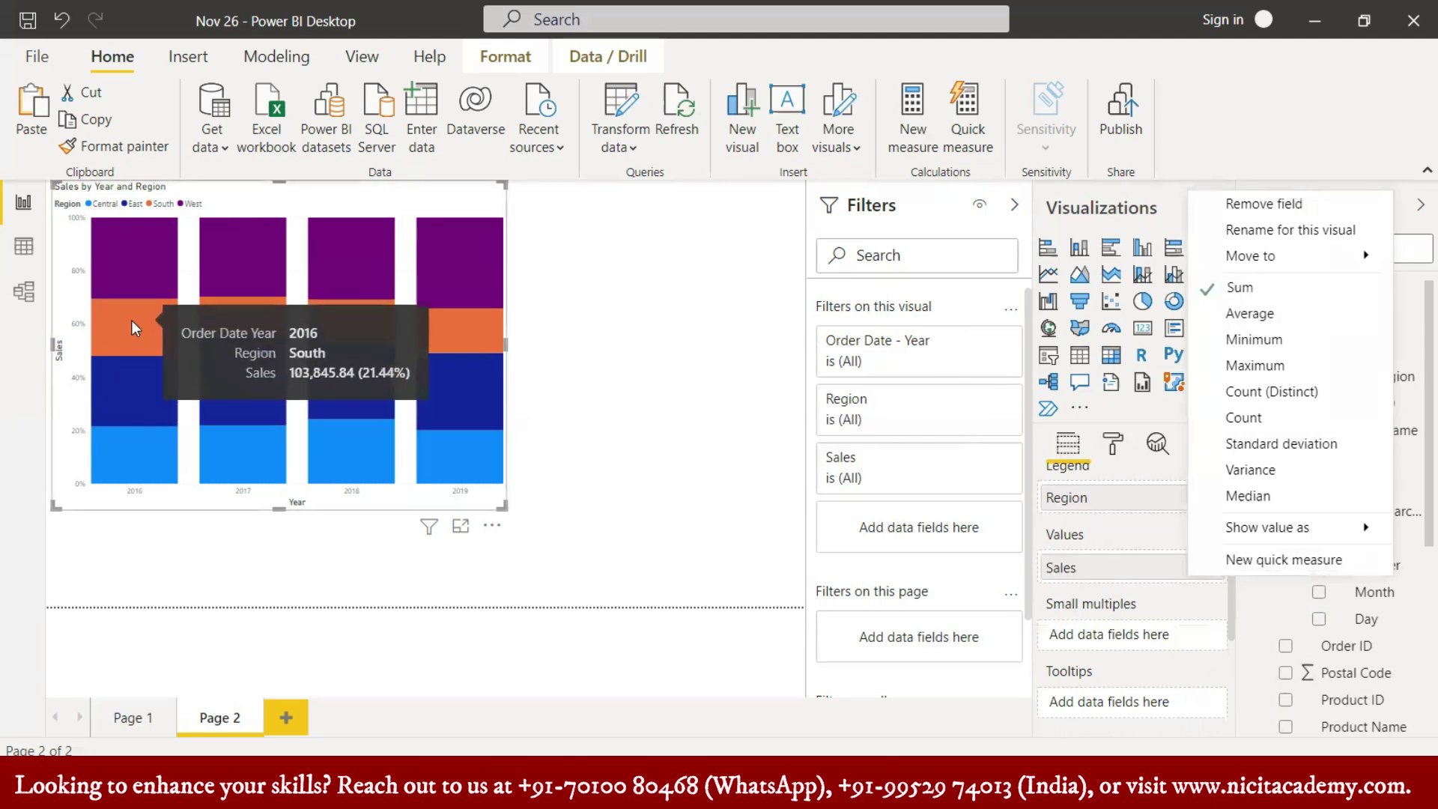
mouse_move(117, 324)
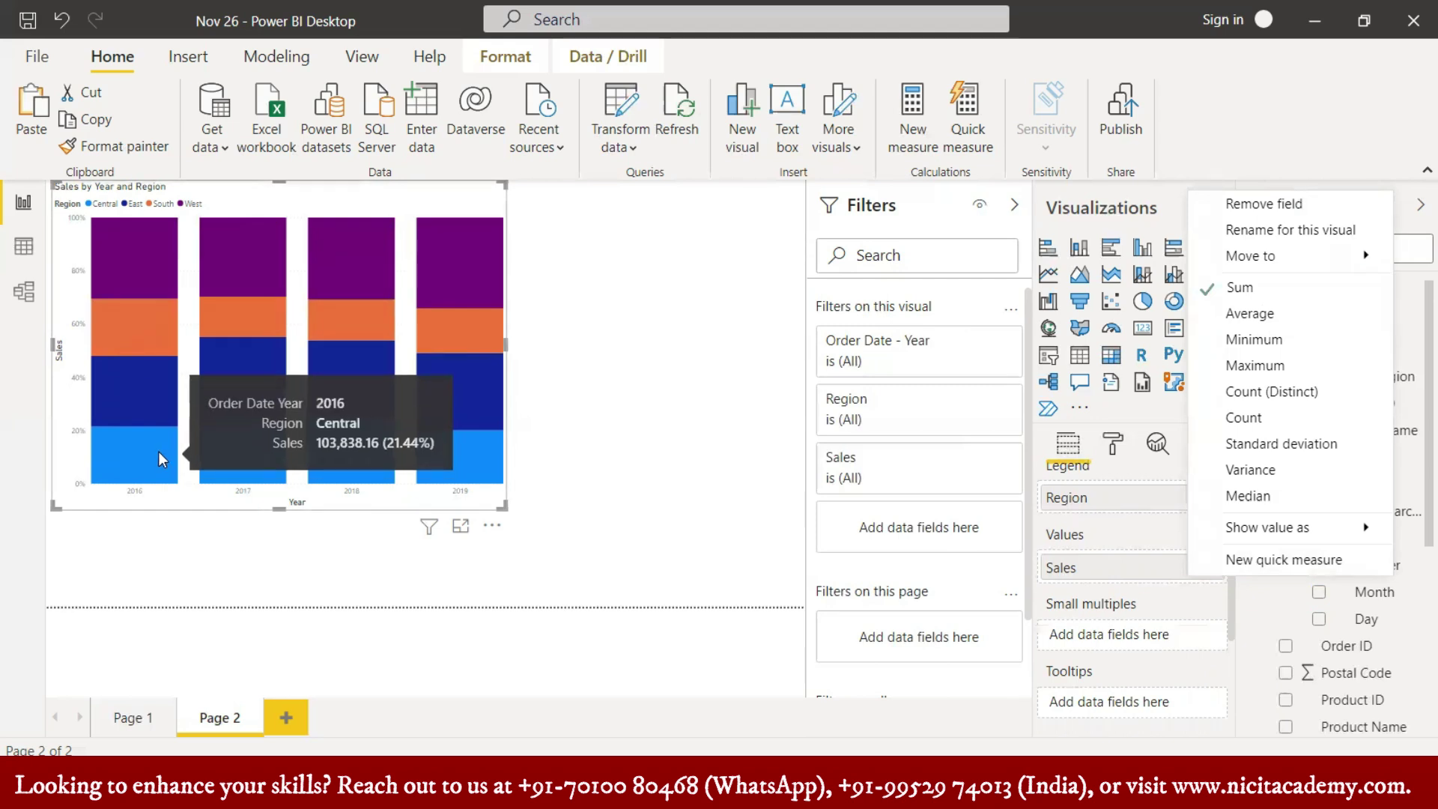
mouse_move(160, 391)
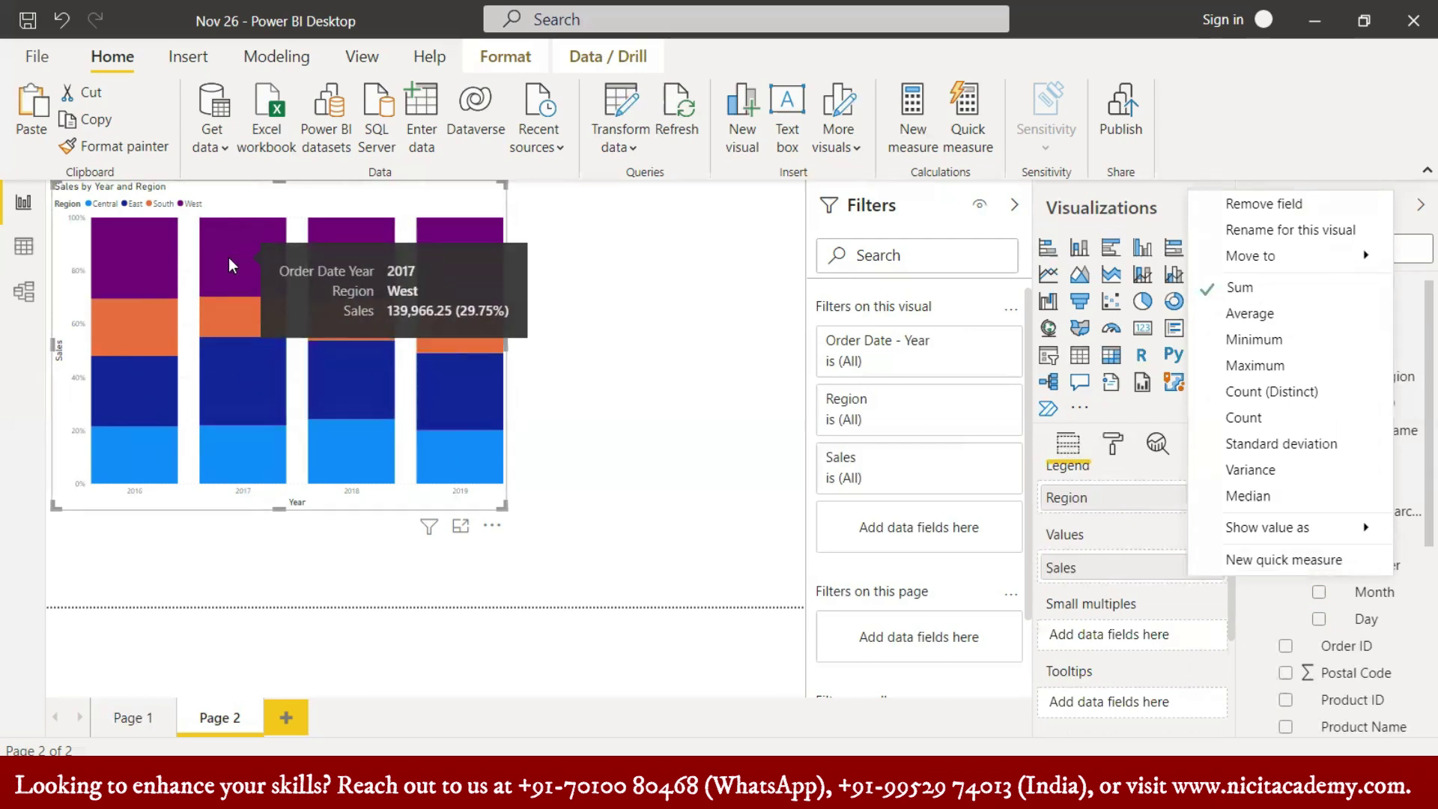
mouse_move(236, 321)
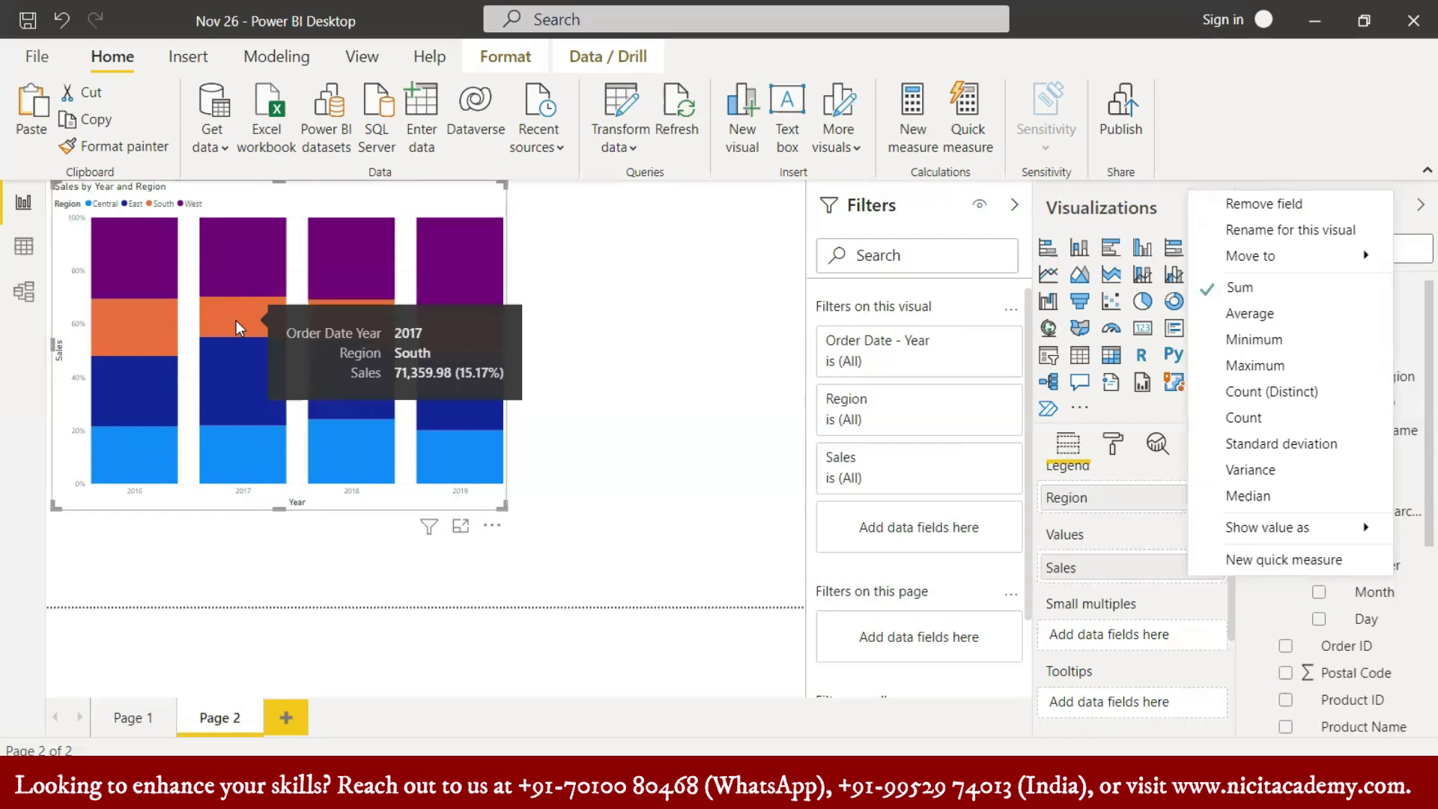
mouse_move(246, 445)
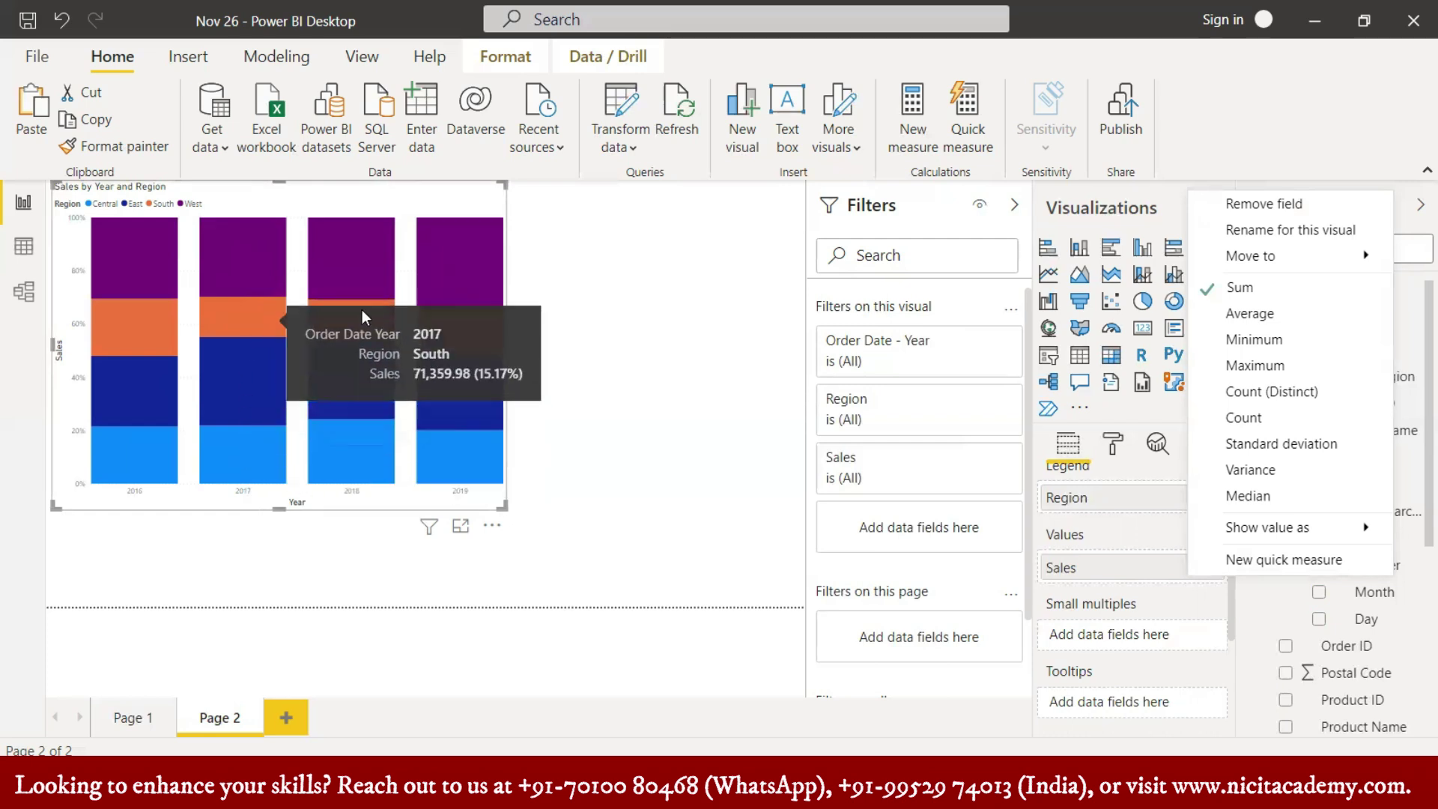
mouse_move(454, 372)
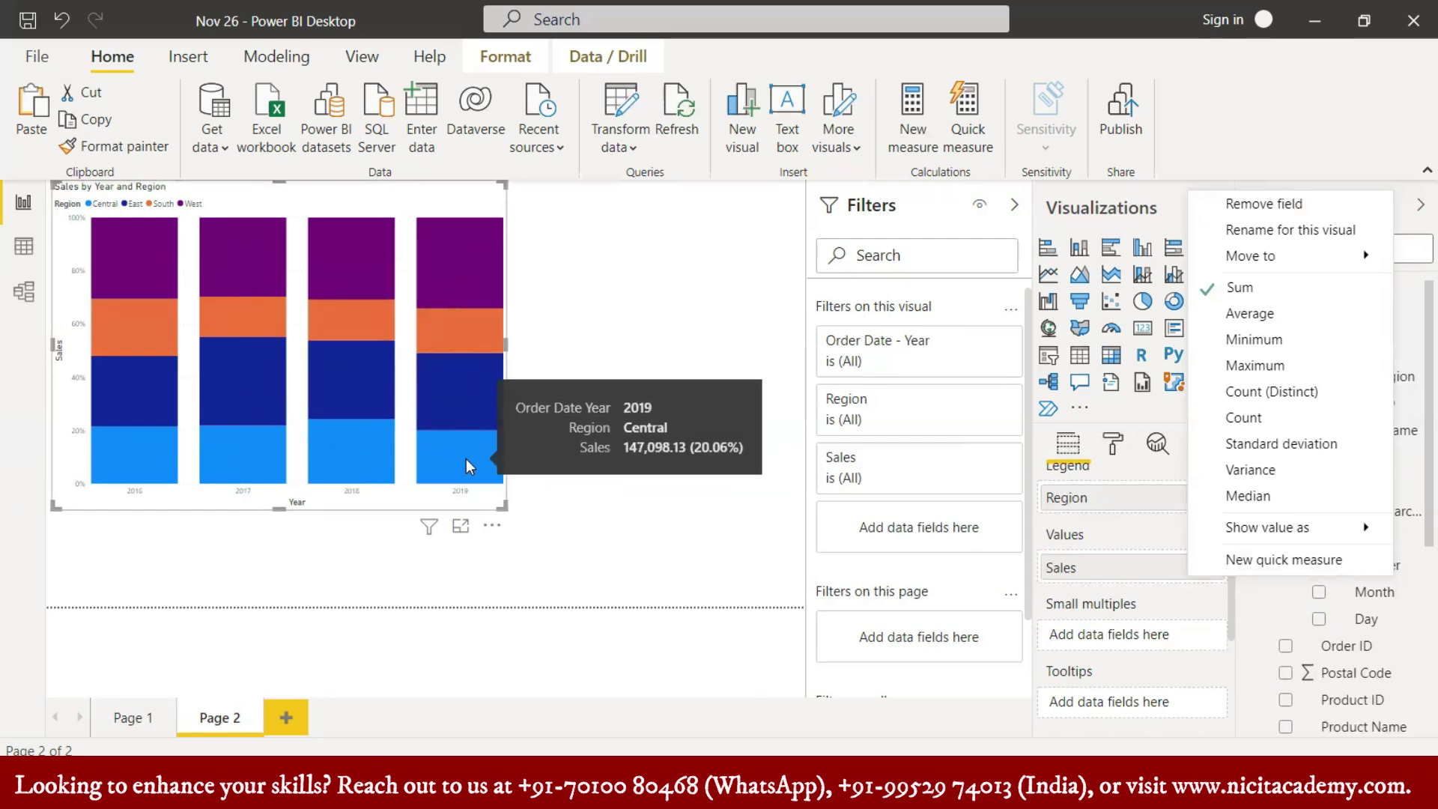
mouse_move(451, 427)
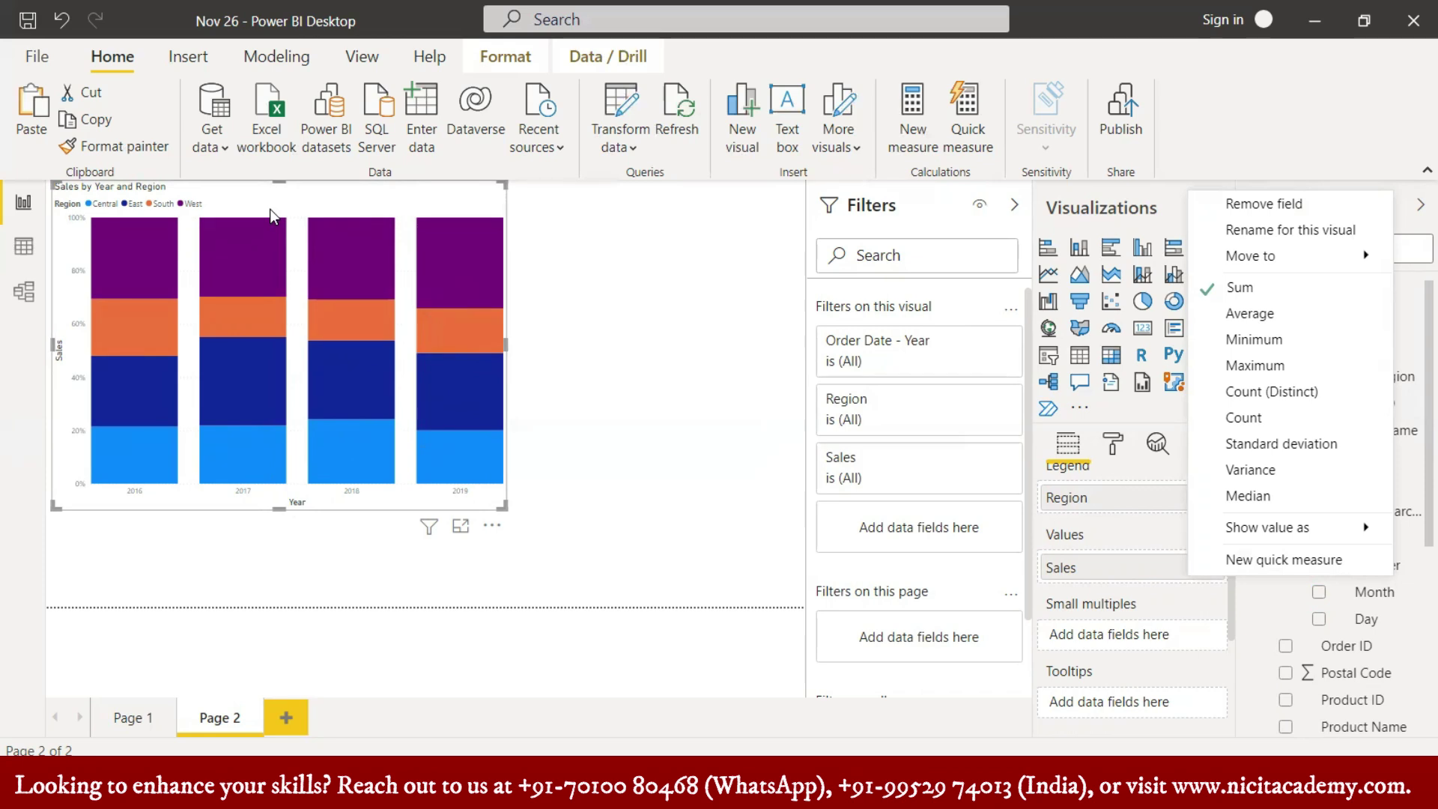
left_click(1259, 147)
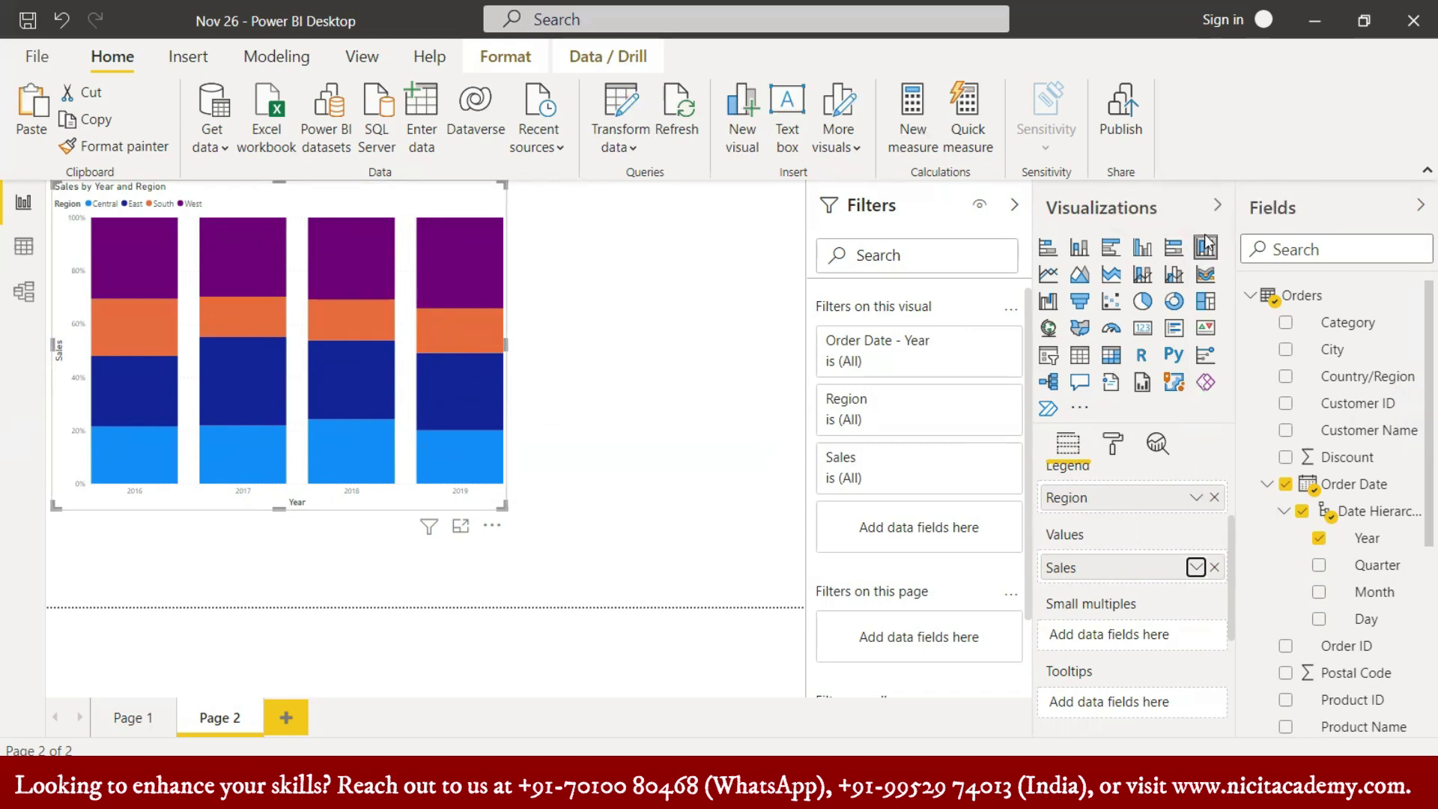
- Try the visual as a 100% stacked bar chart, and change it to a stacked column chart
left_click(1174, 255)
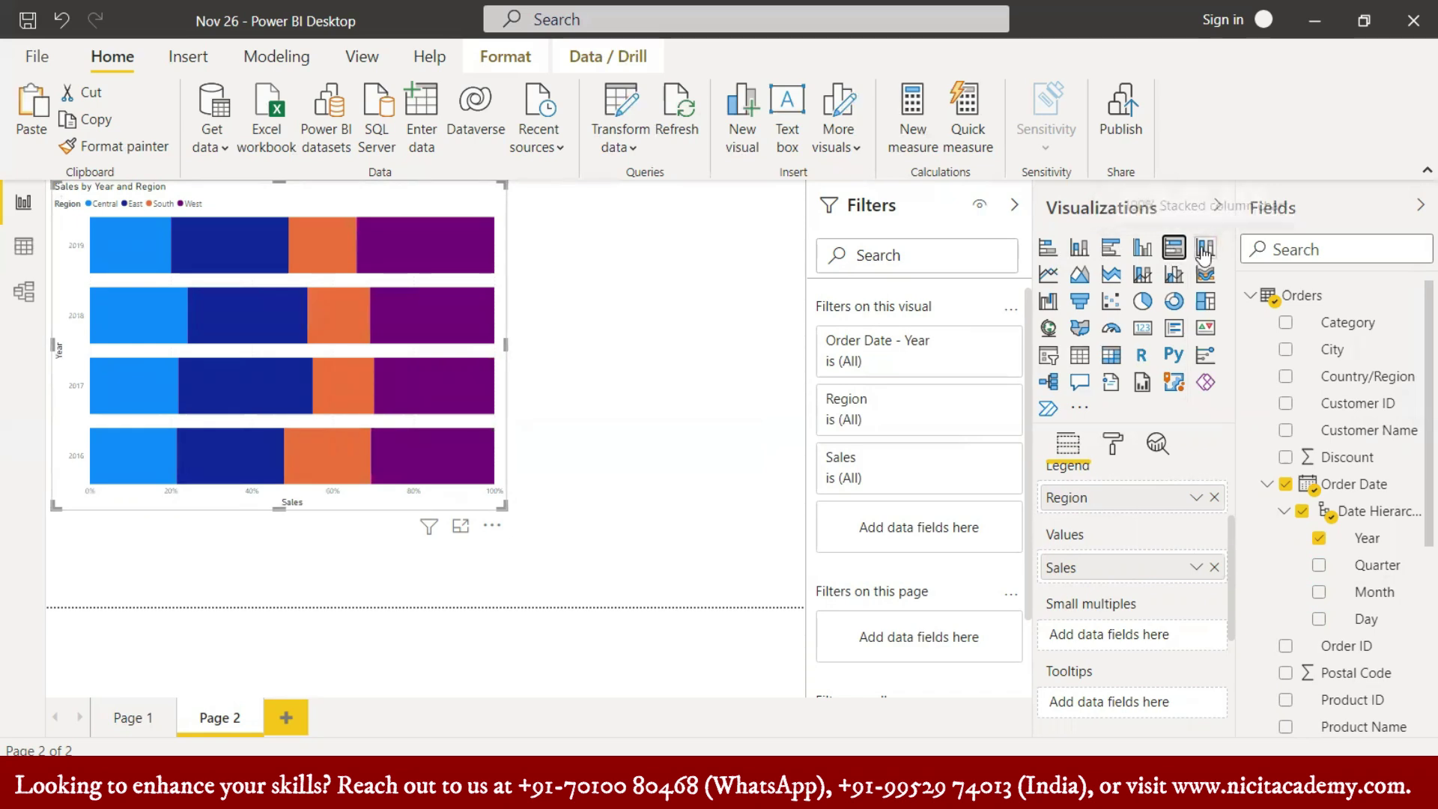
left_click(1084, 250)
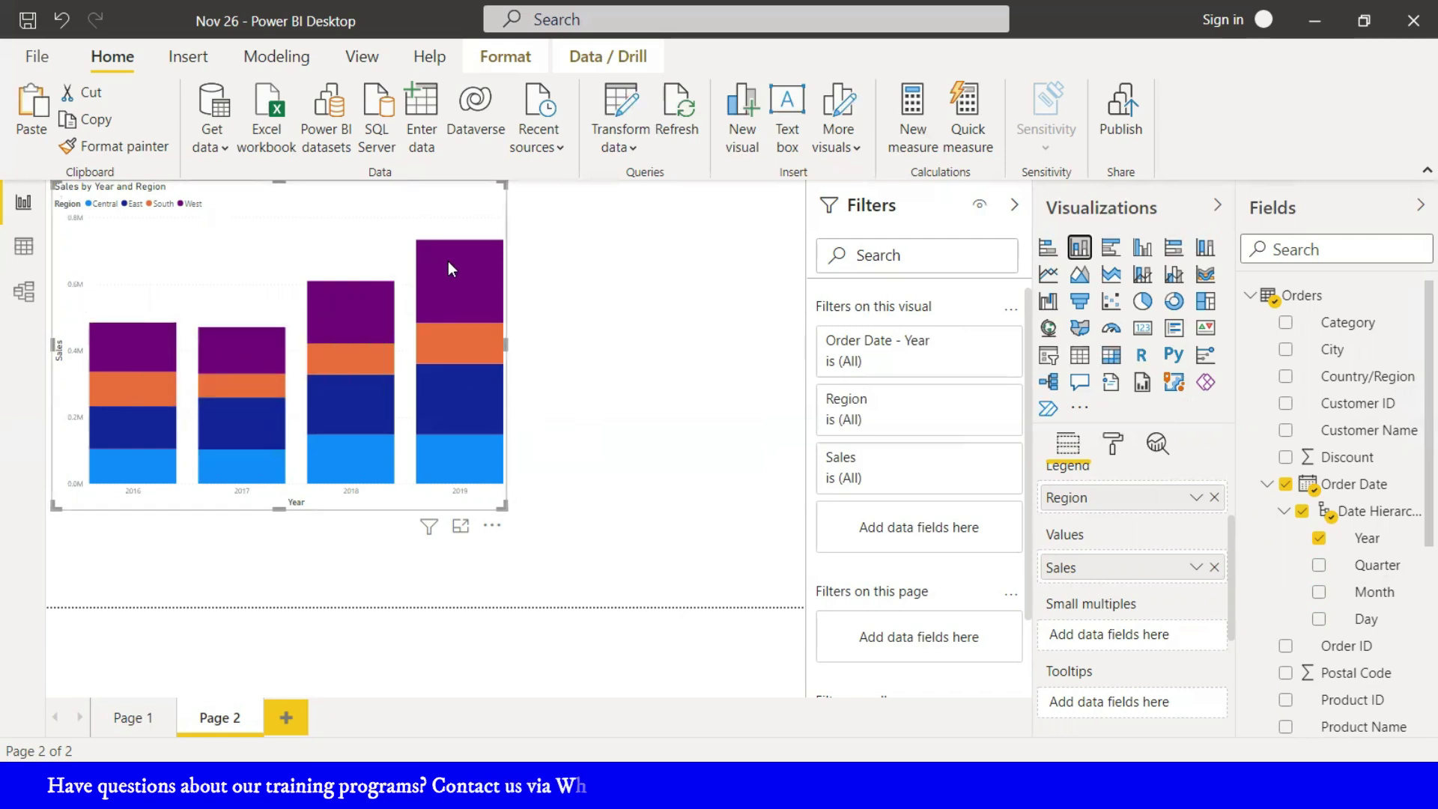
mouse_move(448, 262)
mouse_move(484, 280)
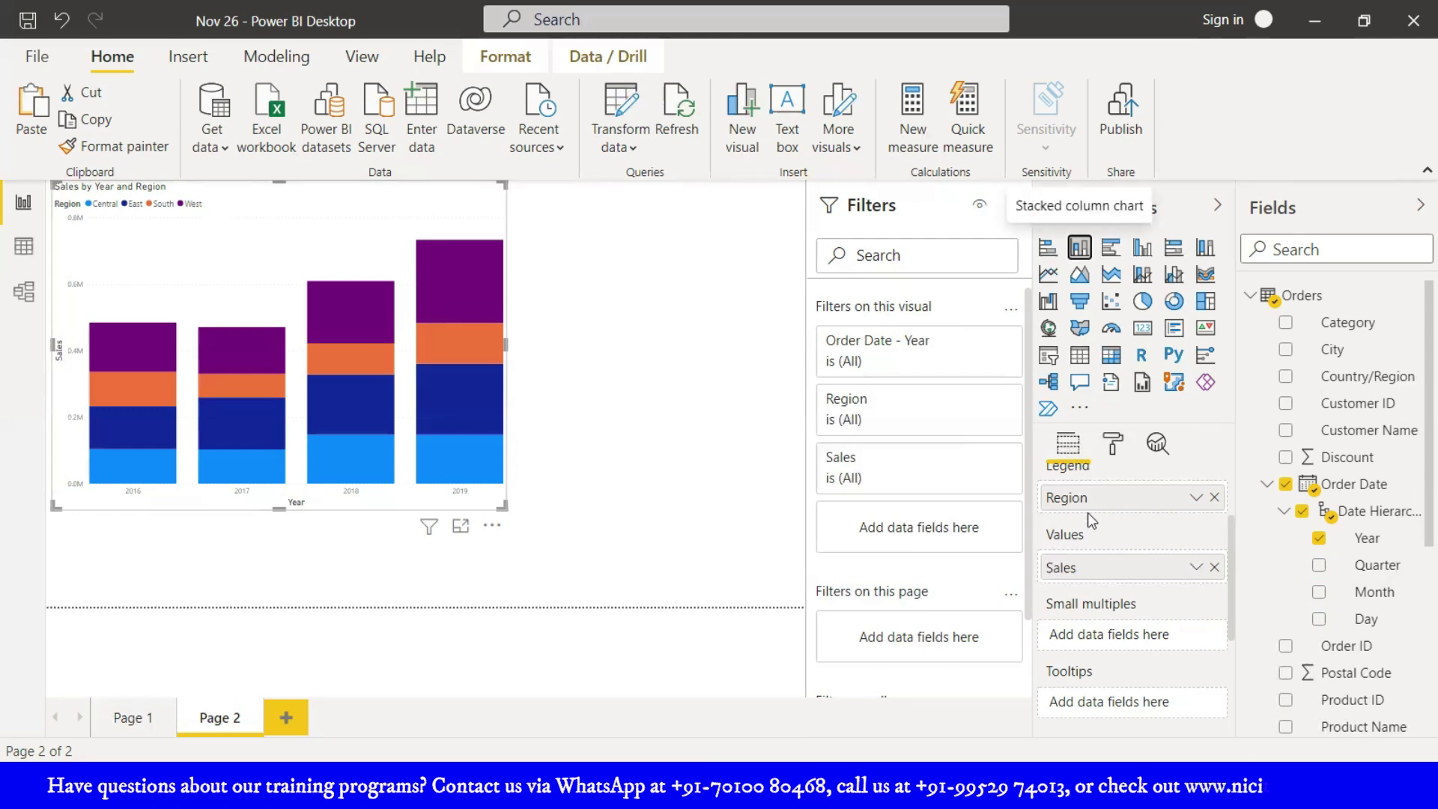
- Turn on the chart's data labels, inspect them in focus mode and return to the report page
scroll(1090, 517, "up", 3)
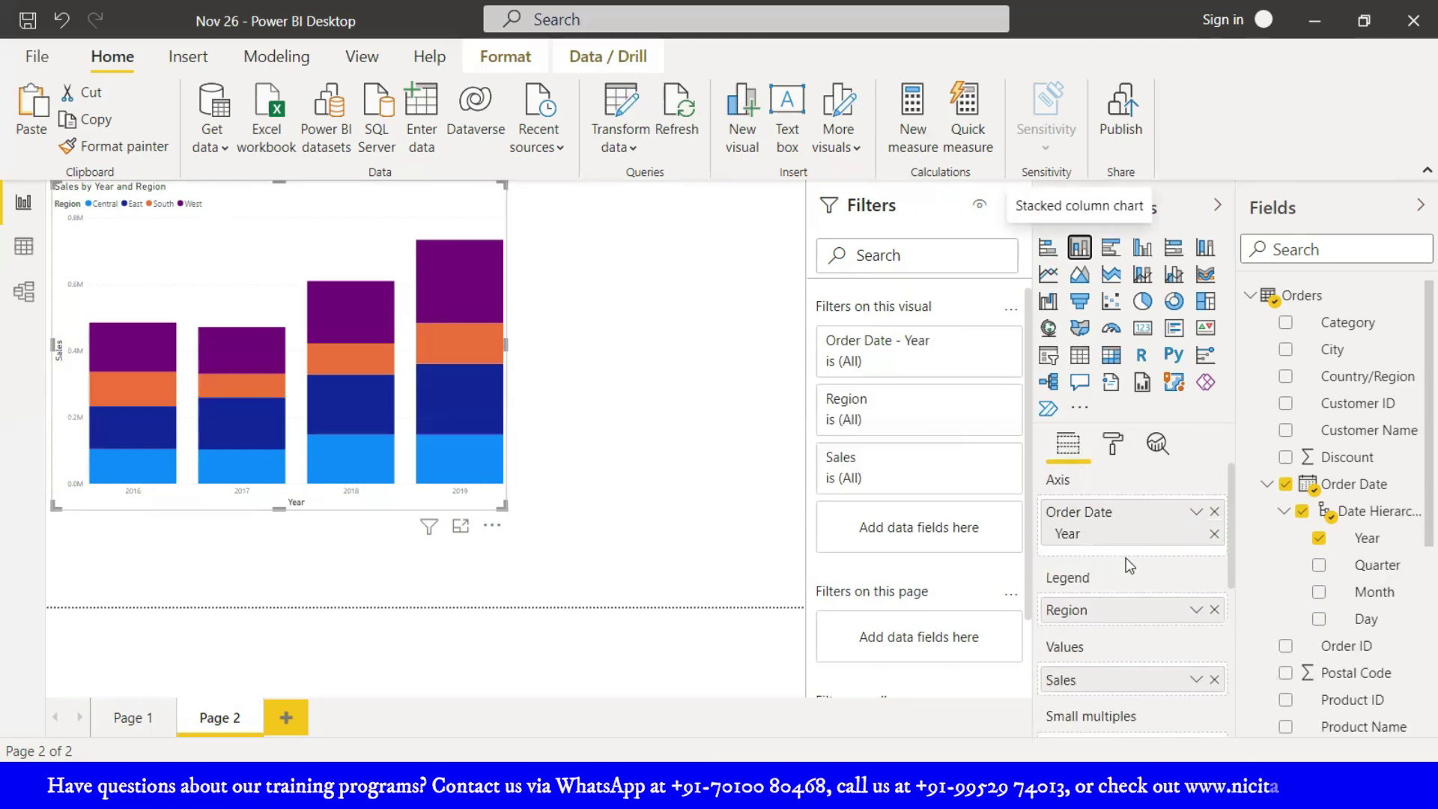
left_click(1113, 444)
scroll(1138, 569, "down", 3)
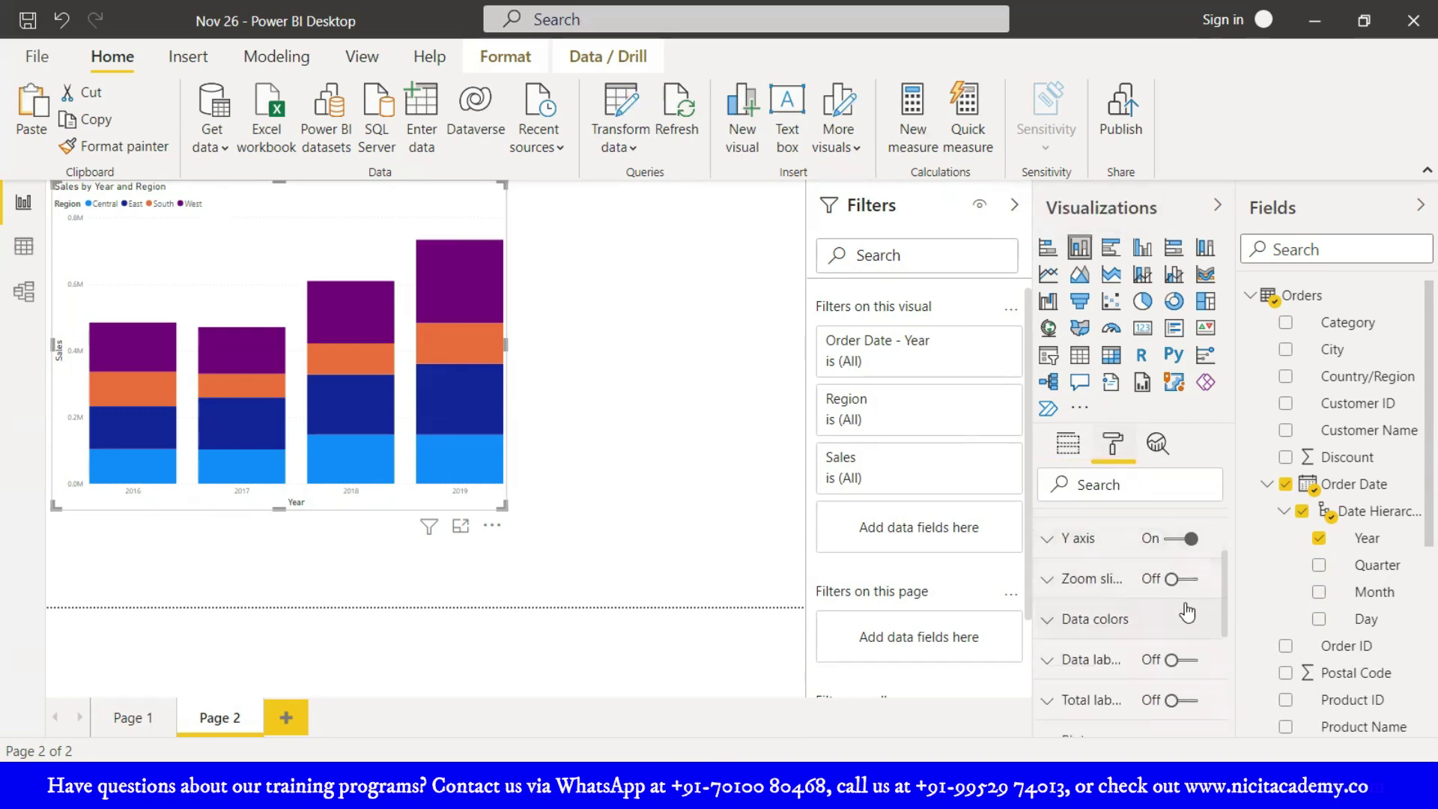
left_click(1189, 661)
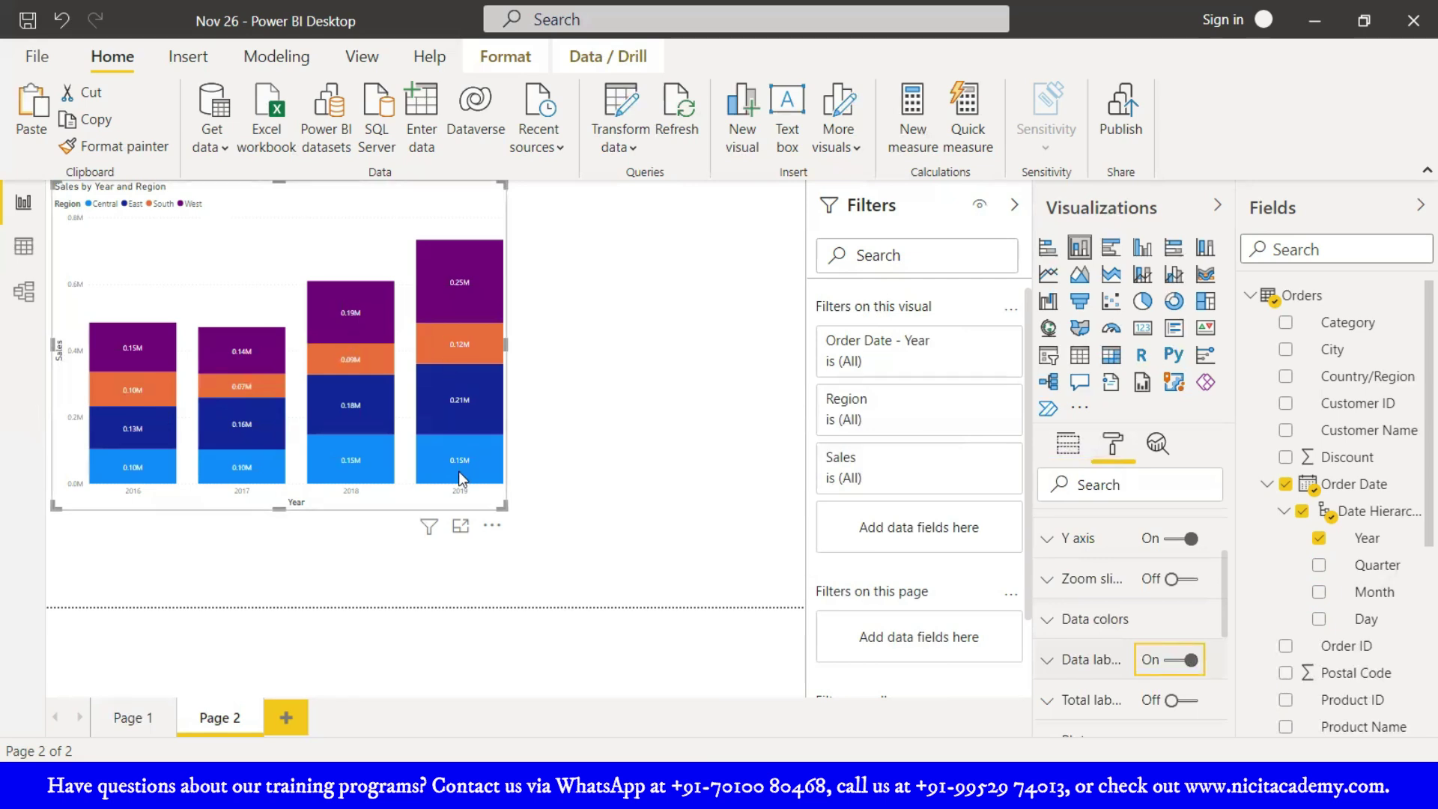
left_click(461, 529)
mouse_move(529, 389)
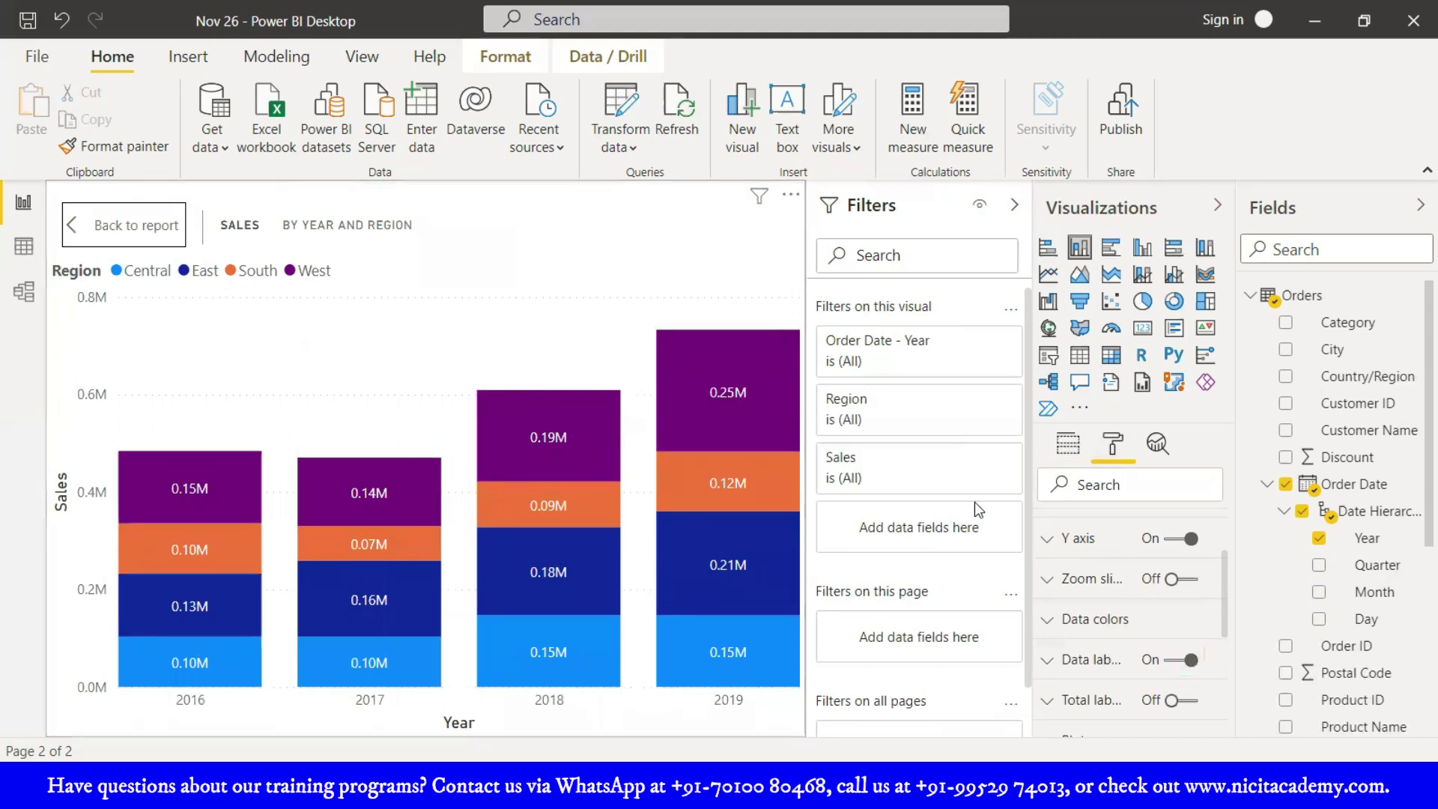
left_click(110, 245)
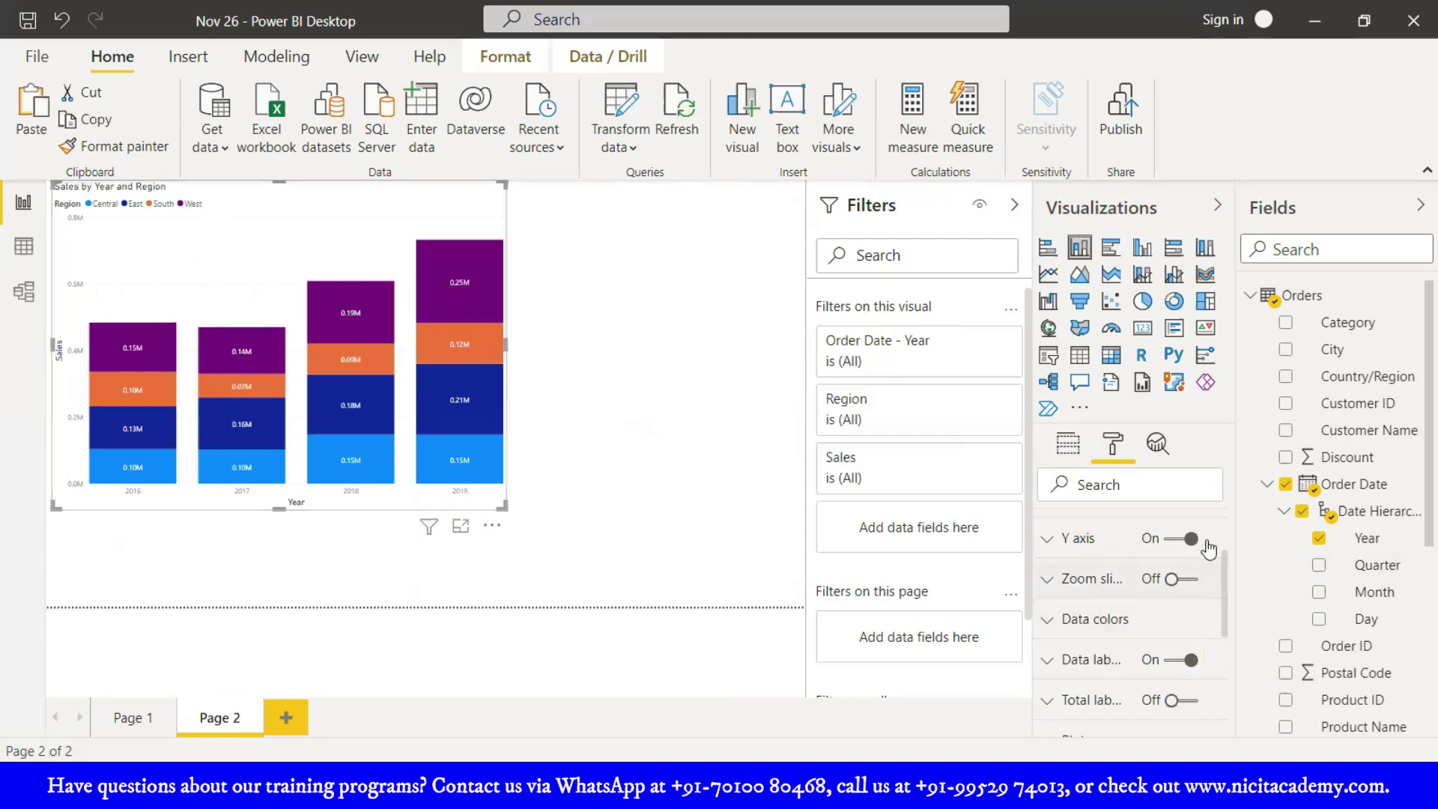
- Turn on total labels for the stacked columns
scroll(1225, 592, "down", 1)
mouse_move(1223, 594)
left_mouse_down()
mouse_move(1230, 674)
mouse_move(1228, 615)
left_mouse_up()
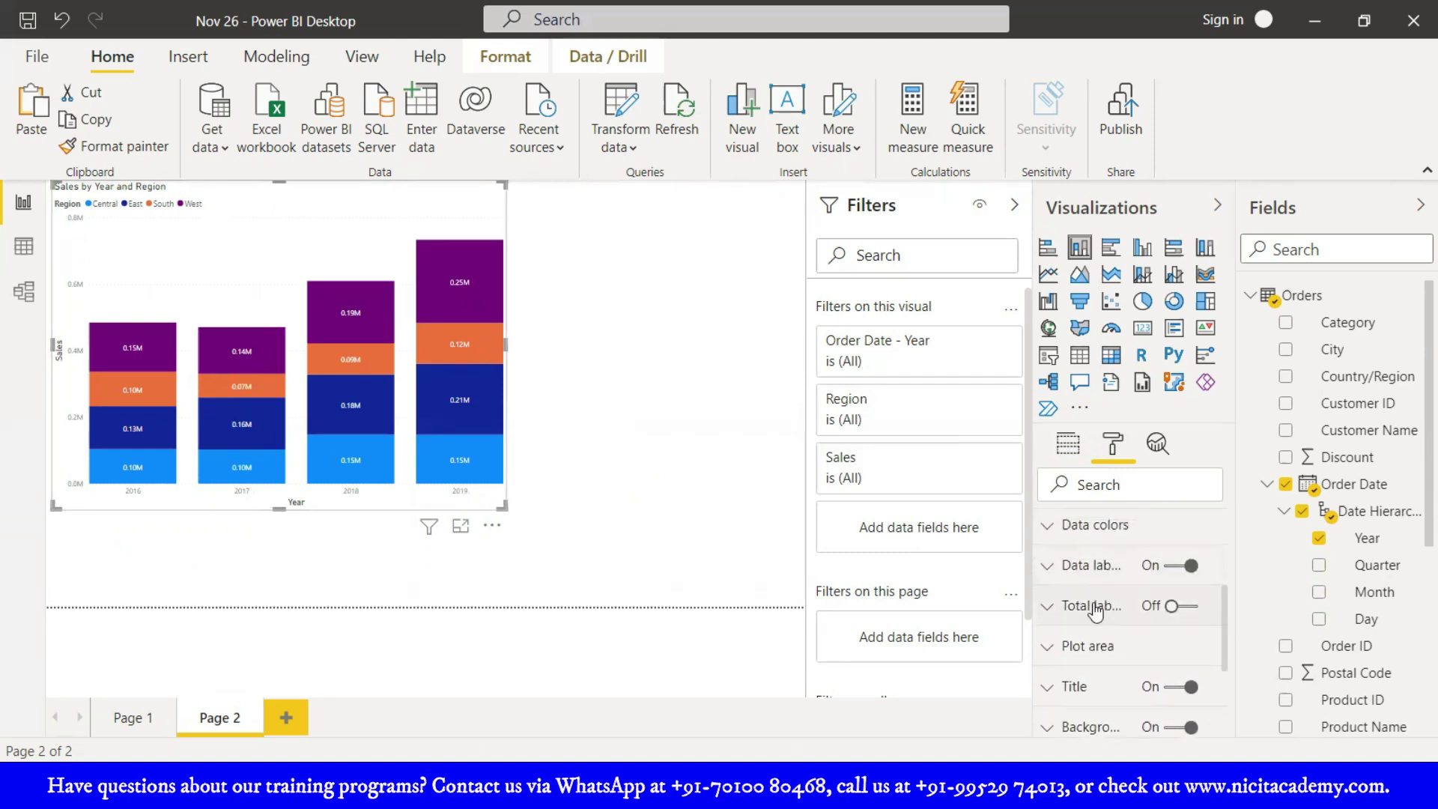
left_click(1190, 615)
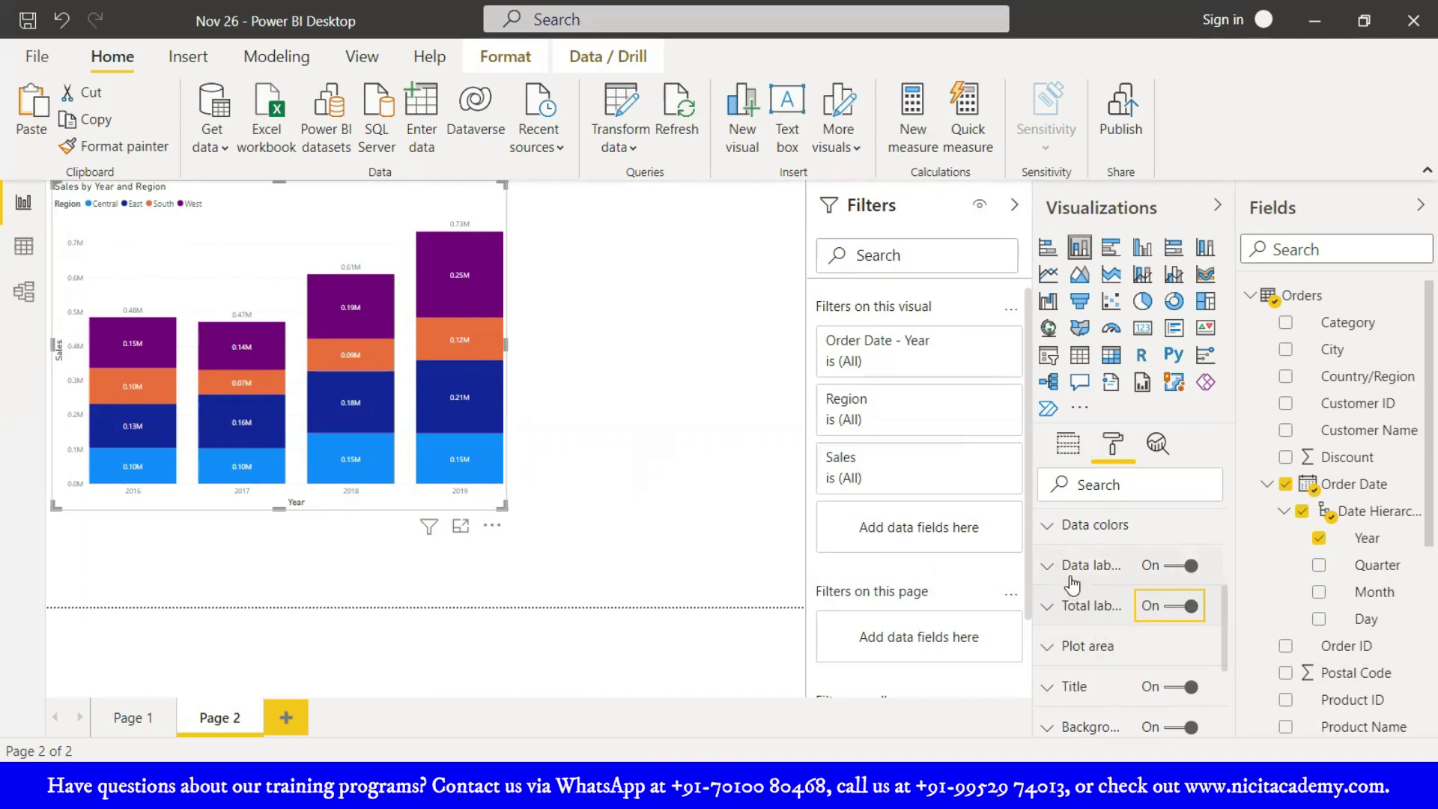
- Review the chart's data label formatting options, including display units, orientation, position, overflow text and text size
left_click(1093, 567)
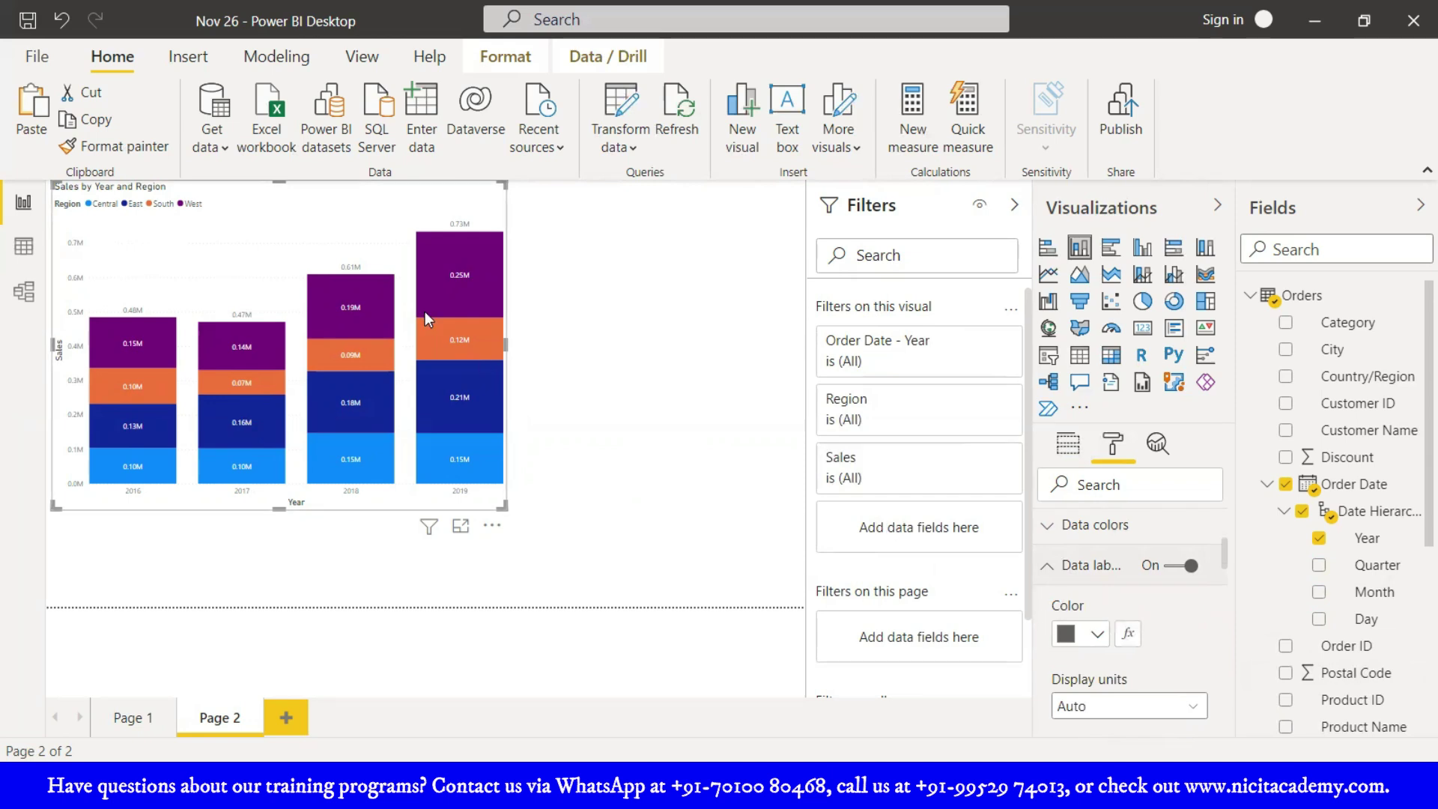
scroll(1180, 592, "down", 3)
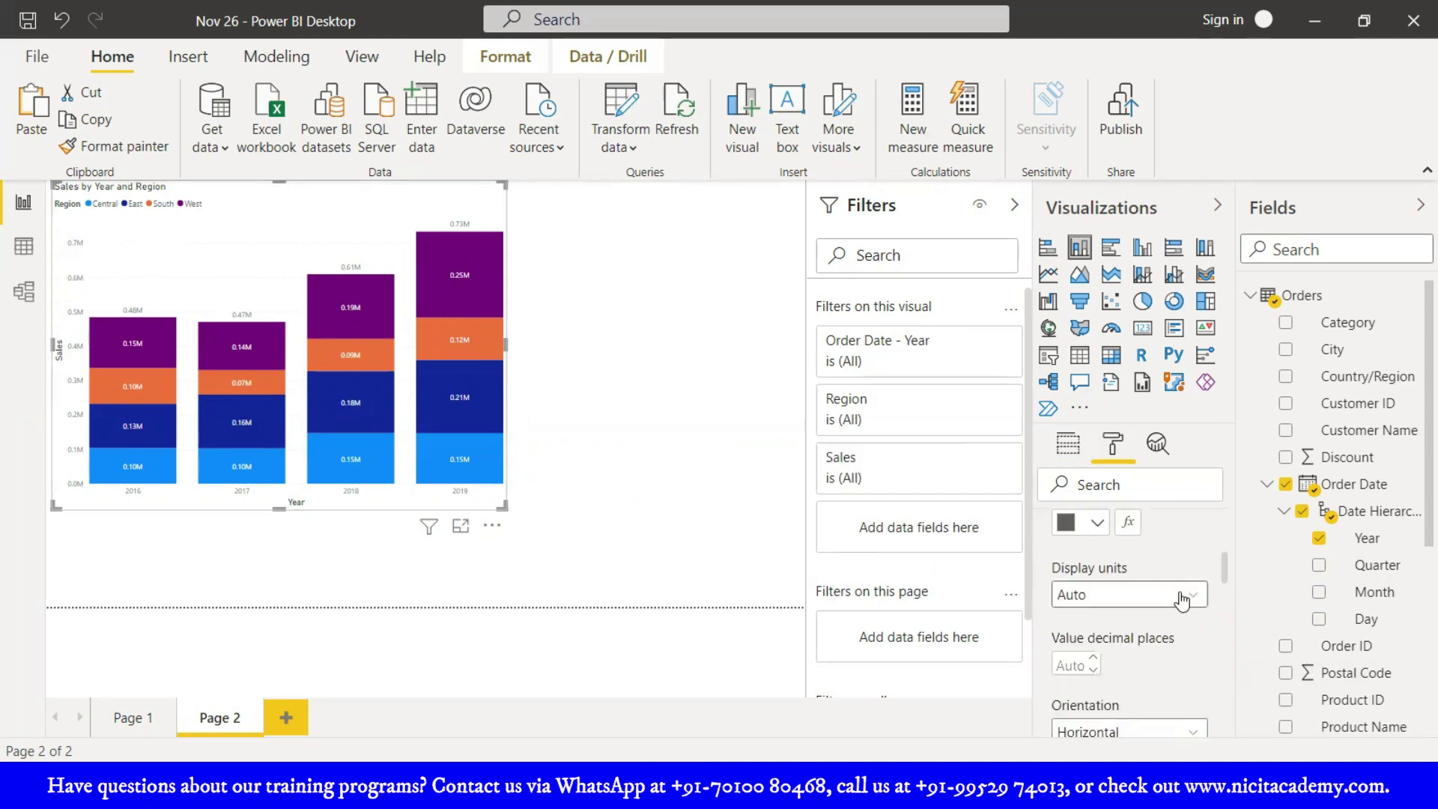
scroll(1123, 629, "down", 3)
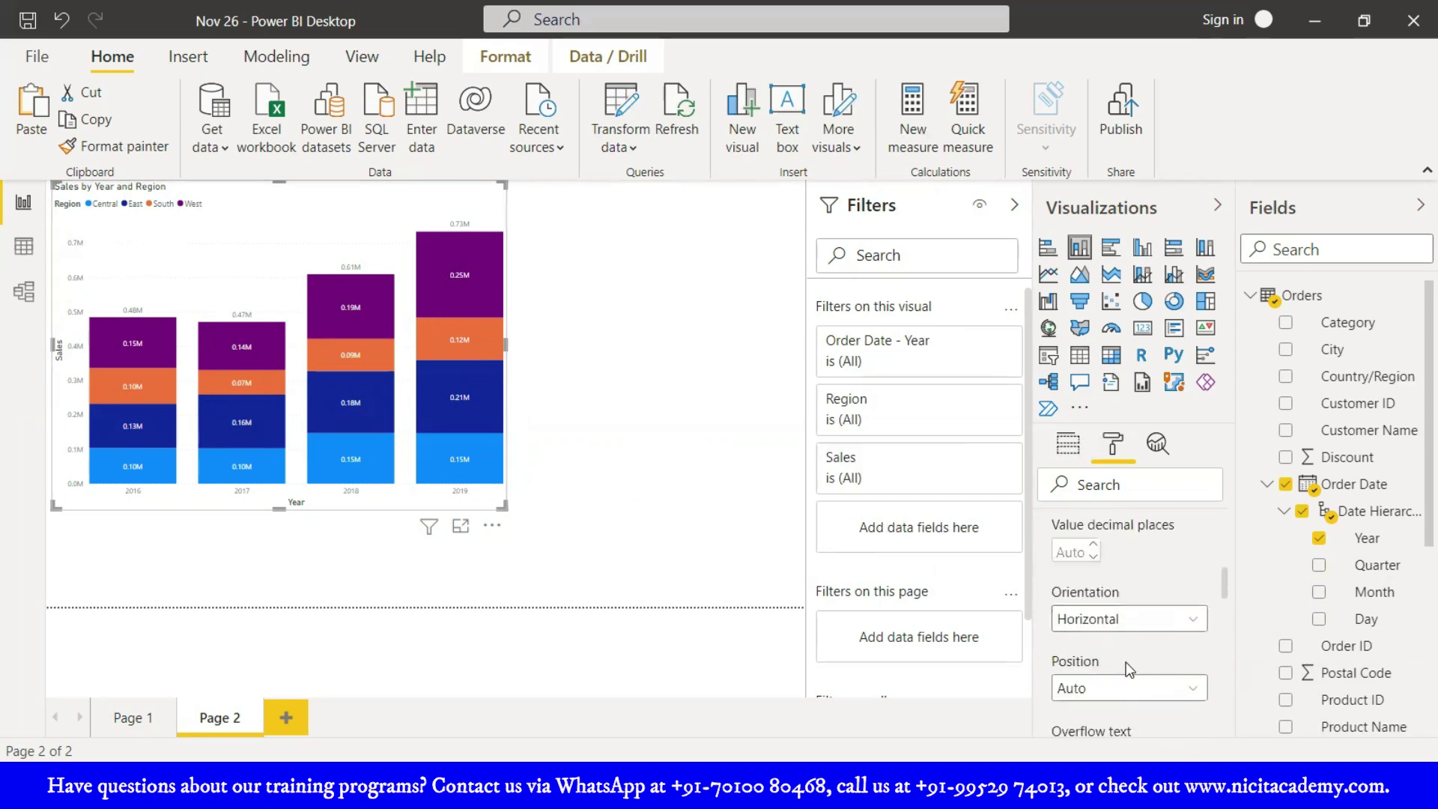
scroll(1124, 674, "down", 1)
scroll(1088, 591, "up", 1)
scroll(1144, 659, "down", 3)
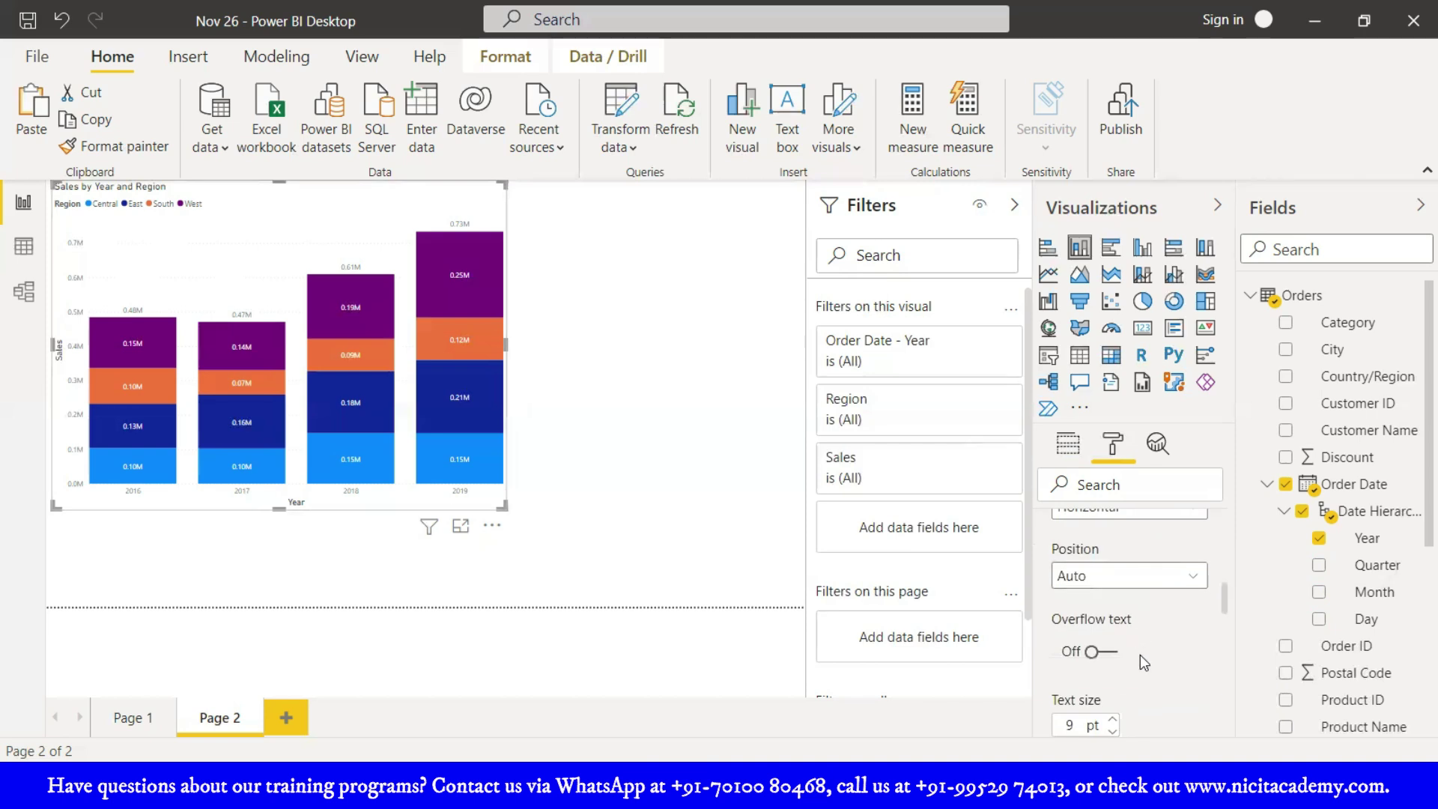
scroll(1141, 655, "down", 3)
scroll(1142, 624, "down", 3)
scroll(1140, 622, "down", 5)
scroll(1140, 617, "up", 2)
scroll(1147, 613, "up", 10)
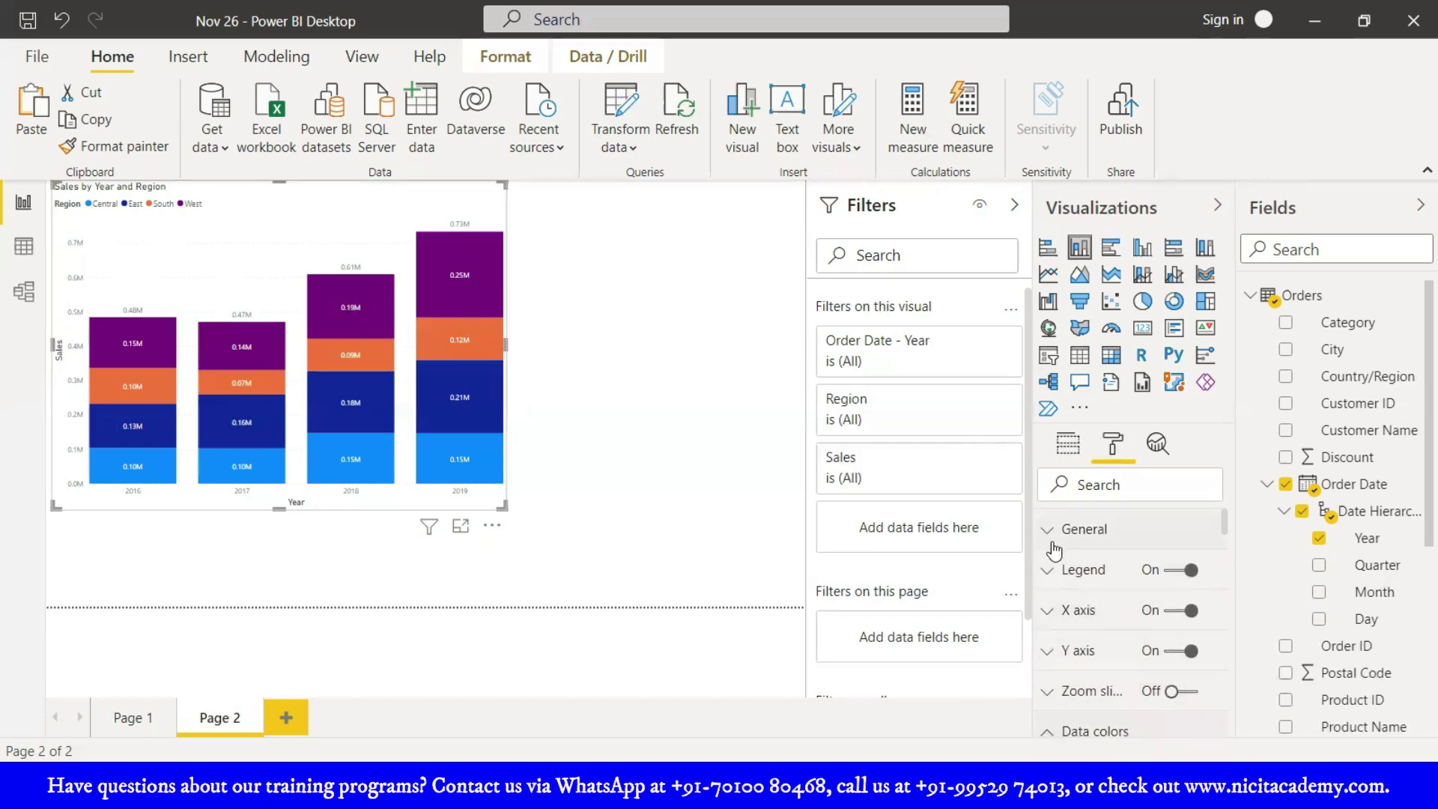
- Review the chart's General and X axis formatting options, and collapse the data colors settings
left_click(1049, 529)
scroll(1137, 613, "down", 6)
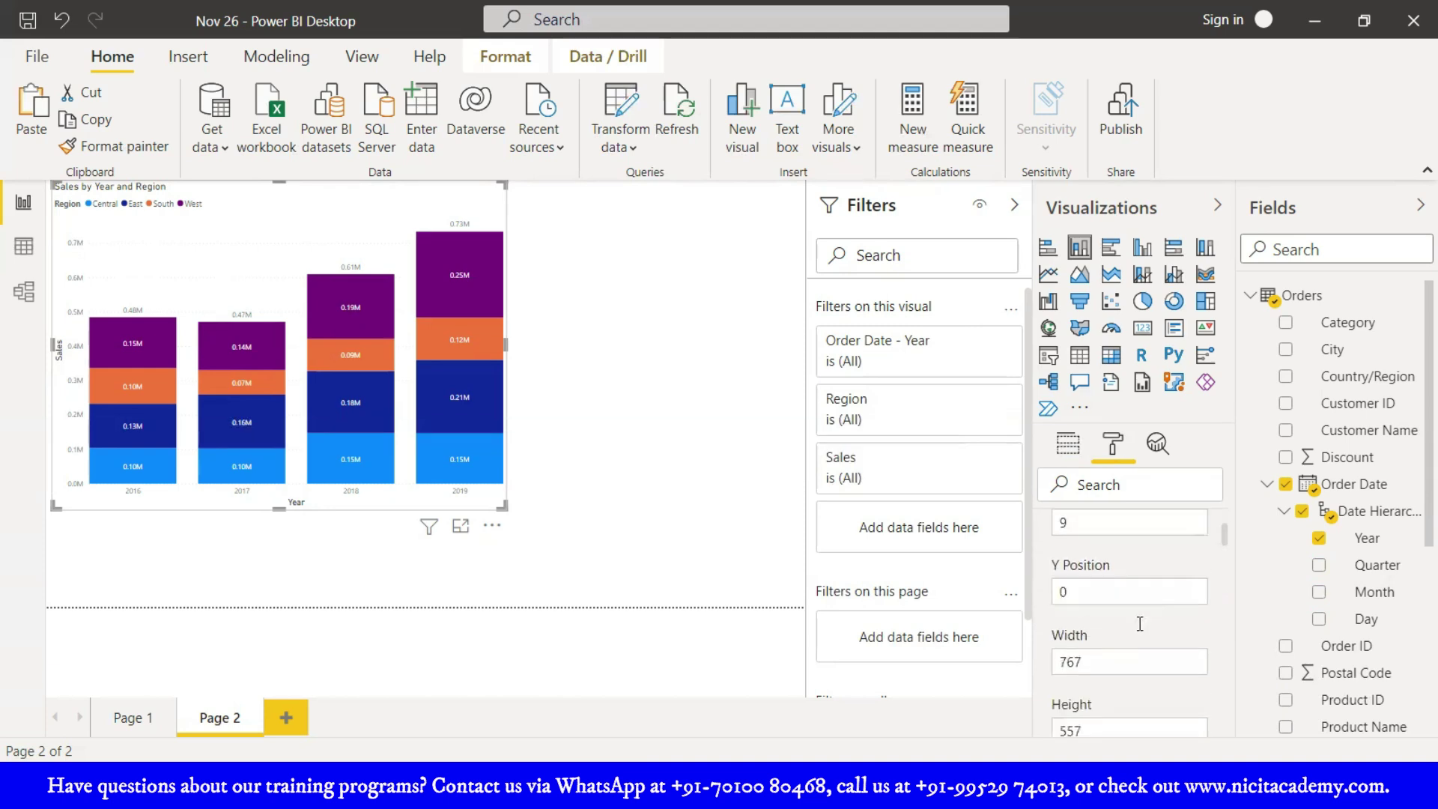
scroll(1135, 622, "up", 3)
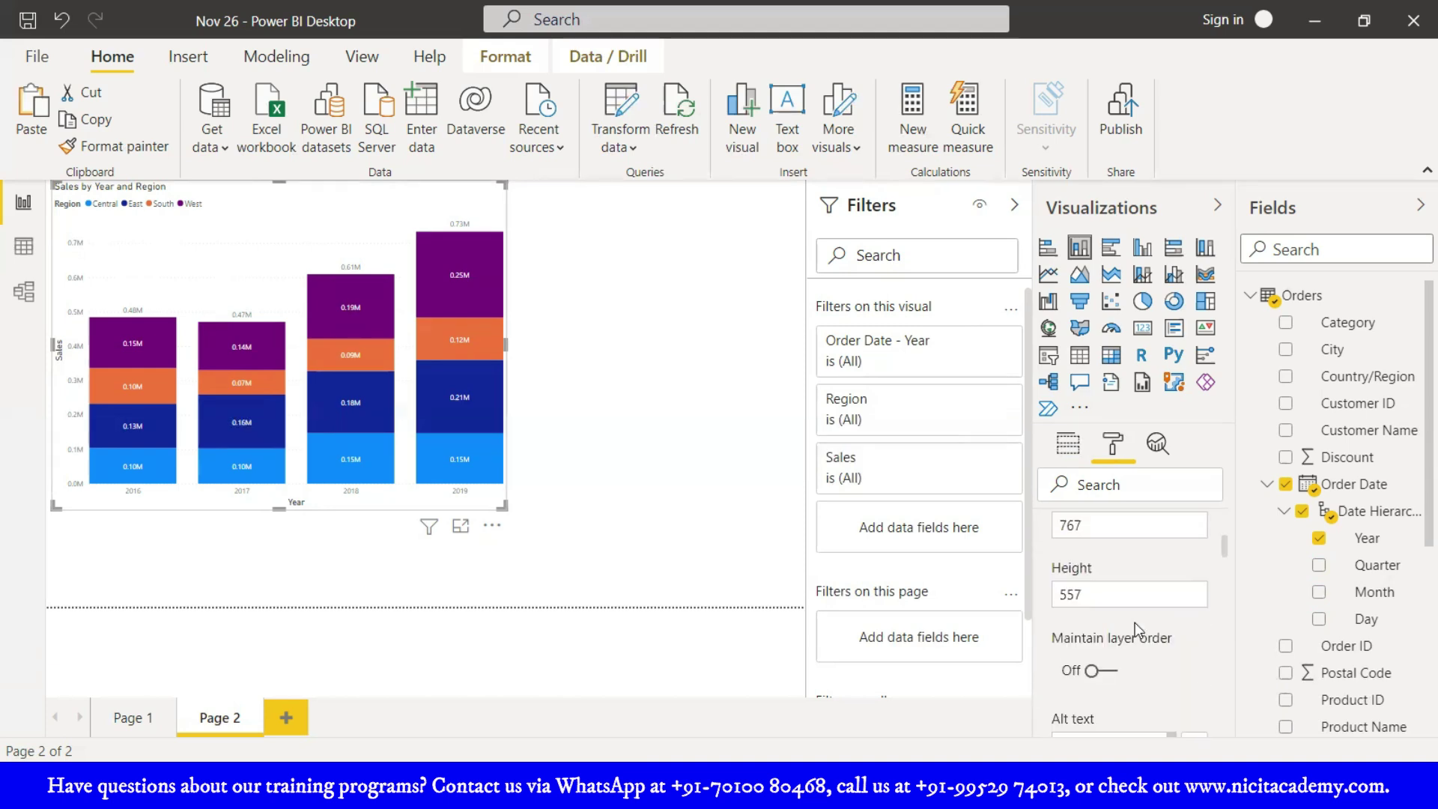
scroll(1087, 614, "down", 5)
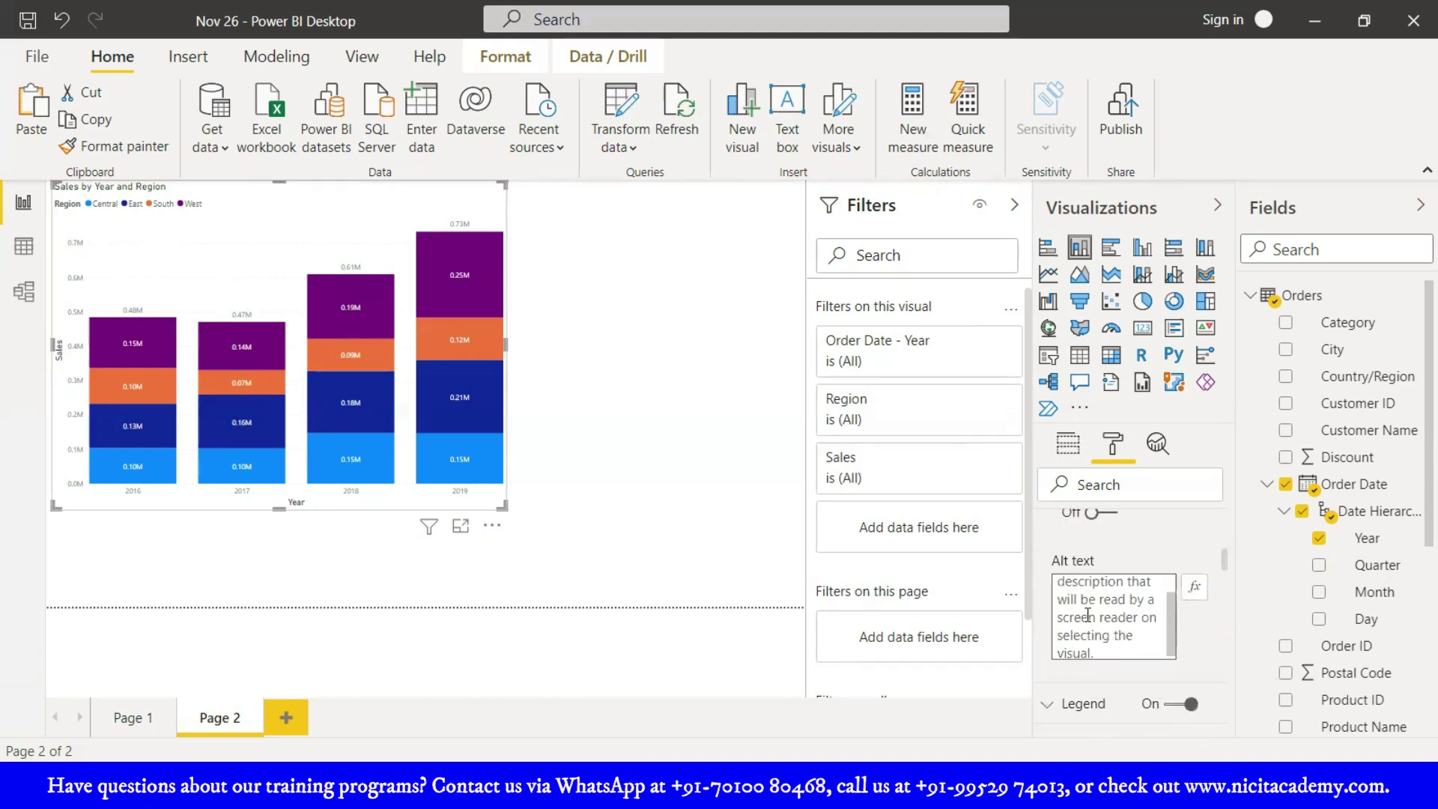
scroll(1200, 672, "down", 3)
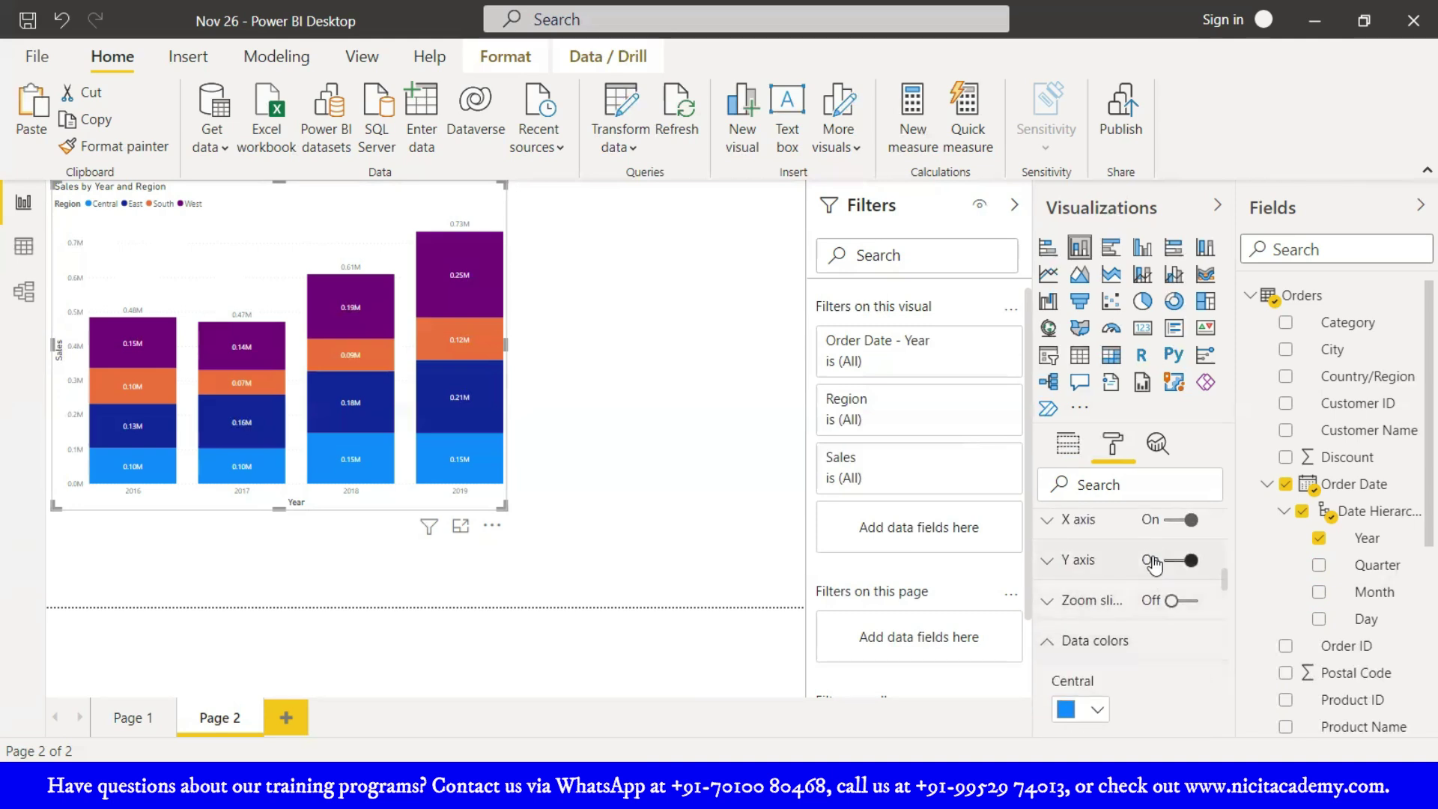
left_click(1045, 524)
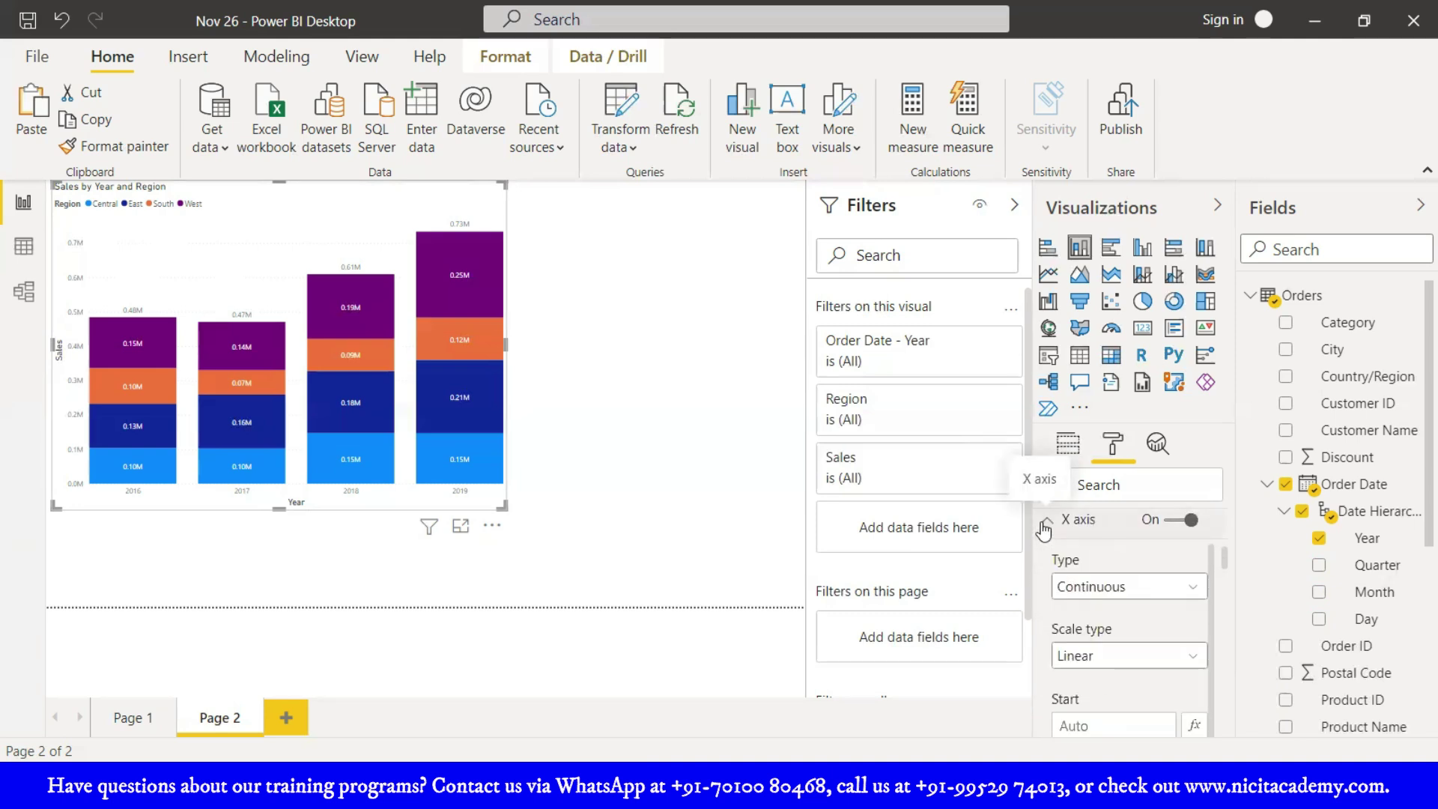
left_click(1045, 525)
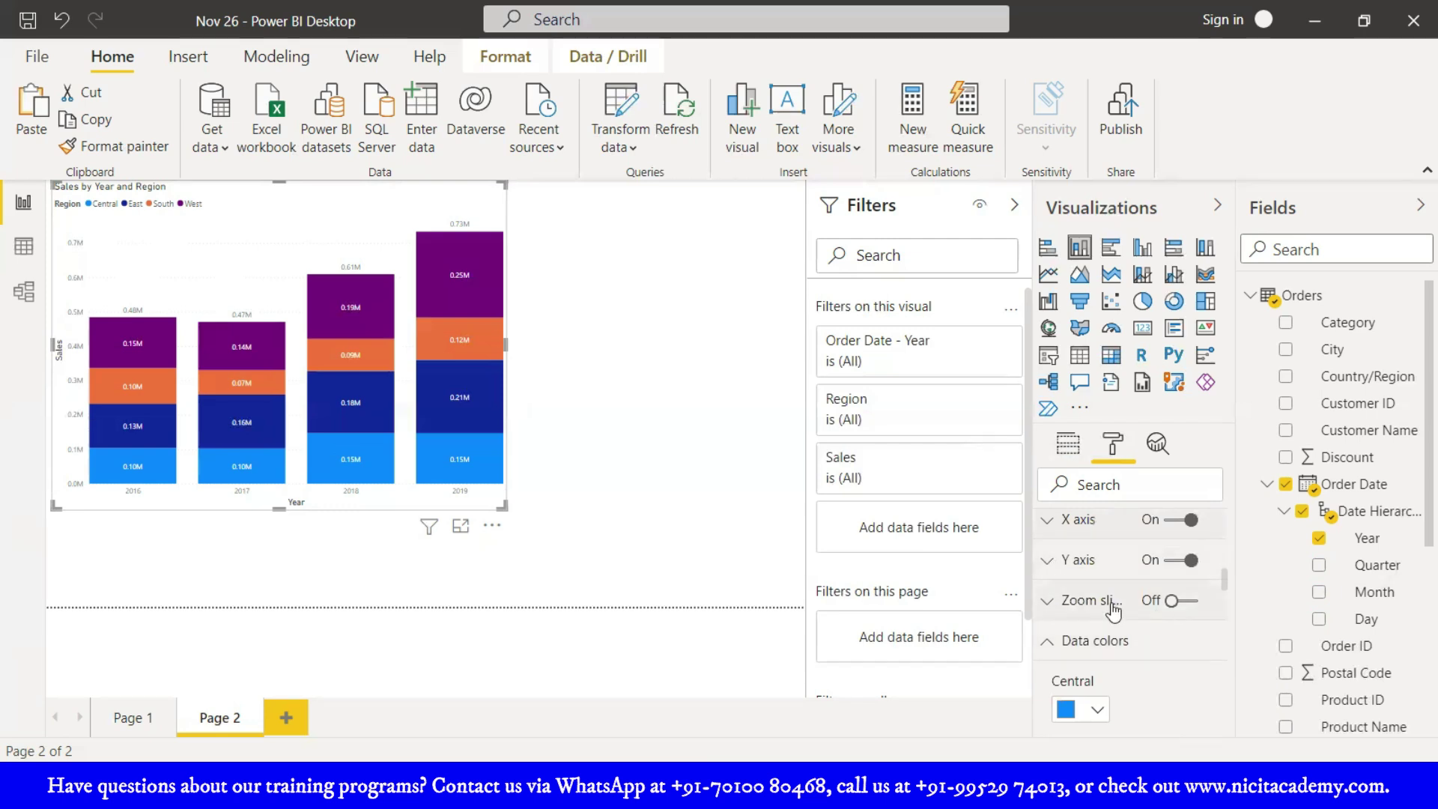
scroll(1135, 596, "down", 5)
scroll(1124, 599, "up", 2)
left_click(1056, 536)
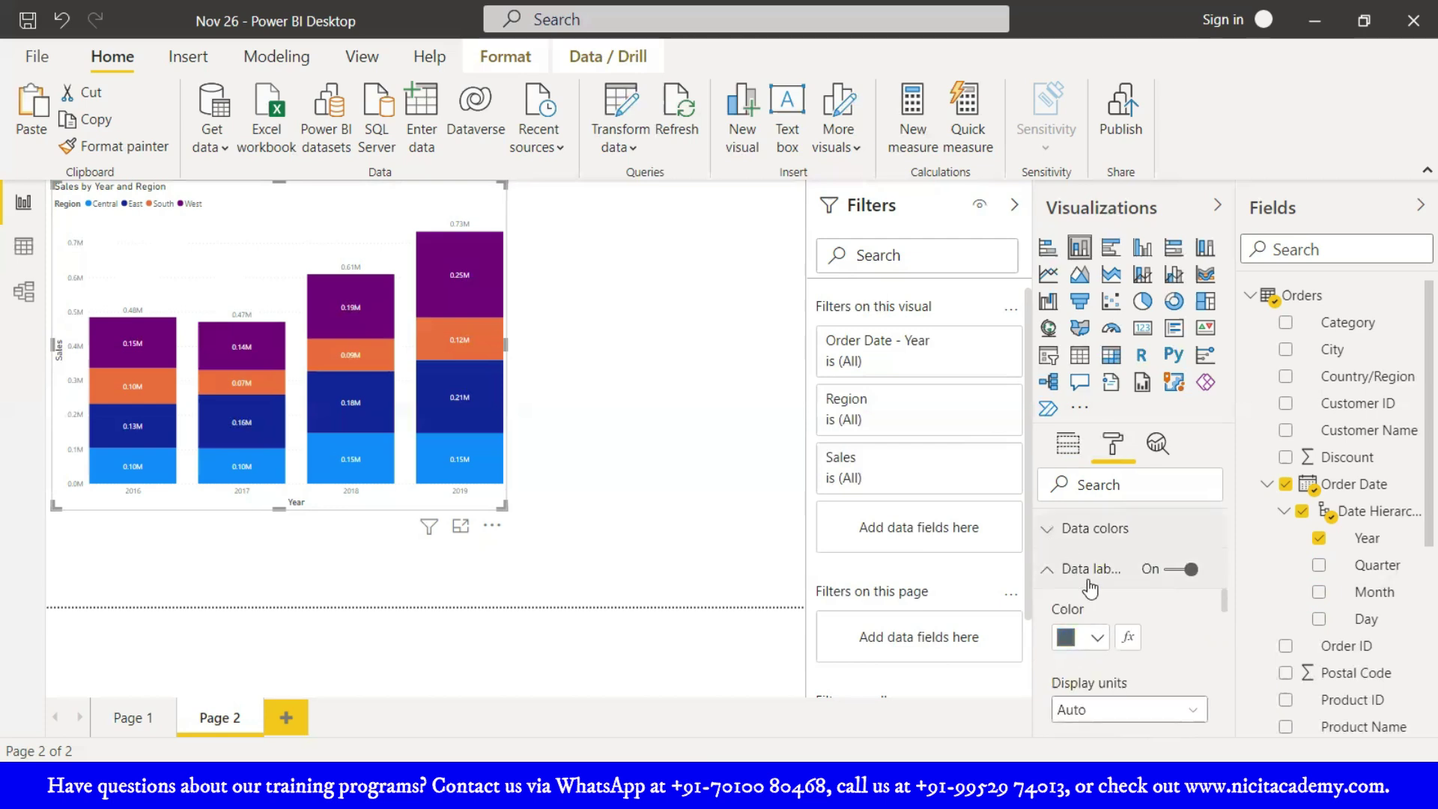
- Try showing a background behind the chart's data labels, and switch it off again
scroll(1091, 589, "down", 2)
scroll(1092, 592, "down", 4)
scroll(1092, 596, "down", 6)
scroll(1152, 657, "down", 2)
scroll(1152, 657, "up", 2)
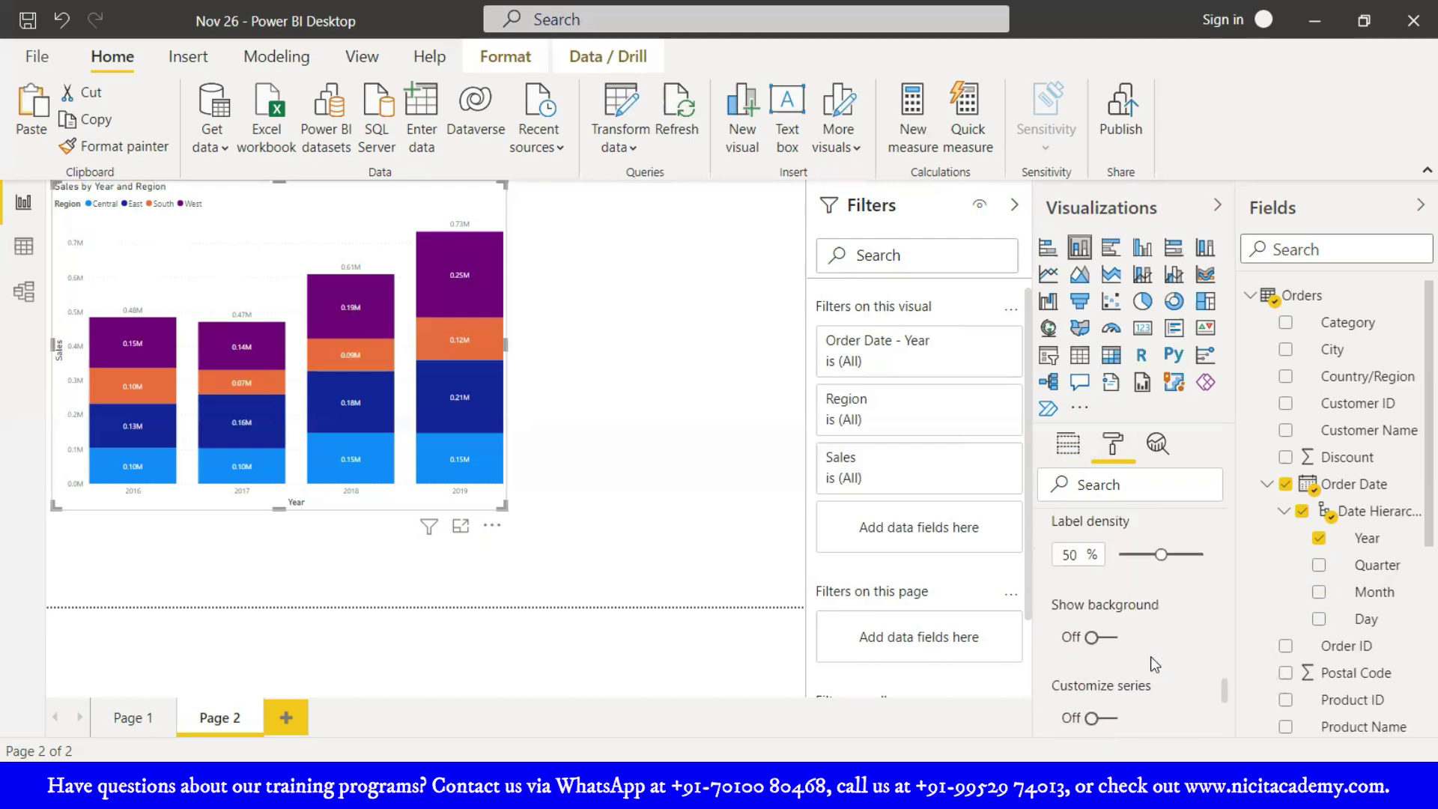
left_click(1111, 638)
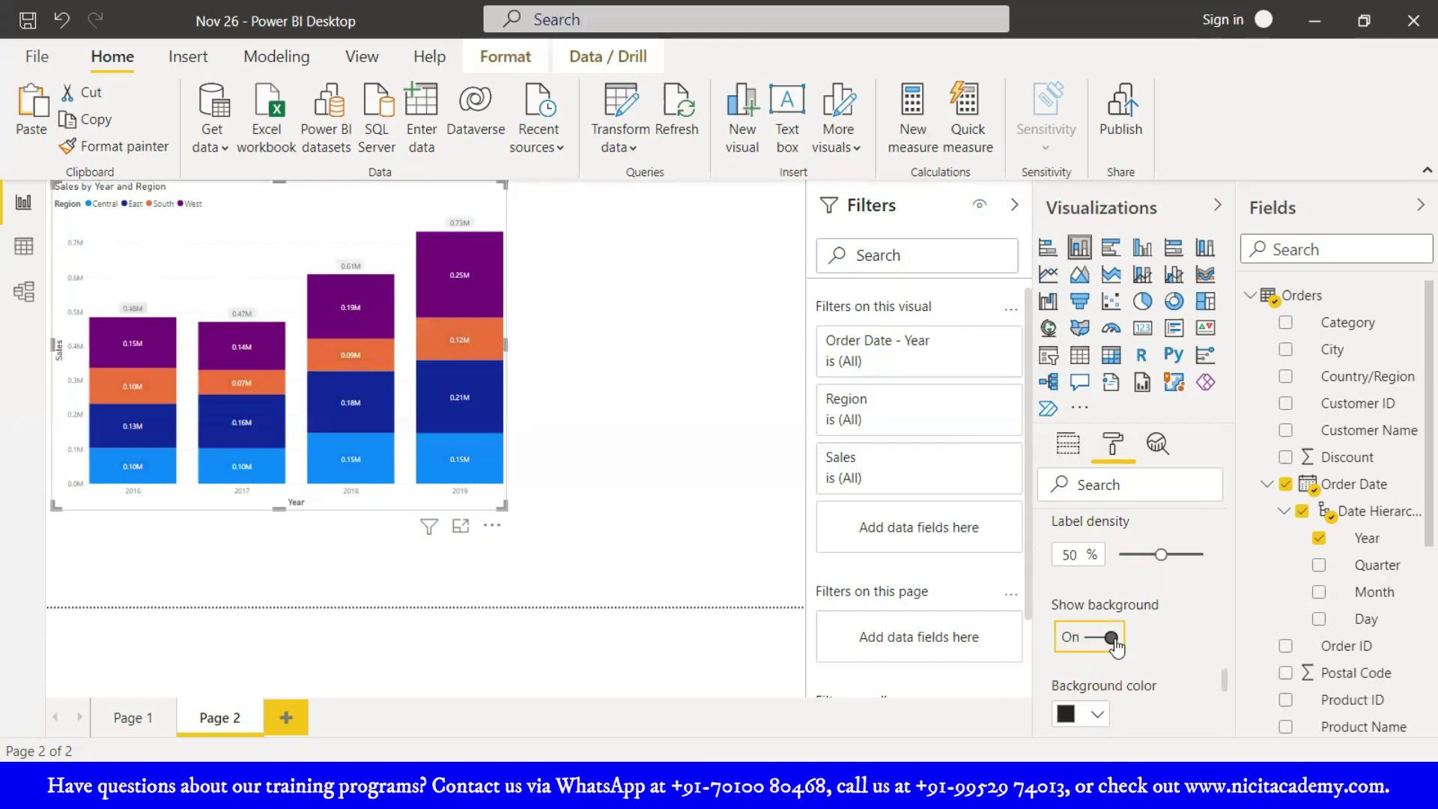
left_click(1096, 638)
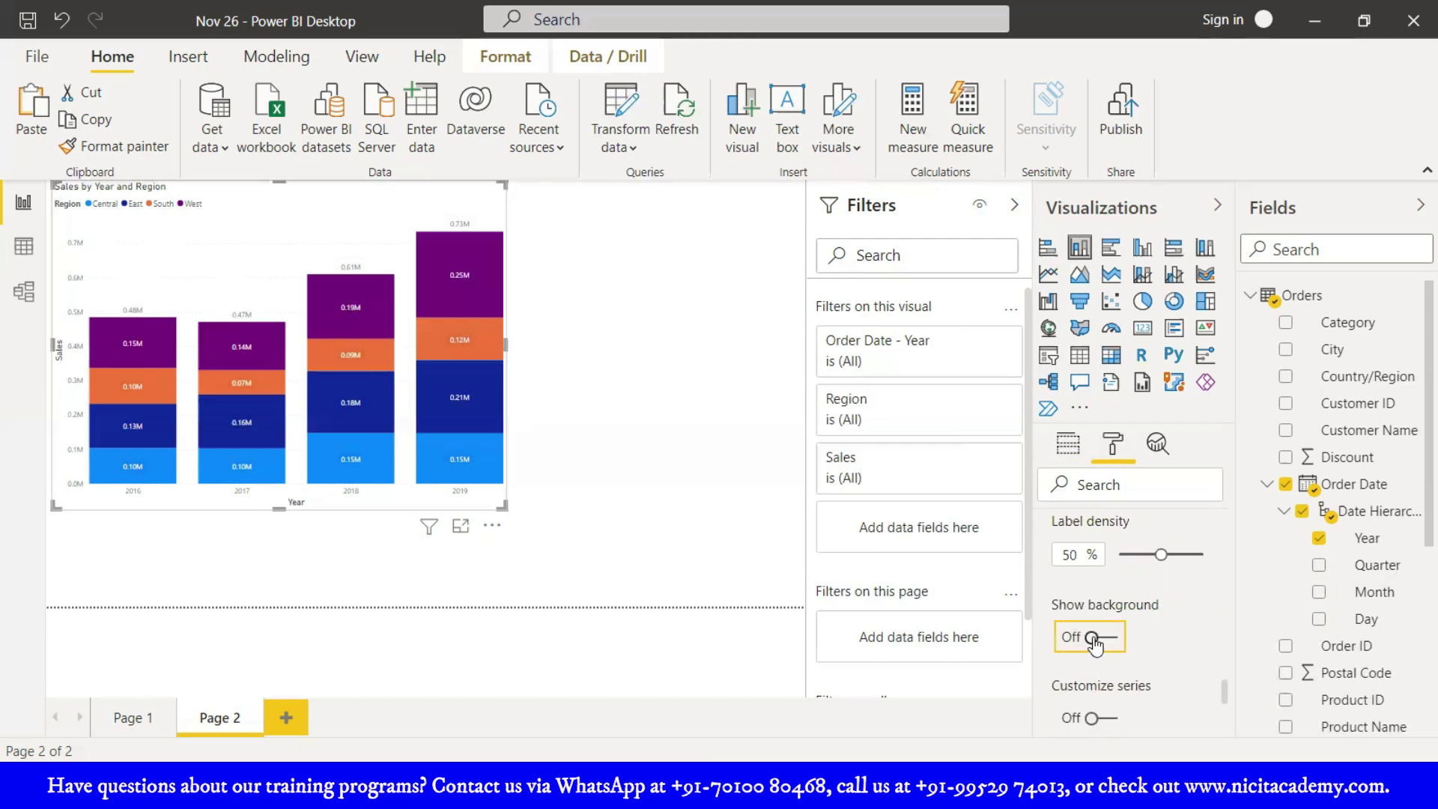
- Set the heading level of the chart's title to Heading 4
scroll(1157, 641, "down", 3)
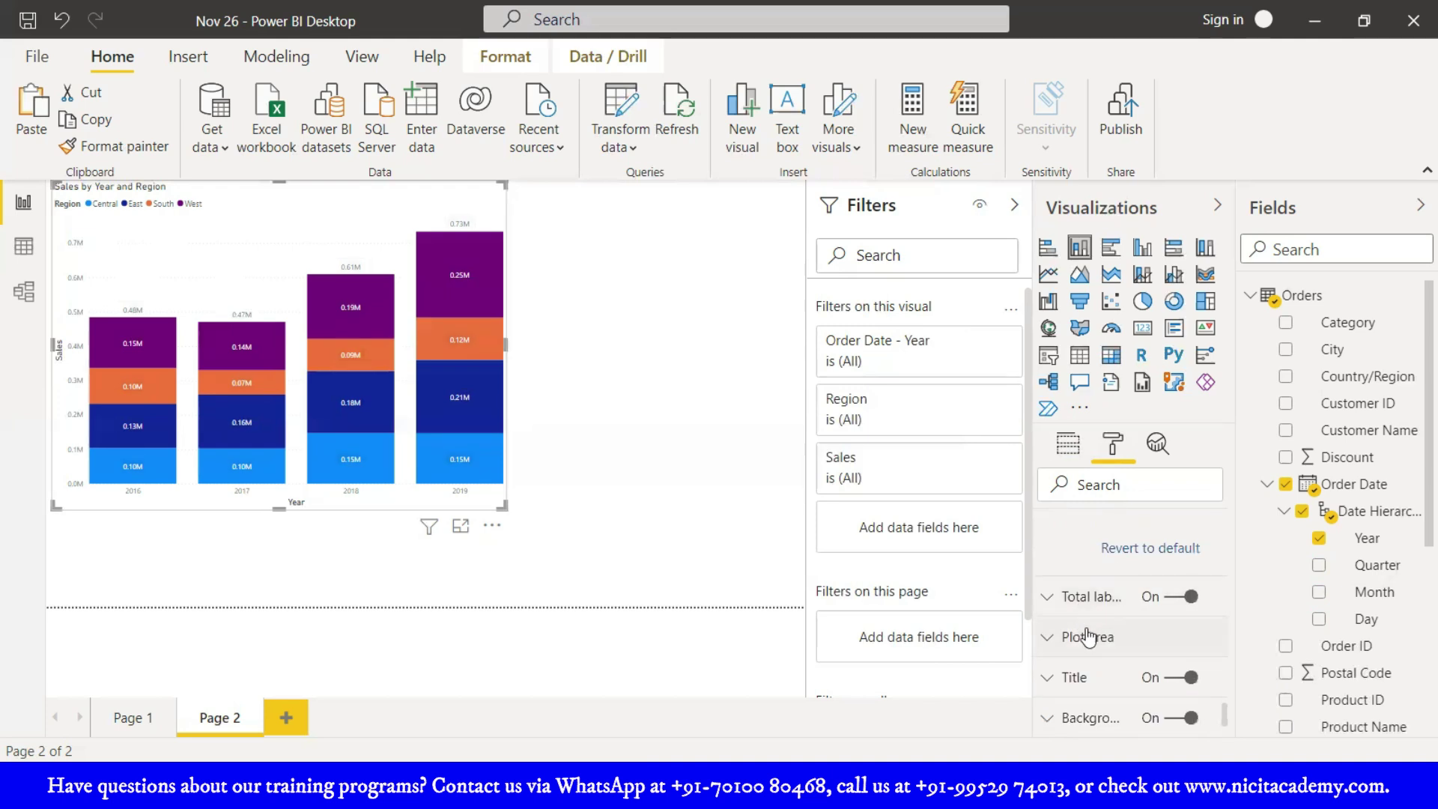
left_click(1088, 678)
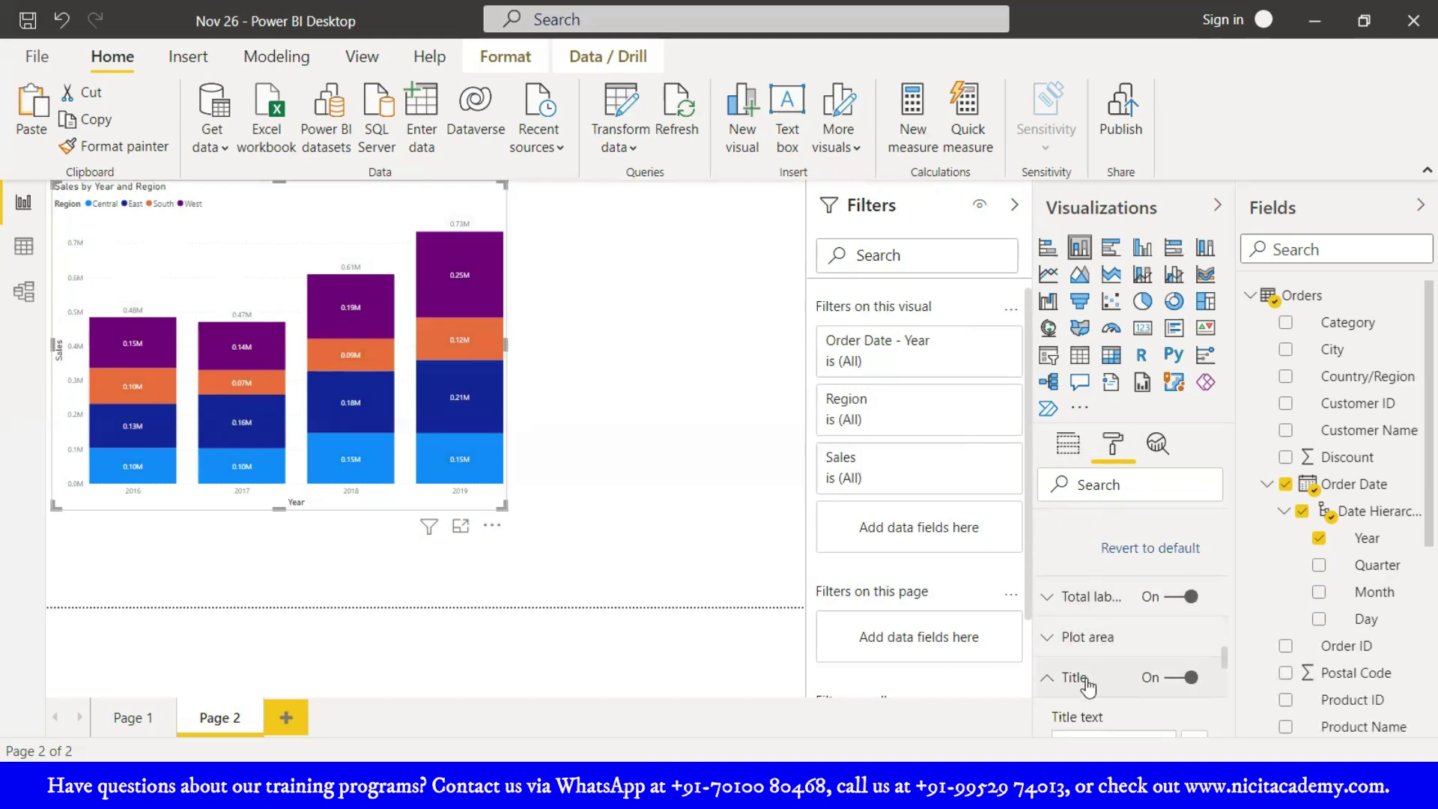
scroll(1124, 647, "down", 2)
left_click_drag(1062, 633, 1217, 641)
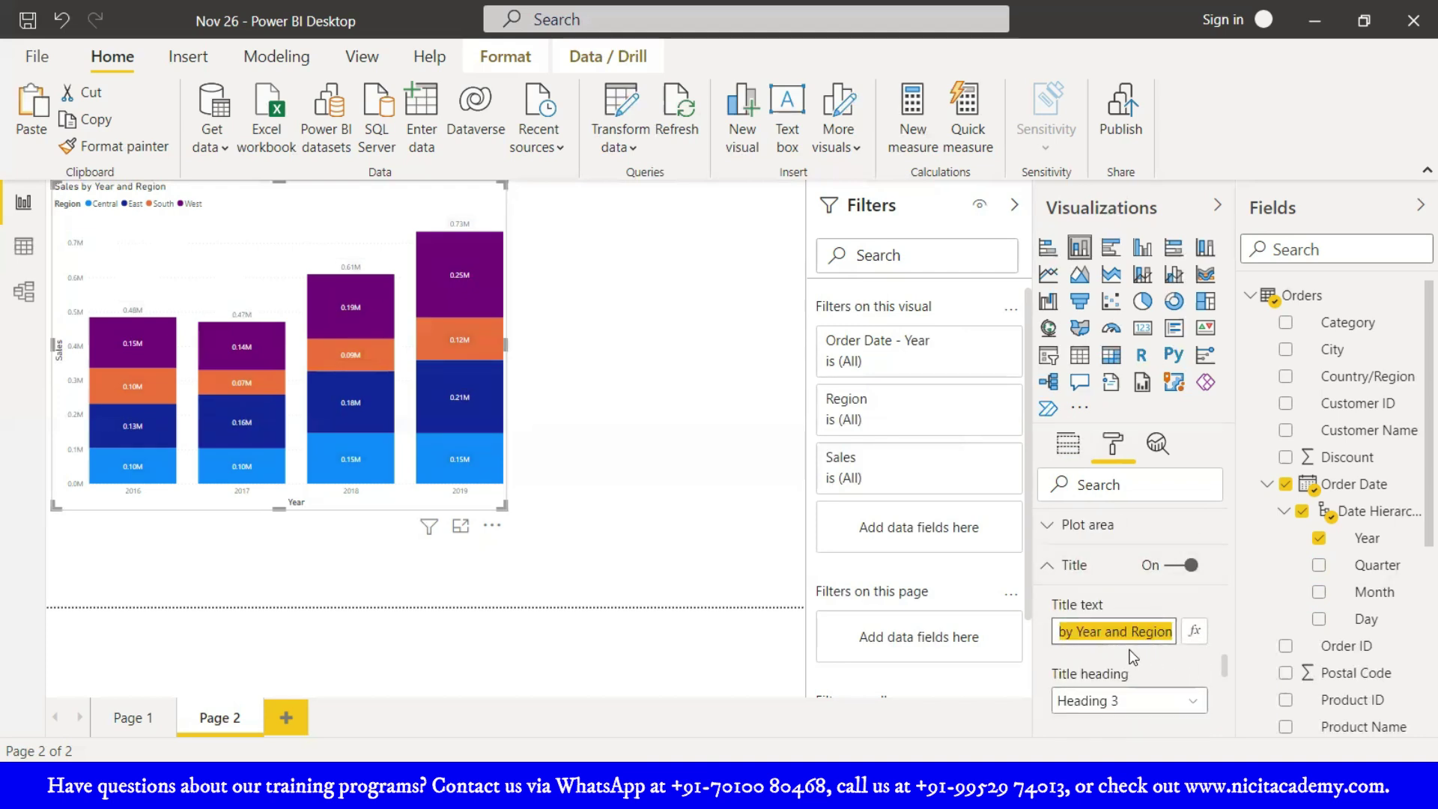
left_click(1196, 701)
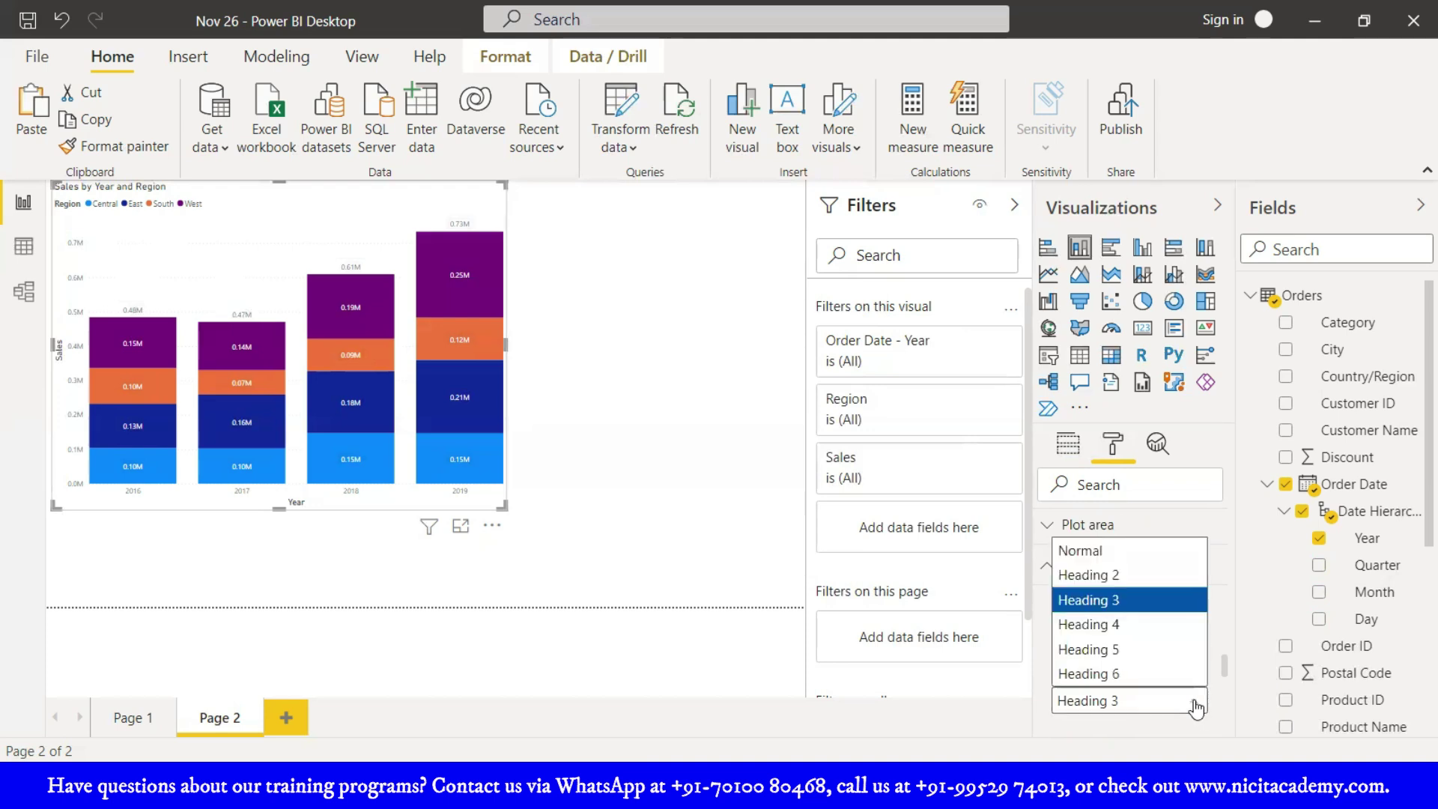
left_click(1162, 628)
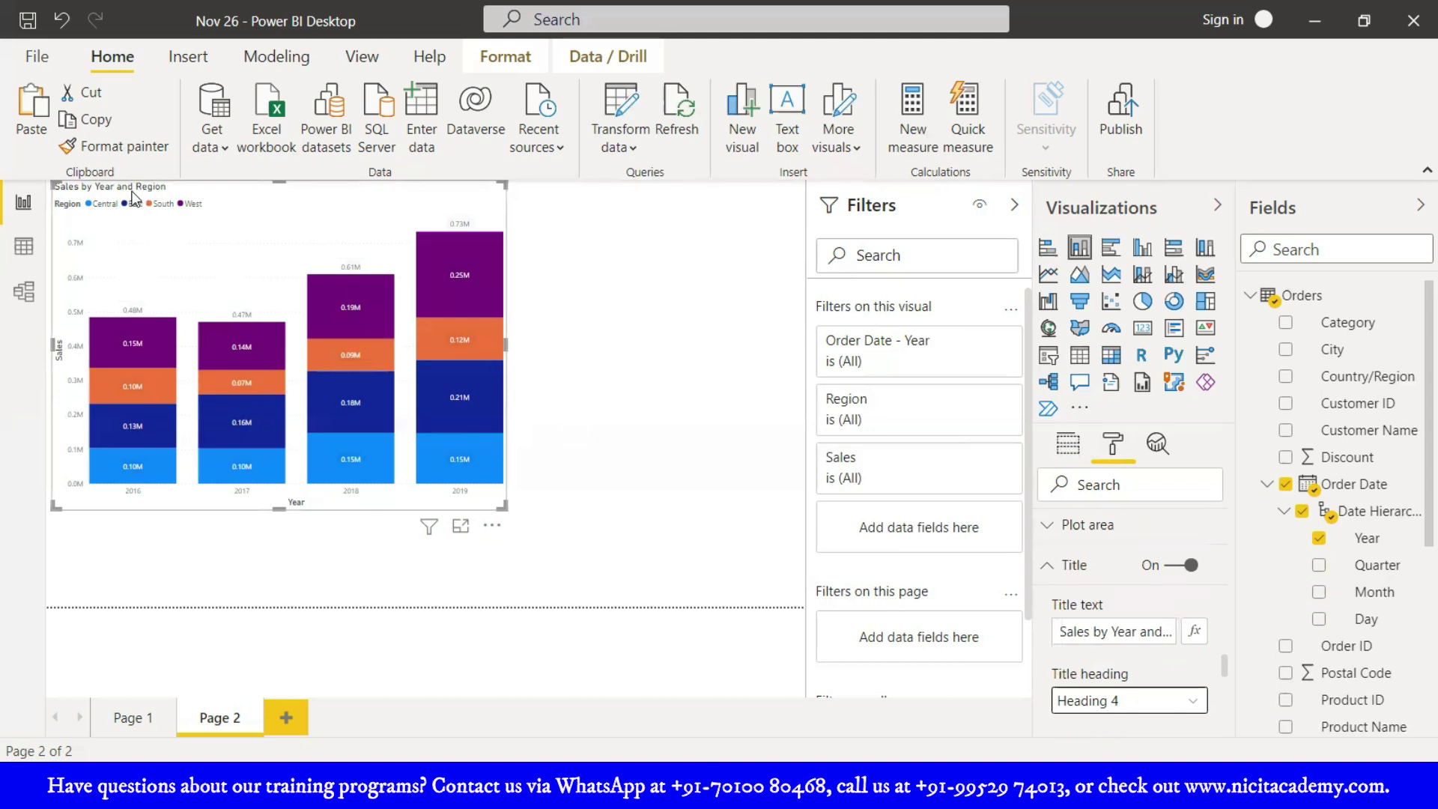
- Center the chart's title and set its text size to 16 pt
scroll(1133, 646, "down", 3)
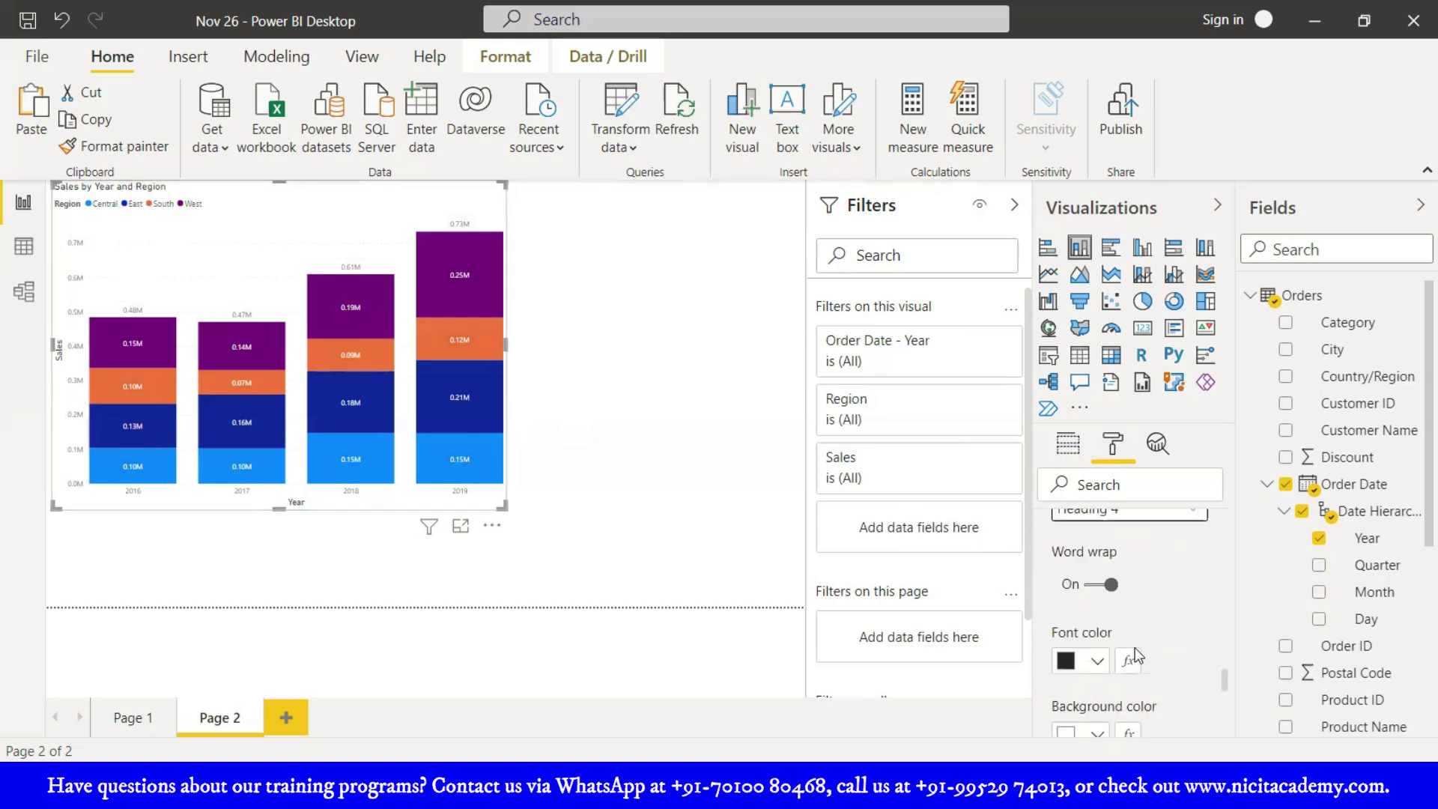
scroll(1132, 633, "down", 1)
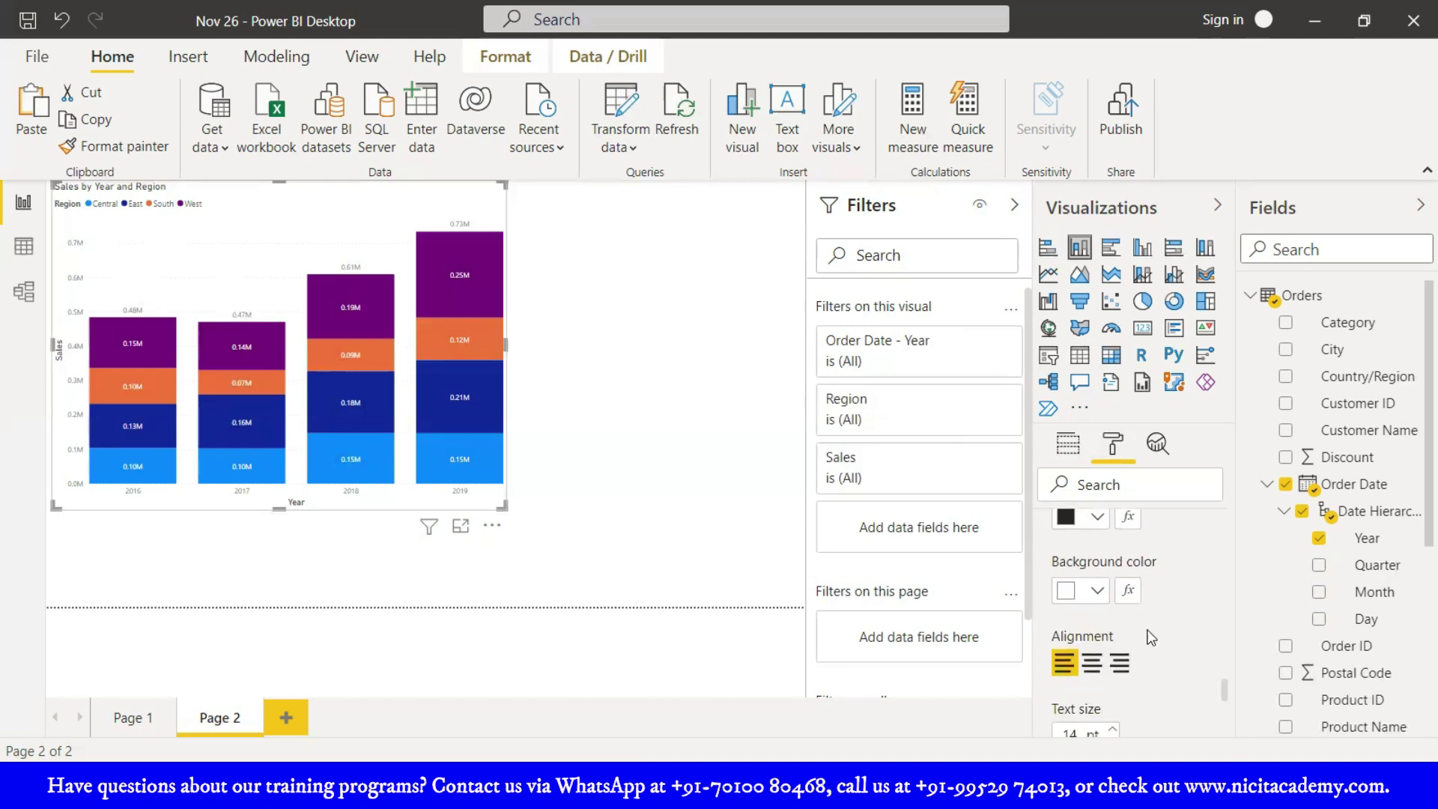
left_click(1093, 664)
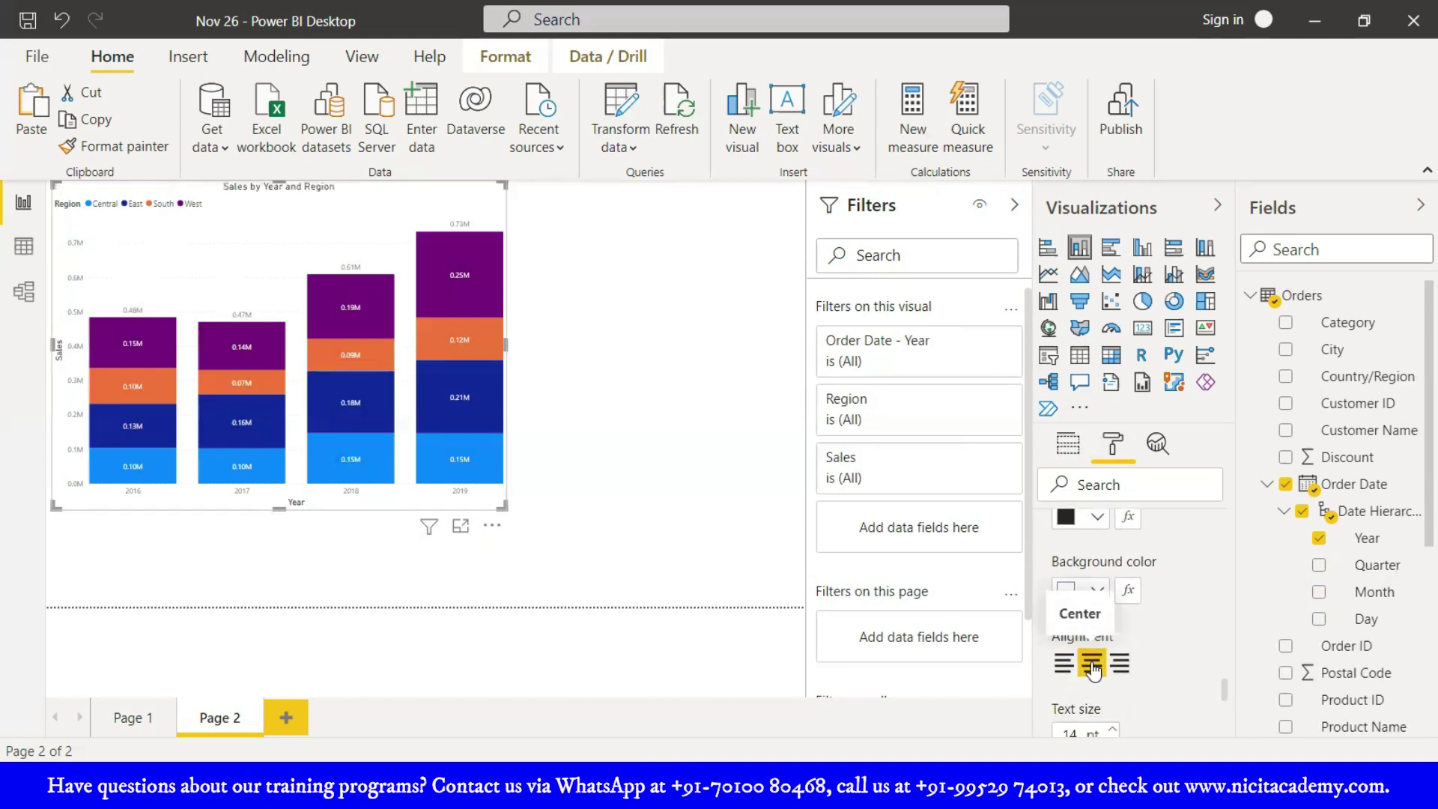
scroll(1190, 665, "down", 2)
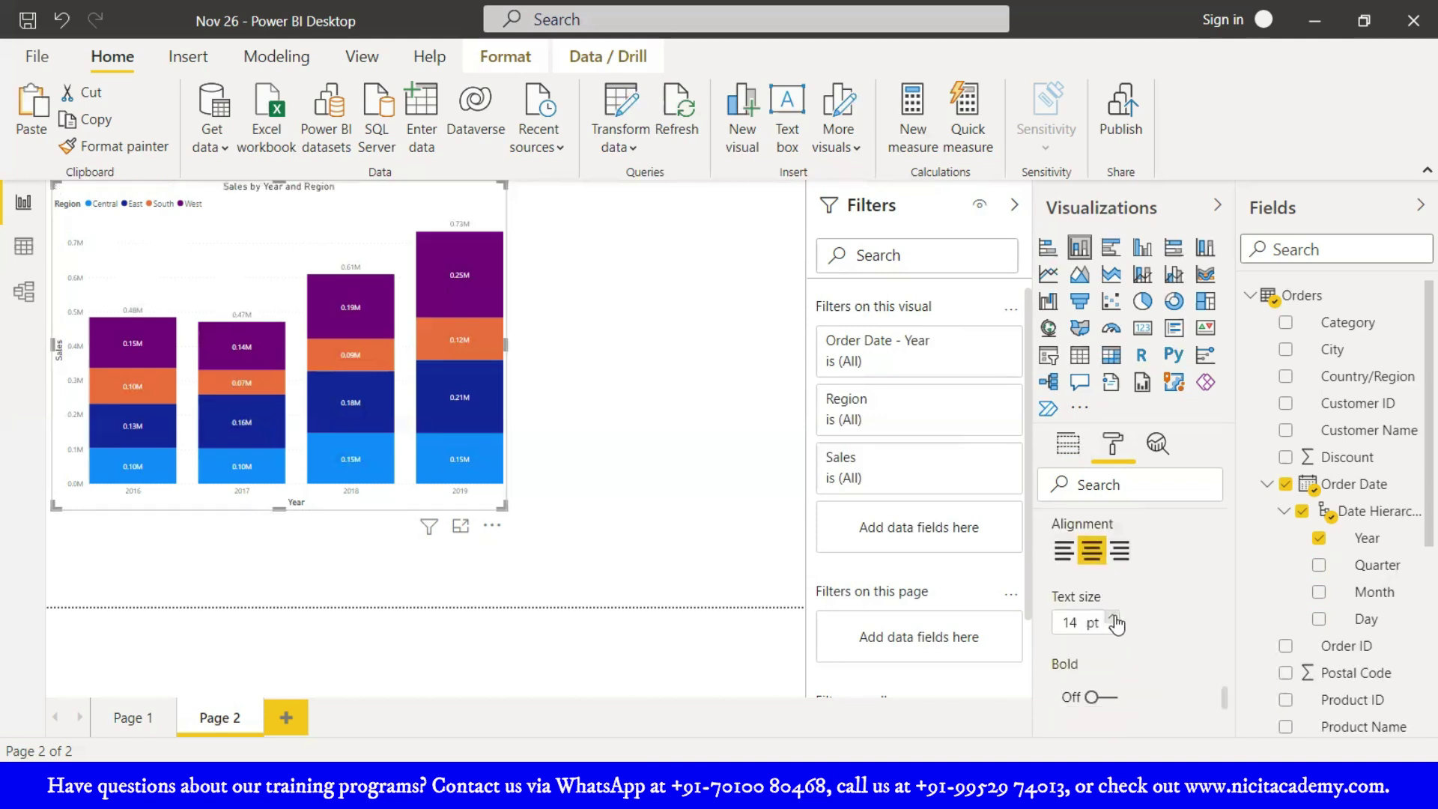
left_click(1113, 618)
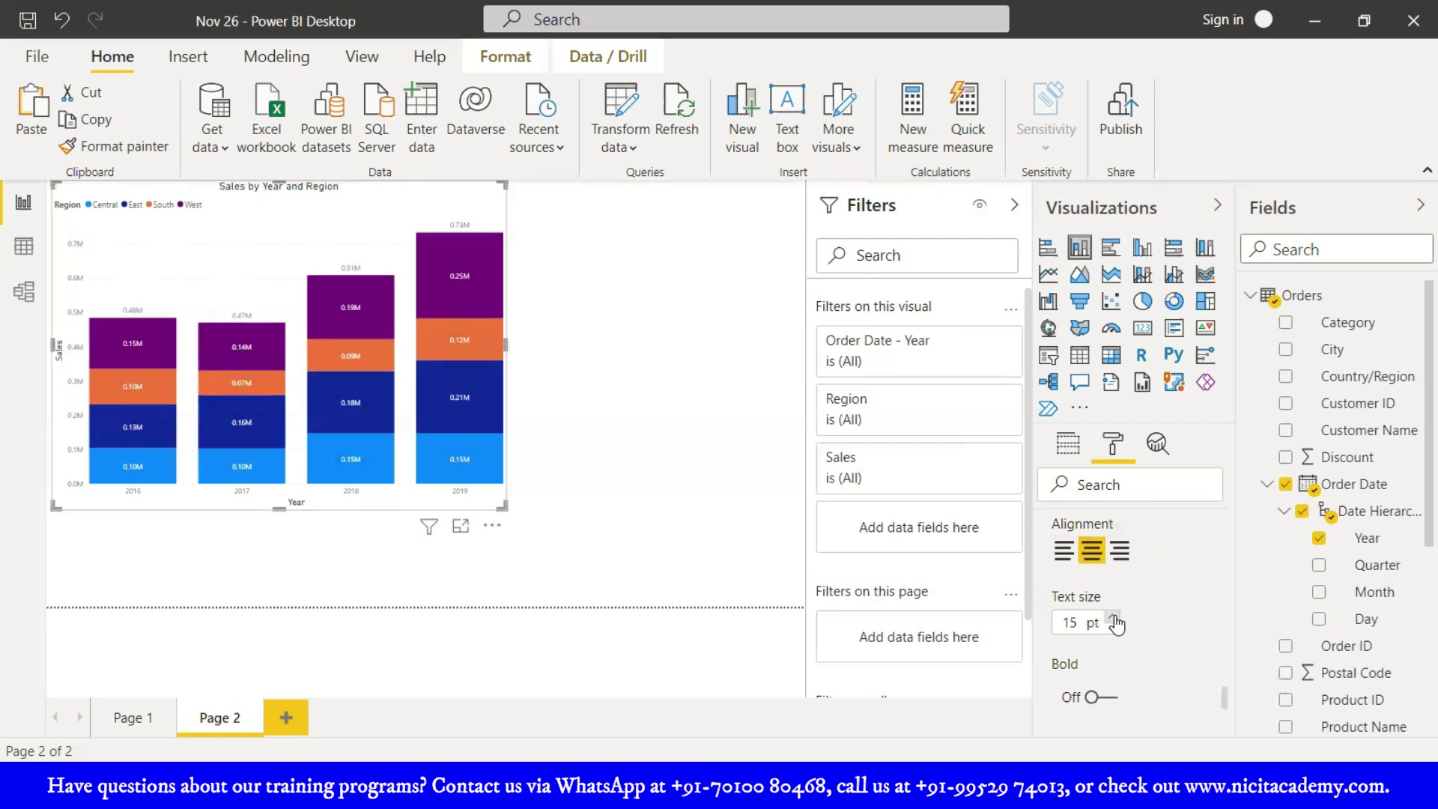
left_click(1113, 619)
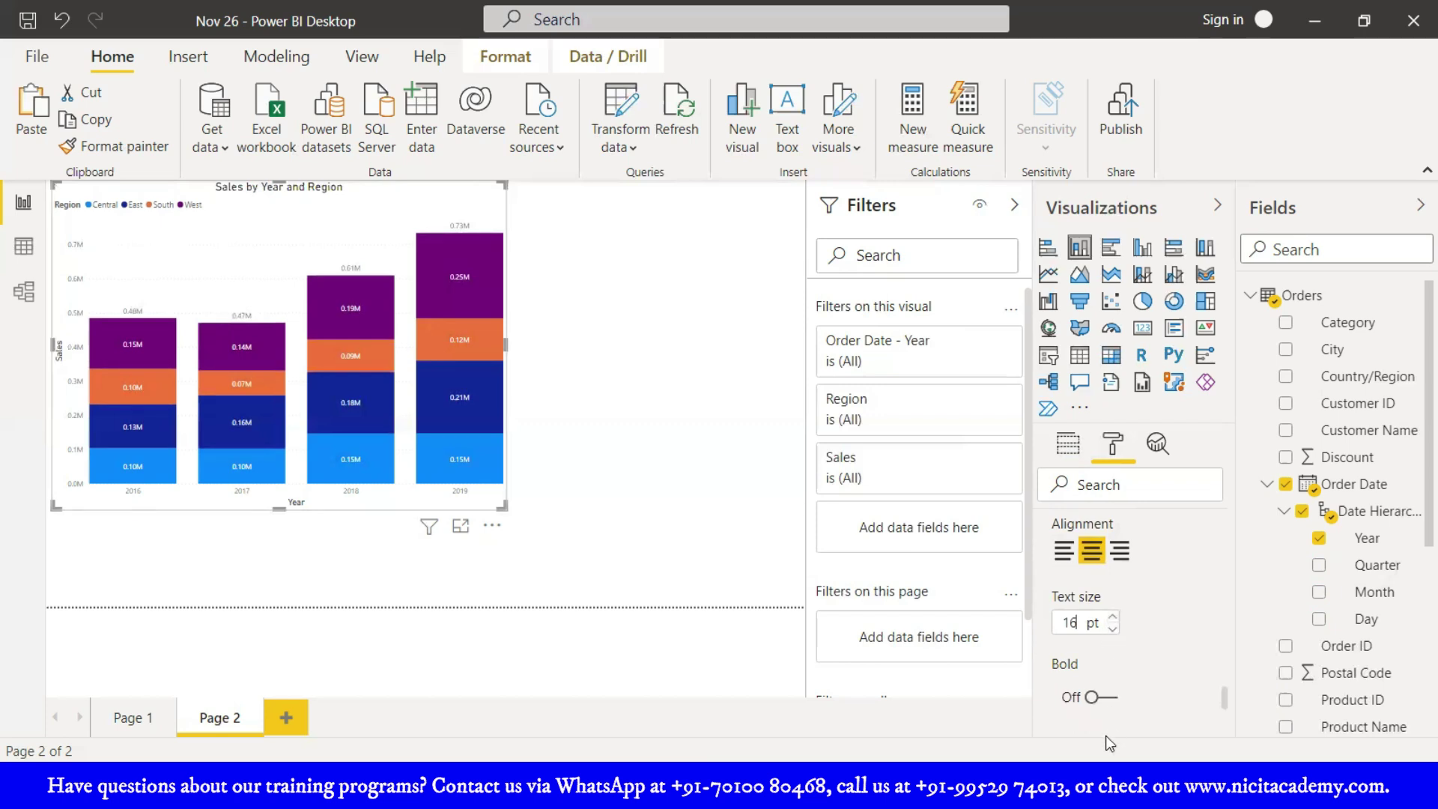
- Try bold text for the chart's title, and switch it off again
left_click(1104, 696)
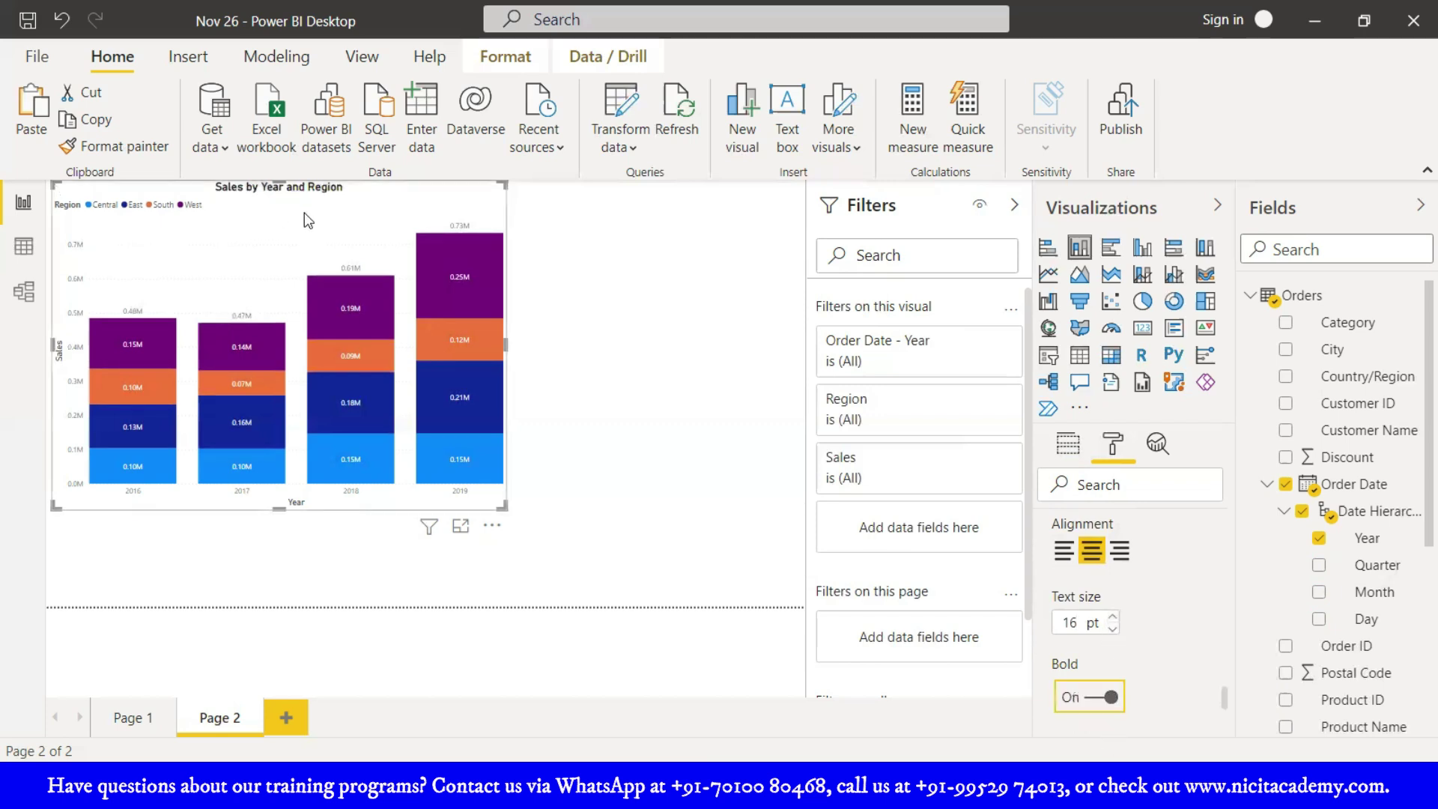
left_click(1095, 697)
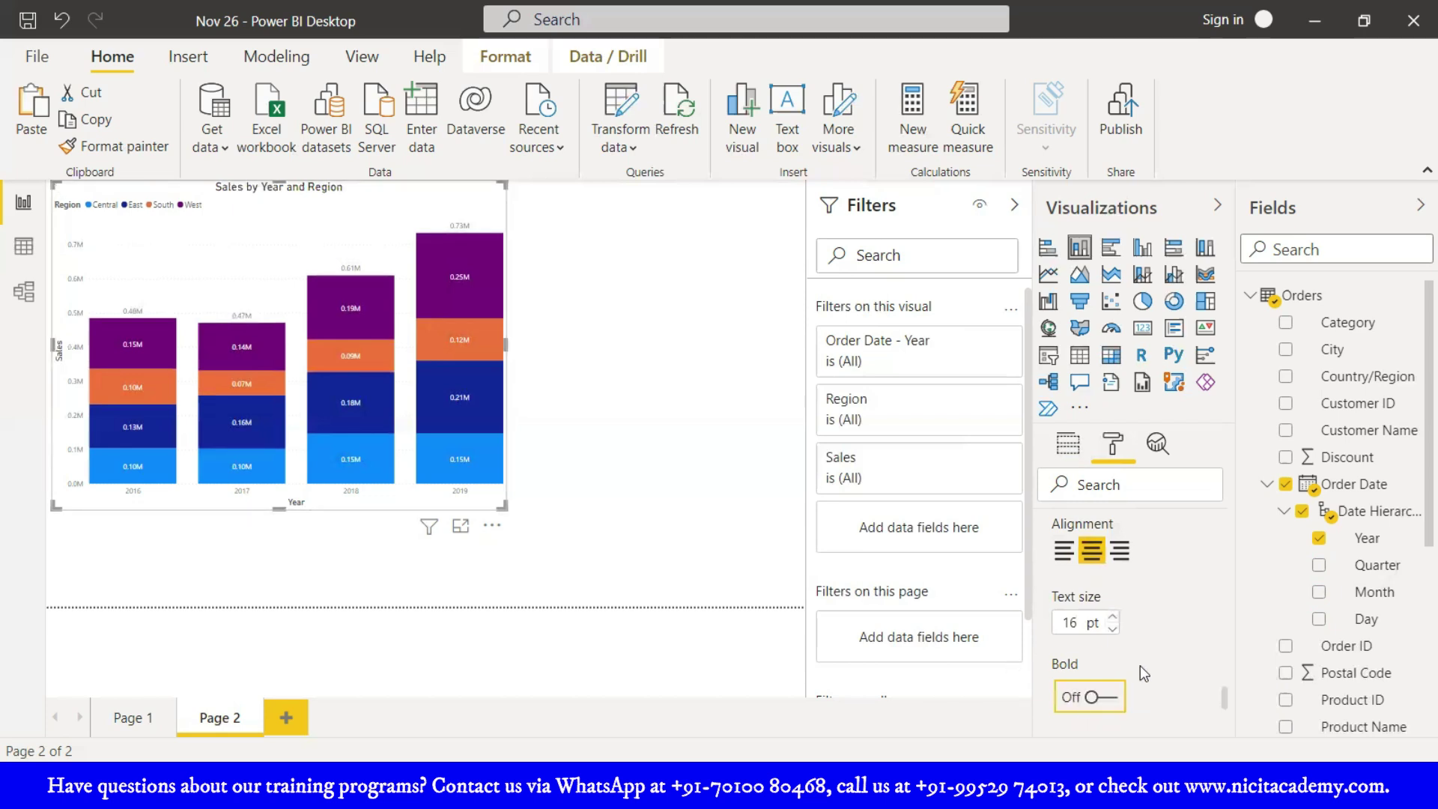
- Review the title's remaining formatting options, including italic, underline, font family and alignment, and collapse the title settings
scroll(1141, 666, "down", 3)
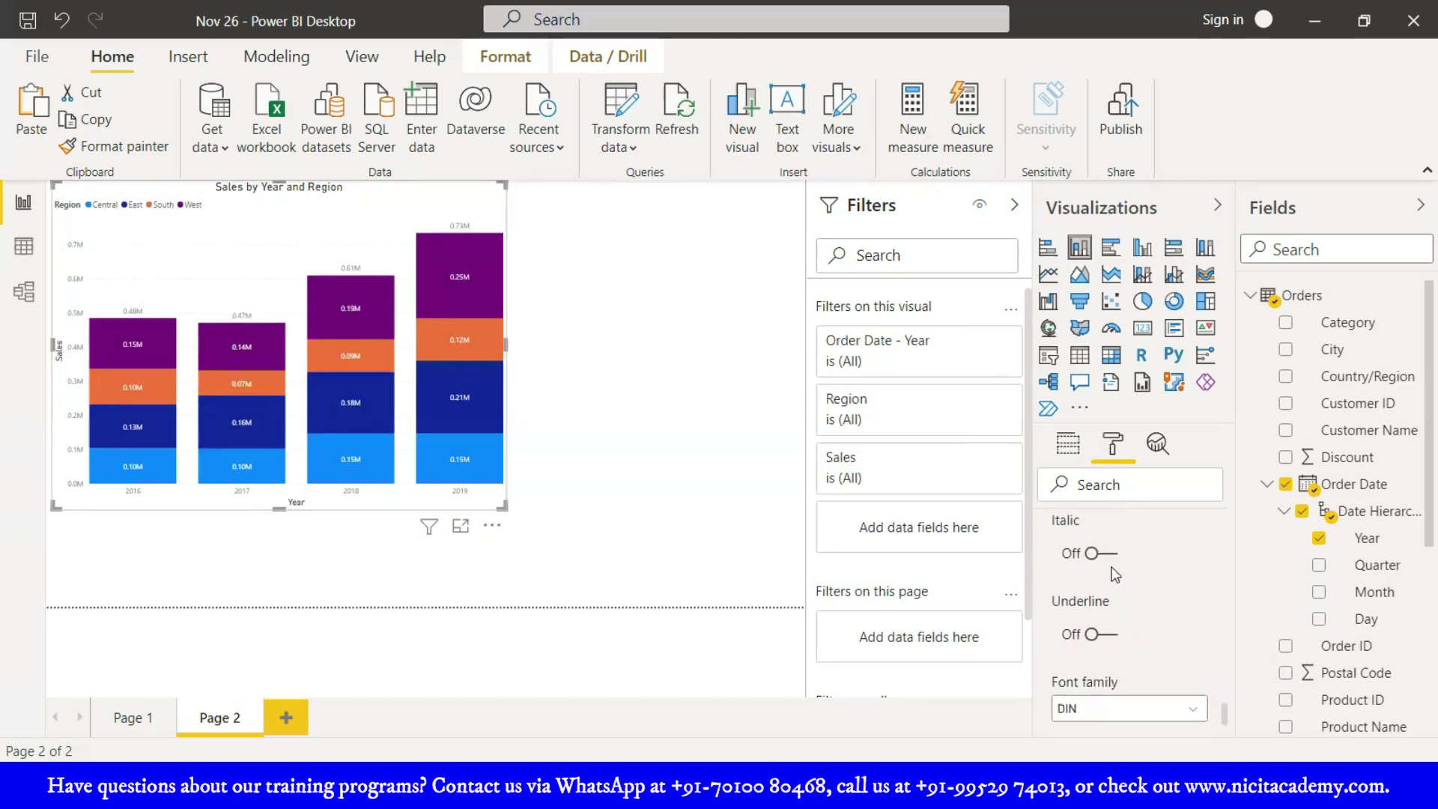
scroll(1114, 574, "down", 3)
scroll(1115, 592, "up", 6)
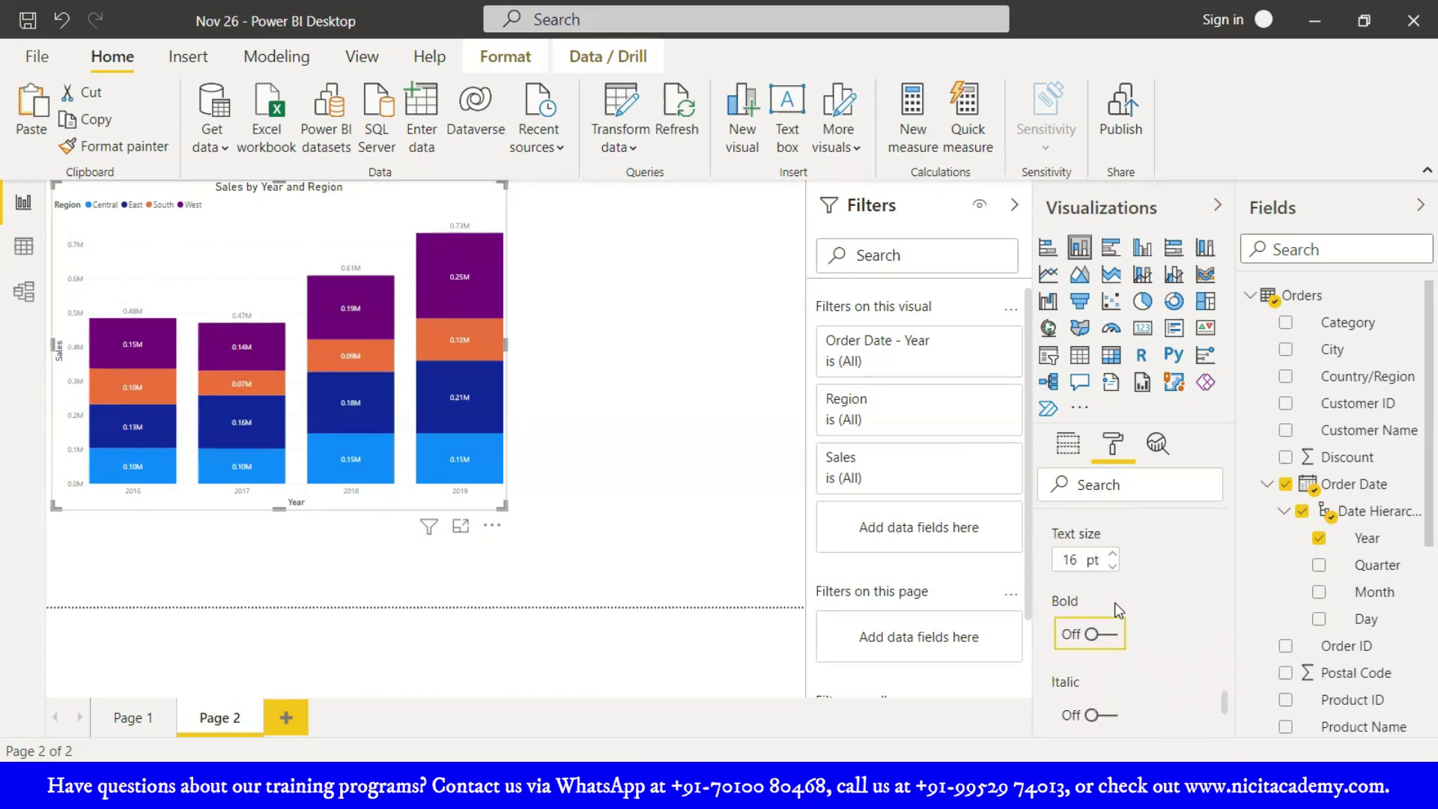
scroll(1114, 602, "up", 2)
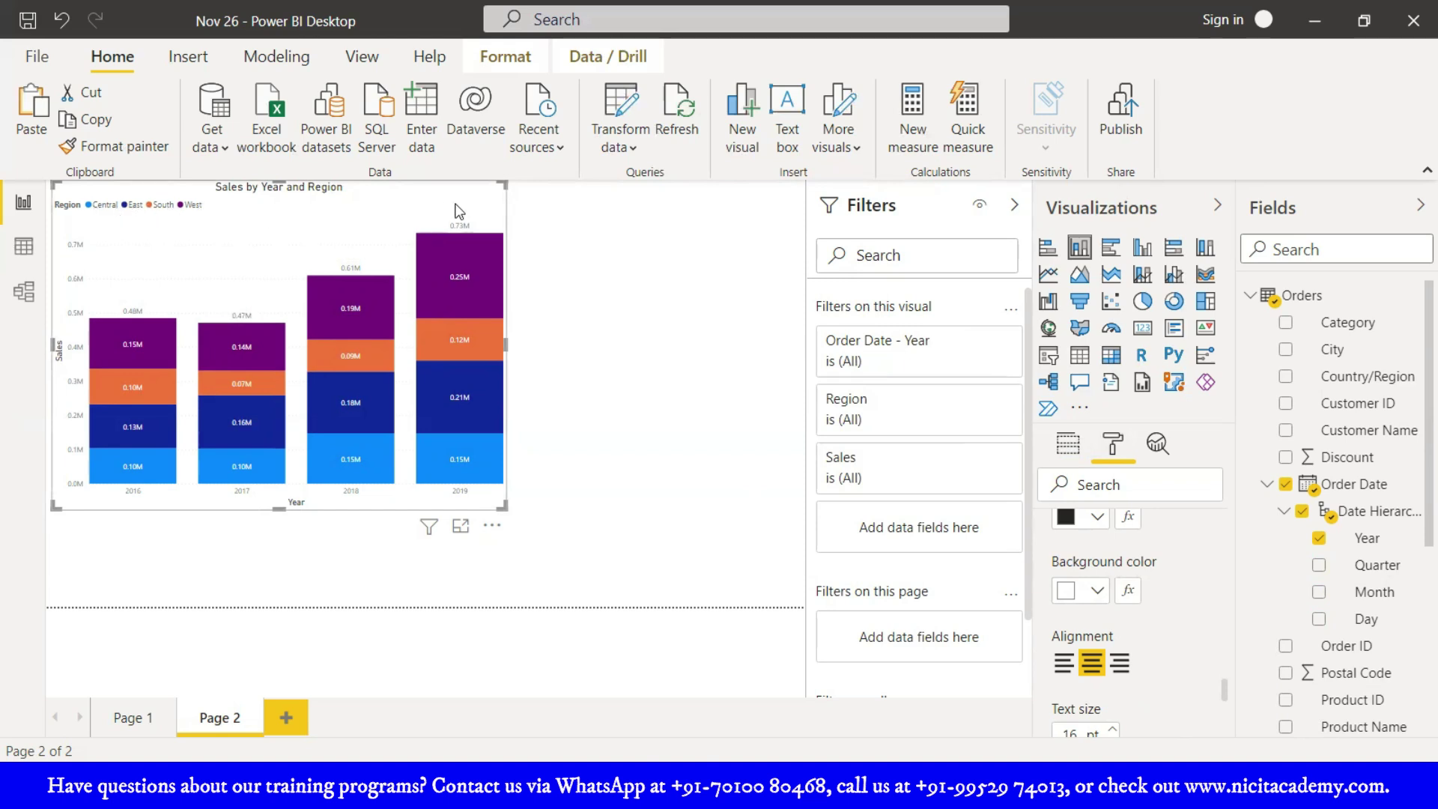
scroll(1113, 584, "up", 5)
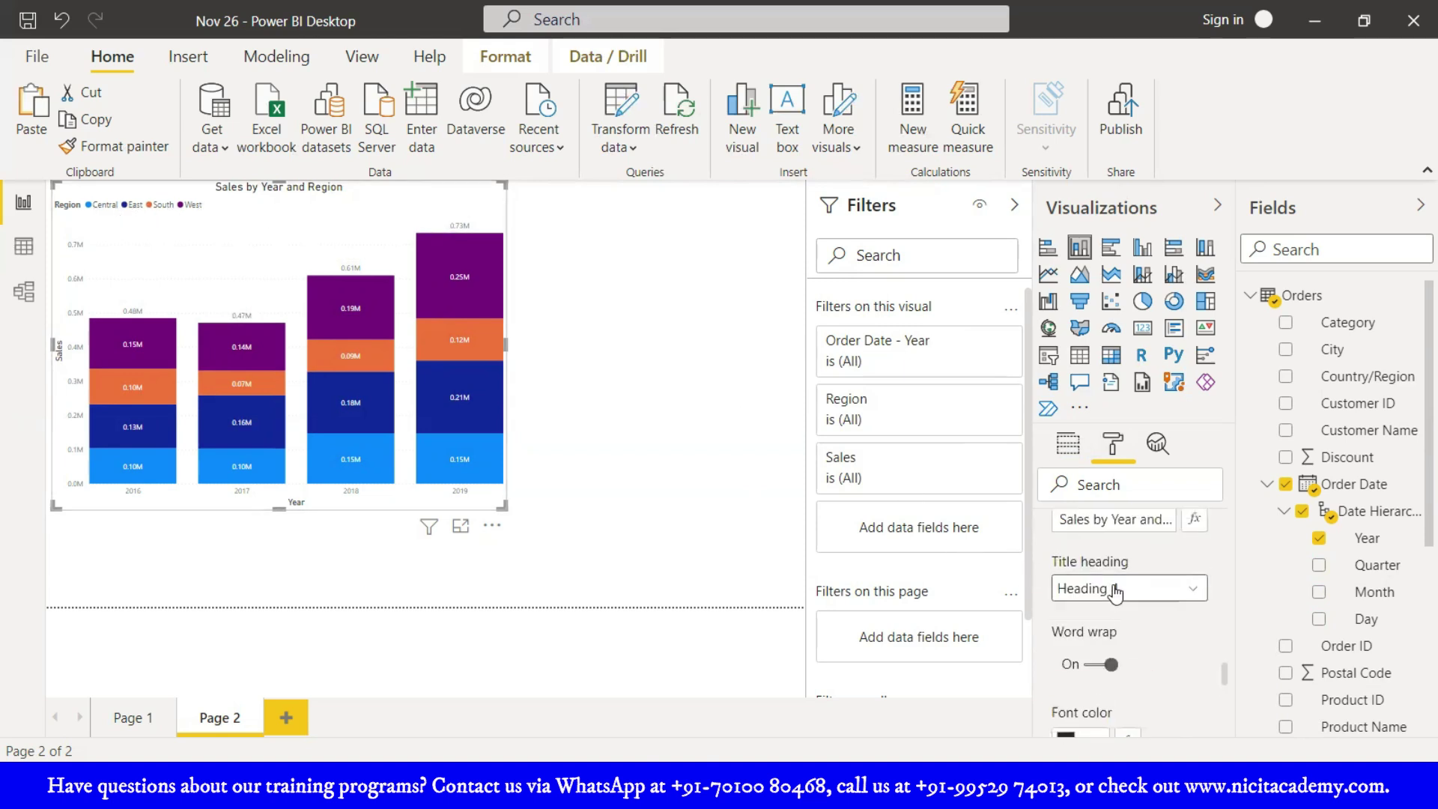
scroll(1121, 603, "down", 5)
scroll(1093, 644, "up", 5)
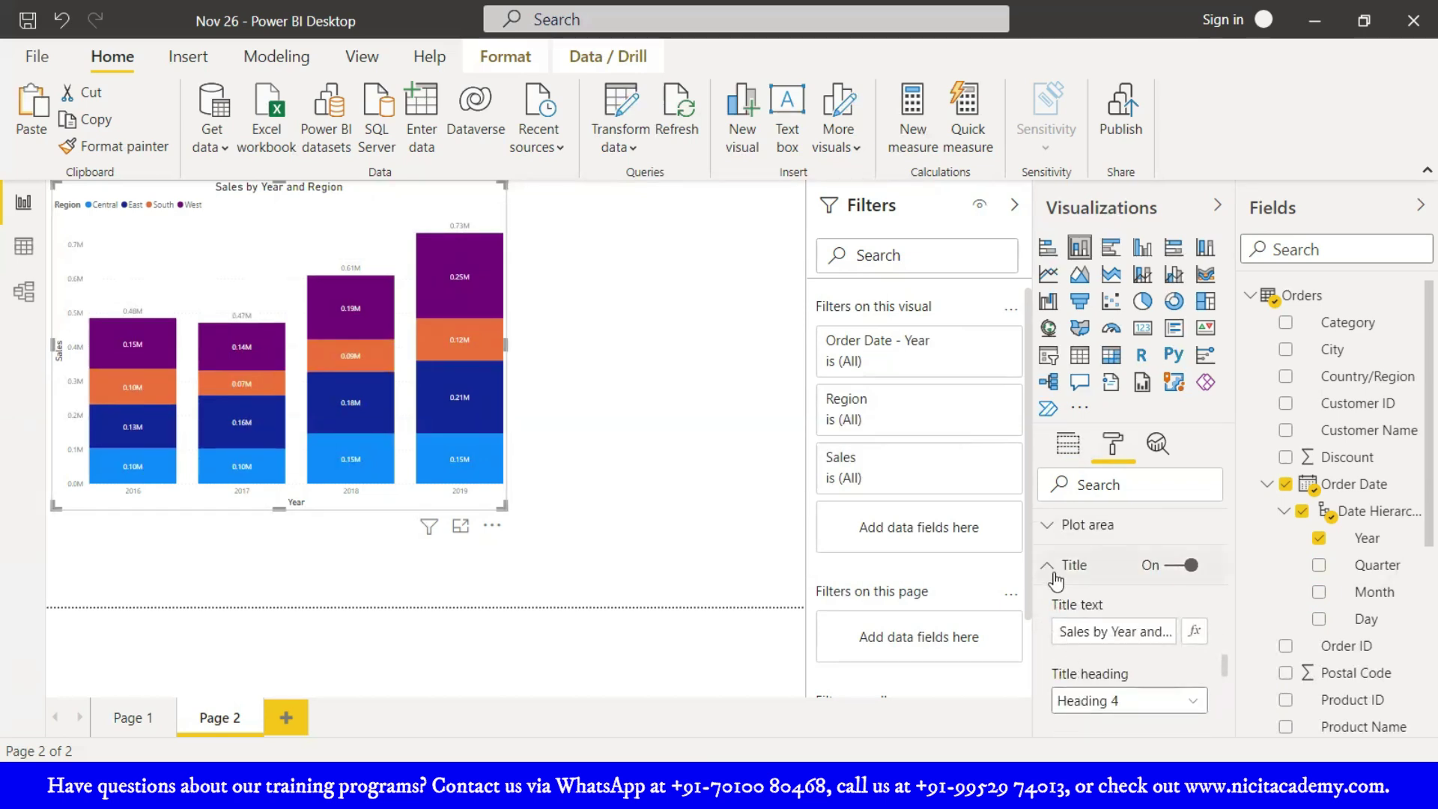
left_click(1056, 578)
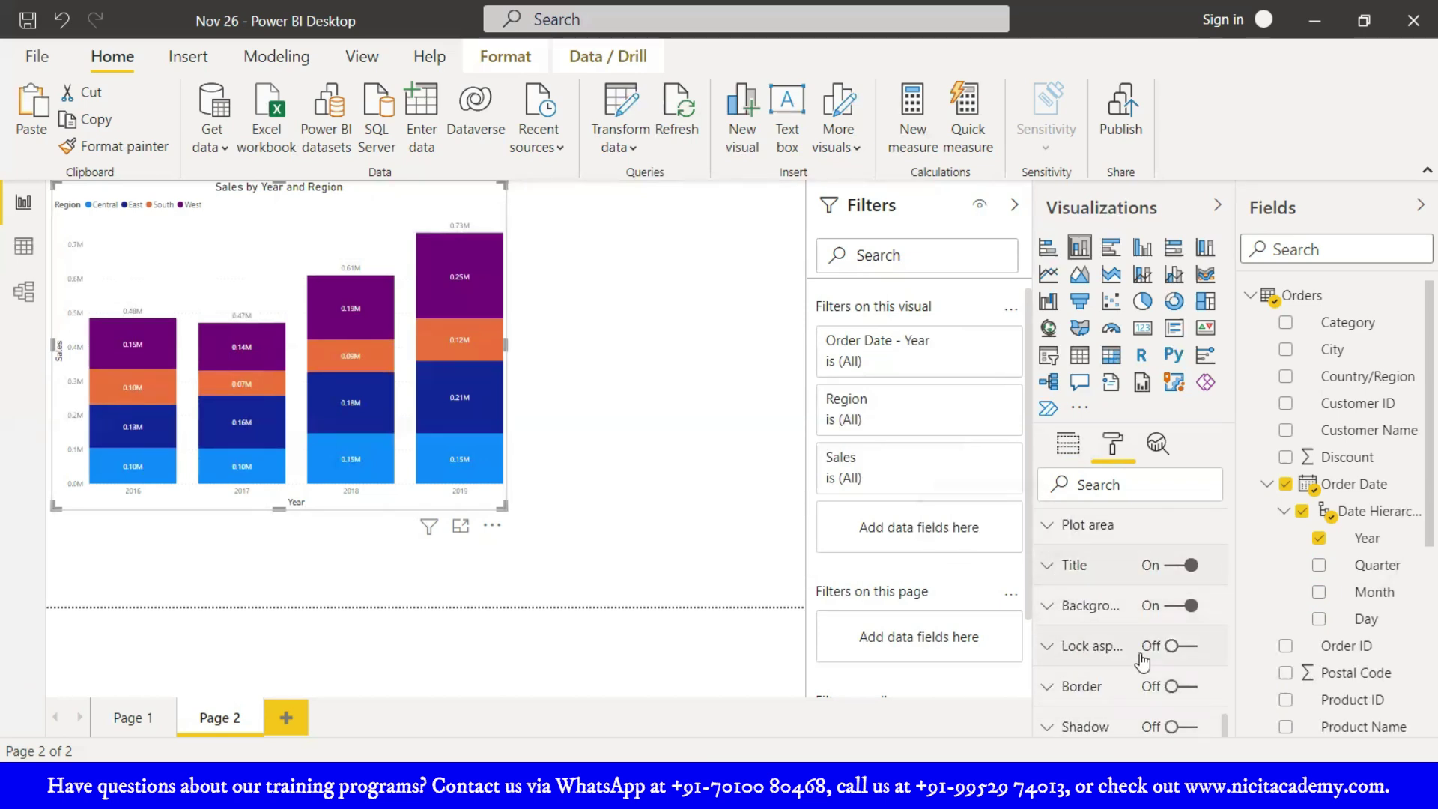
- Set the position of the chart's Region legend to Right
scroll(1141, 662, "down", 2)
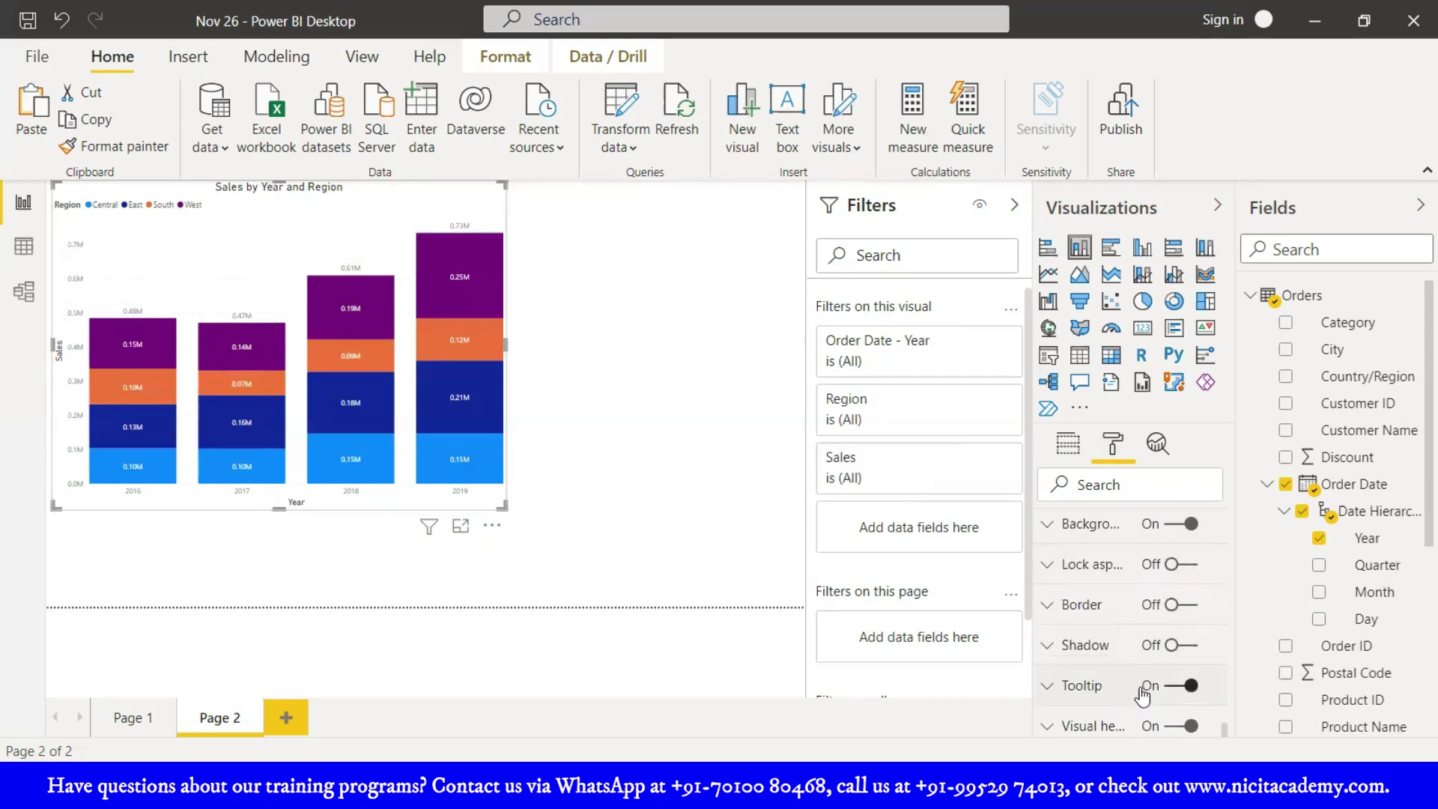
scroll(1138, 695, "up", 10)
scroll(1131, 693, "up", 10)
scroll(1131, 692, "down", 3)
scroll(1115, 601, "up", 2)
left_click(1070, 630)
scroll(1106, 641, "down", 2)
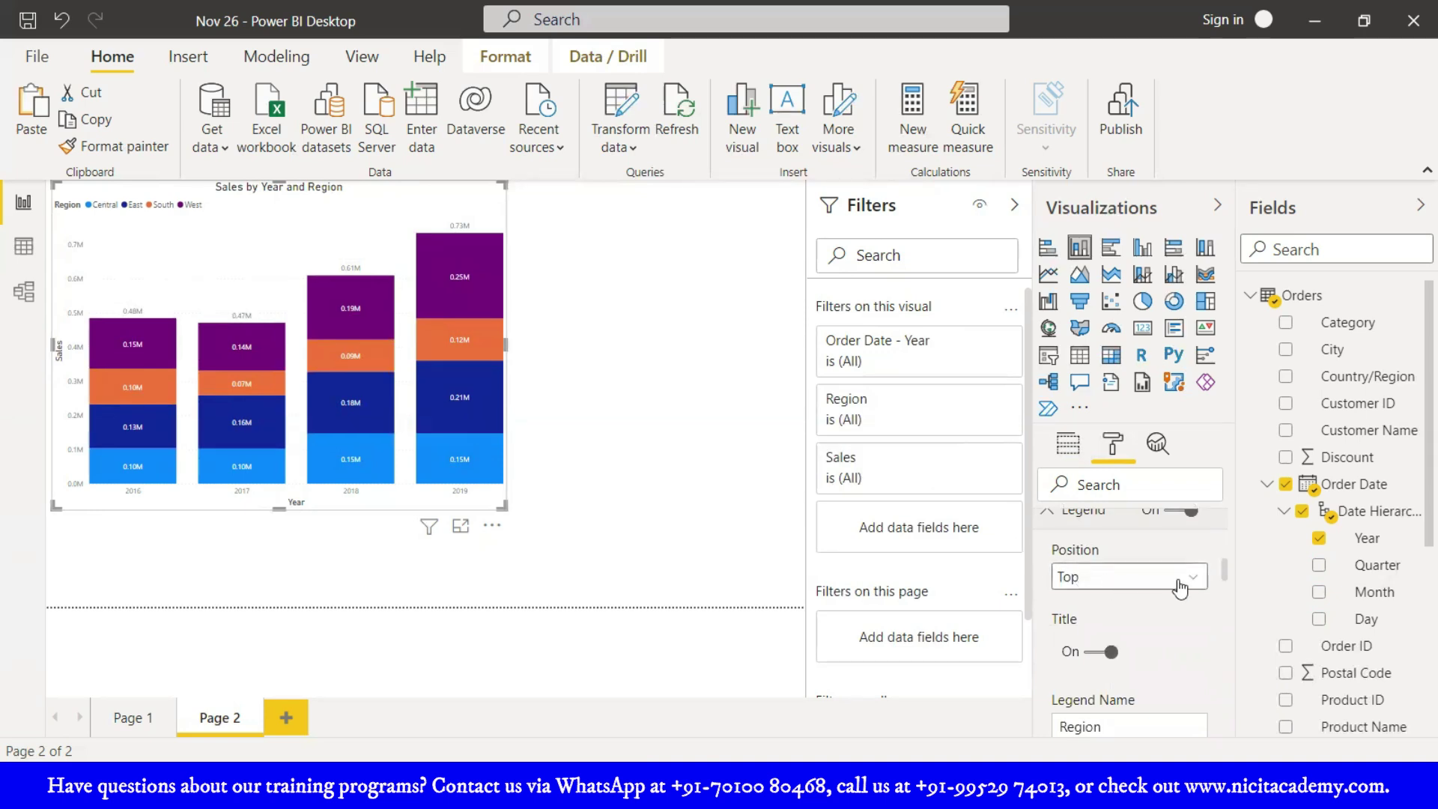
left_click(1180, 588)
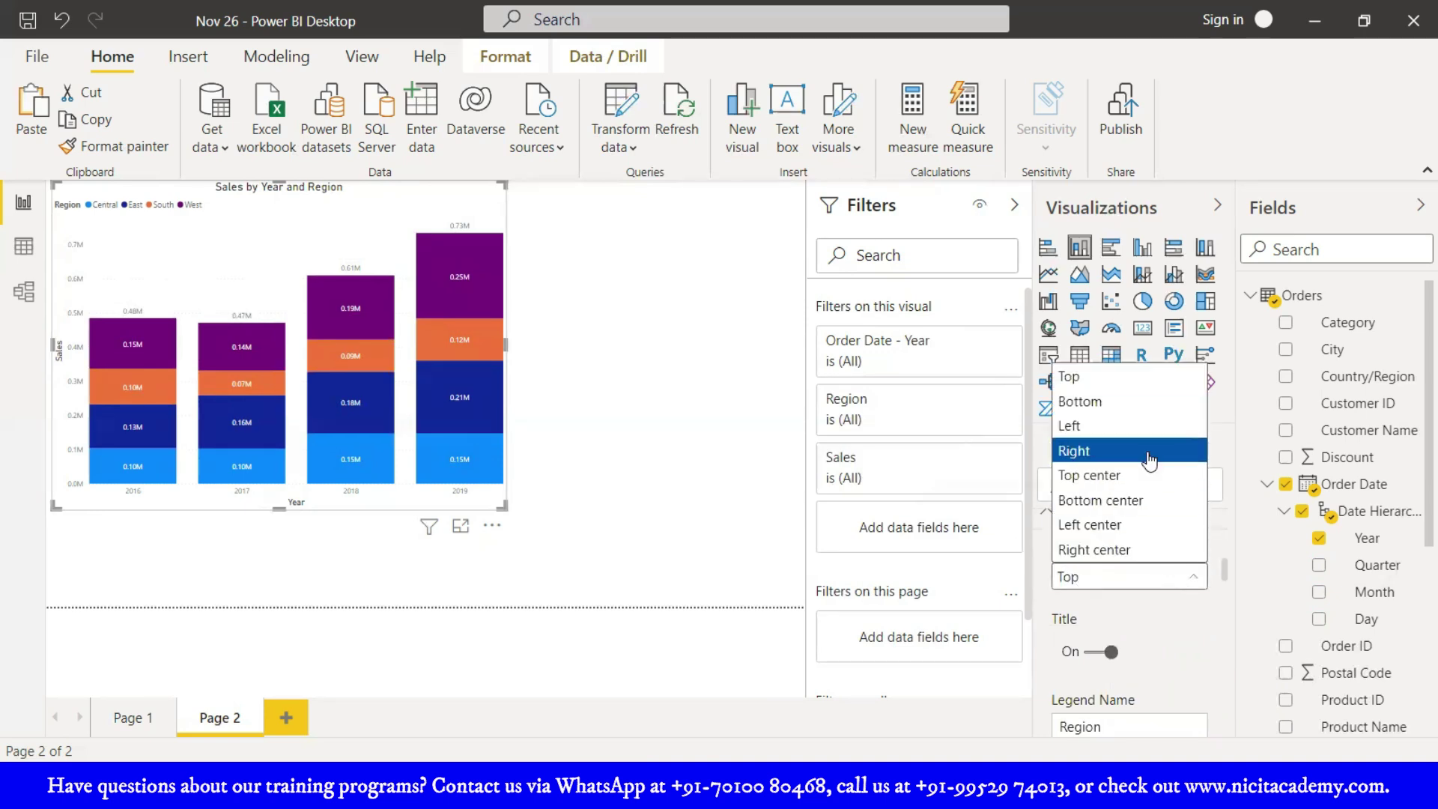
left_click(1079, 450)
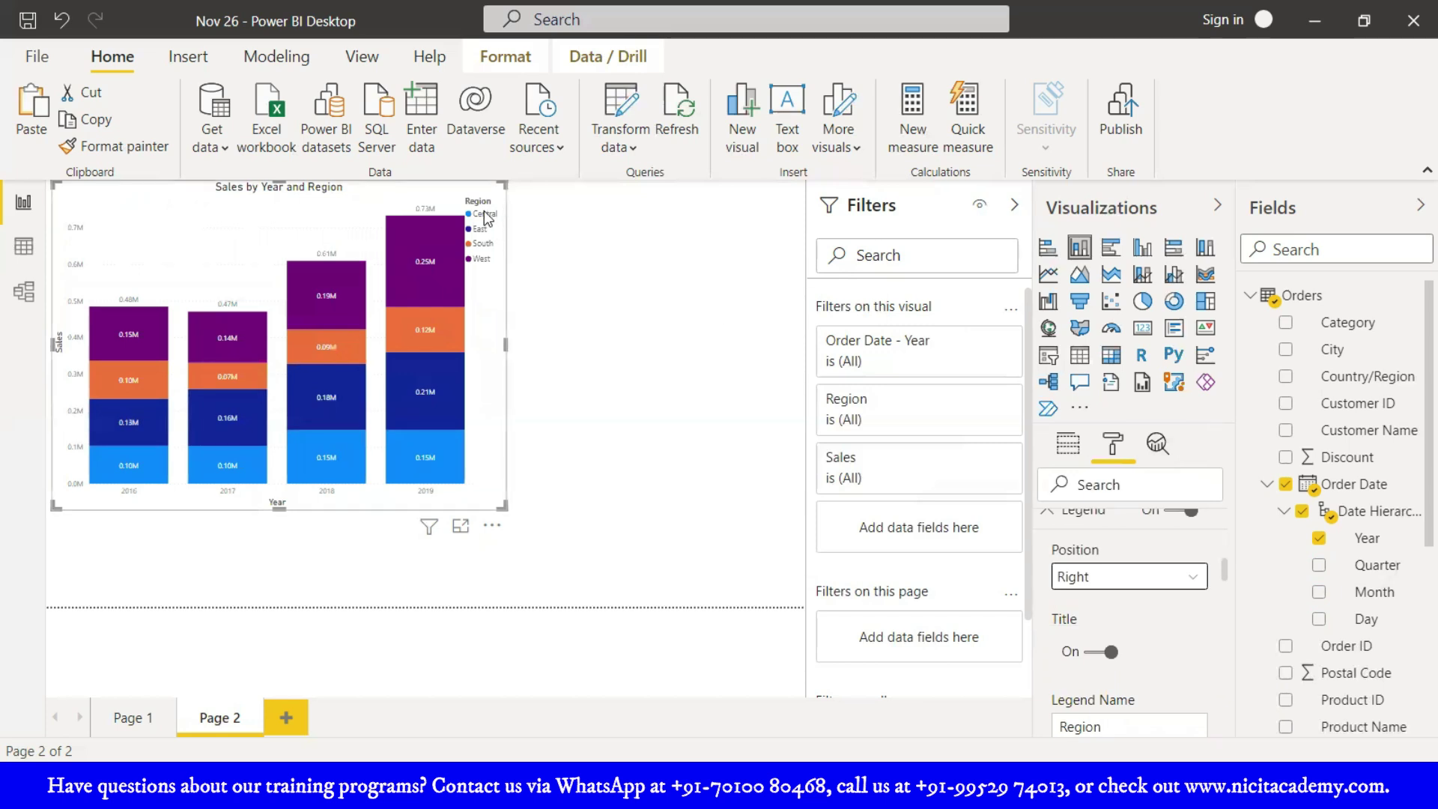
- Try the Right center position for the legend, and set it back to Right
left_click(1124, 583)
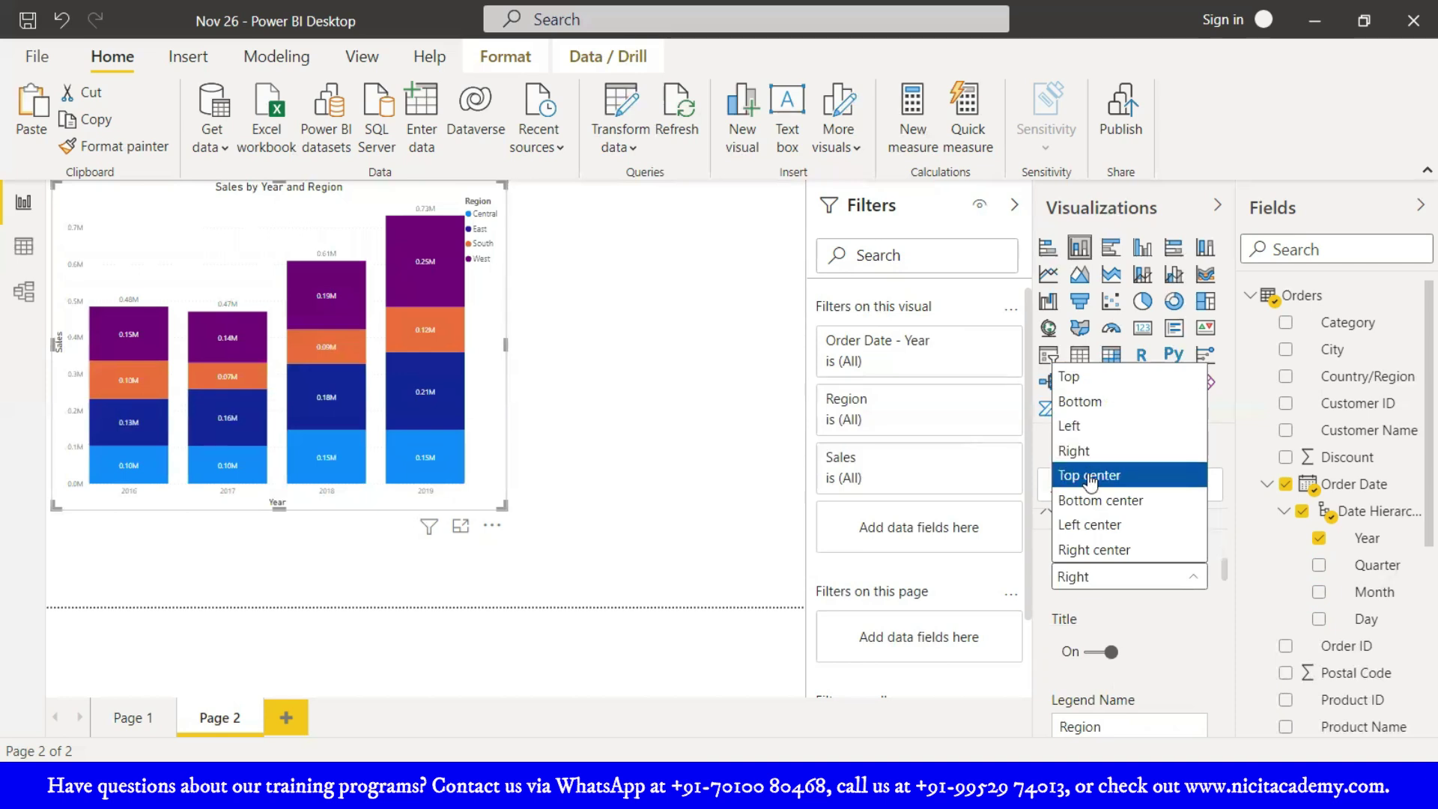
left_click(1102, 552)
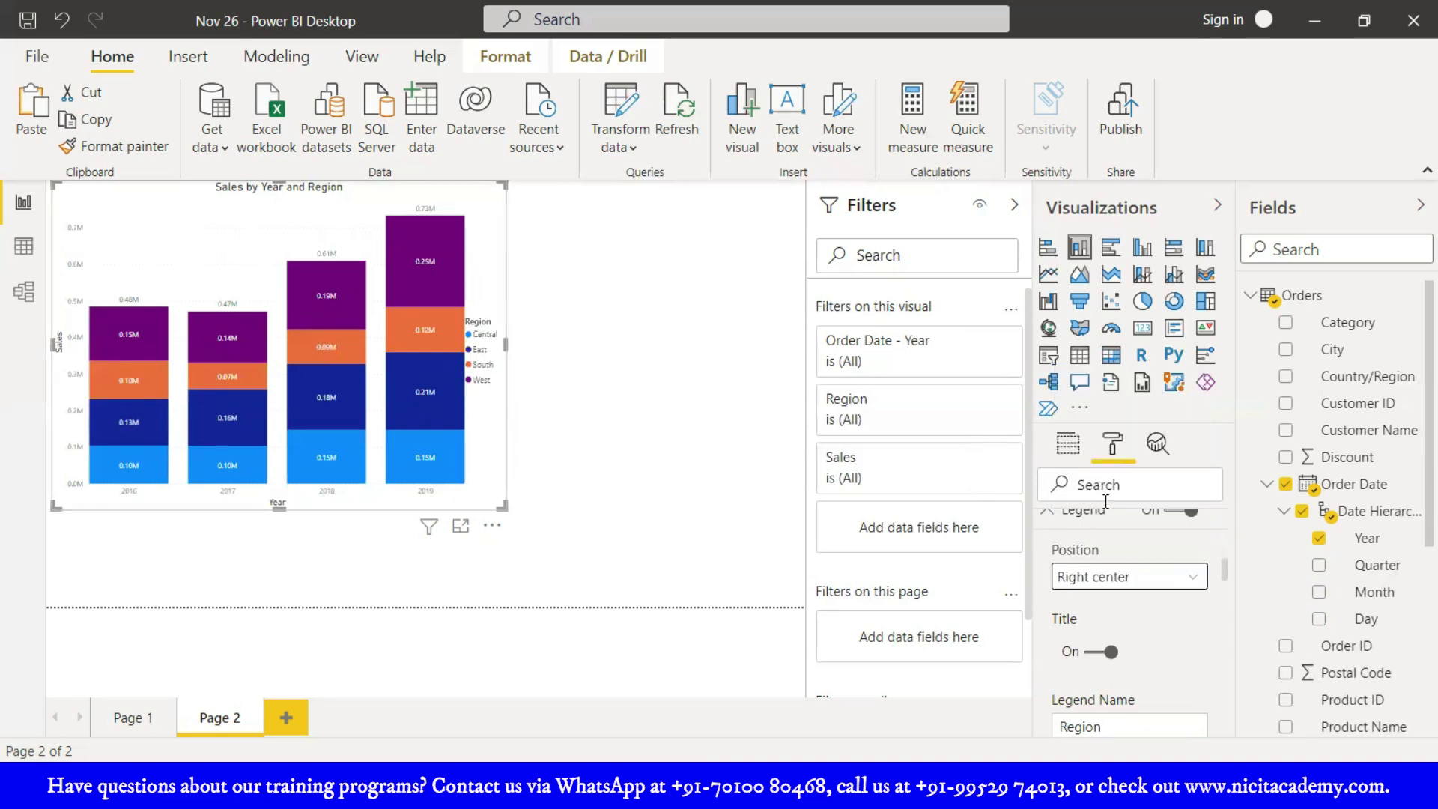
left_click(1100, 577)
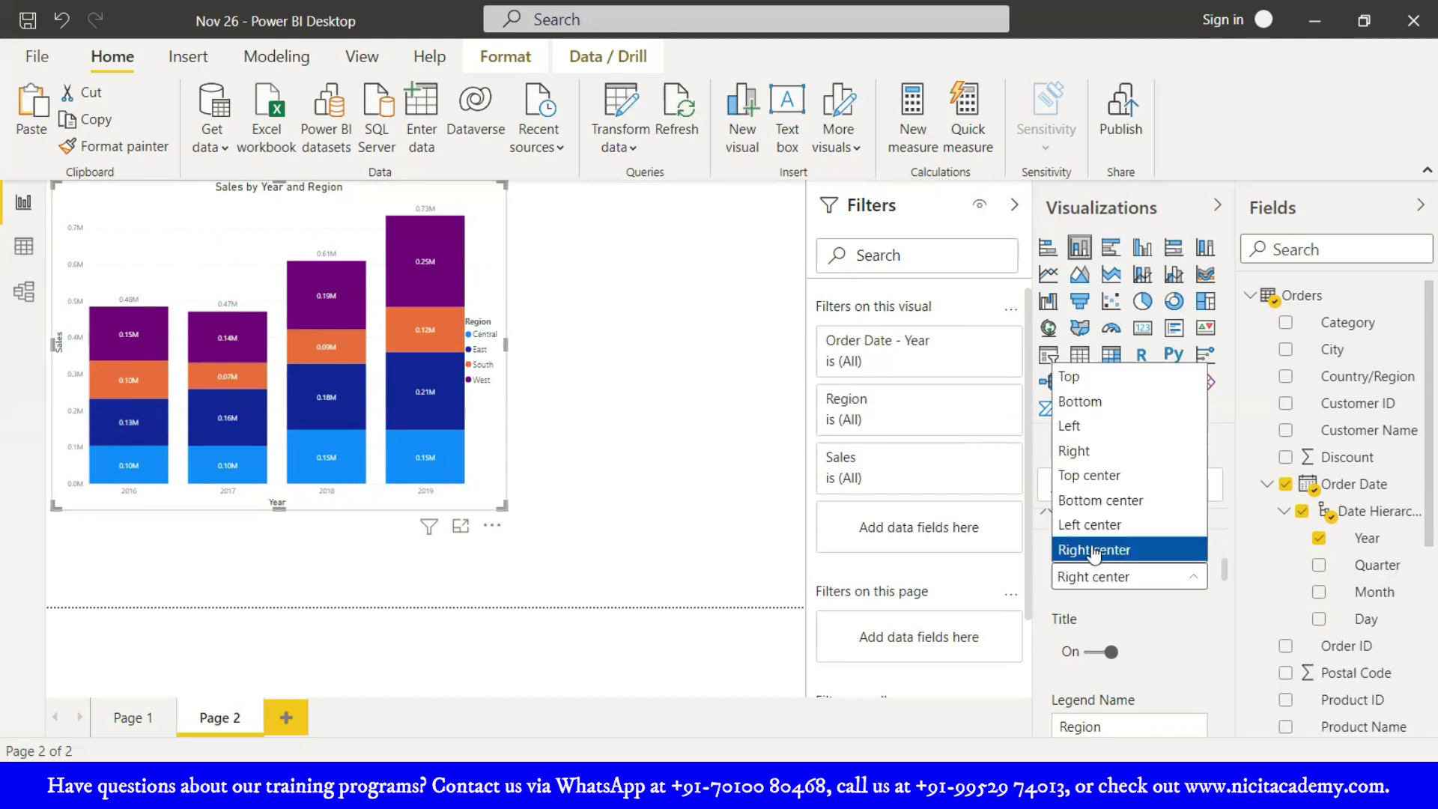
left_click(1090, 453)
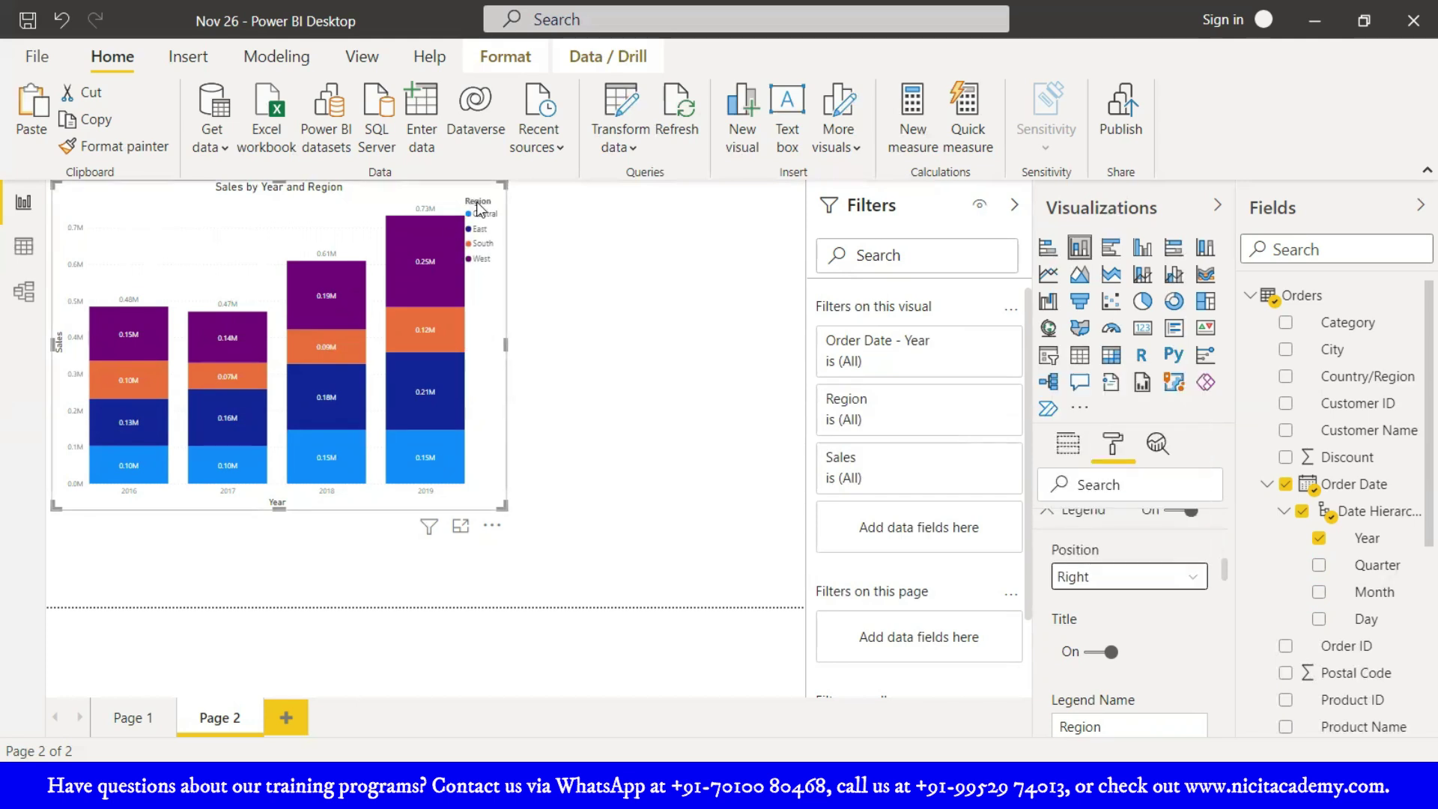
- Show the stacked column chart in focus mode and collapse its legend and data label settings
left_click(460, 527)
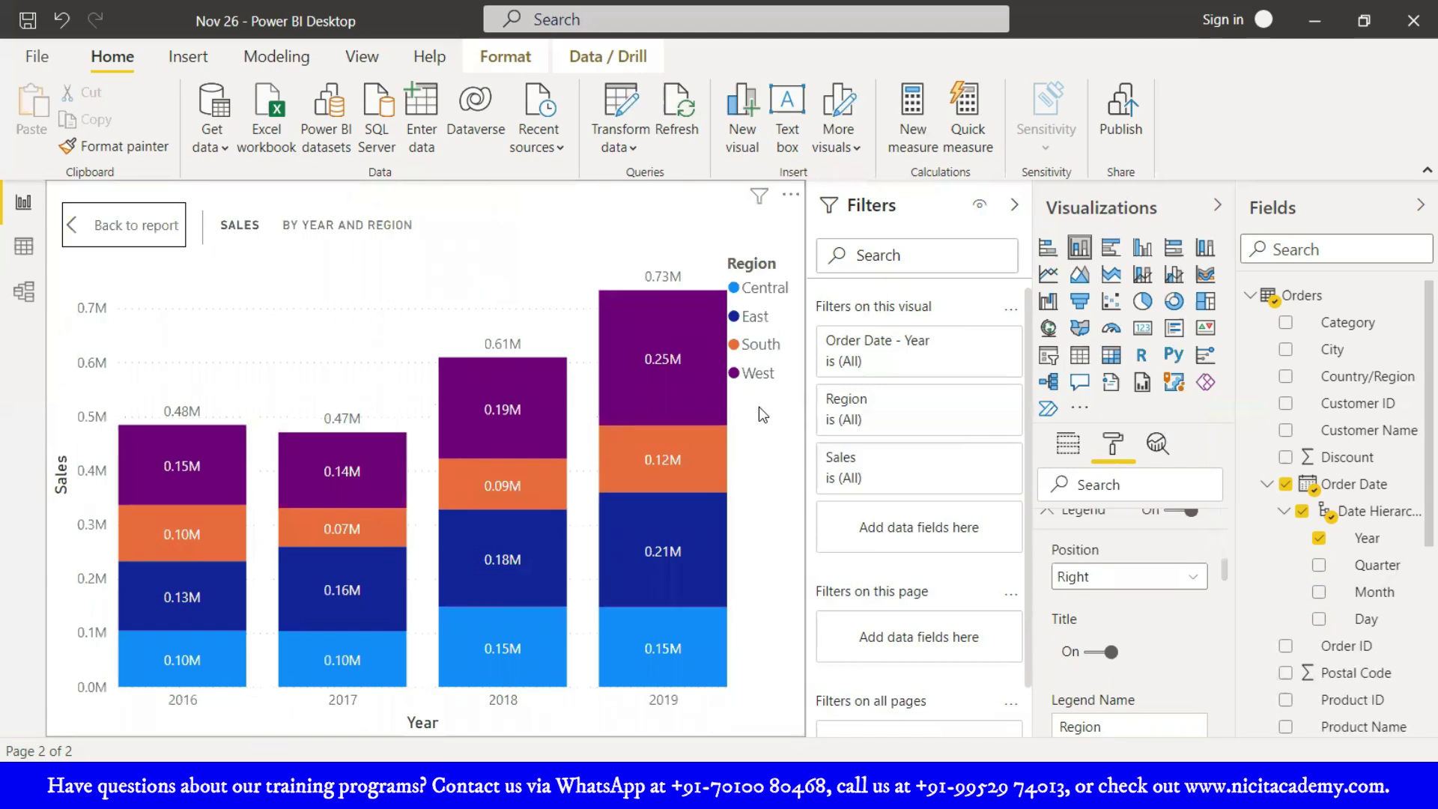
scroll(1167, 610, "up", 2)
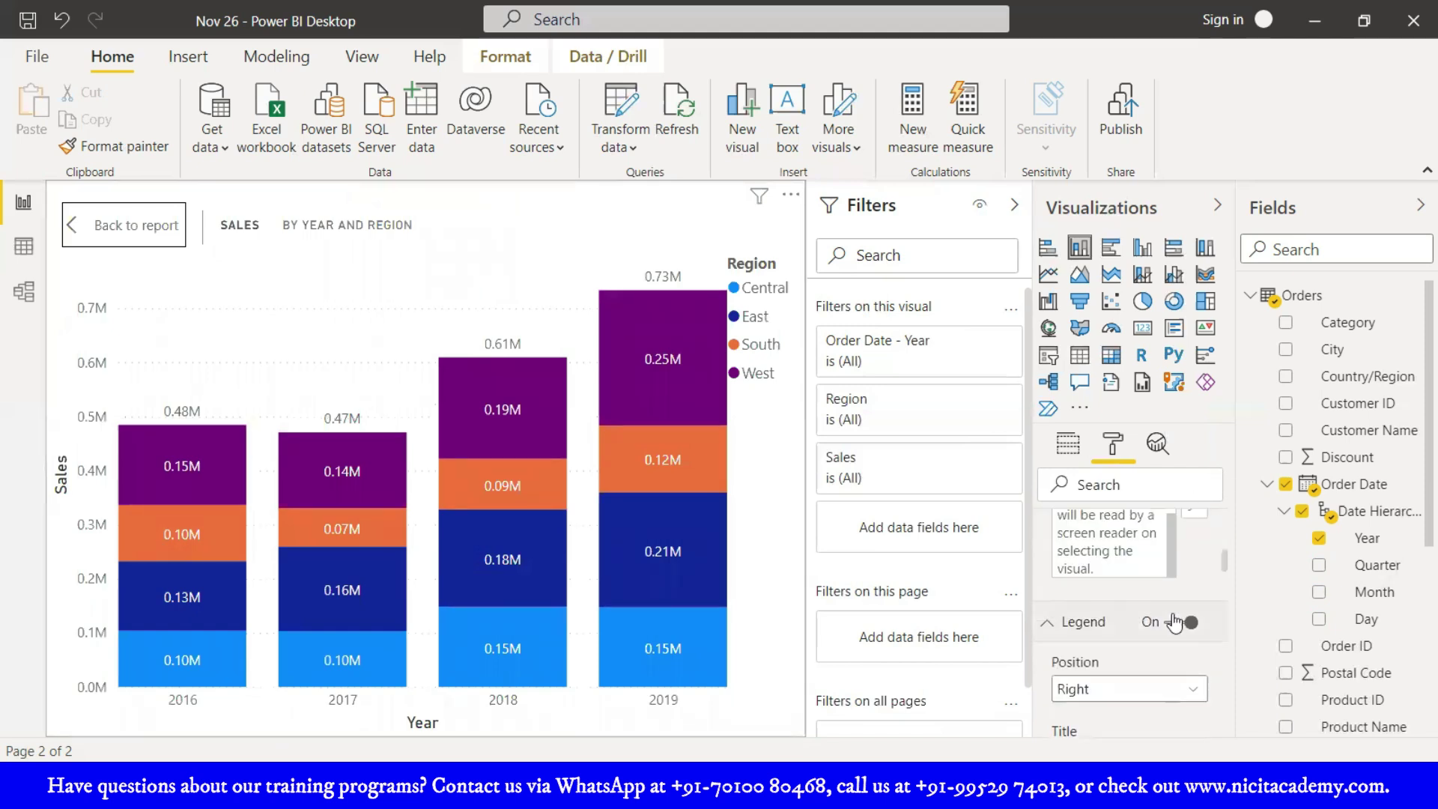
left_click(1052, 628)
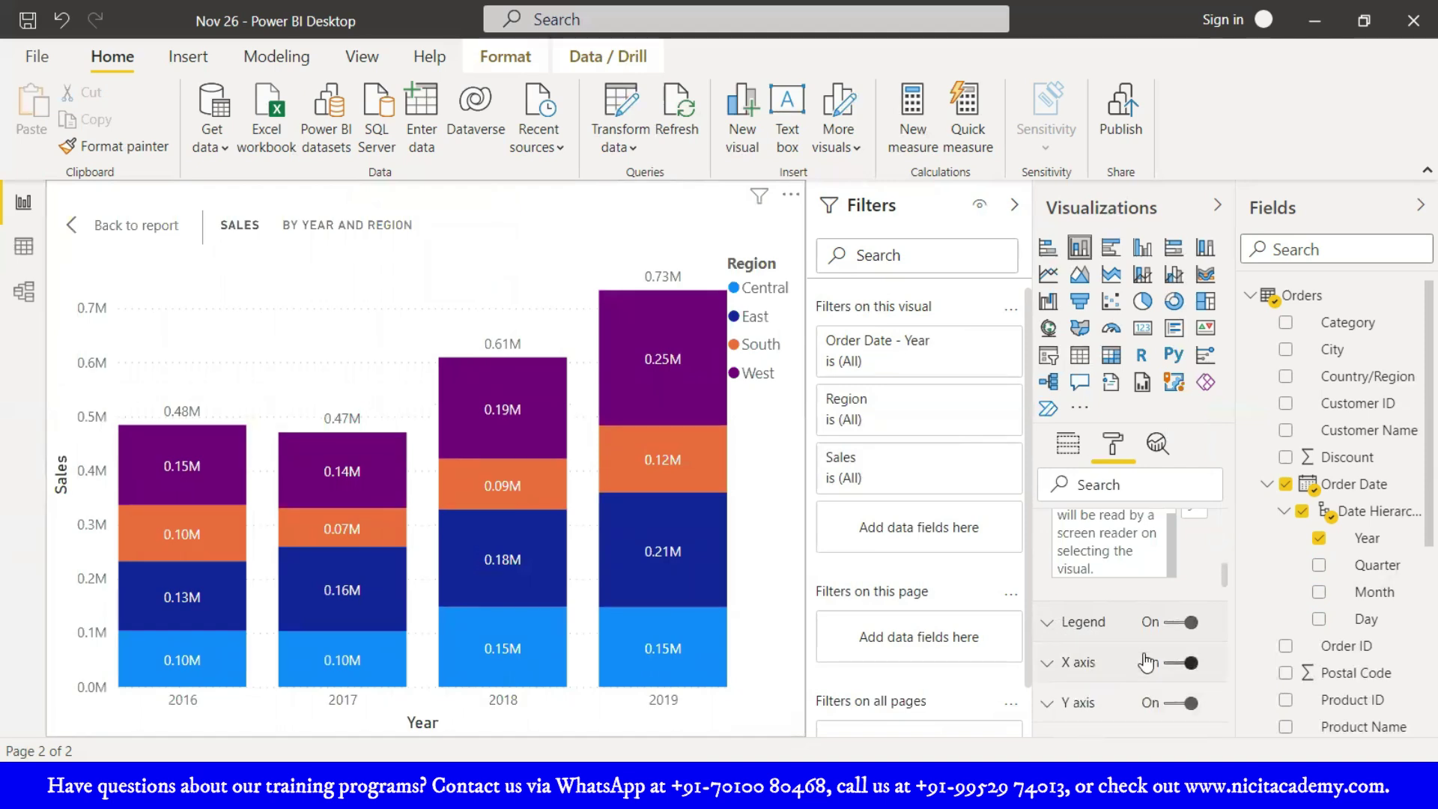
scroll(1146, 642, "down", 2)
scroll(1146, 648, "down", 2)
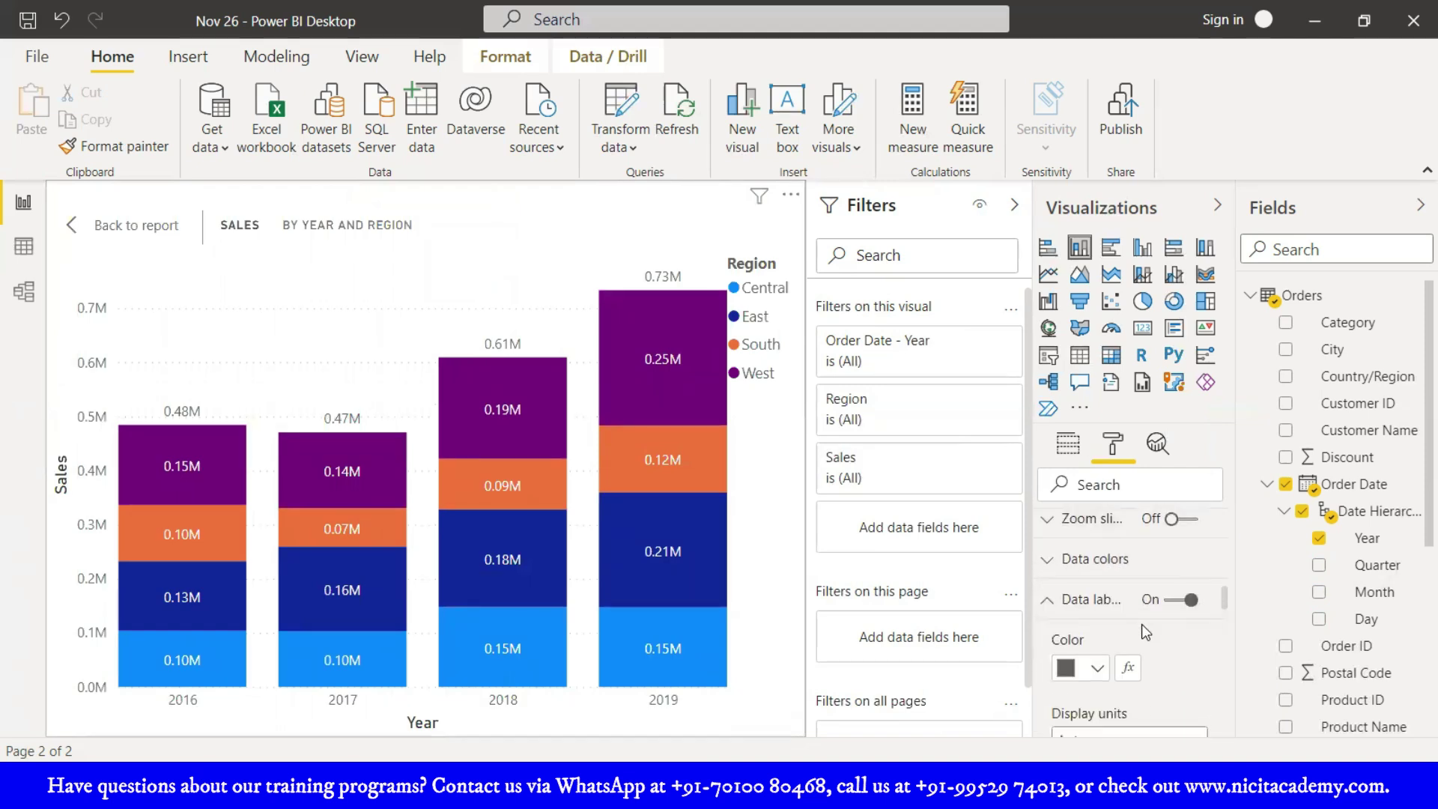
left_click(1054, 604)
- Set the stacked column chart's background to the lightest yellow theme colour, exit focus mode and go to Page 1
scroll(1056, 611, "down", 2)
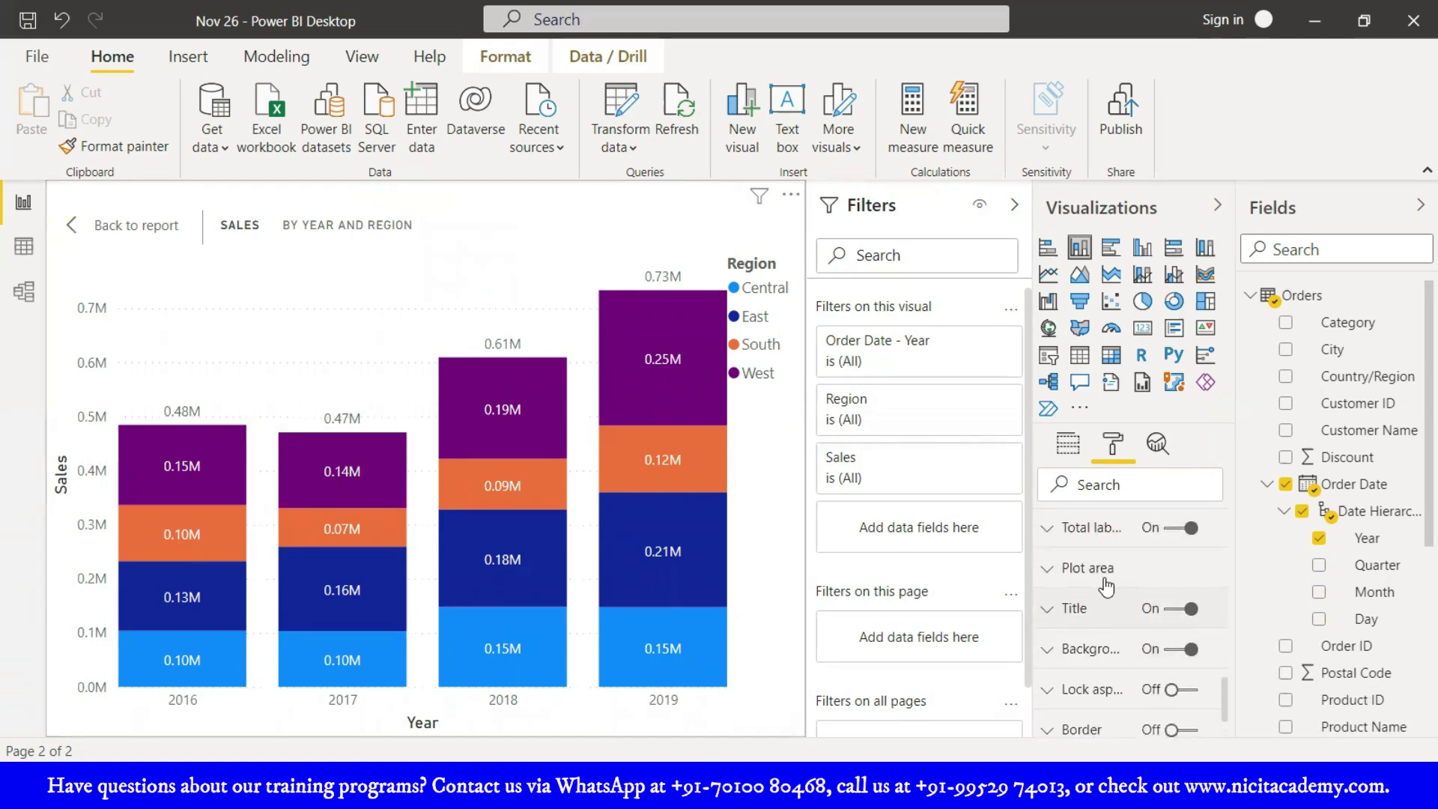
scroll(1113, 660, "down", 2)
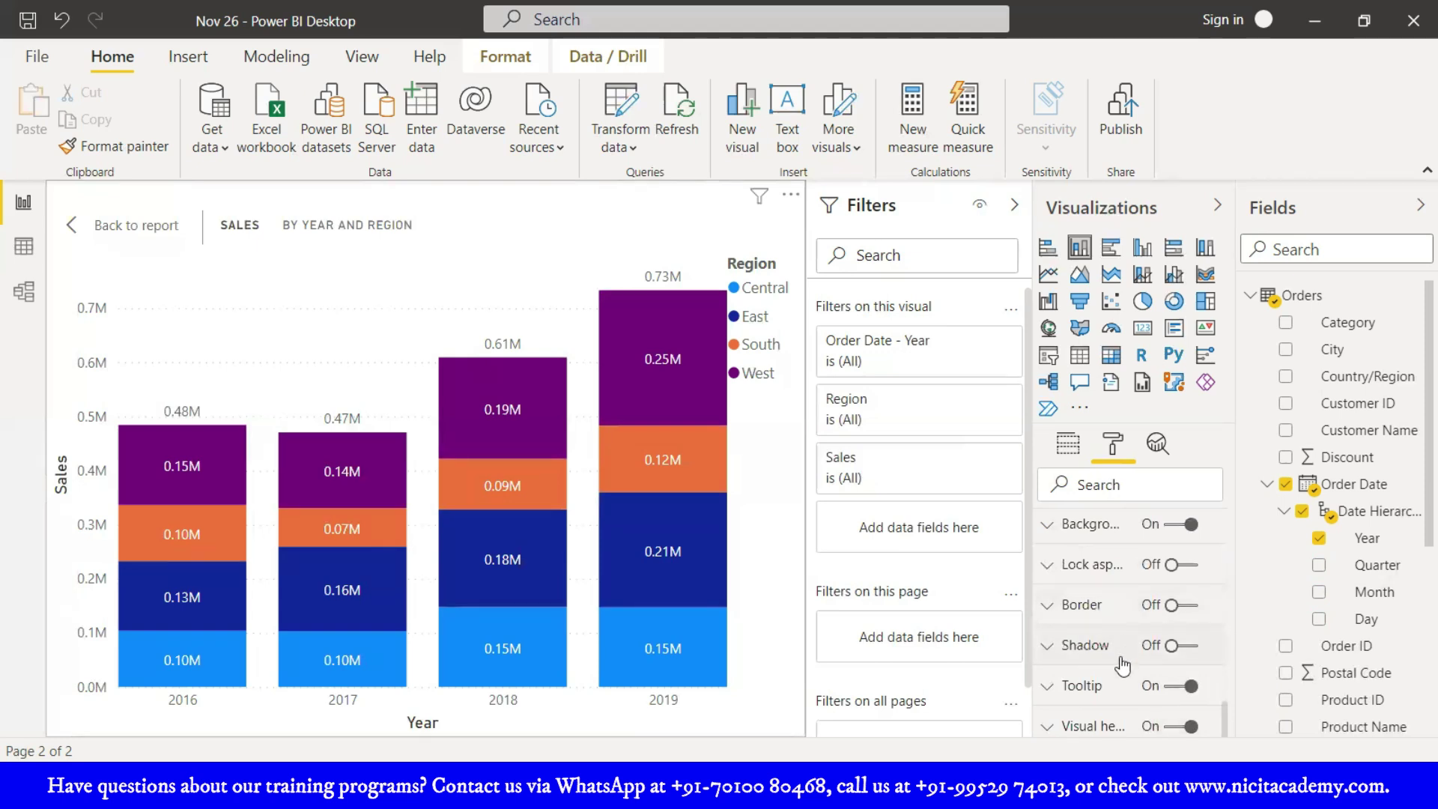
scroll(1115, 667, "up", 2)
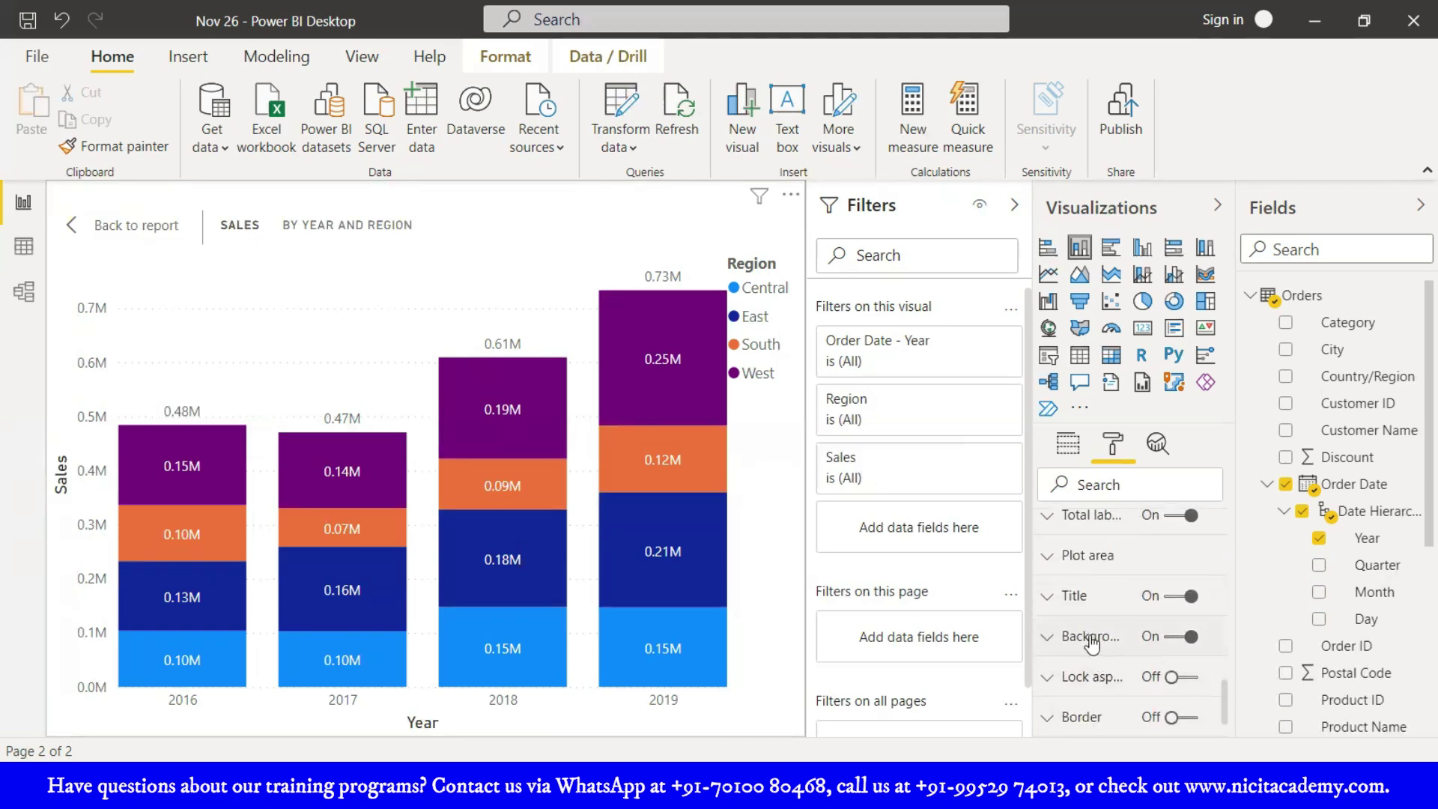
left_click(1094, 643)
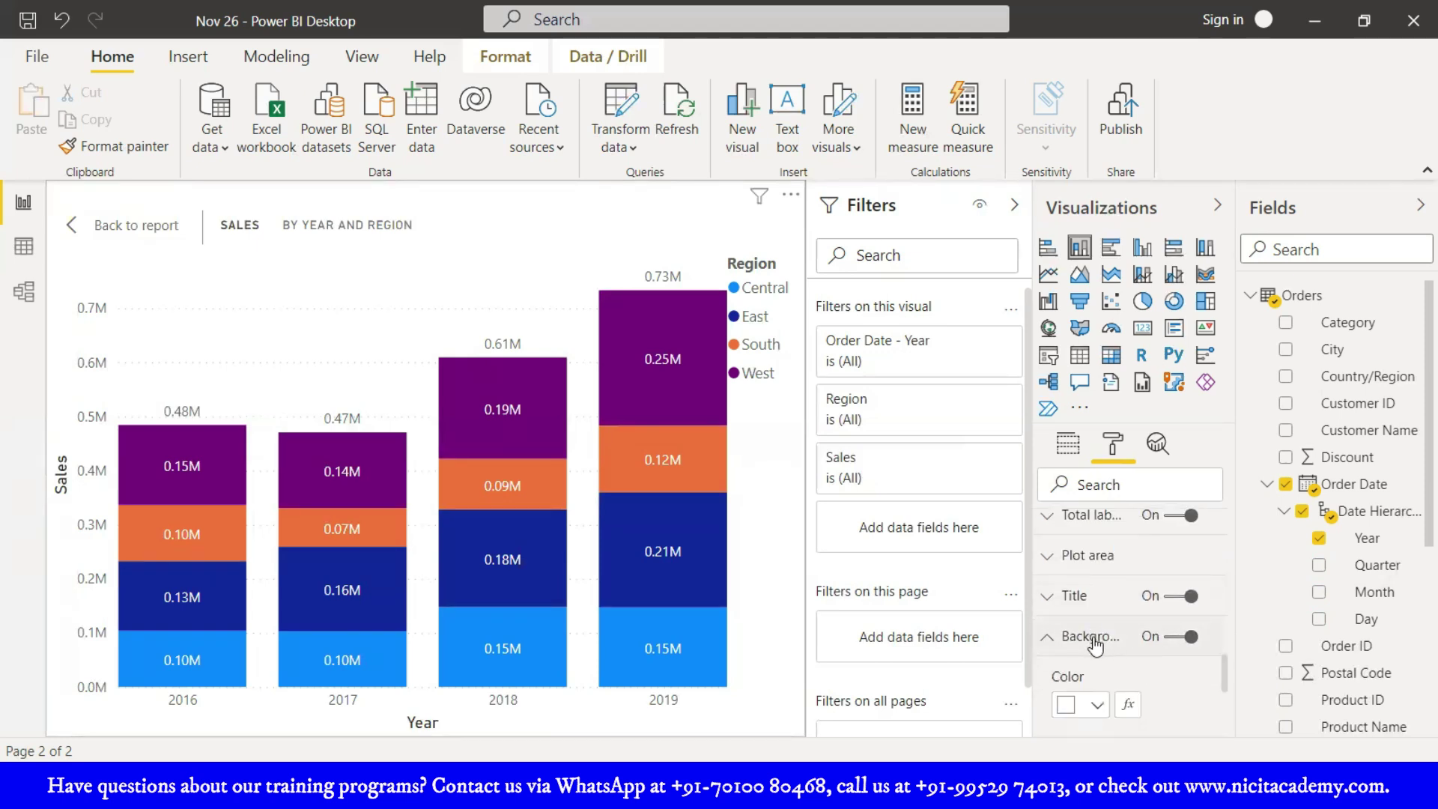
left_click(1097, 708)
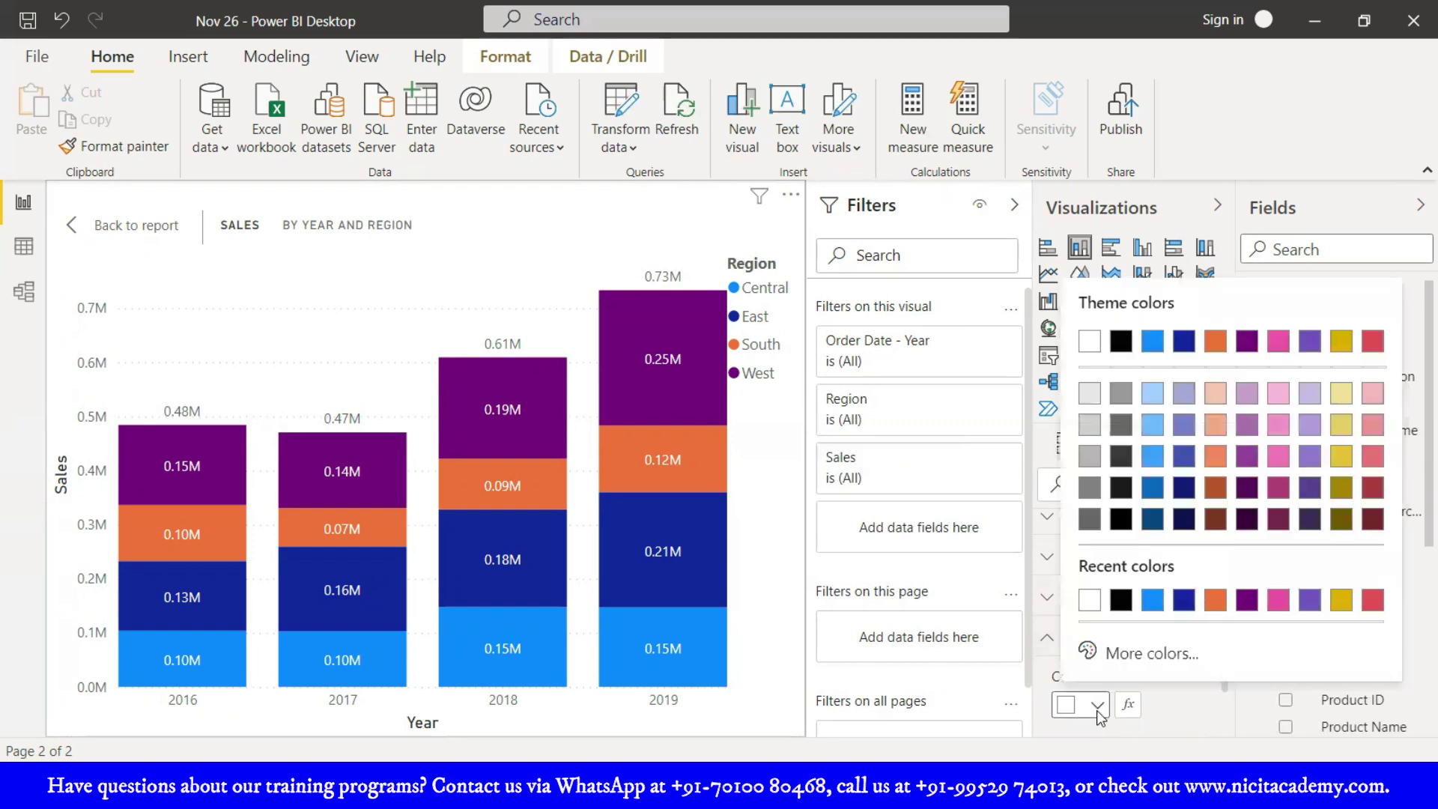
left_click(1342, 395)
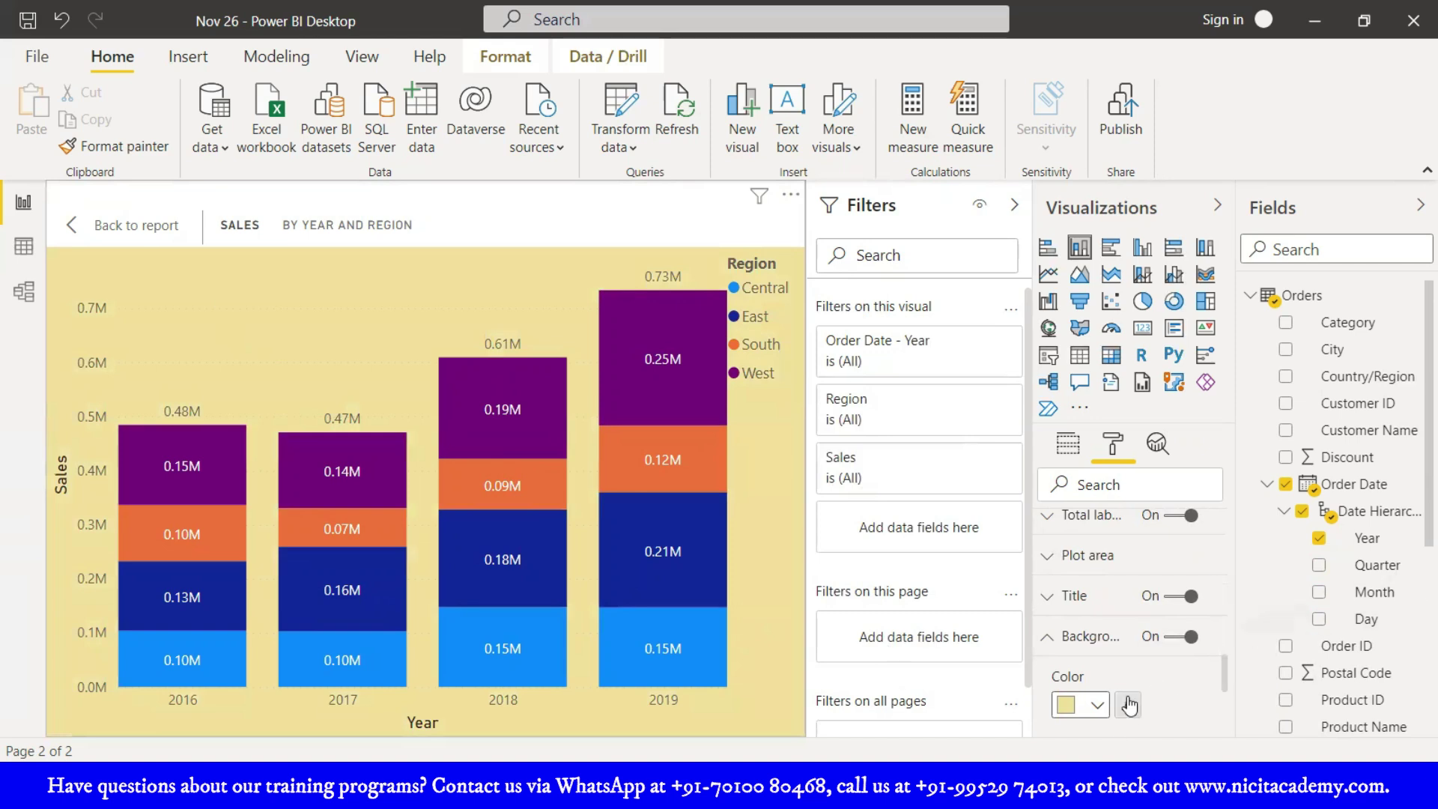
left_click(1098, 705)
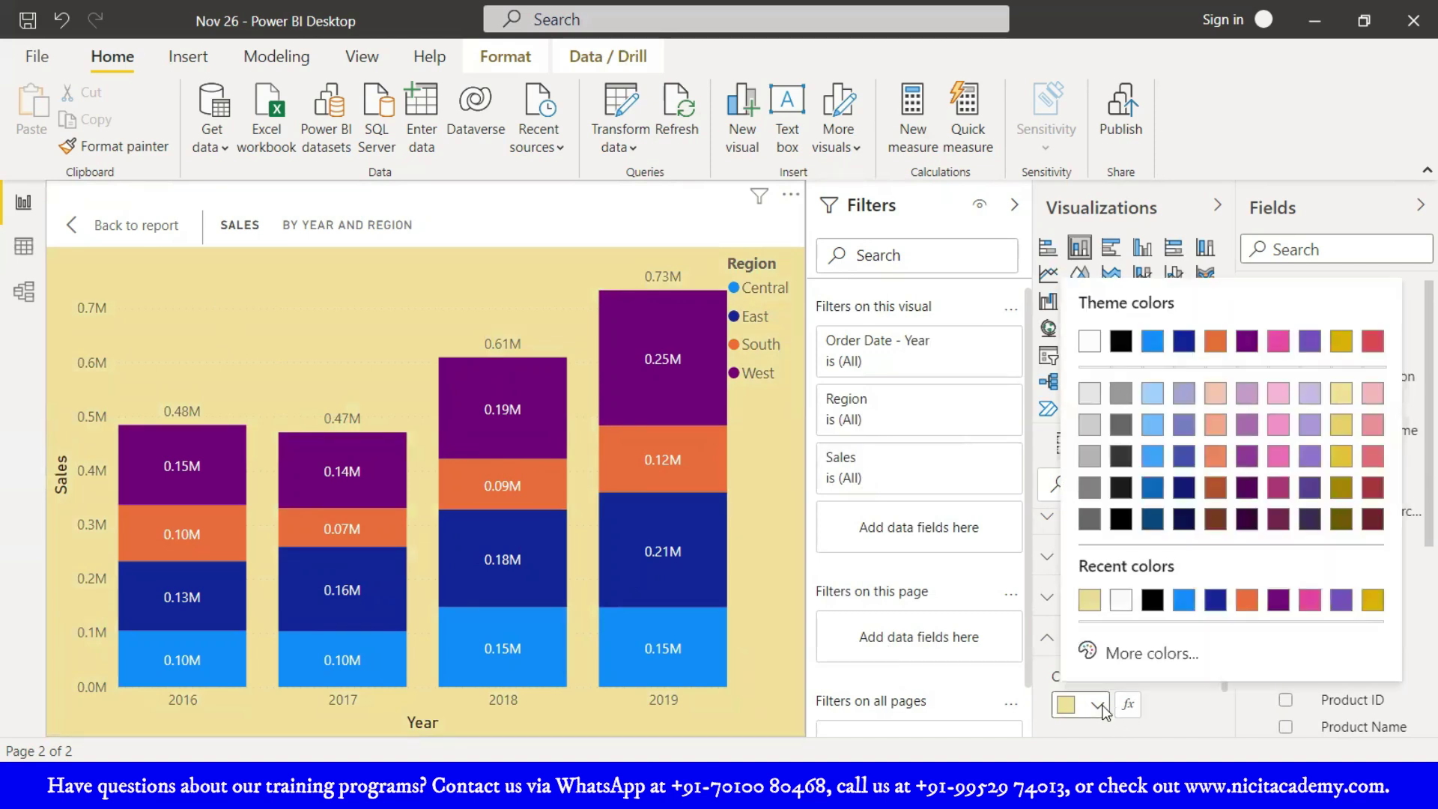
left_click(290, 340)
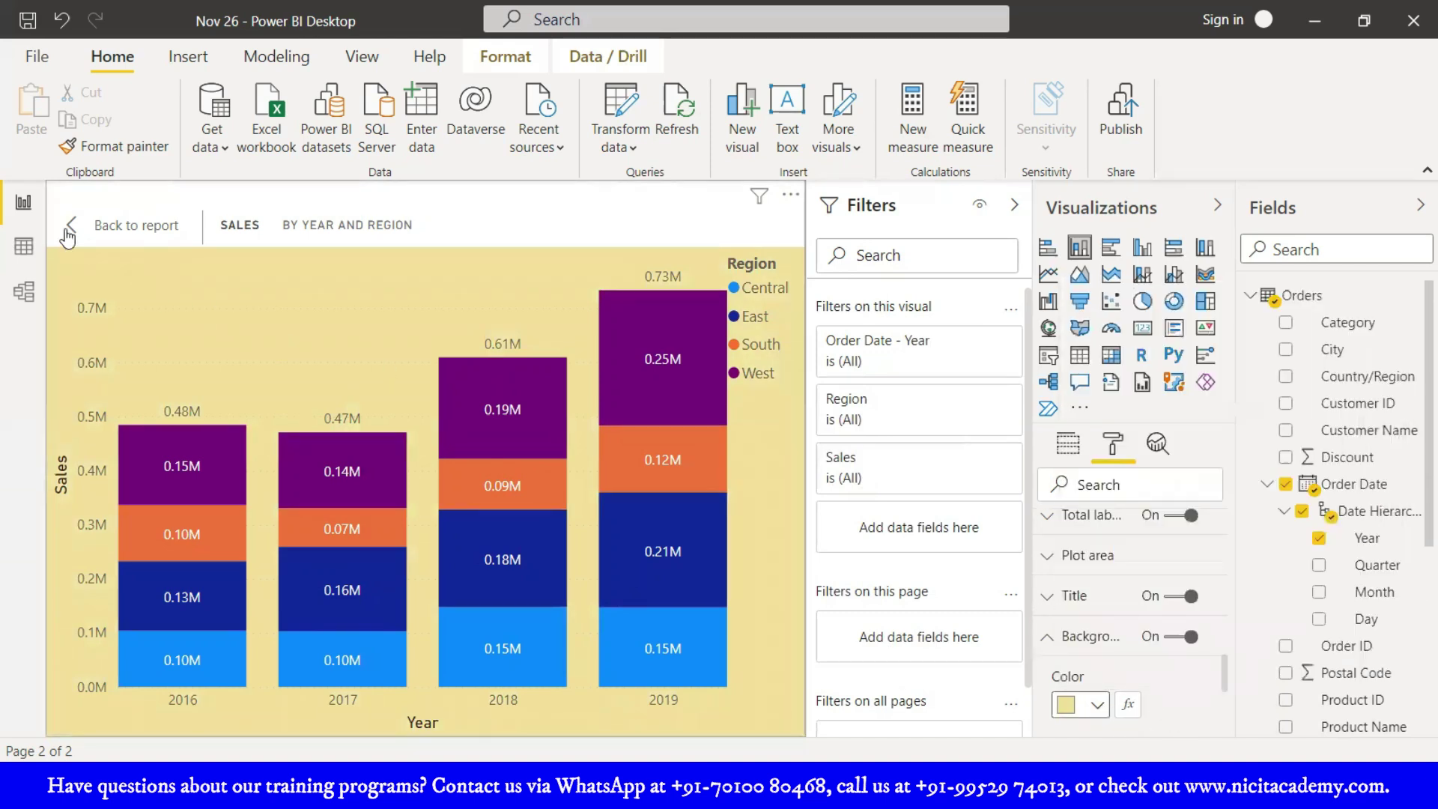
left_click(69, 226)
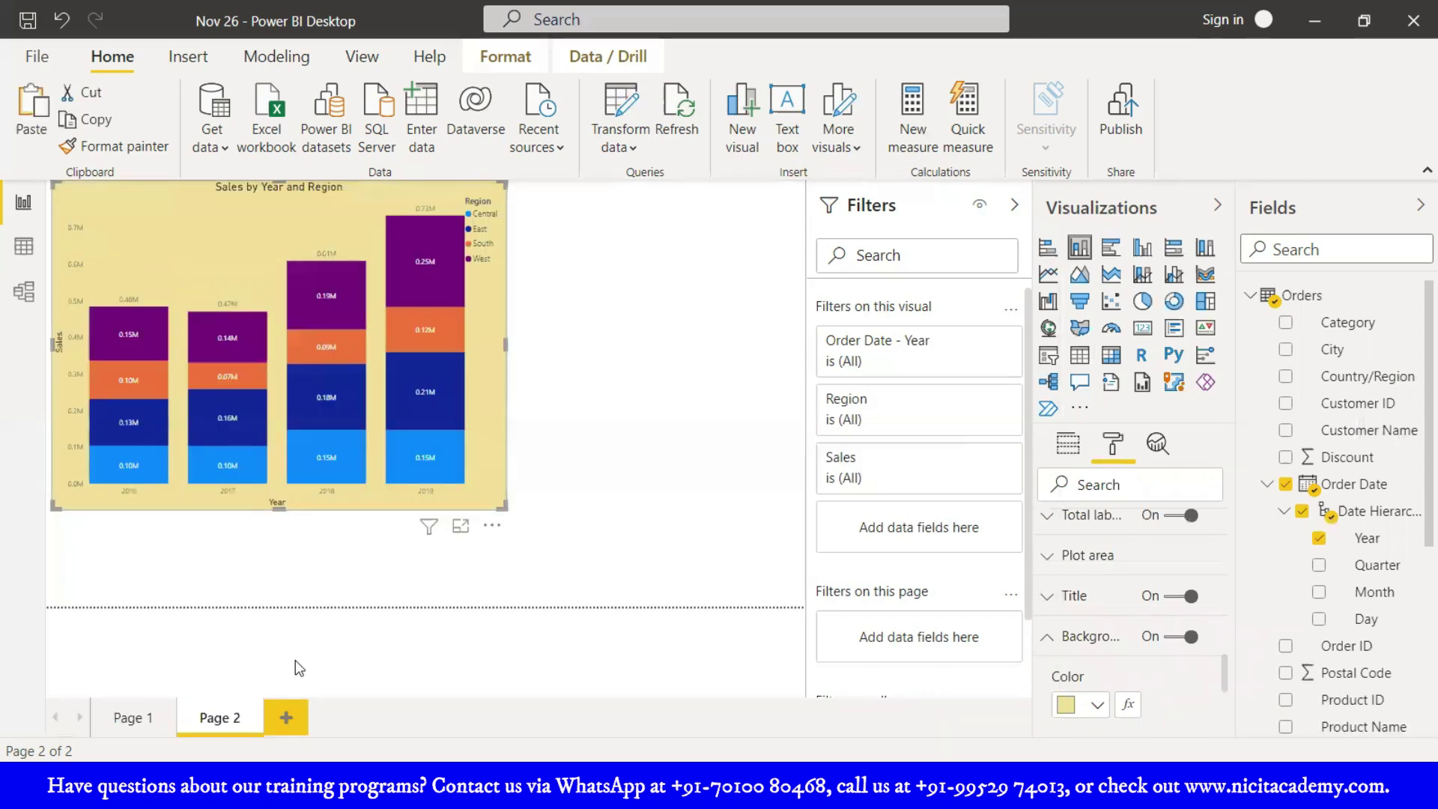
left_click(128, 717)
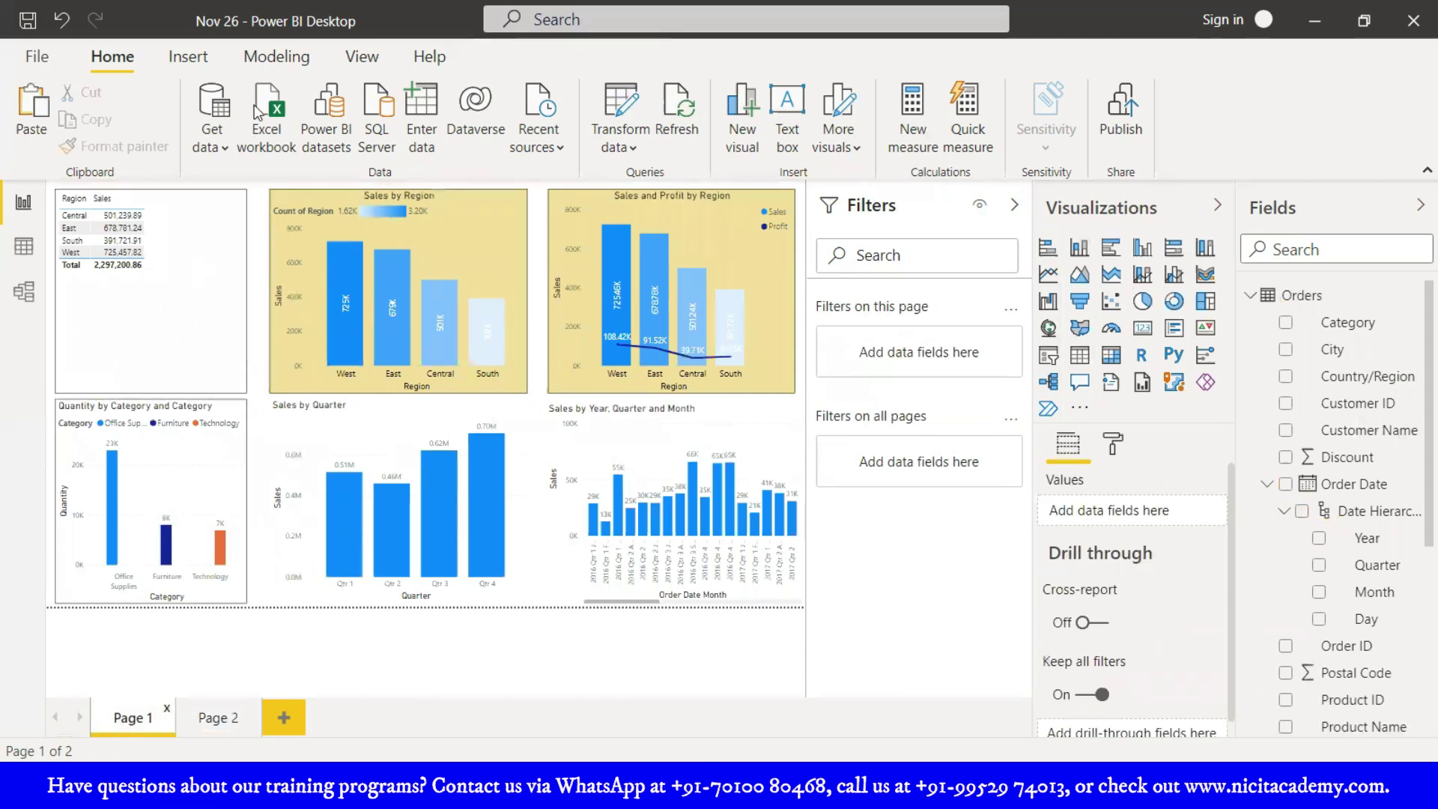
- Try the Default, Bloom, City park, Classic and Classroom themes on the report
left_click(274, 60)
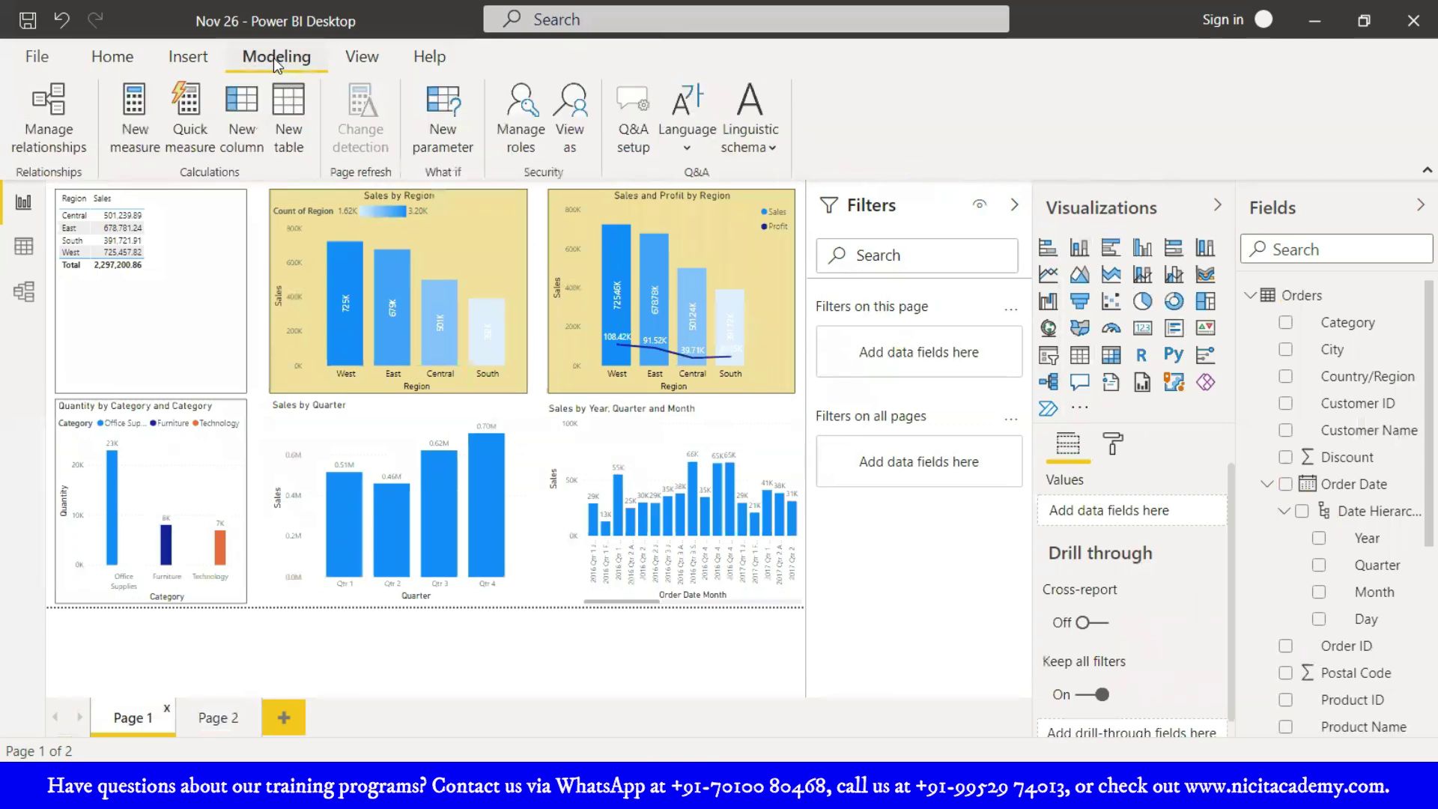
left_click(362, 63)
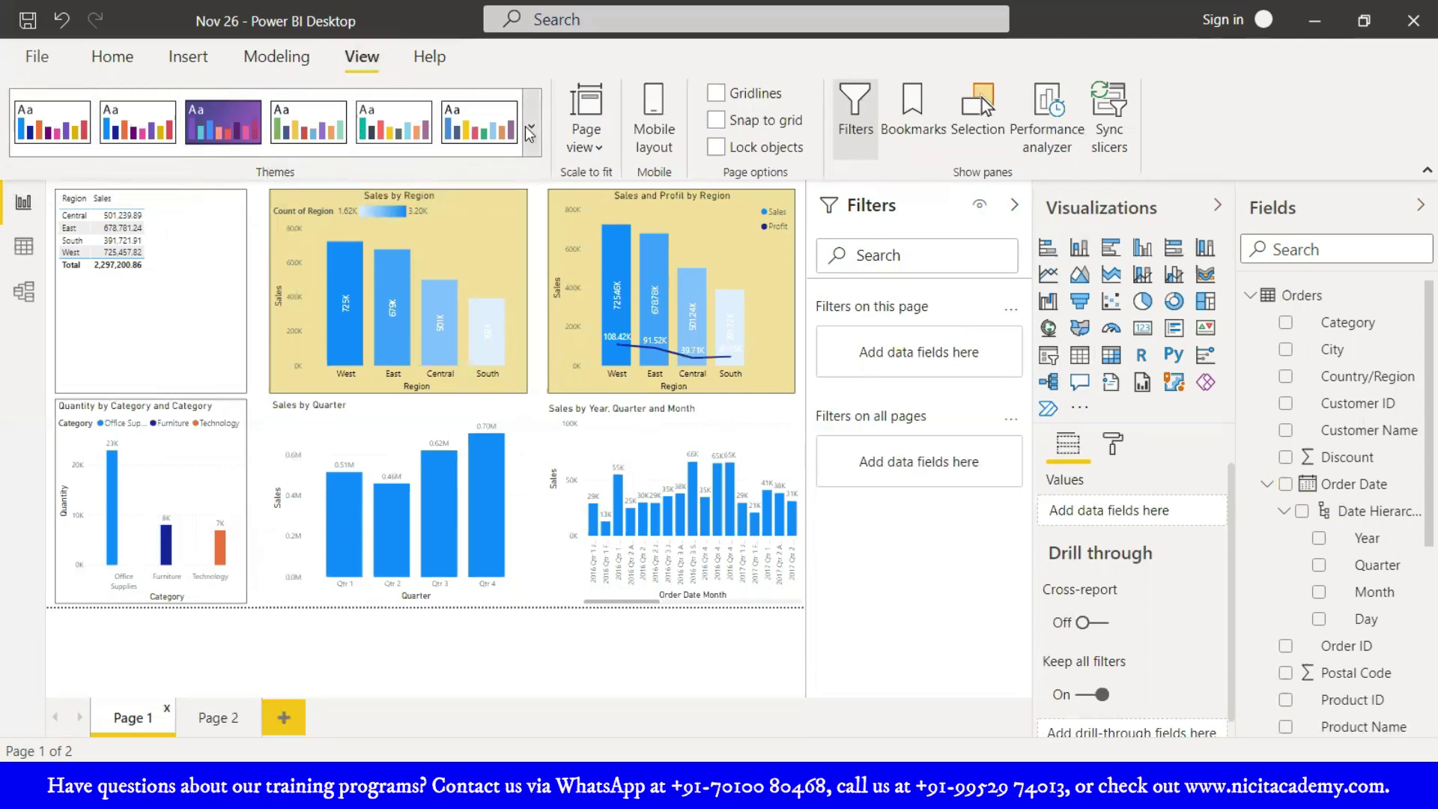
left_click(38, 133)
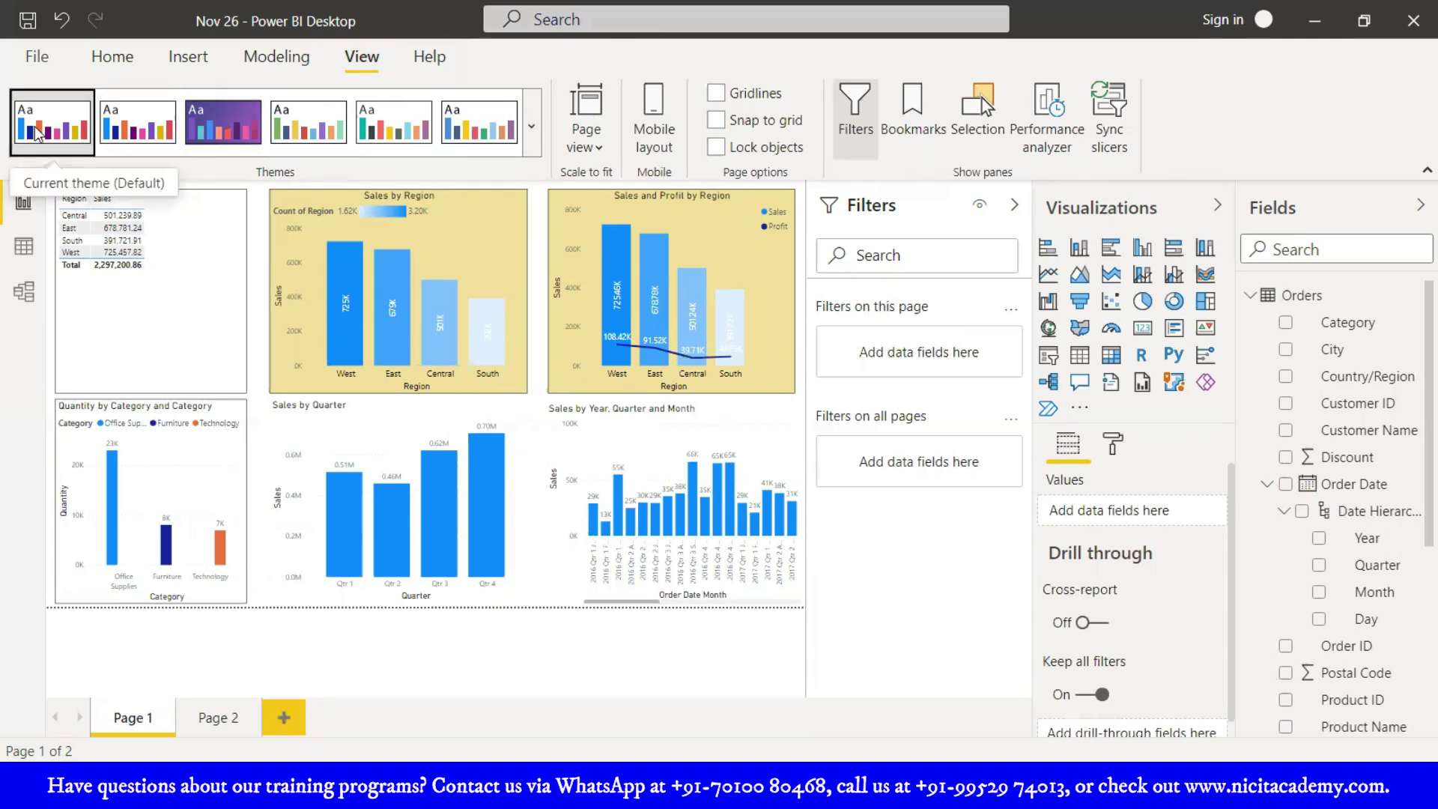
left_click(161, 131)
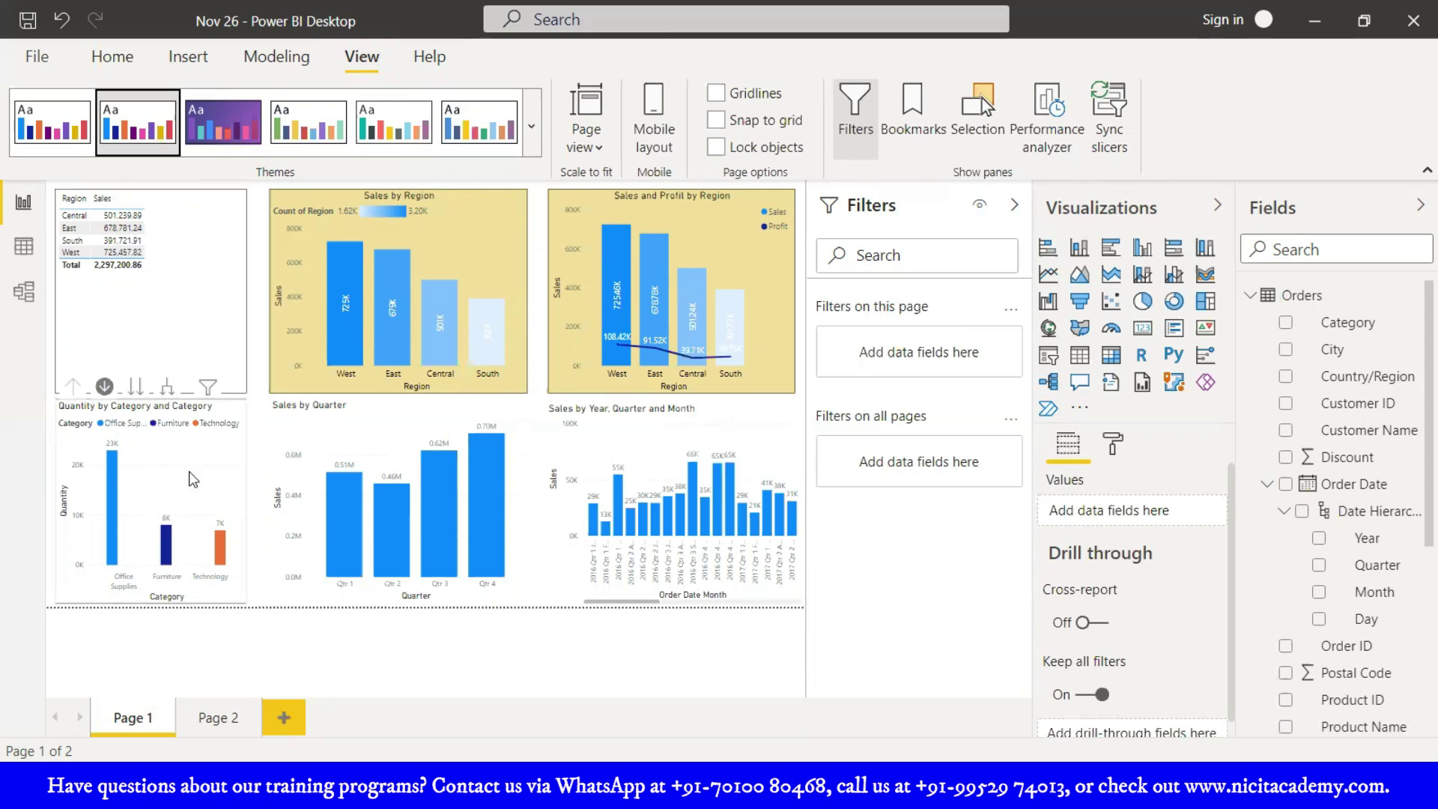
left_click(248, 137)
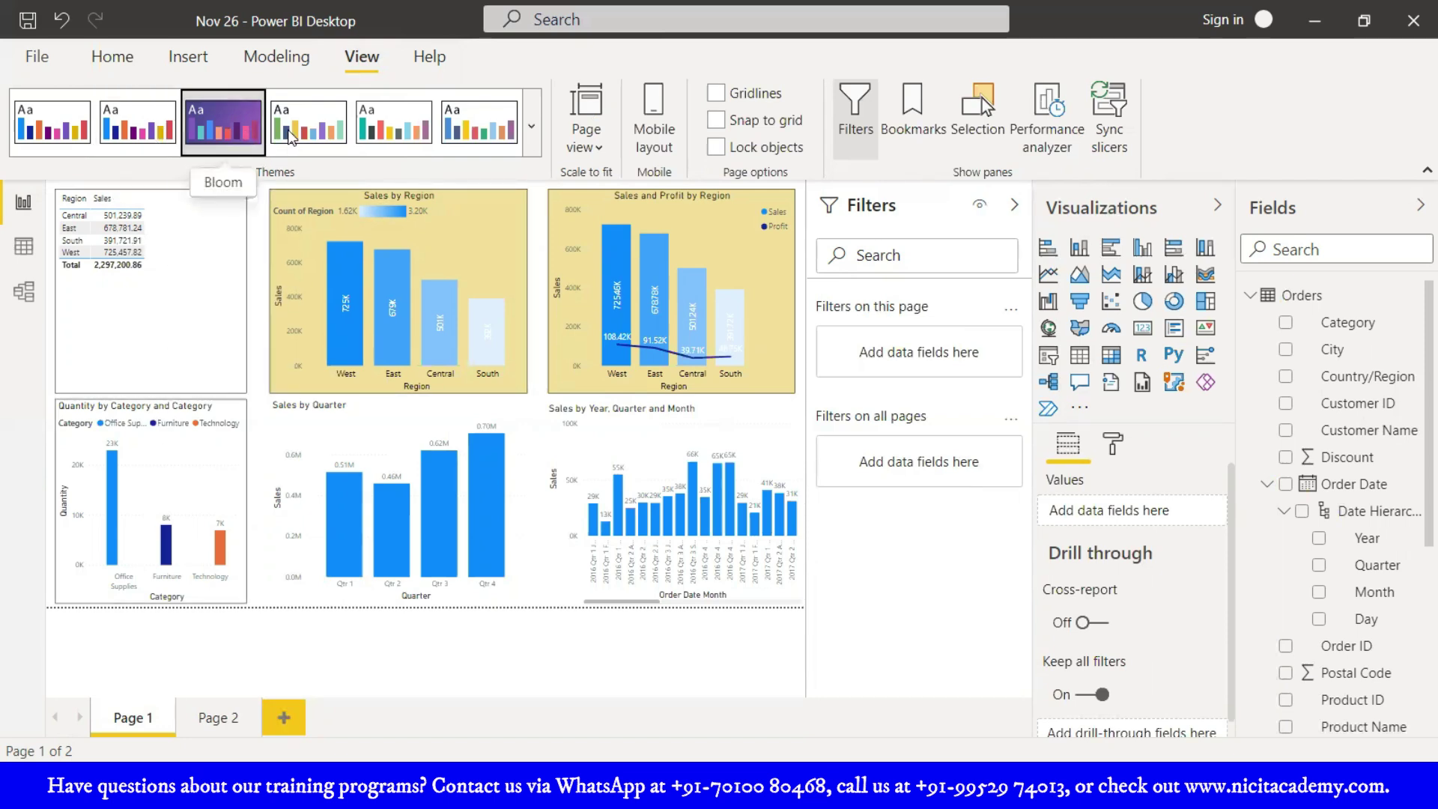
left_click(300, 128)
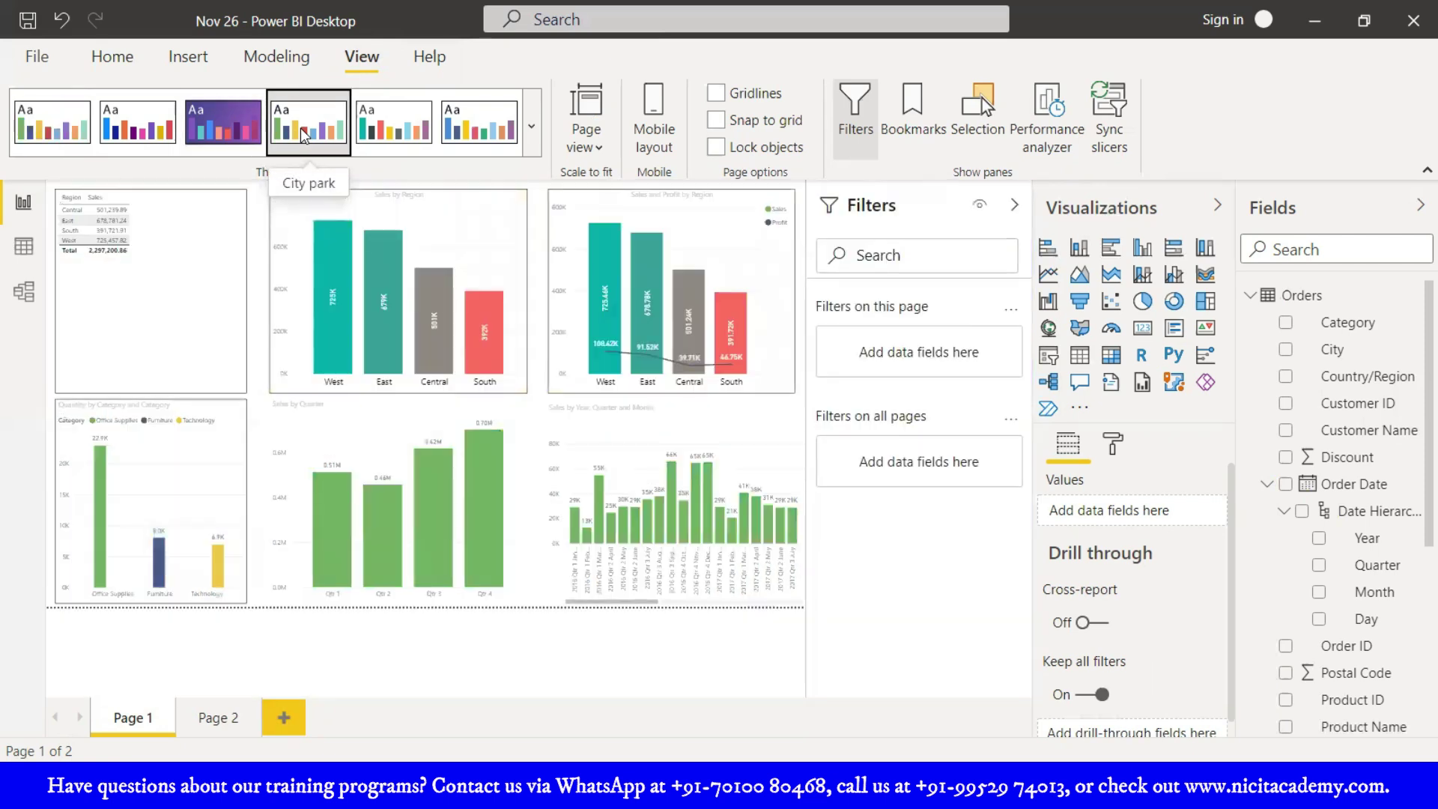
left_click(390, 132)
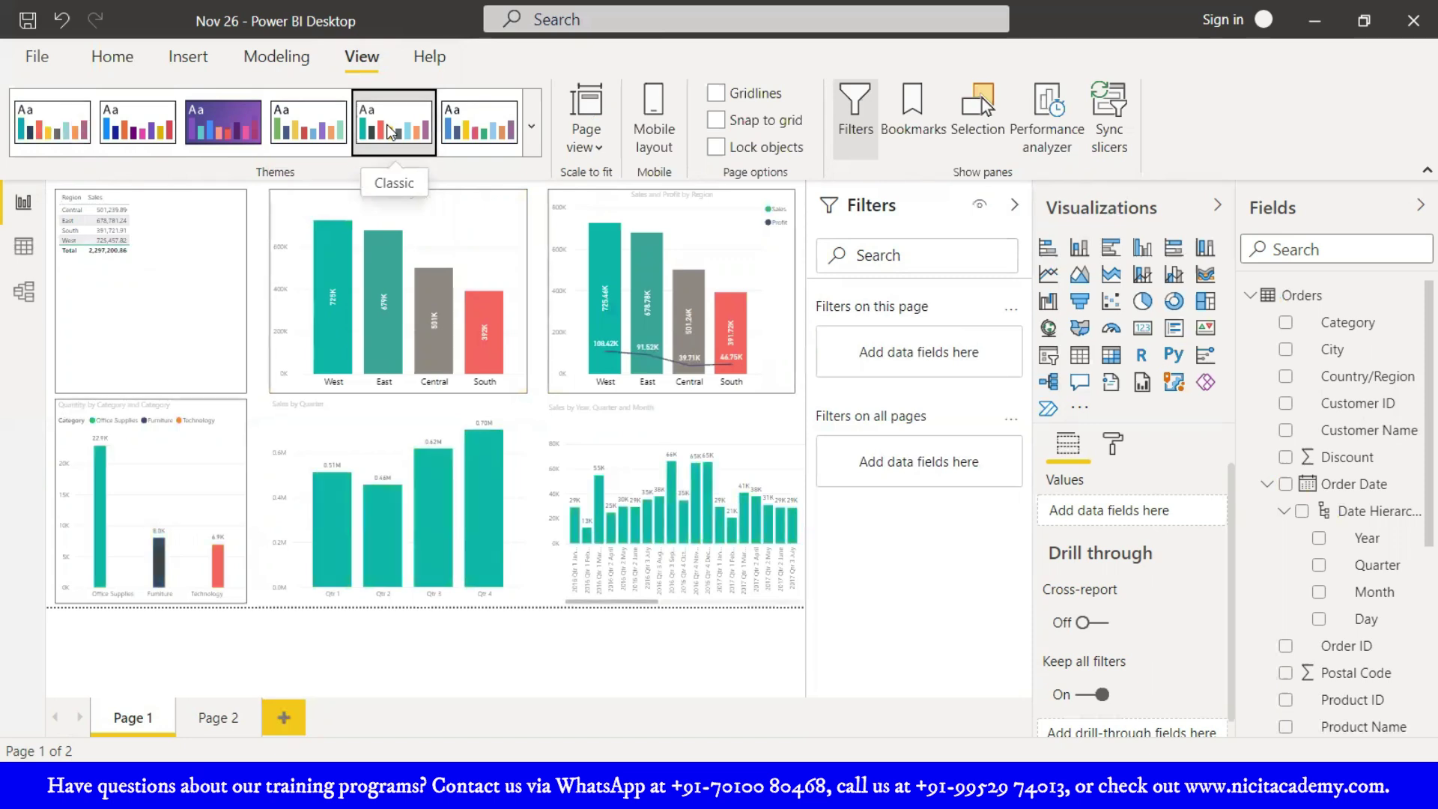
left_click(474, 128)
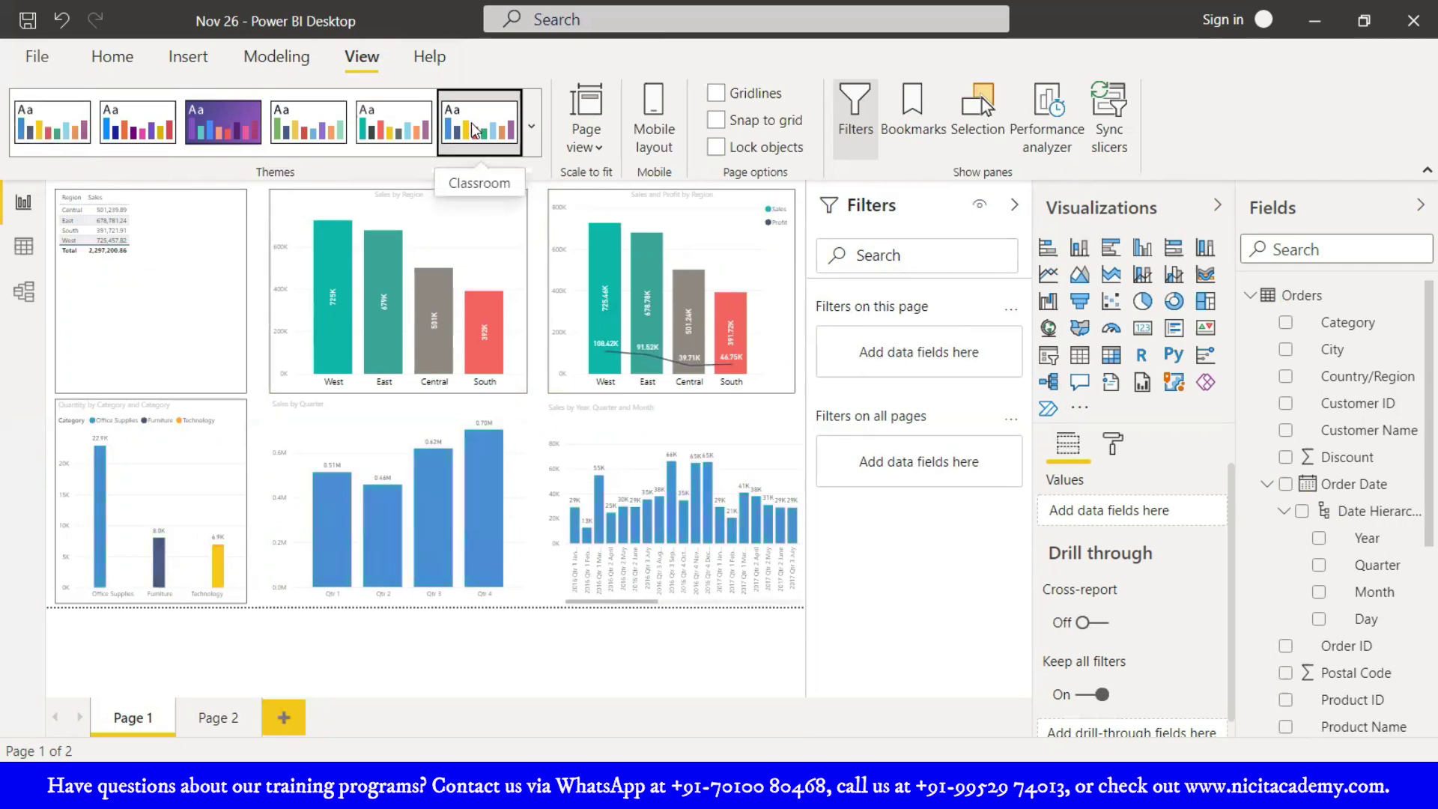
- Try Classroom, a dark teal theme and an orange theme from the full theme list, and reapply Classroom
left_click(531, 129)
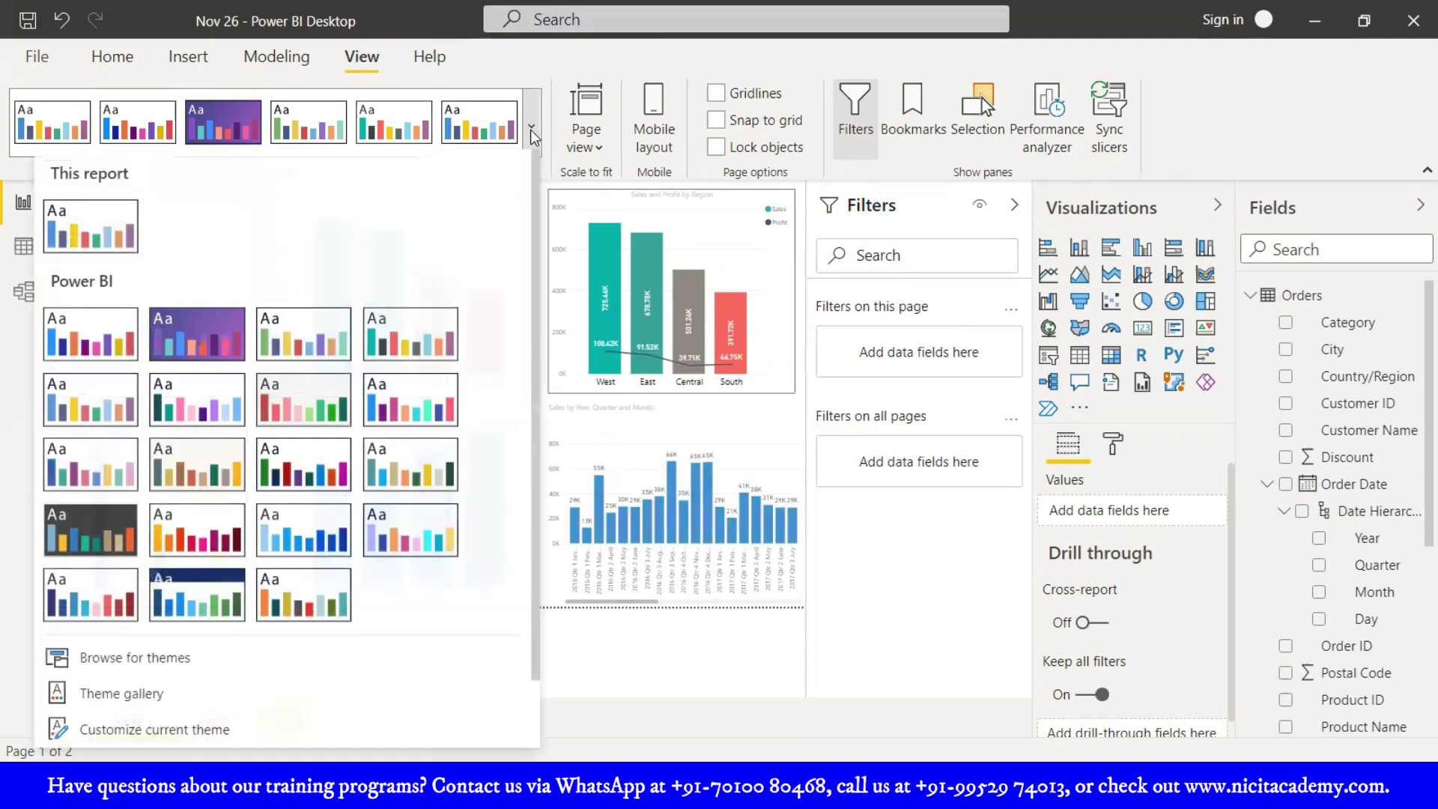
scroll(161, 480, "down", 1)
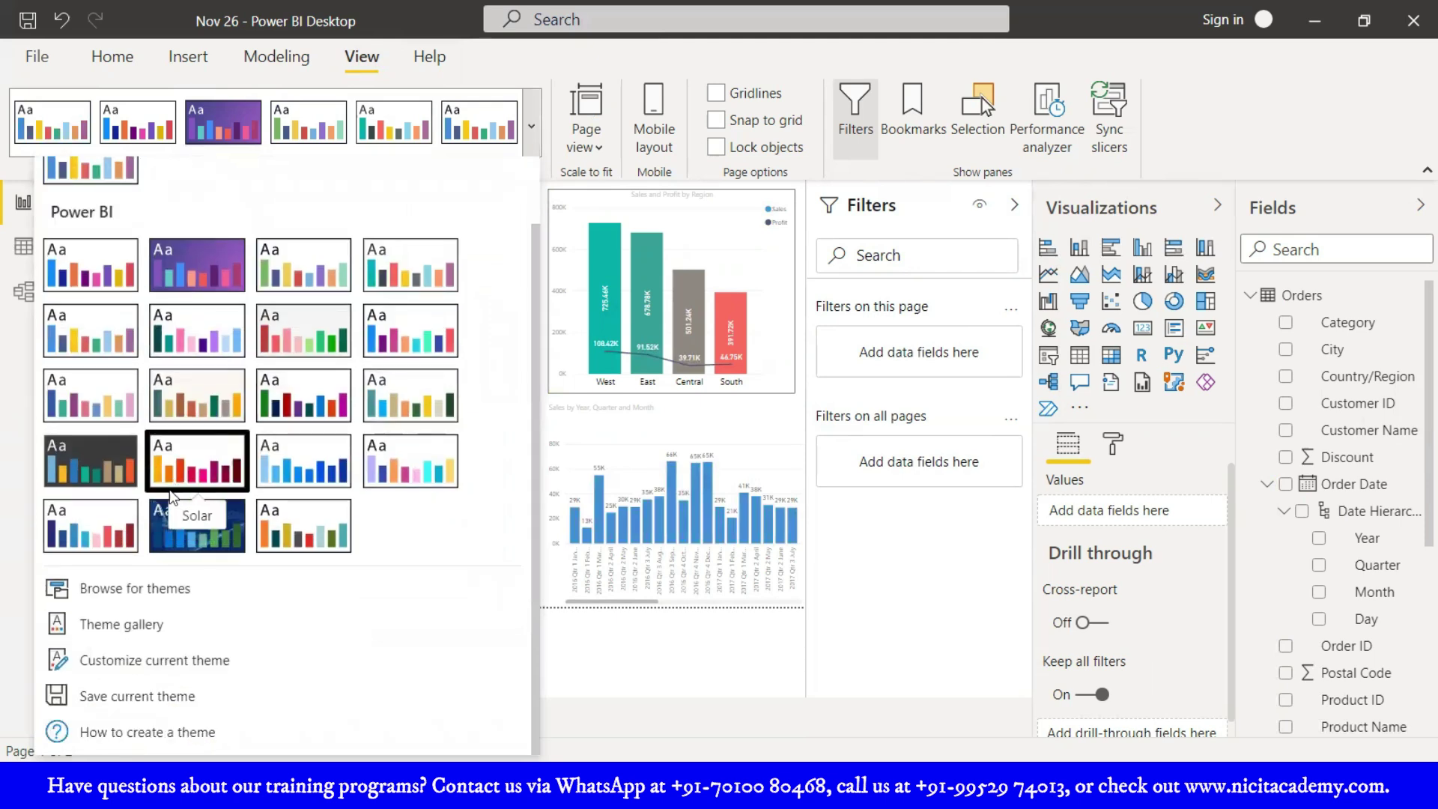
left_click(92, 335)
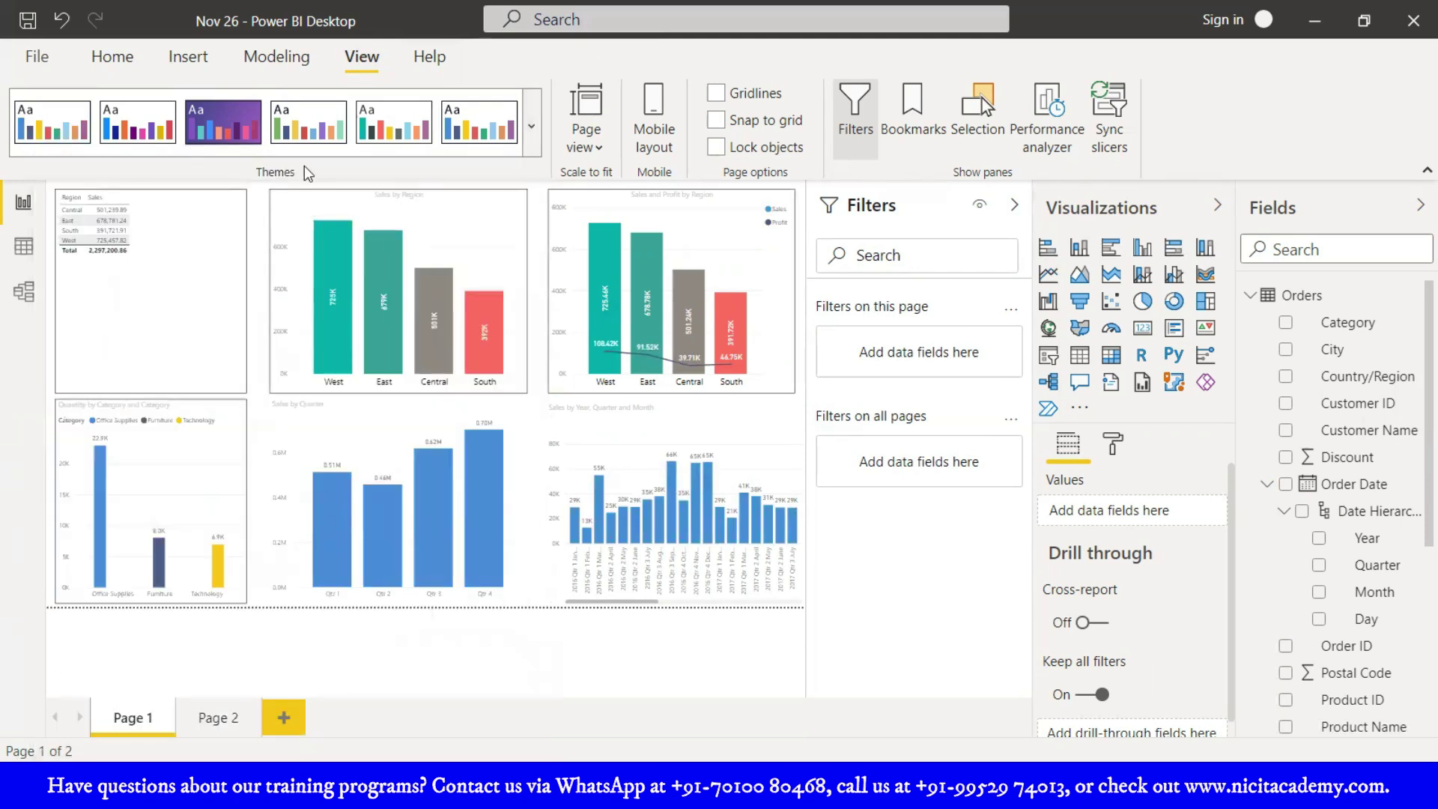
left_click(533, 137)
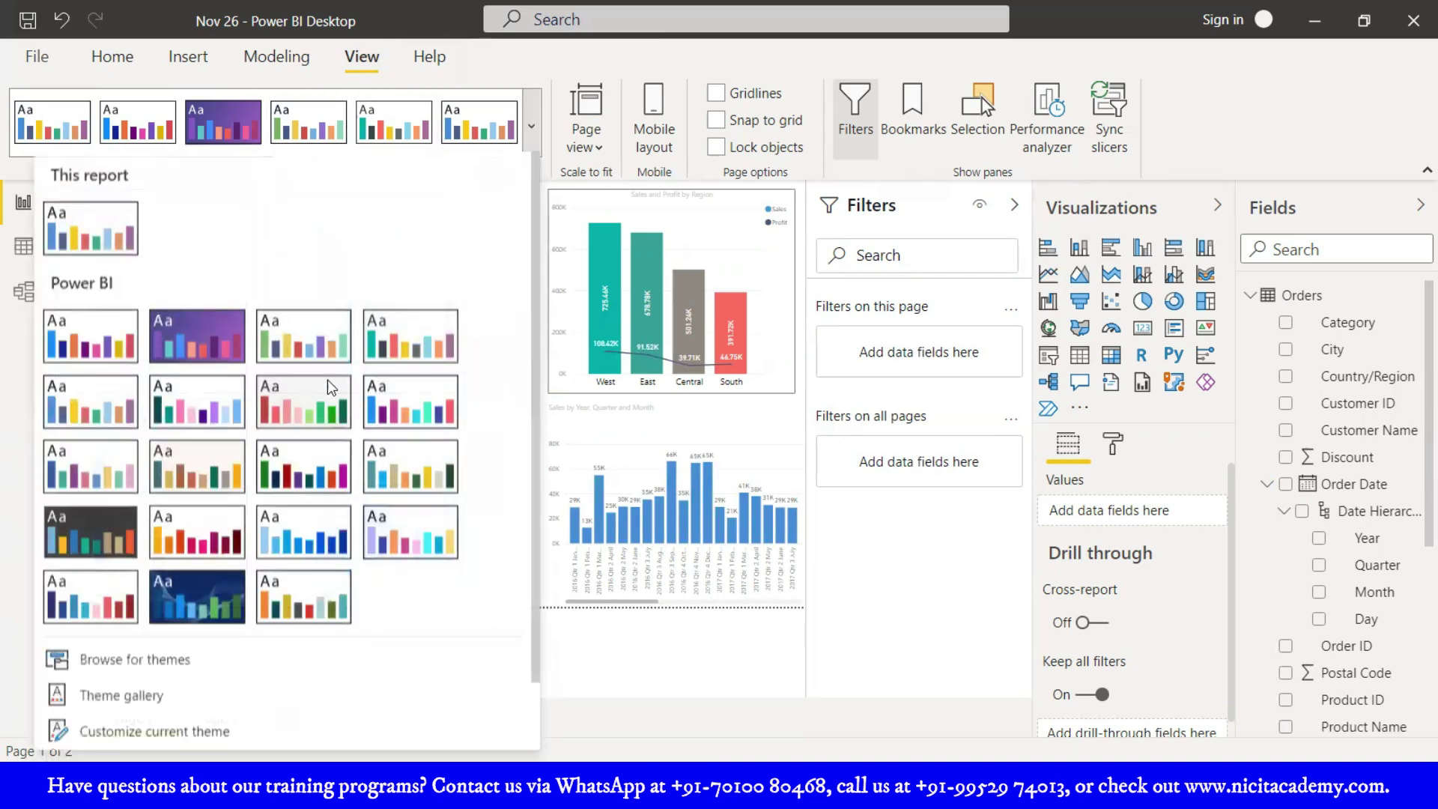
left_click(211, 424)
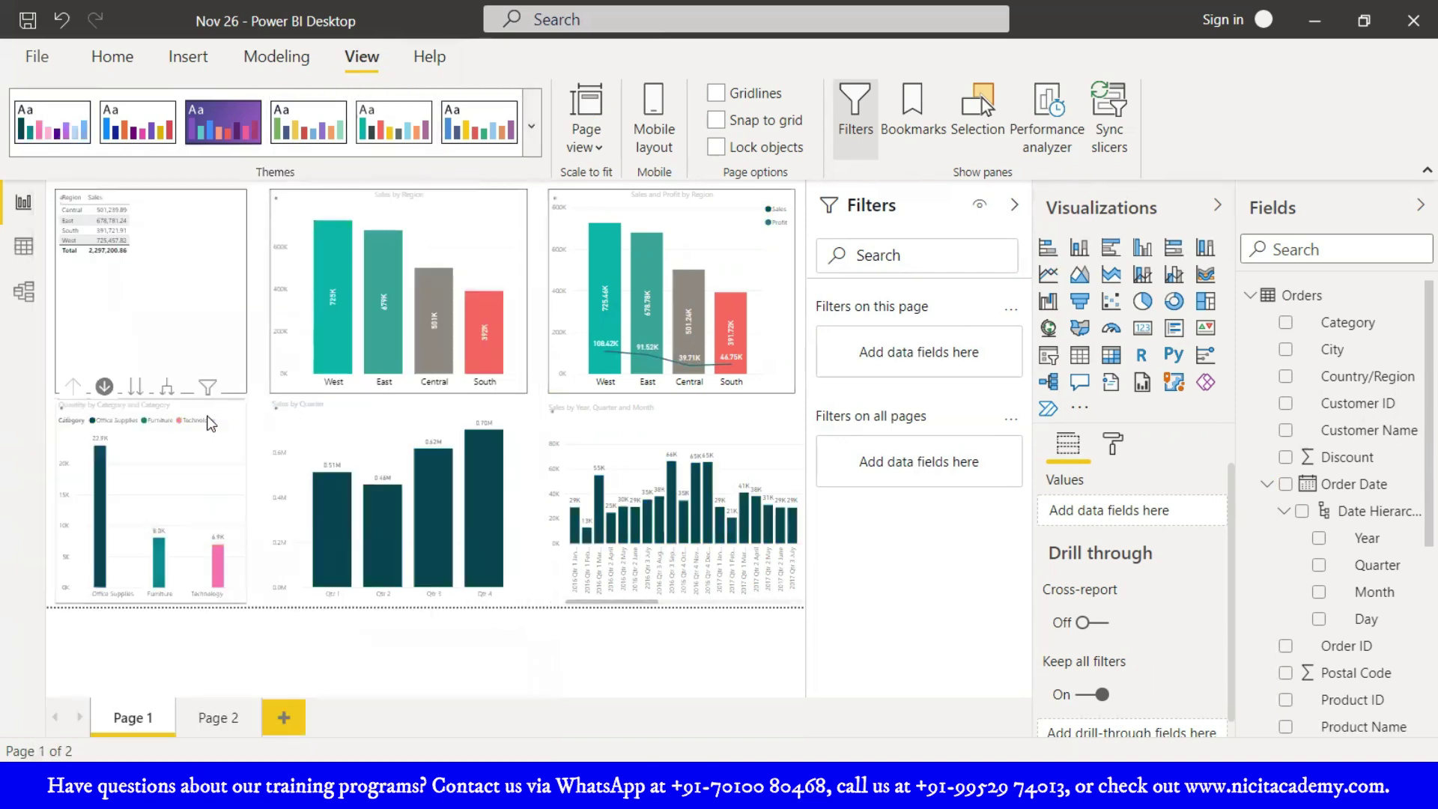
left_click(531, 137)
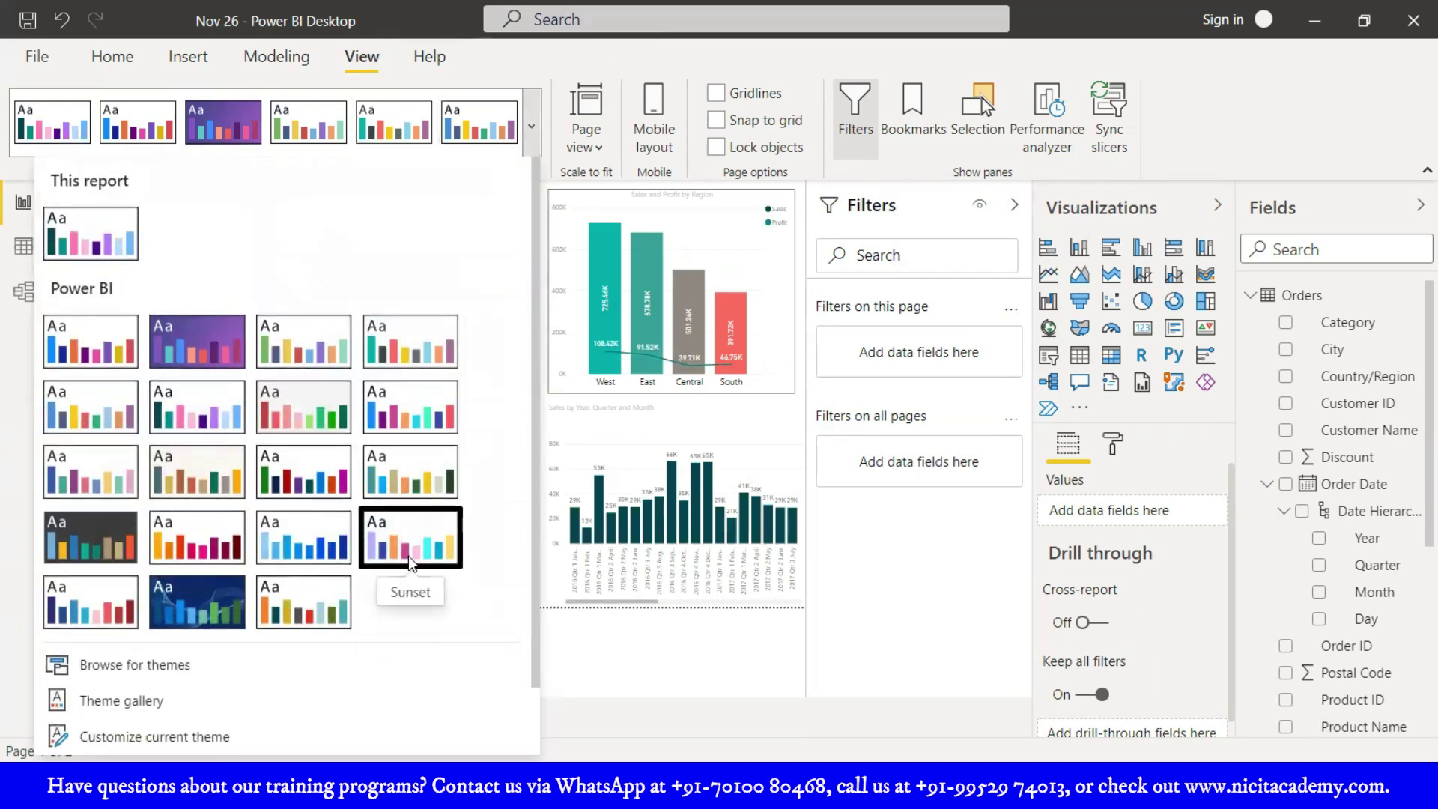
left_click(336, 602)
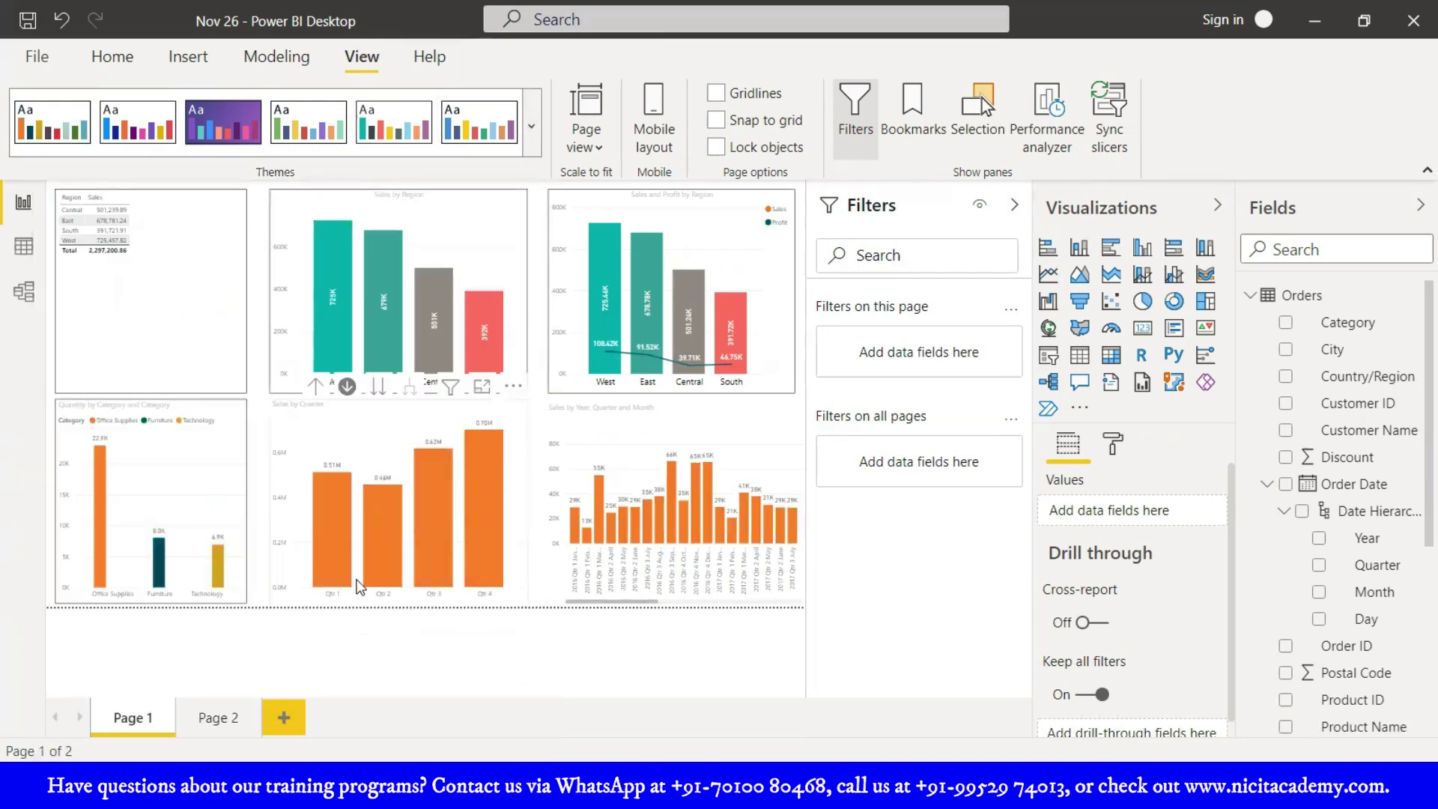
left_click(517, 131)
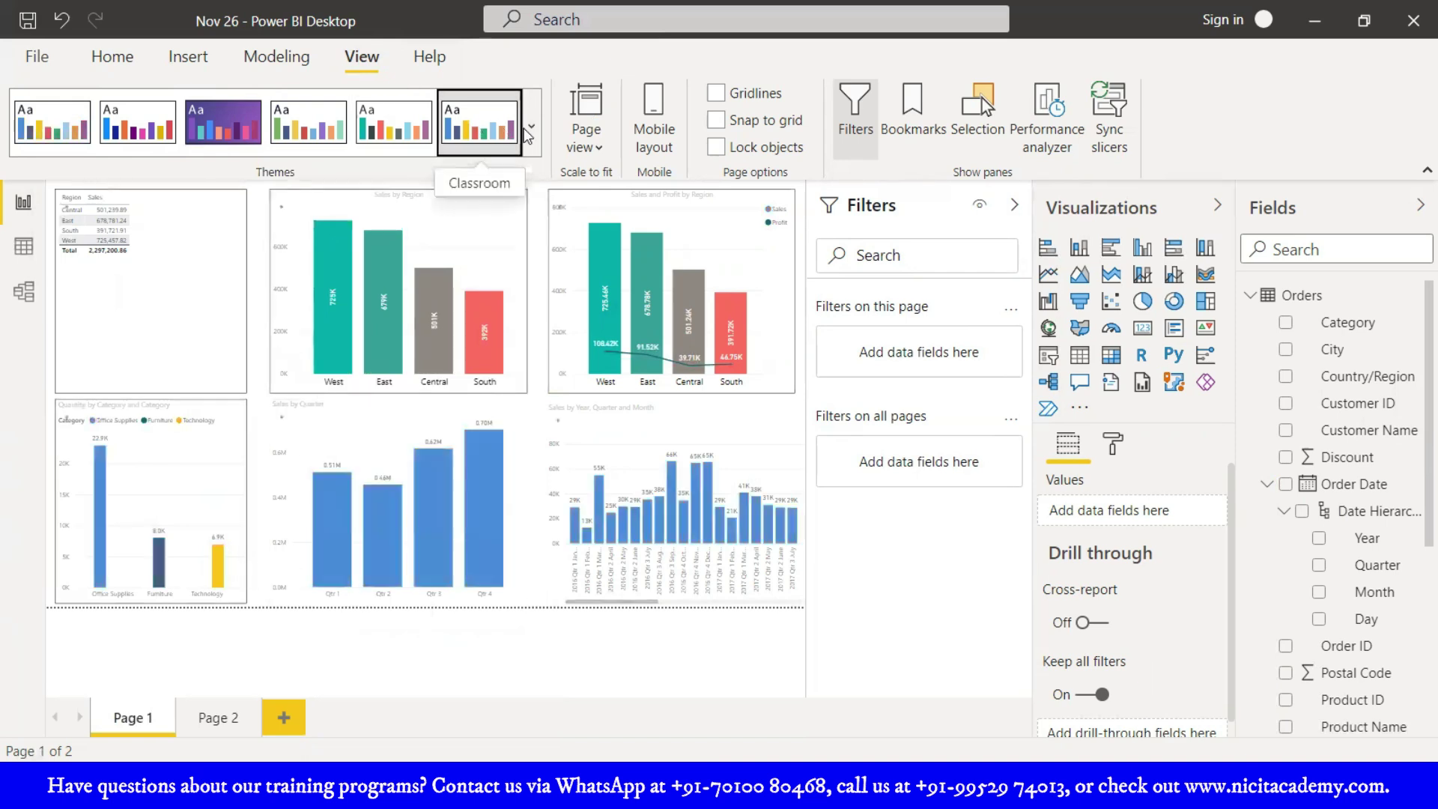
- Try the Solar theme, and apply the Highrise theme to the report
left_click(532, 128)
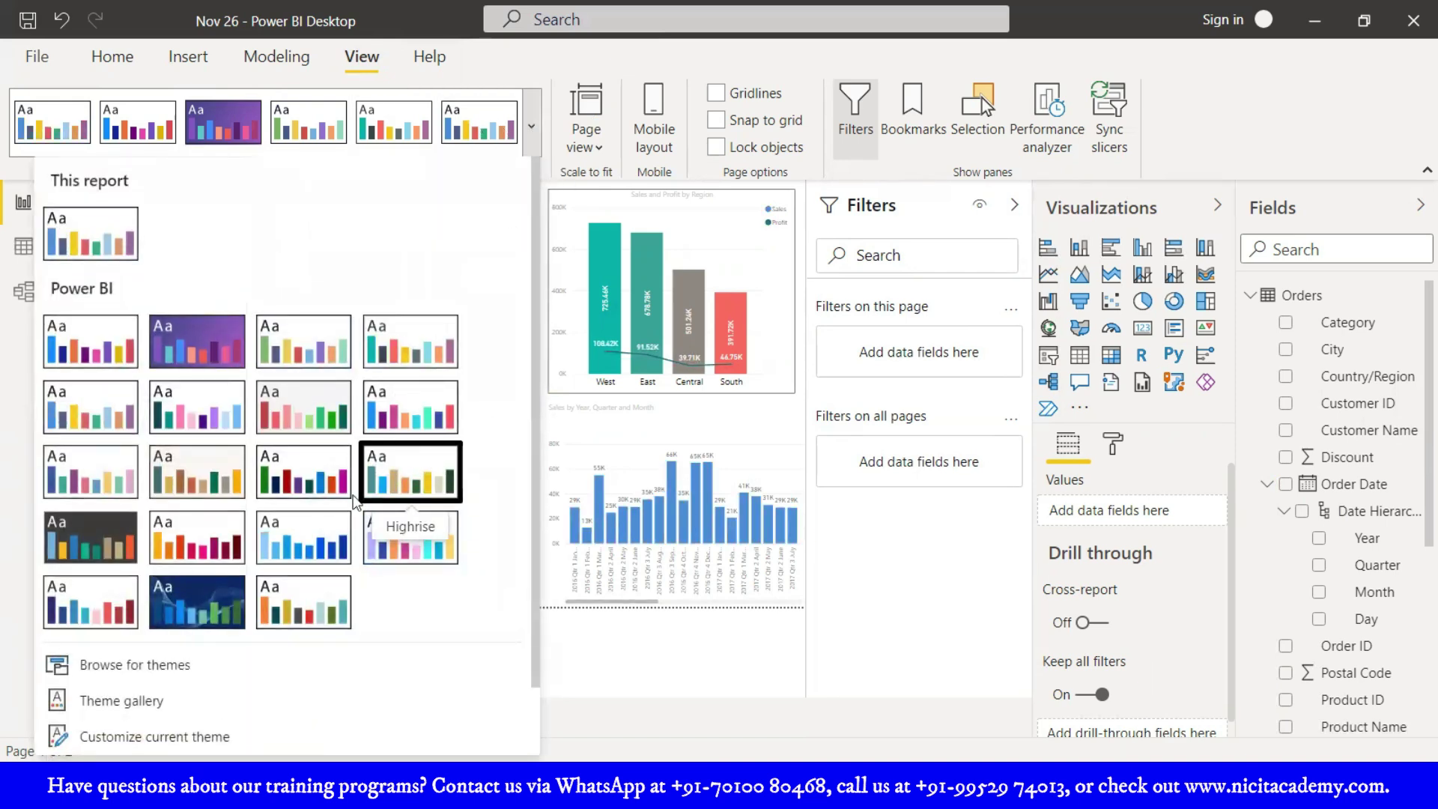
left_click(224, 536)
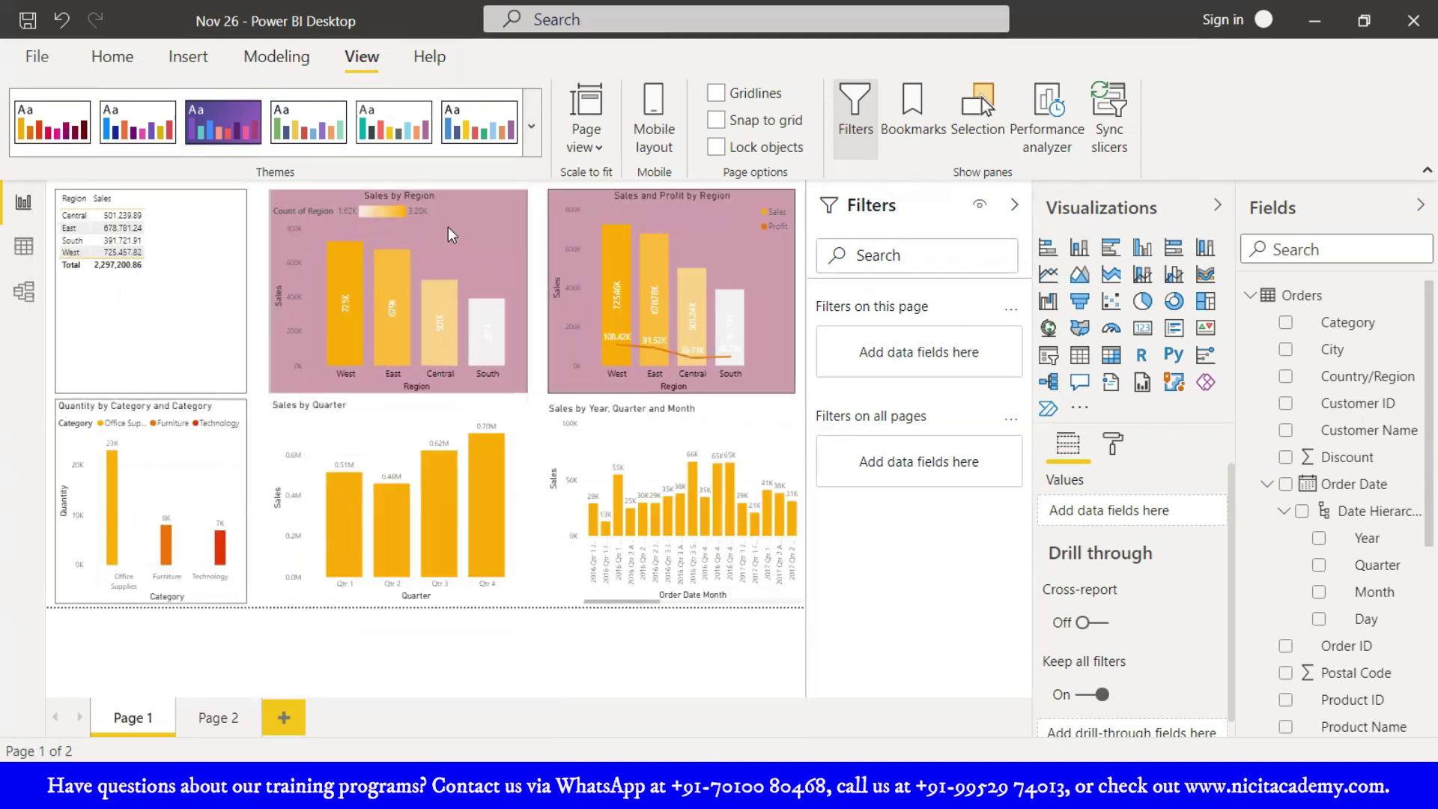
left_click(531, 128)
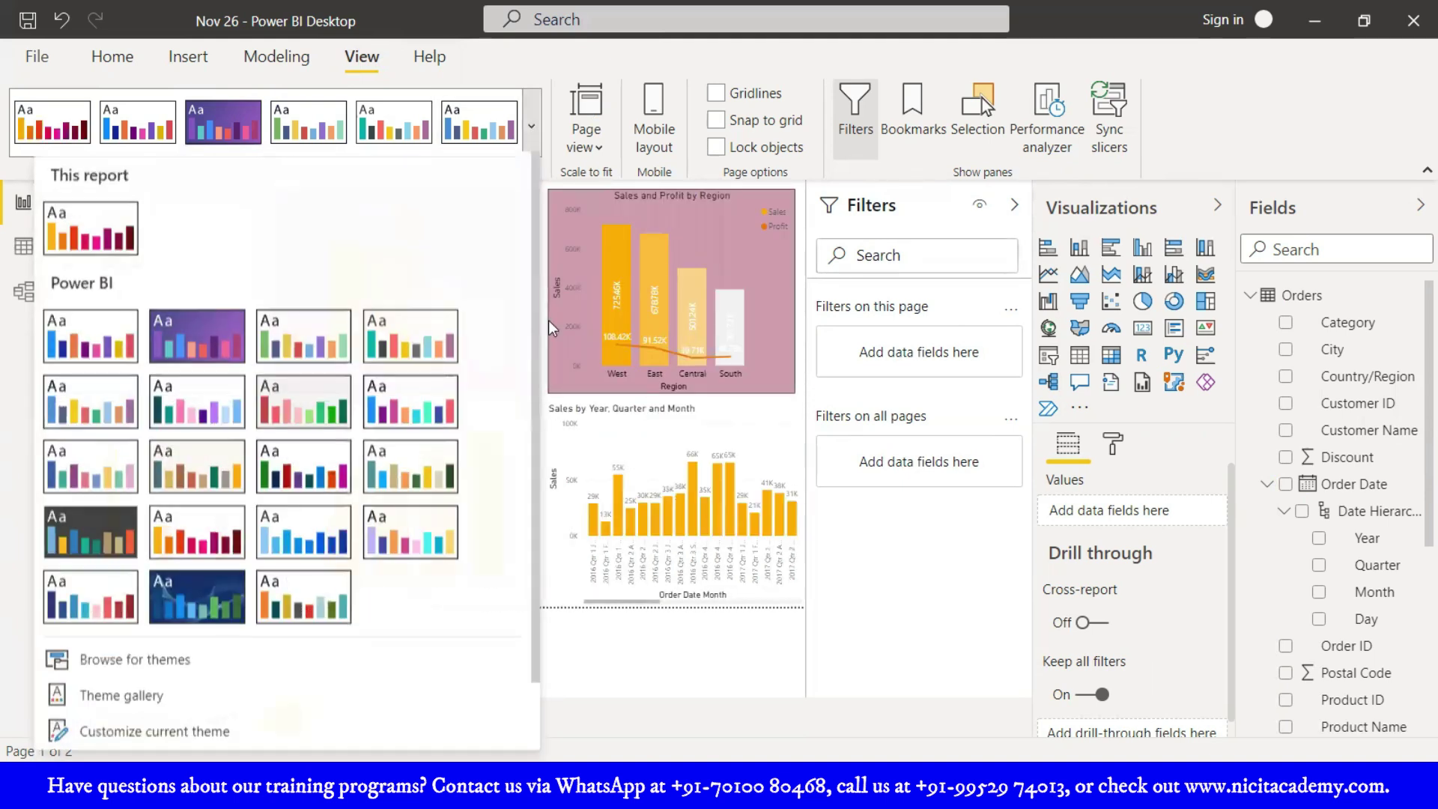
left_click(425, 487)
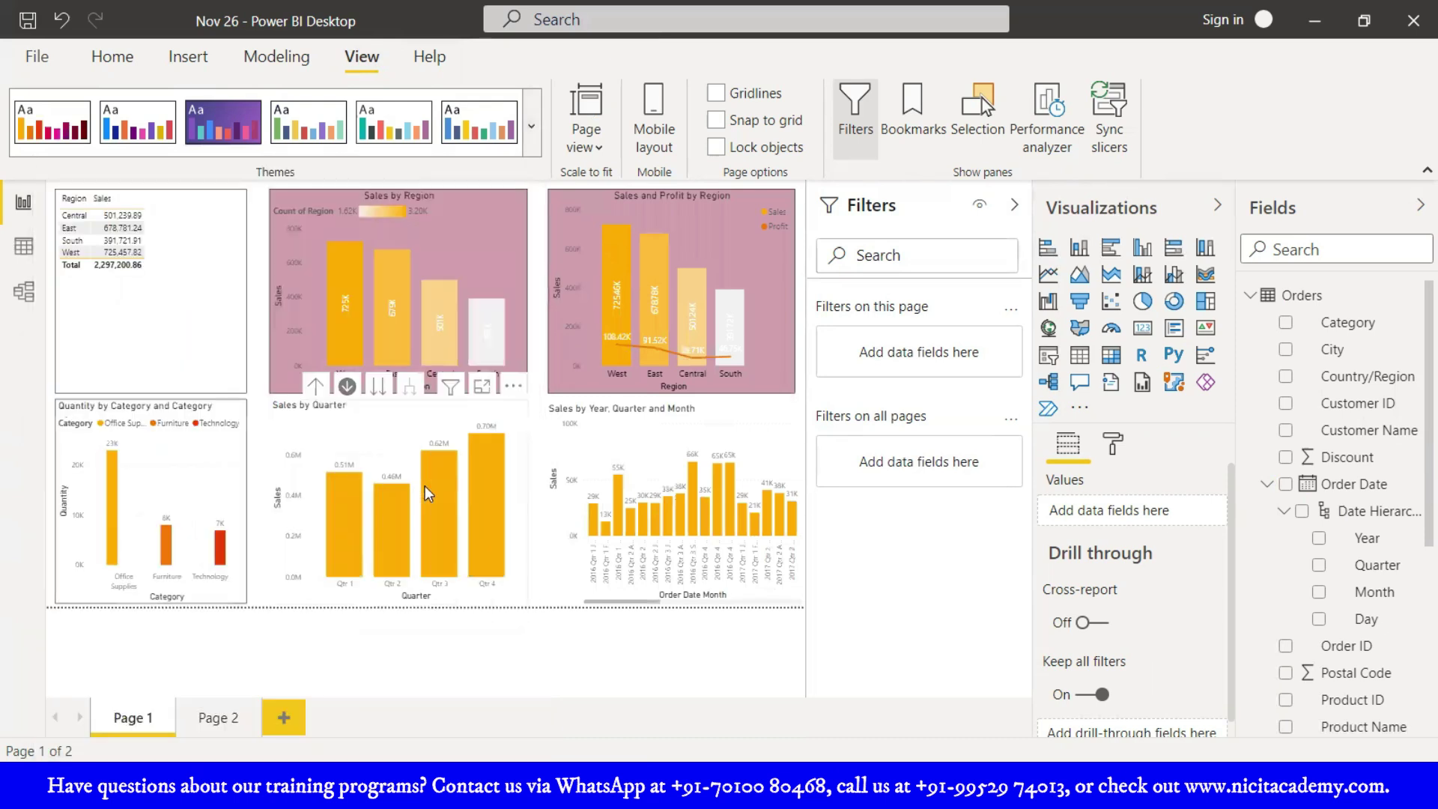
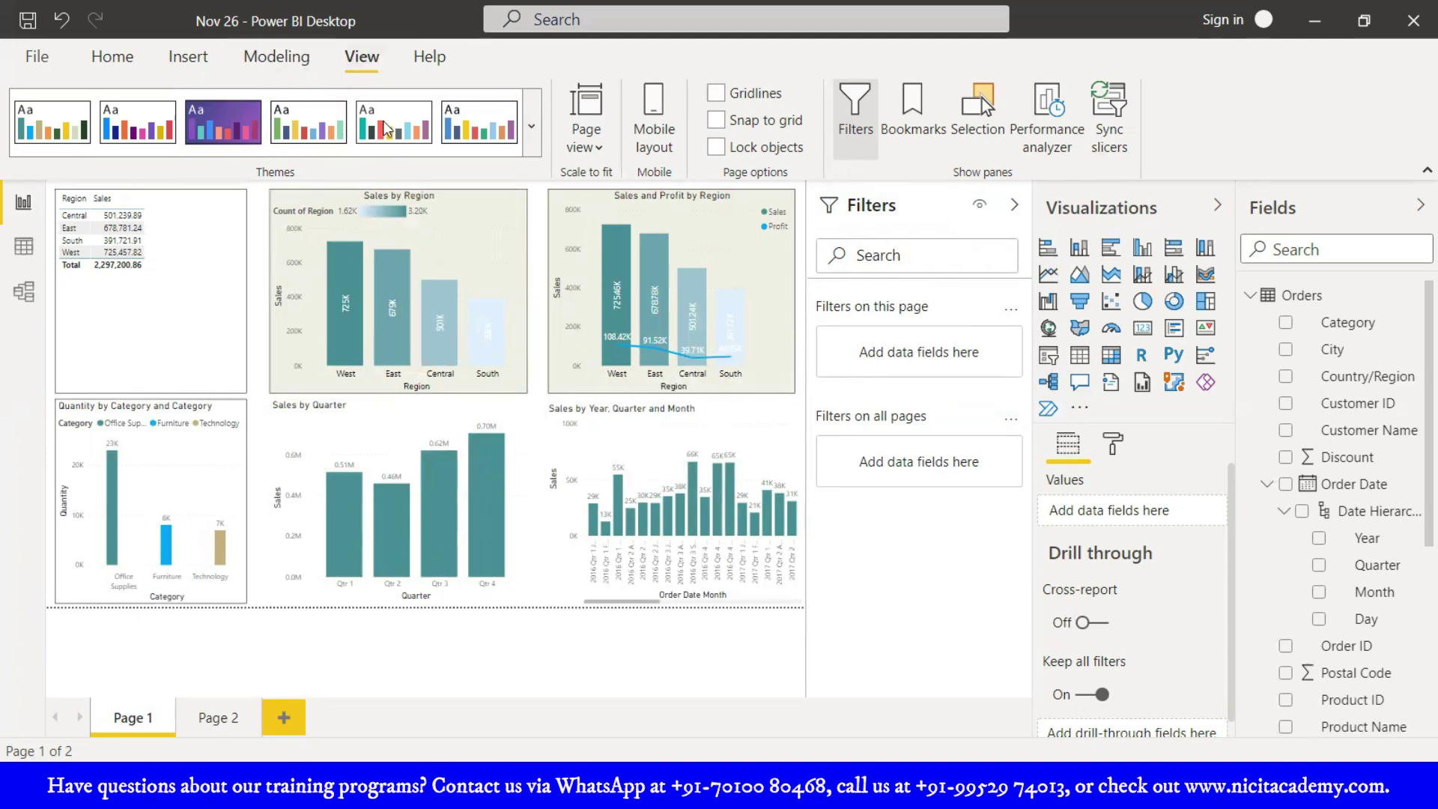
- Examine the option to browse for a theme file, and close the file dialog without choosing one
left_click(532, 126)
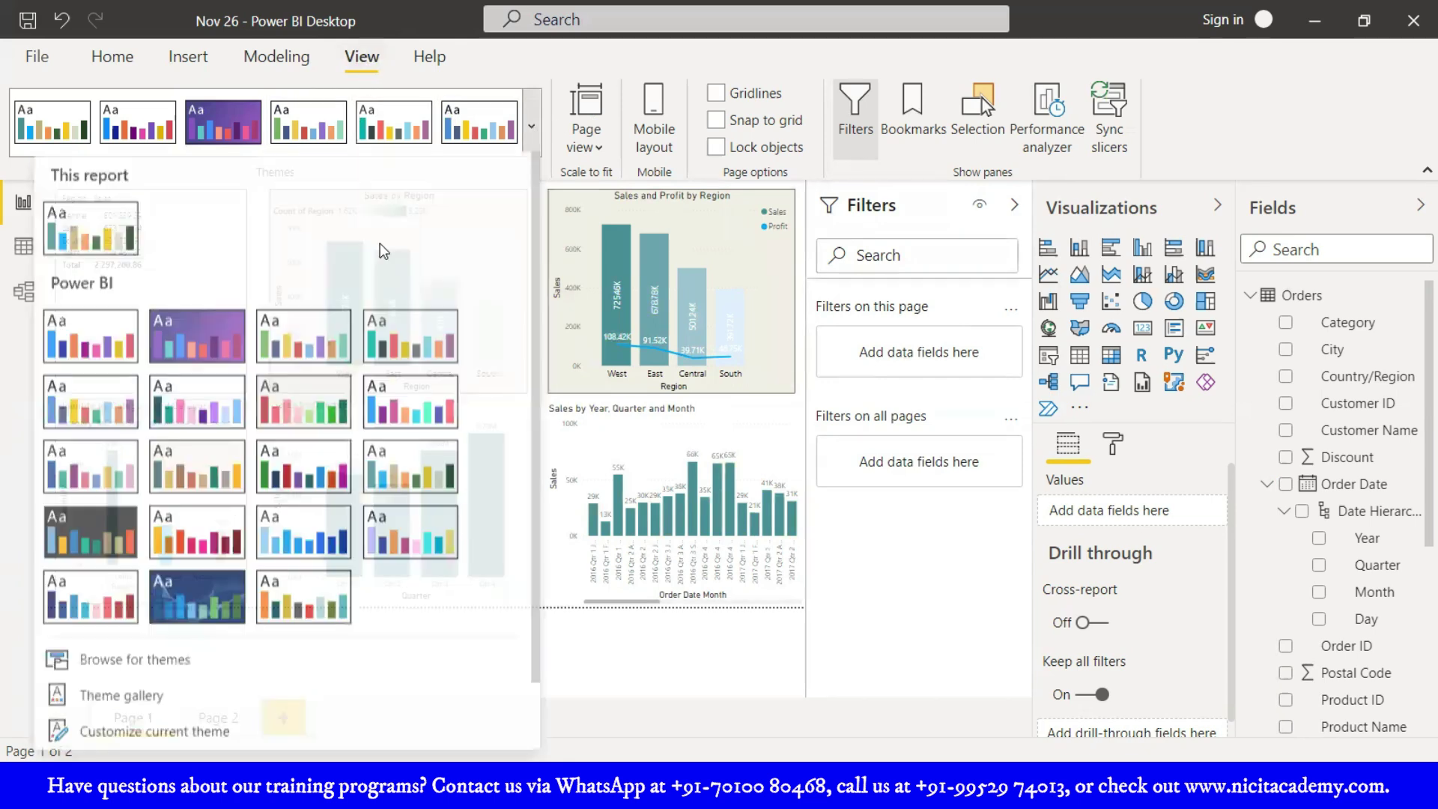
scroll(201, 601, "down", 2)
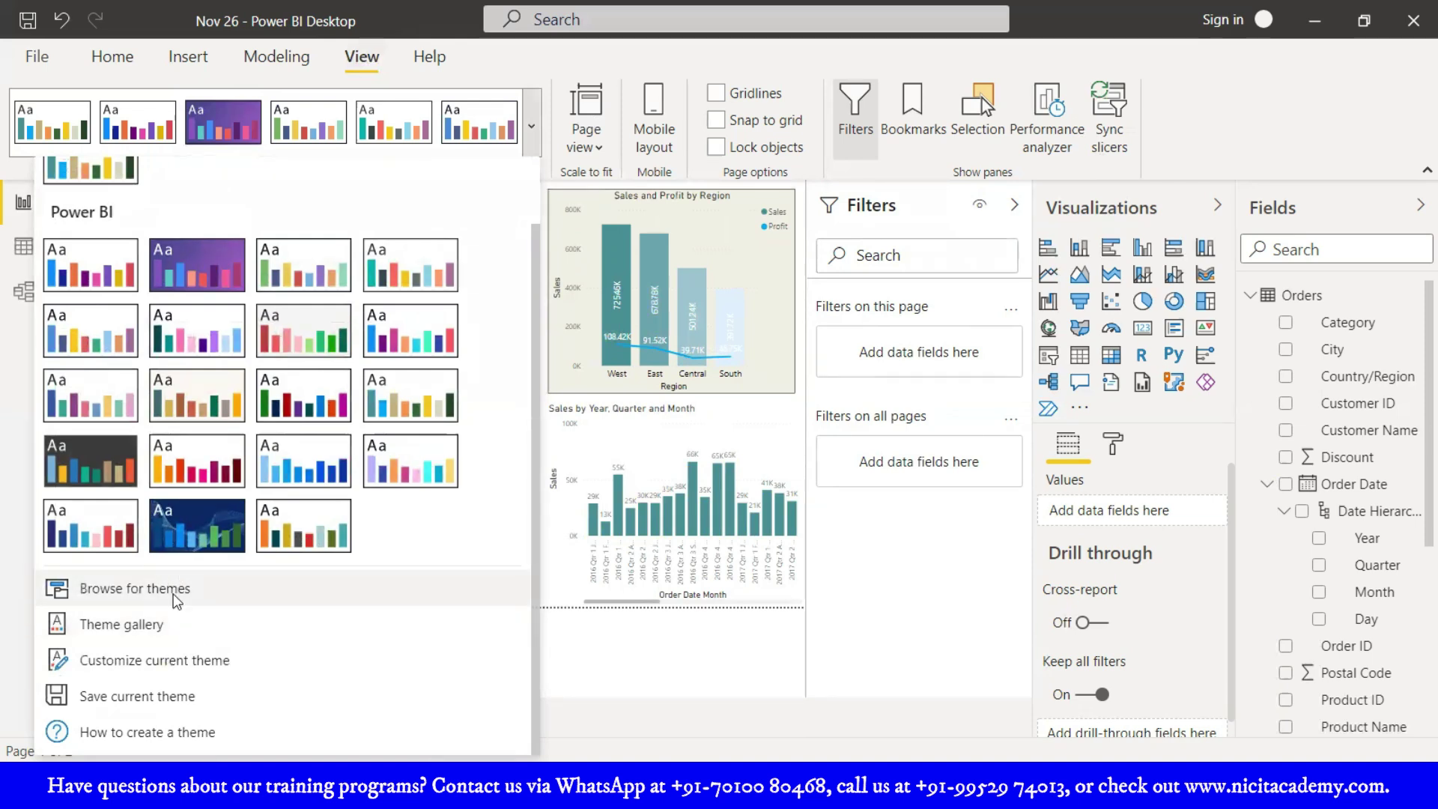
left_click(173, 593)
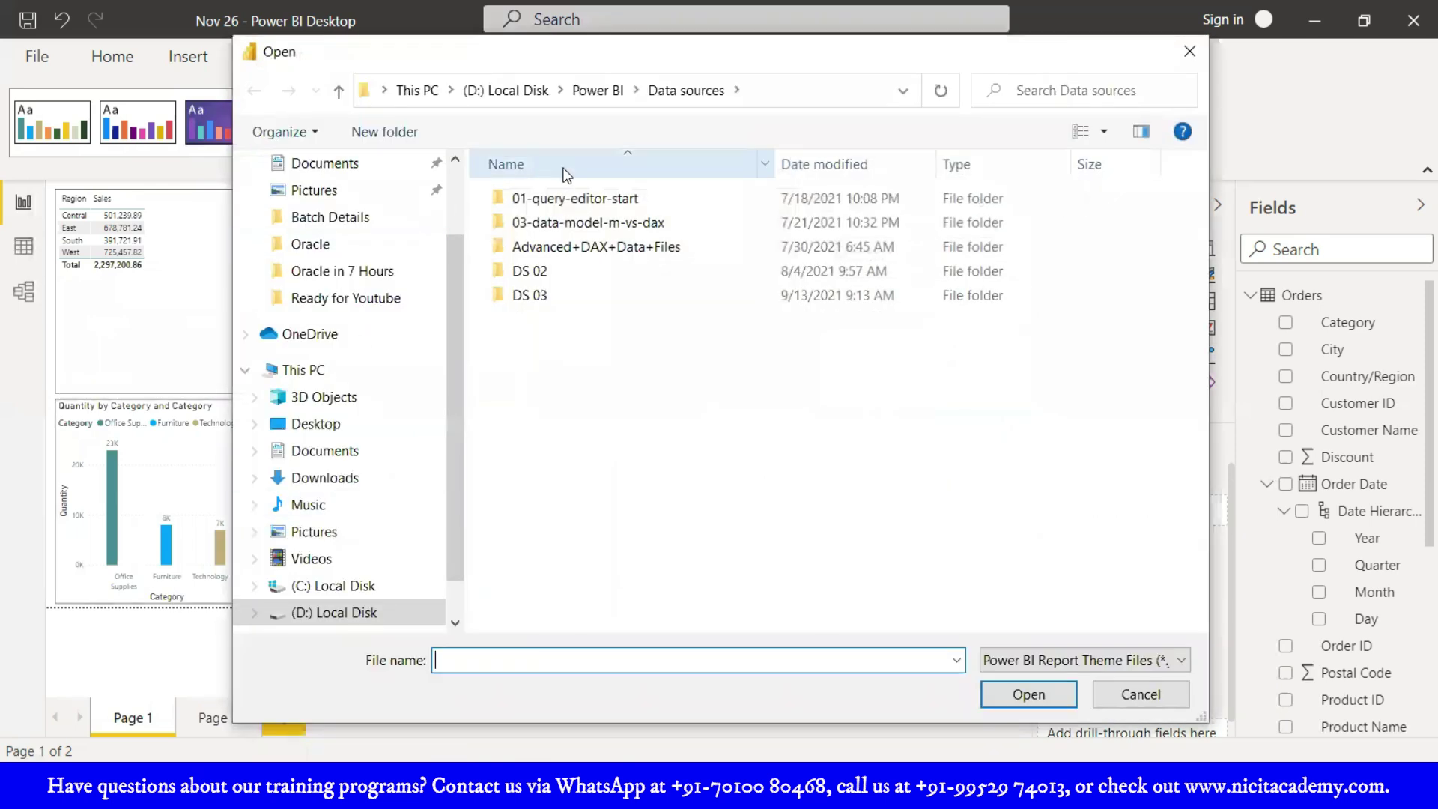
left_click(1141, 695)
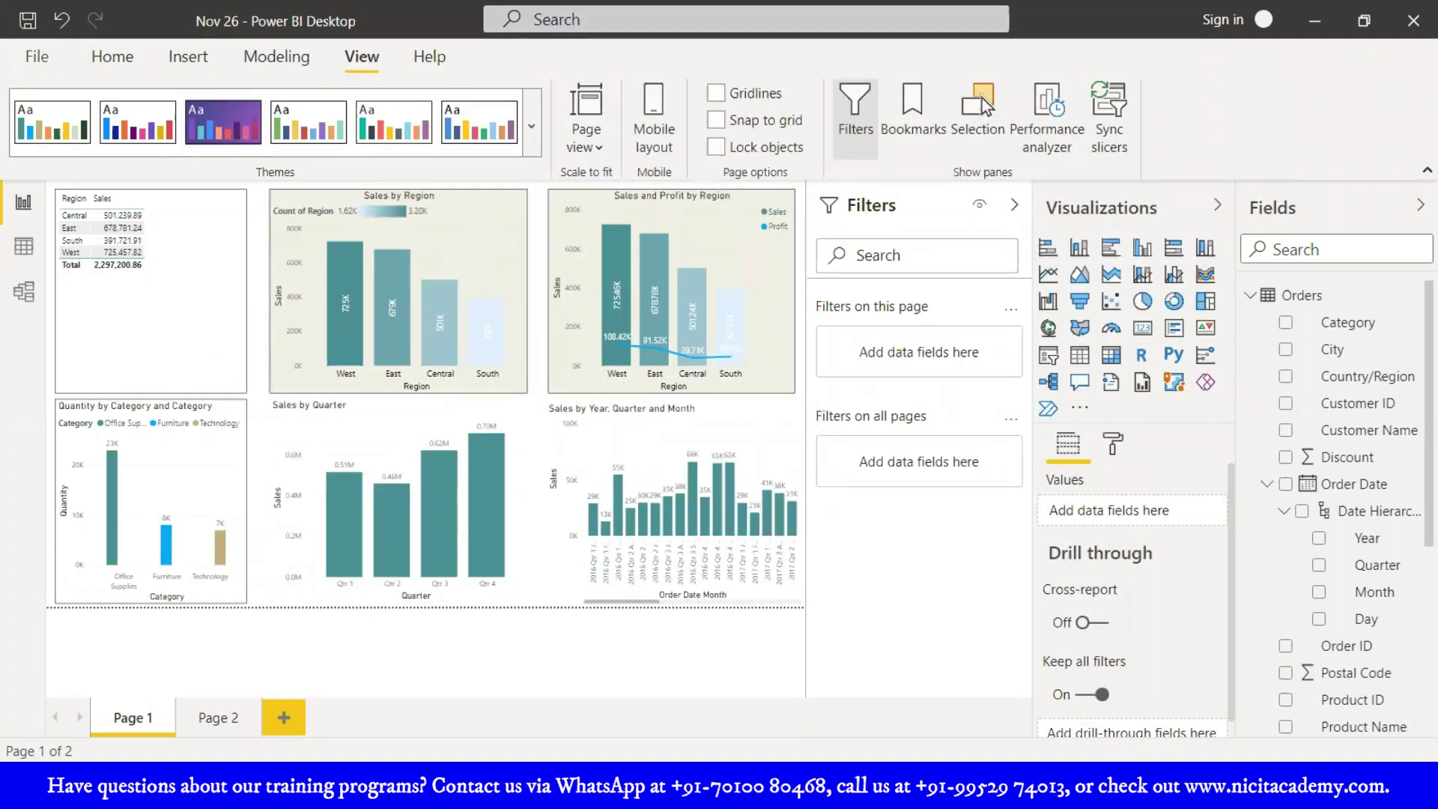
- Open Page 2 and replace the report's current theme with the Default theme
left_click(218, 725)
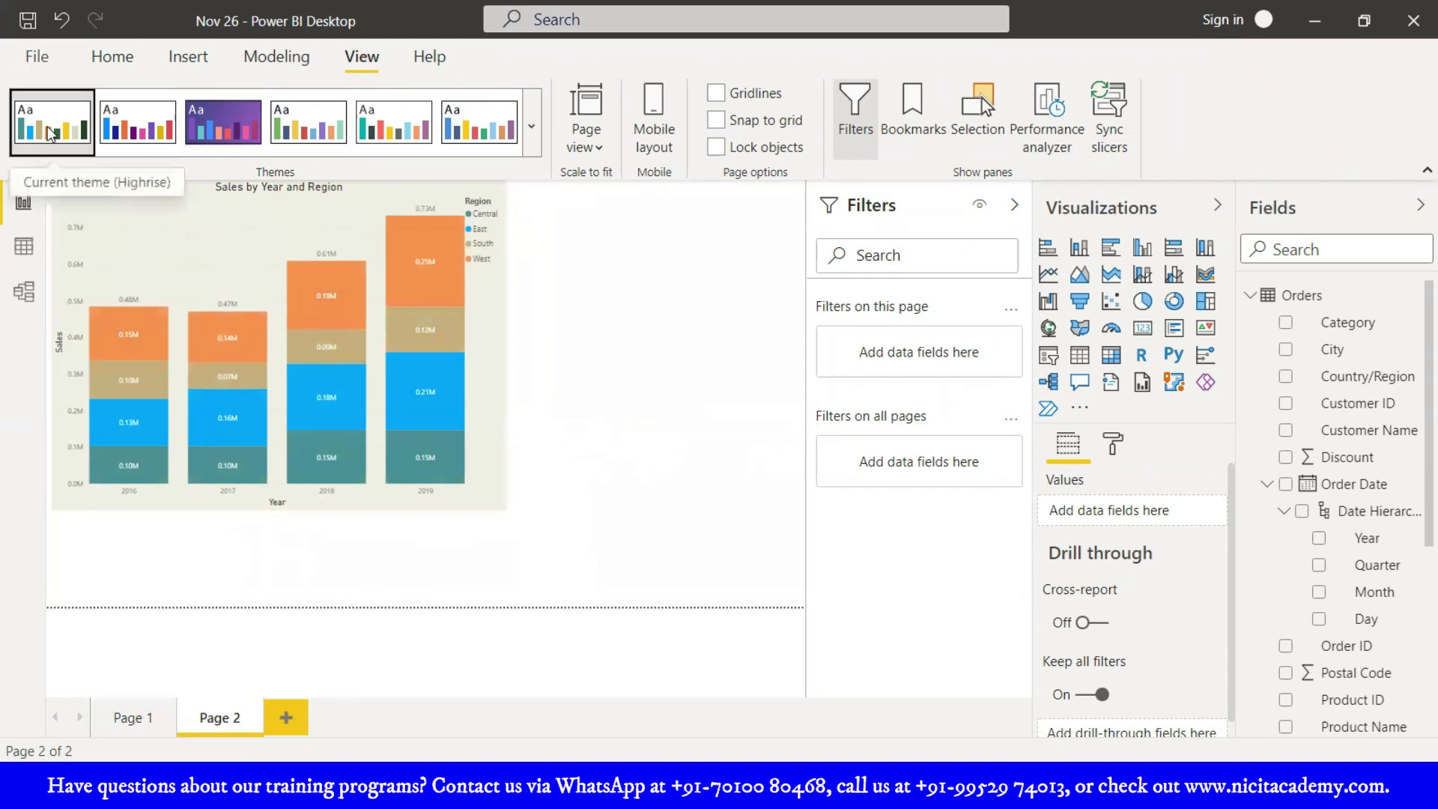
left_click(531, 126)
left_click(102, 224)
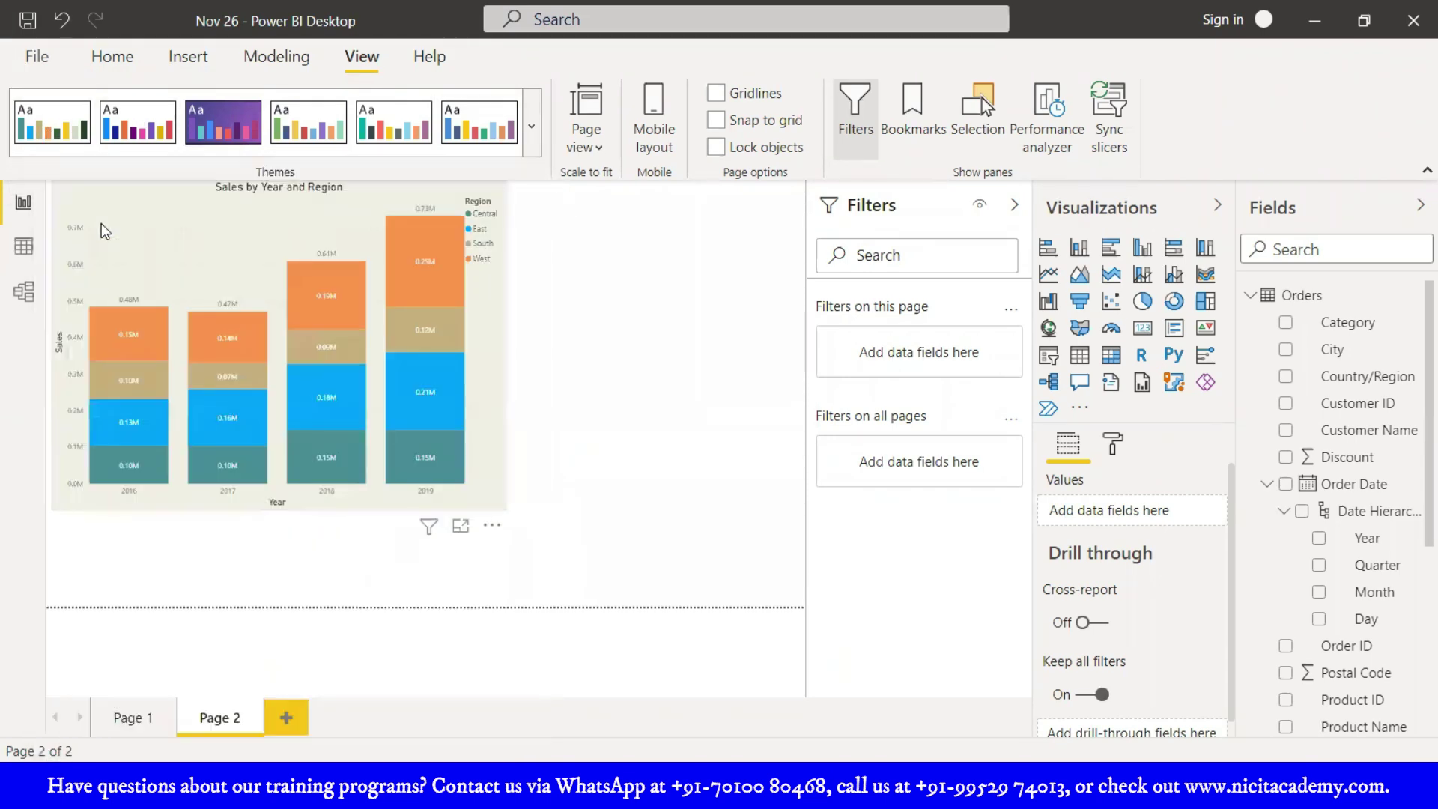
left_click(533, 132)
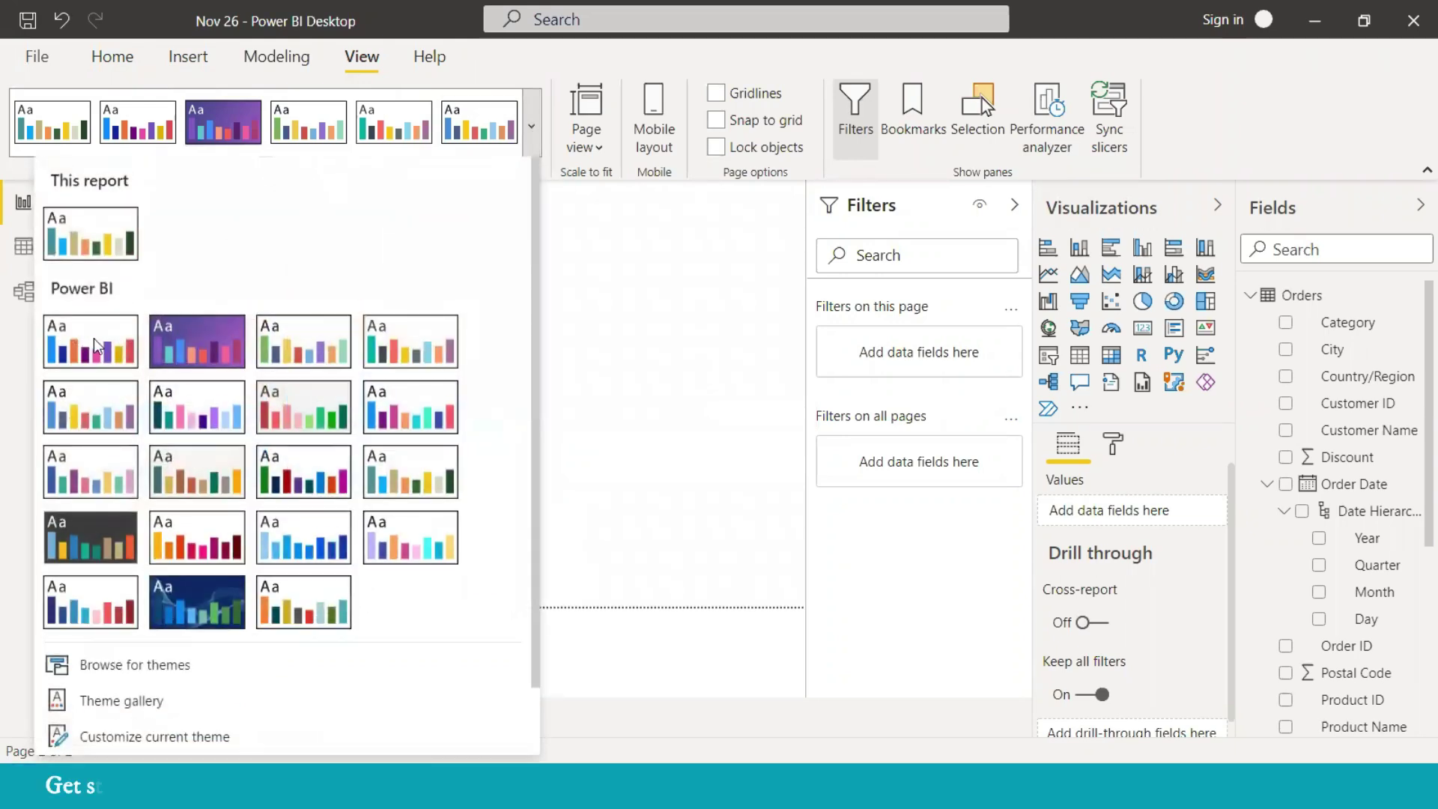
left_click(93, 366)
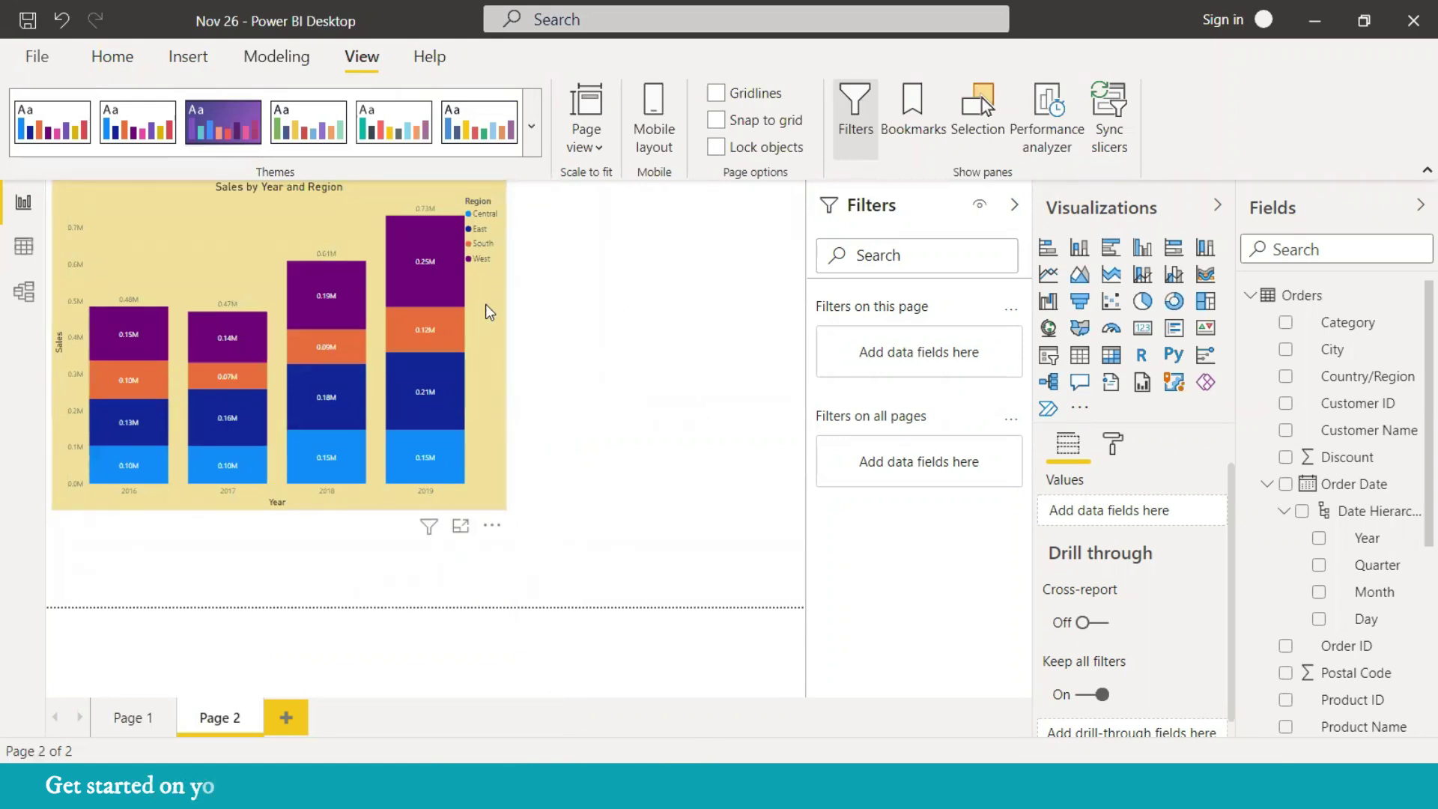
- Shrink Page 2's stacked column chart and swap its fields so Region is the axis and Order Date Year the legend
left_click(486, 335)
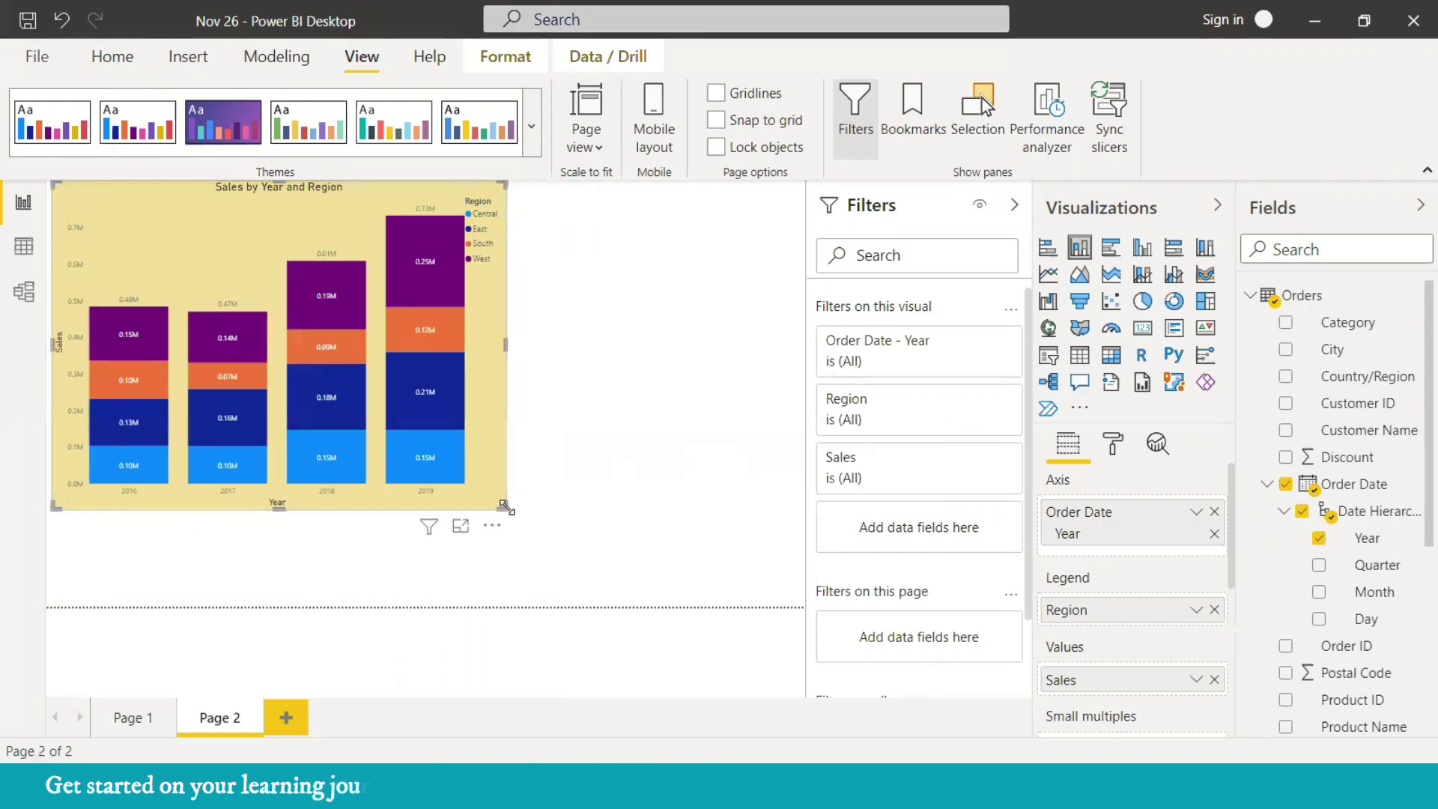
left_click_drag(506, 508, 335, 397)
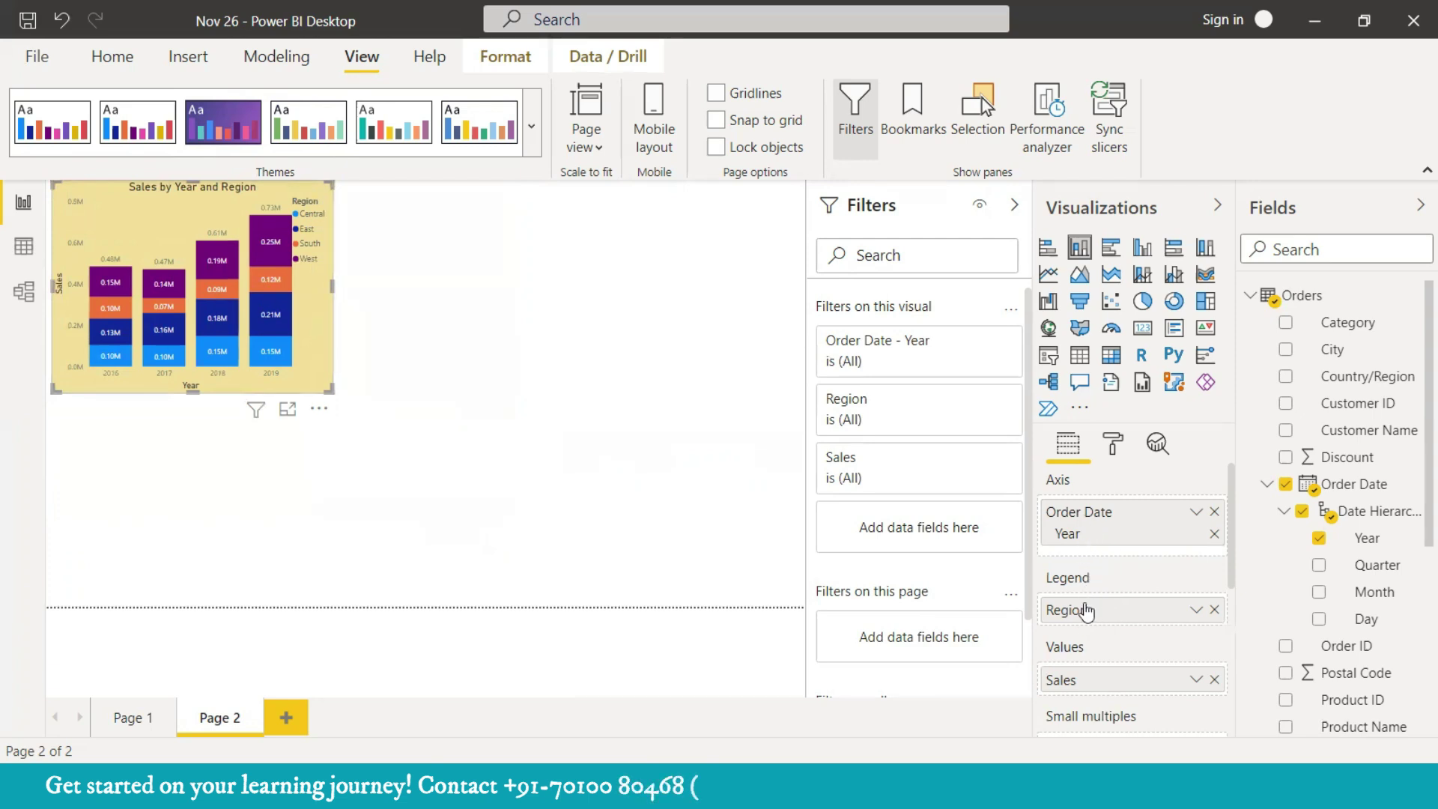
mouse_move(1087, 611)
left_mouse_down()
mouse_move(1098, 546)
mouse_move(1077, 673)
mouse_move(1078, 629)
left_mouse_up()
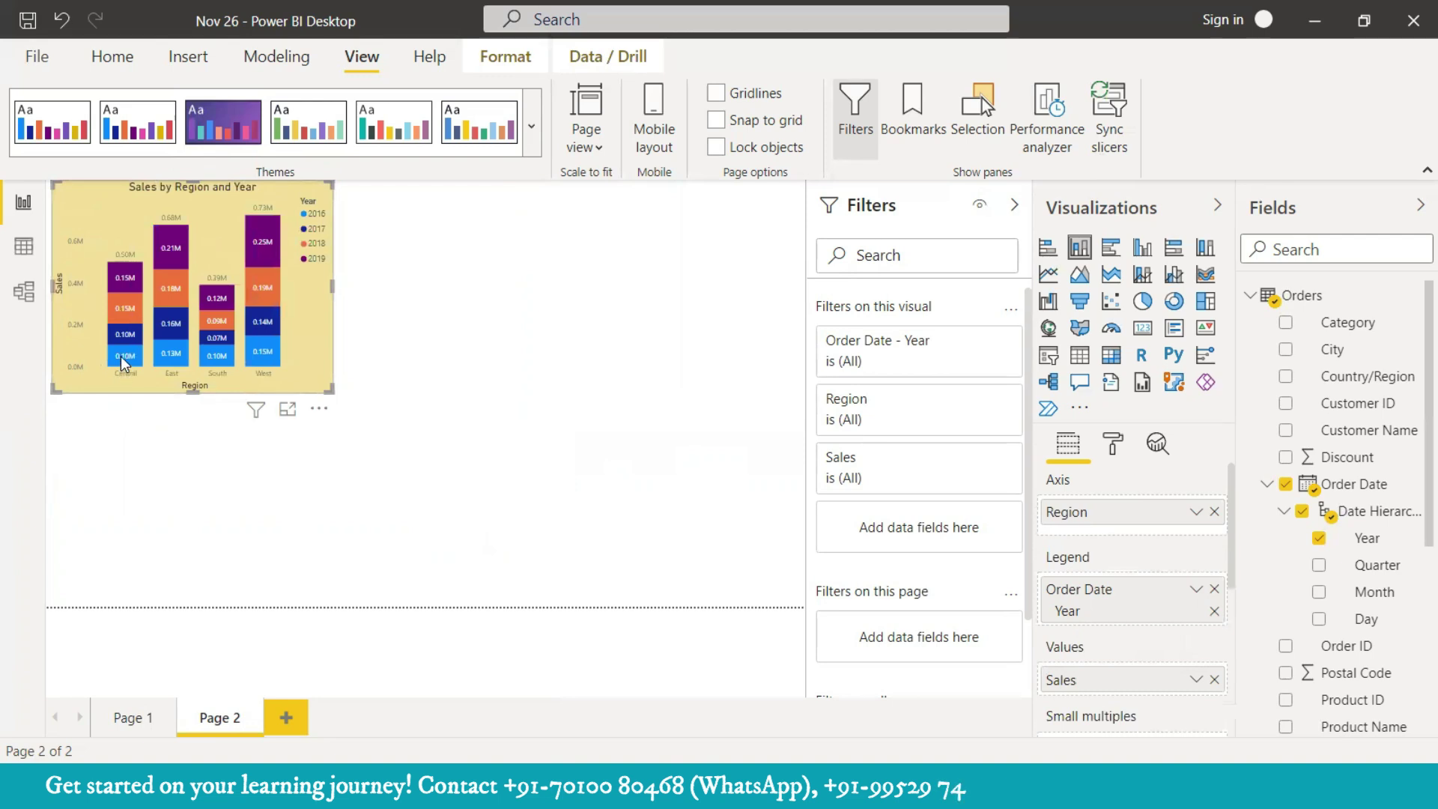
mouse_move(121, 359)
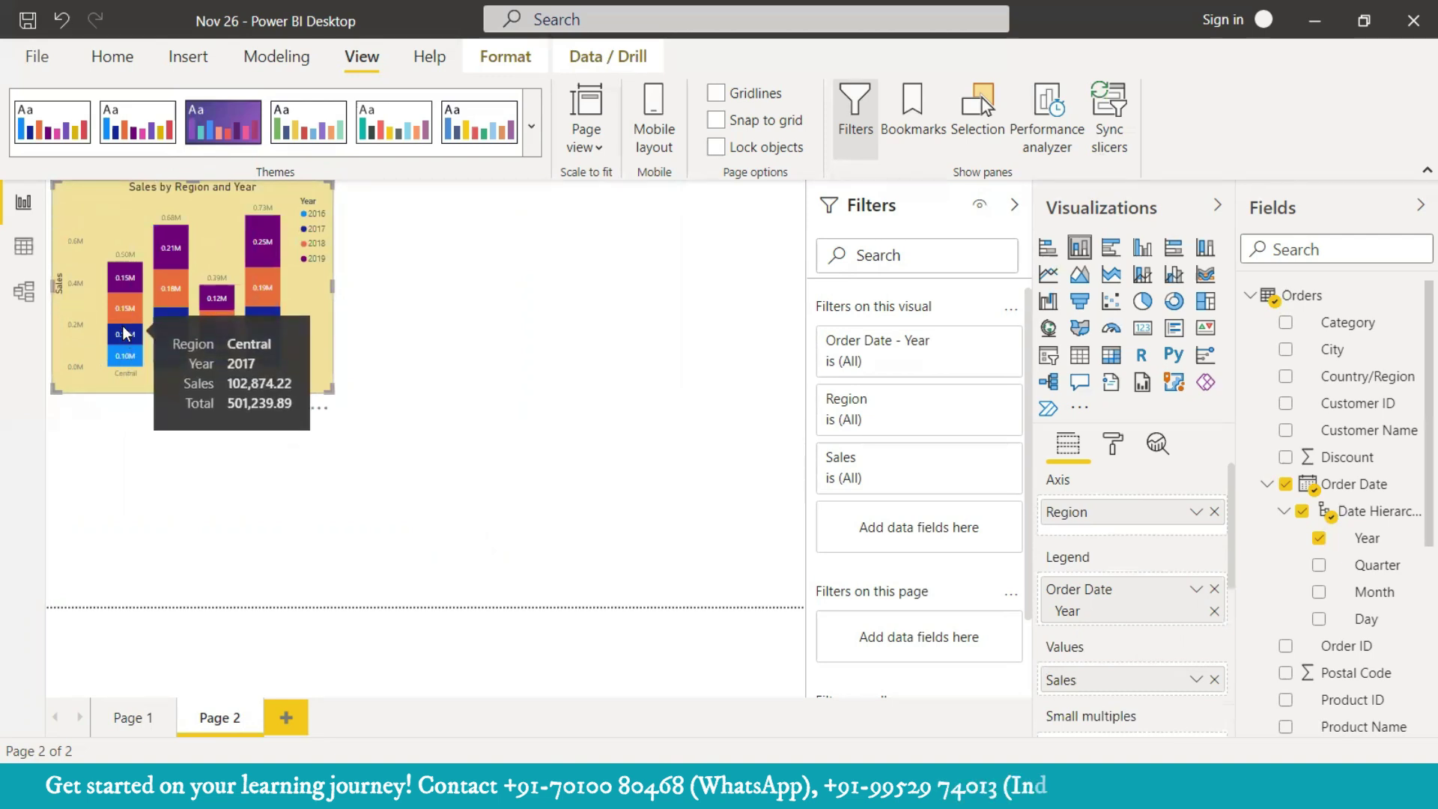
mouse_move(128, 291)
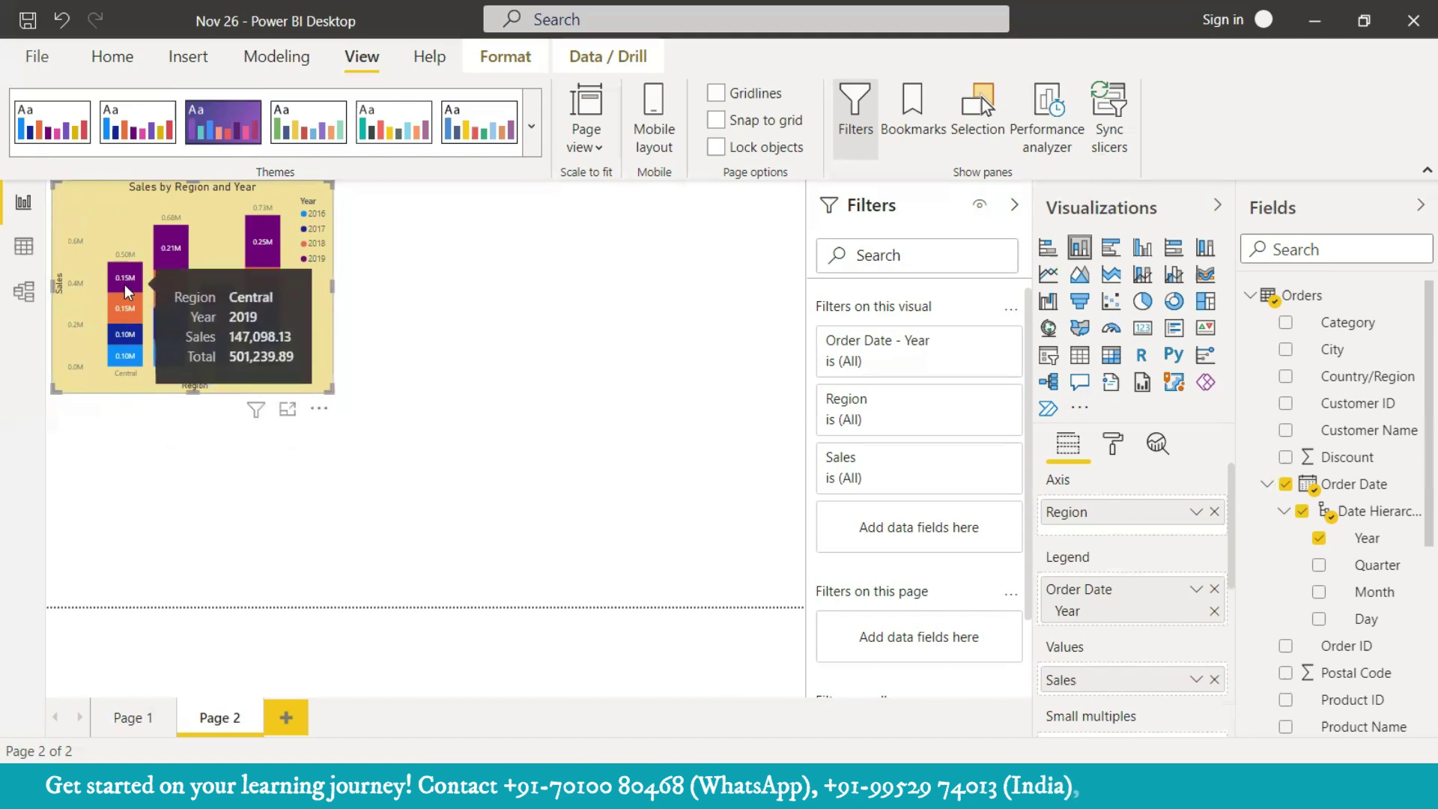
mouse_move(244, 254)
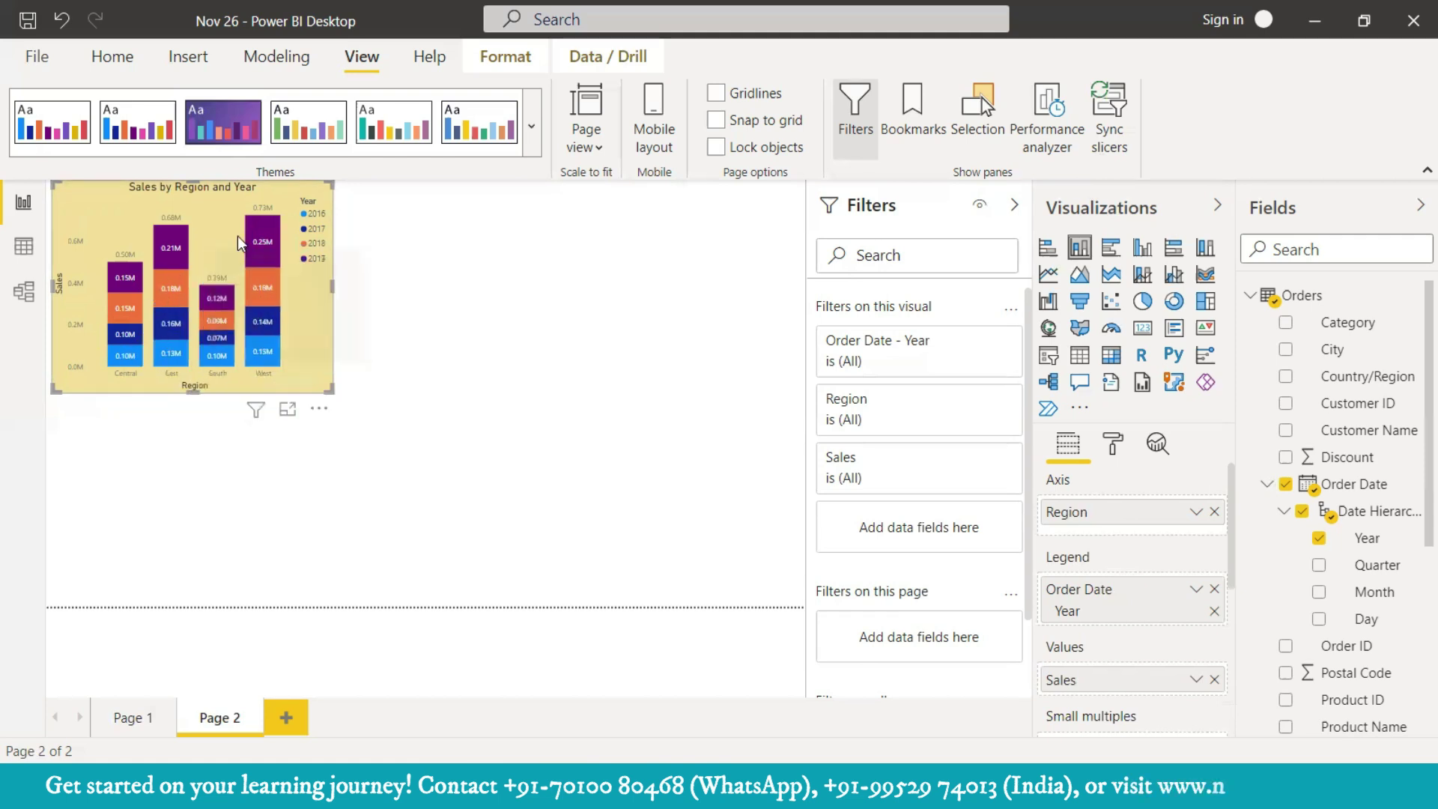
- Insert an empty clustered column chart directly beside the stacked column chart and match its height
left_click(399, 252)
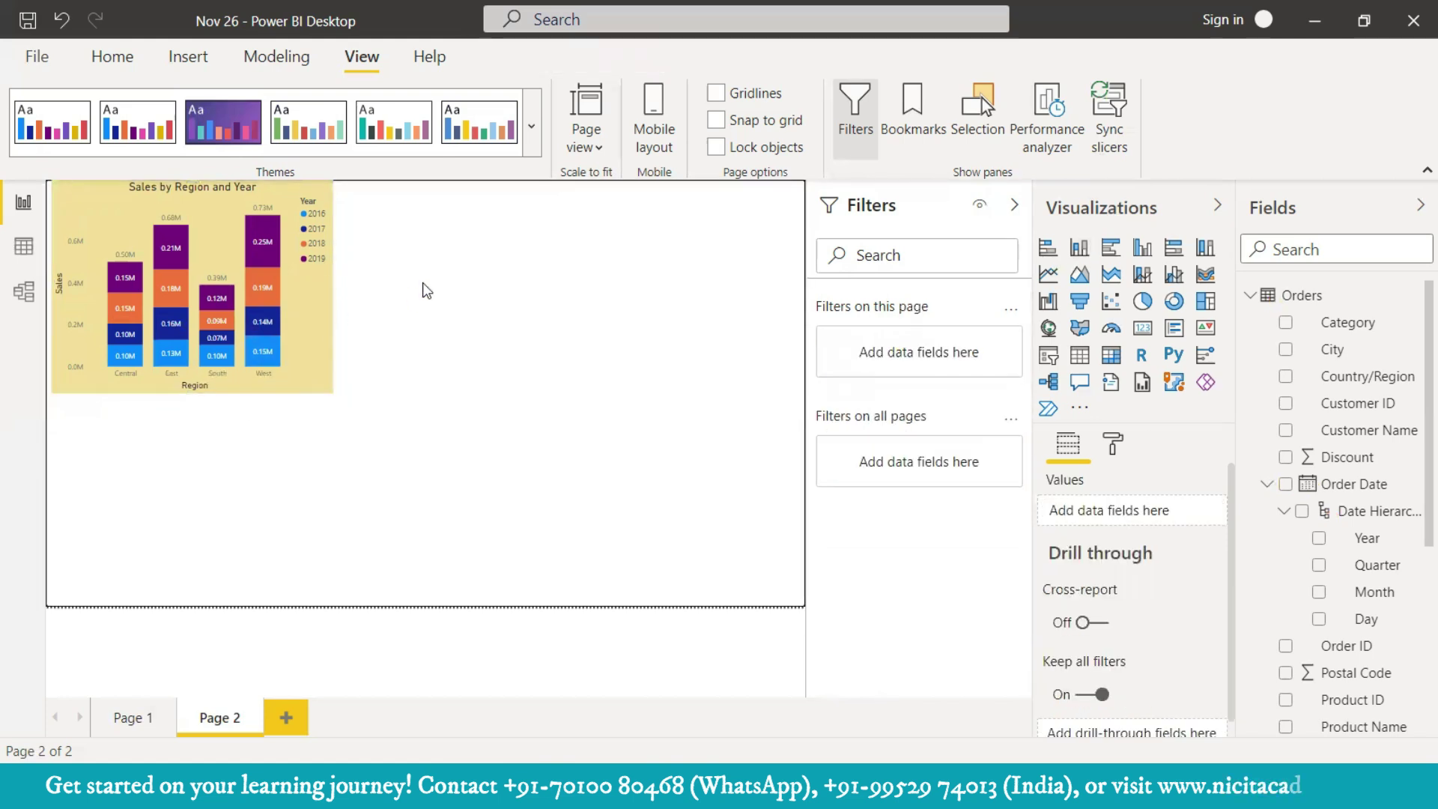
left_click(1144, 248)
left_click_drag(210, 411, 493, 168)
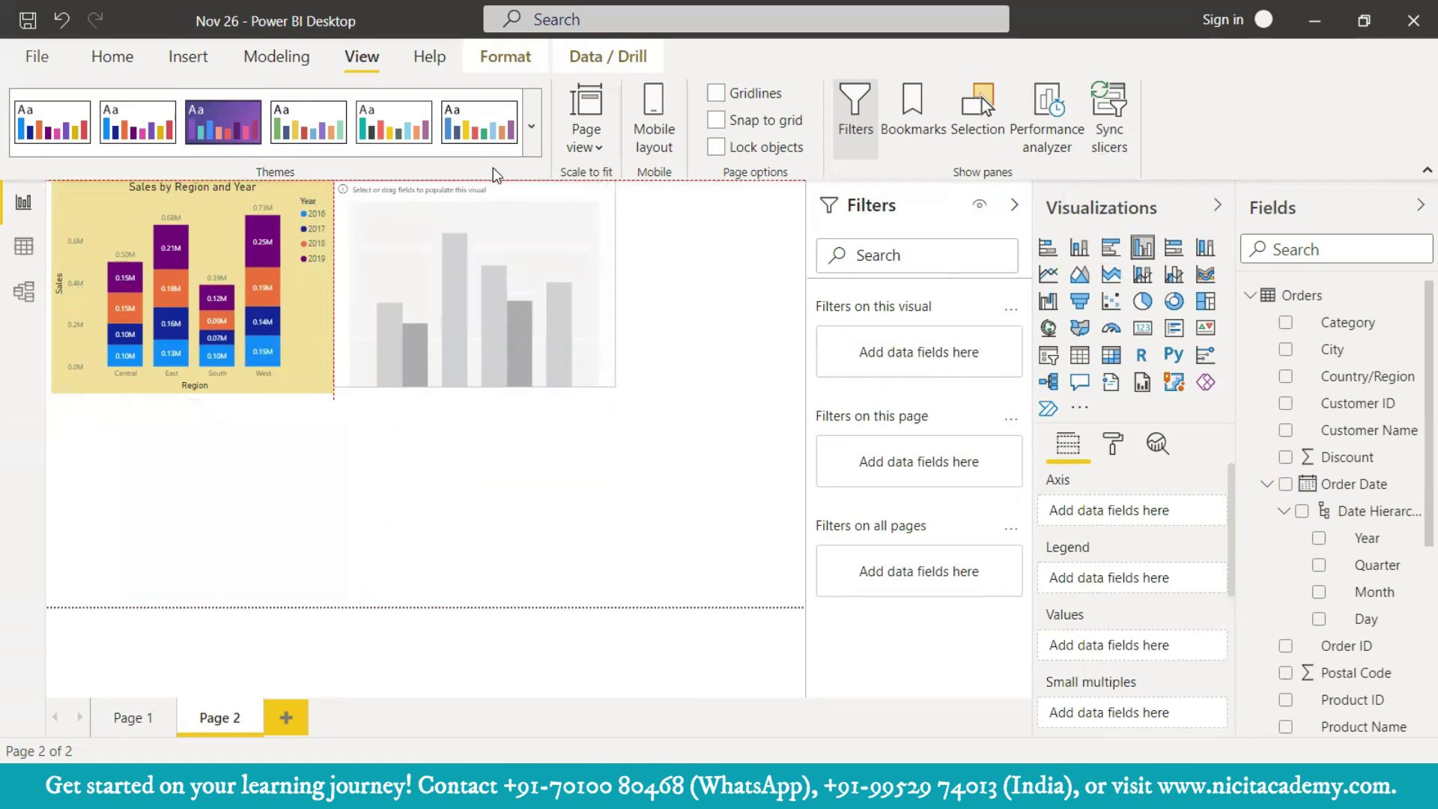
left_click_drag(618, 387, 622, 398)
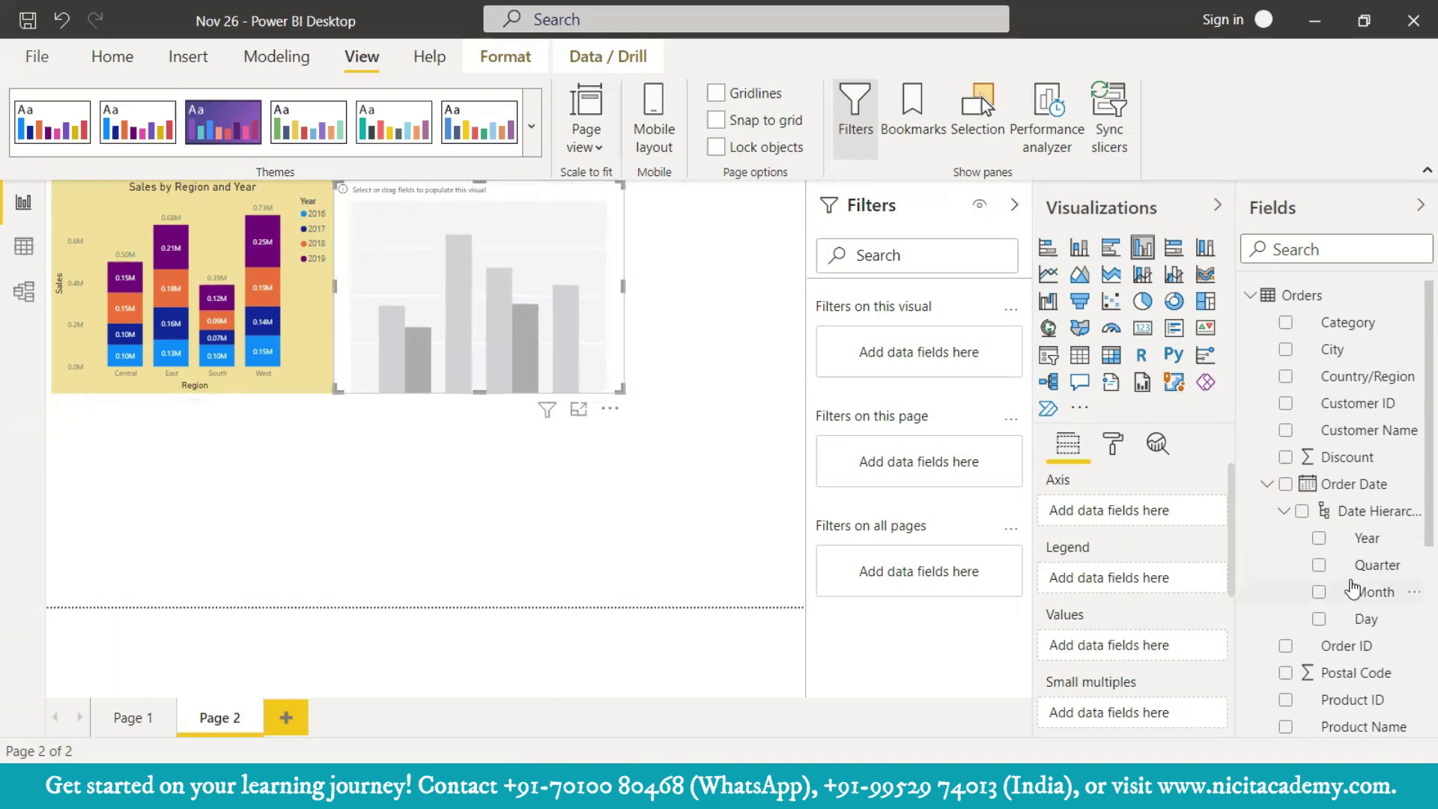
- Plot Sales by State in the new clustered column chart
scroll(1356, 592, "down", 2)
left_click(1271, 374)
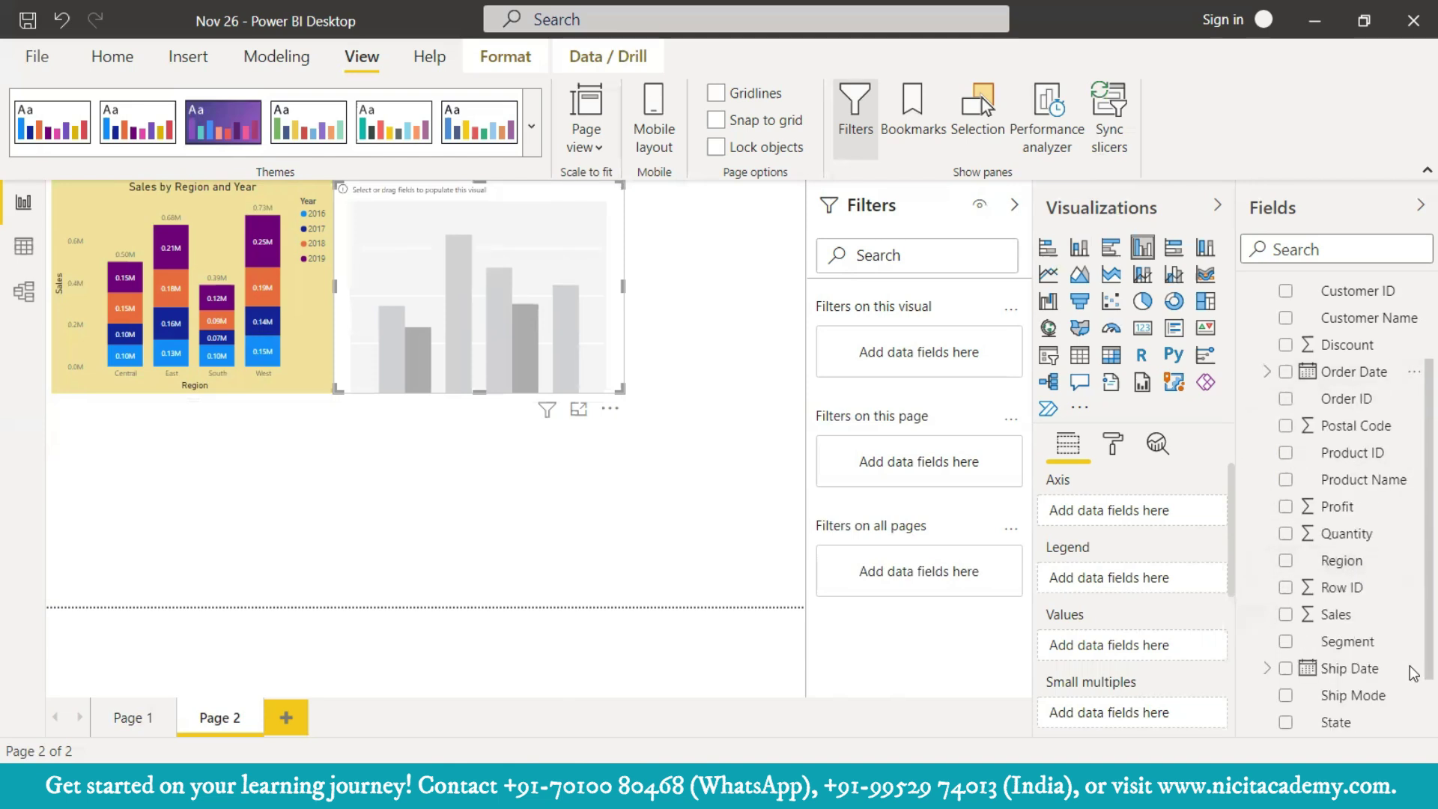
scroll(1371, 537, "down", 2)
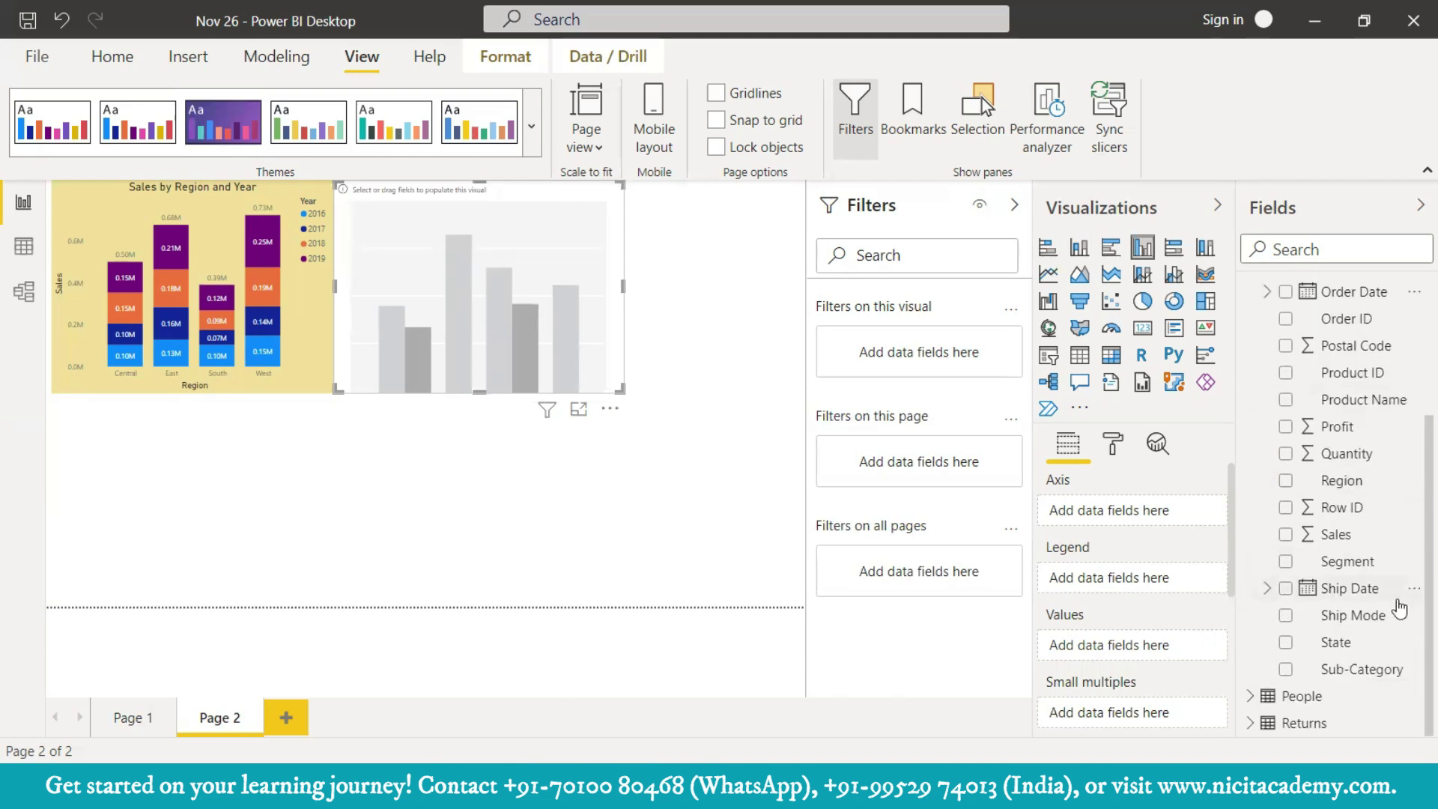
left_click(1286, 643)
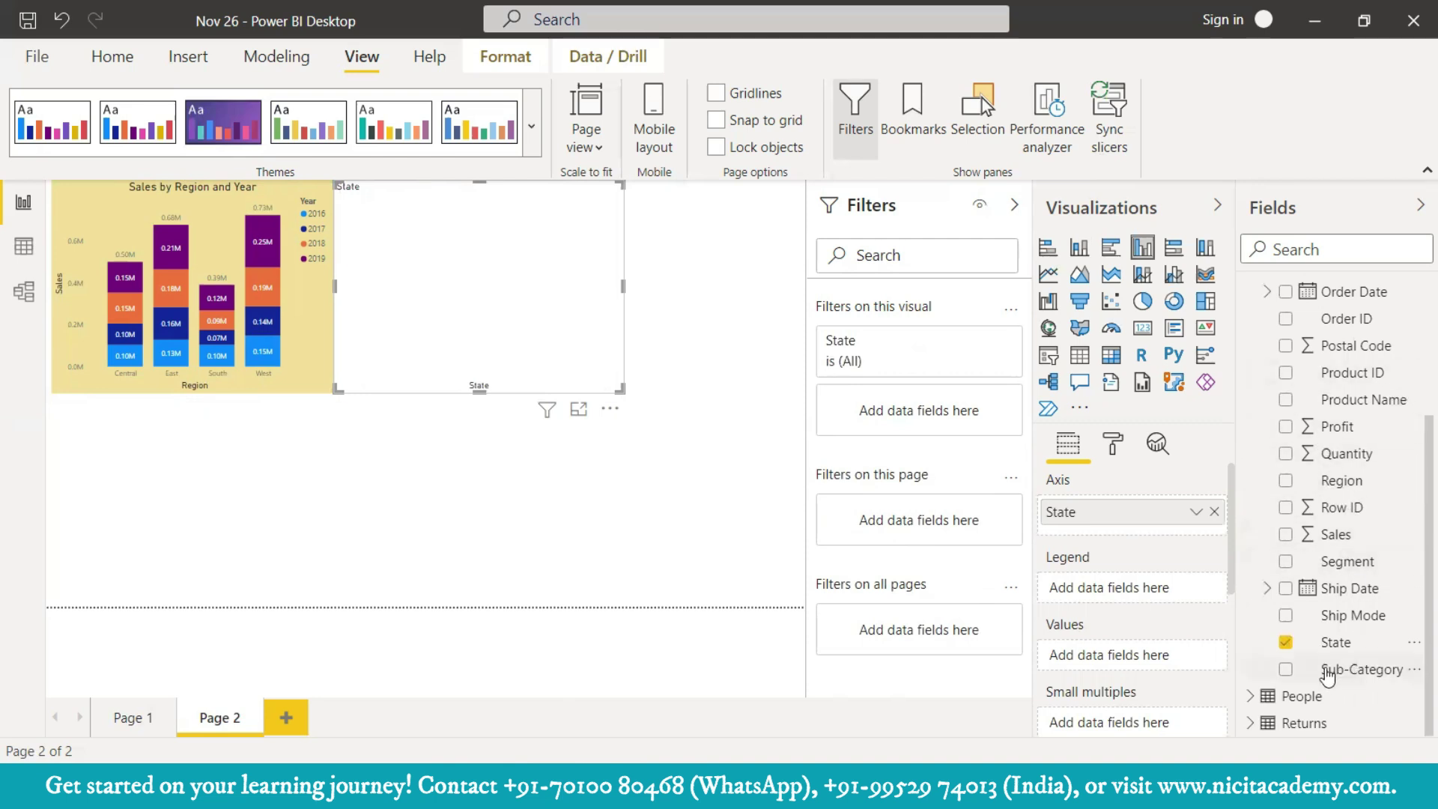
left_click(1287, 534)
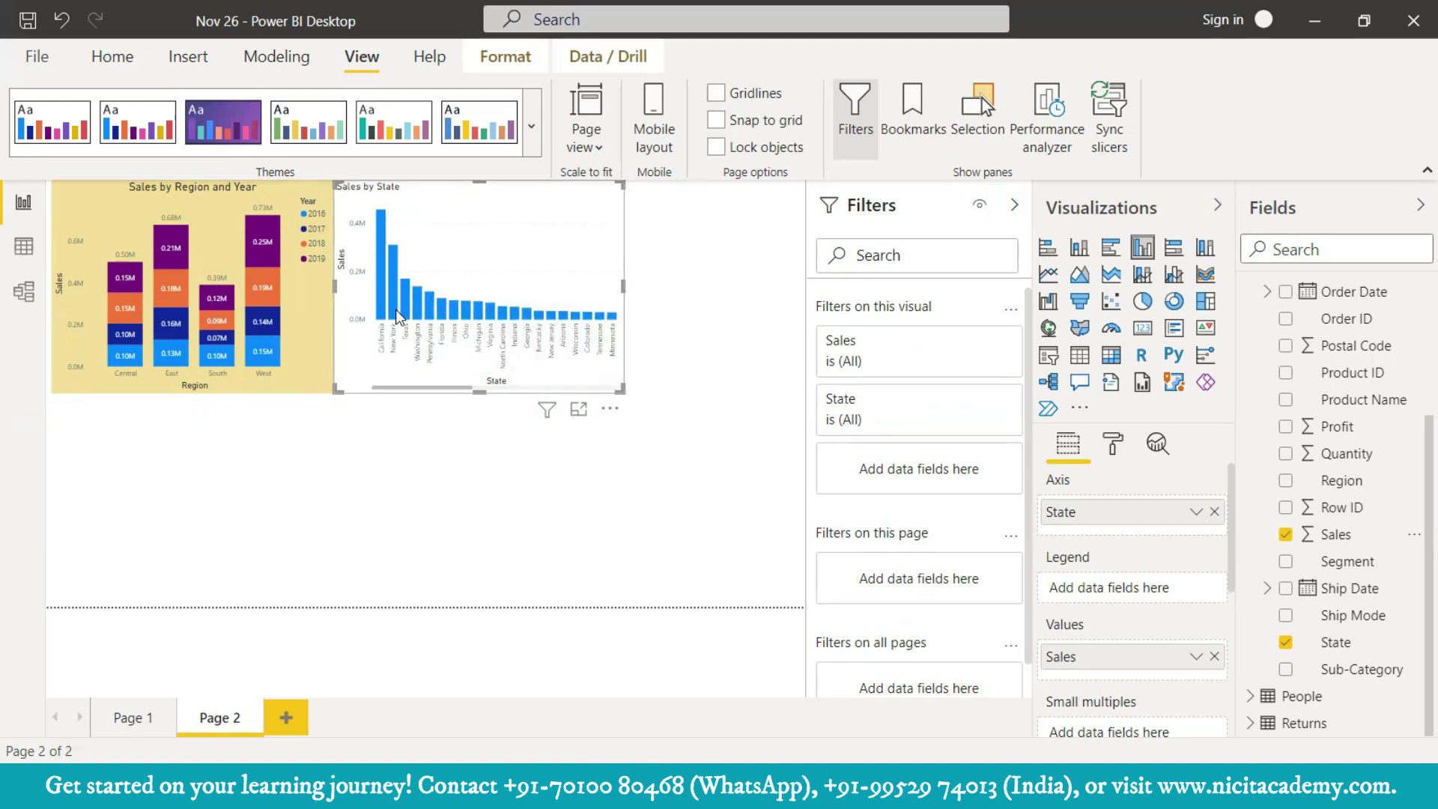
mouse_move(466, 318)
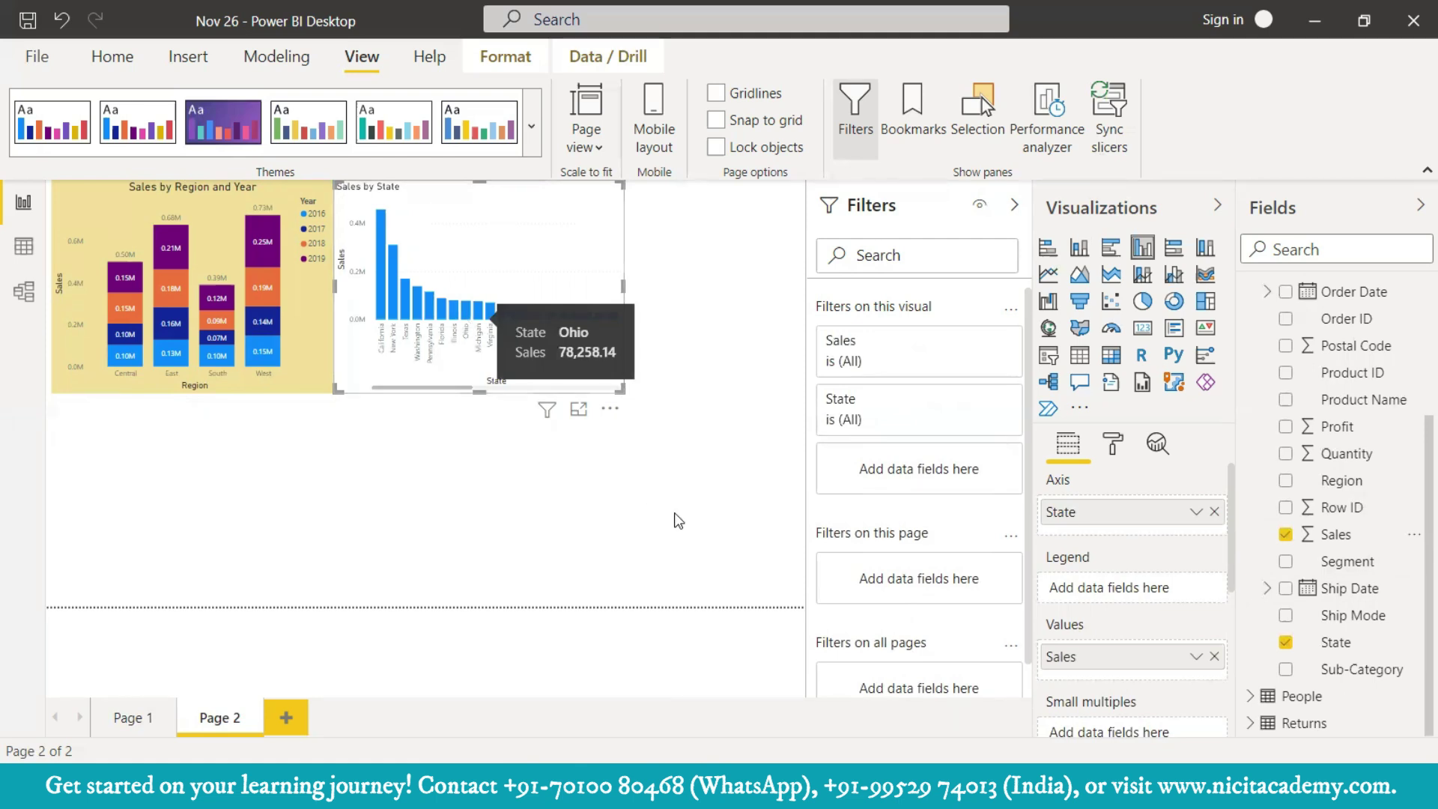
- Enlarge the Sales by State chart in focus mode and apply a Top N filter on State showing the top 5 by Sales
left_click(578, 409)
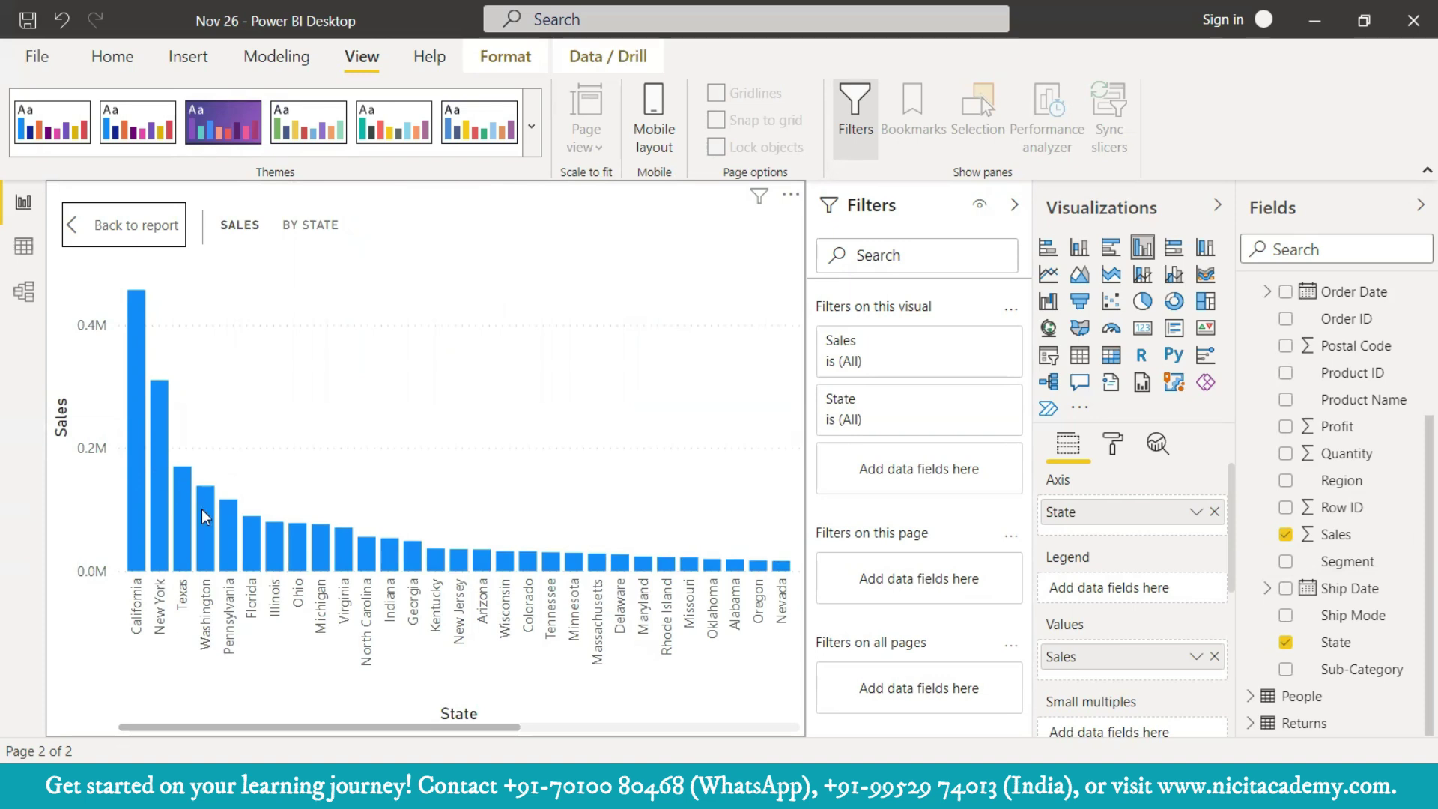
mouse_move(220, 538)
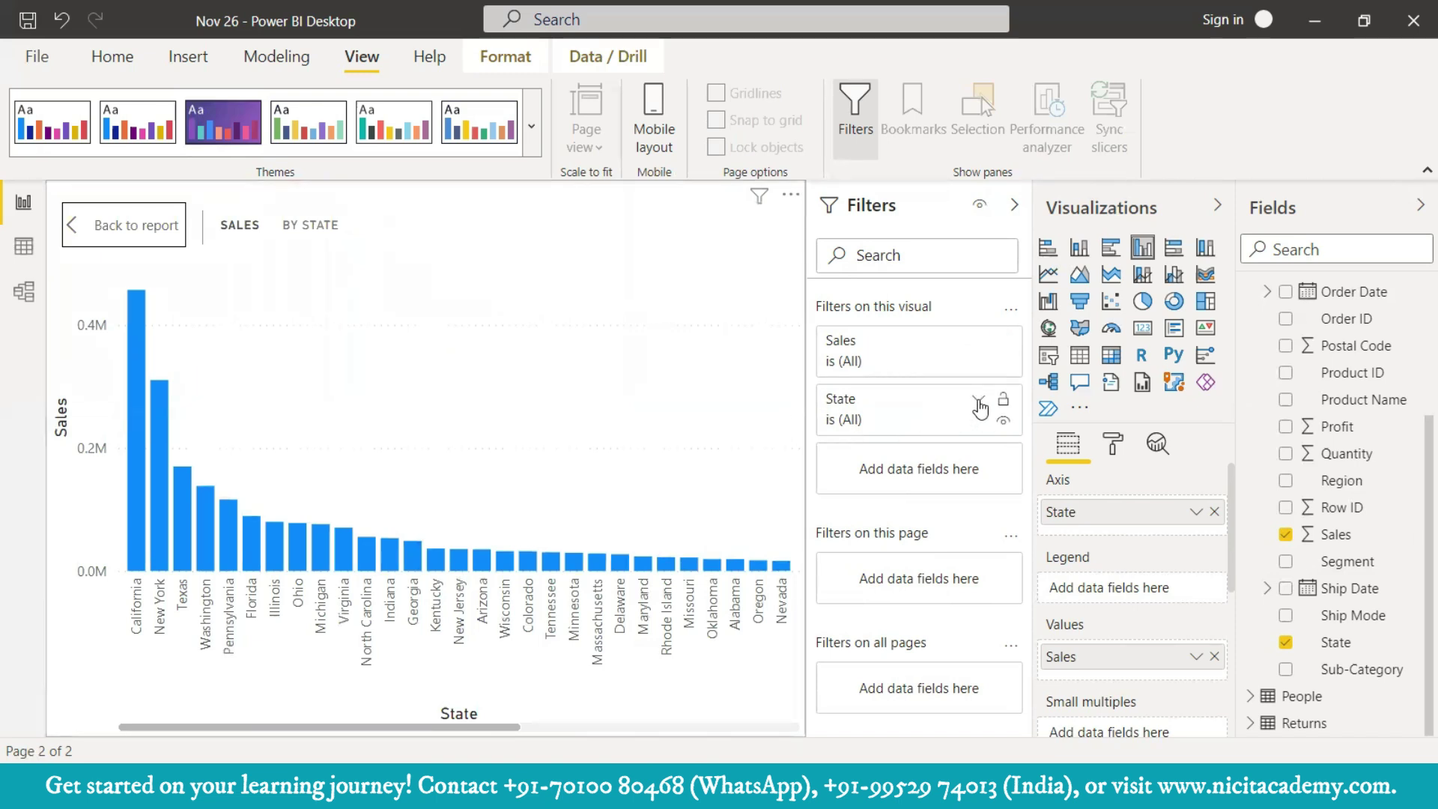
left_click(980, 402)
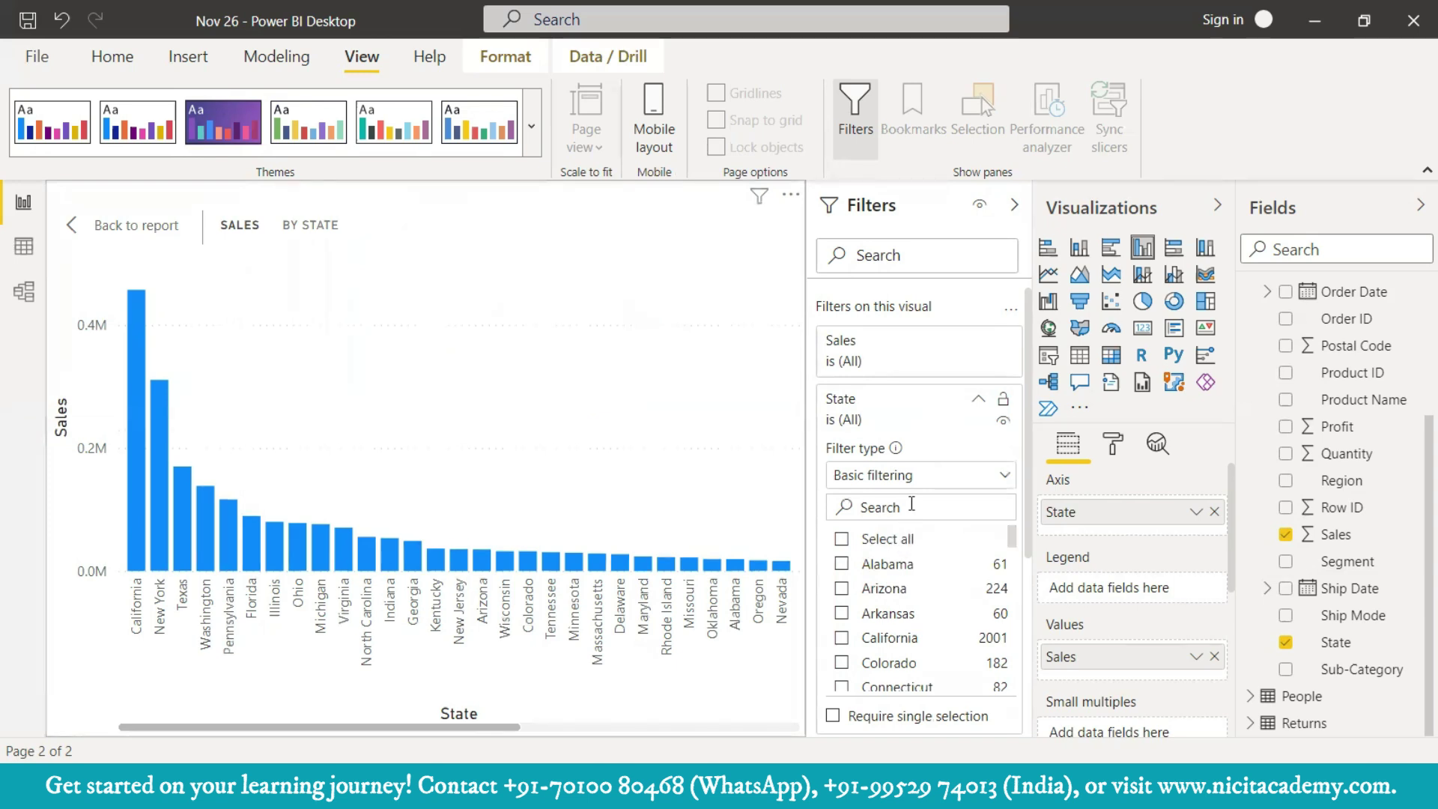
left_click(1005, 476)
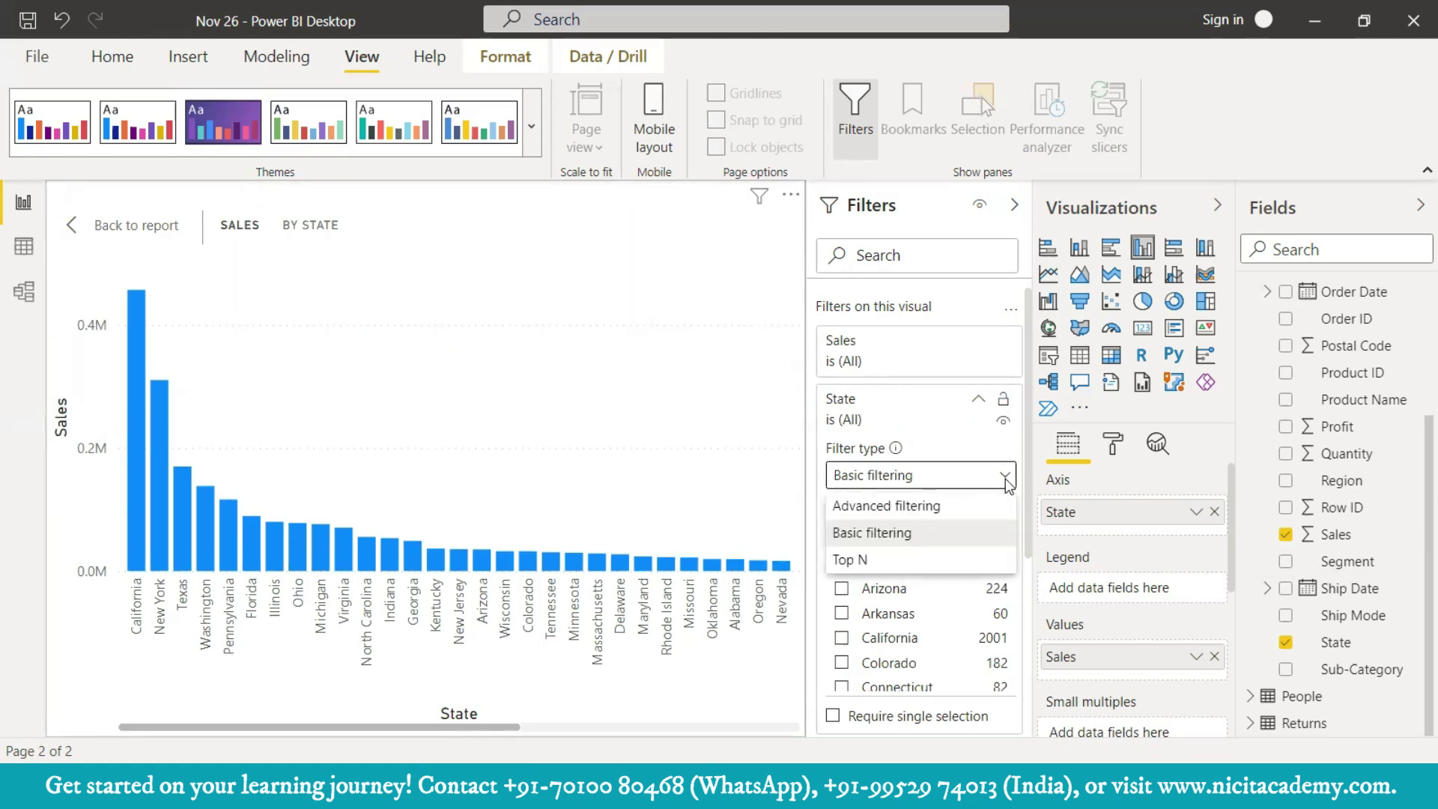
left_click(880, 560)
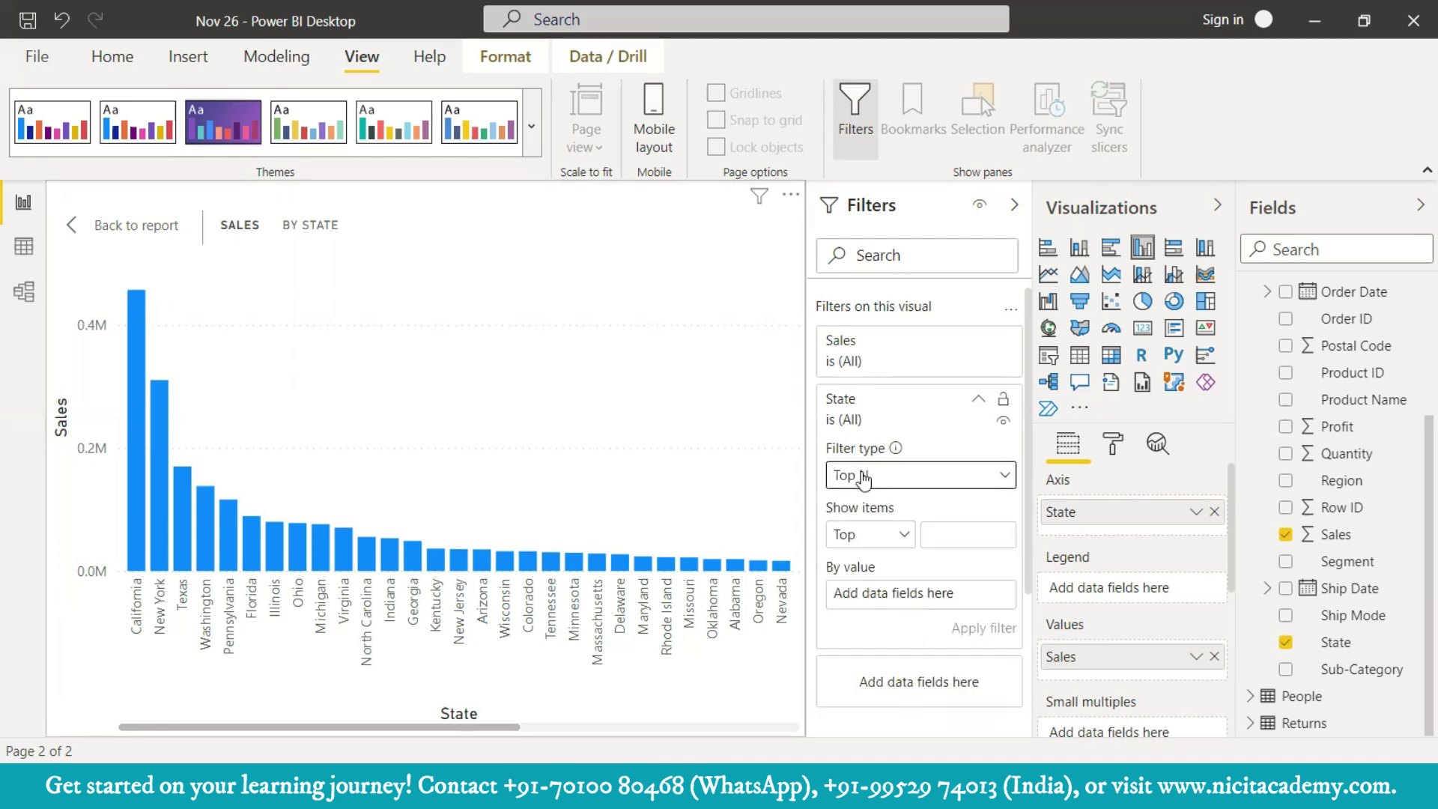
left_click(902, 534)
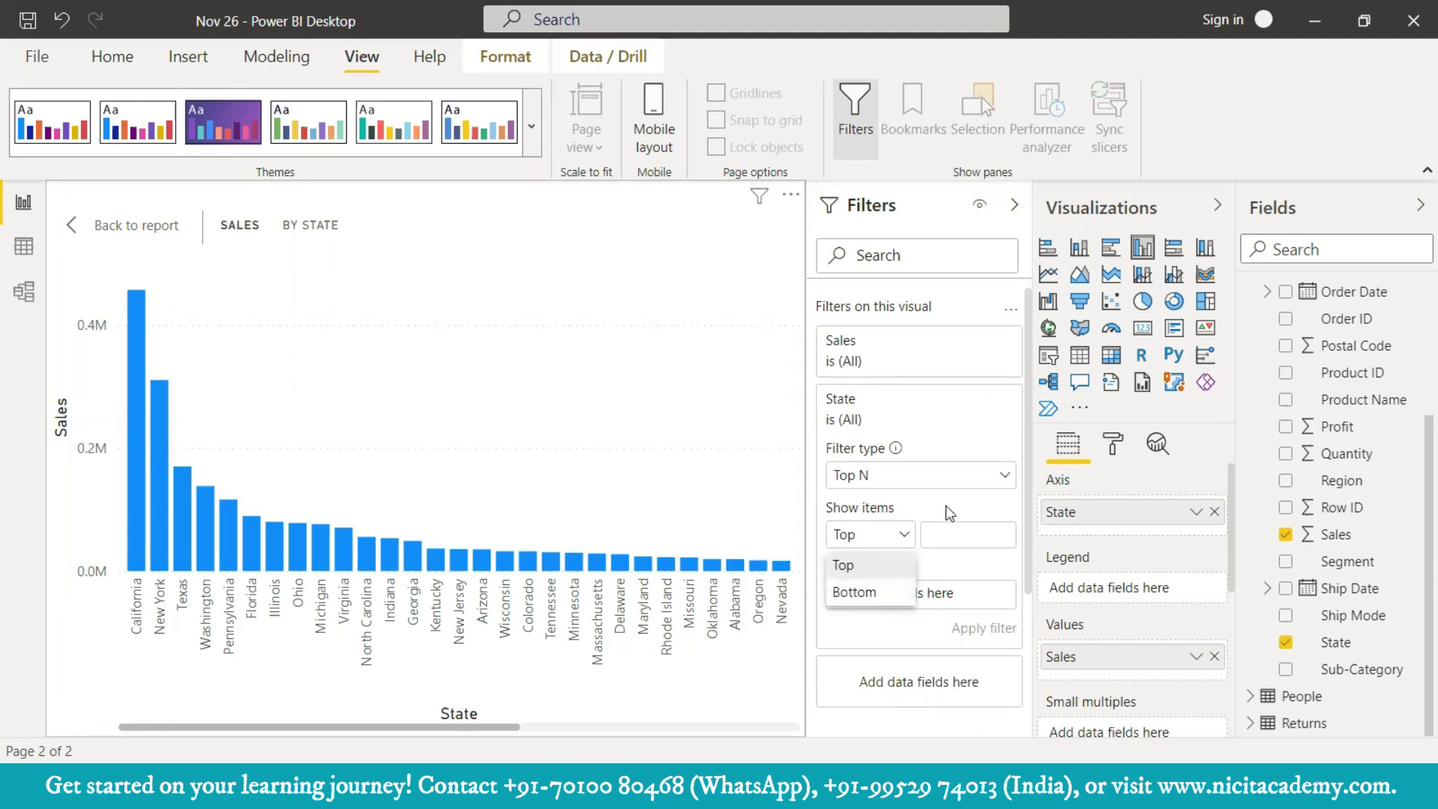
left_click(931, 537)
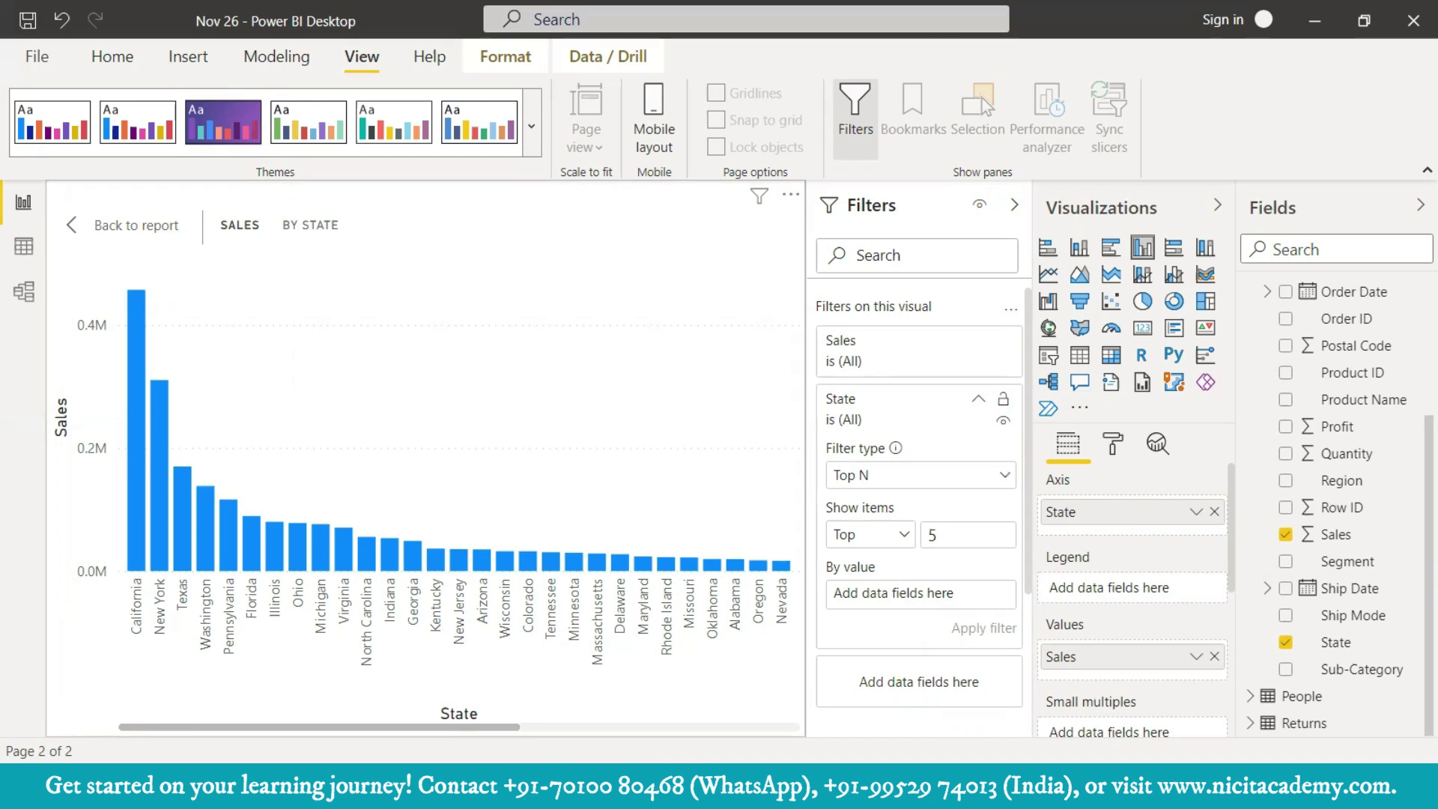
left_click_drag(1337, 535, 892, 594)
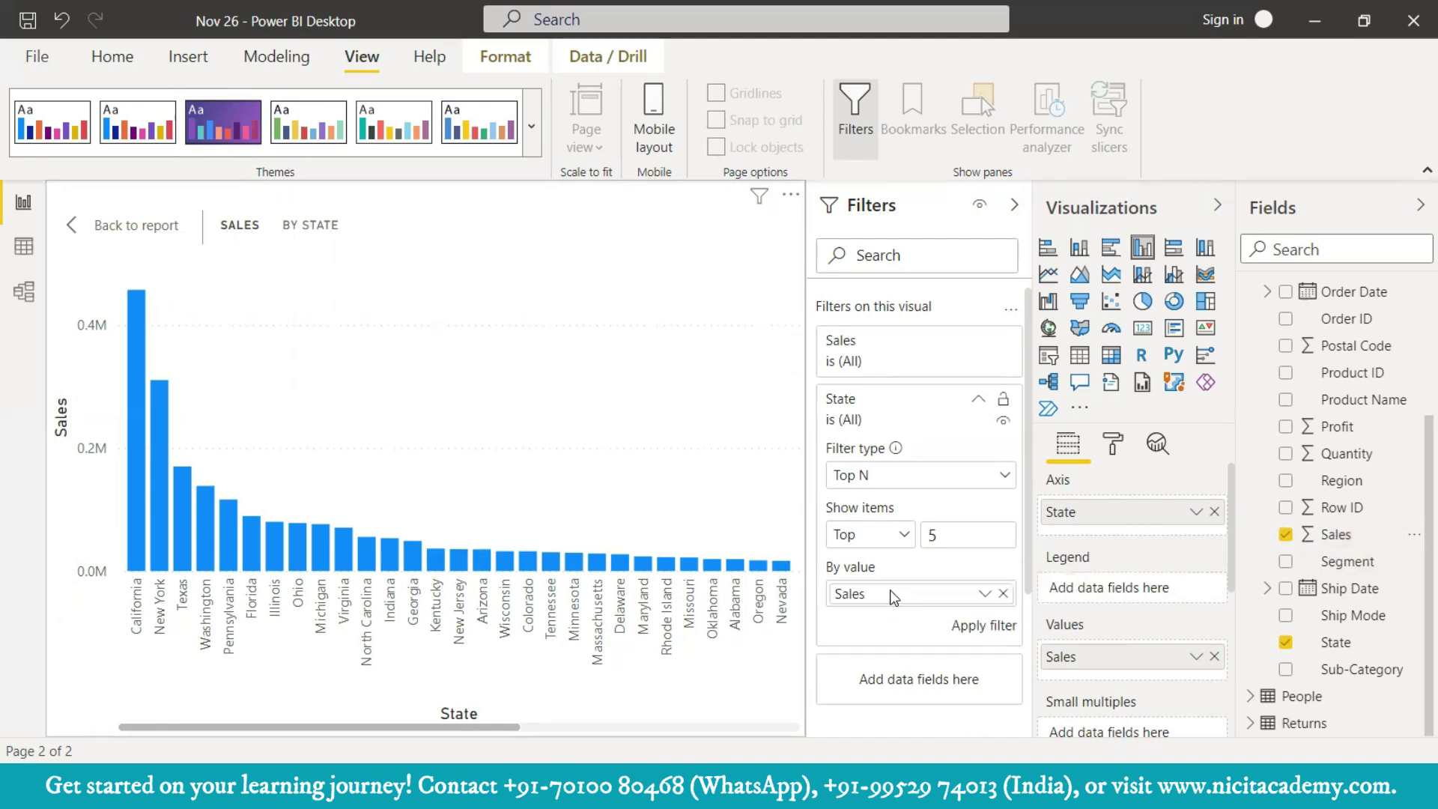
left_click(973, 629)
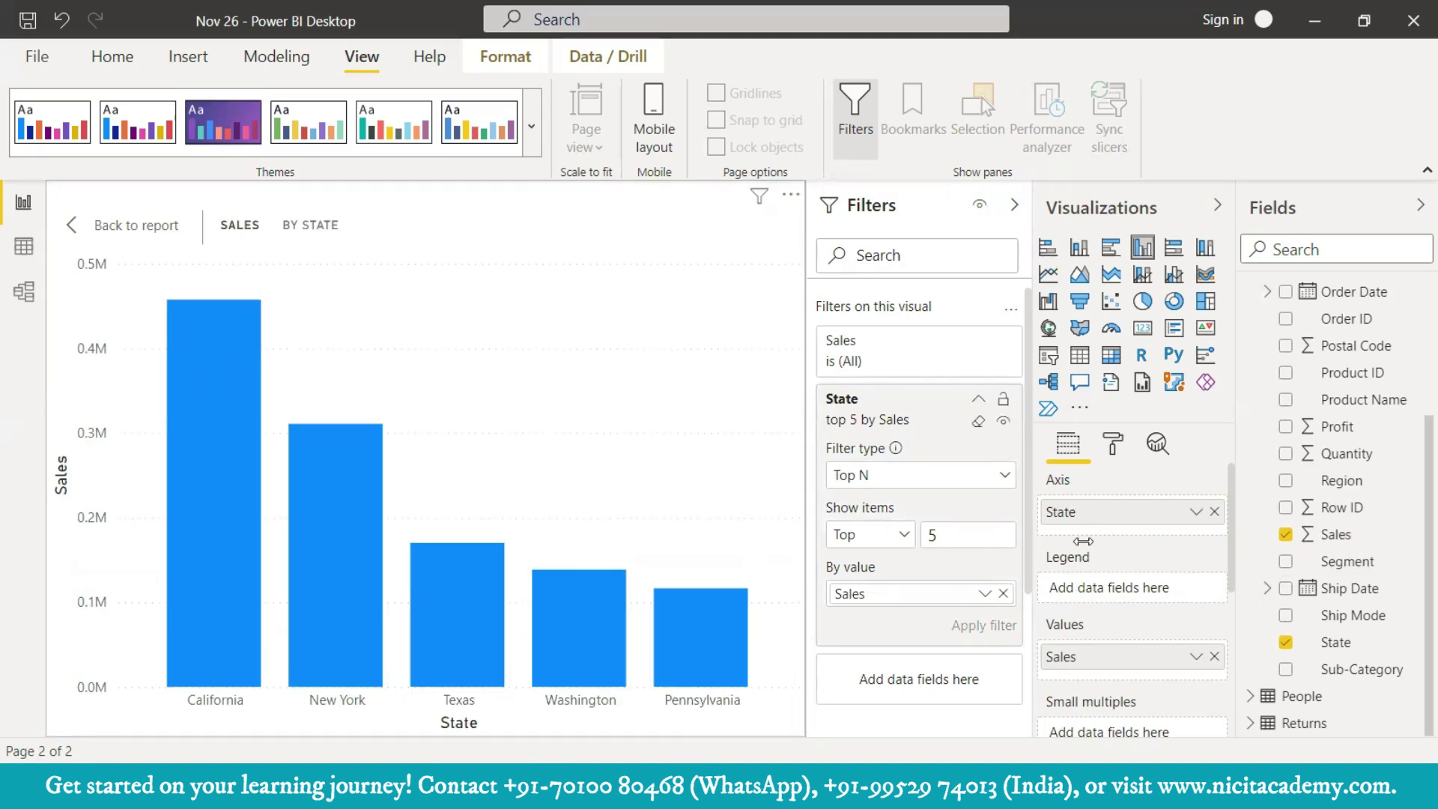
- Turn on data labels for the Sales by State chart and return to the report page
left_click(1113, 446)
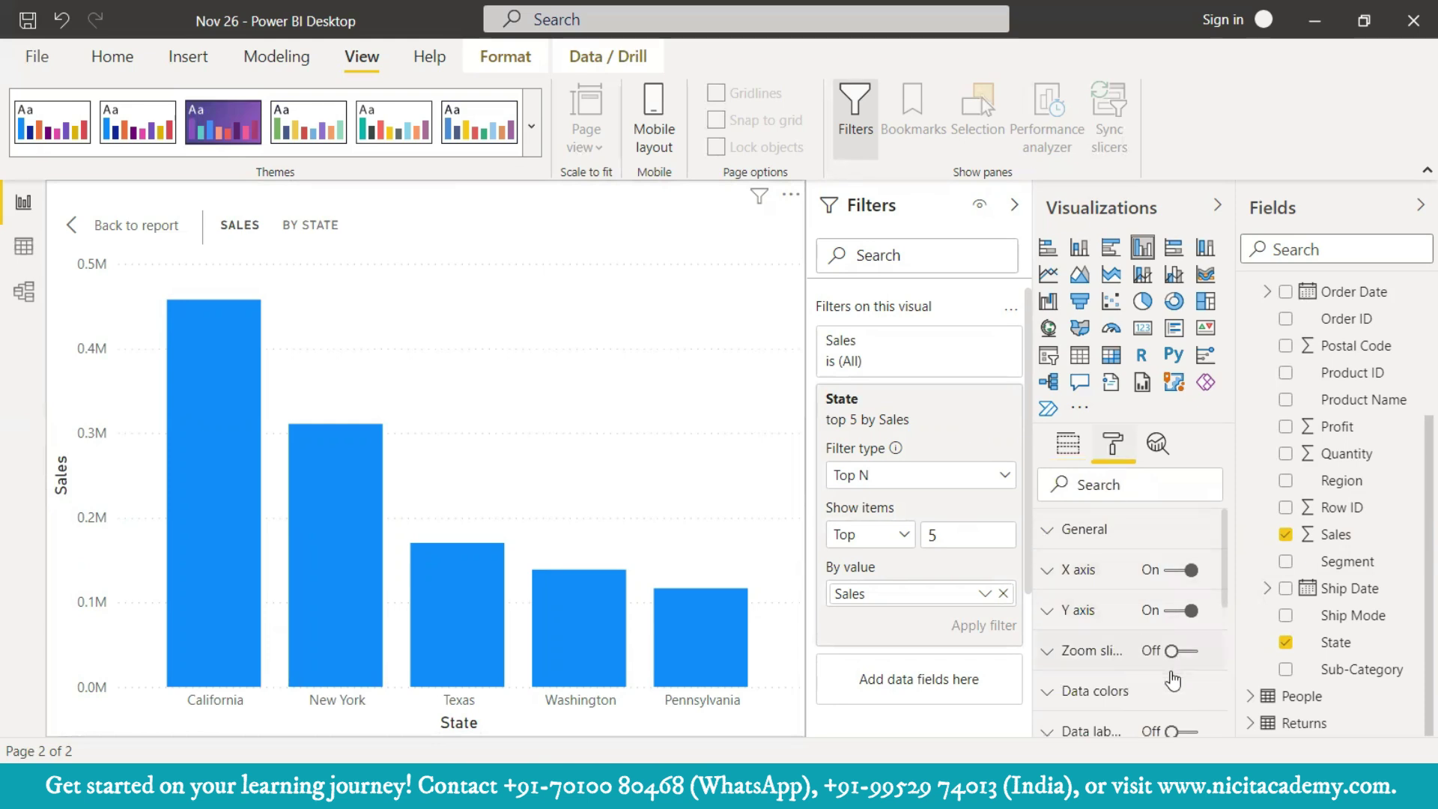
scroll(1154, 698, "down", 3)
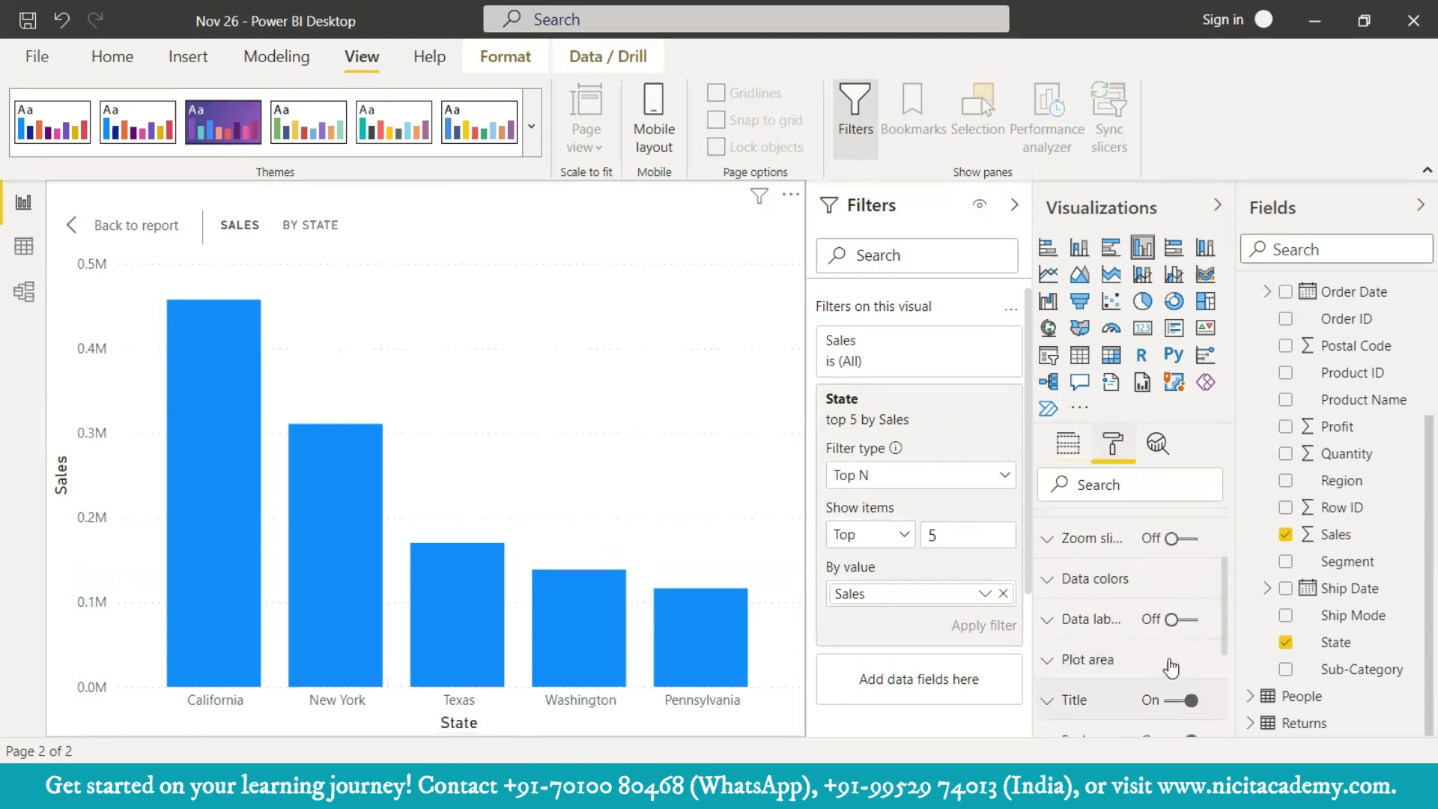
left_click(1191, 620)
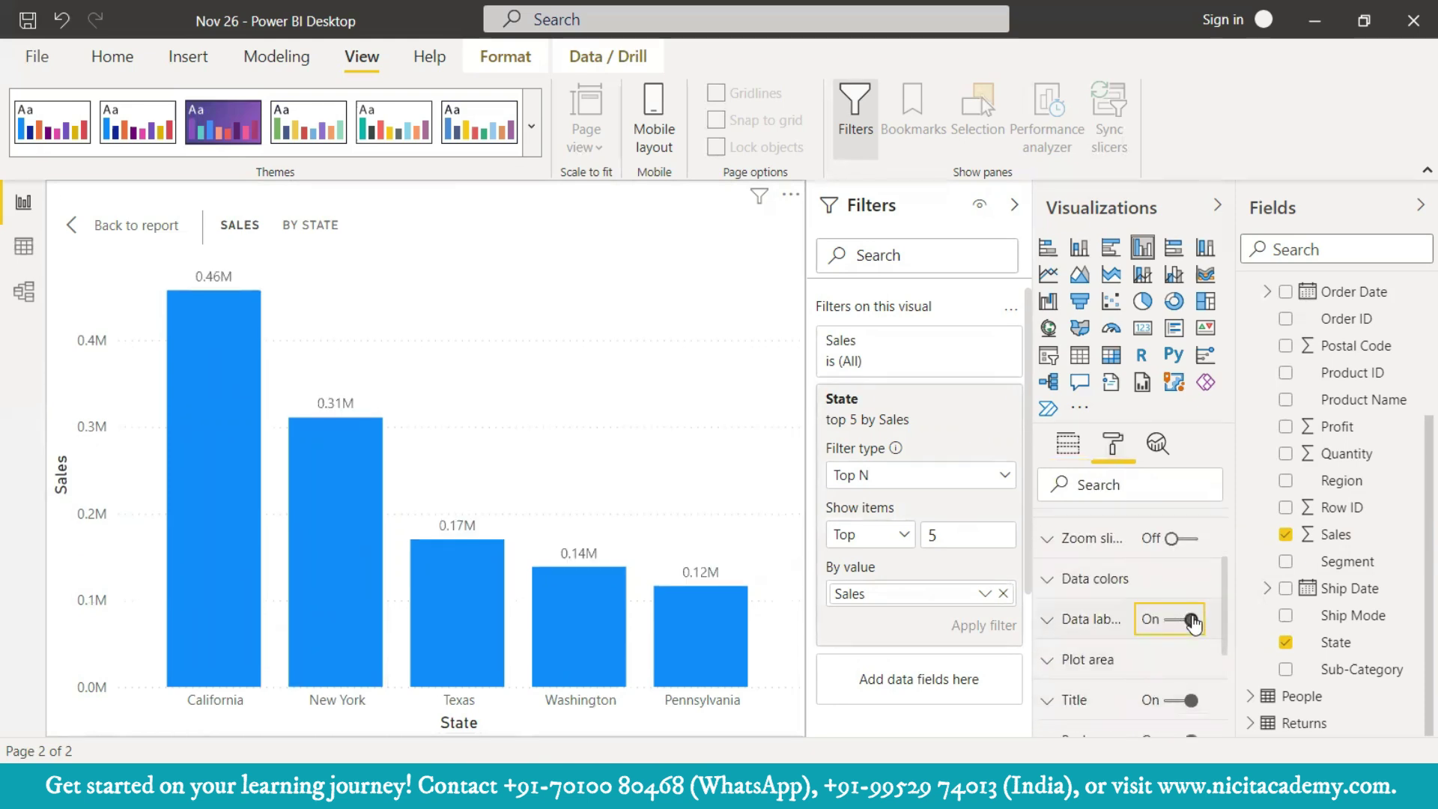
mouse_move(353, 627)
mouse_move(462, 606)
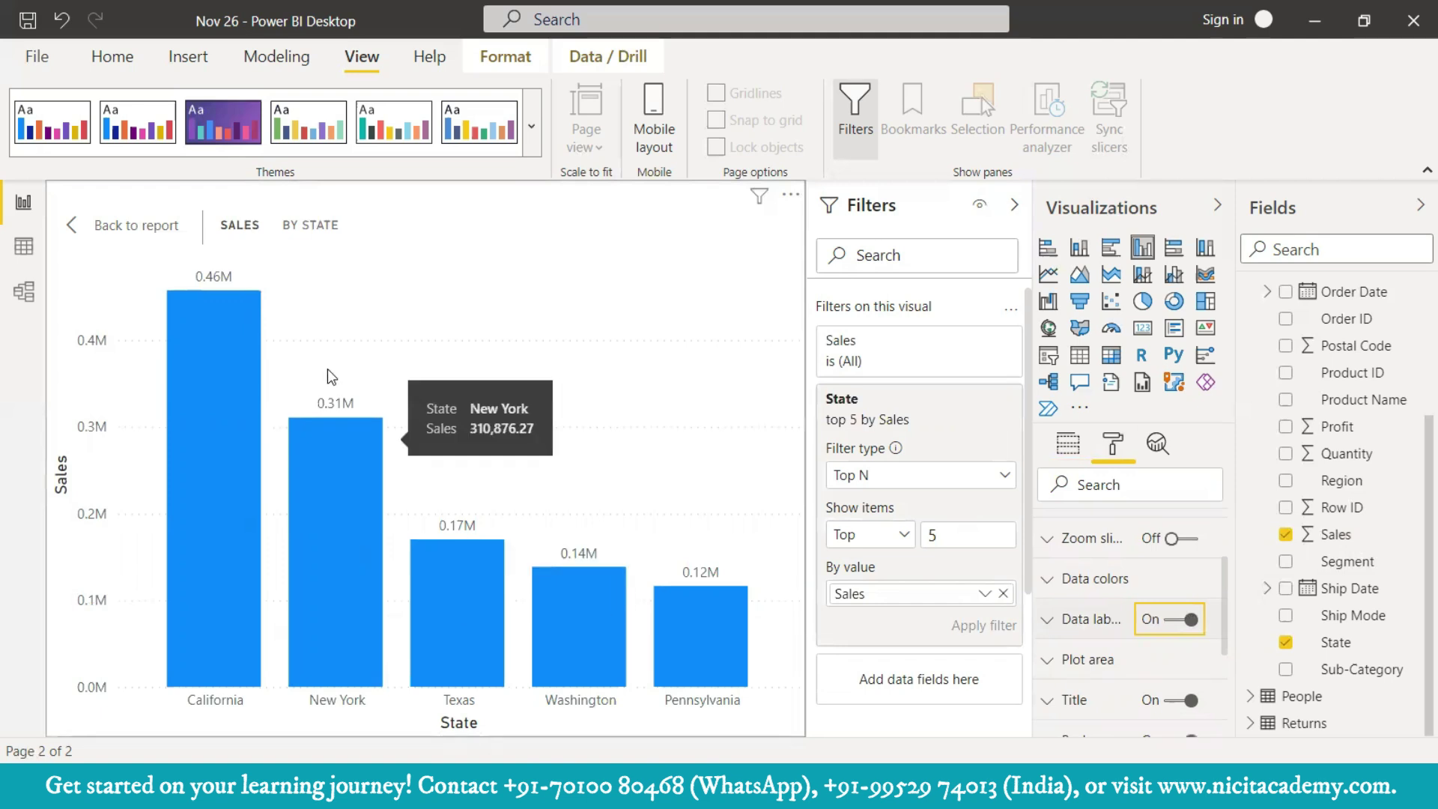
left_click(82, 232)
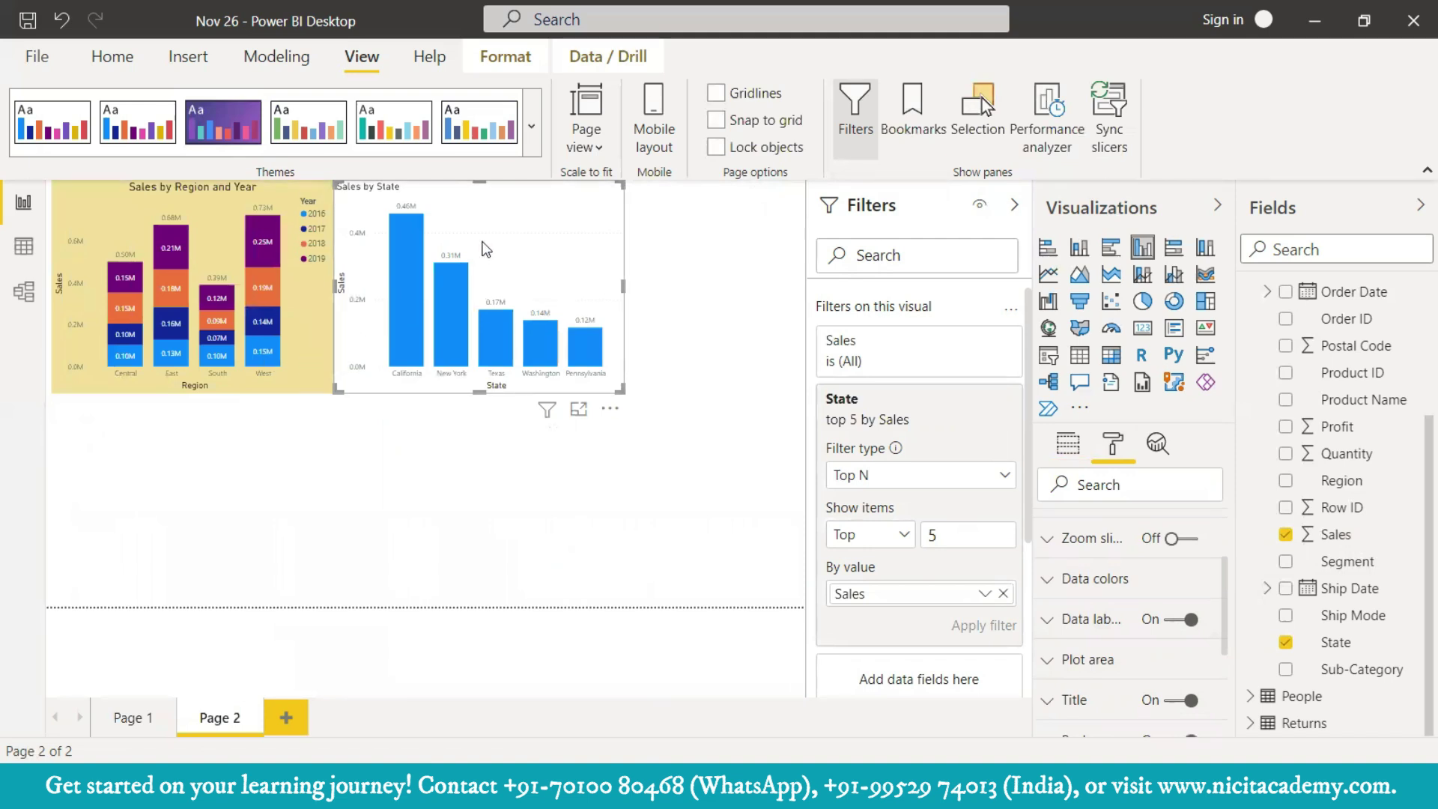
- Place a copy of the Sales by State chart beside the original, and shrink the two existing charts to make room
left_click_drag(493, 237, 639, 239)
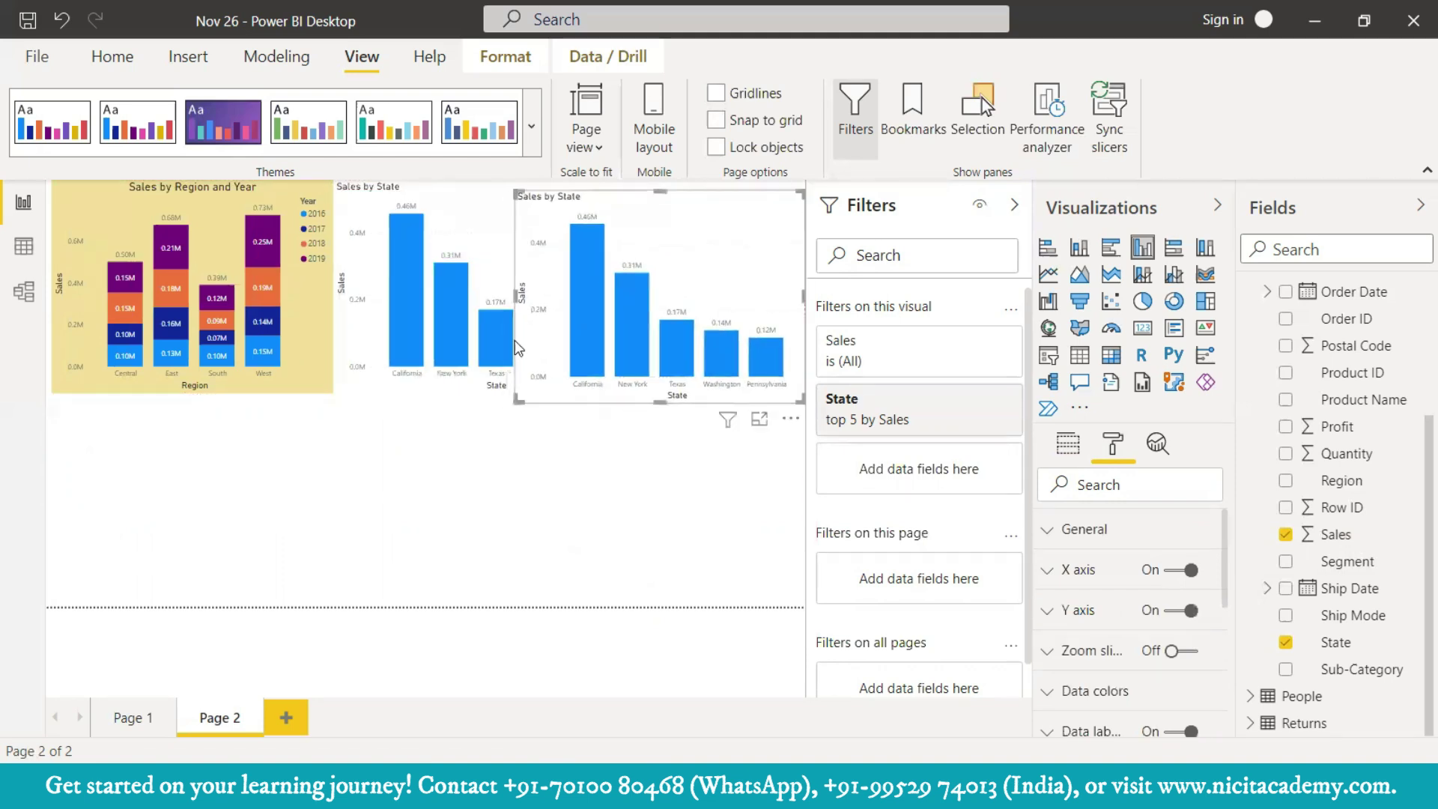
left_click(324, 384)
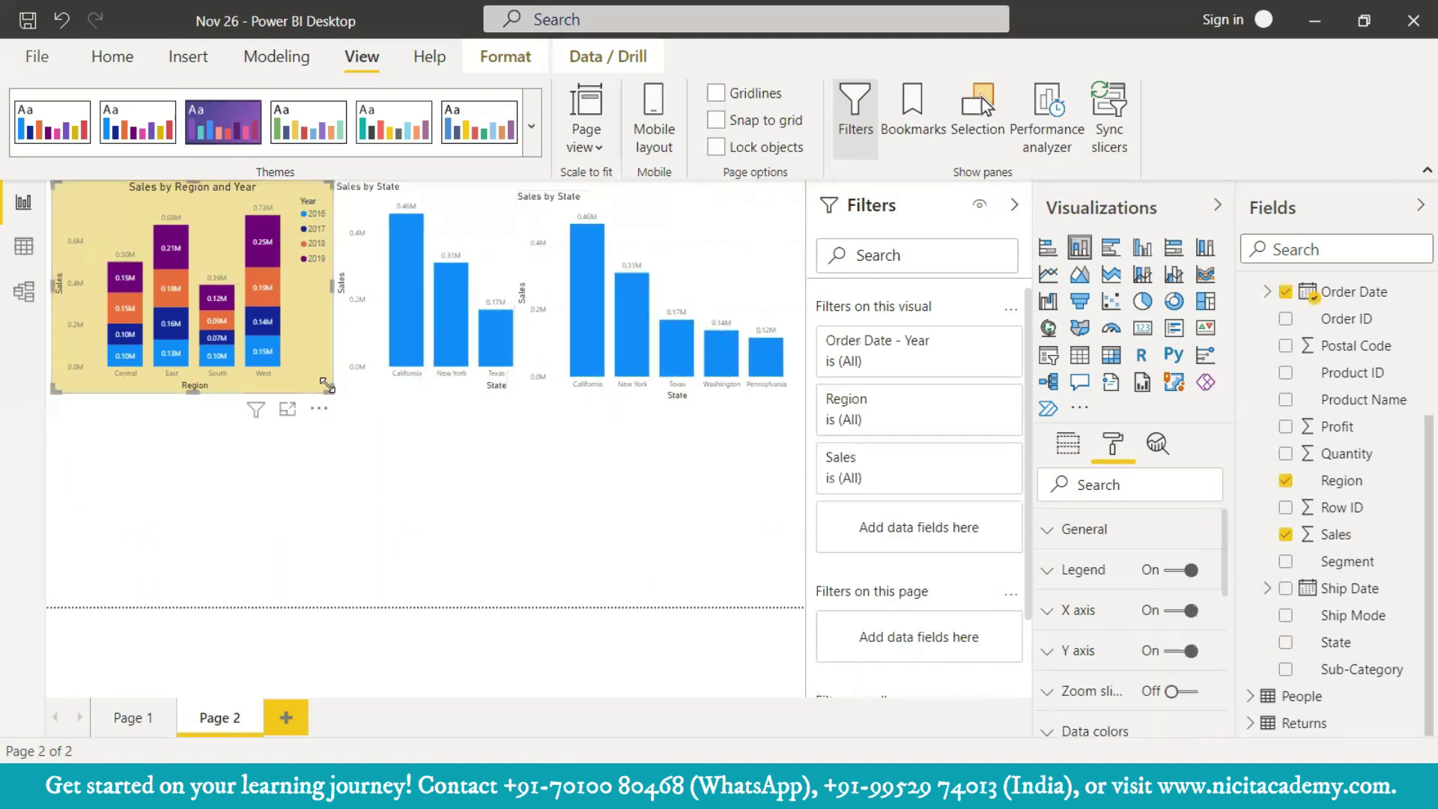
left_click_drag(308, 370, 268, 347)
left_click_drag(363, 252, 309, 240)
left_click_drag(561, 393, 538, 345)
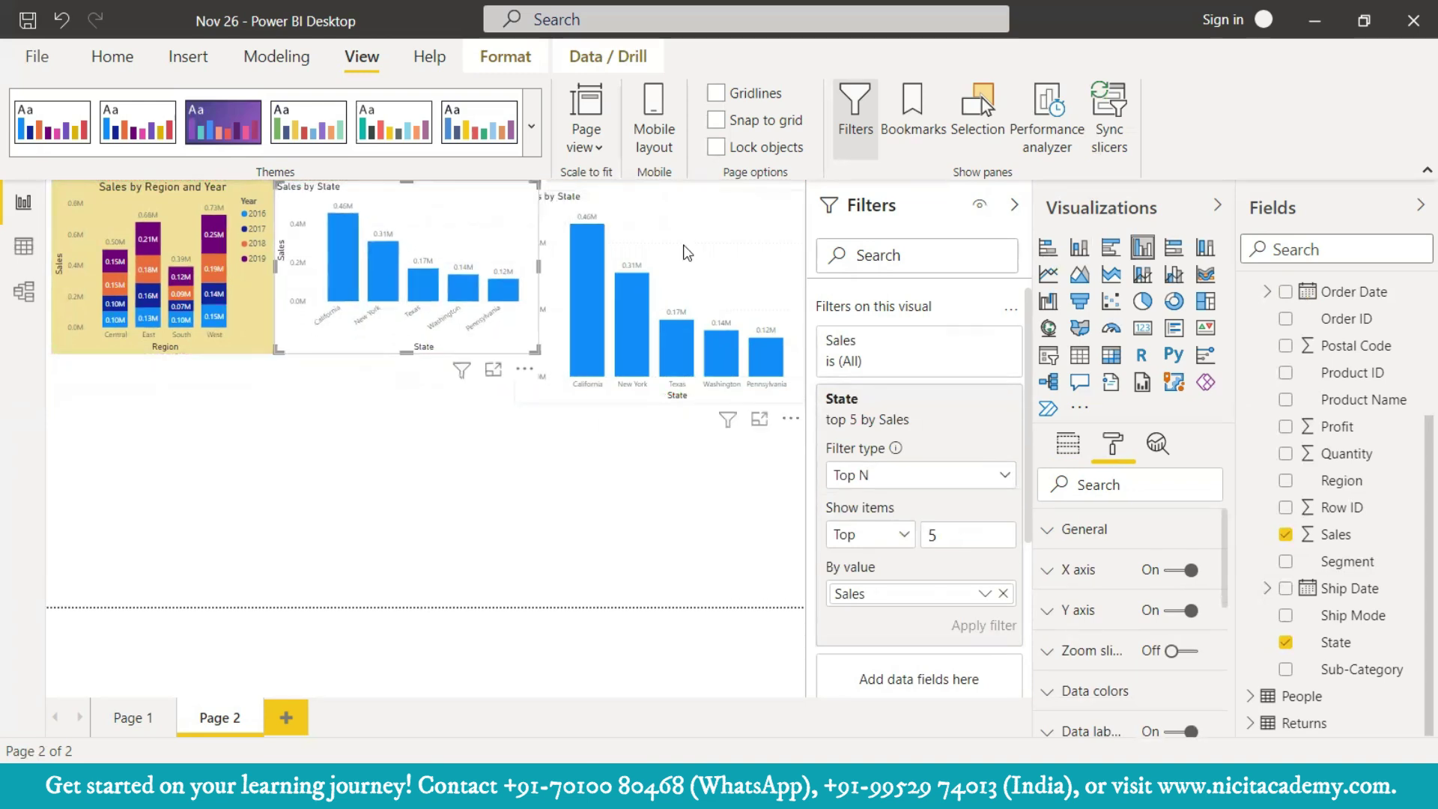
- Resize the copied chart to fit the page and align the bottom edges of all three charts
left_click(799, 396)
mouse_move(798, 396)
left_mouse_down()
mouse_move(788, 362)
mouse_move(795, 401)
mouse_move(784, 385)
left_mouse_up()
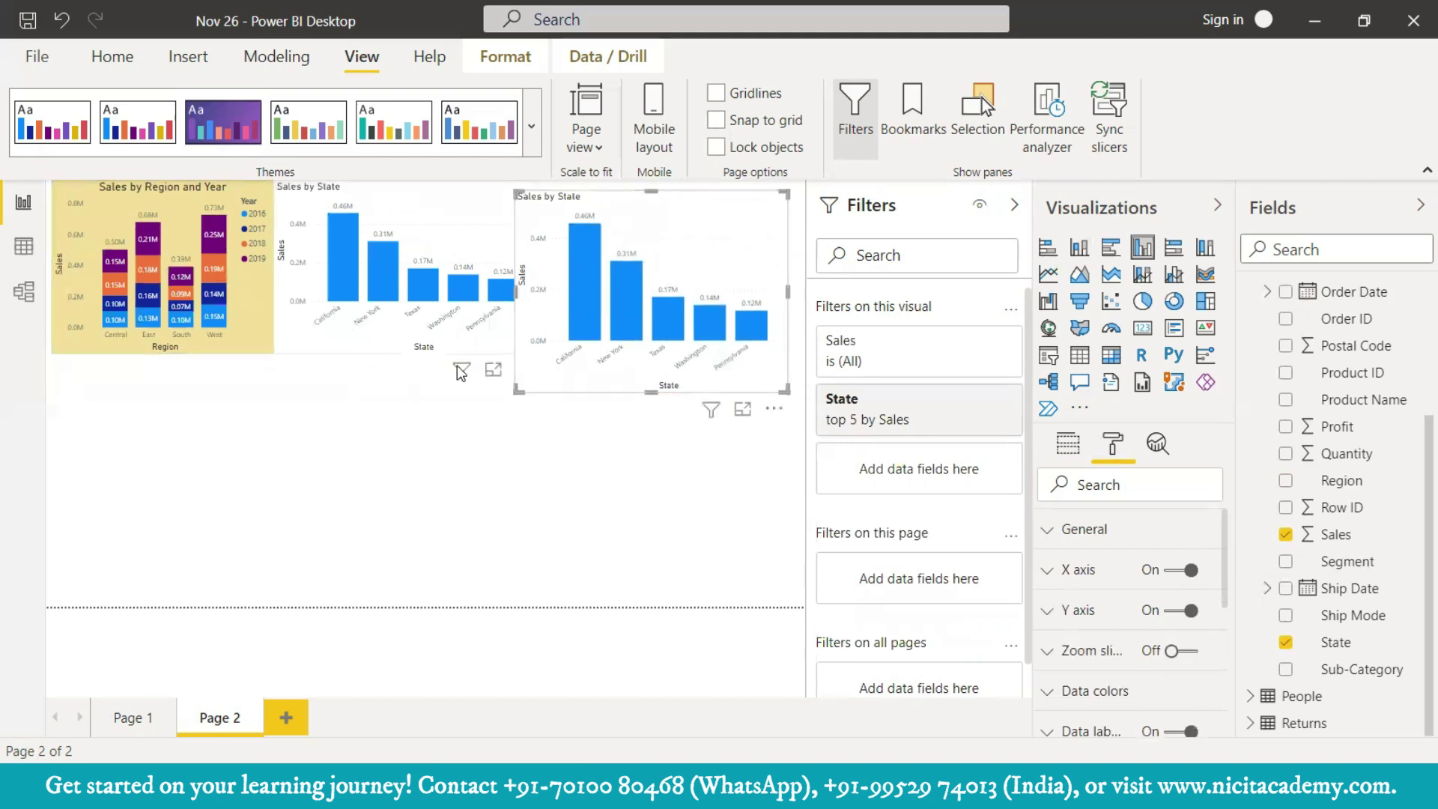
left_click(462, 372)
left_click_drag(537, 352, 533, 390)
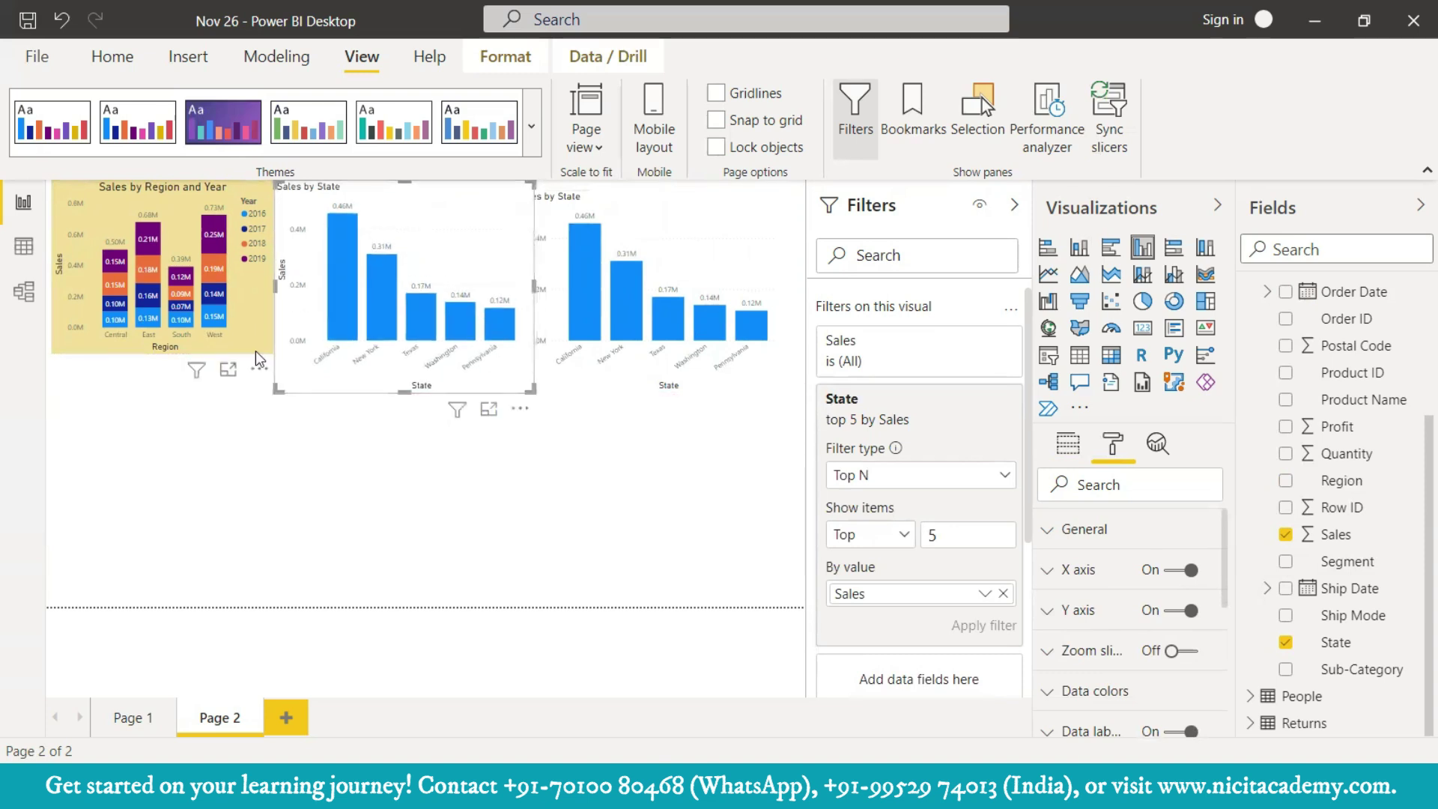
left_click(257, 352)
left_click_drag(274, 352, 270, 391)
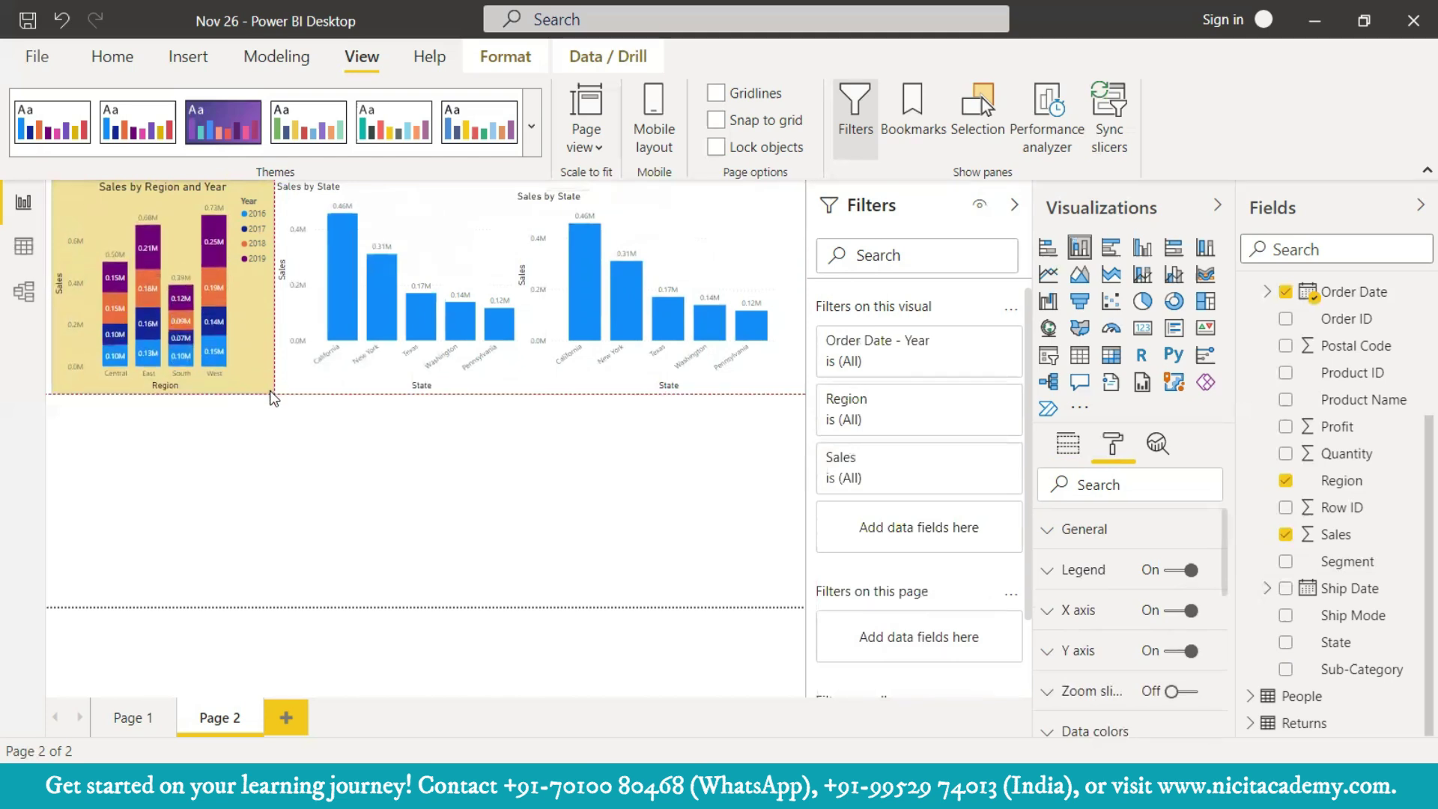
left_click(309, 357)
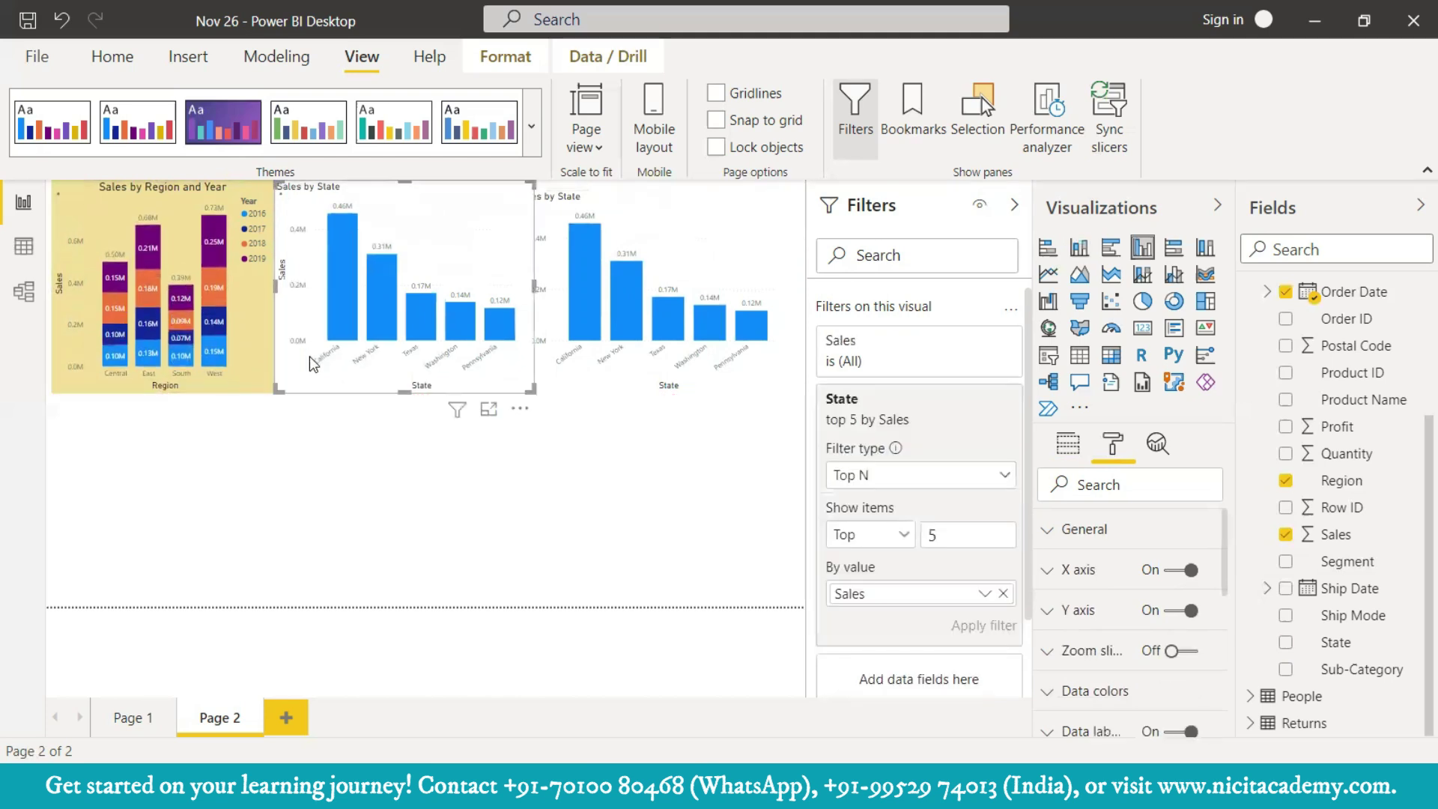
- Change the copied Sales by State chart's Top N filter on State to show the bottom 5 by Sales
left_click(714, 229)
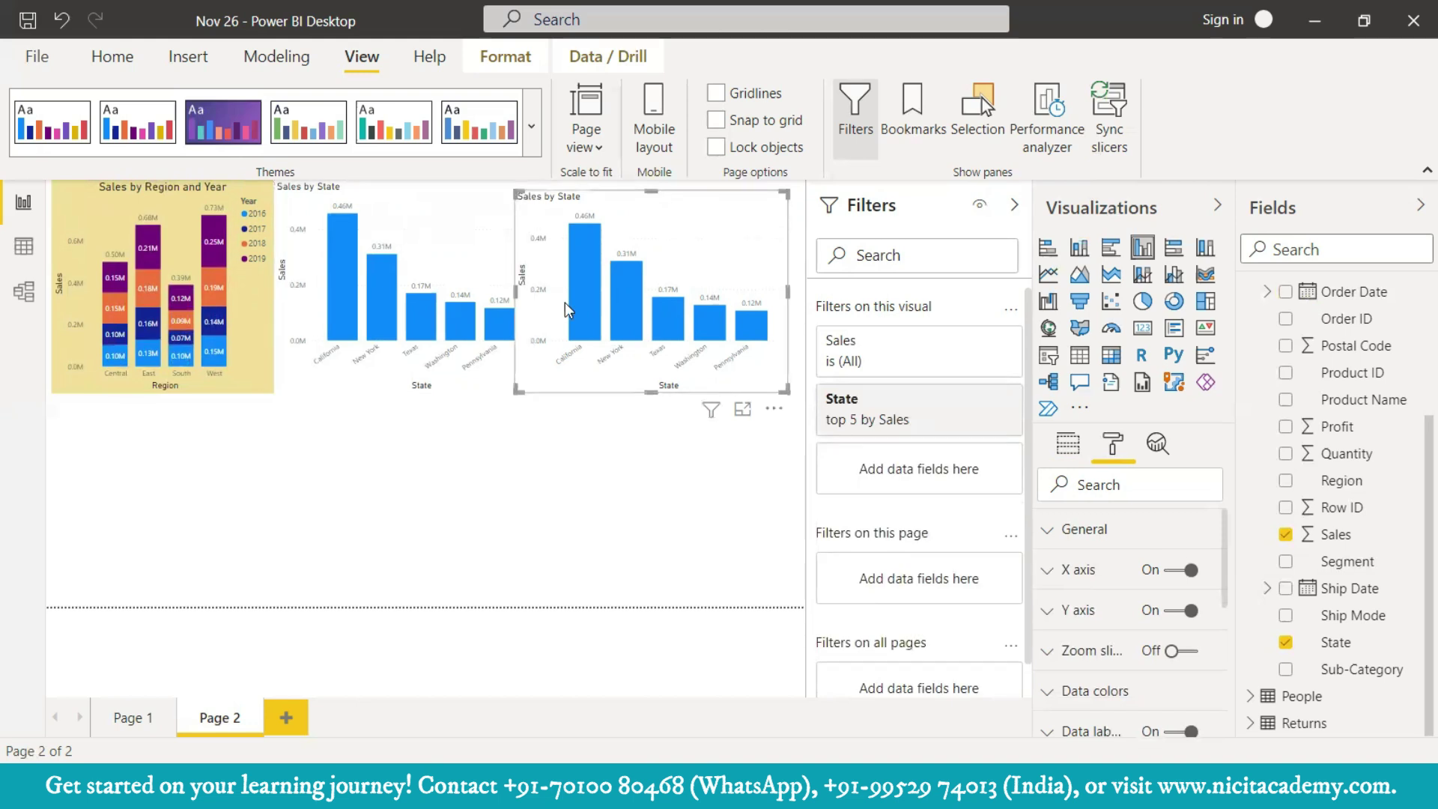
left_click(1077, 449)
mouse_move(904, 436)
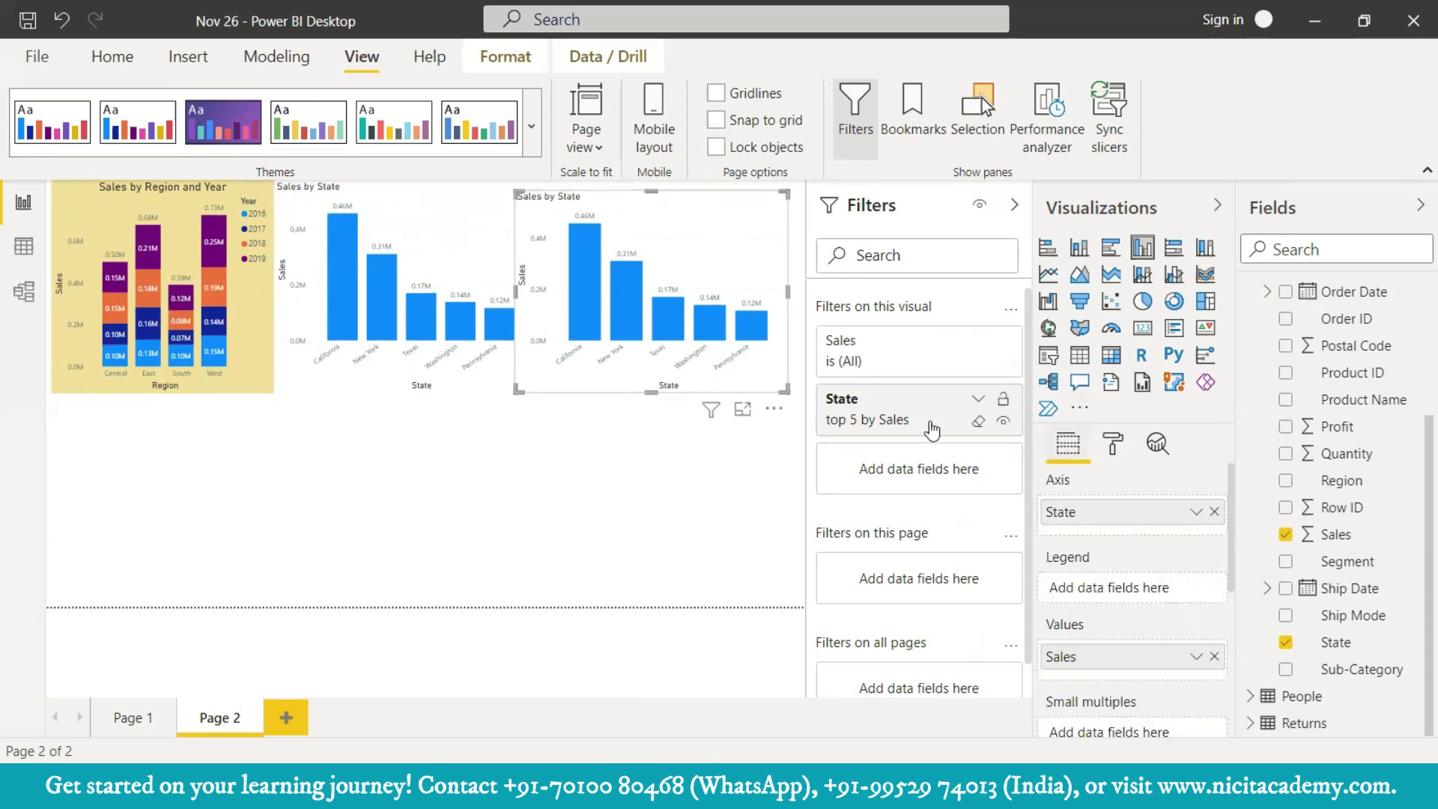
left_click(977, 398)
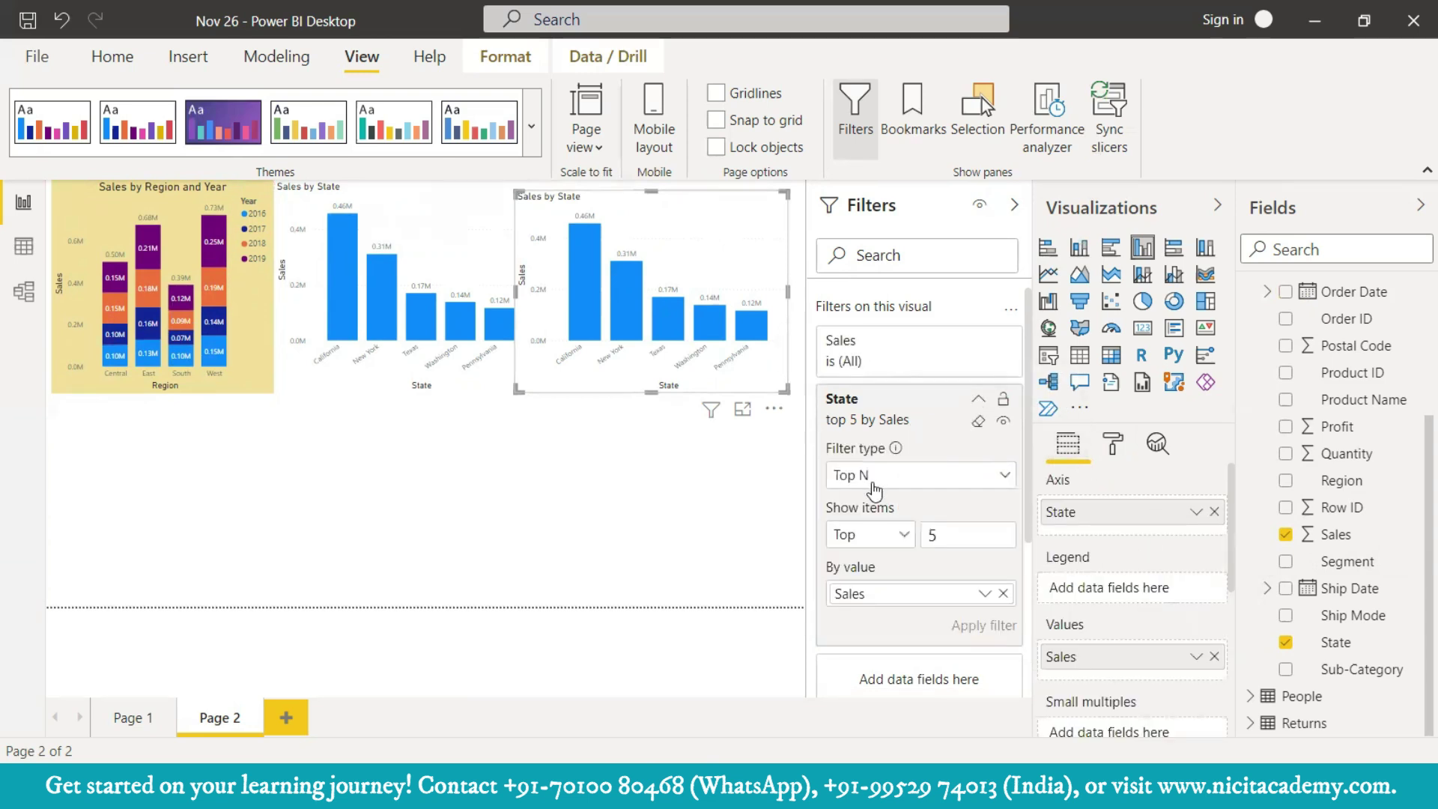
left_click(899, 544)
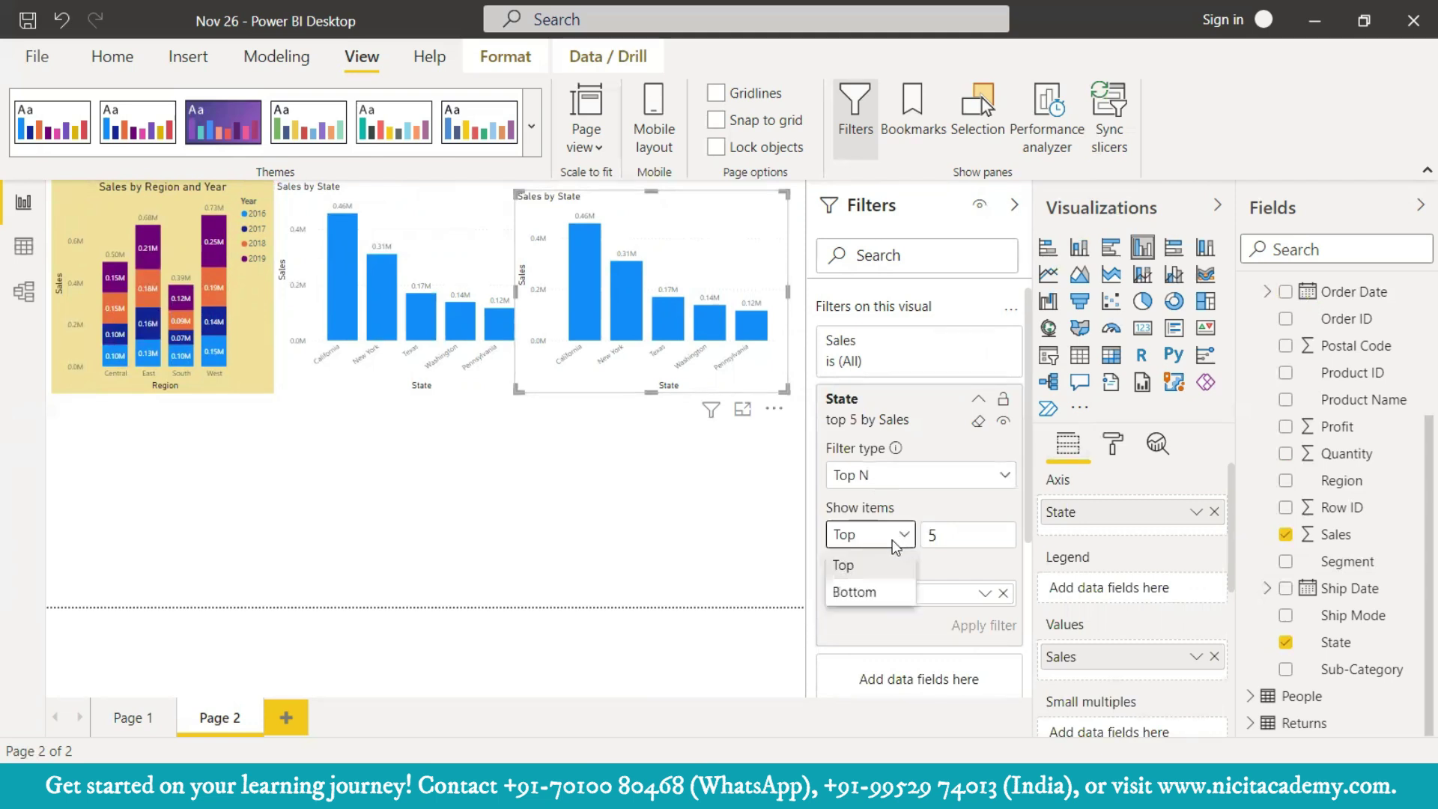
left_click(884, 594)
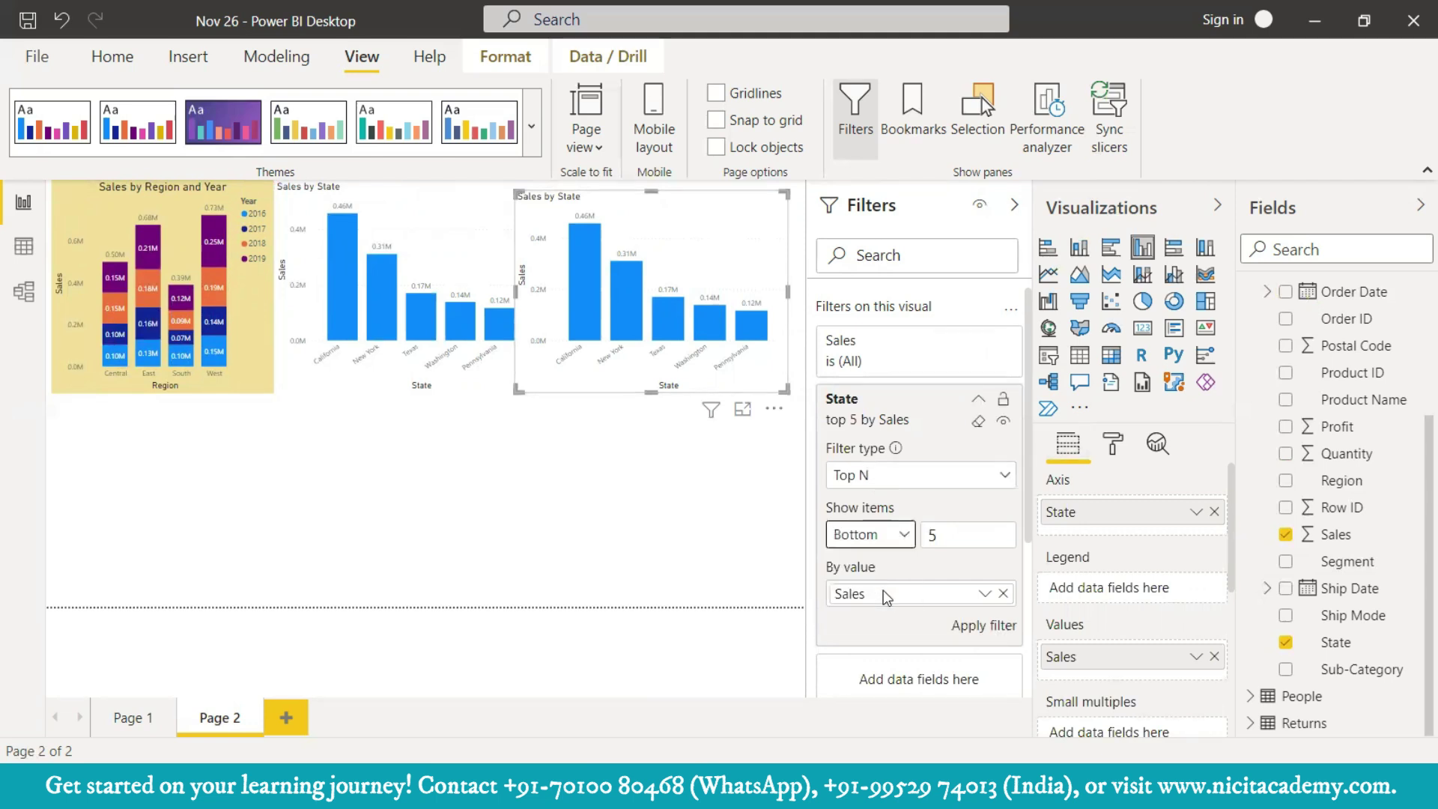
left_click(988, 627)
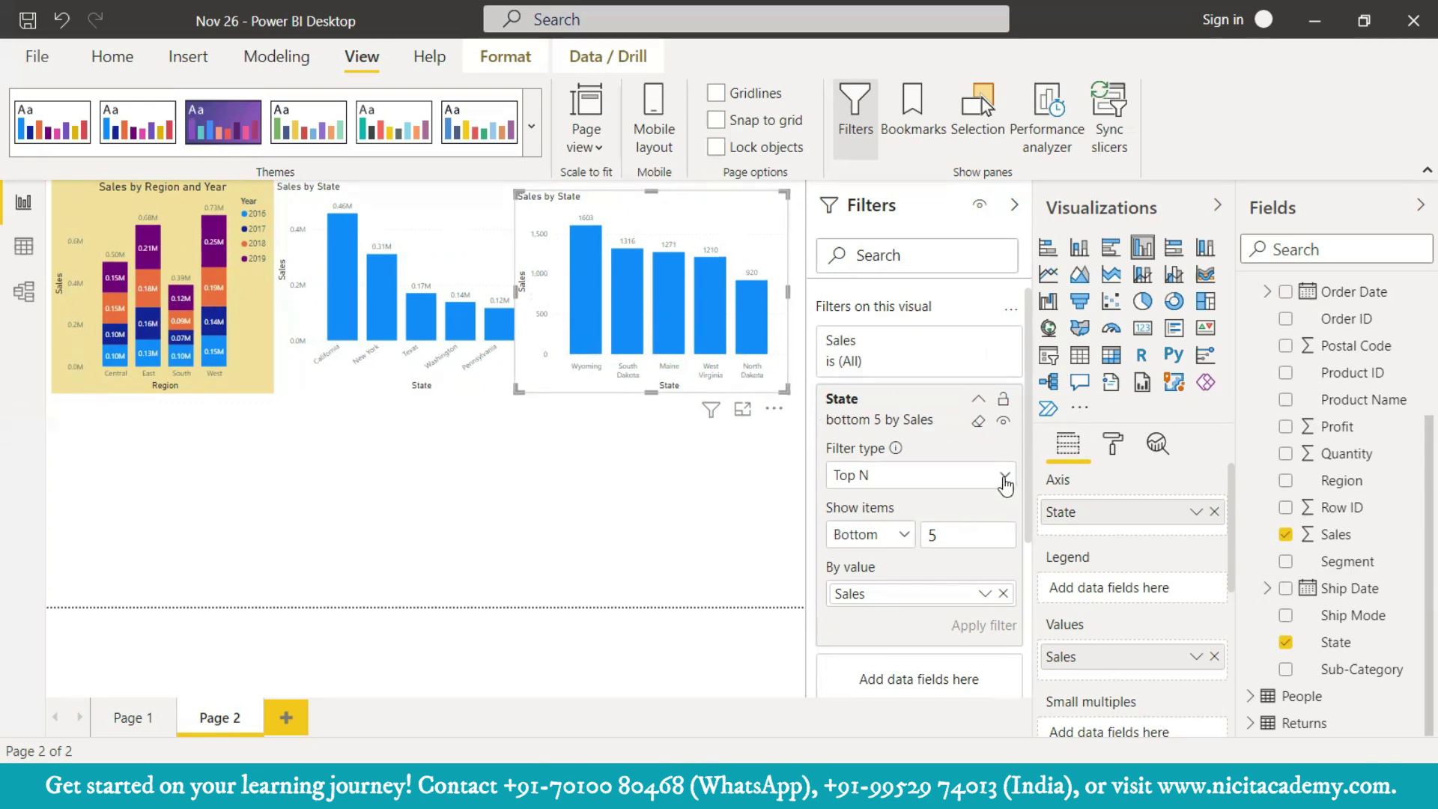
- Switch the copied chart's State filter type to Advanced filtering and review the available value conditions
left_click(1005, 480)
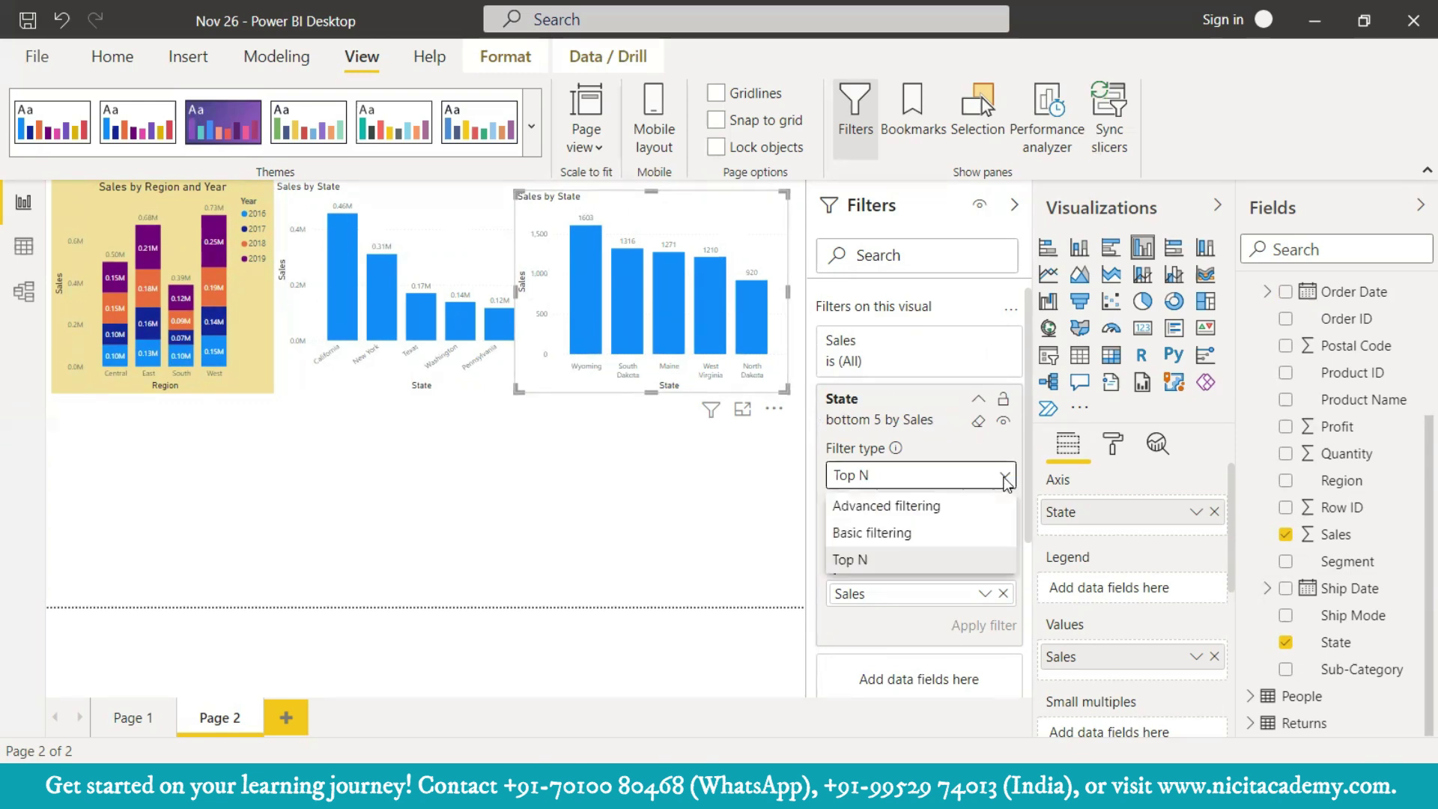
left_click(912, 512)
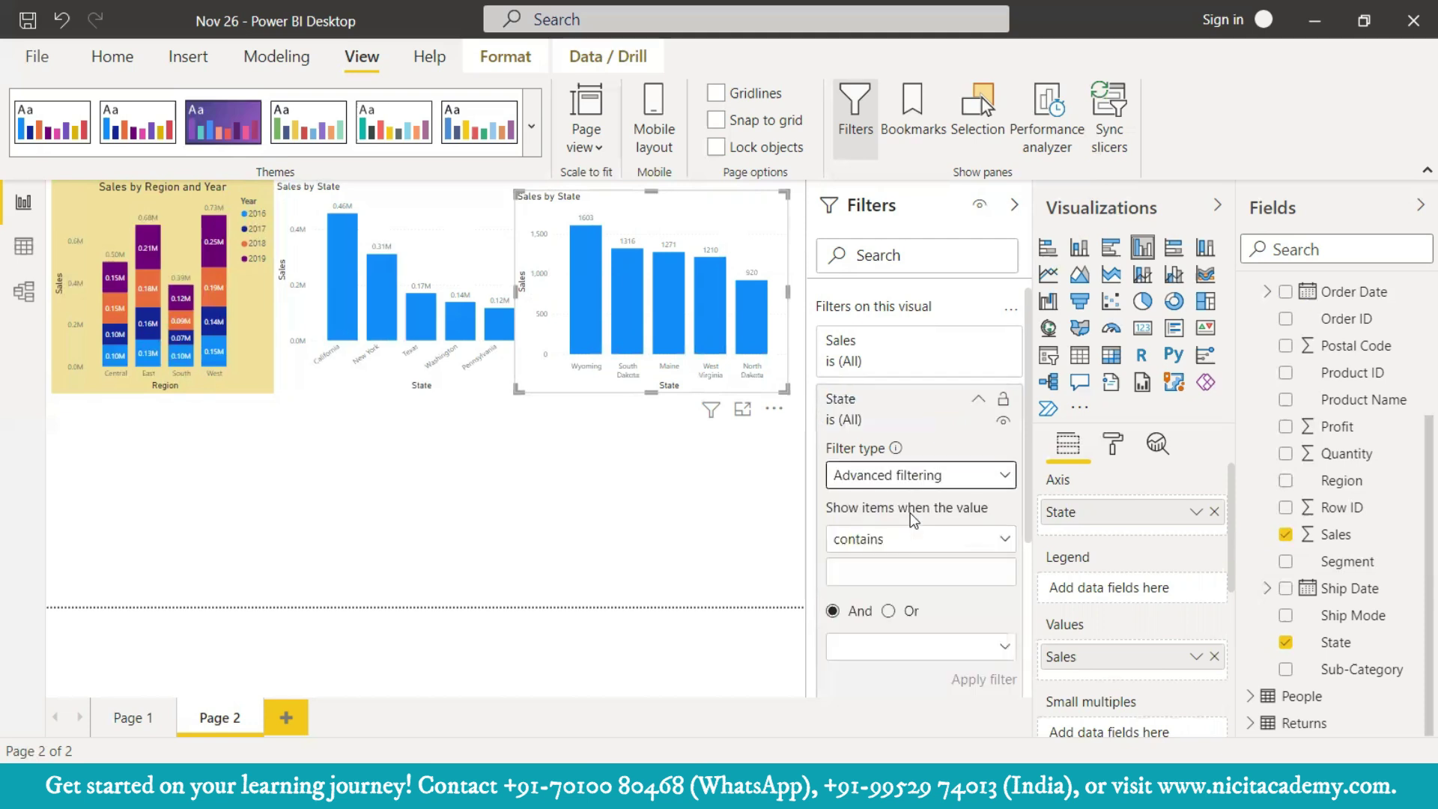
left_click(943, 541)
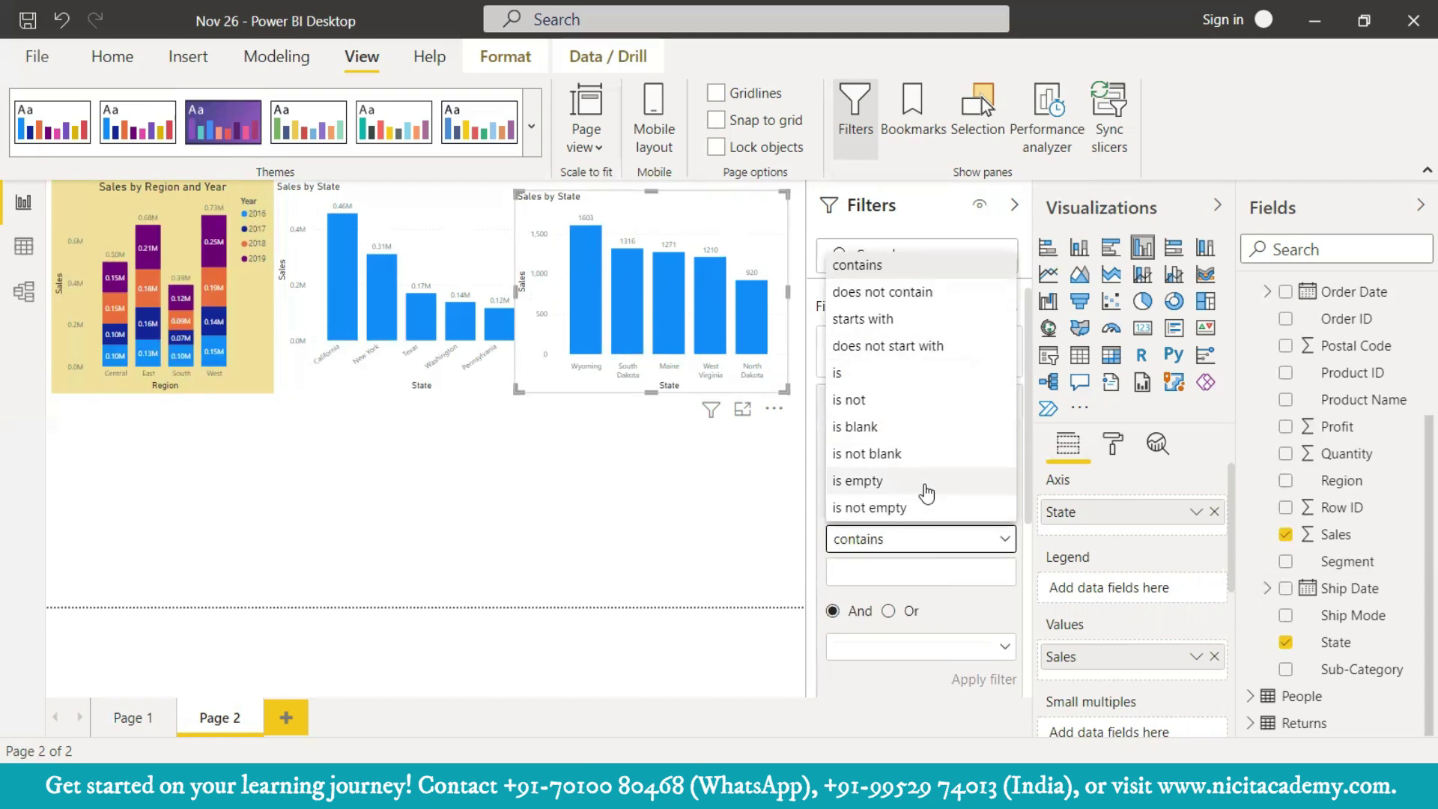
left_click(867, 672)
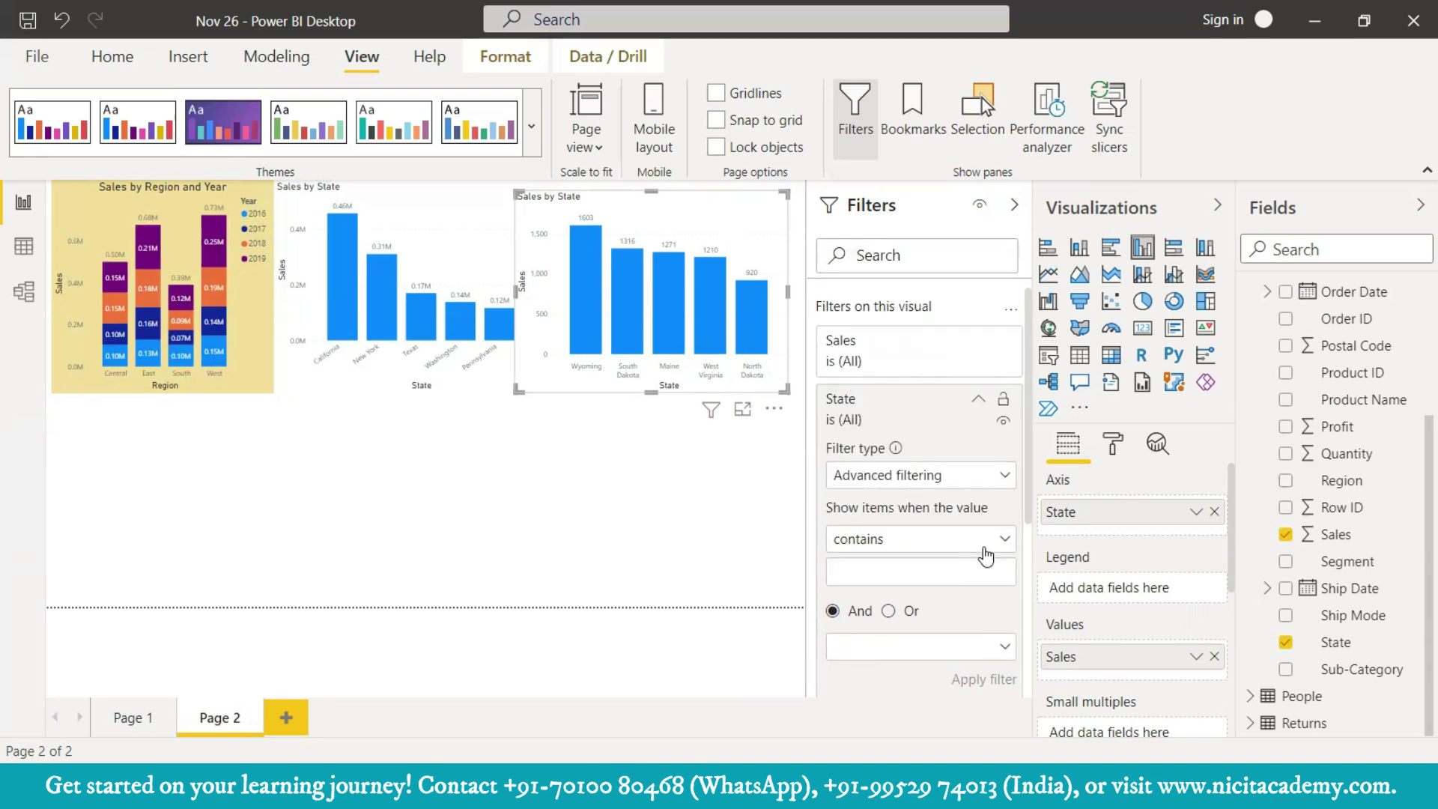
scroll(1142, 582, "down", 3)
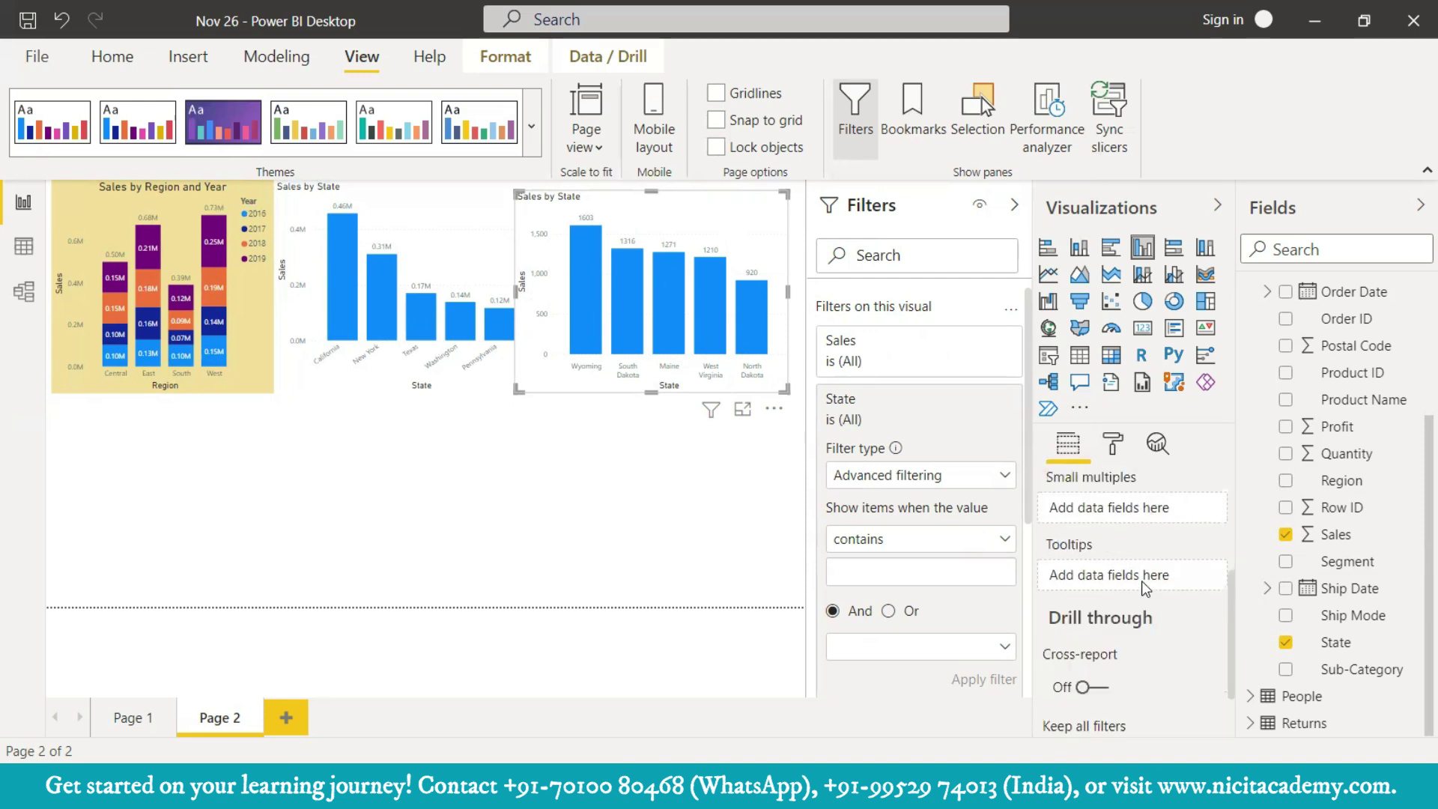
scroll(1142, 626, "down", 2)
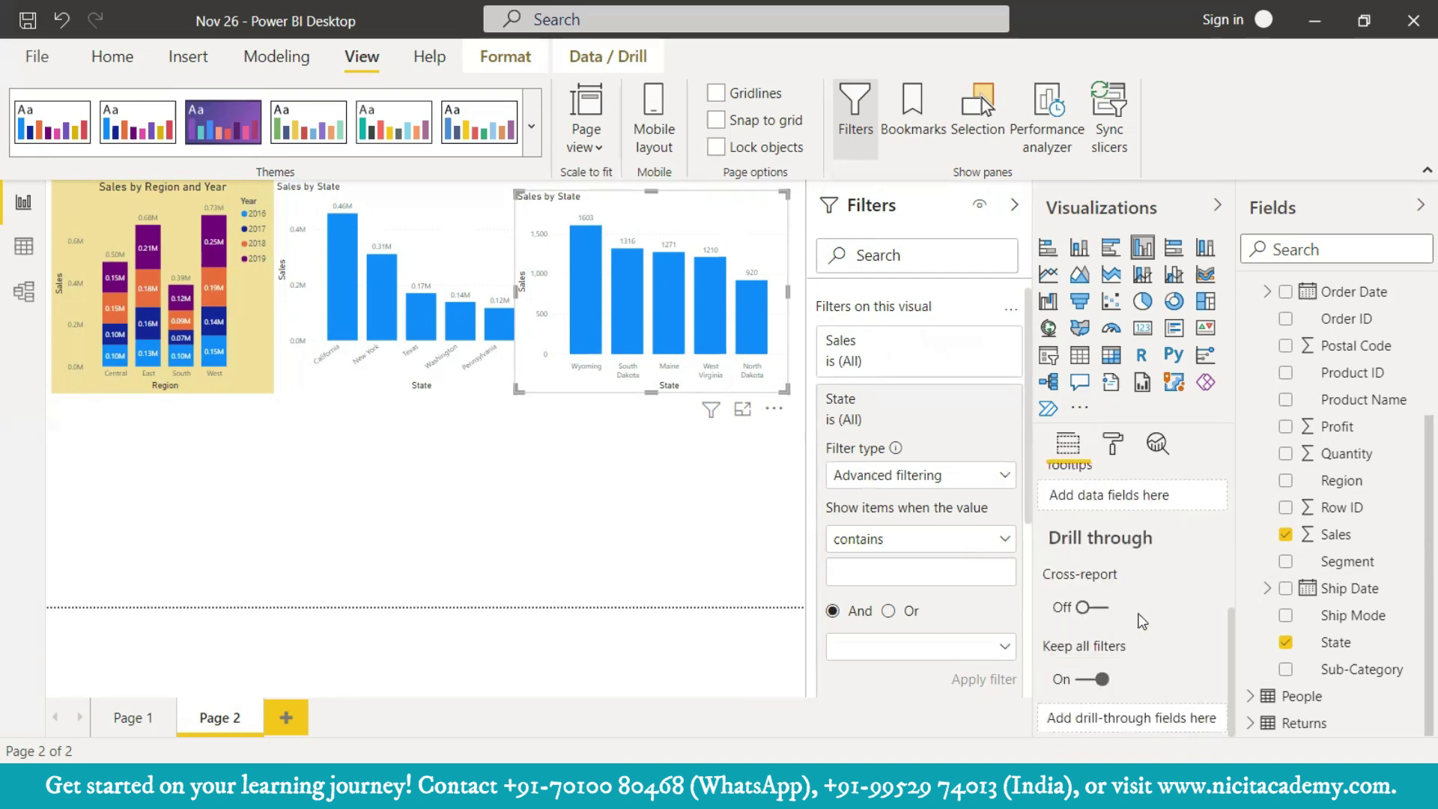
scroll(1139, 621, "up", 5)
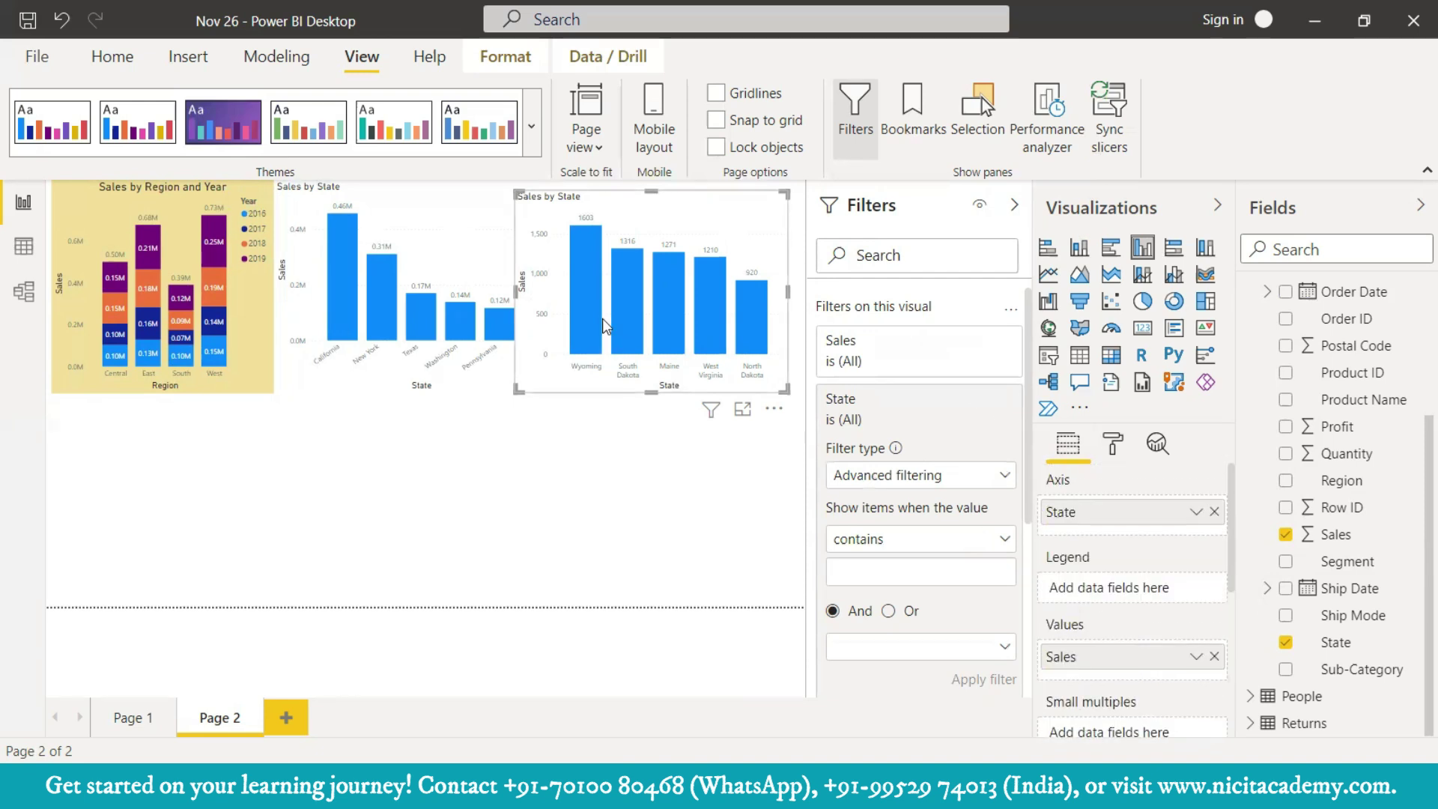
left_click(481, 246)
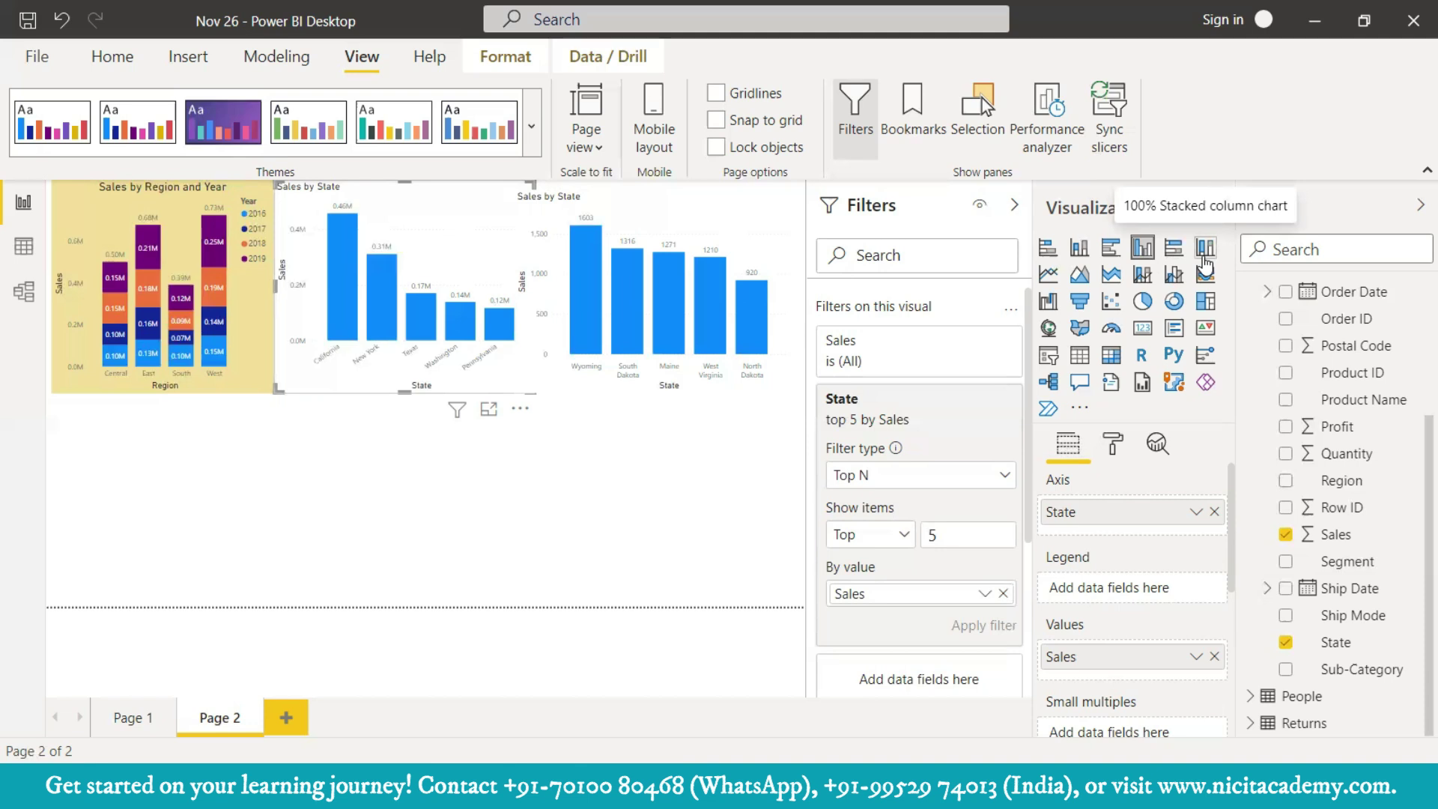
left_click(658, 219)
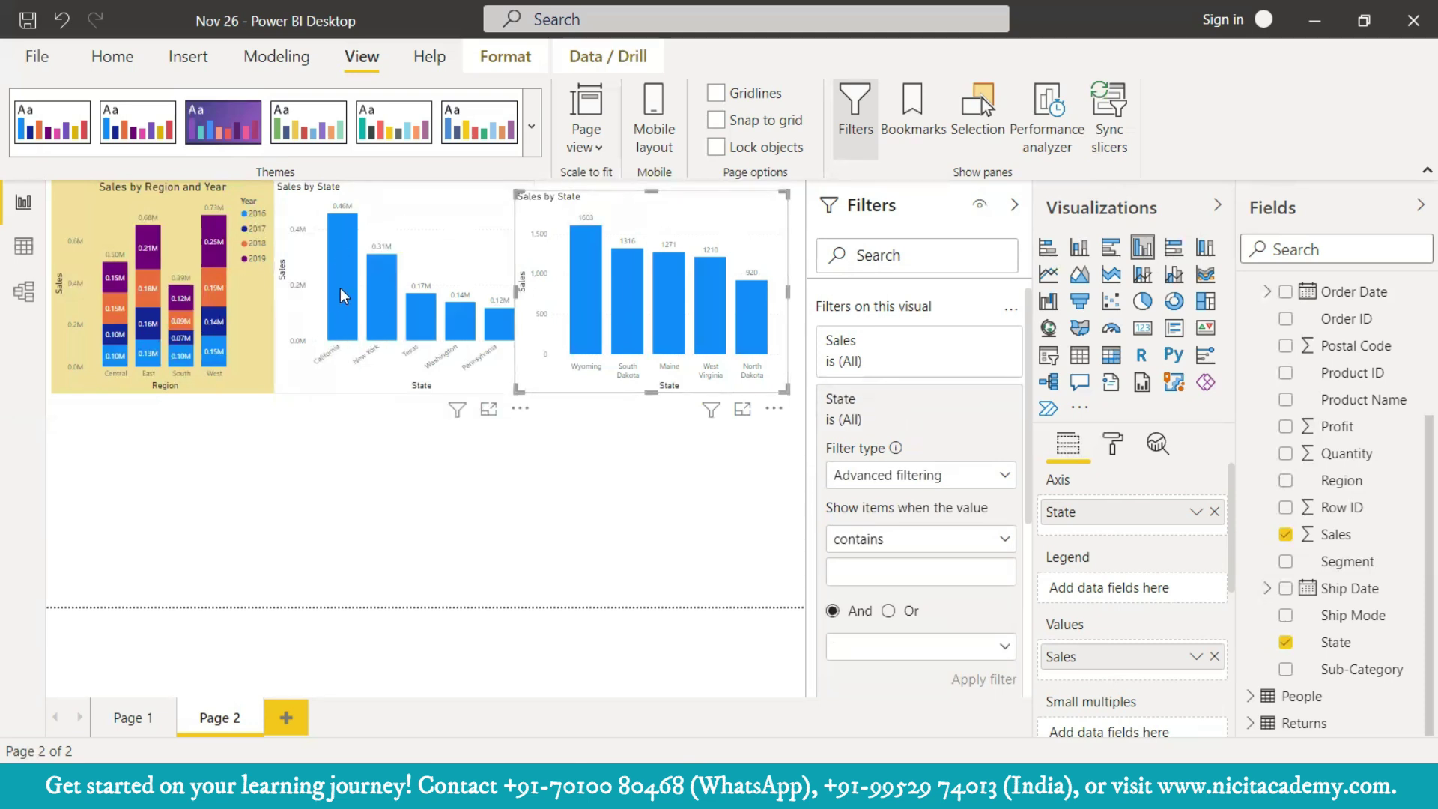
- Cross-highlight the page by California, inspect the West region's yearly segments in the stacked chart, and clear the highlight
left_click(344, 256)
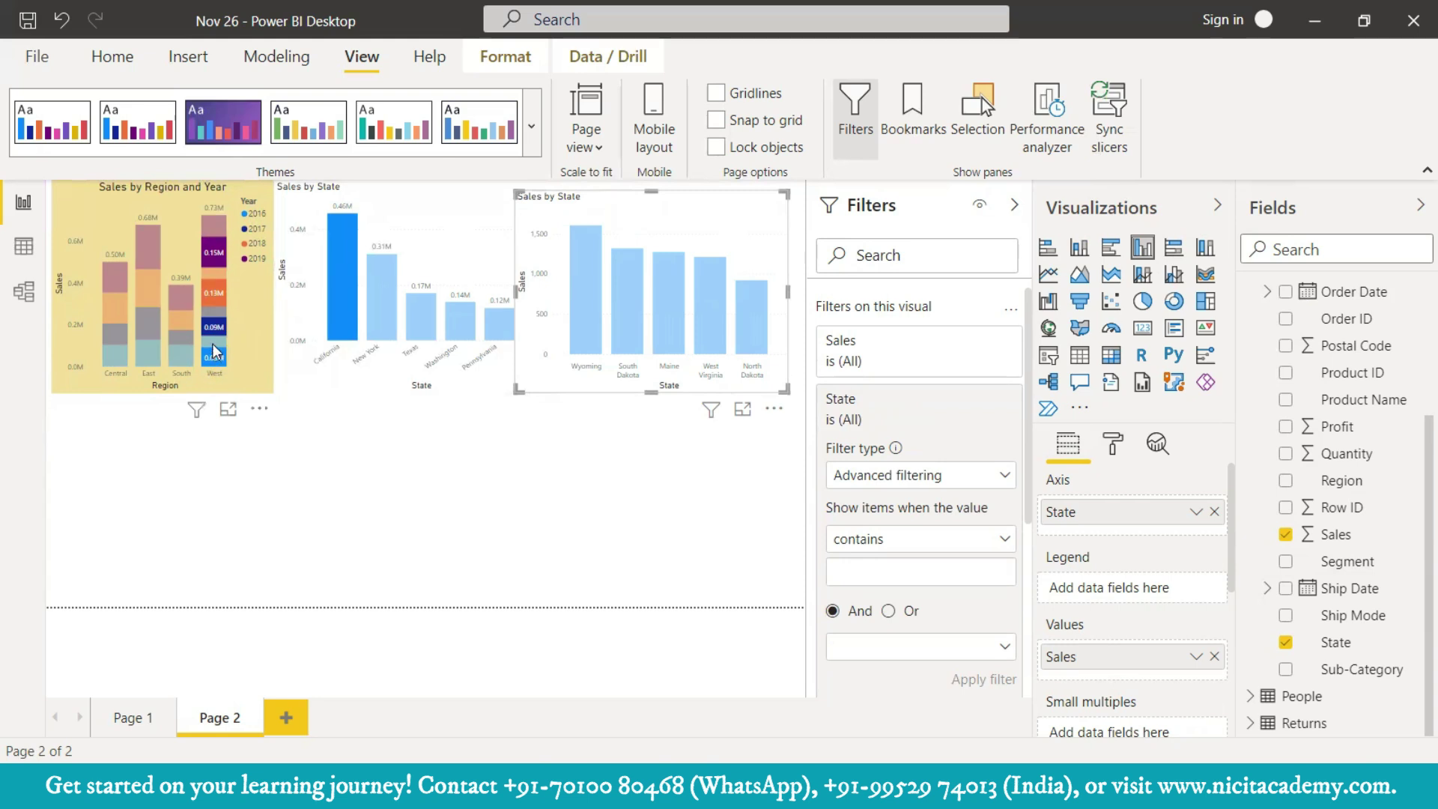
mouse_move(210, 258)
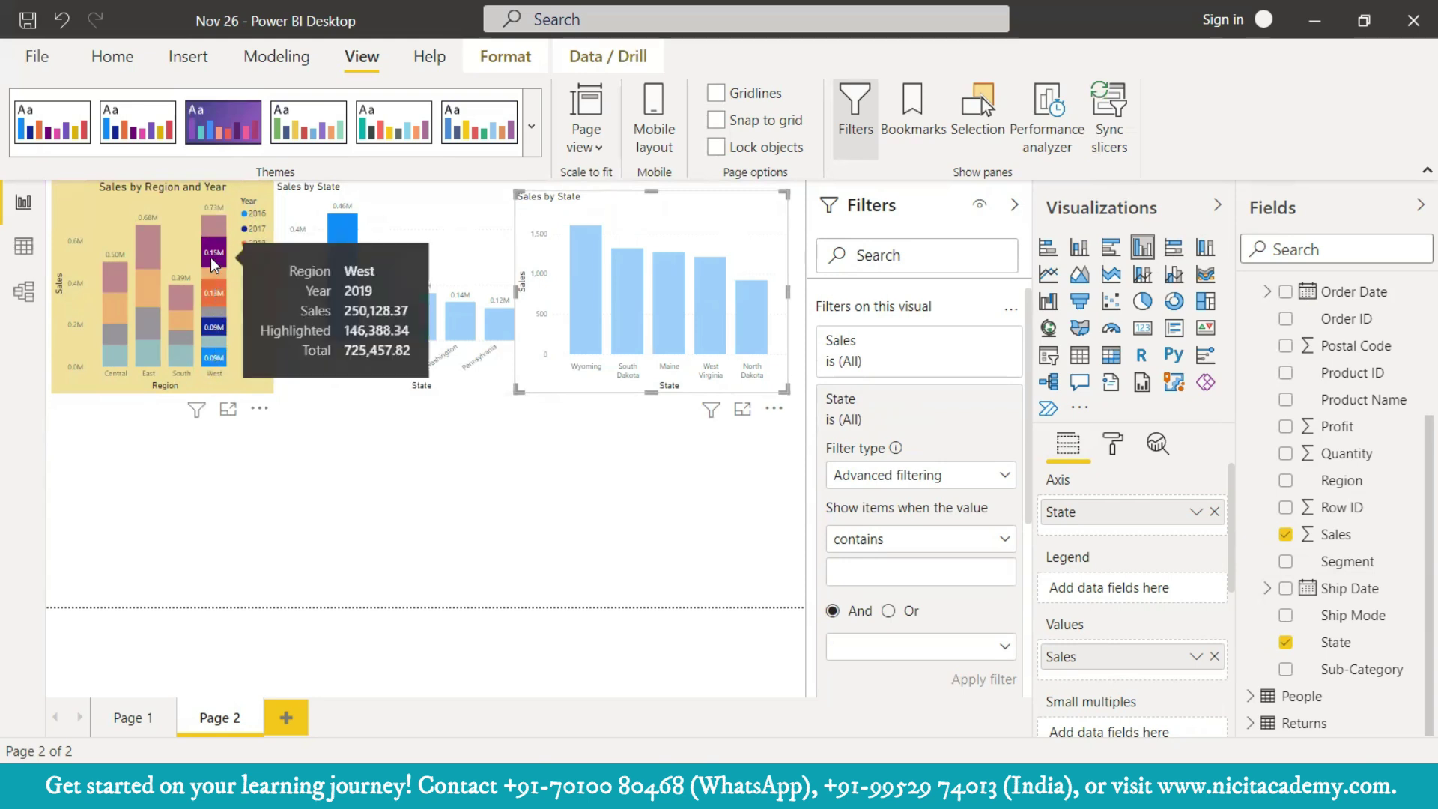
mouse_move(214, 359)
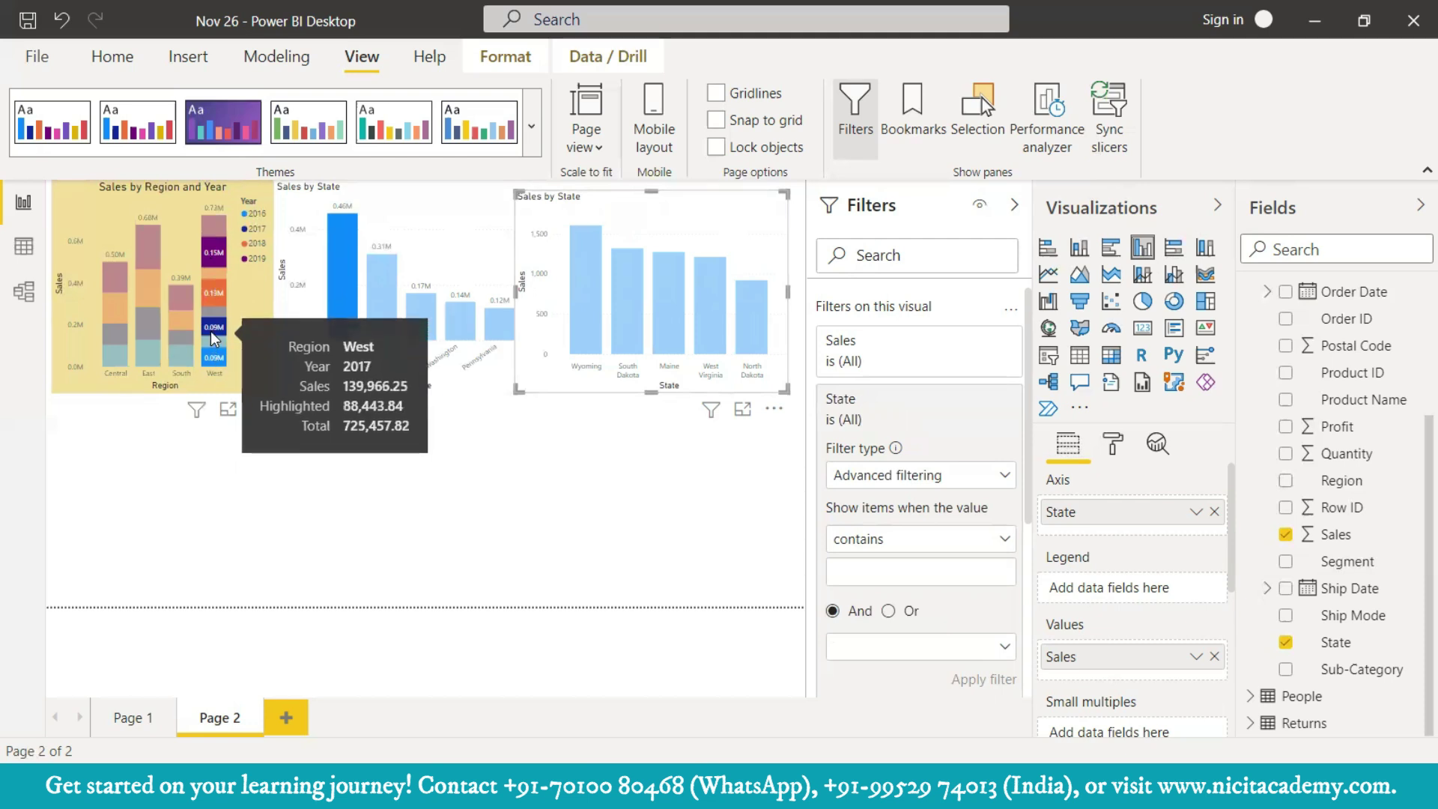
mouse_move(210, 299)
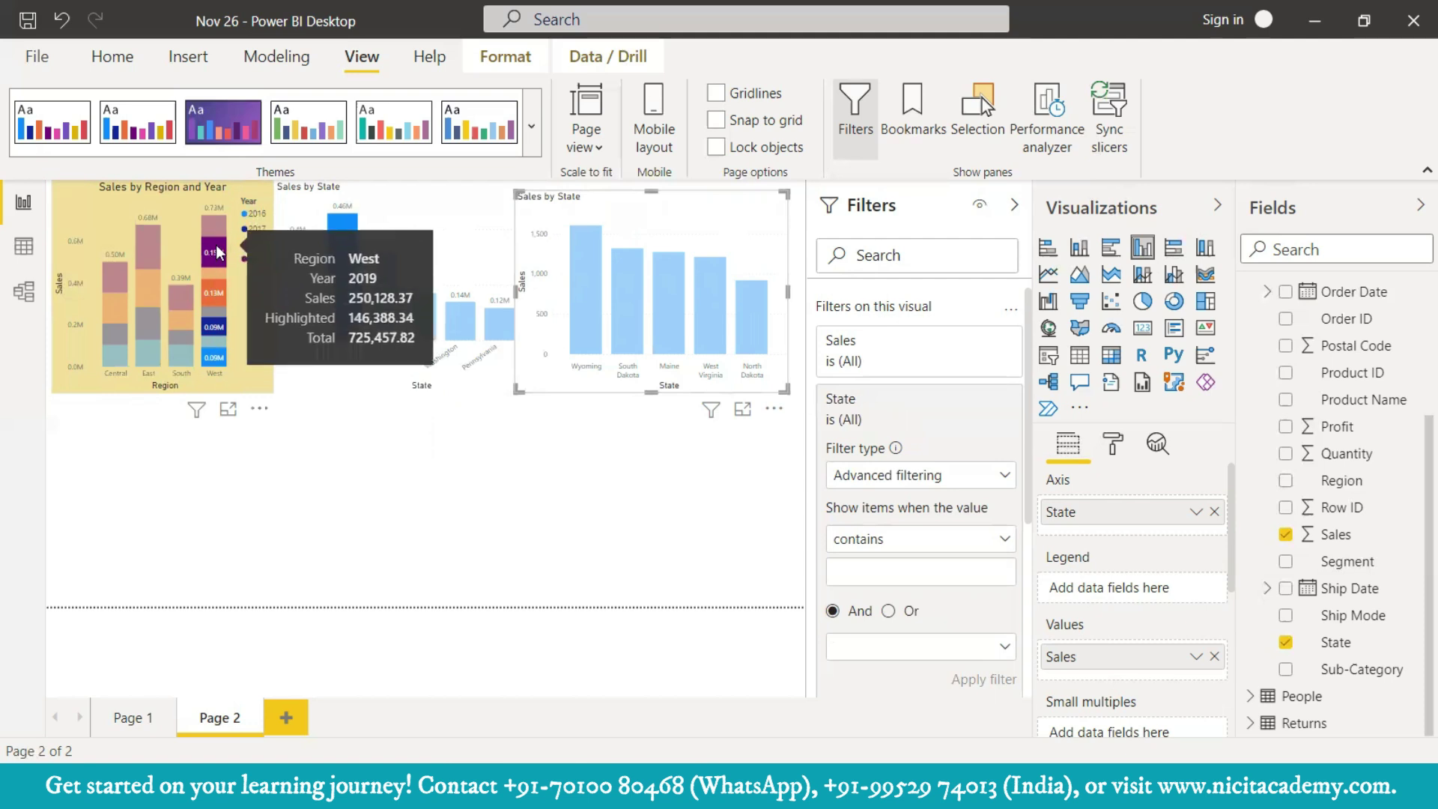
left_click(169, 248)
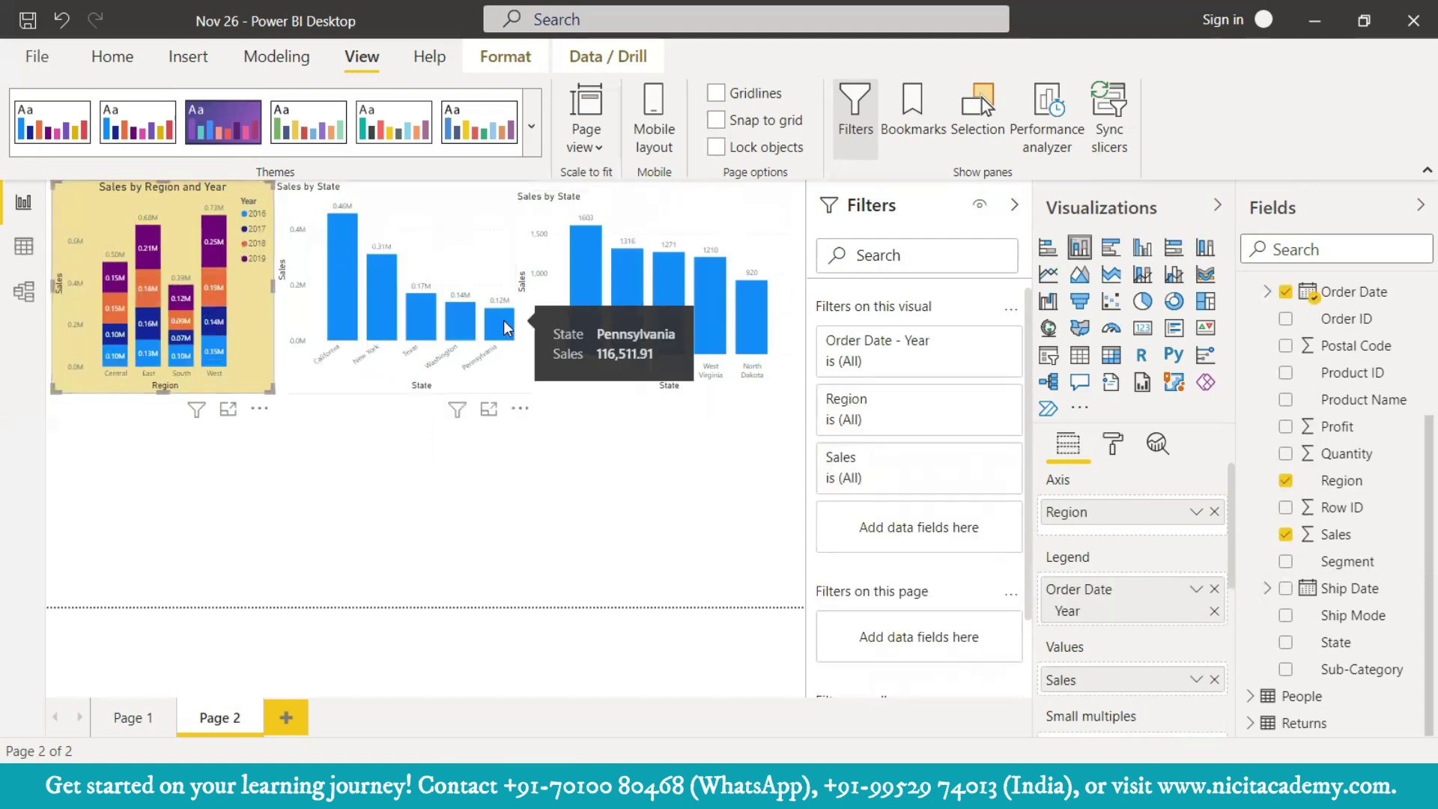
- Cross-highlight both state charts by the West region of the stacked column chart, and clear the highlight
mouse_move(207, 252)
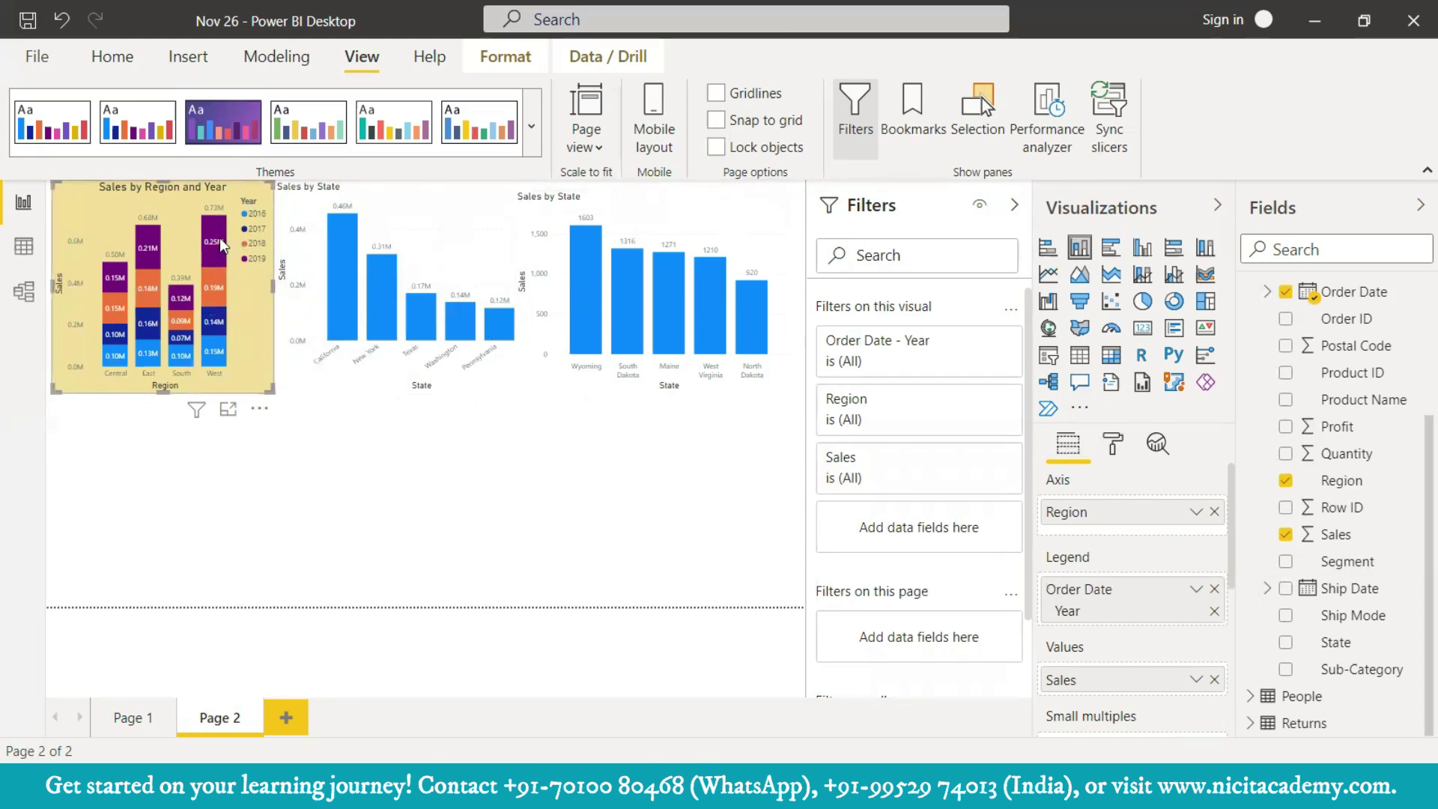
left_click(215, 375)
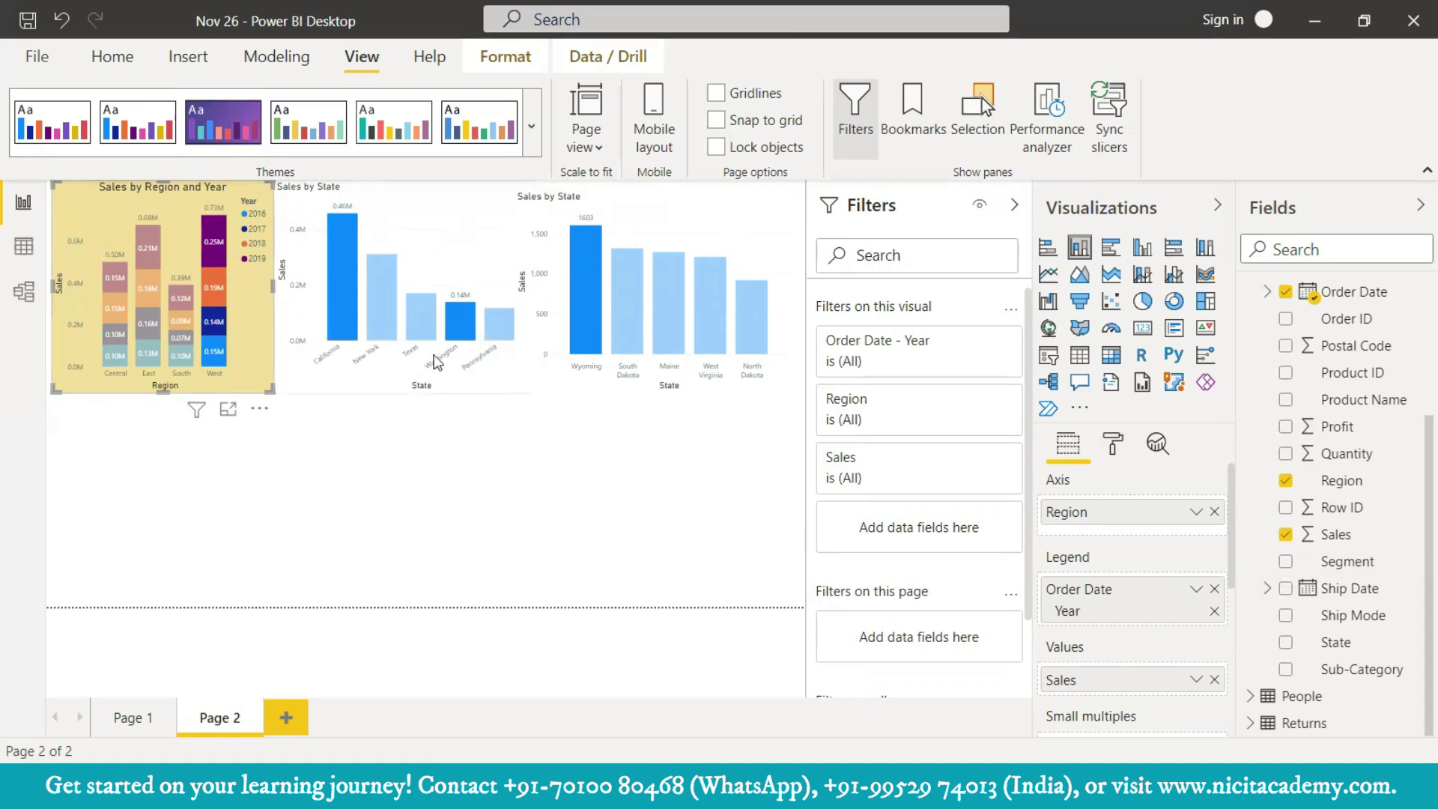
left_click(454, 265)
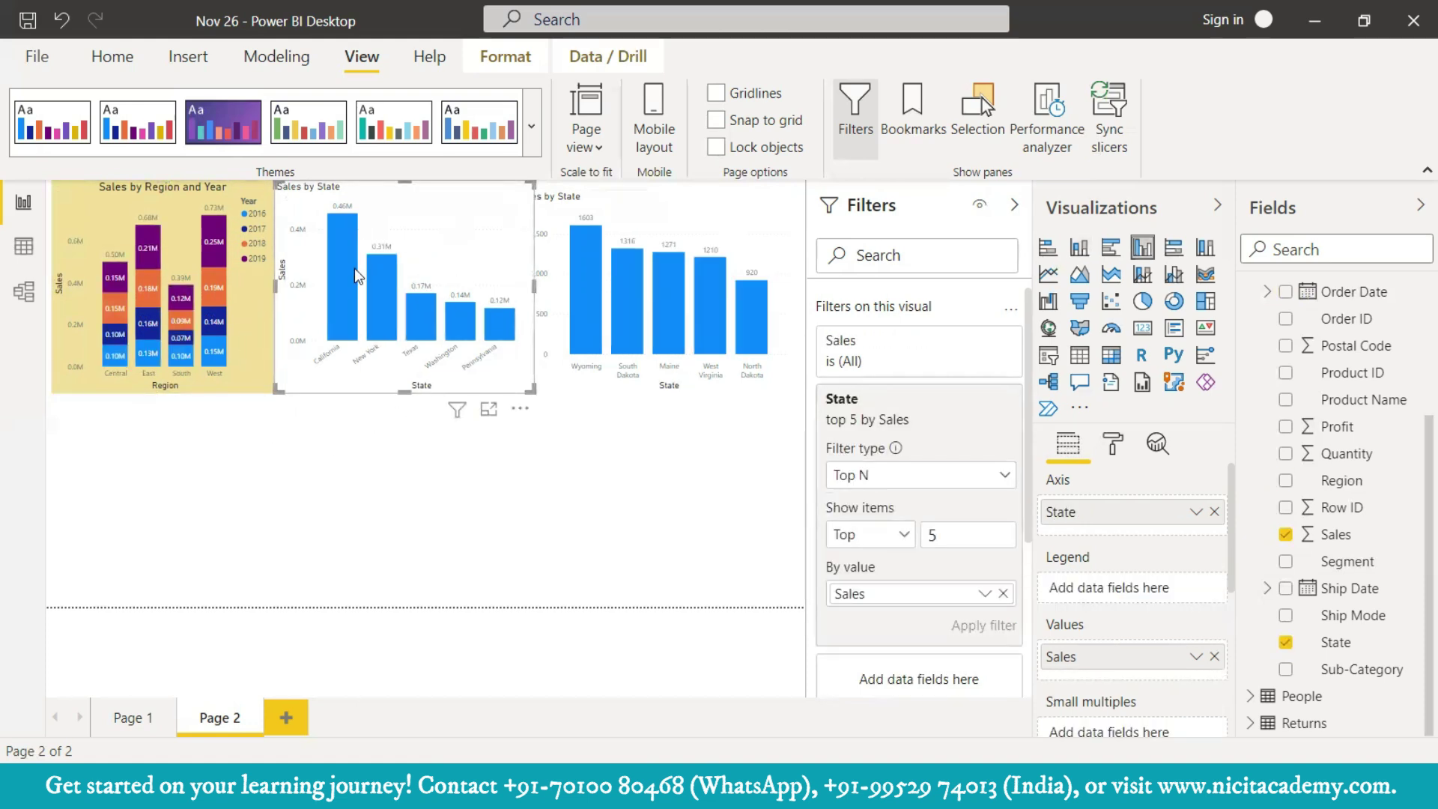
- Move the lowest-sales state chart slightly right and up so it clears and lines up with the neighbouring top-five chart
left_click(714, 237)
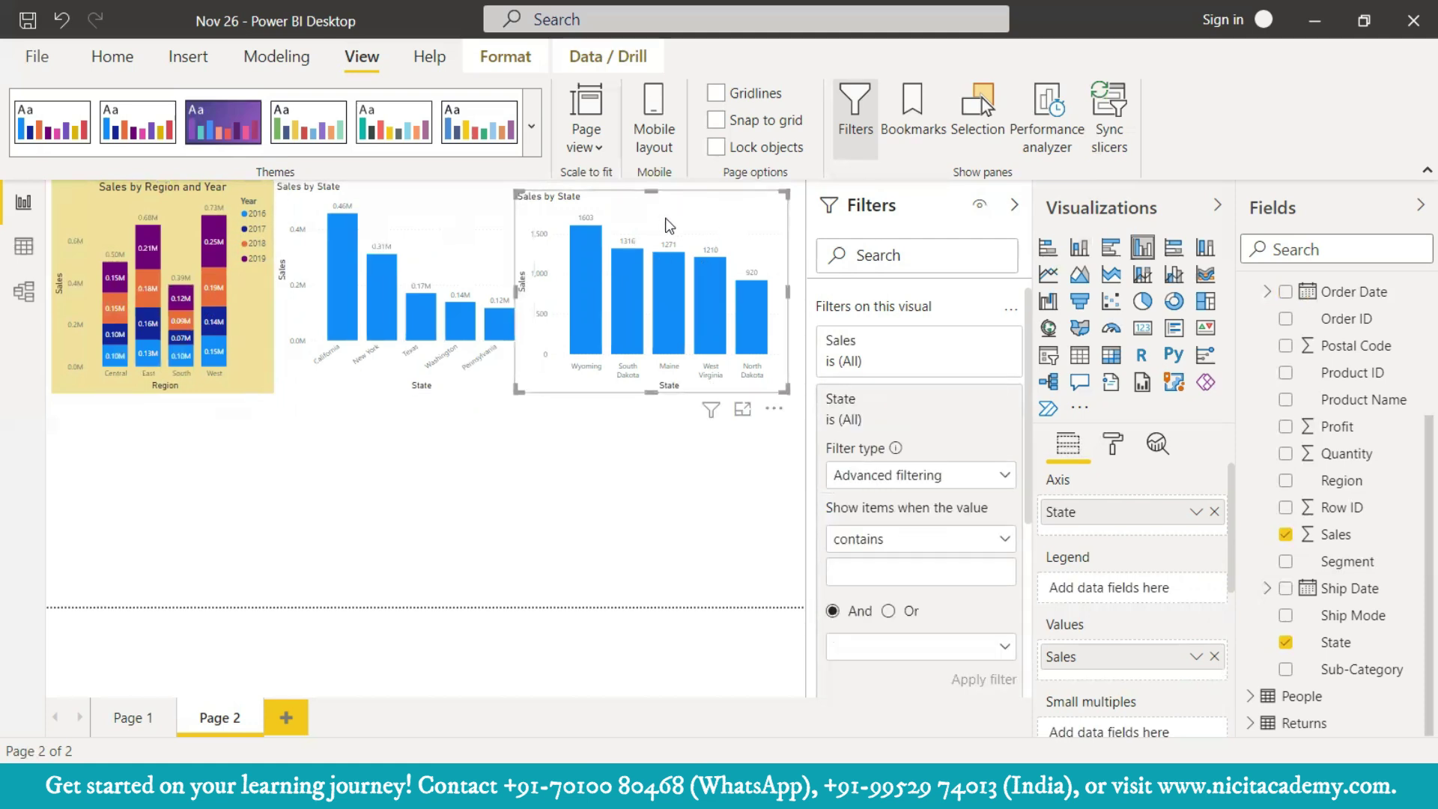
left_click_drag(680, 219, 689, 218)
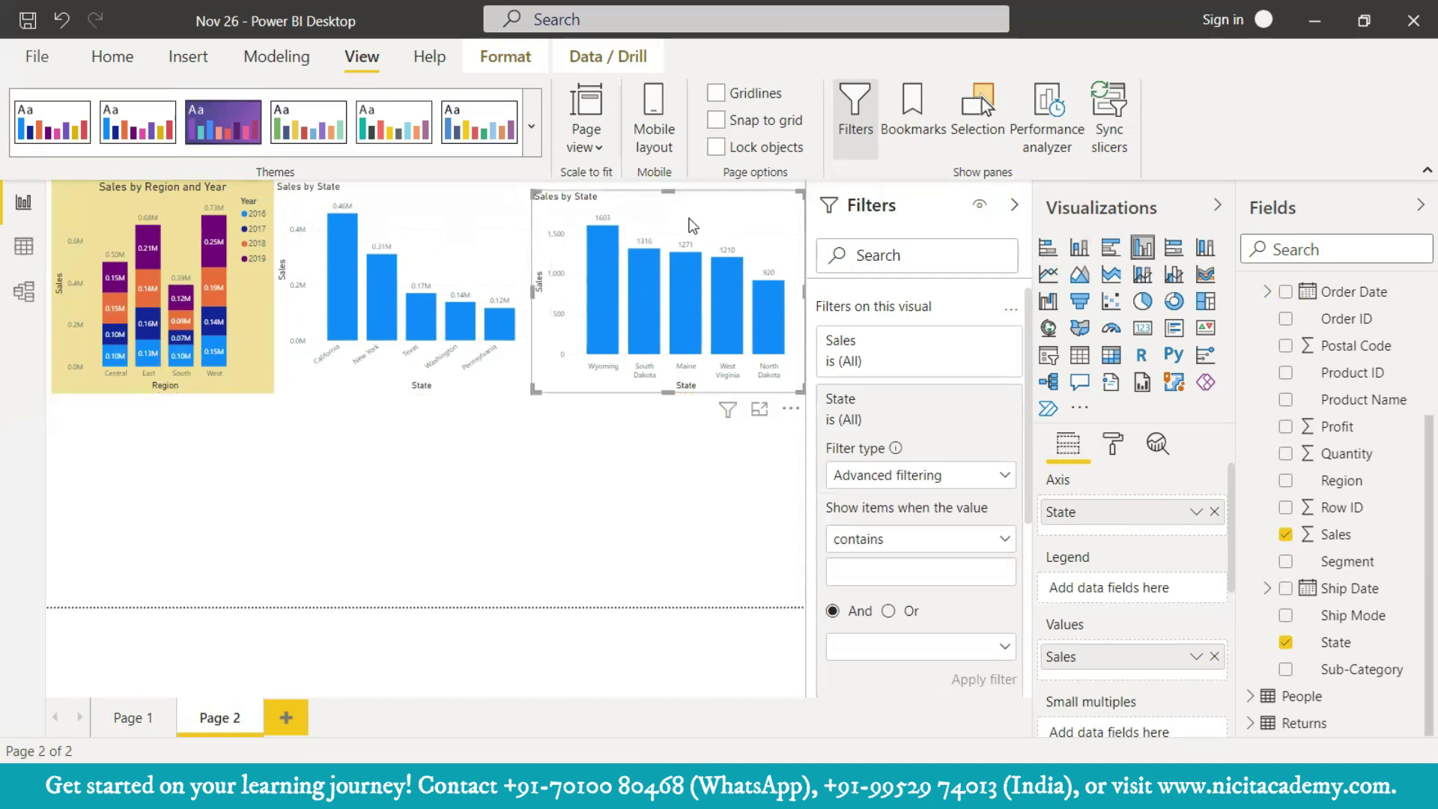
left_click(508, 376)
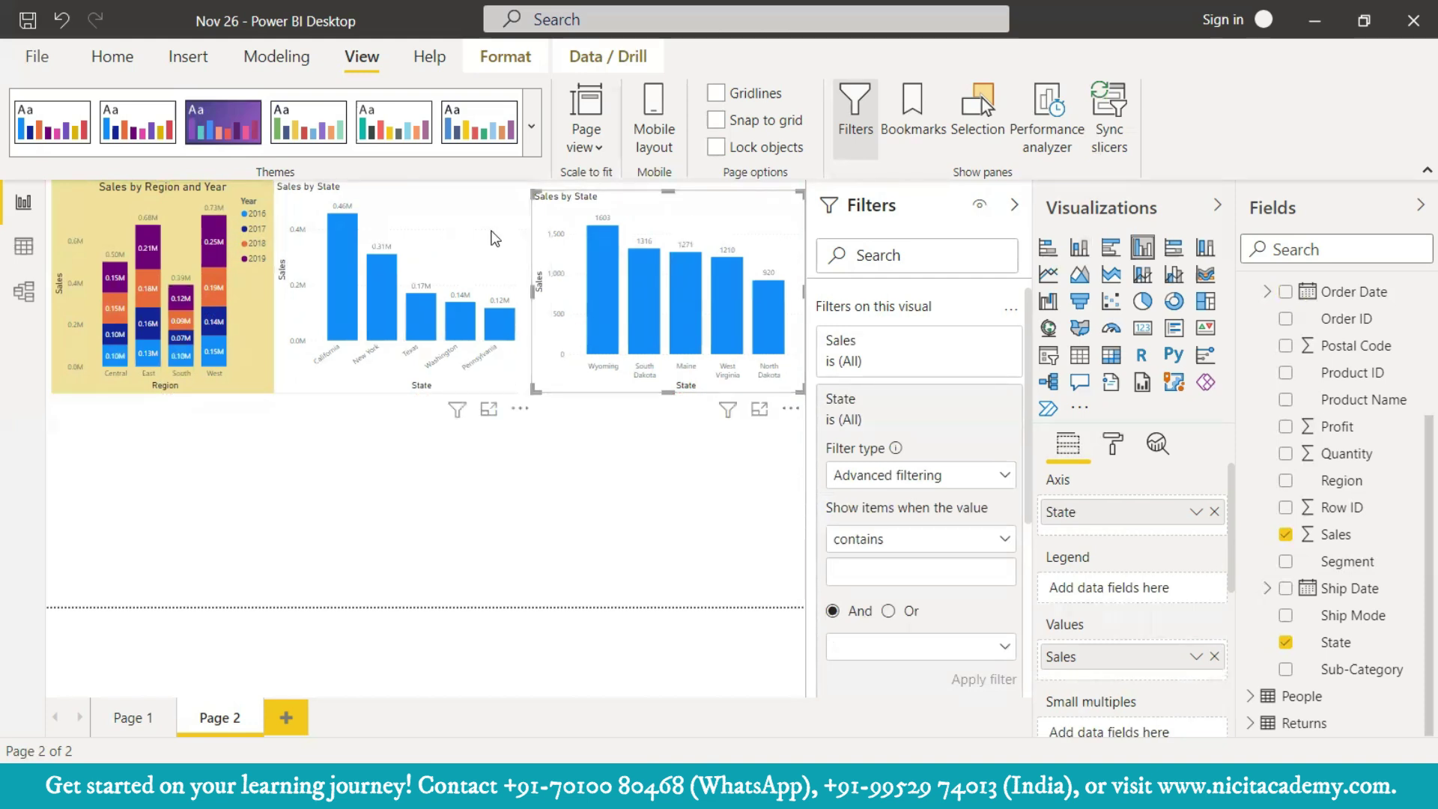
left_click(577, 210)
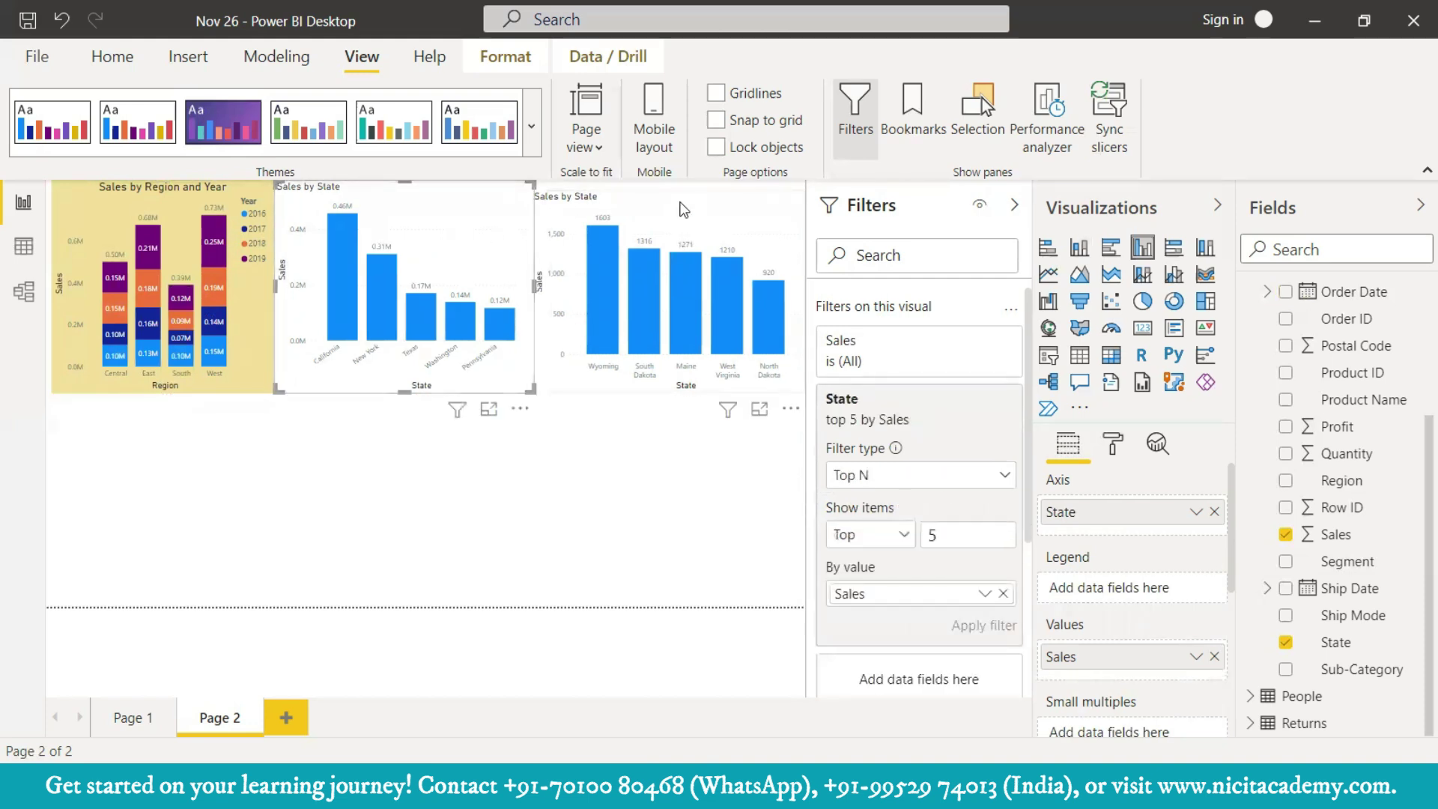
left_click_drag(678, 207, 677, 192)
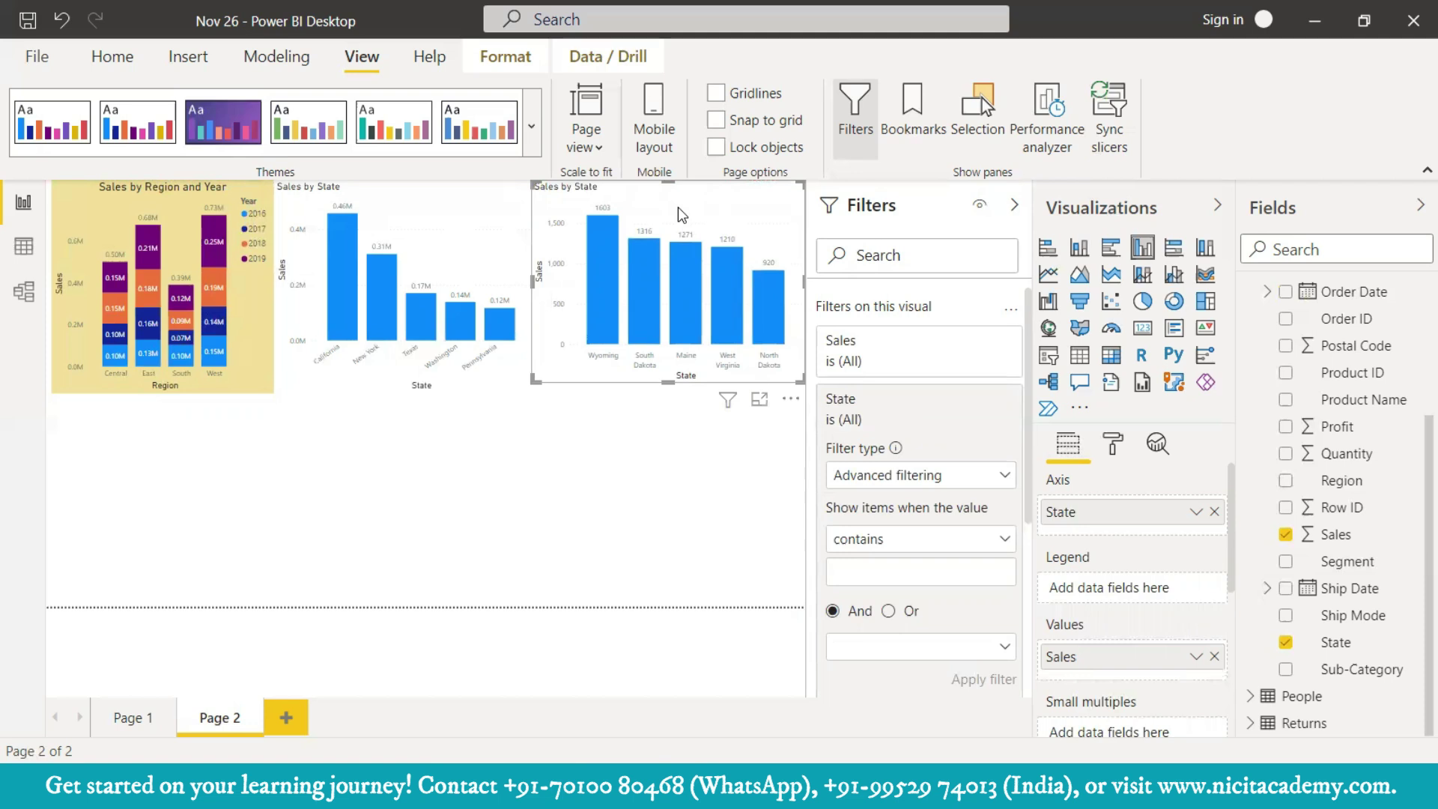
left_click(1116, 443)
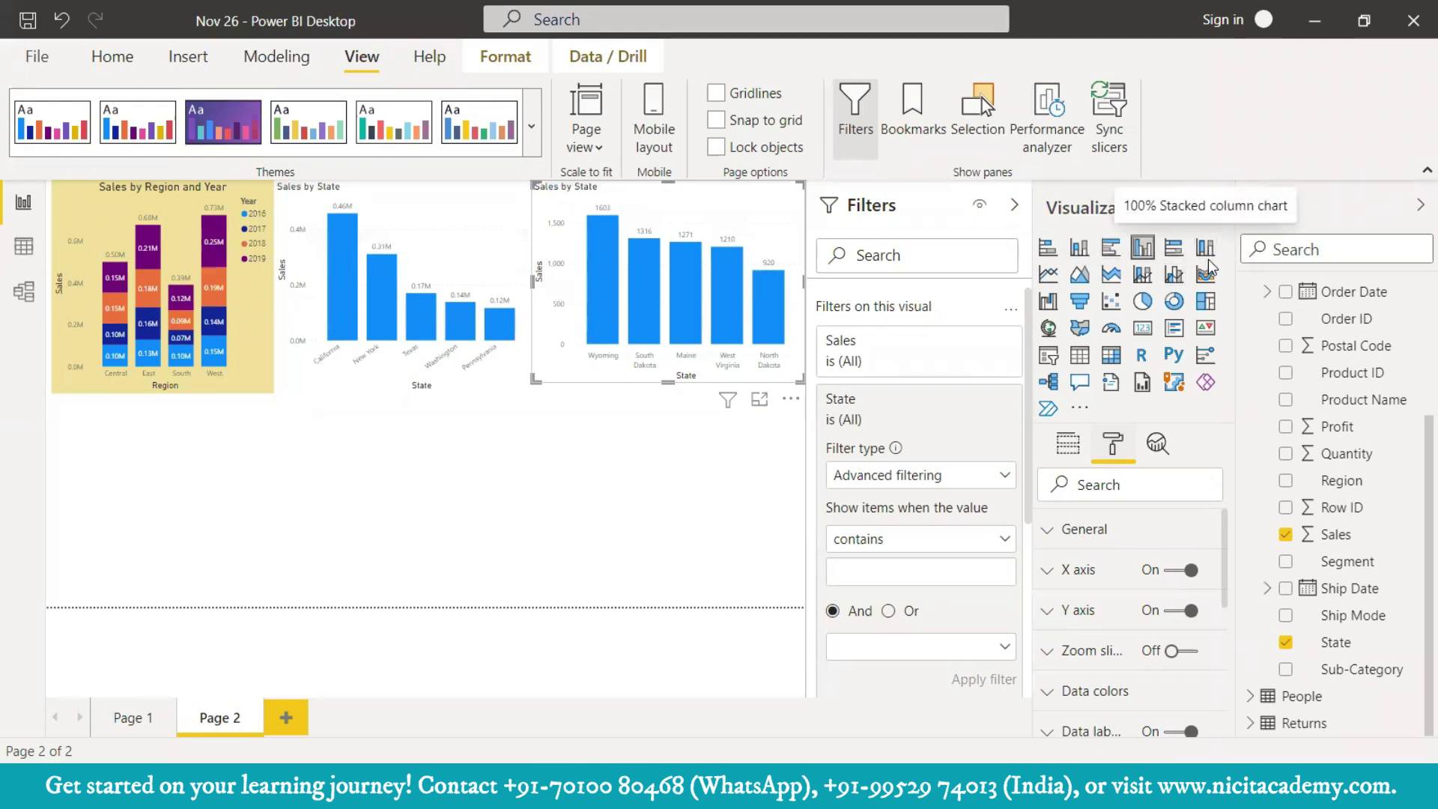
left_click(1049, 274)
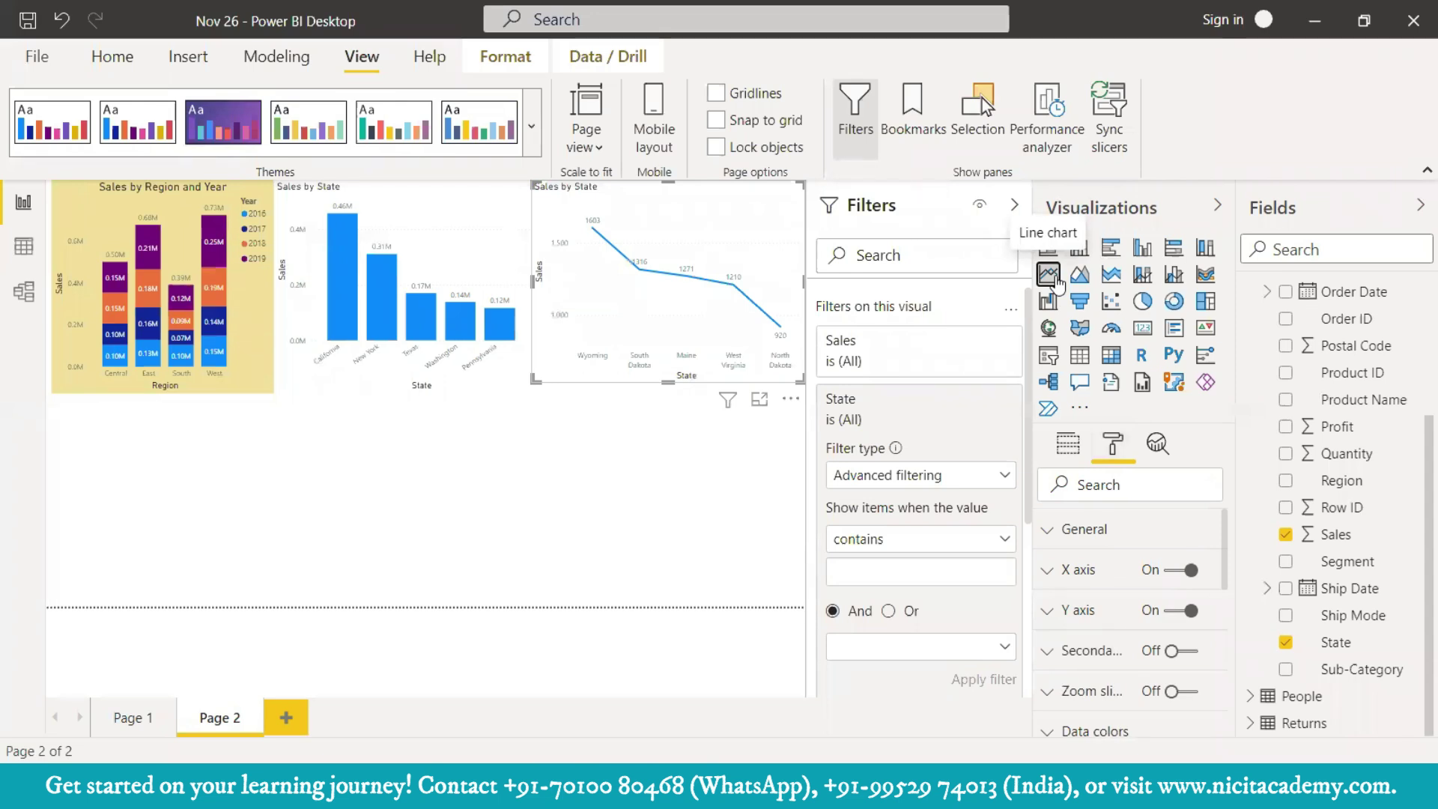
key("ctrl+z")
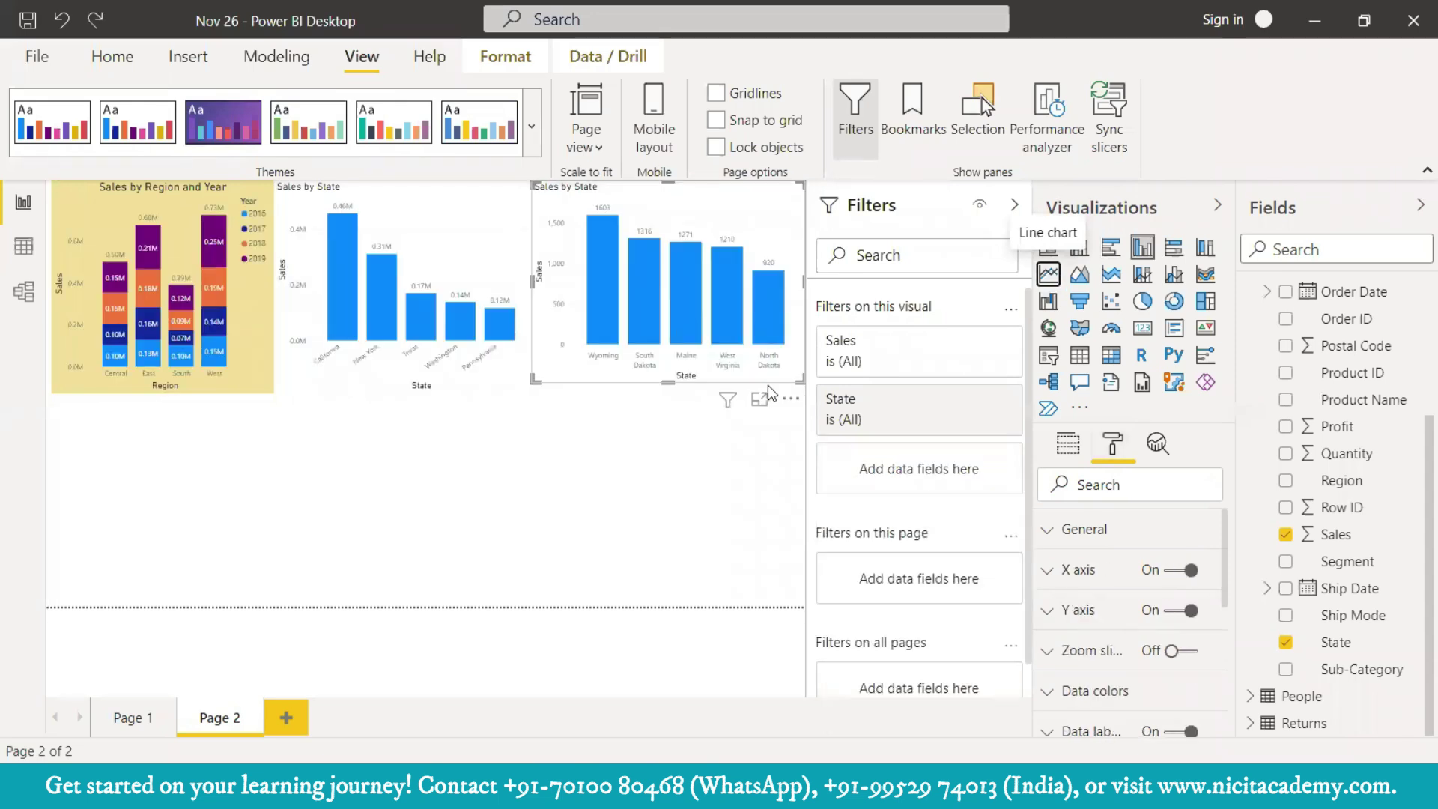
- Add a line chart below the stacked column chart, with Region on the axis and Sales as the values
left_click(300, 504)
left_click(1048, 274)
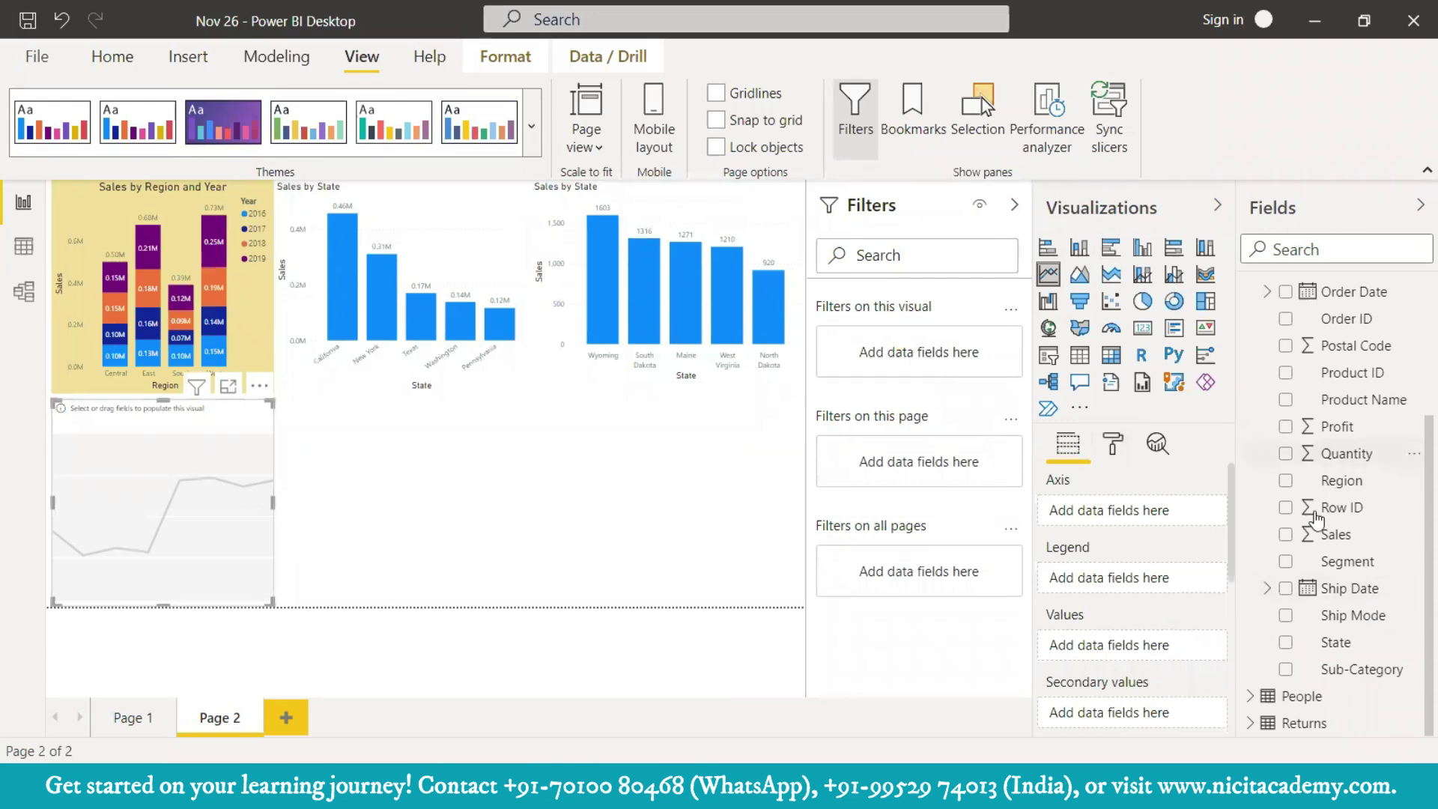
scroll(1316, 517, "up", 3)
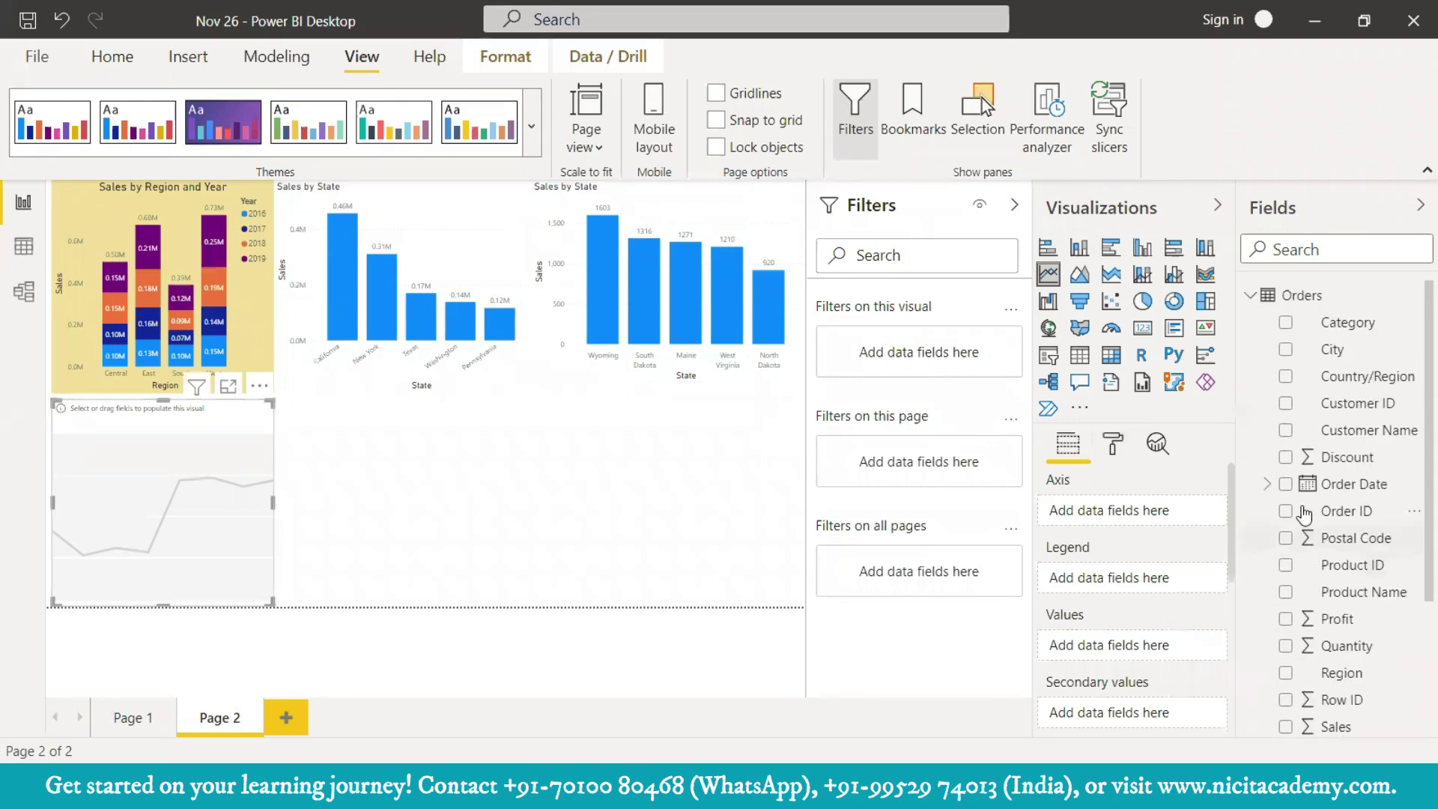
left_click(1286, 672)
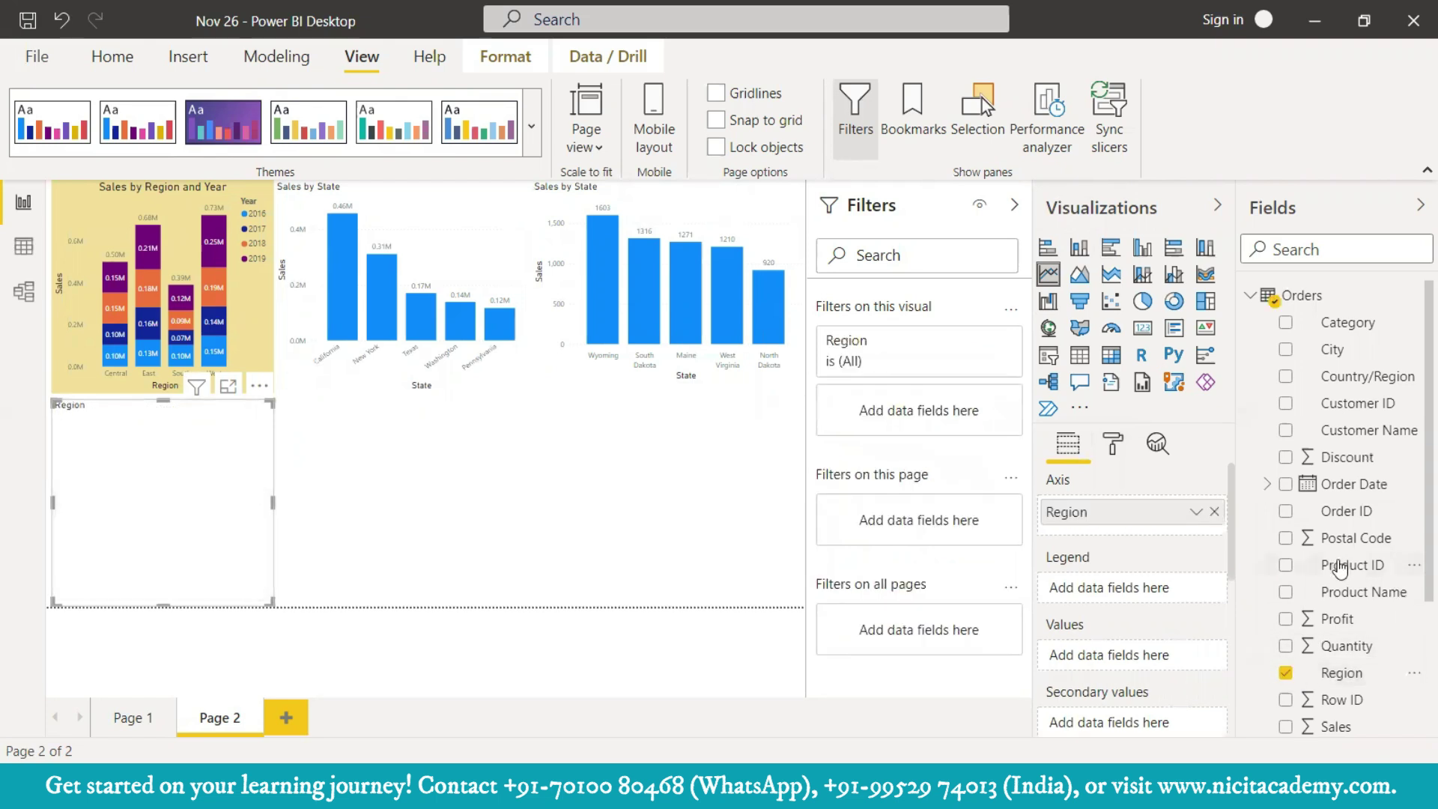
scroll(1291, 629, "down", 3)
left_click(1286, 615)
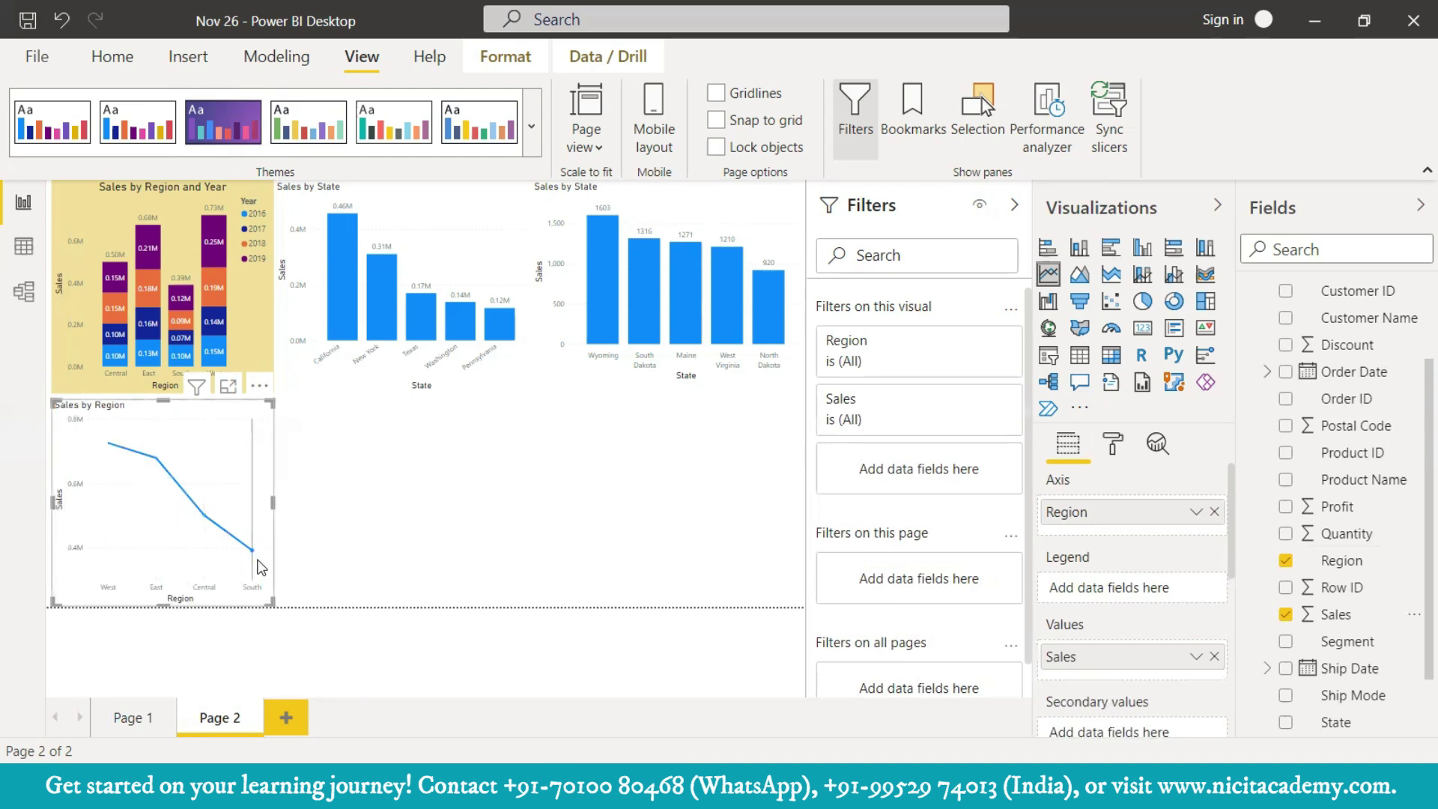
mouse_move(219, 541)
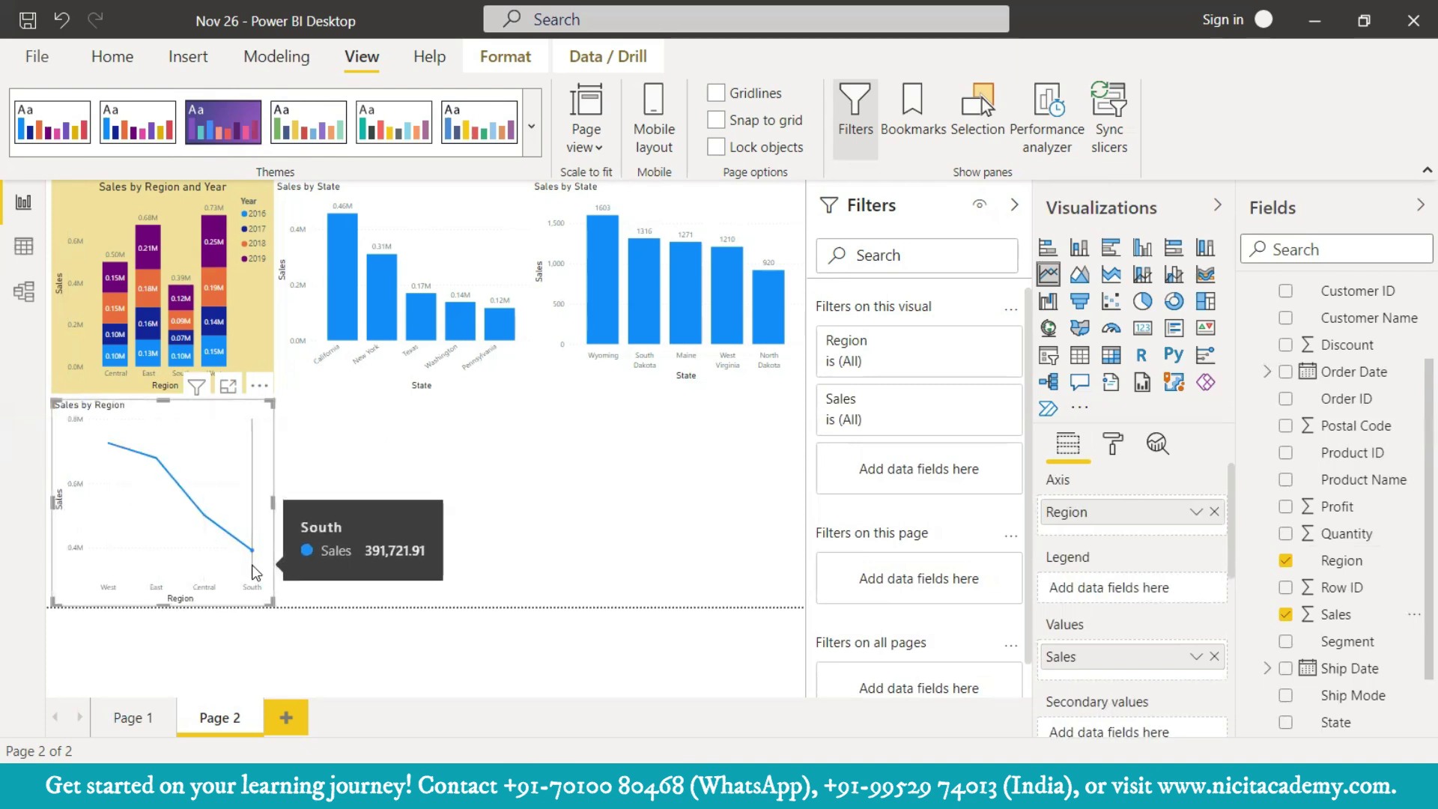
- Remove Region and Sales from the line chart and add both fields back
left_click(1287, 563)
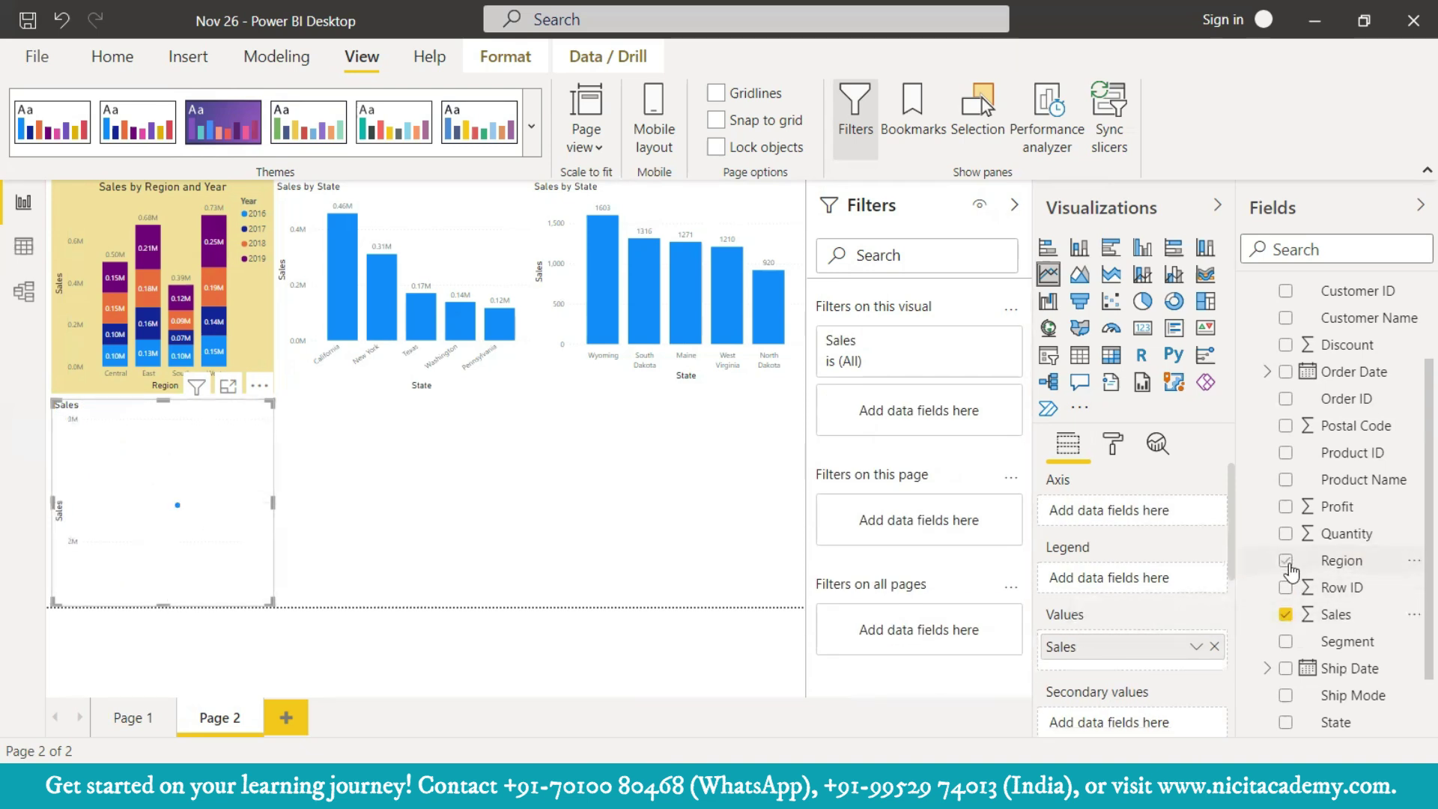
left_click(1290, 614)
left_click(1287, 561)
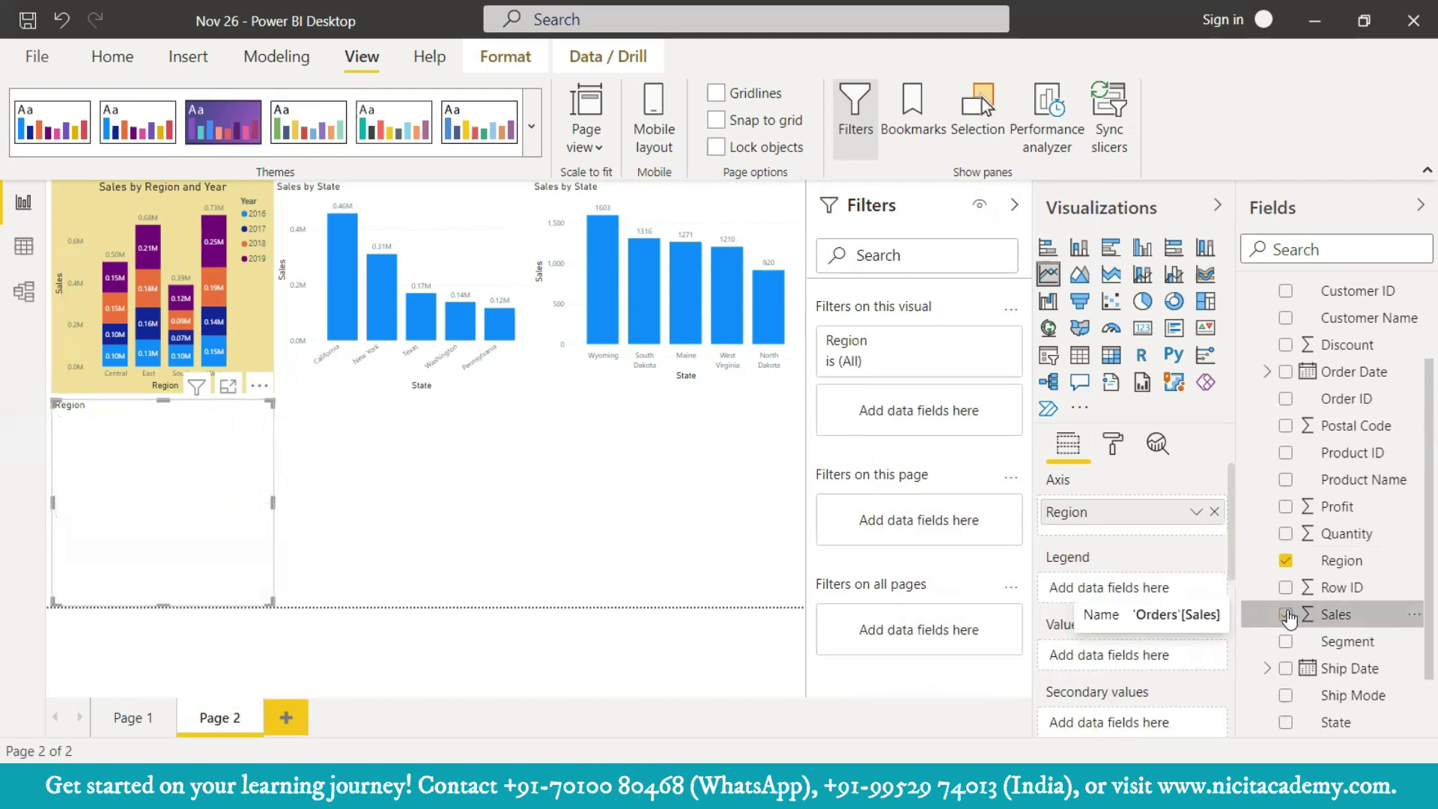
left_click(1287, 617)
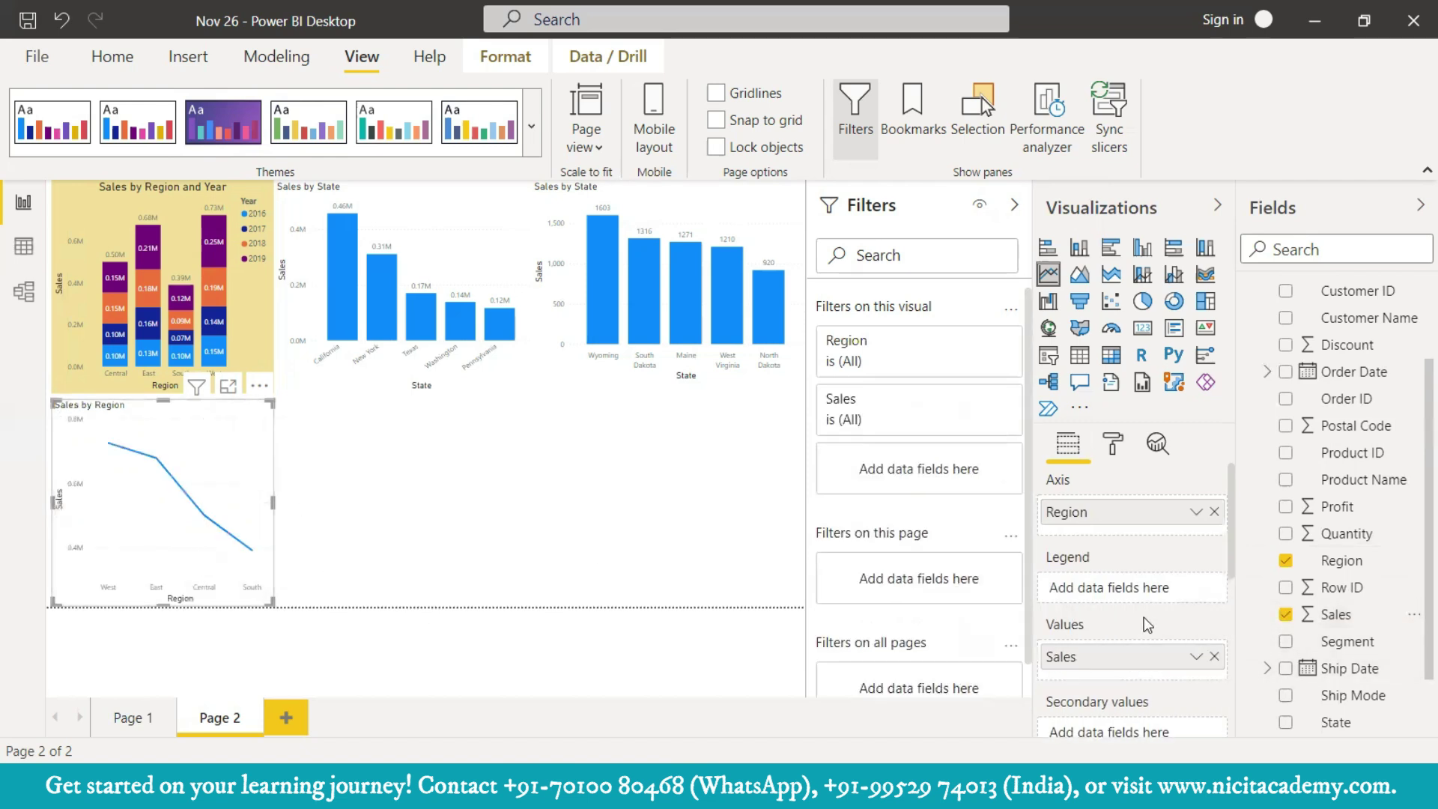
- Replace Region with Order Date on the line chart's axis, keeping Sales as the values
left_click(1286, 562)
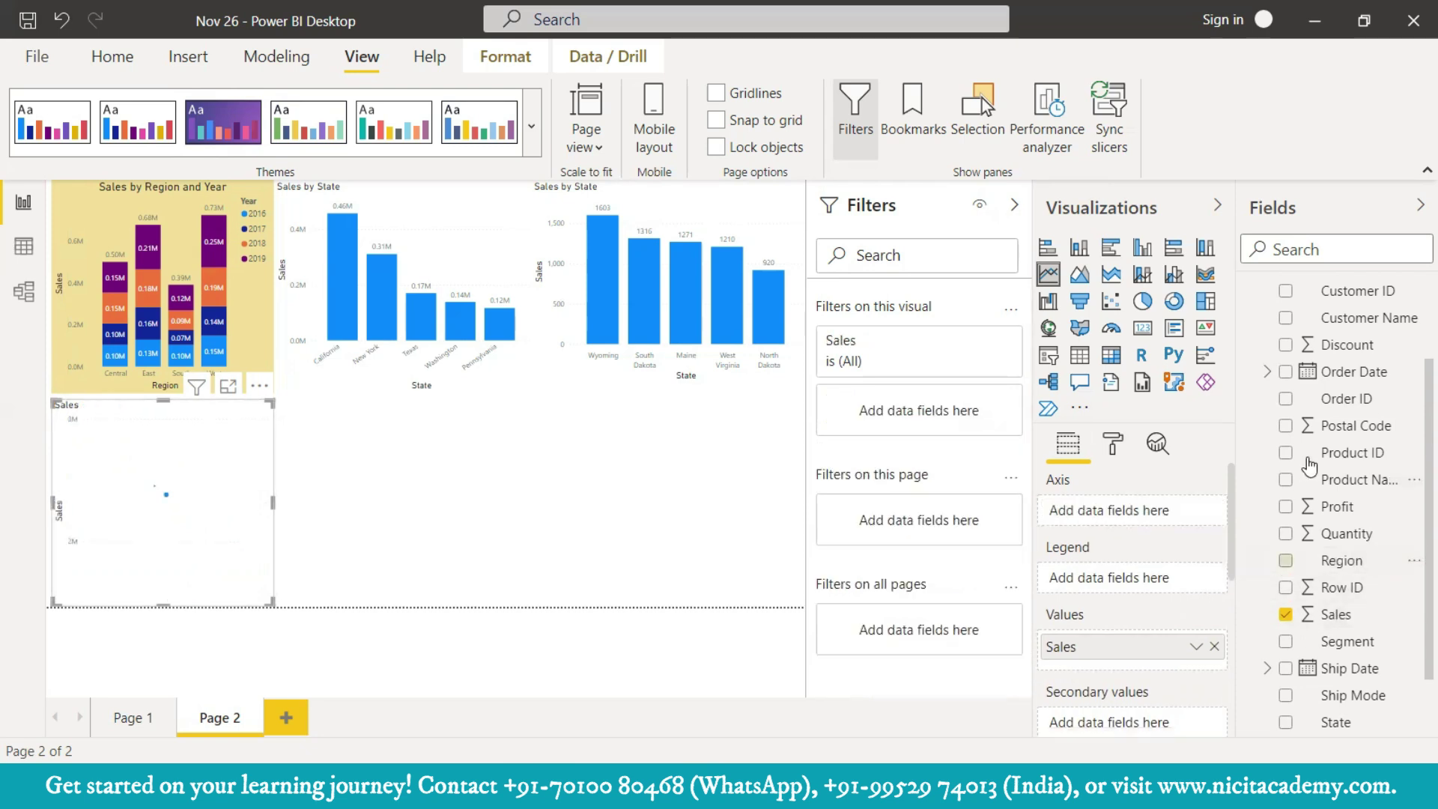
left_click(1286, 373)
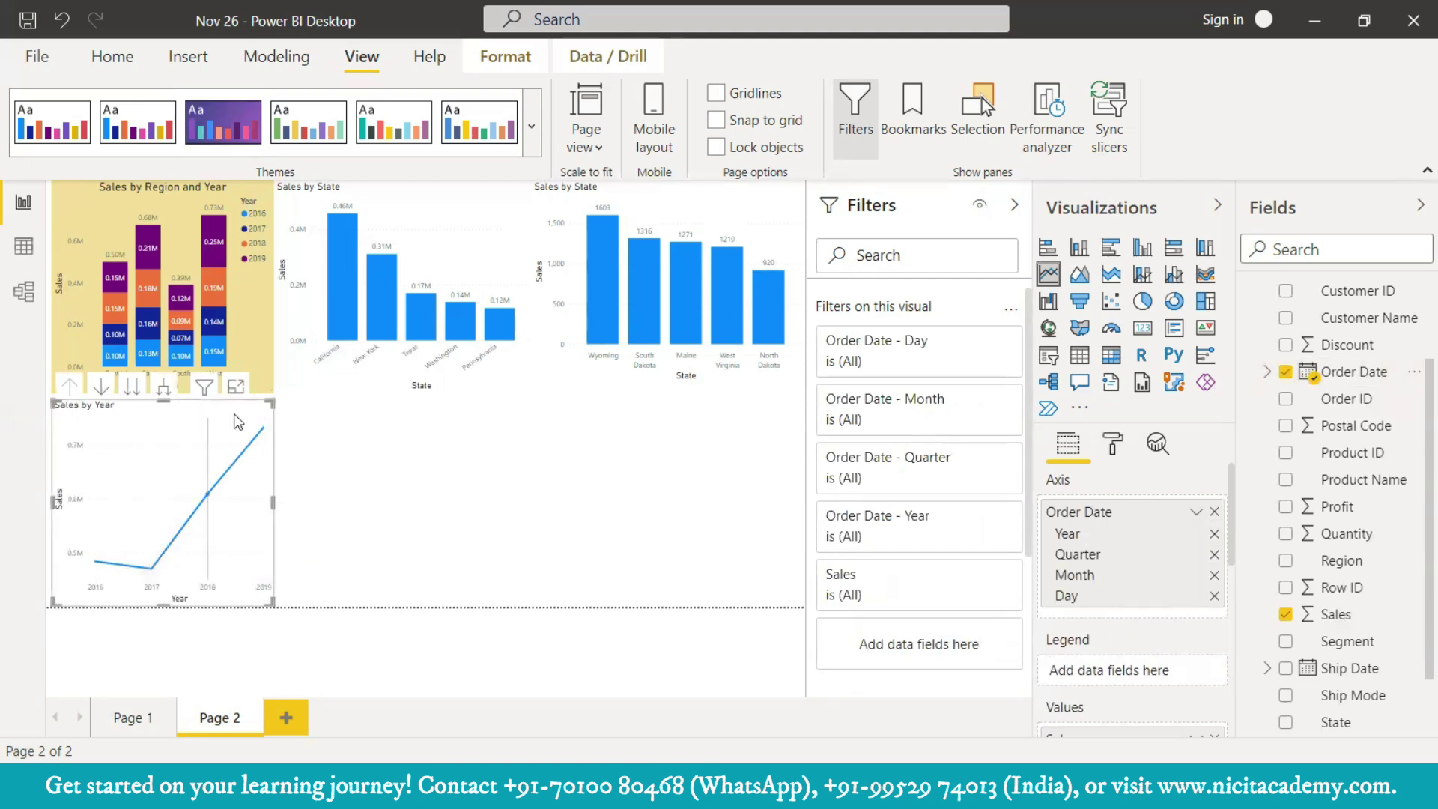
- Open the line chart in focus mode, inspect the yearly sales points, and switch the whole chart to the quarter level
left_click(236, 387)
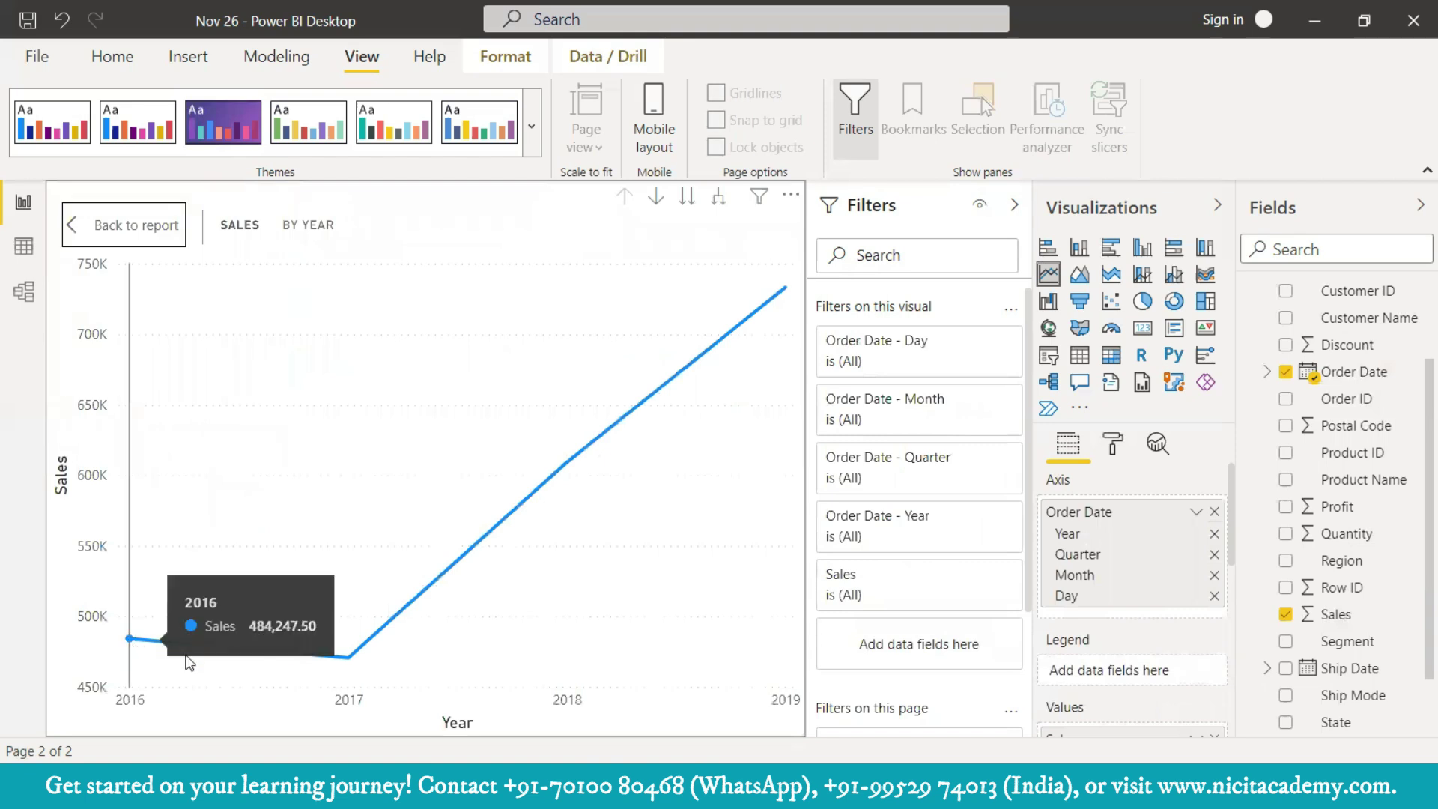
mouse_move(339, 673)
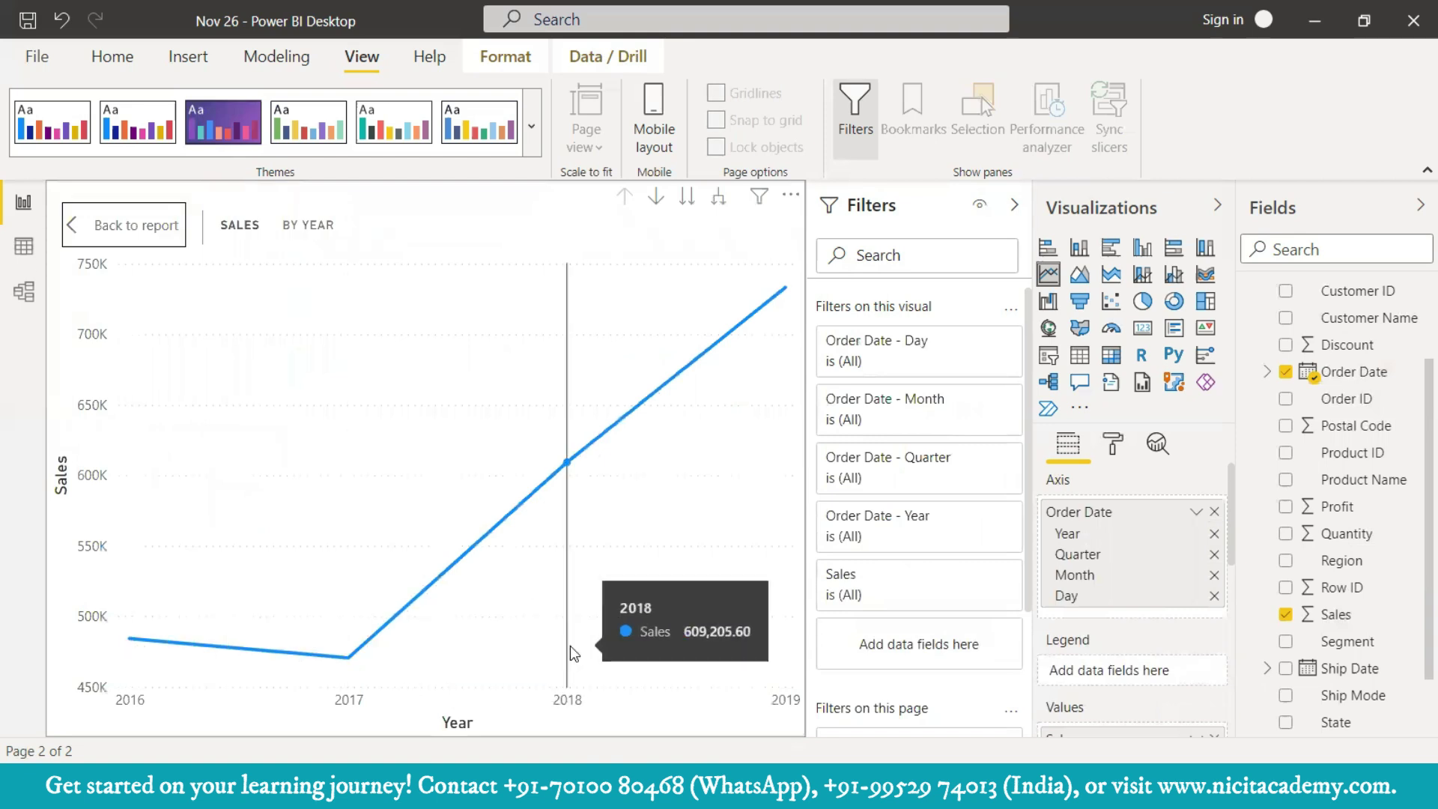
mouse_move(722, 650)
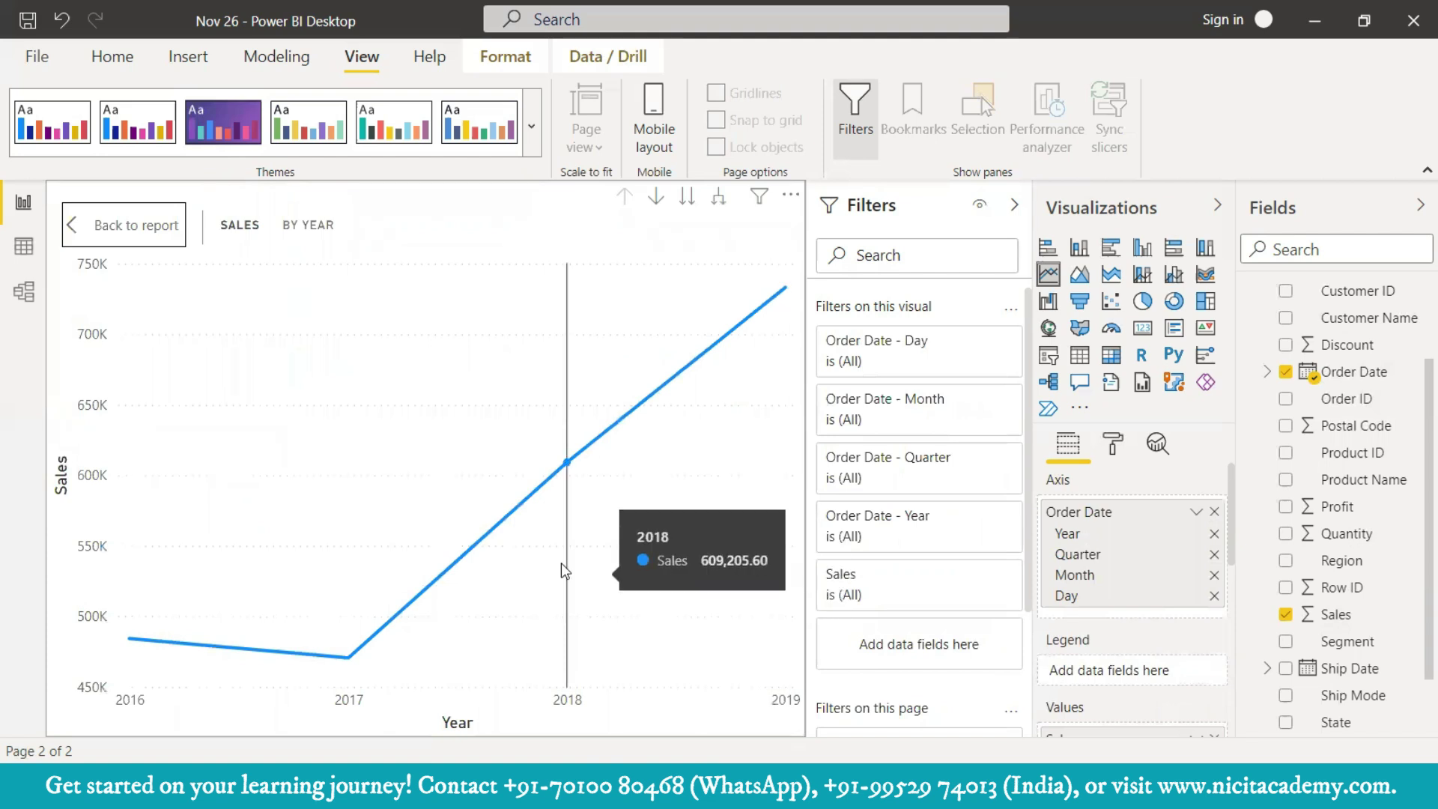
left_click(688, 198)
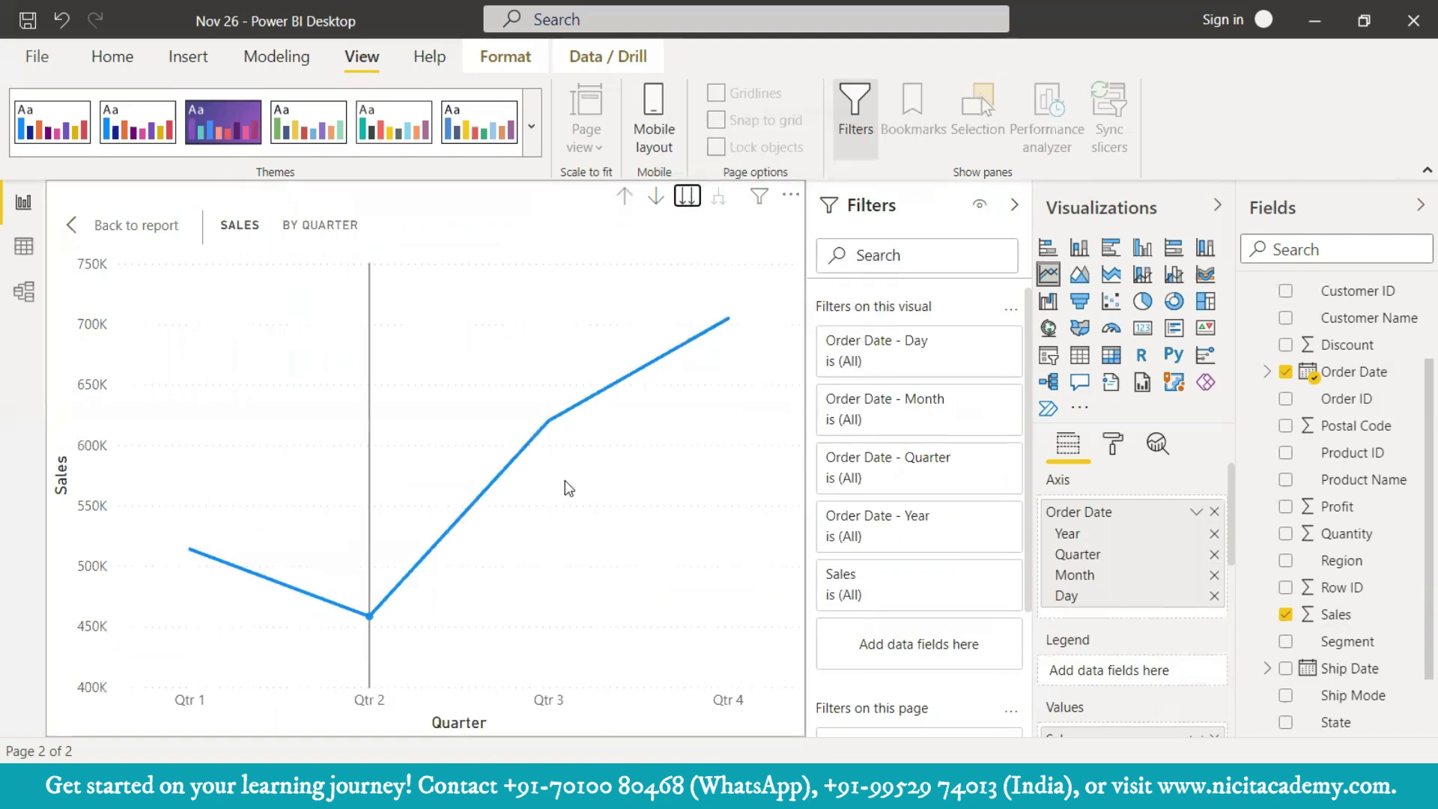
- Switch the whole line chart to the month level and inspect the monthly sales points
left_click(688, 198)
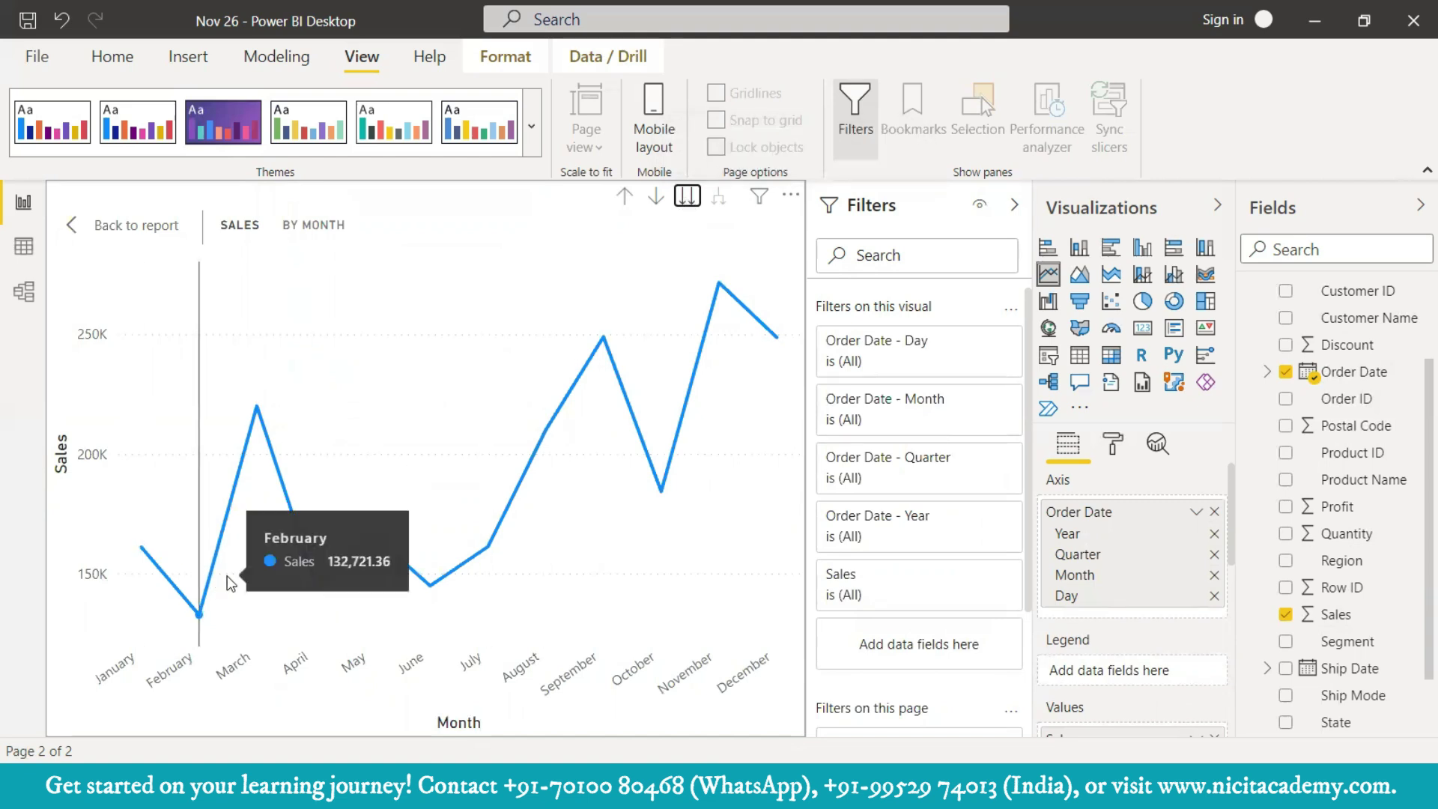
mouse_move(288, 596)
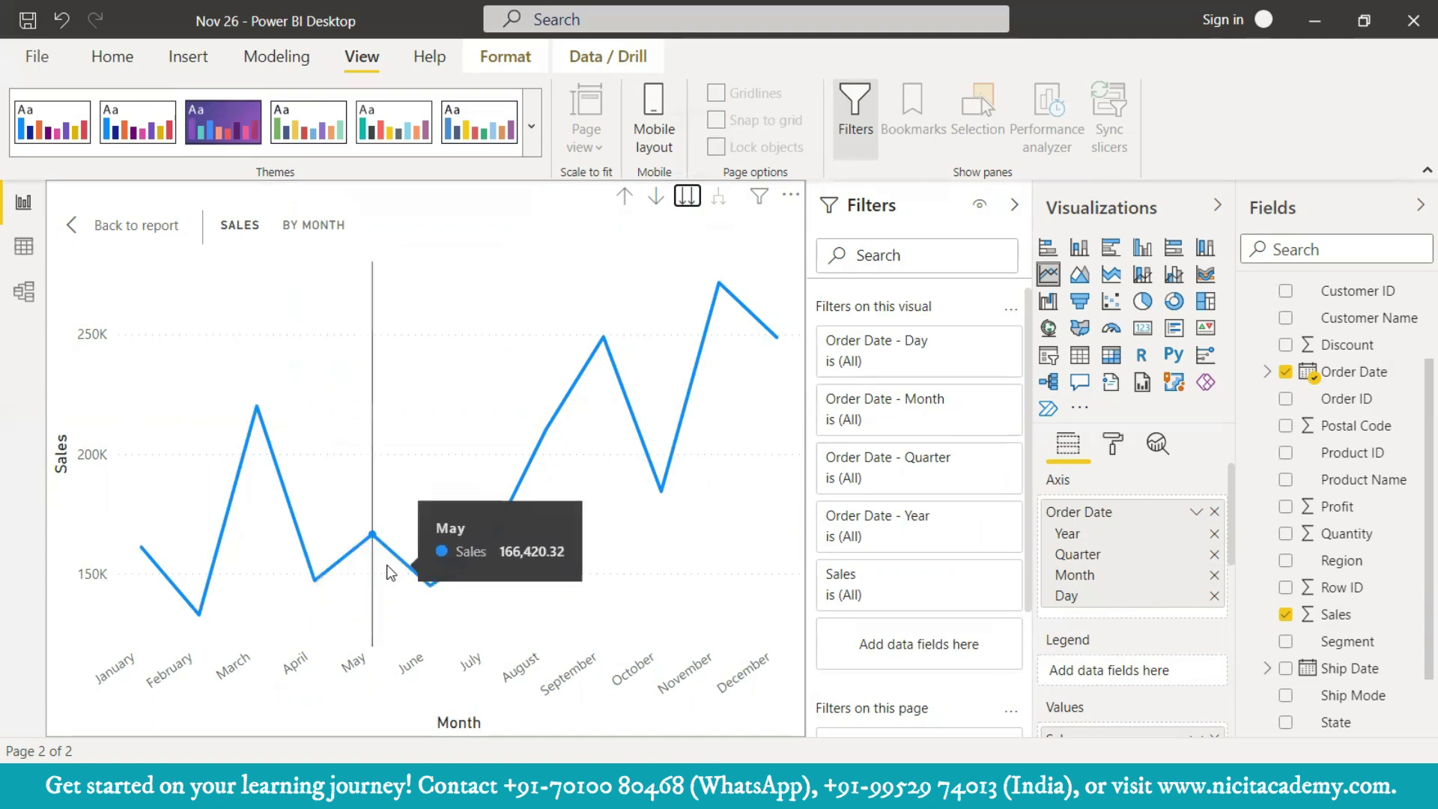
mouse_move(449, 616)
mouse_move(149, 600)
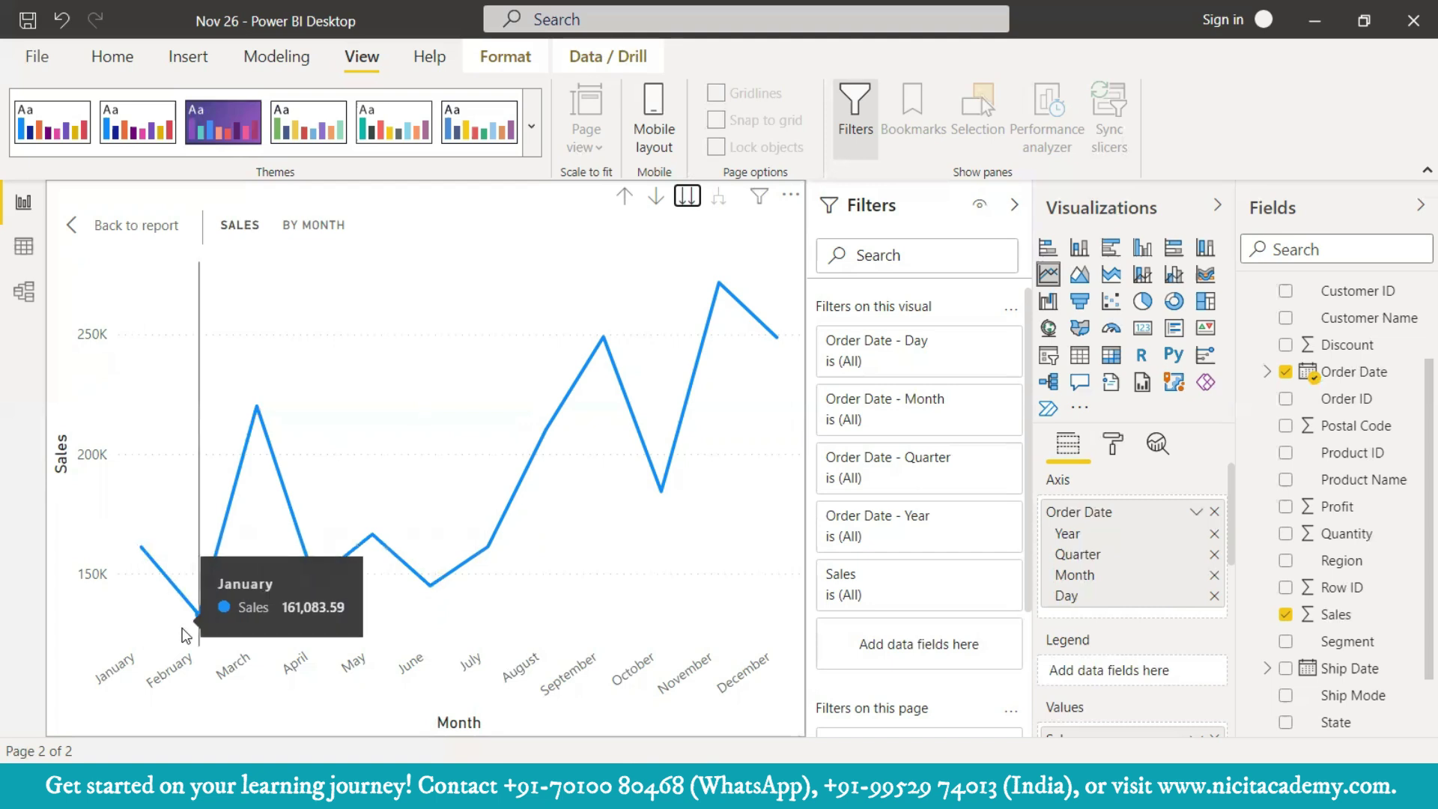
mouse_move(187, 636)
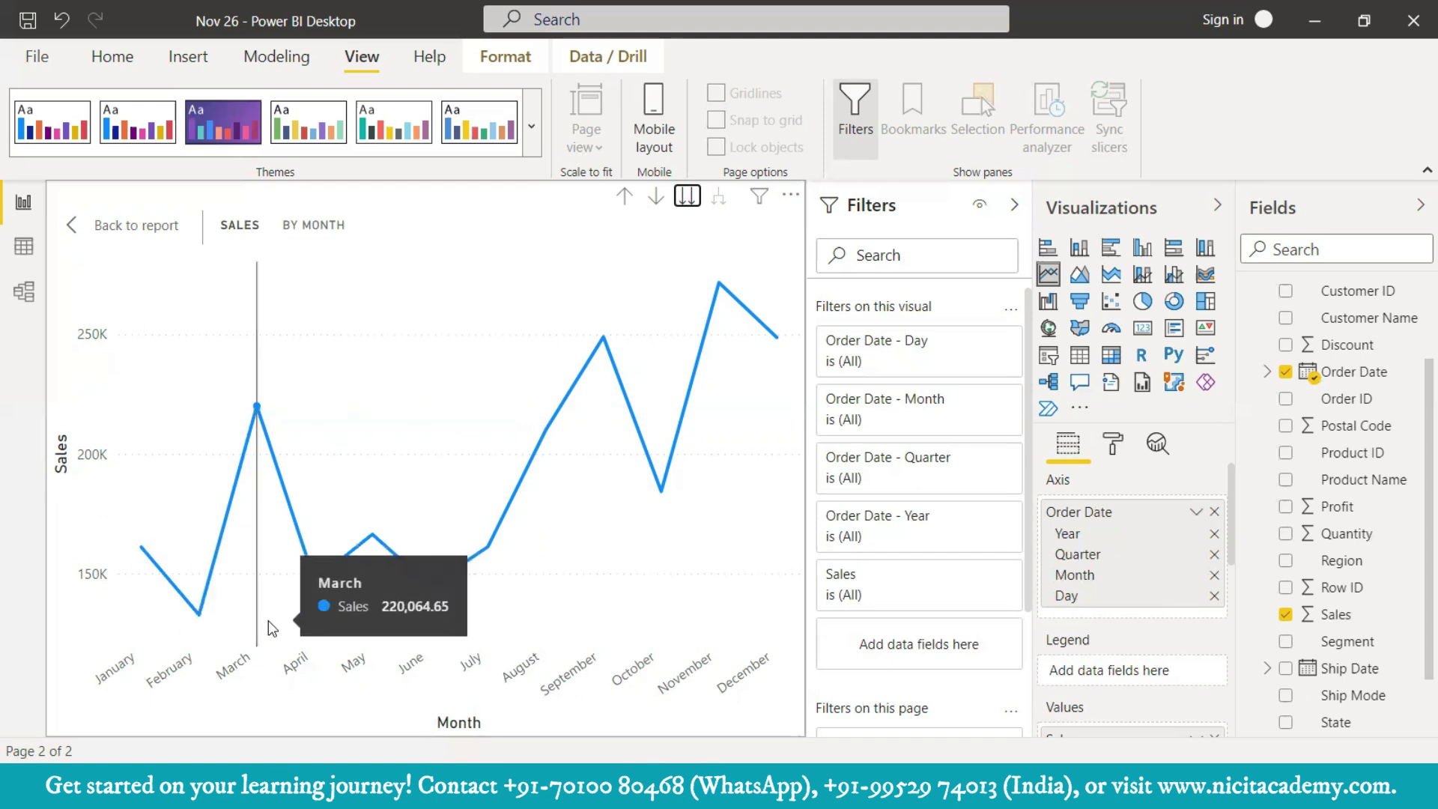
mouse_move(695, 335)
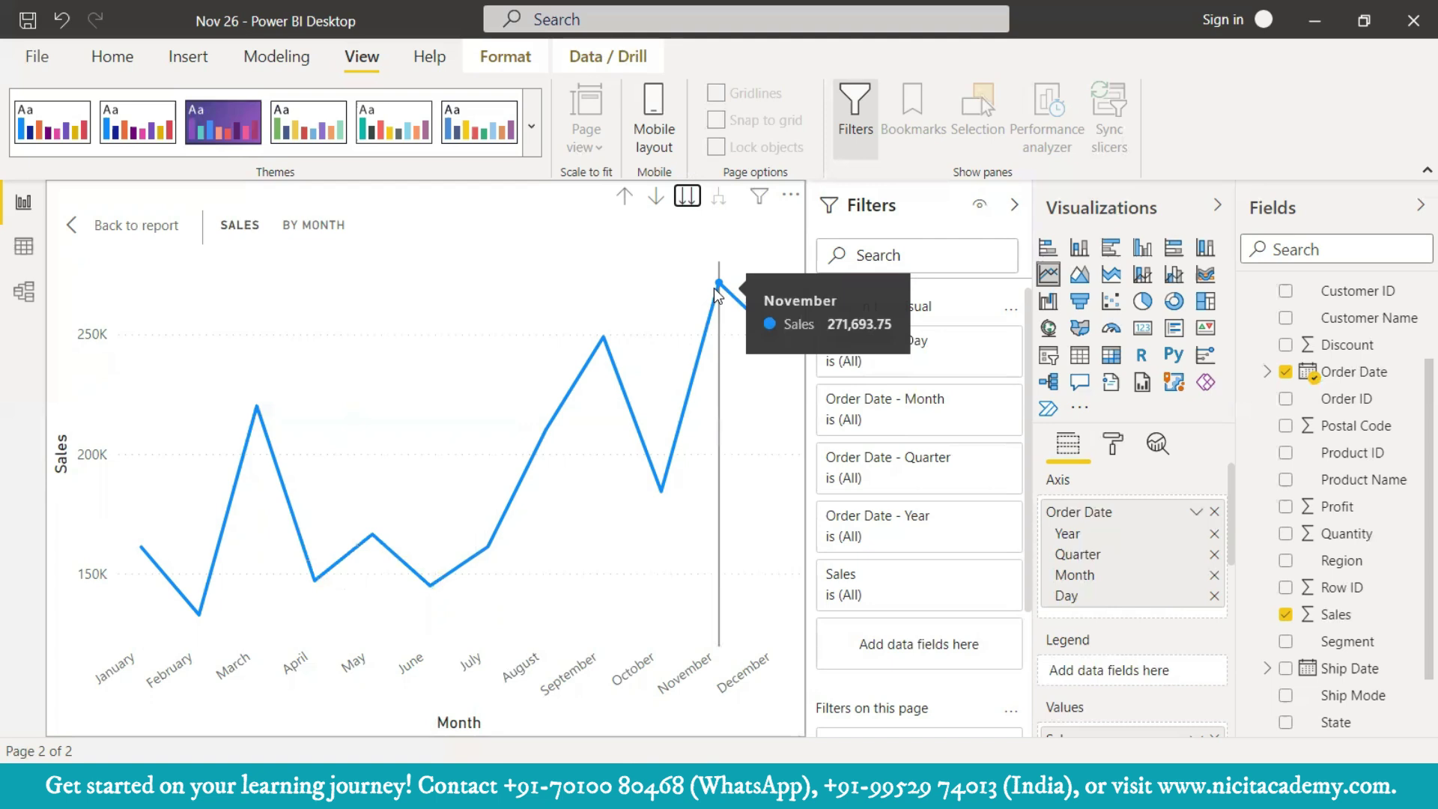
- Step the line chart between the day, month and quarter levels of Order Date, ending at the day level
left_click(685, 195)
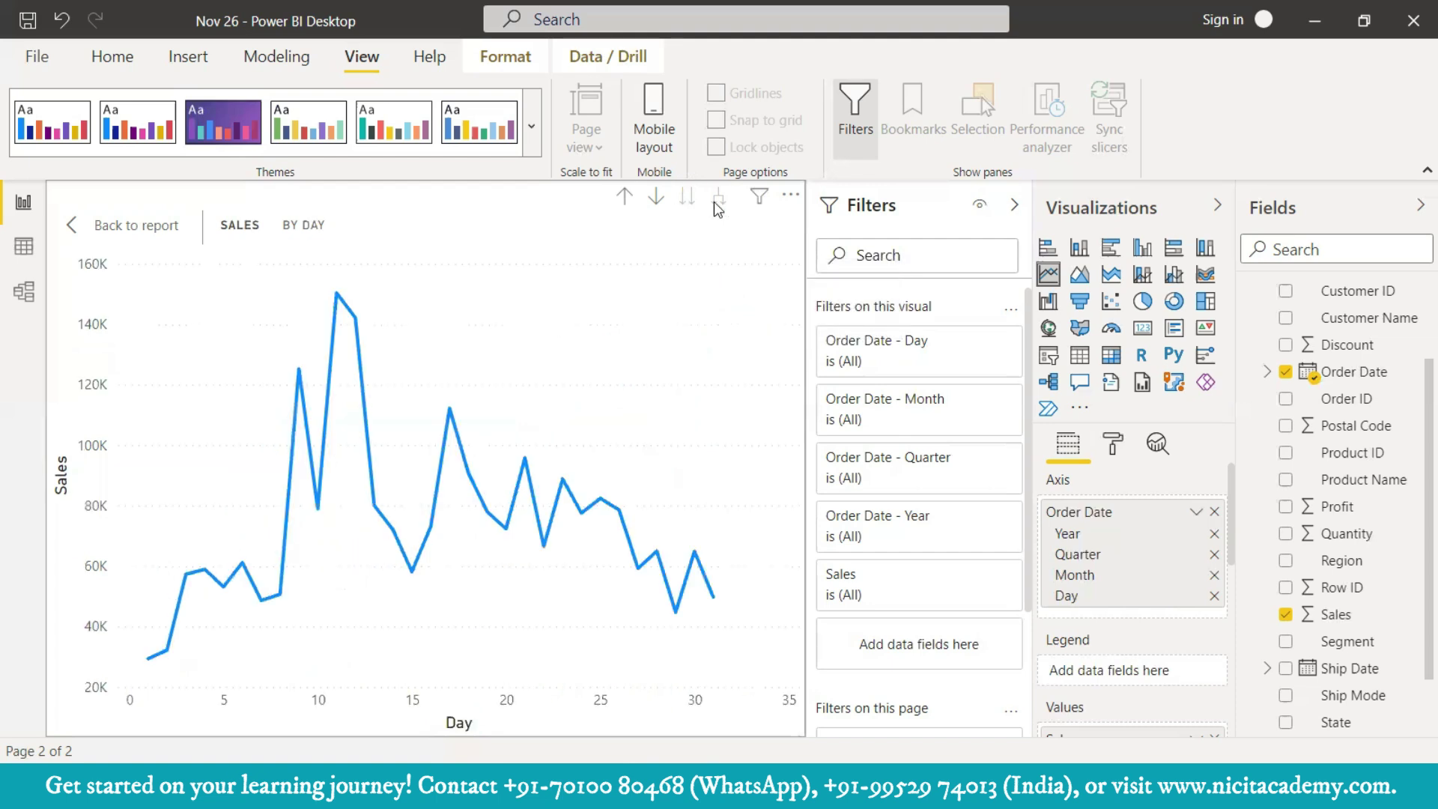
left_click(627, 198)
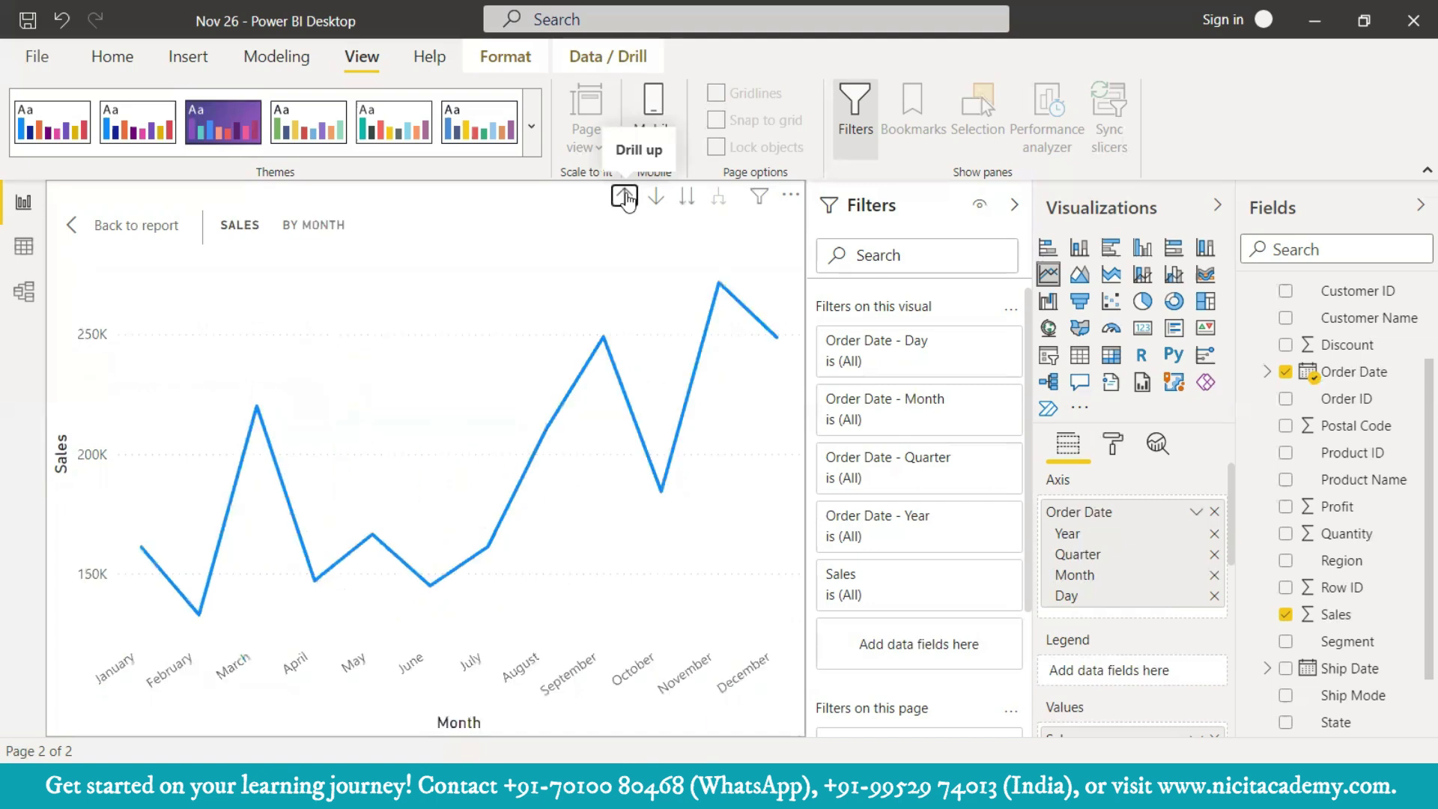
left_click(627, 197)
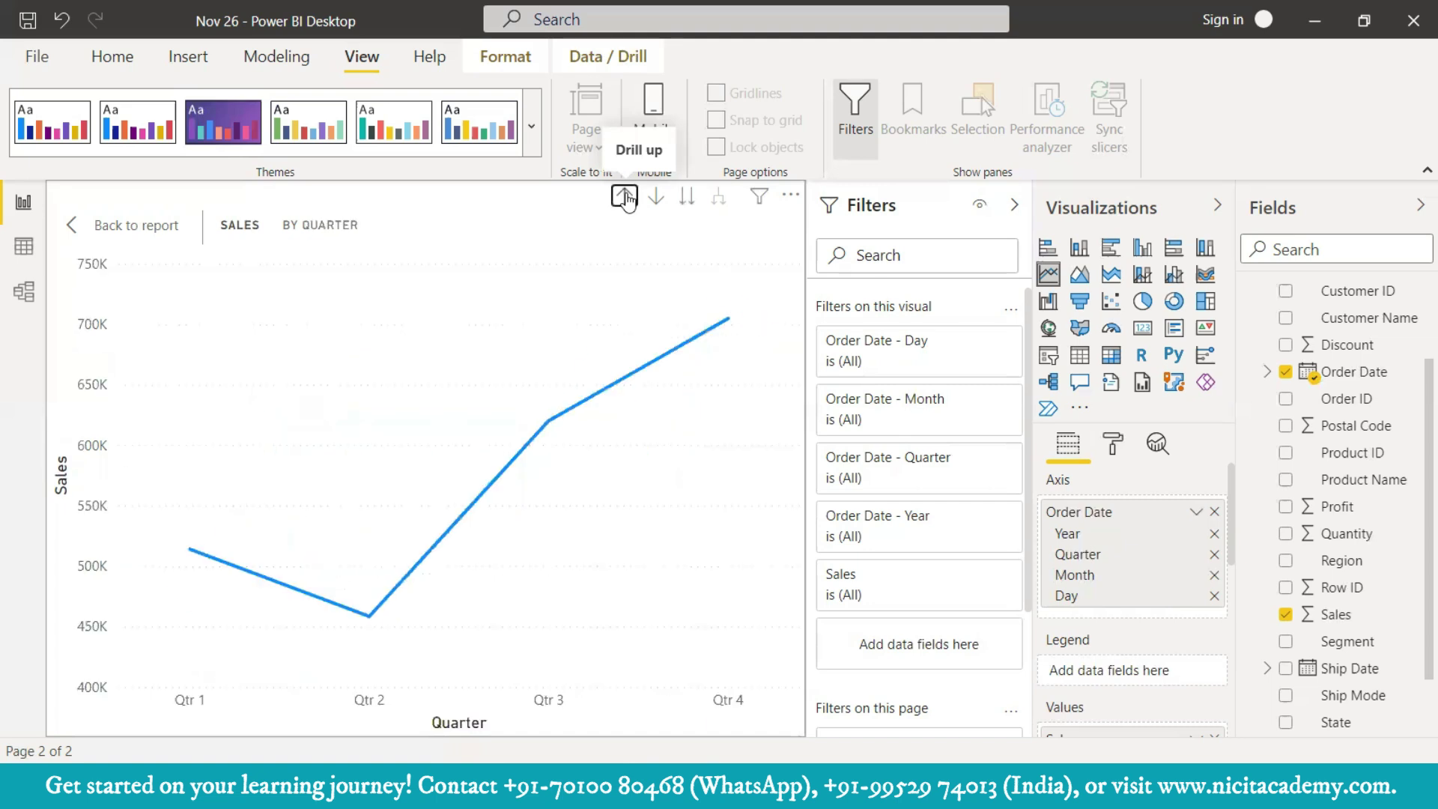
left_click(687, 198)
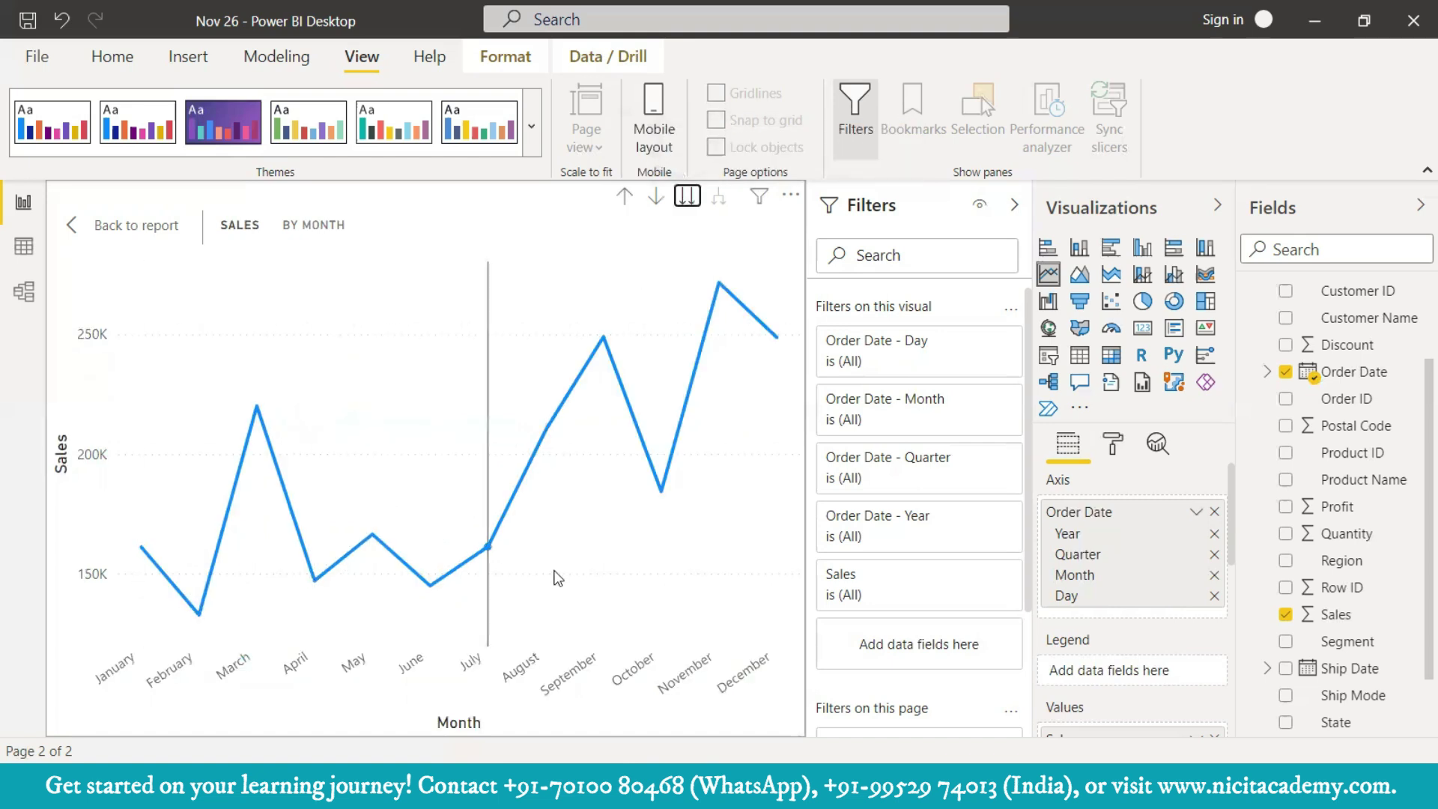
left_click(686, 196)
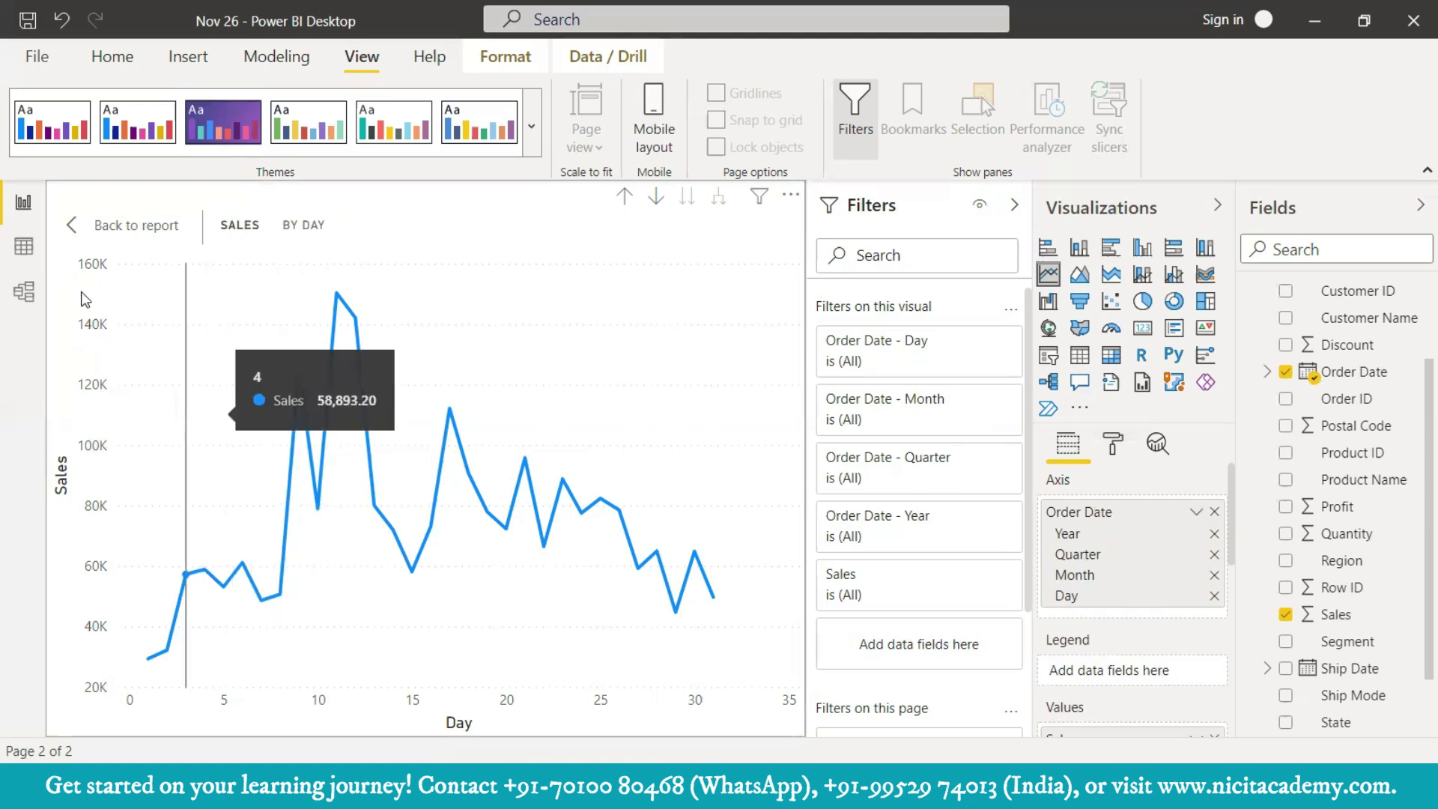
- Back on the report page, drill the line chart up to the month level and convert it to an area chart
left_click(75, 226)
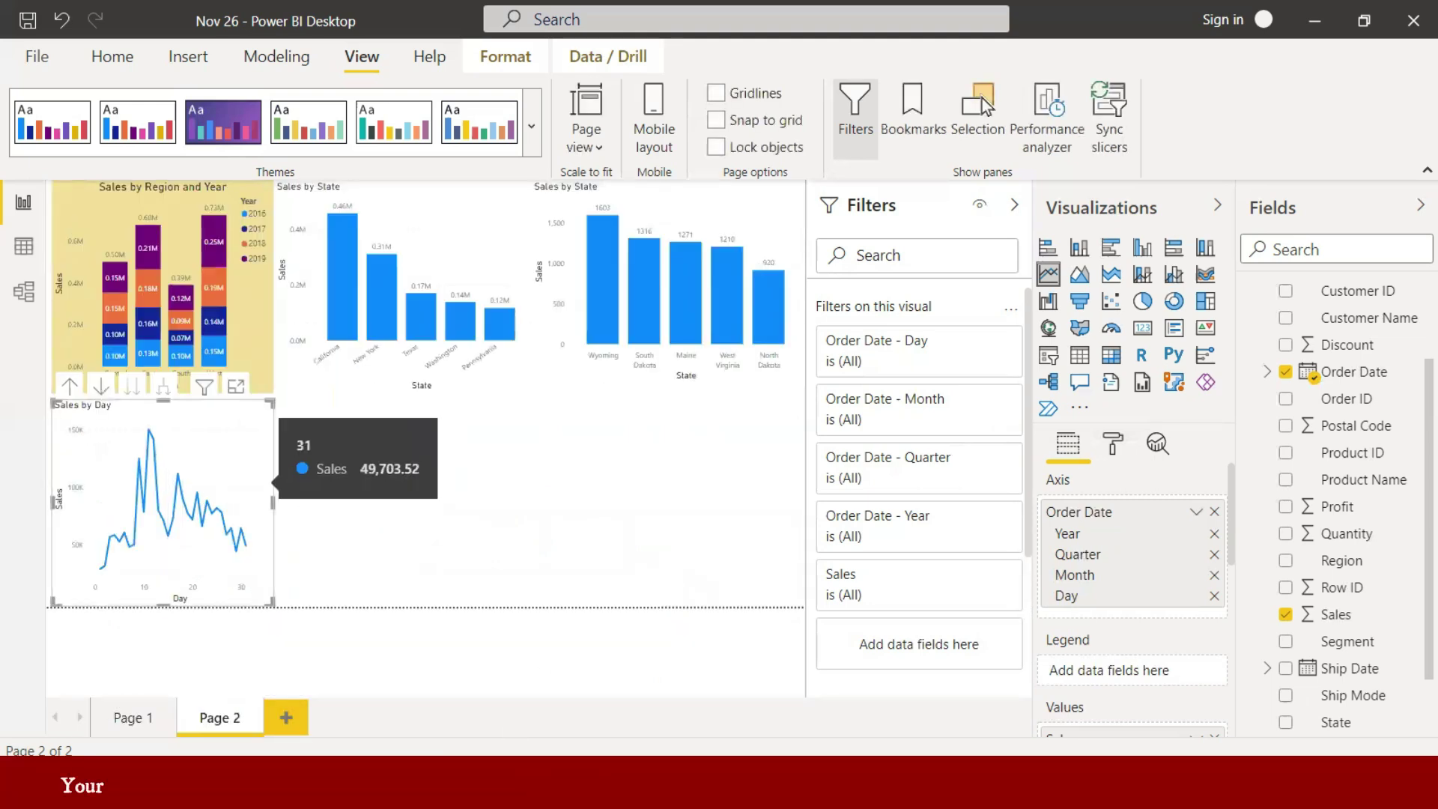
left_click(71, 388)
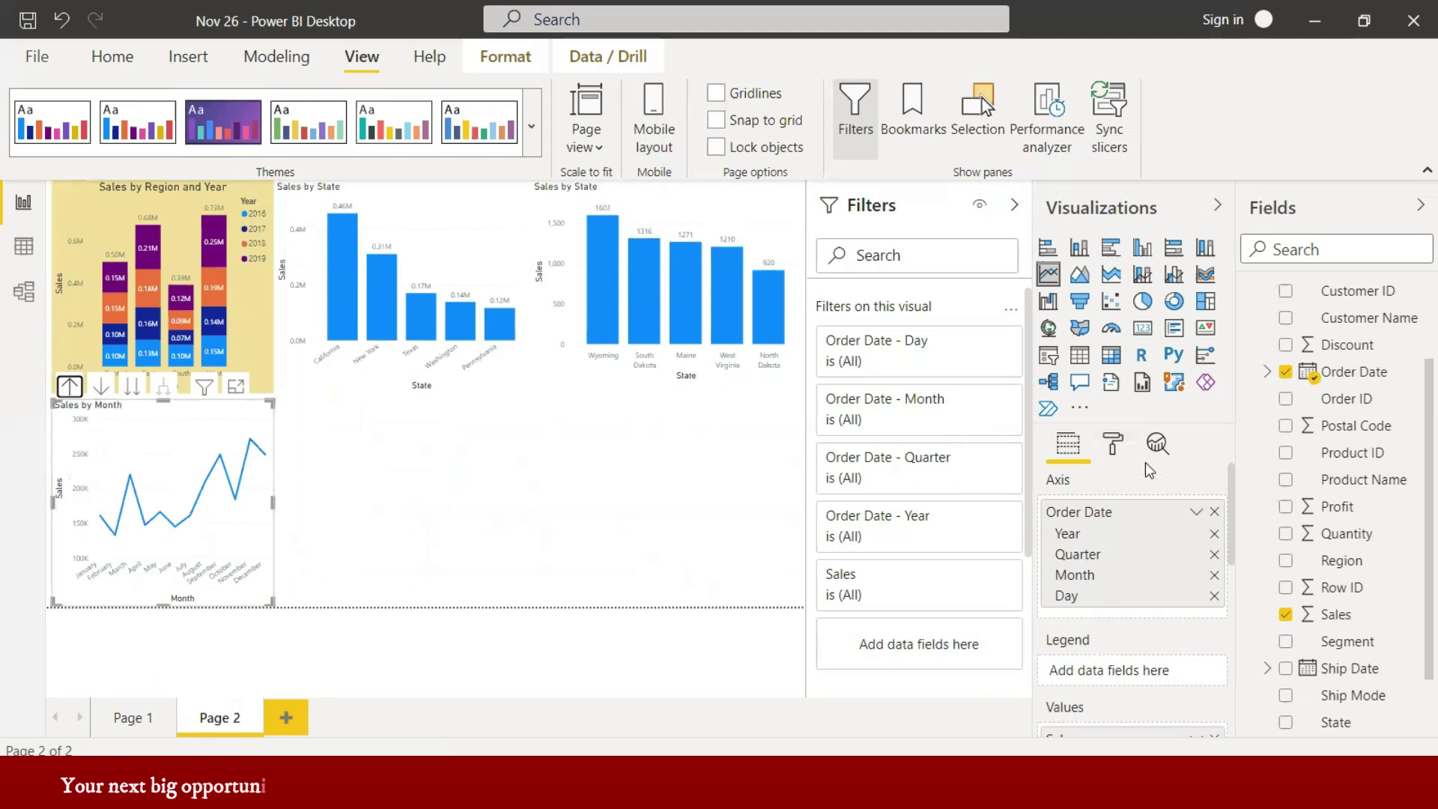
left_click(1084, 282)
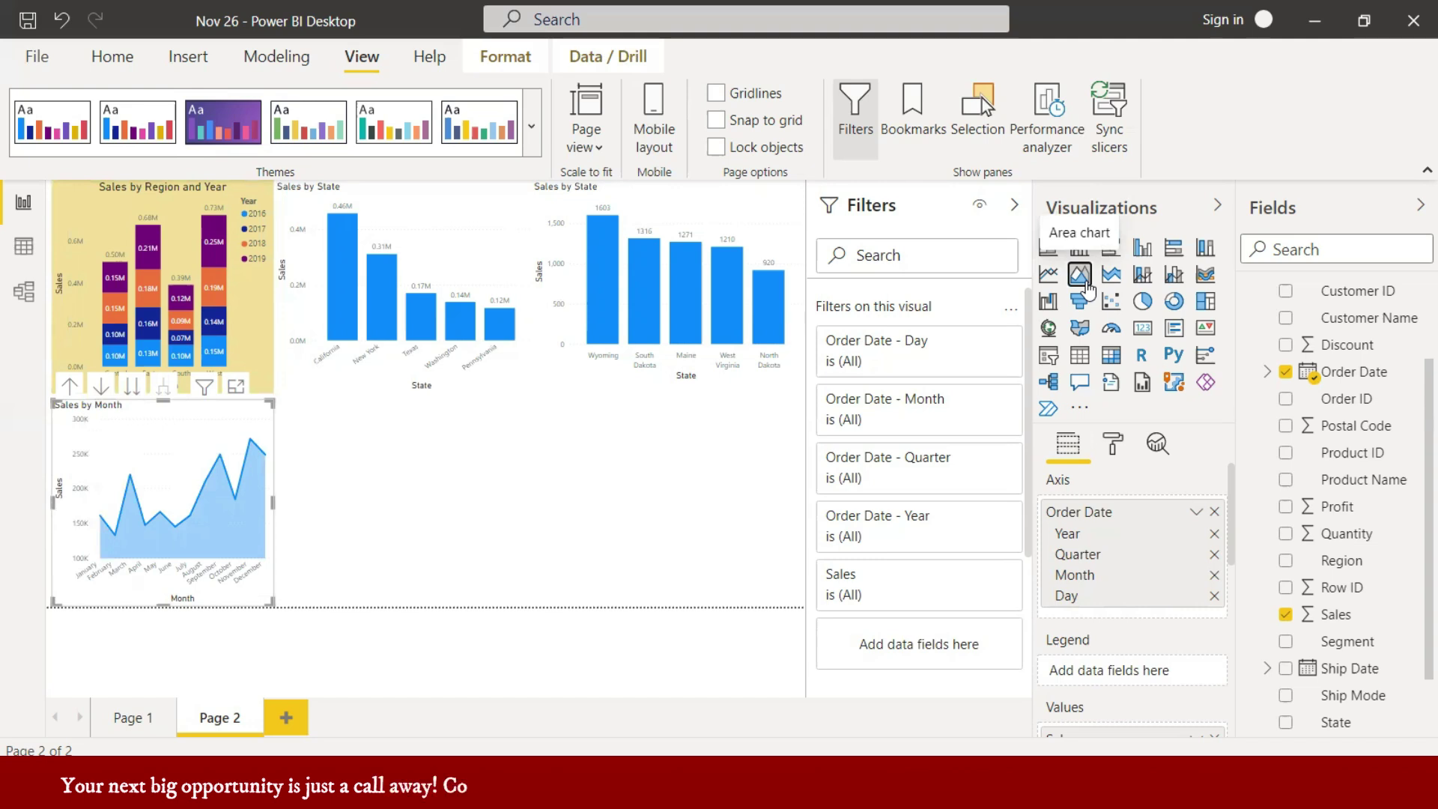
- Add a line chart beside the area chart with Region on the axis and Sales as the values, and inspect its points
left_click(300, 468)
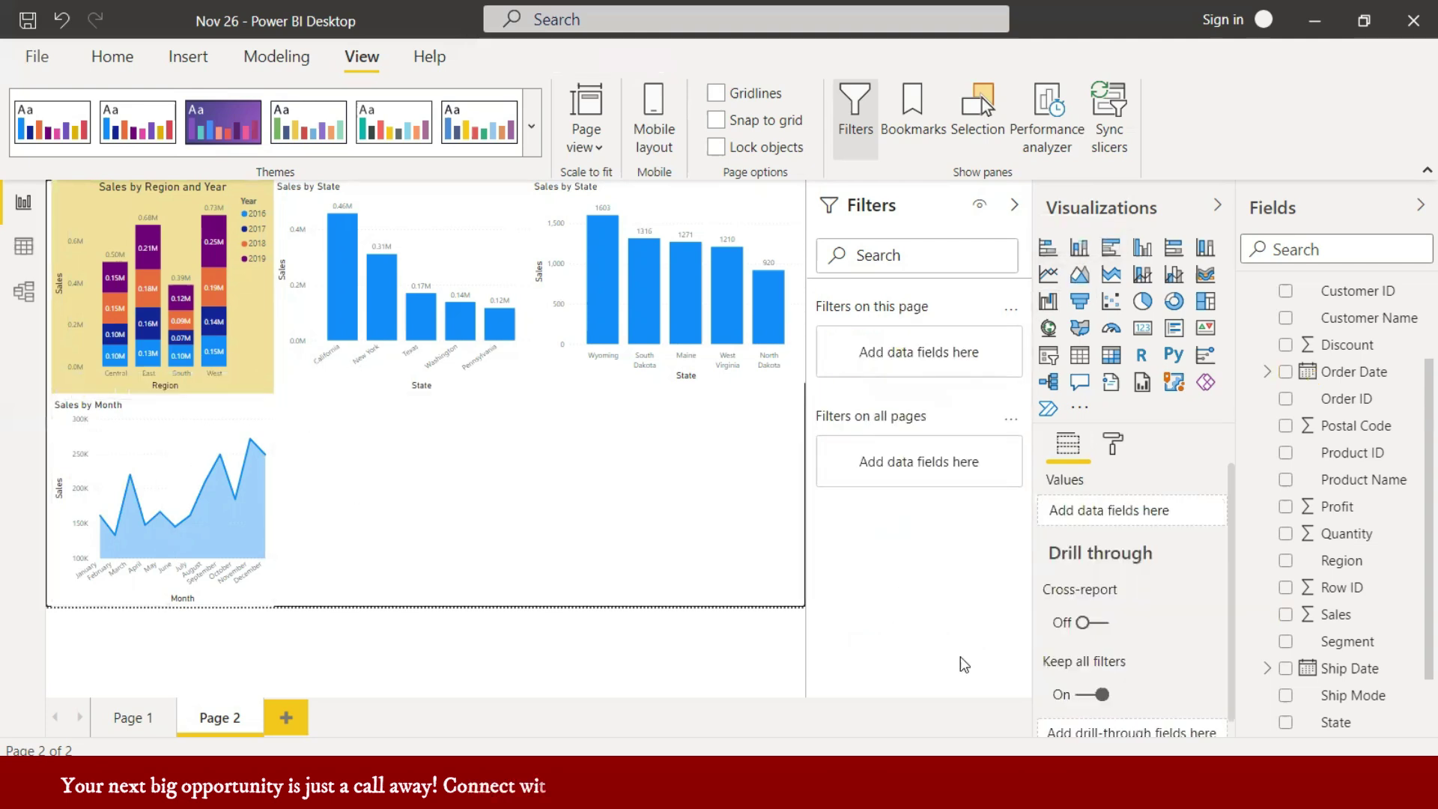
scroll(1315, 642, "up", 3)
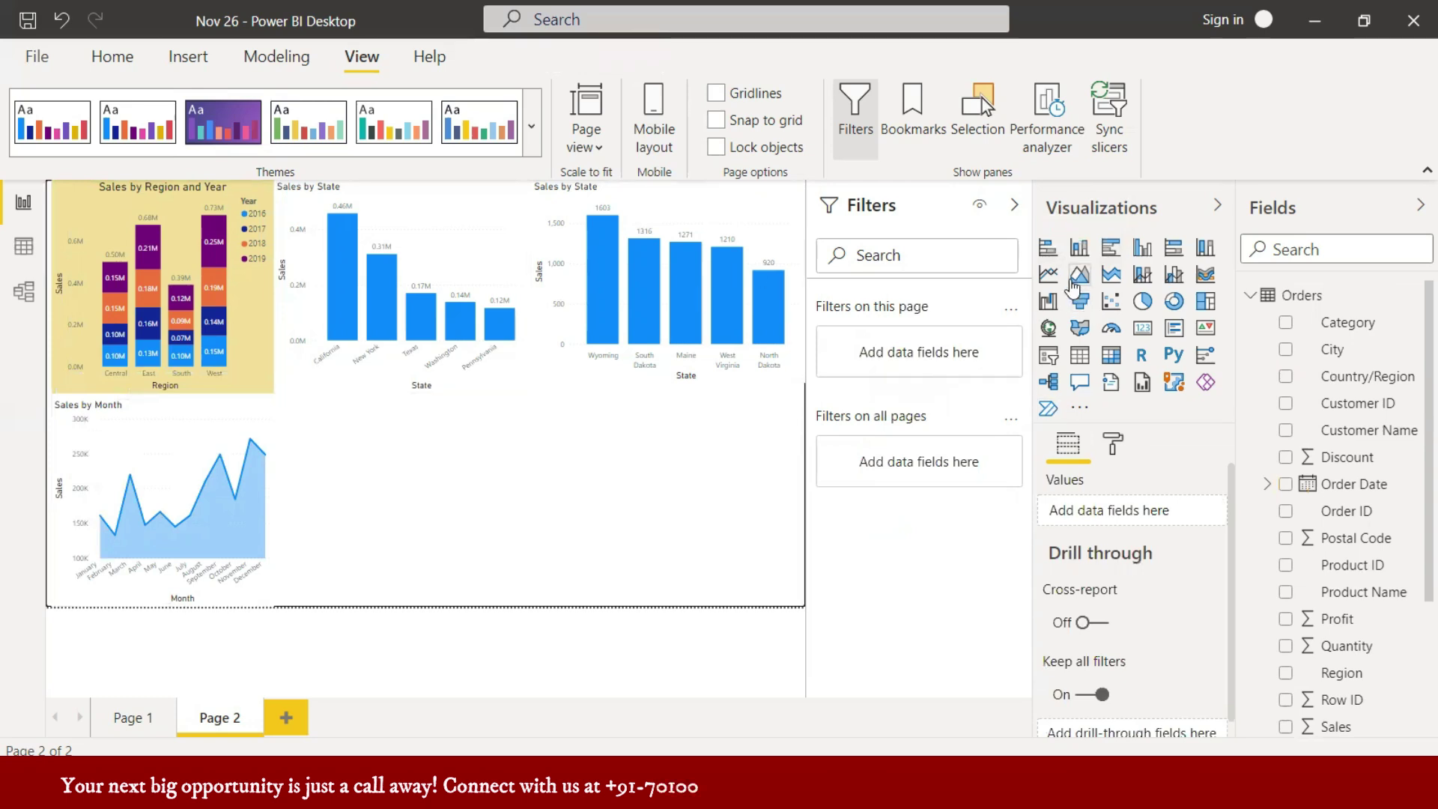
left_click(1048, 274)
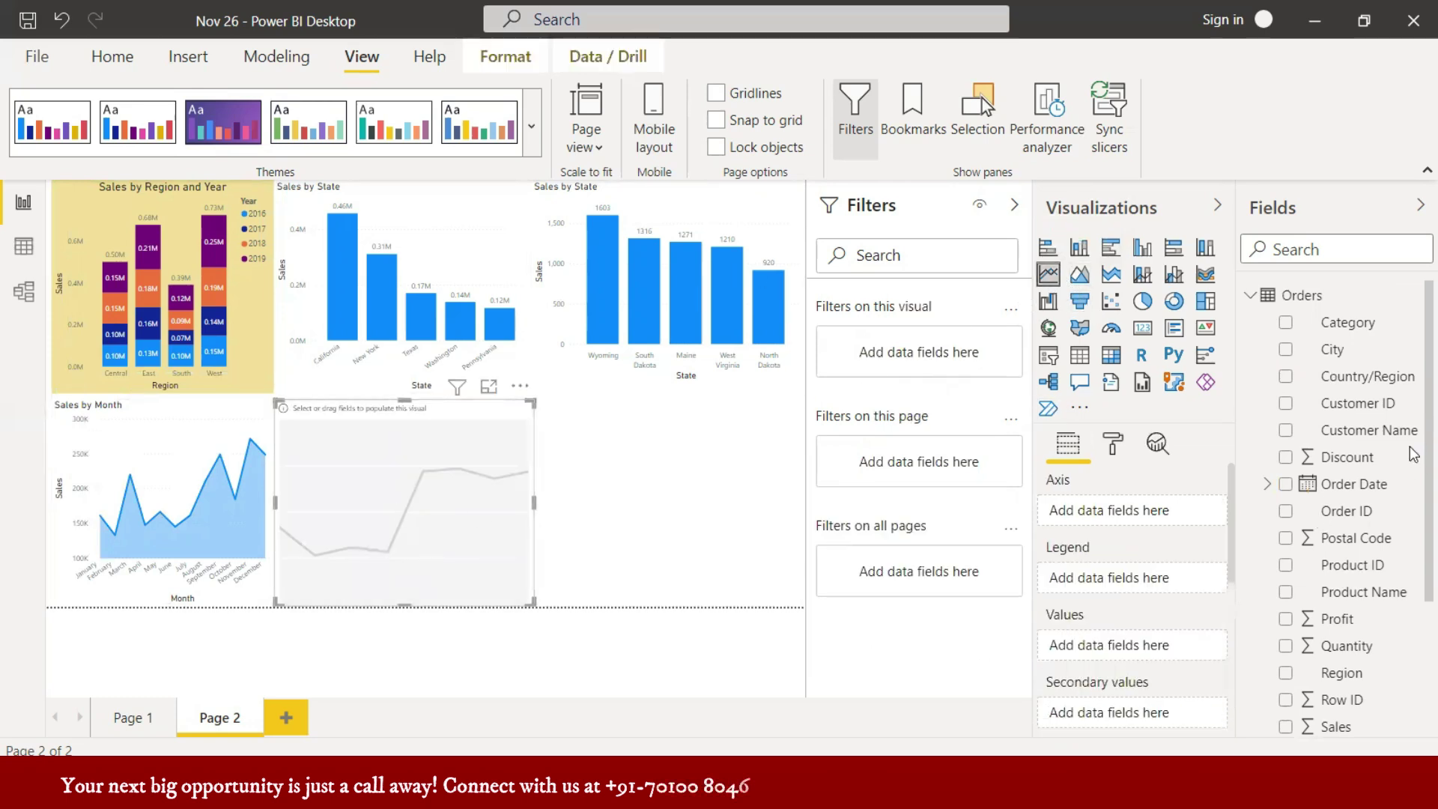
scroll(1367, 569, "down", 3)
left_click(1285, 562)
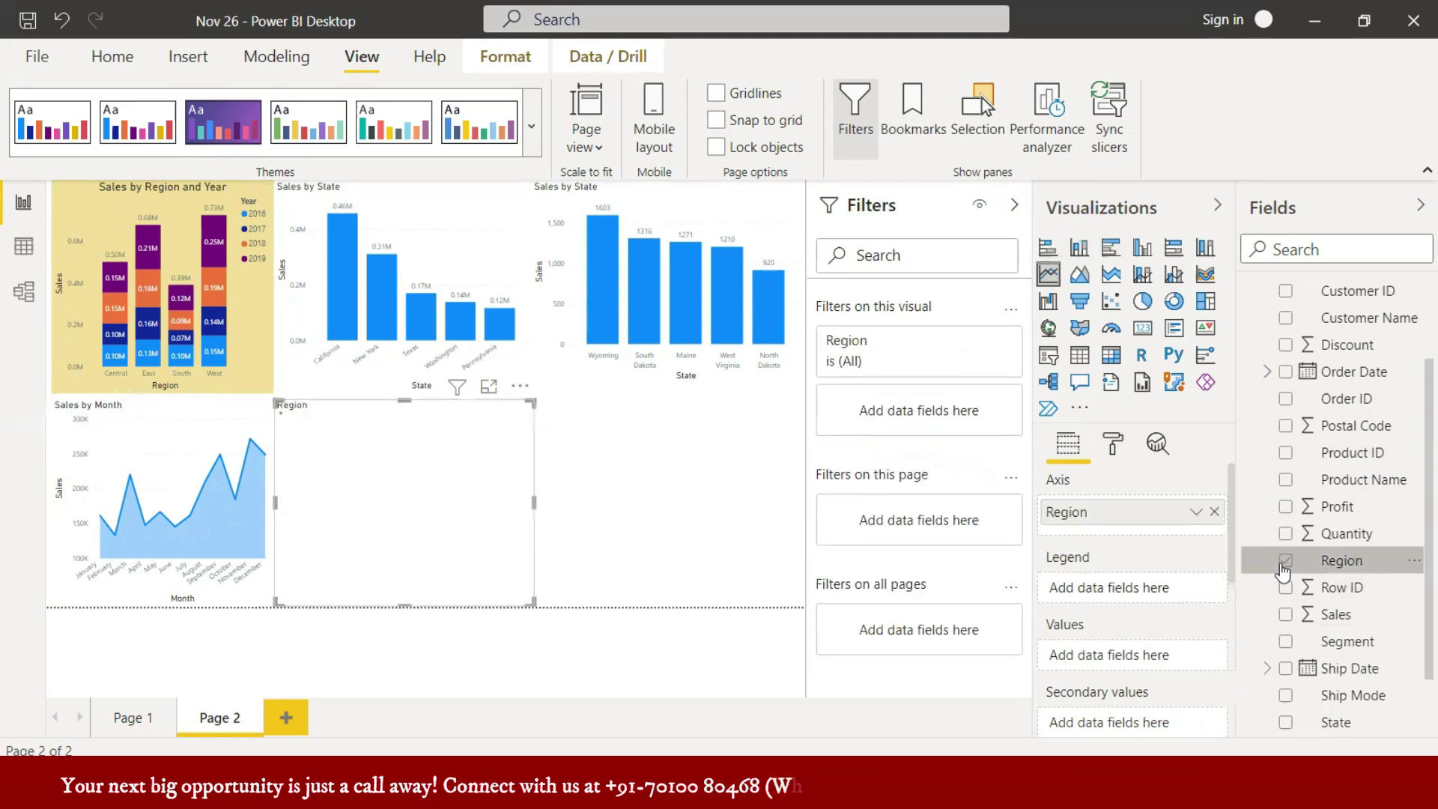
left_click(1285, 614)
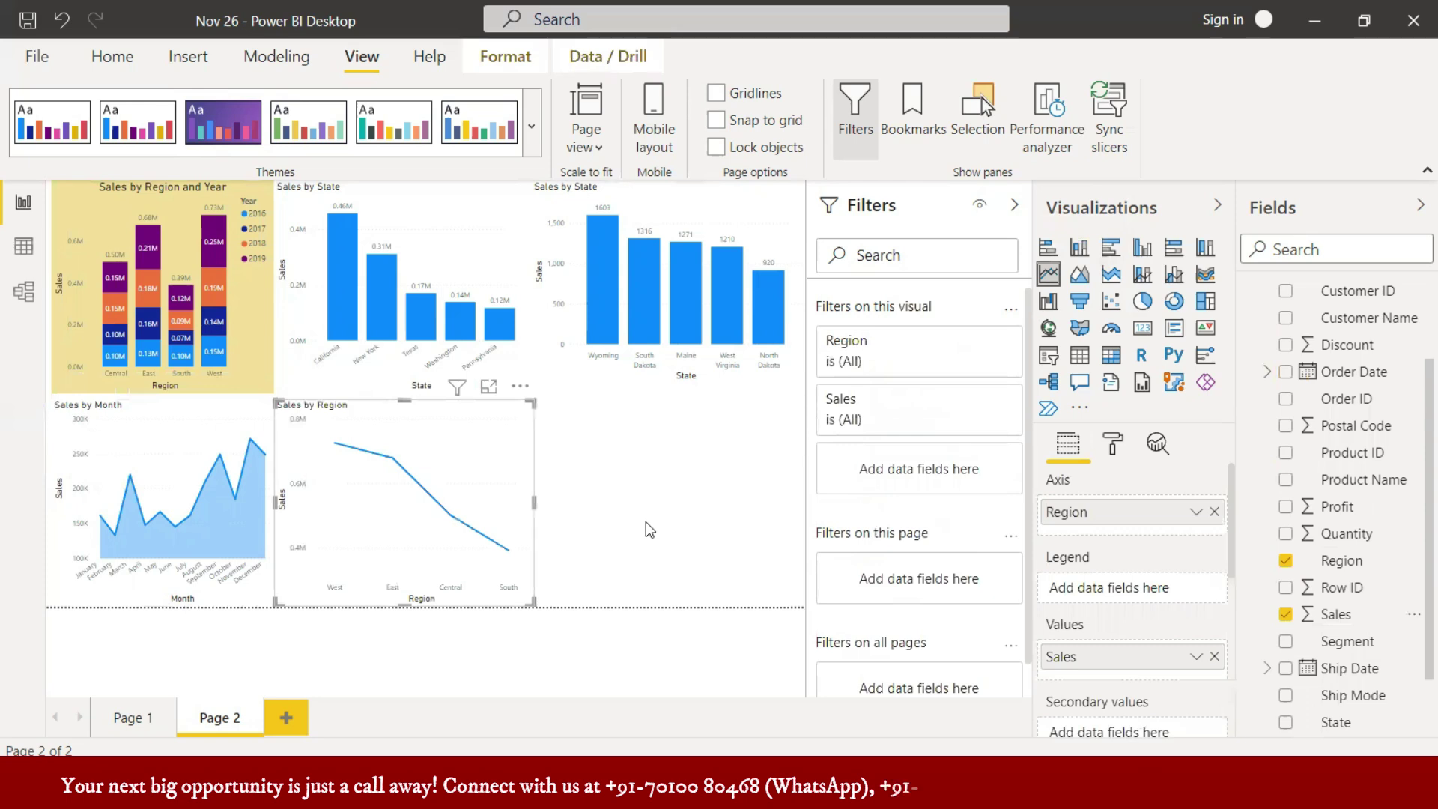
mouse_move(386, 540)
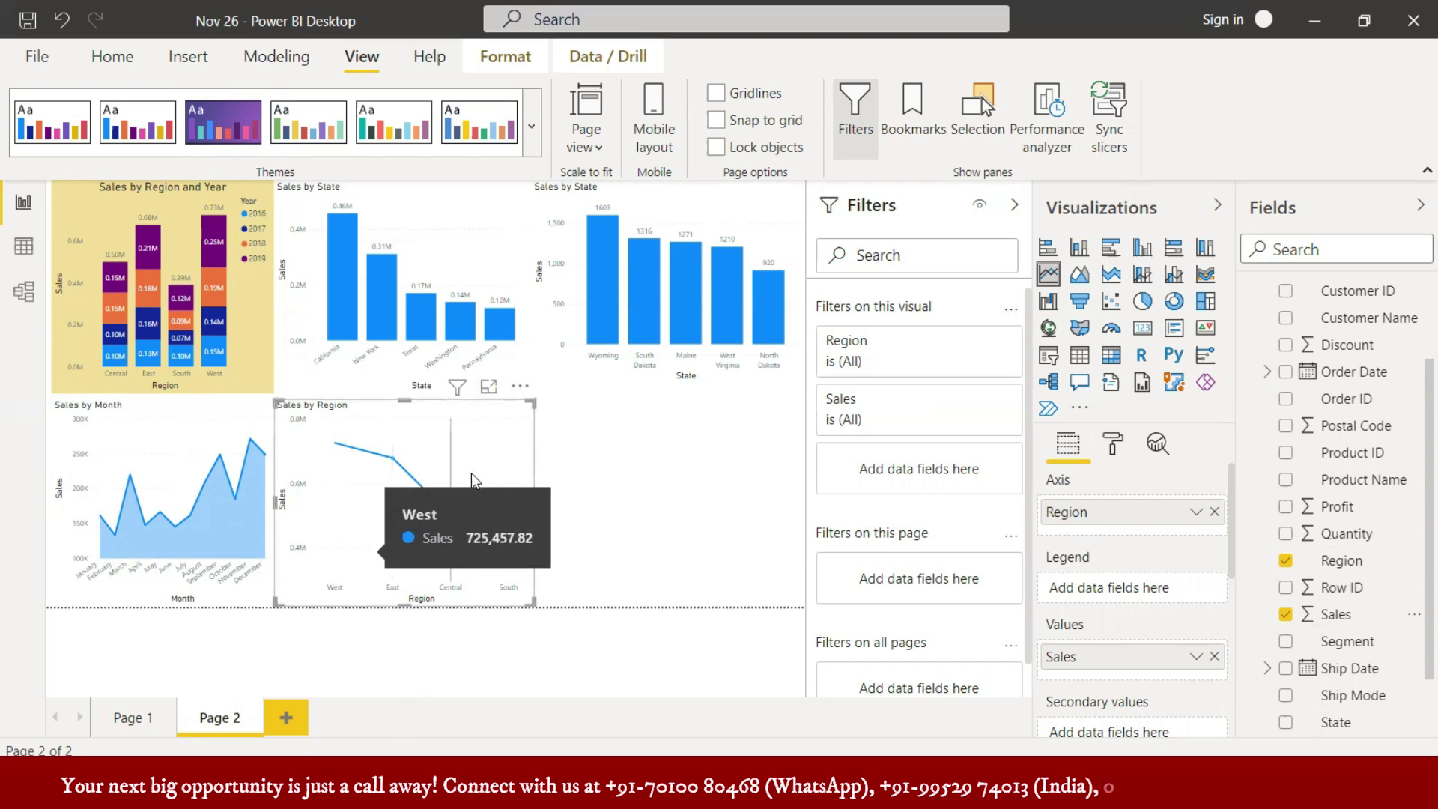
mouse_move(472, 480)
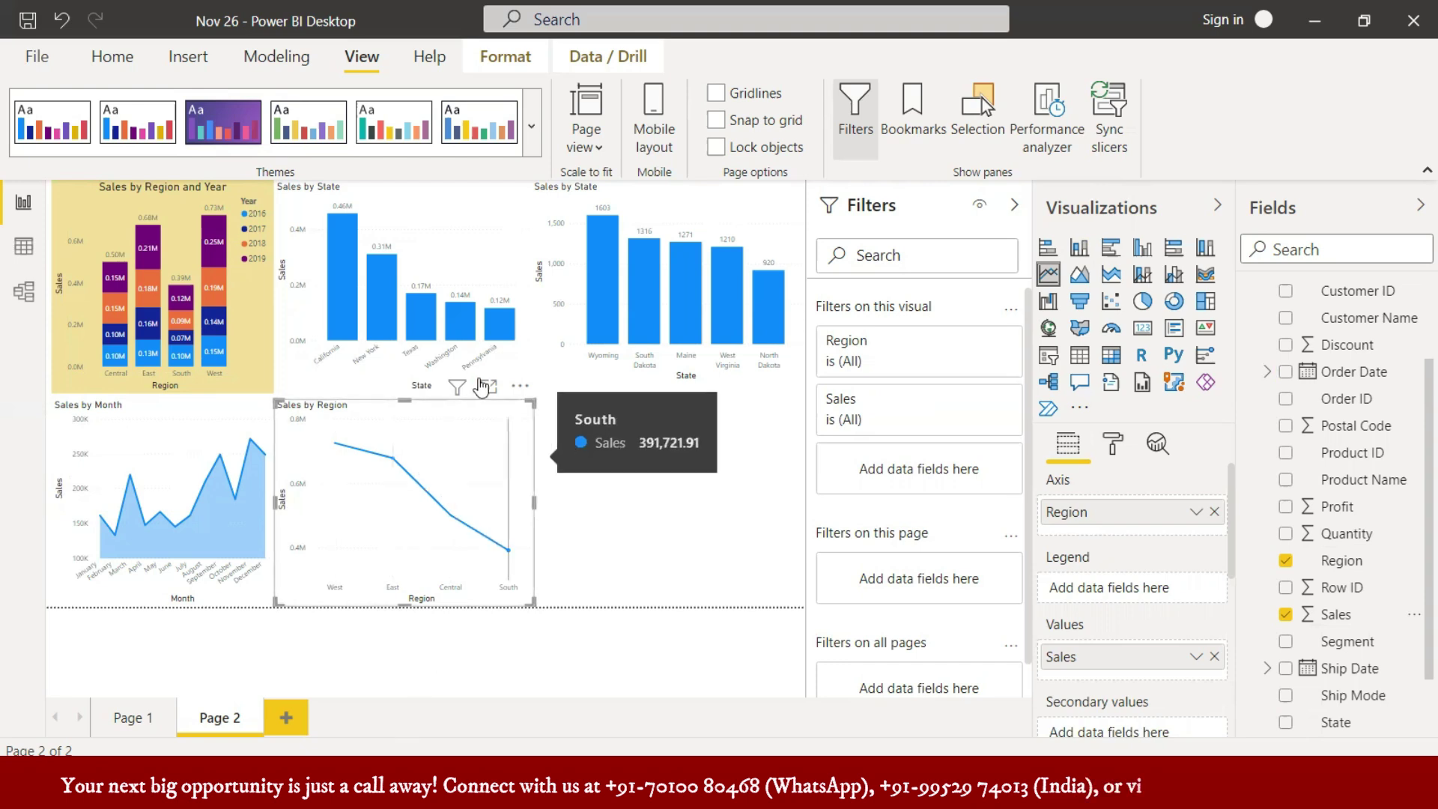
mouse_move(332, 435)
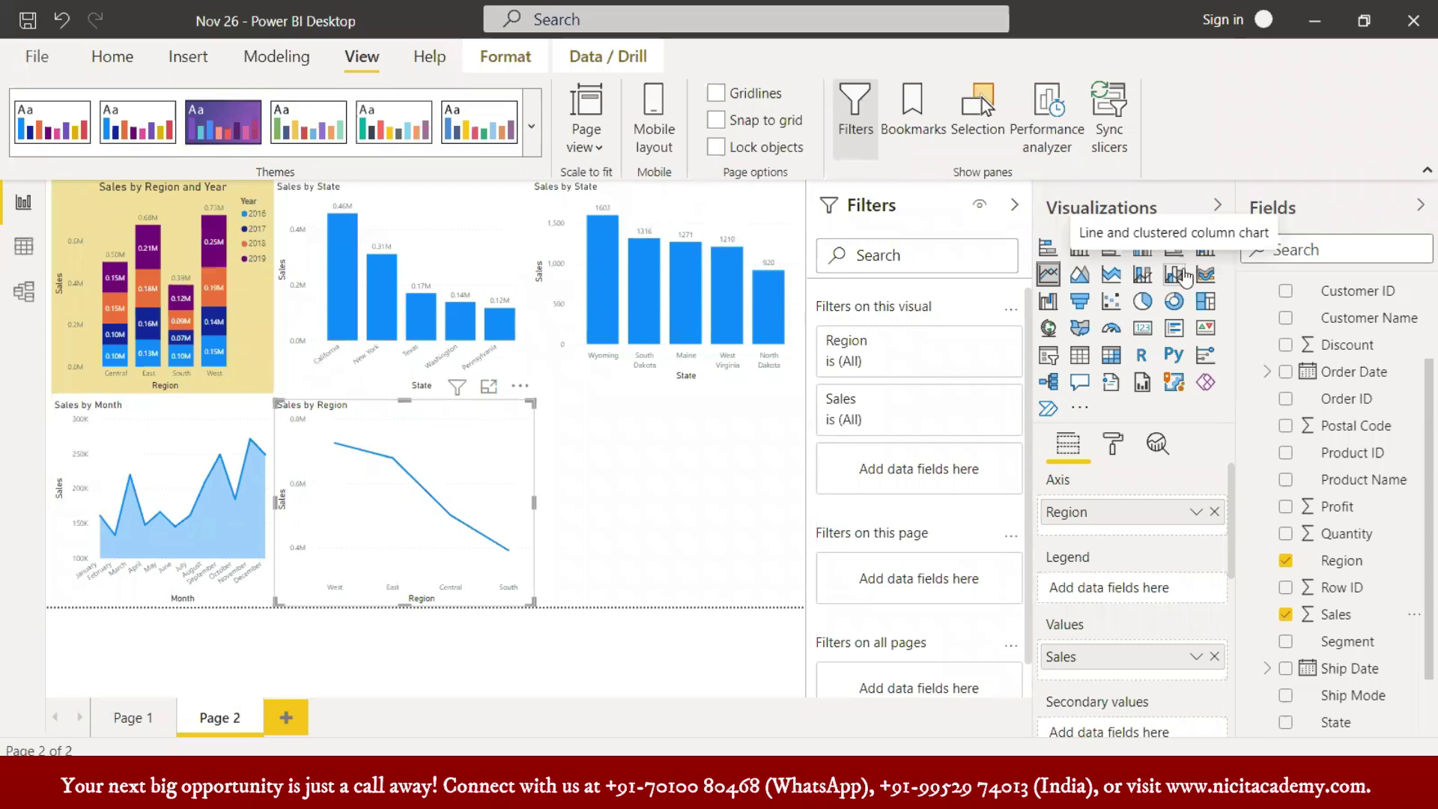
- Add a line and clustered column chart beside the Region line chart, with Region as the shared axis and Sales as the column values
left_click(703, 504)
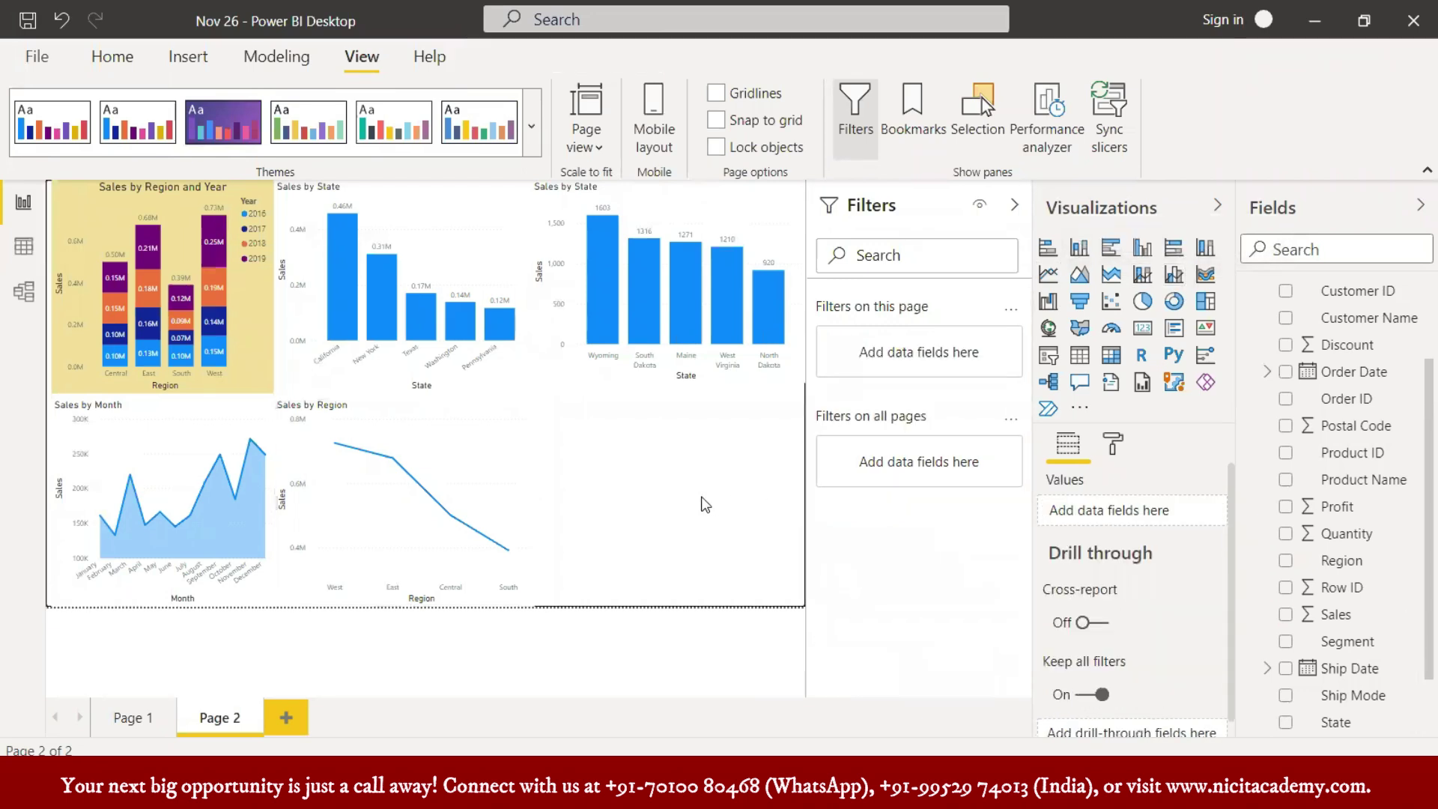
left_click(1174, 274)
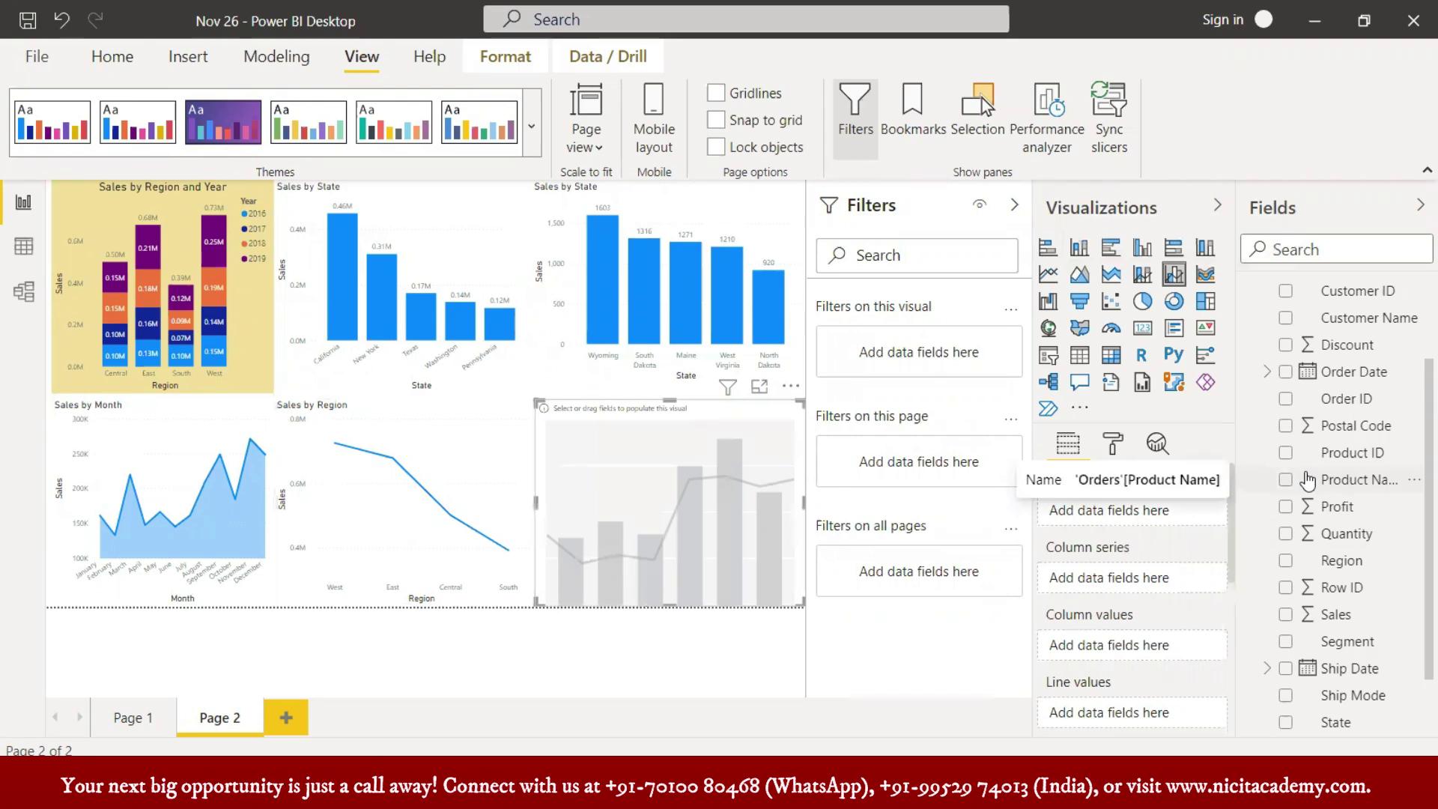
left_click(1286, 562)
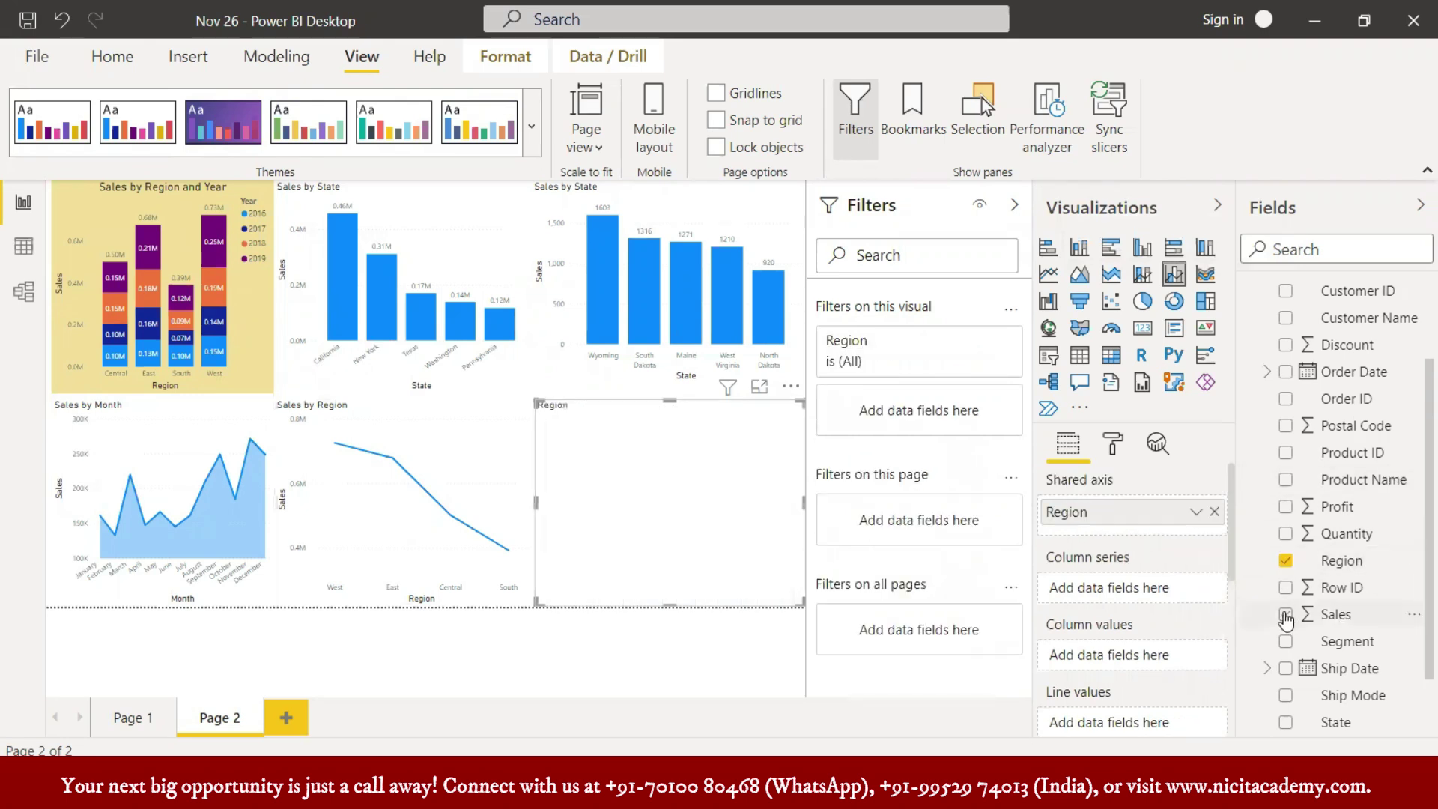
left_click(1287, 616)
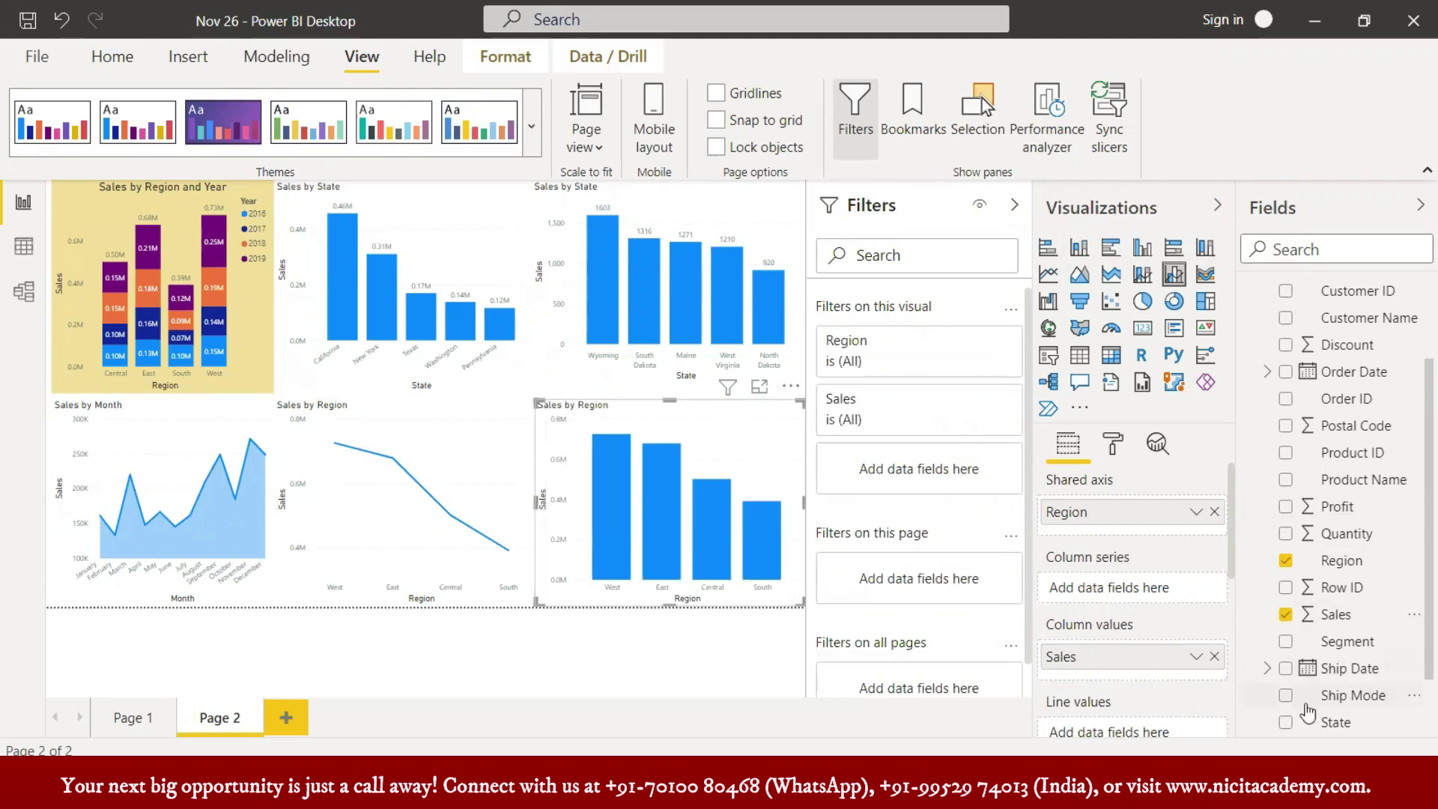
- Add Profit to the line and clustered column chart and place it in the line values
left_click(1287, 508)
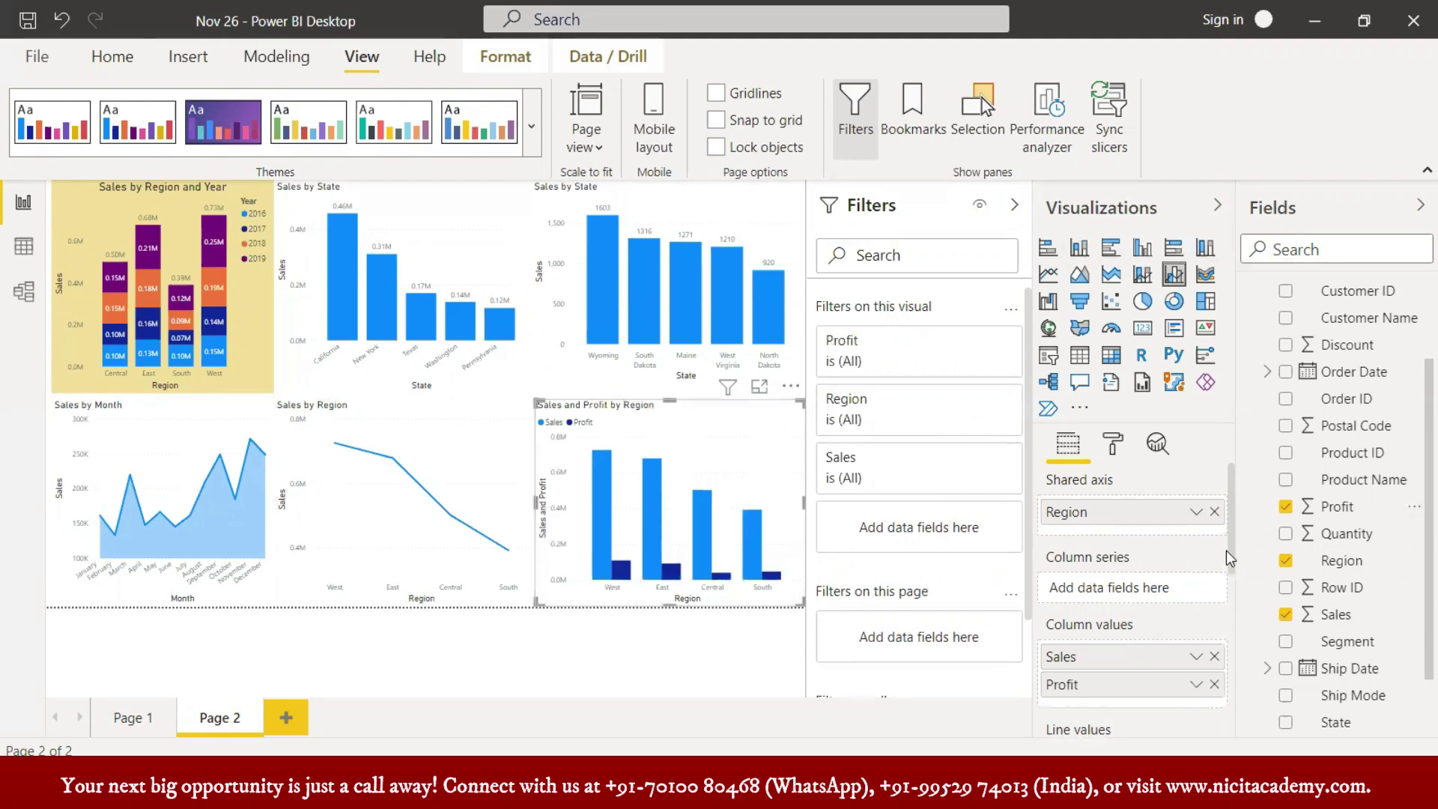
left_click_drag(1231, 550, 1235, 611)
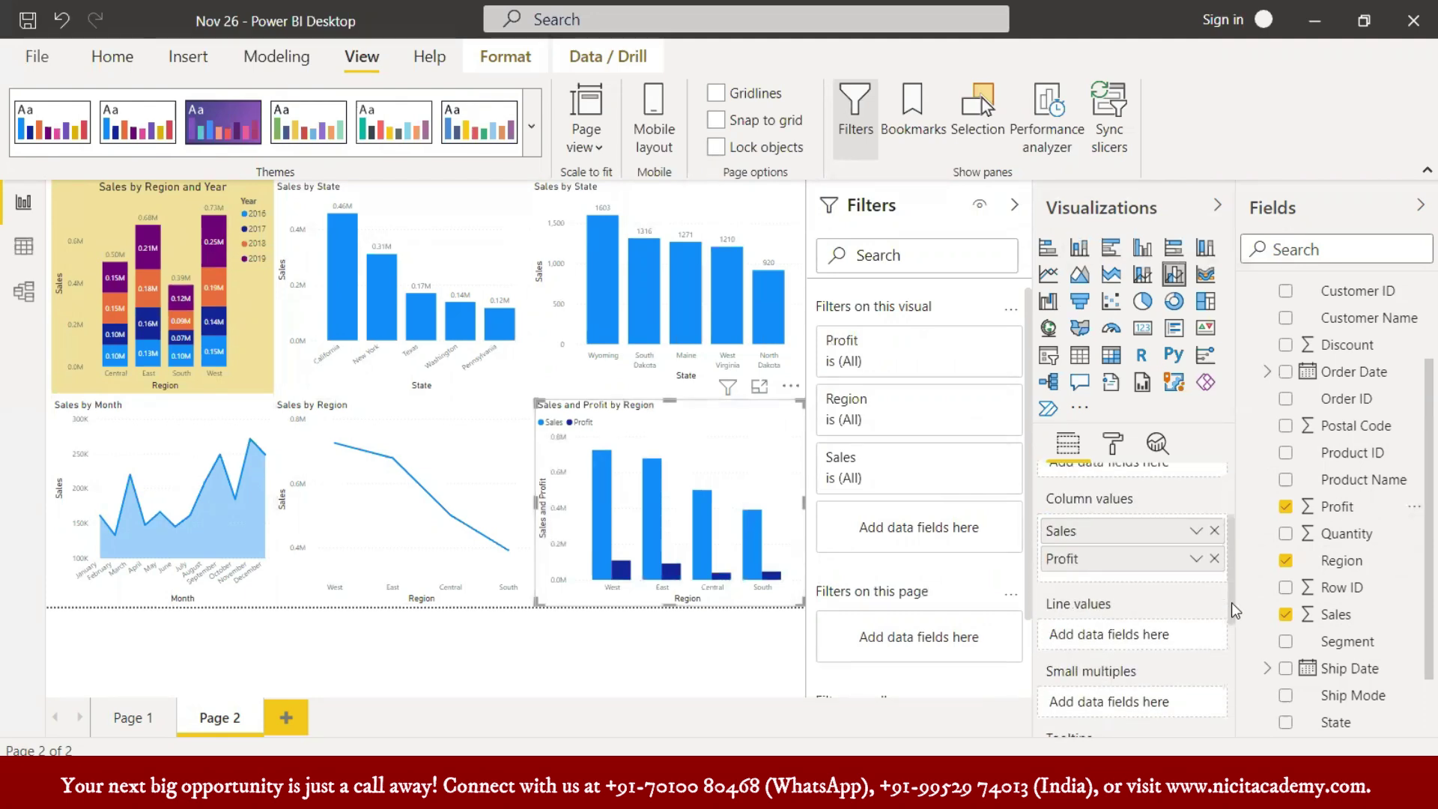
left_click_drag(1094, 561, 1092, 642)
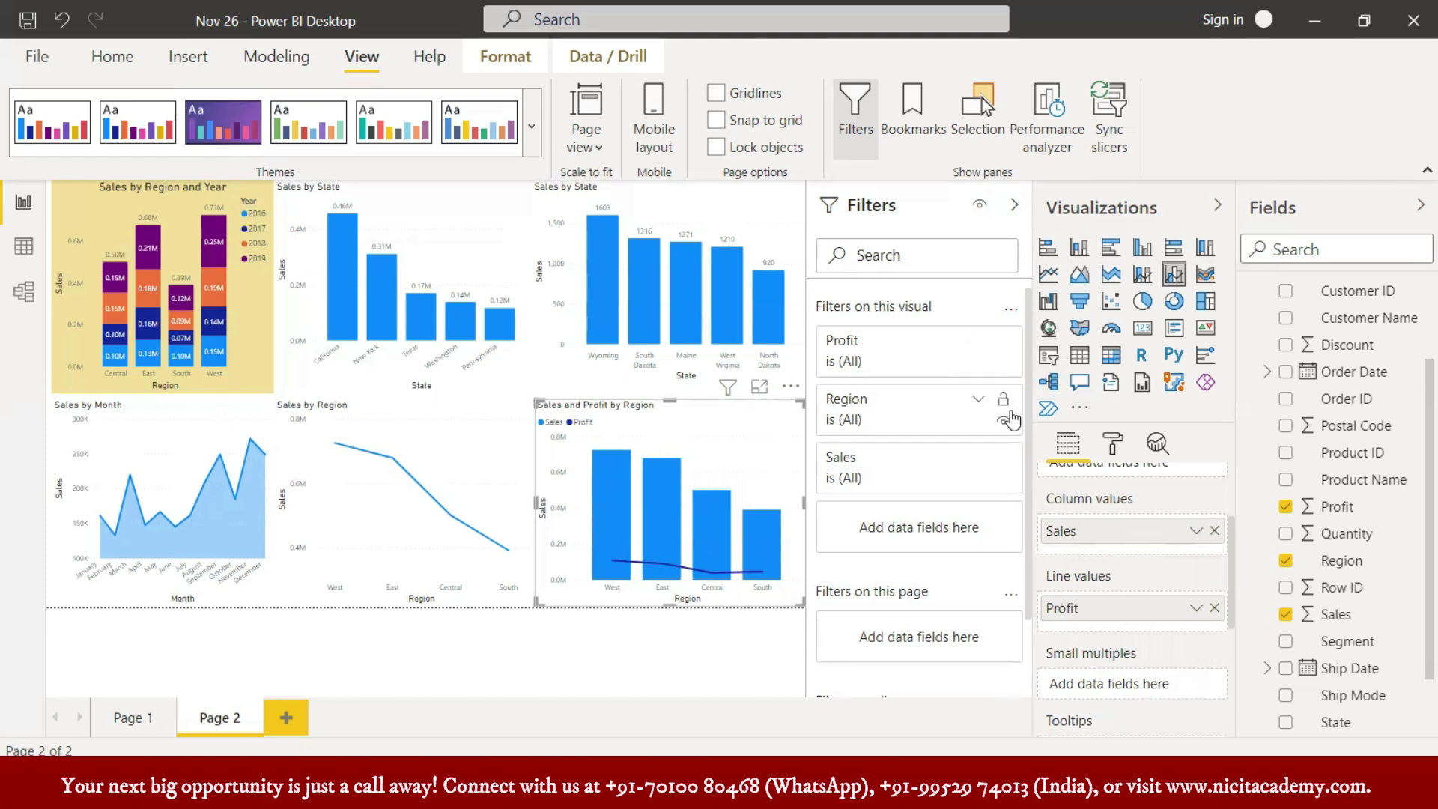
- Add Order Date below Region on the Region line chart's axis, and view the year level before drilling back up to Region
left_click(475, 457)
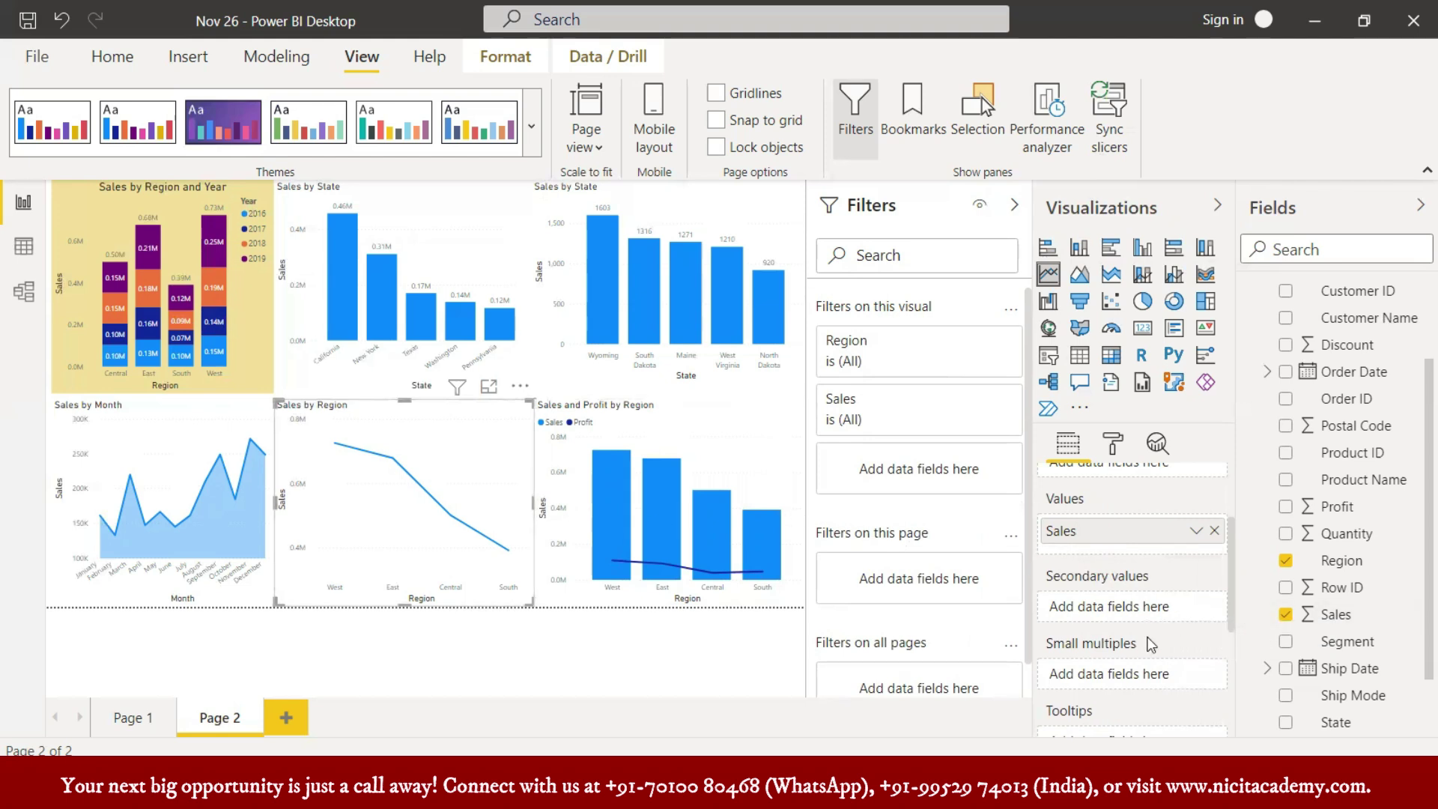
scroll(1151, 644, "up", 3)
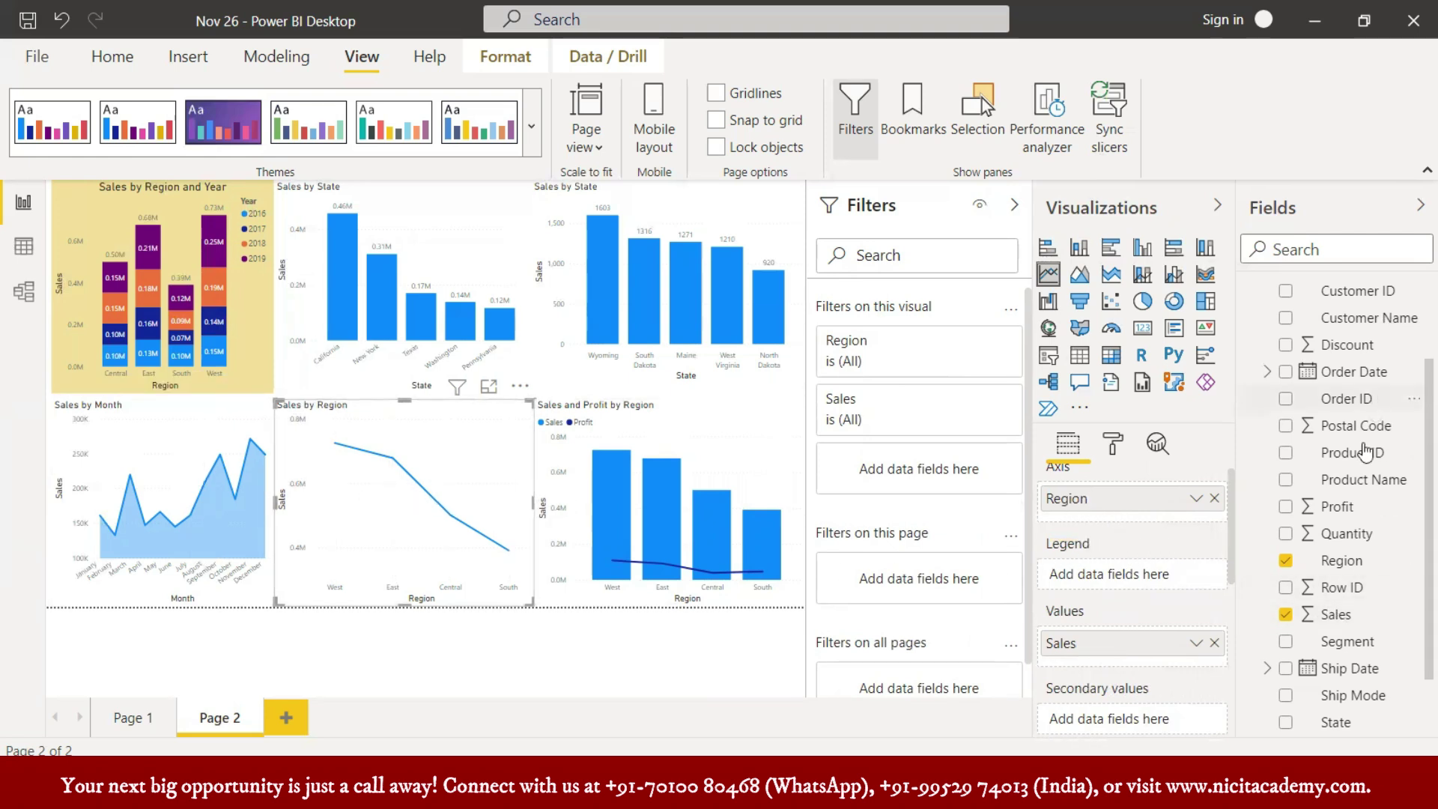
scroll(1413, 510, "up", 3)
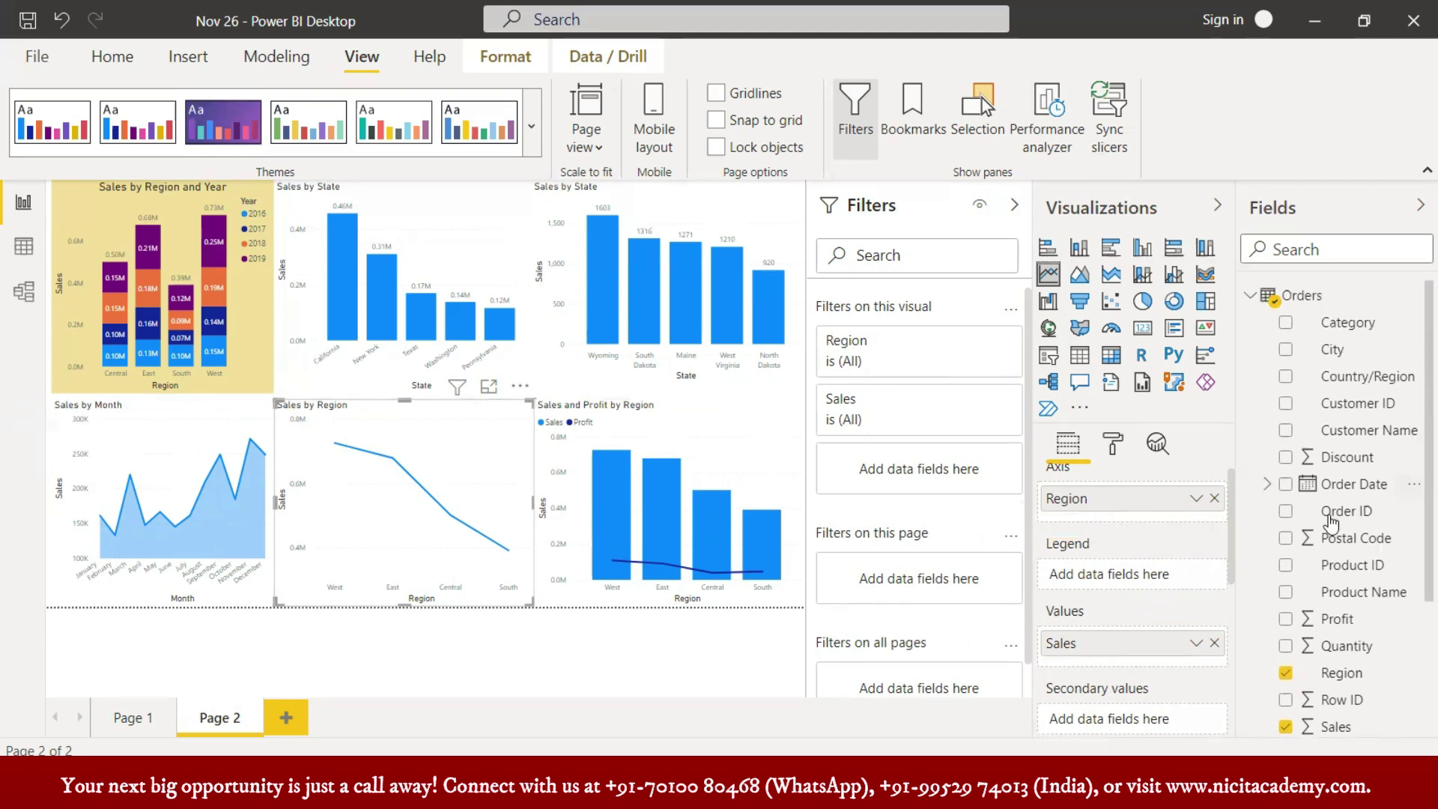
left_click_drag(1334, 485, 1118, 507)
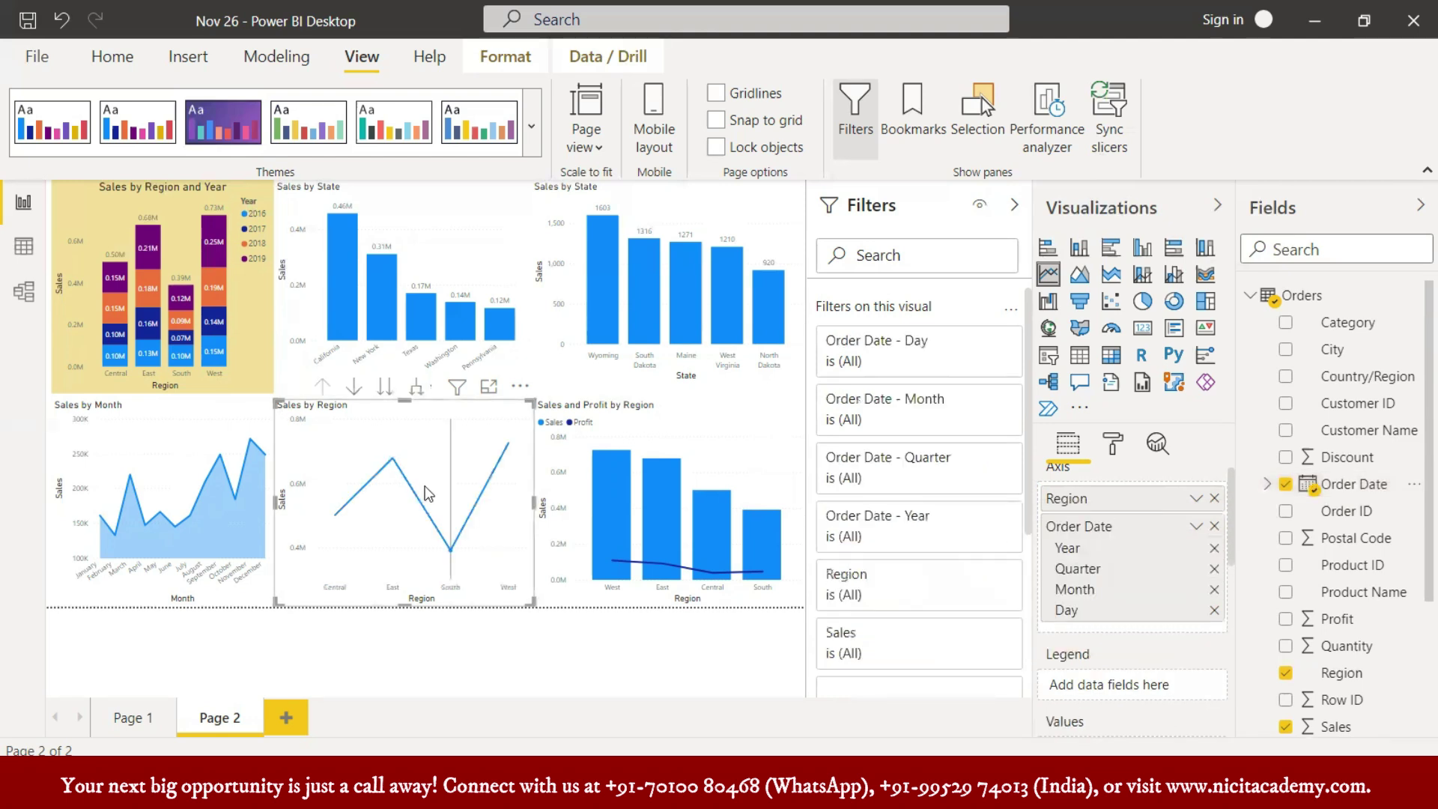
left_click(385, 388)
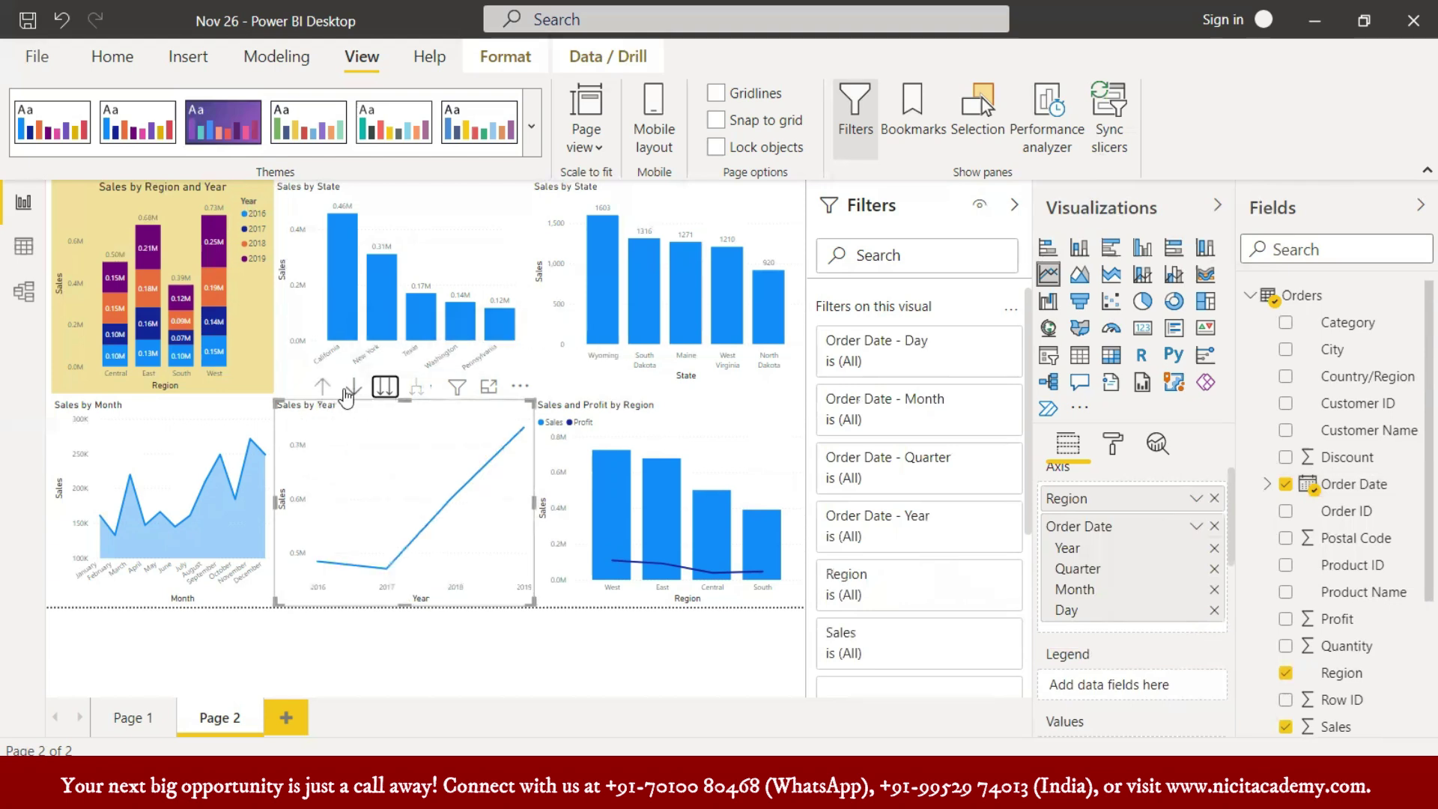
left_click(322, 389)
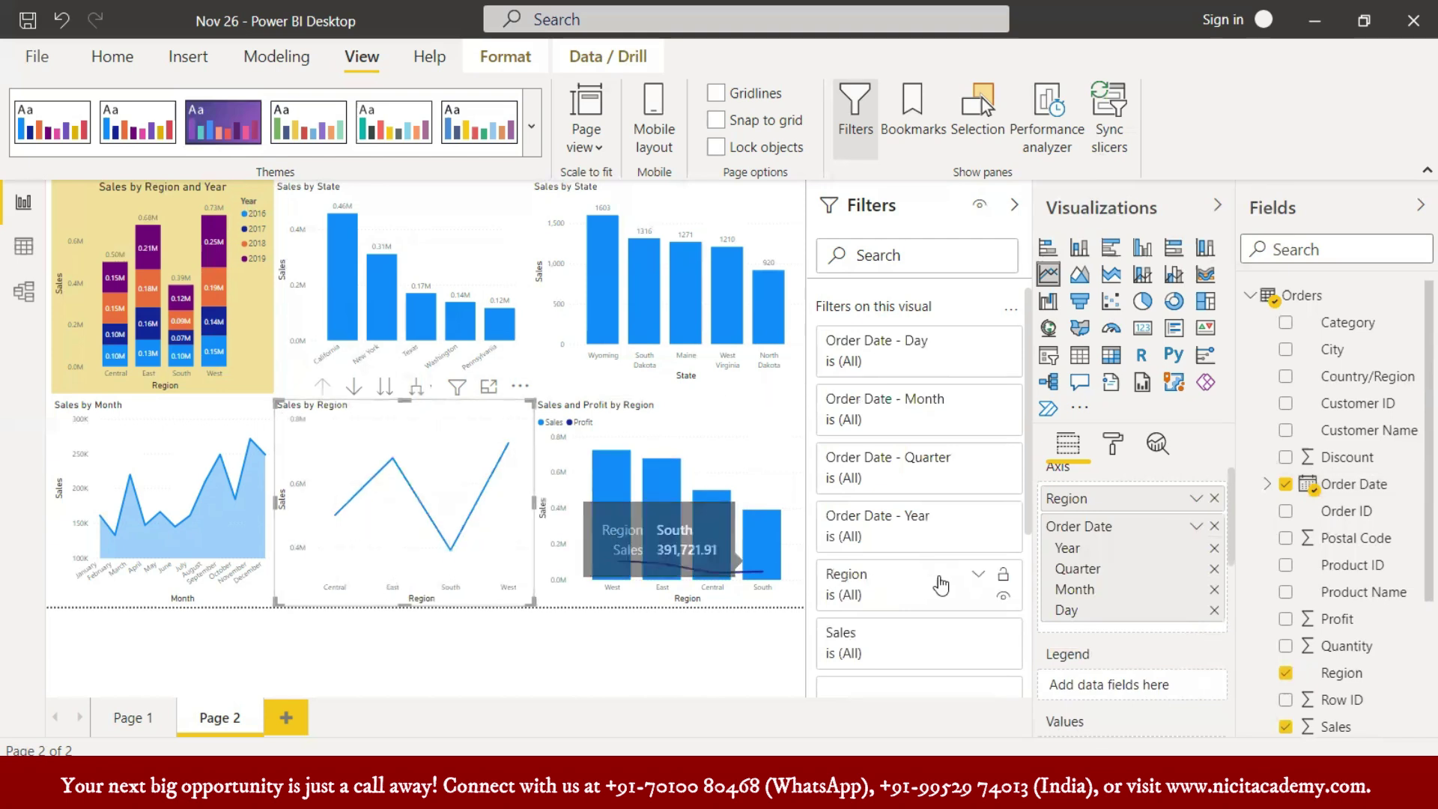
- Move Order Date from the Region line chart's axis to its secondary values, and check the chart's field assignments
left_click(1196, 527)
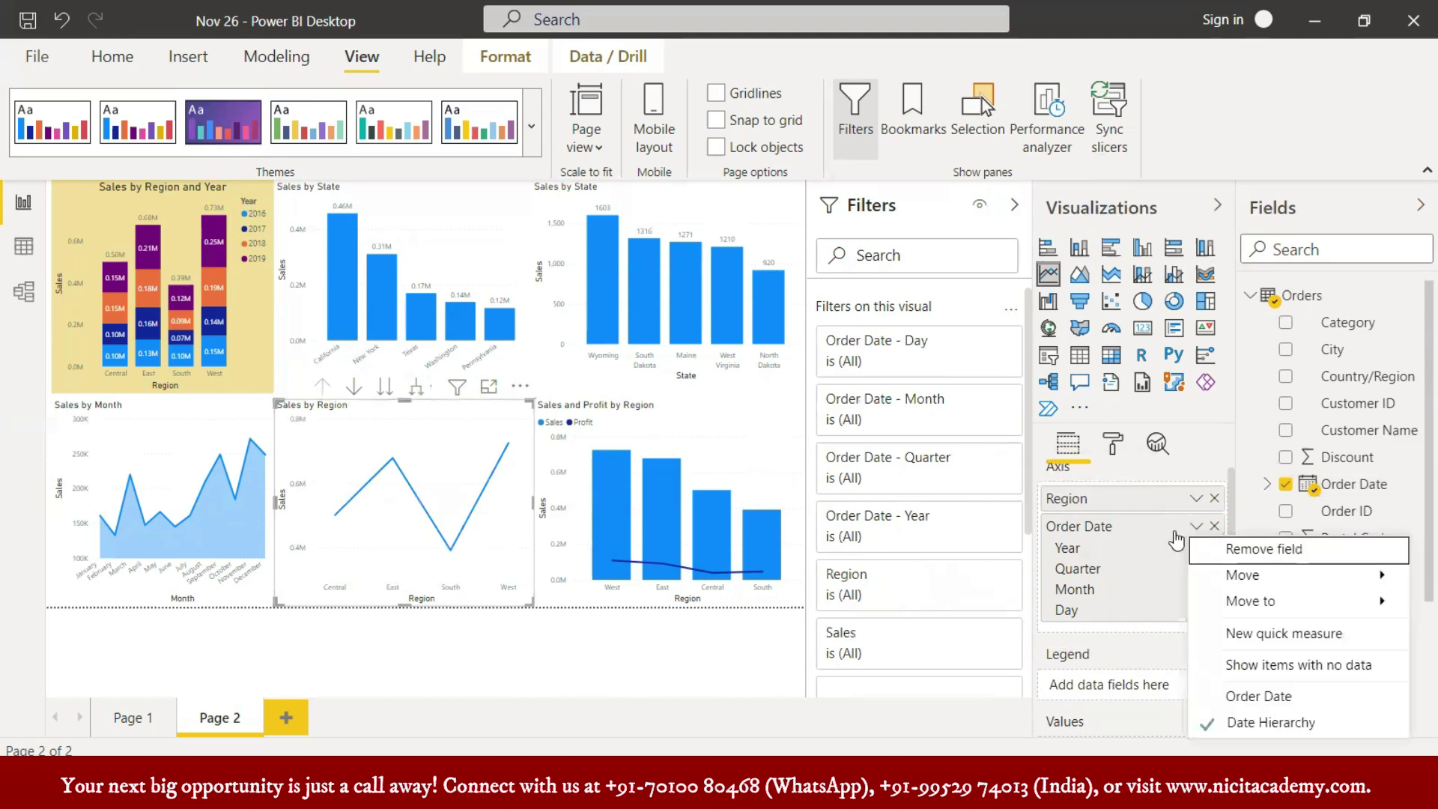
left_click(1112, 536)
mouse_move(1126, 589)
left_mouse_down()
mouse_move(1143, 764)
mouse_move(1129, 714)
mouse_move(1154, 756)
mouse_move(1128, 745)
mouse_move(1110, 613)
left_mouse_up()
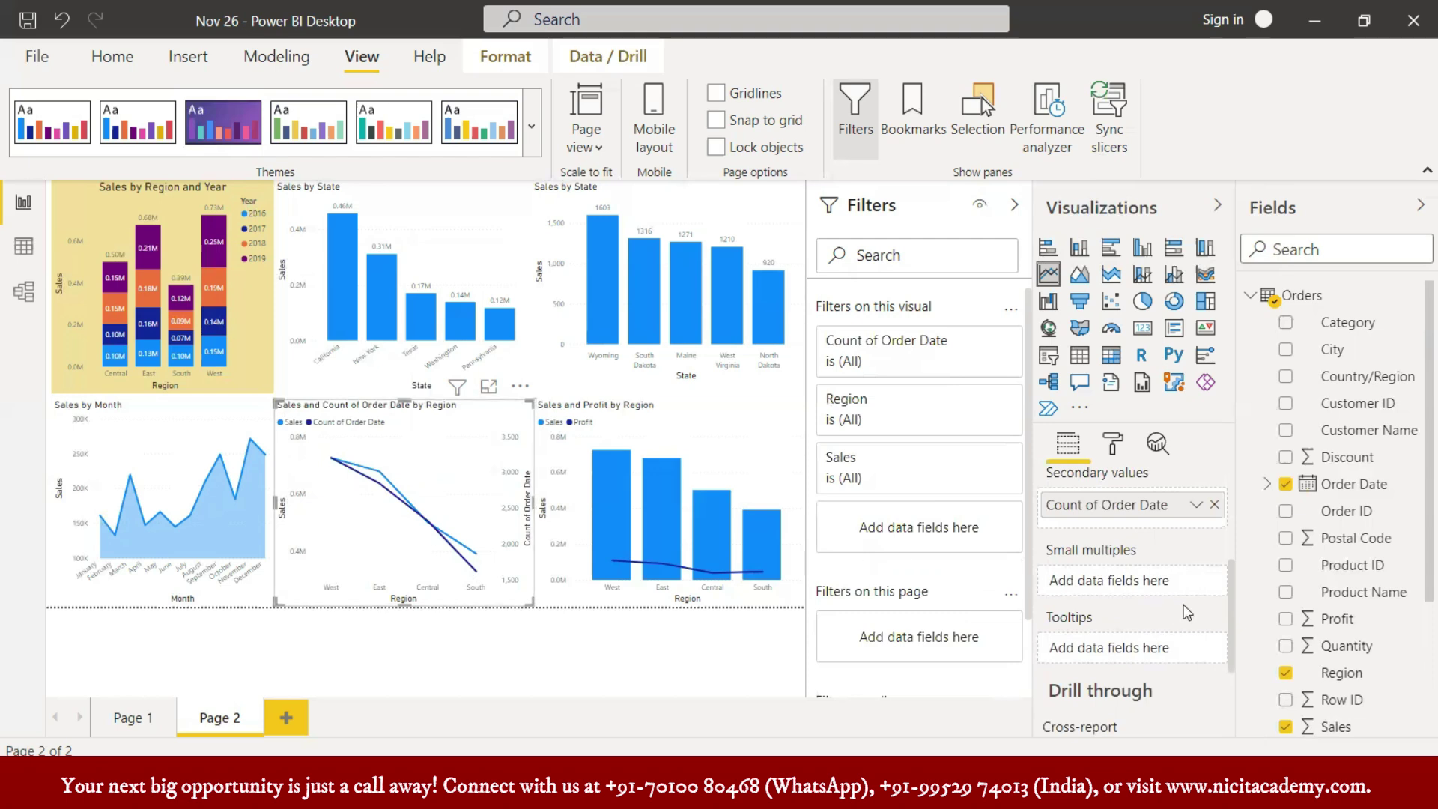
scroll(1189, 600, "up", 3)
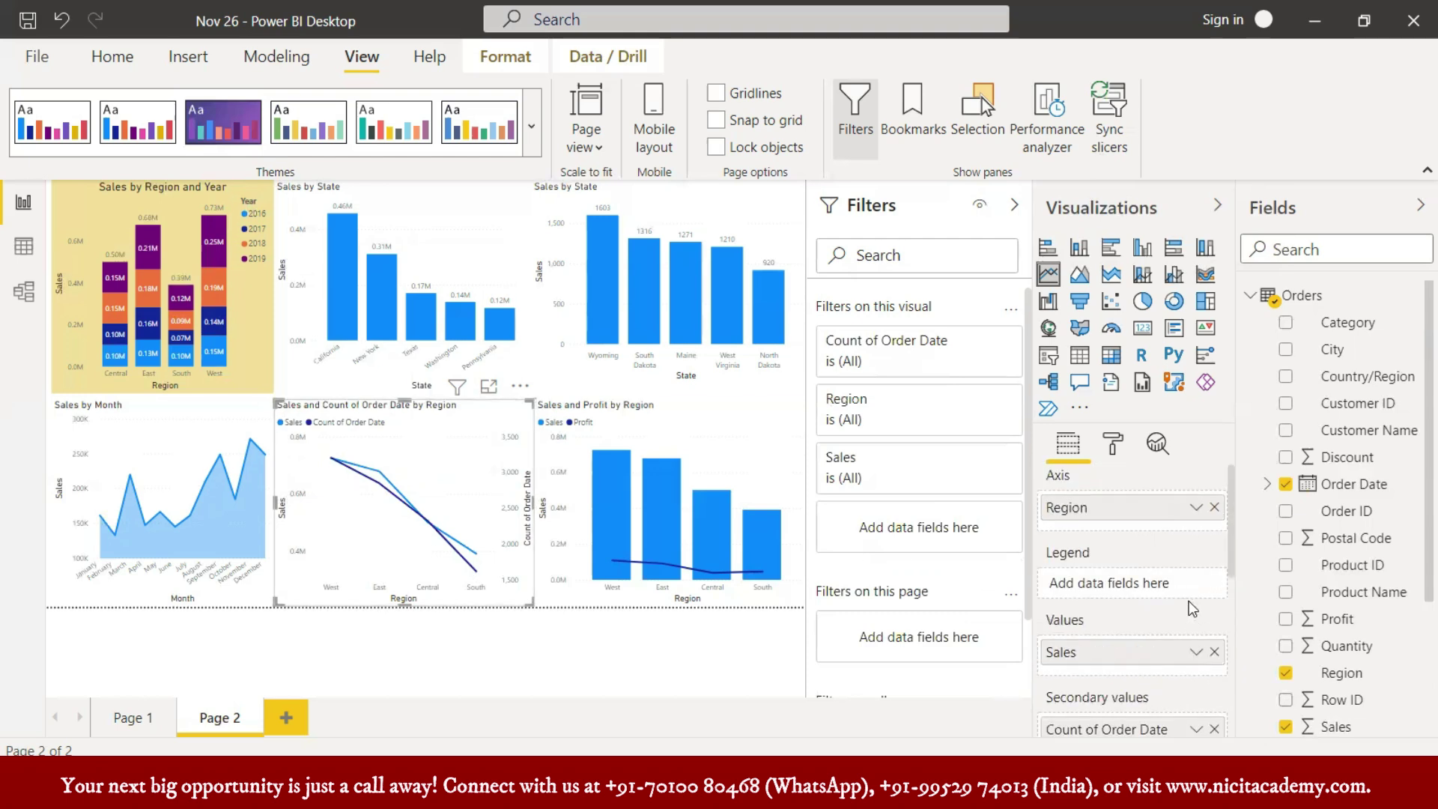
scroll(1191, 619, "down", 2)
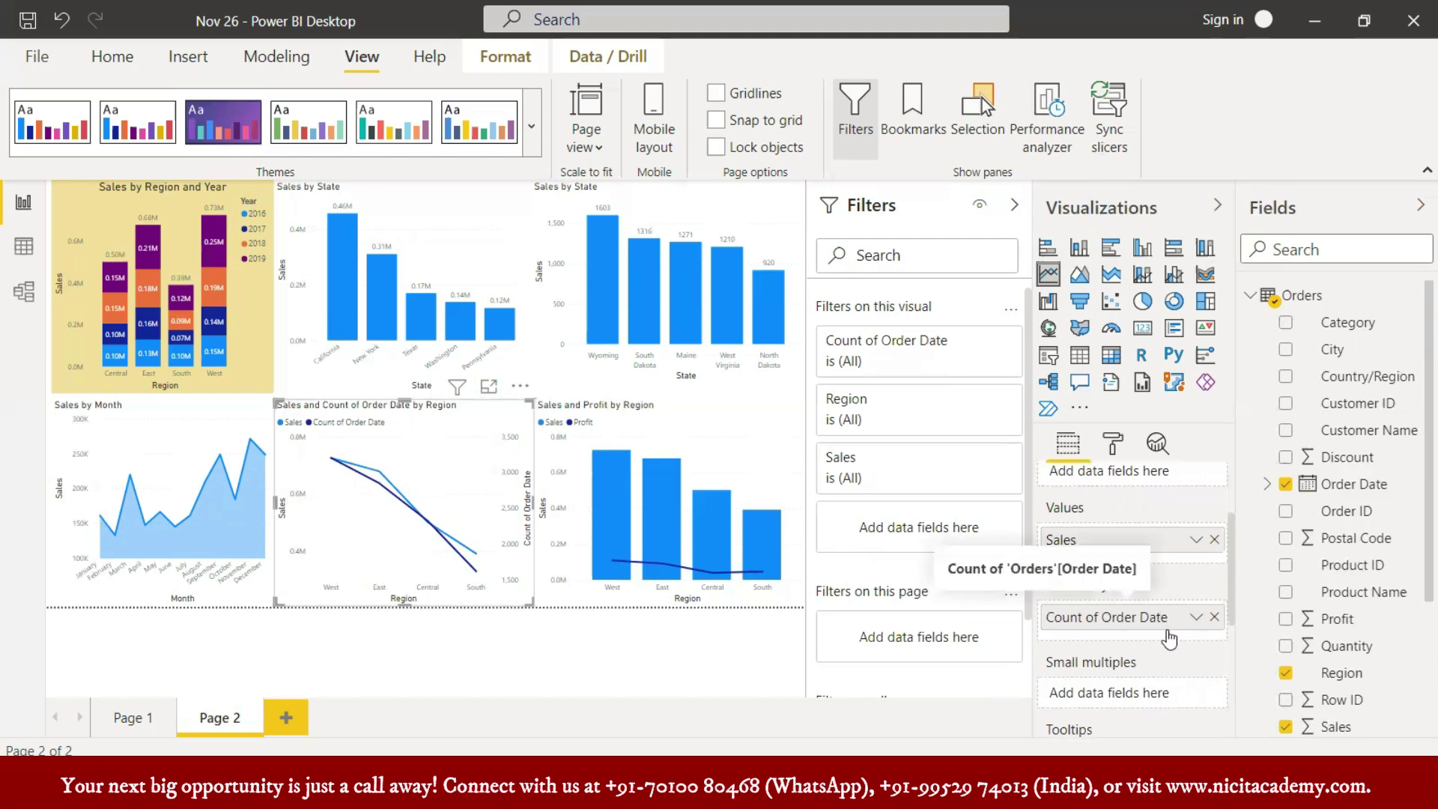
scroll(1159, 650, "up", 3)
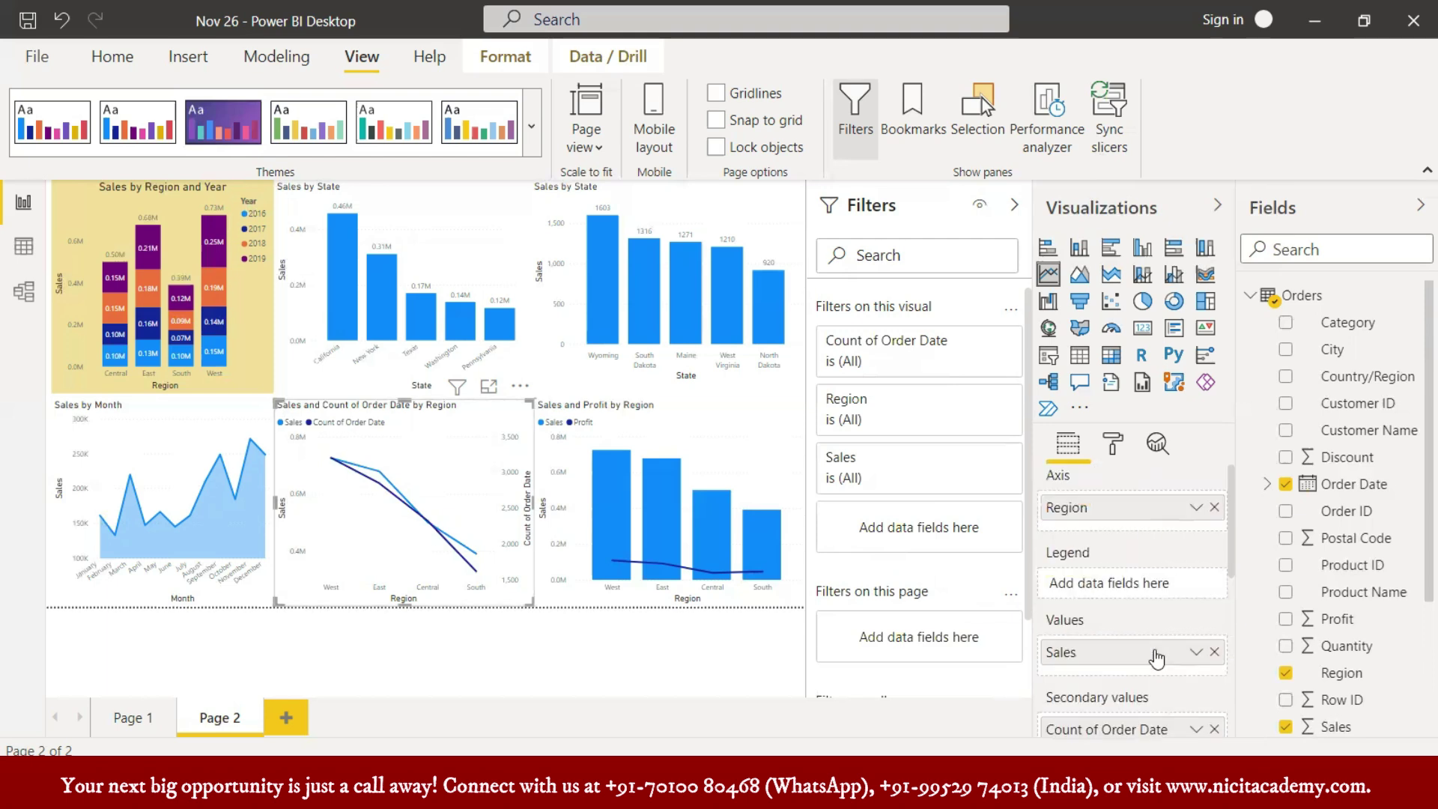
- Replace Region with Order Date on the line chart's axis and remove the Order Date count from the secondary values
left_click(1214, 512)
left_click_drag(1317, 485, 1130, 514)
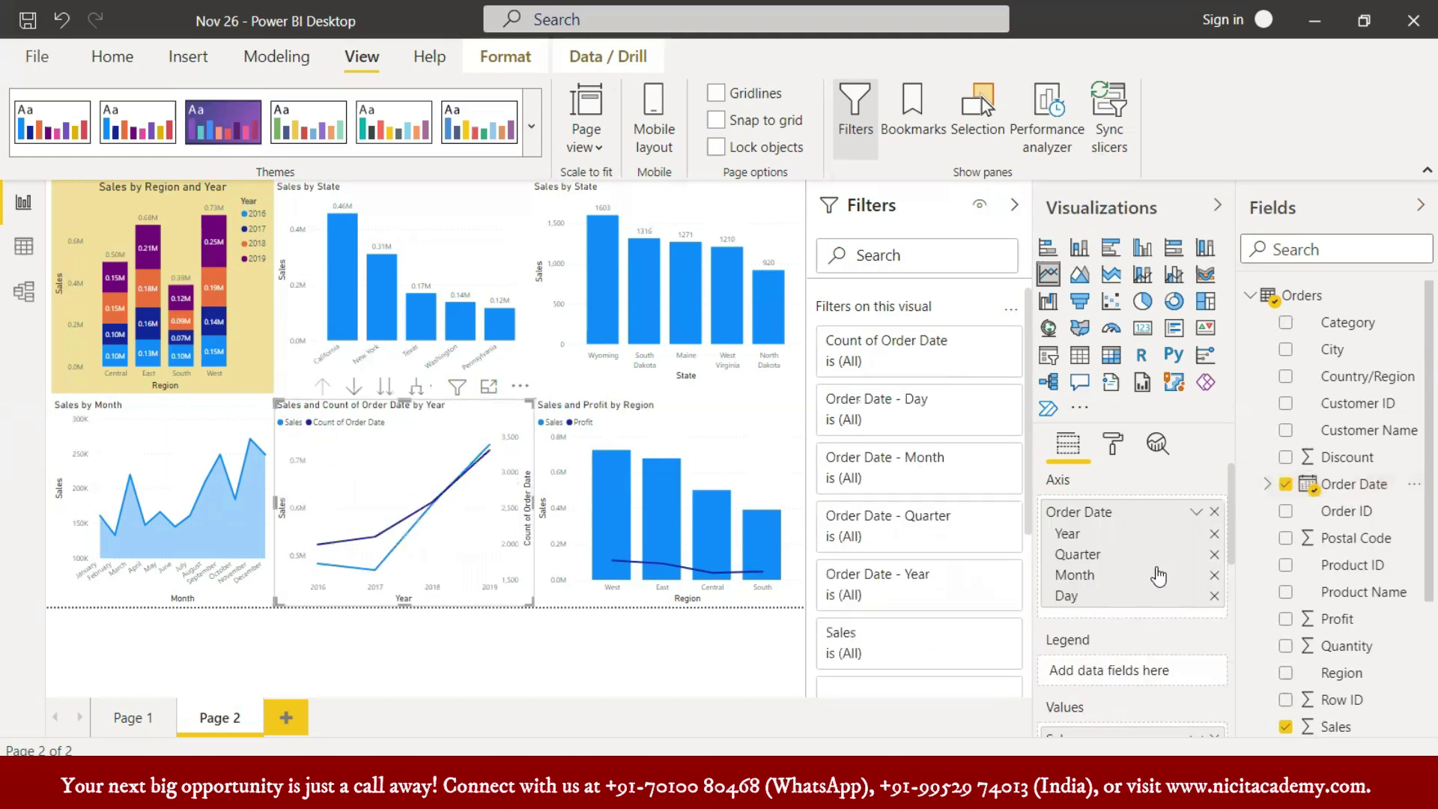
scroll(1158, 584, "down", 3)
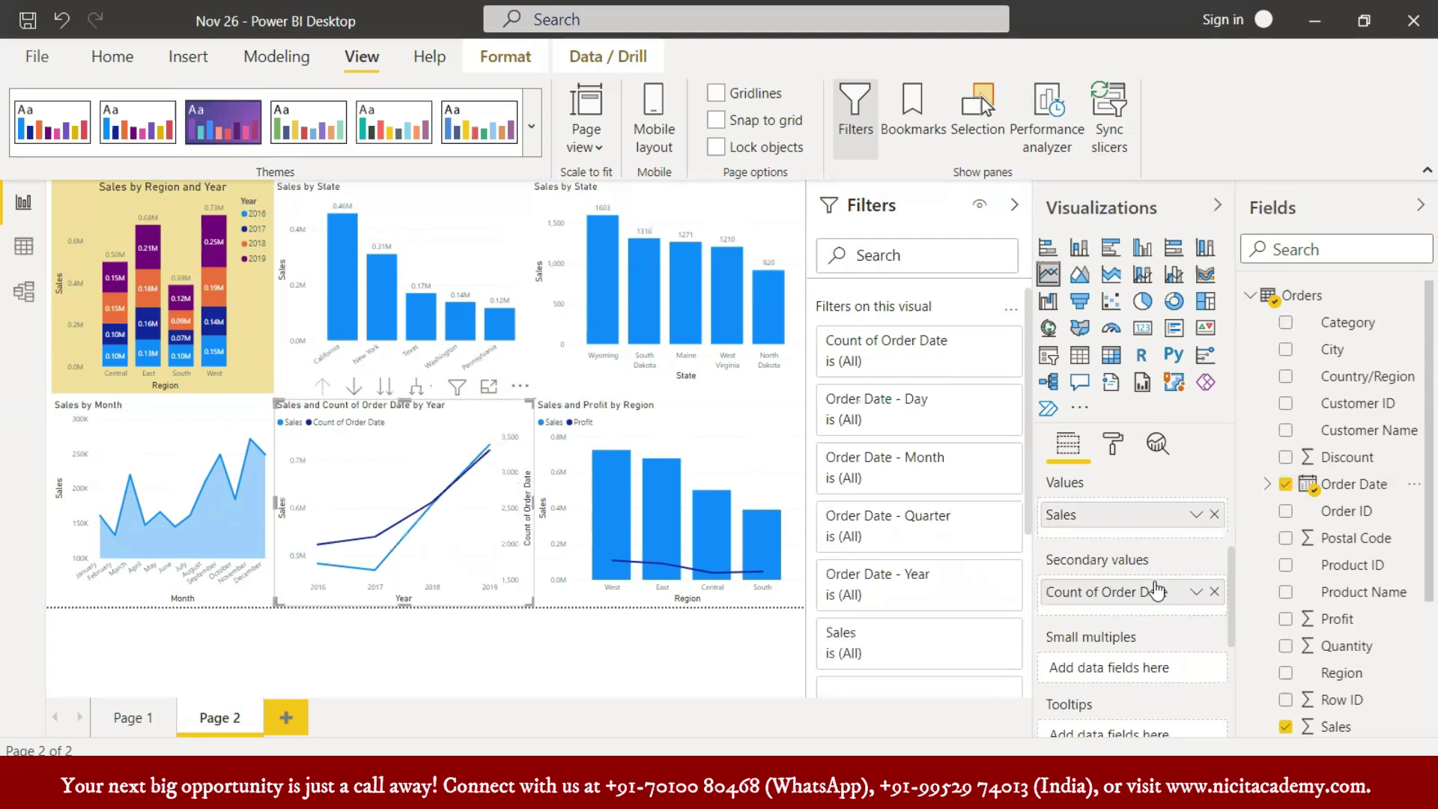
left_click(1213, 593)
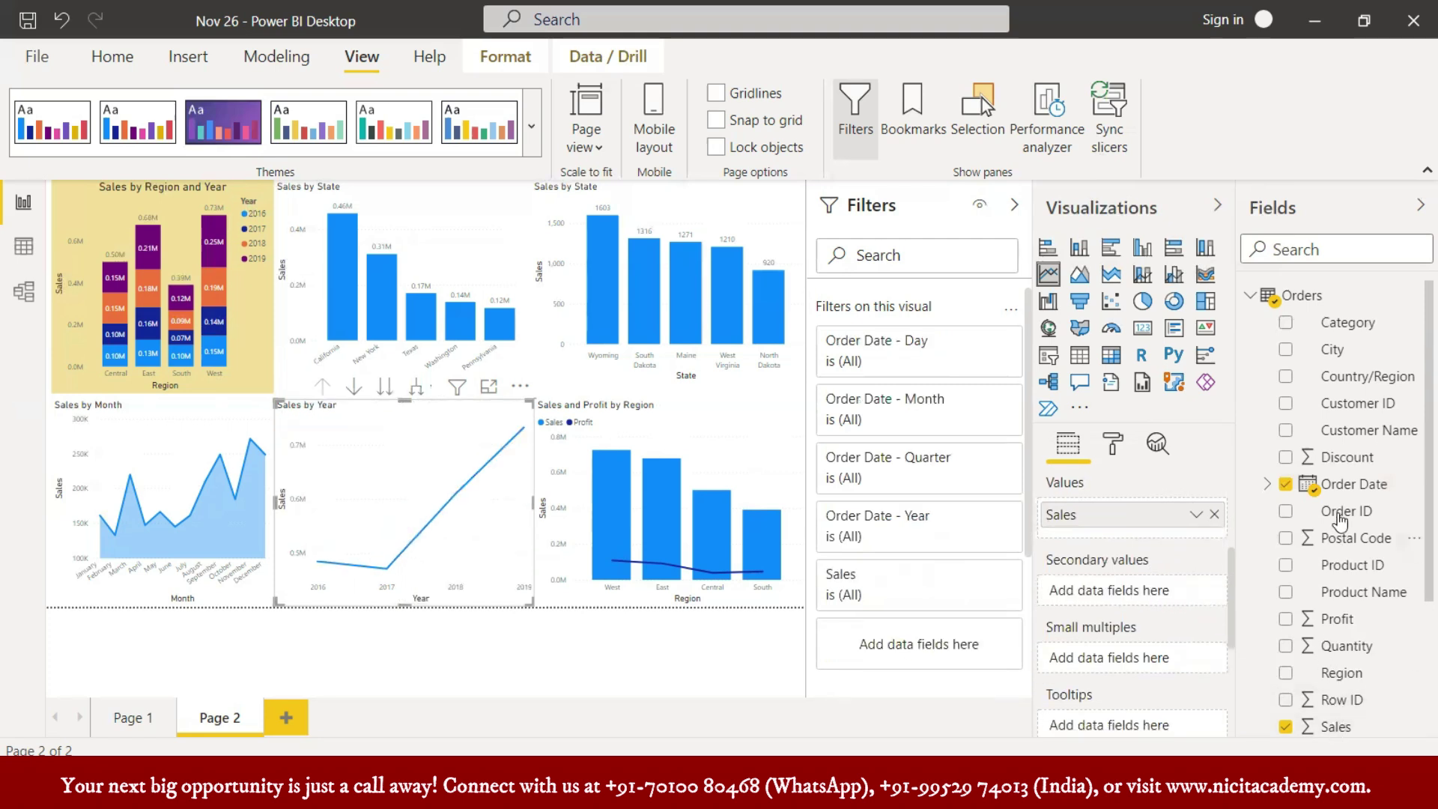
- Add Region to the line chart's secondary values and check its summarization options, keeping Count
left_click_drag(1353, 679, 1128, 596)
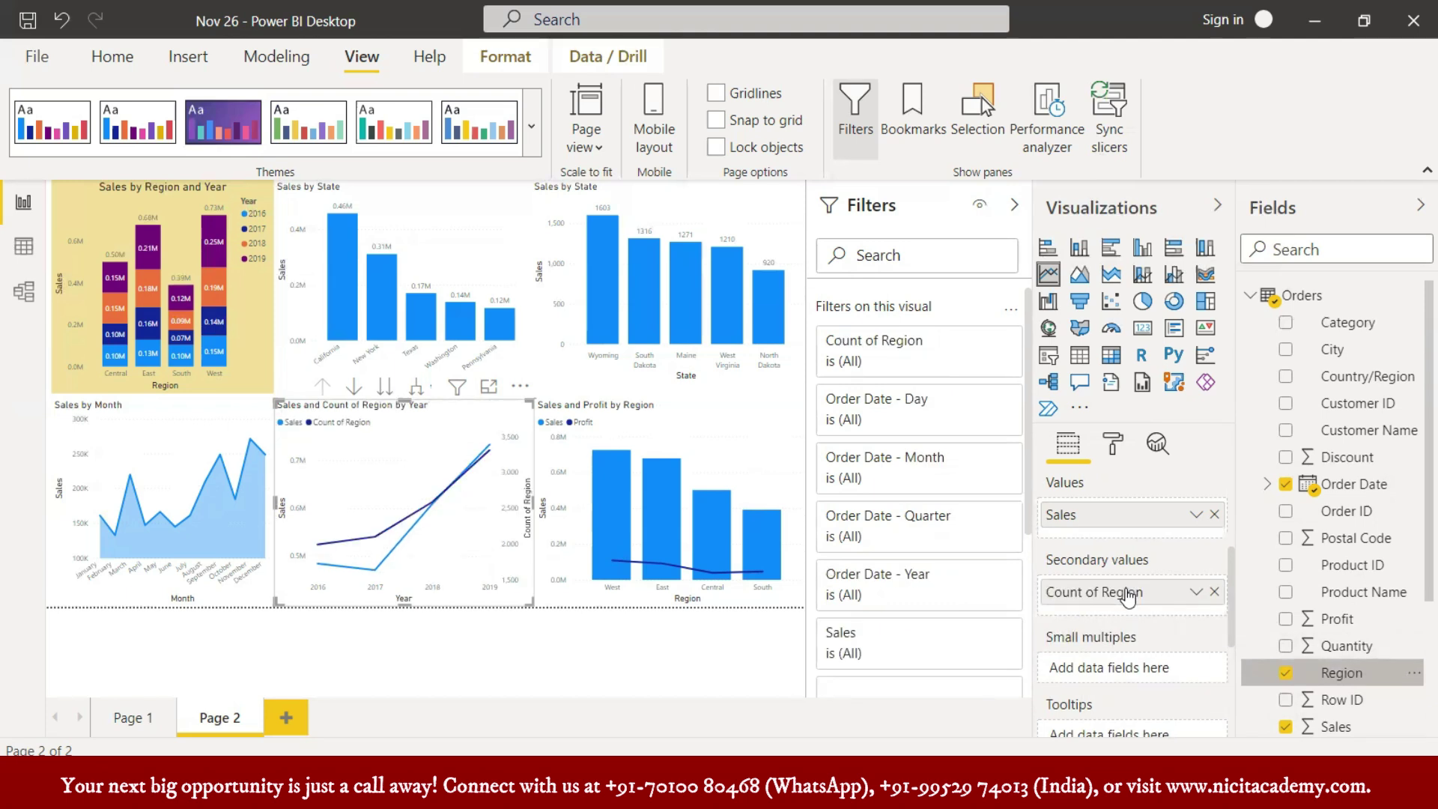
left_click(1198, 592)
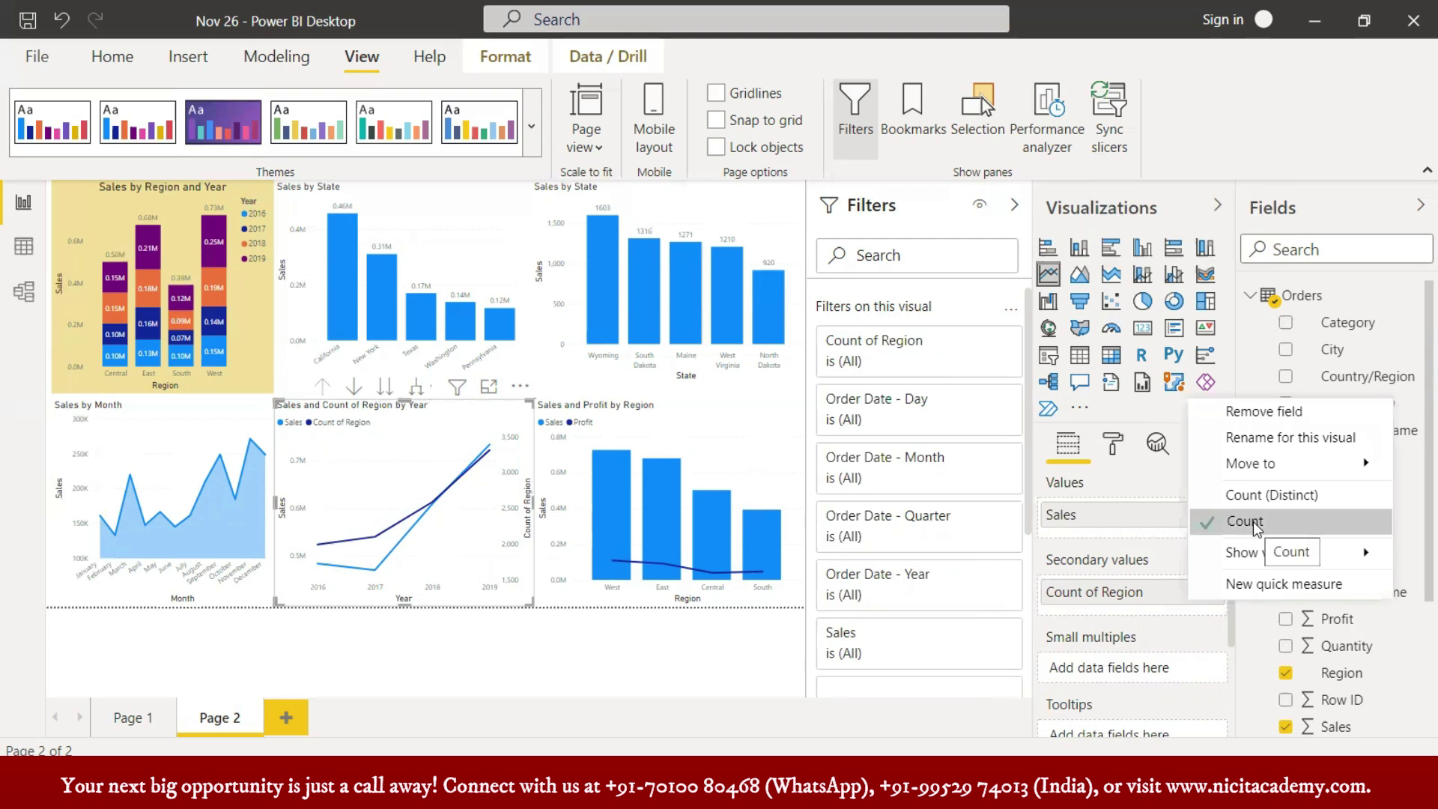
mouse_move(1296, 555)
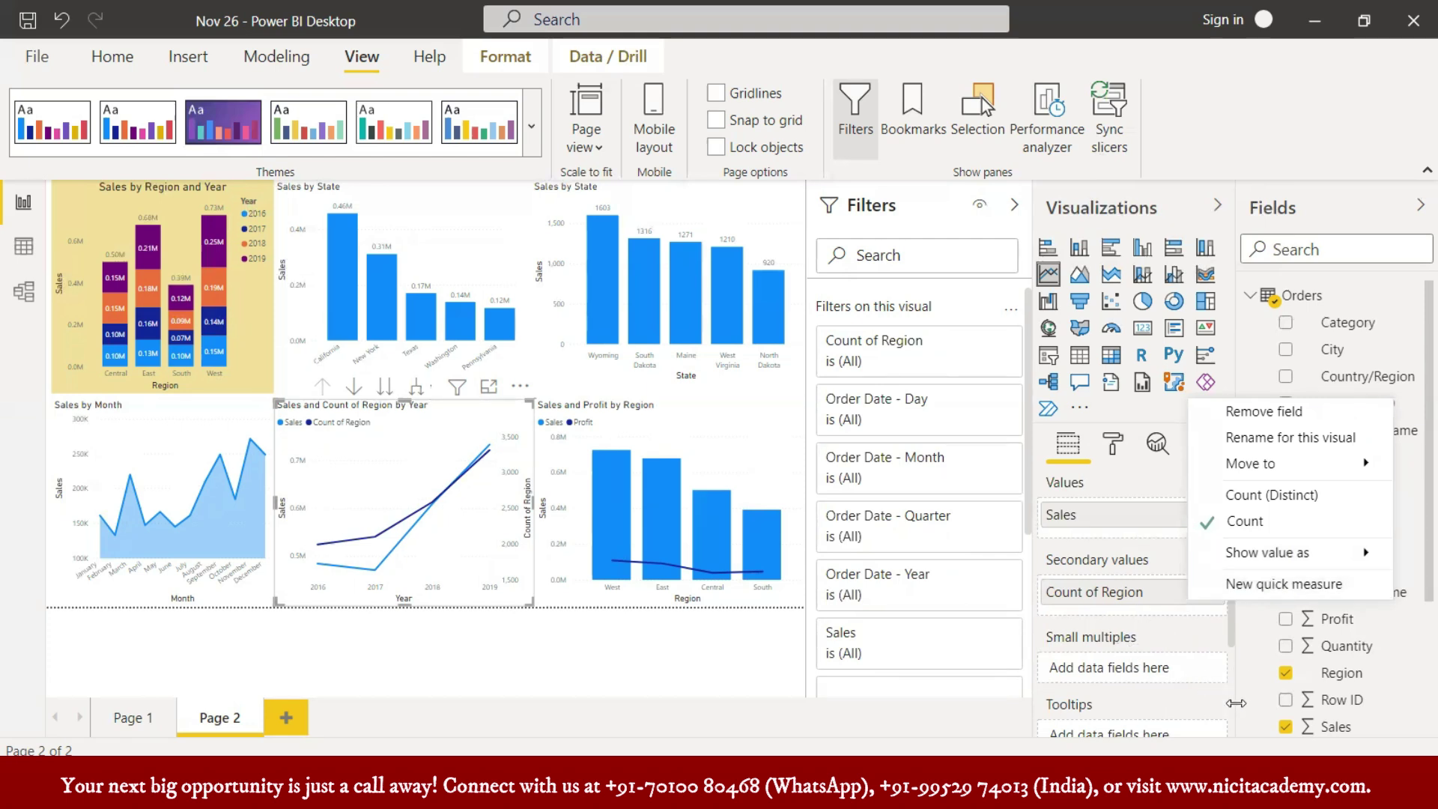
left_click(1217, 709)
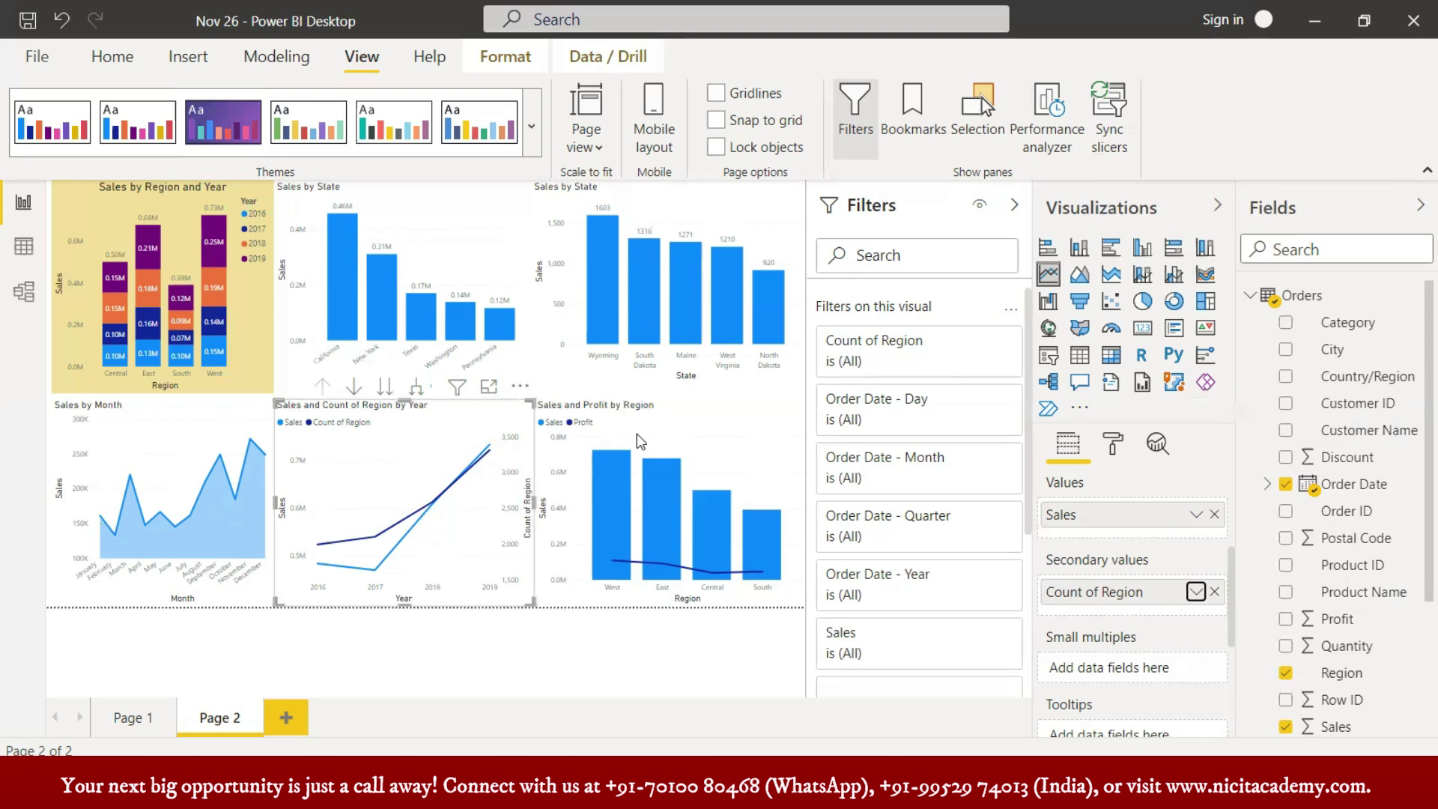
- Move Profit from the line values to the column values in the Sales and Profit by Region chart, and inspect its columns
left_click(677, 448)
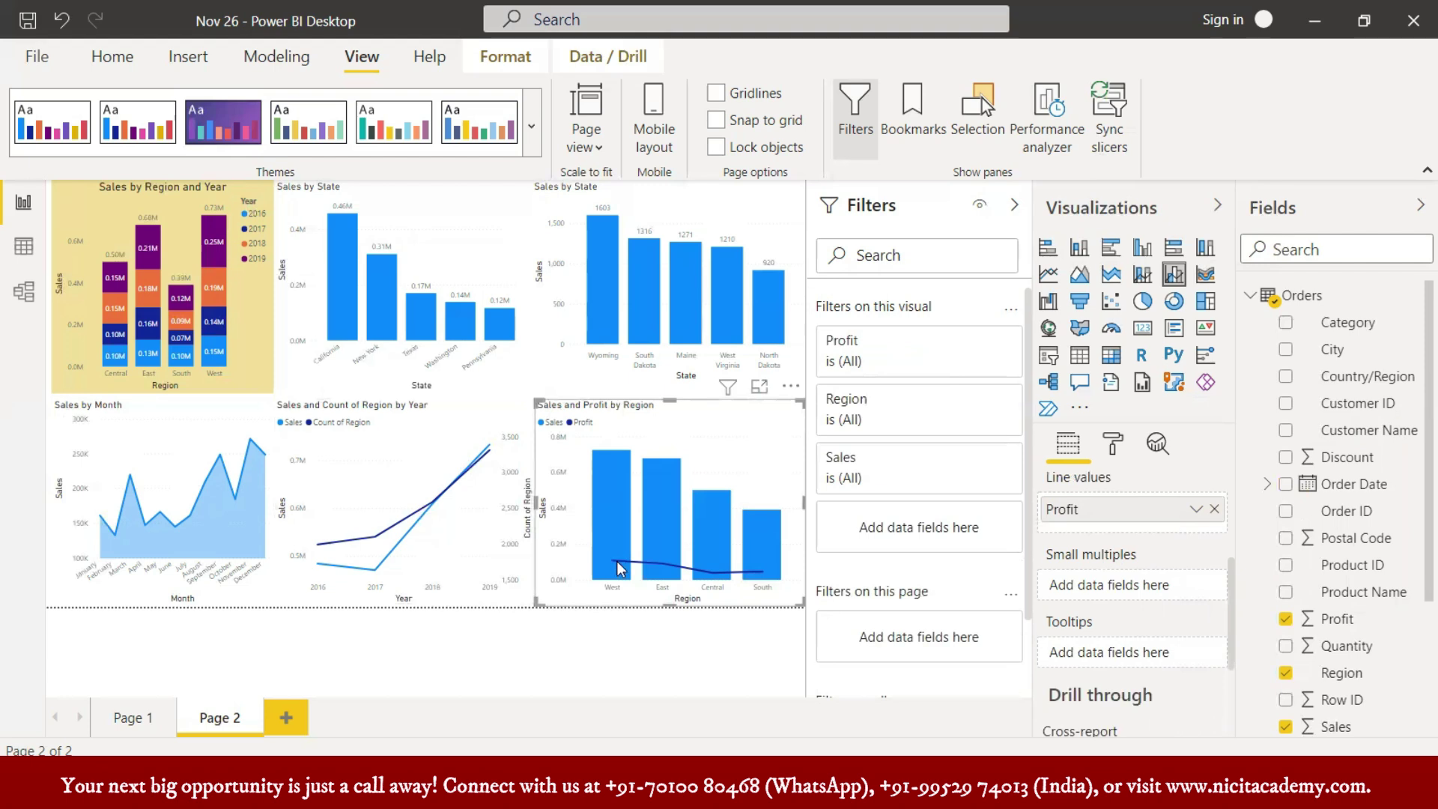
mouse_move(621, 568)
mouse_move(668, 552)
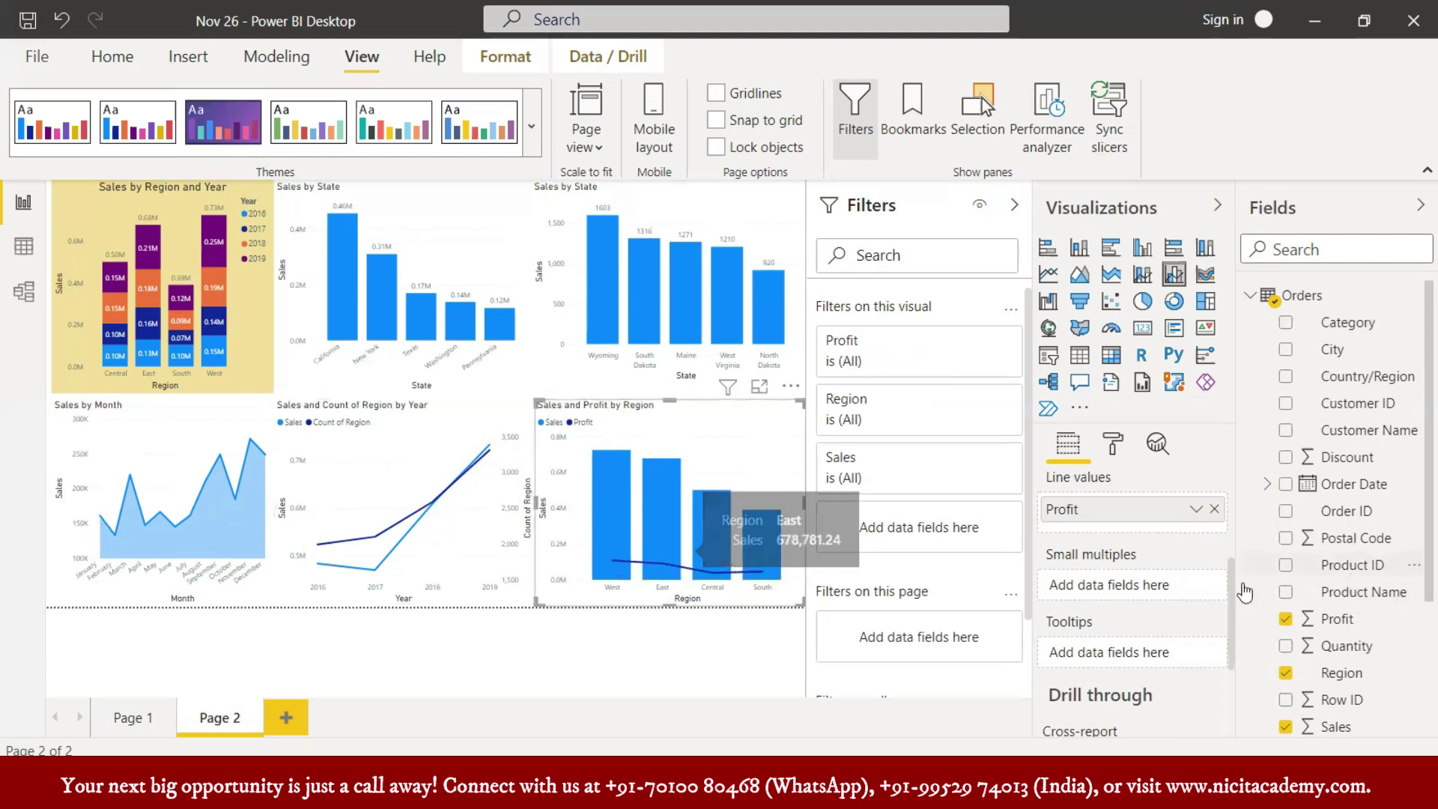
scroll(1167, 590, "up", 3)
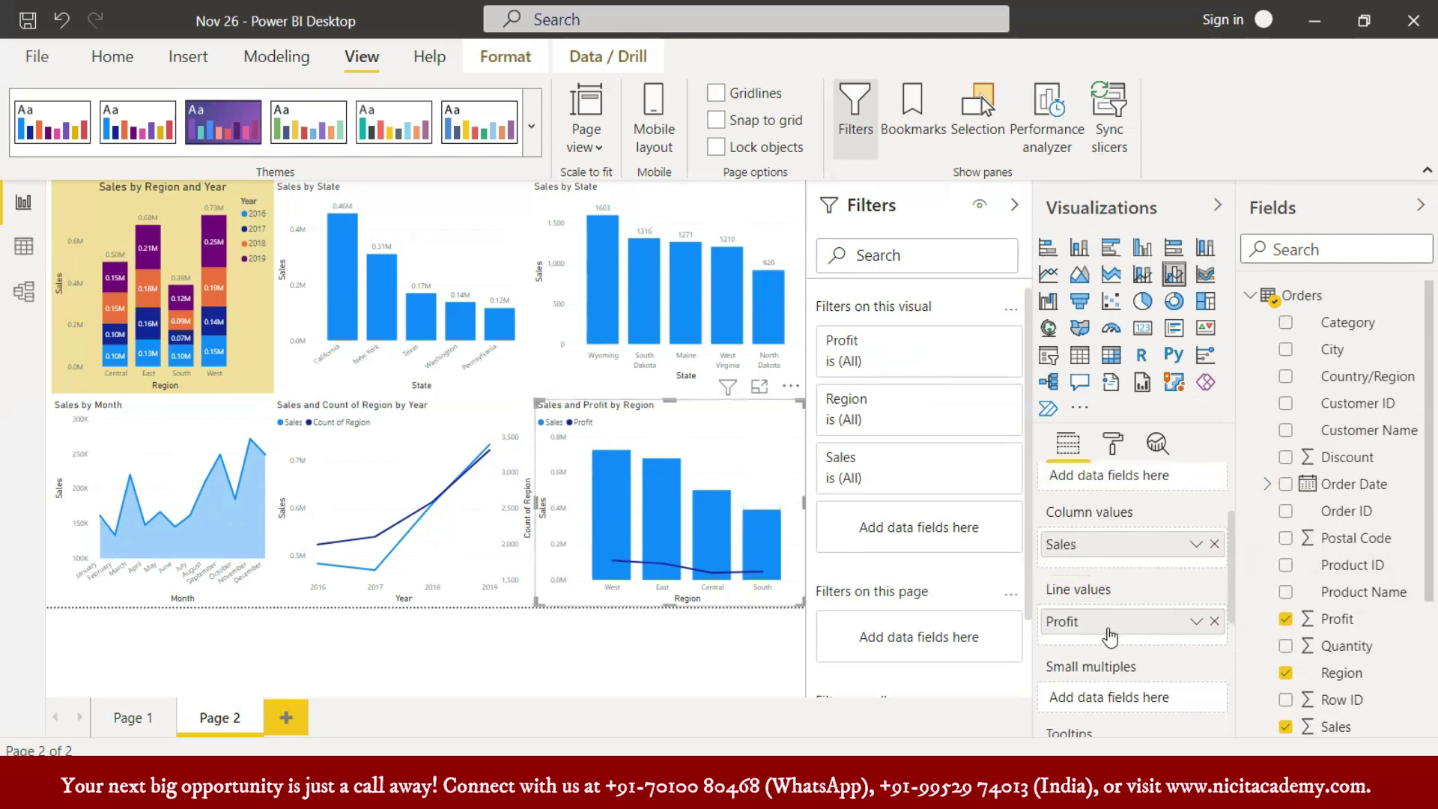
scroll(1110, 635, "up", 3)
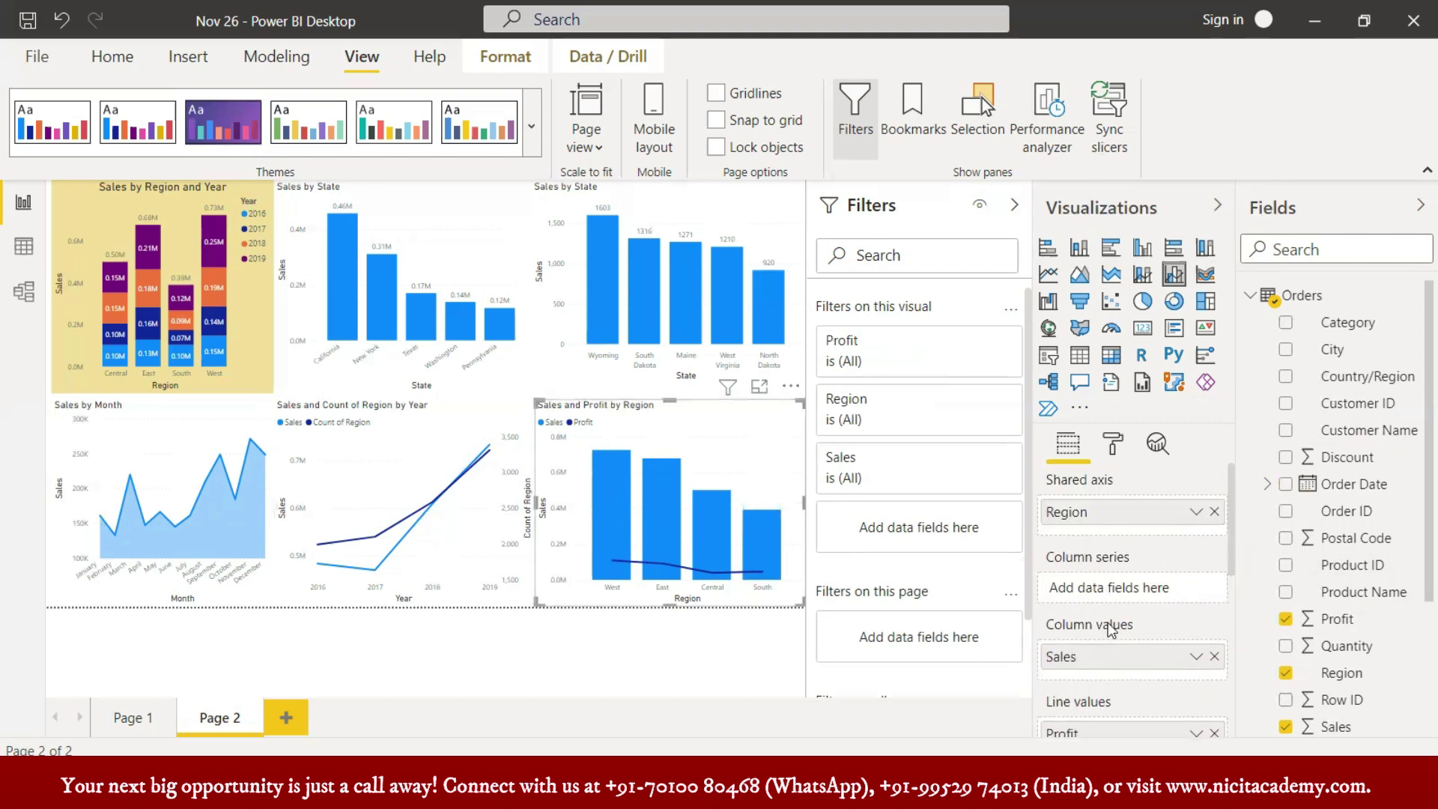
scroll(1112, 629, "down", 3)
left_click_drag(1109, 631, 1117, 572)
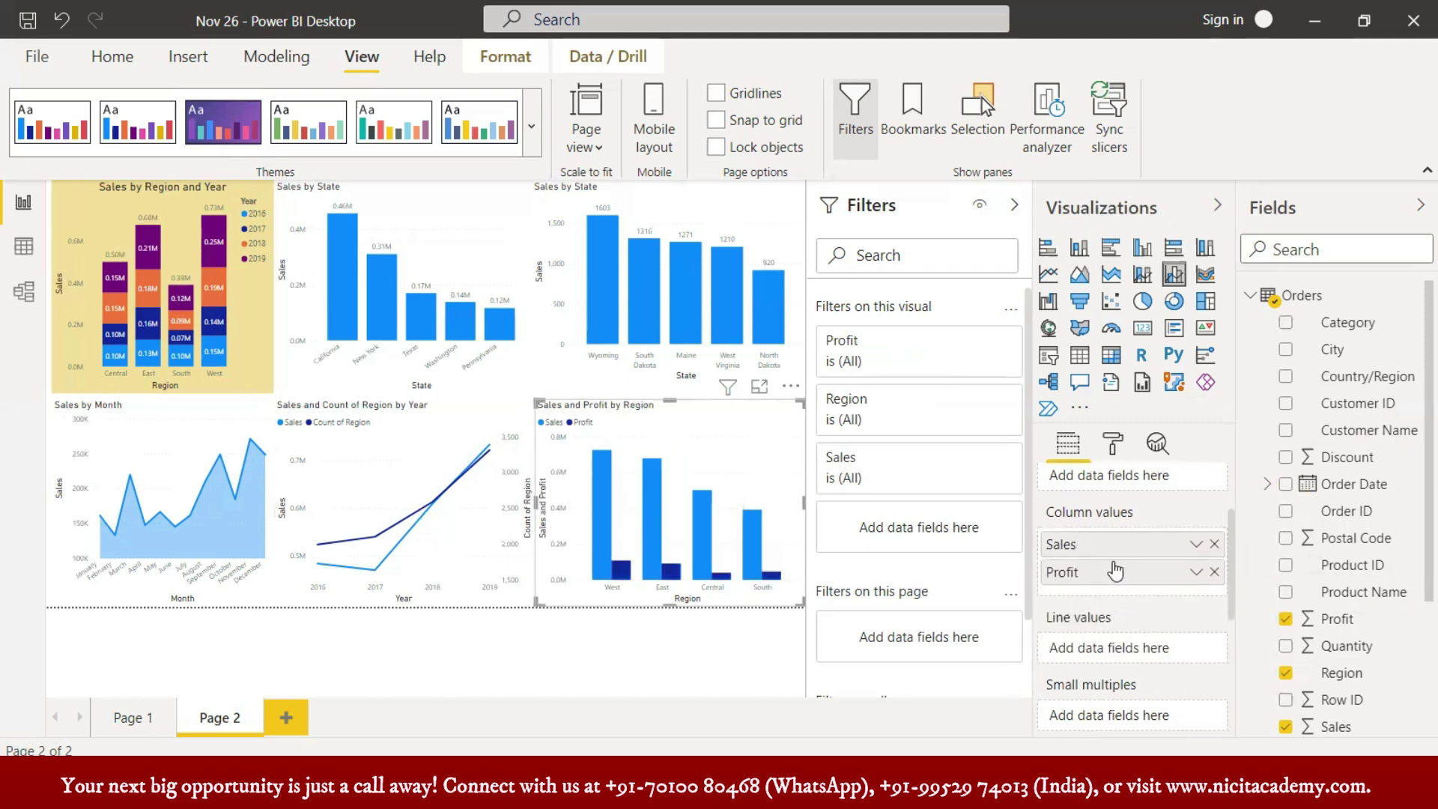
mouse_move(605, 516)
mouse_move(709, 577)
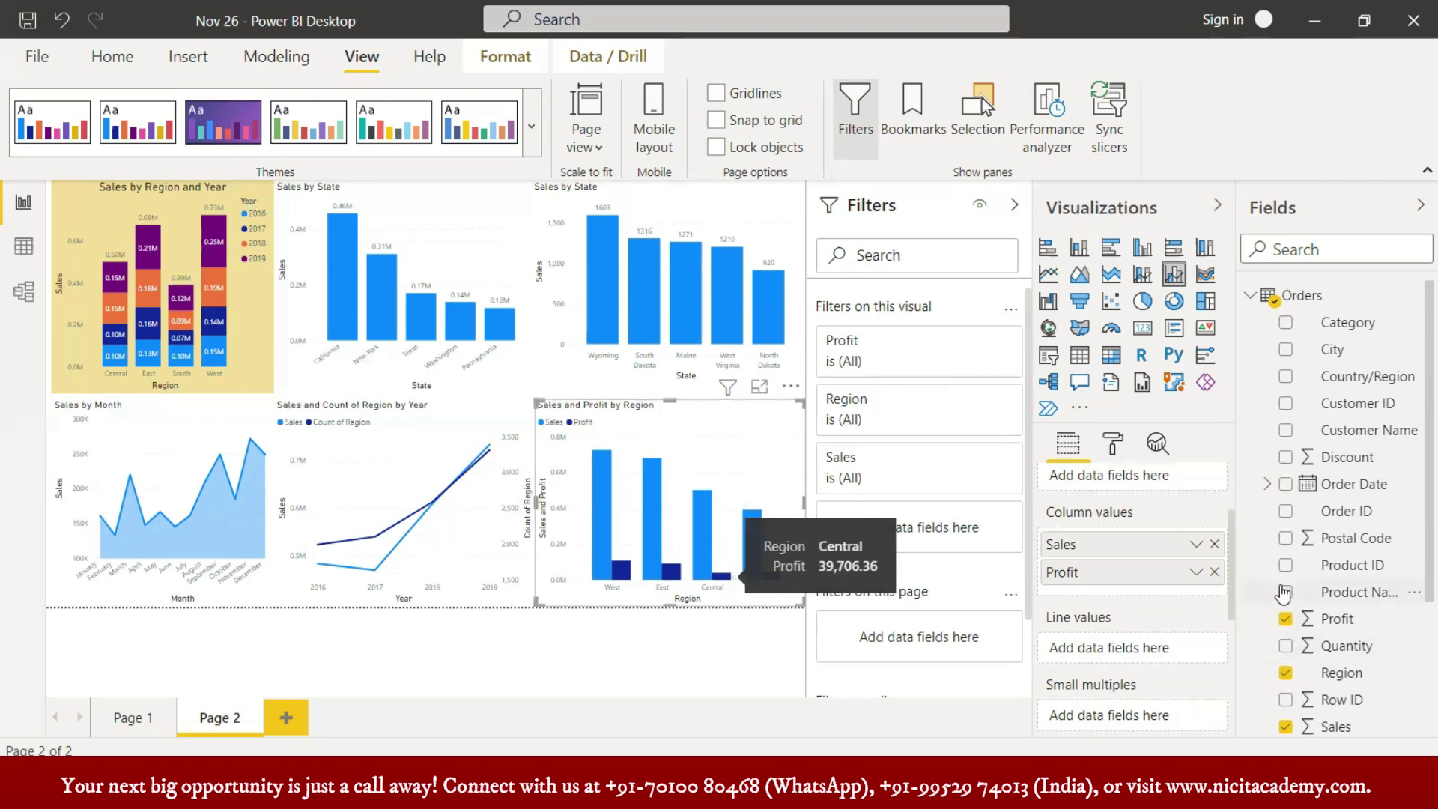
- Turn on data labels for the Sales and Profit by Region chart
left_click(1114, 443)
scroll(1131, 637, "down", 3)
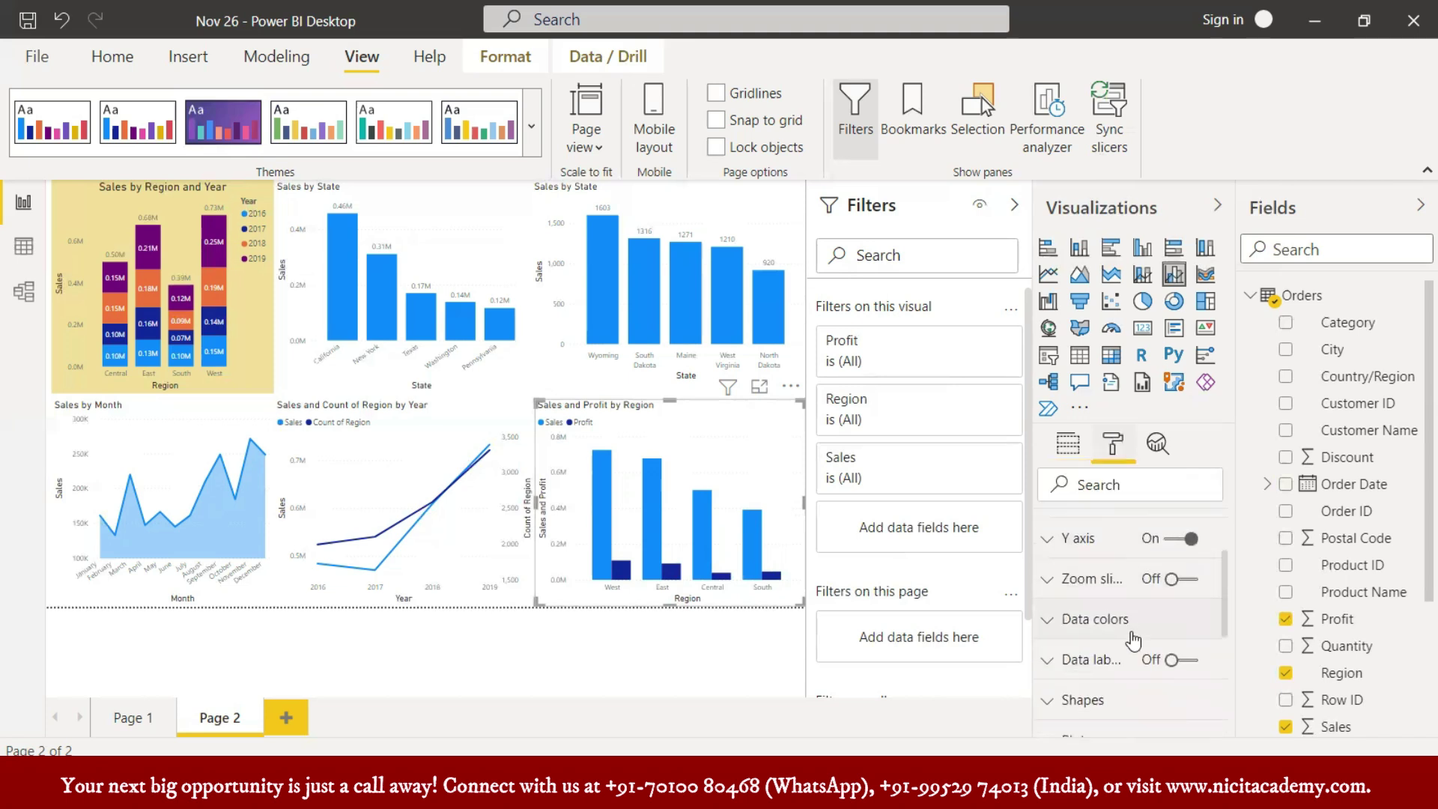
left_click(1181, 661)
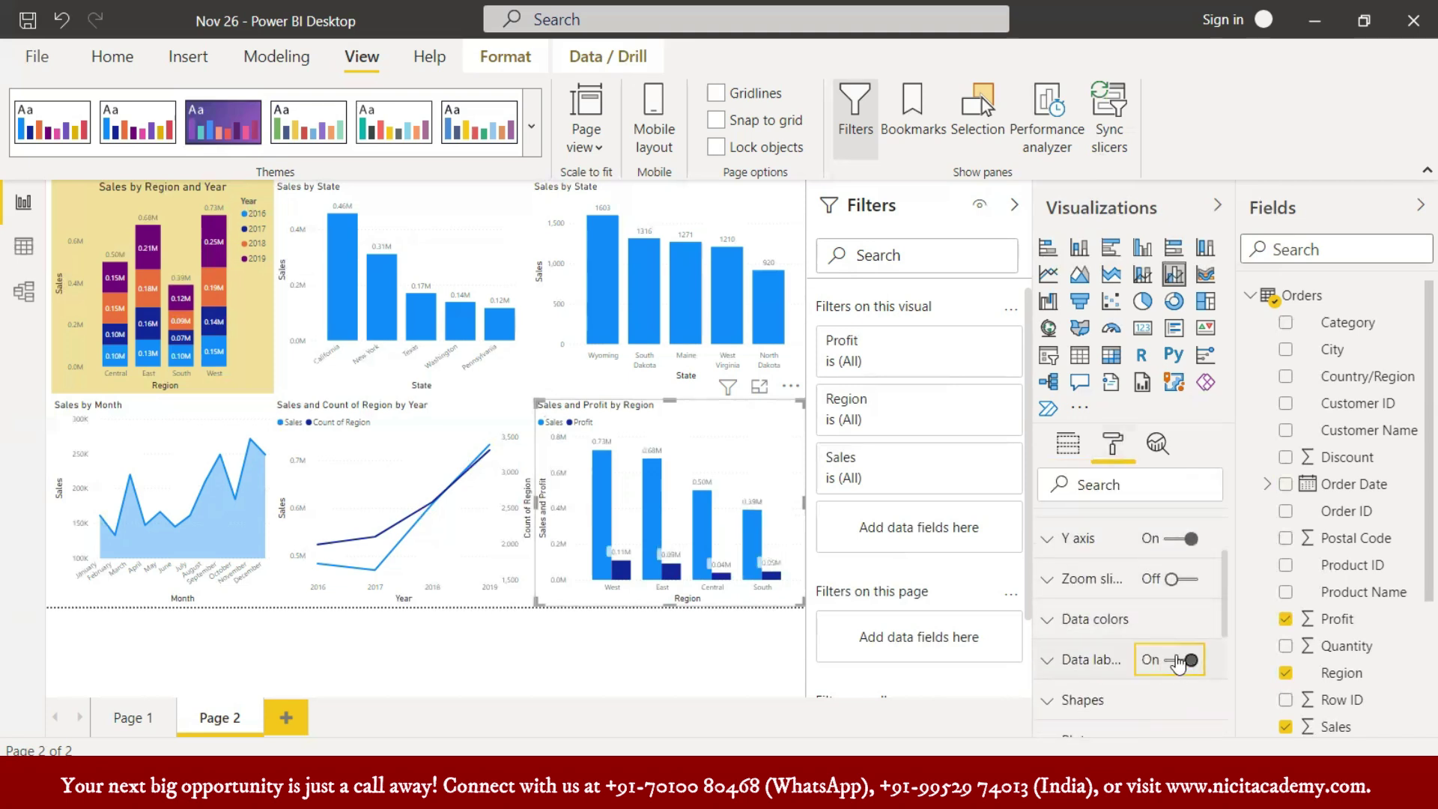
- Set the Profit data color to dark yellow, and view the Sales and Profit by Region chart in focus mode before returning to the report
left_click(1124, 625)
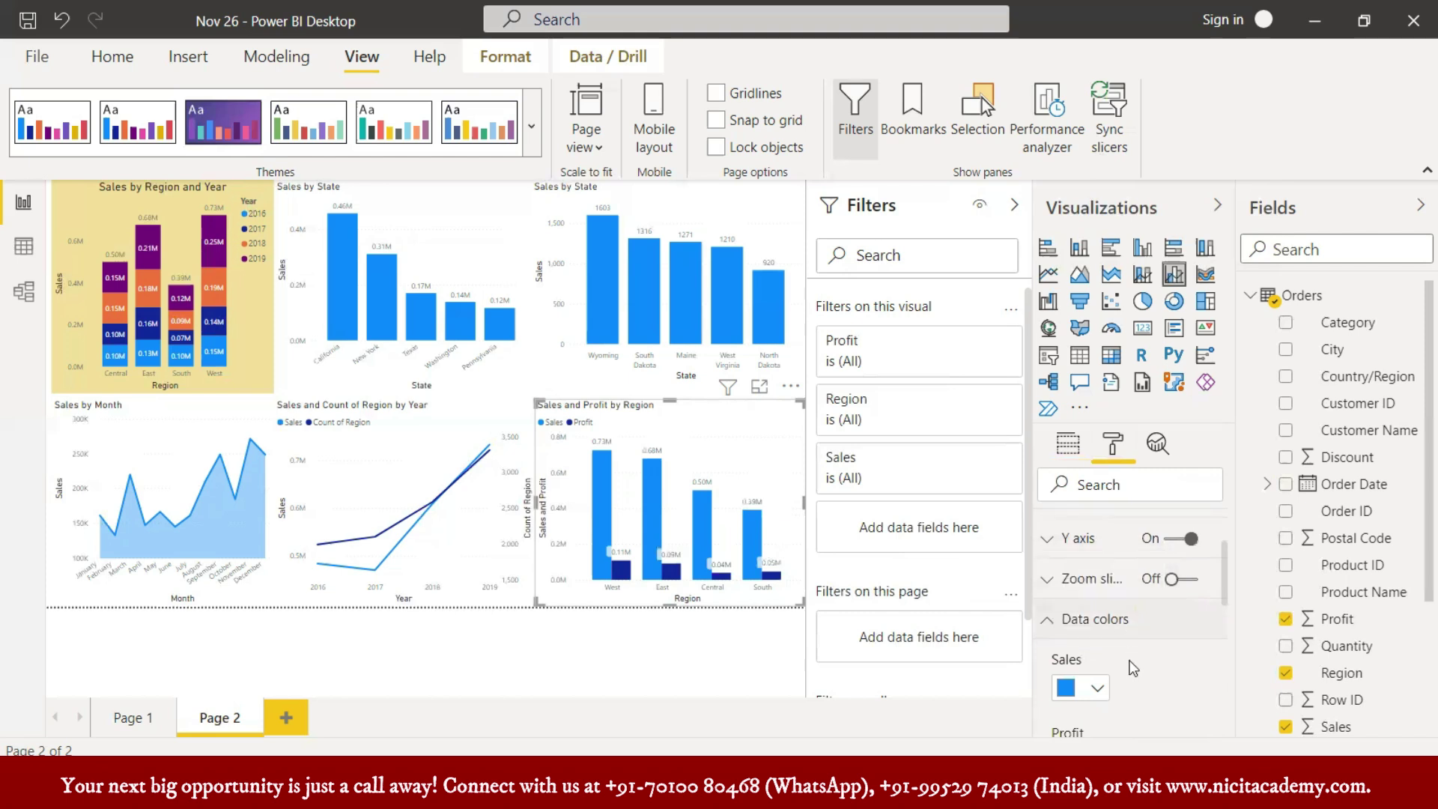
scroll(1132, 660, "down", 2)
scroll(1105, 608, "down", 2)
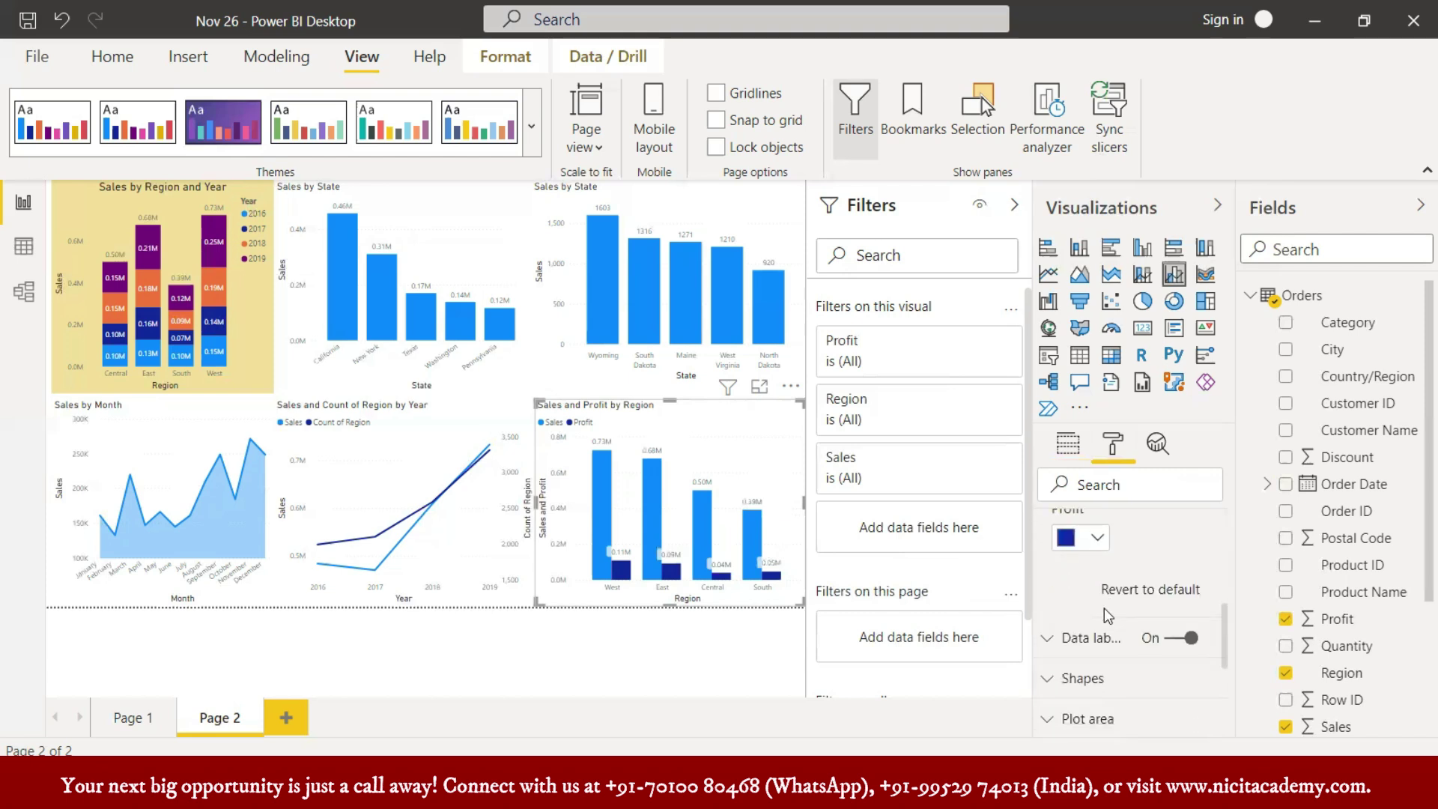
scroll(1104, 611, "up", 2)
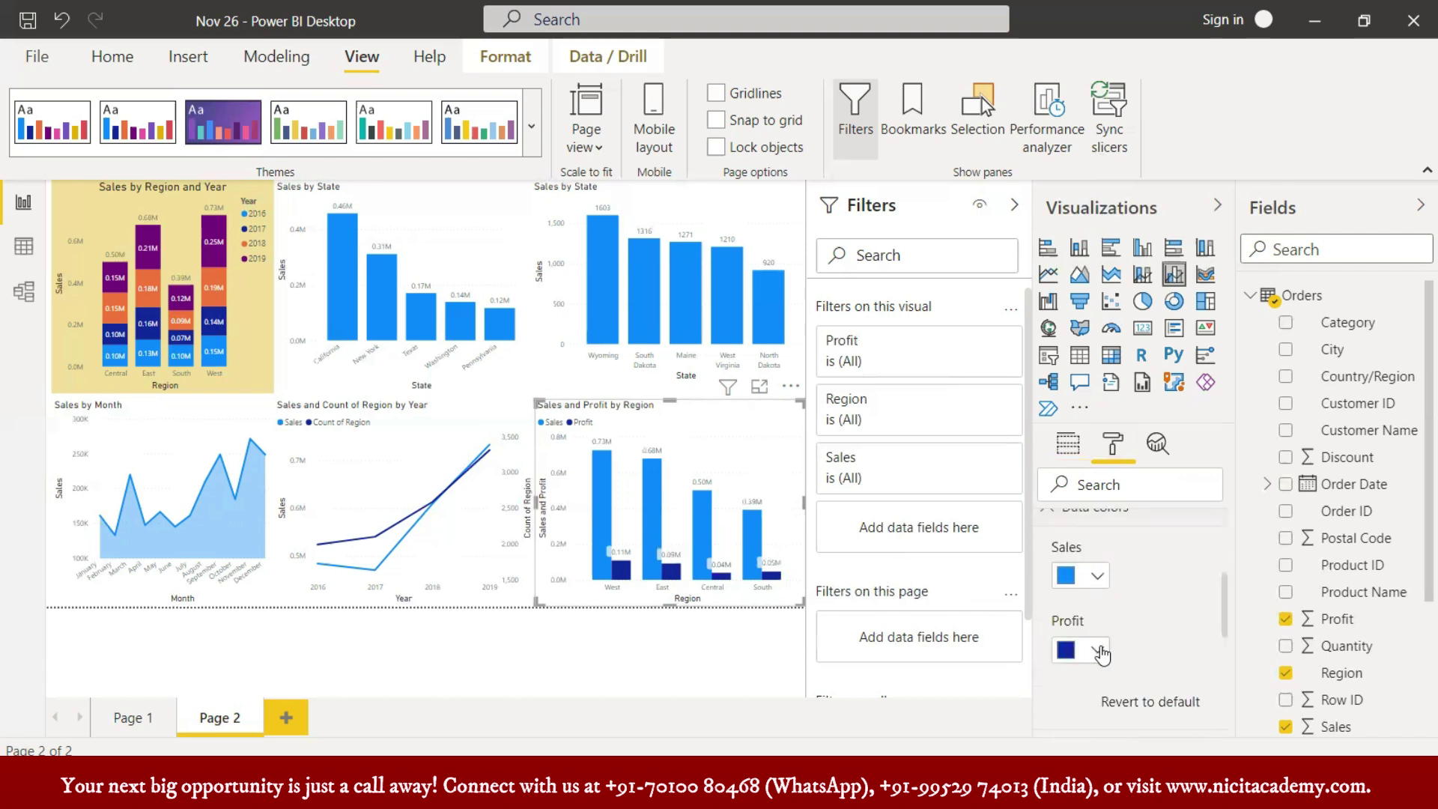
left_click(1099, 649)
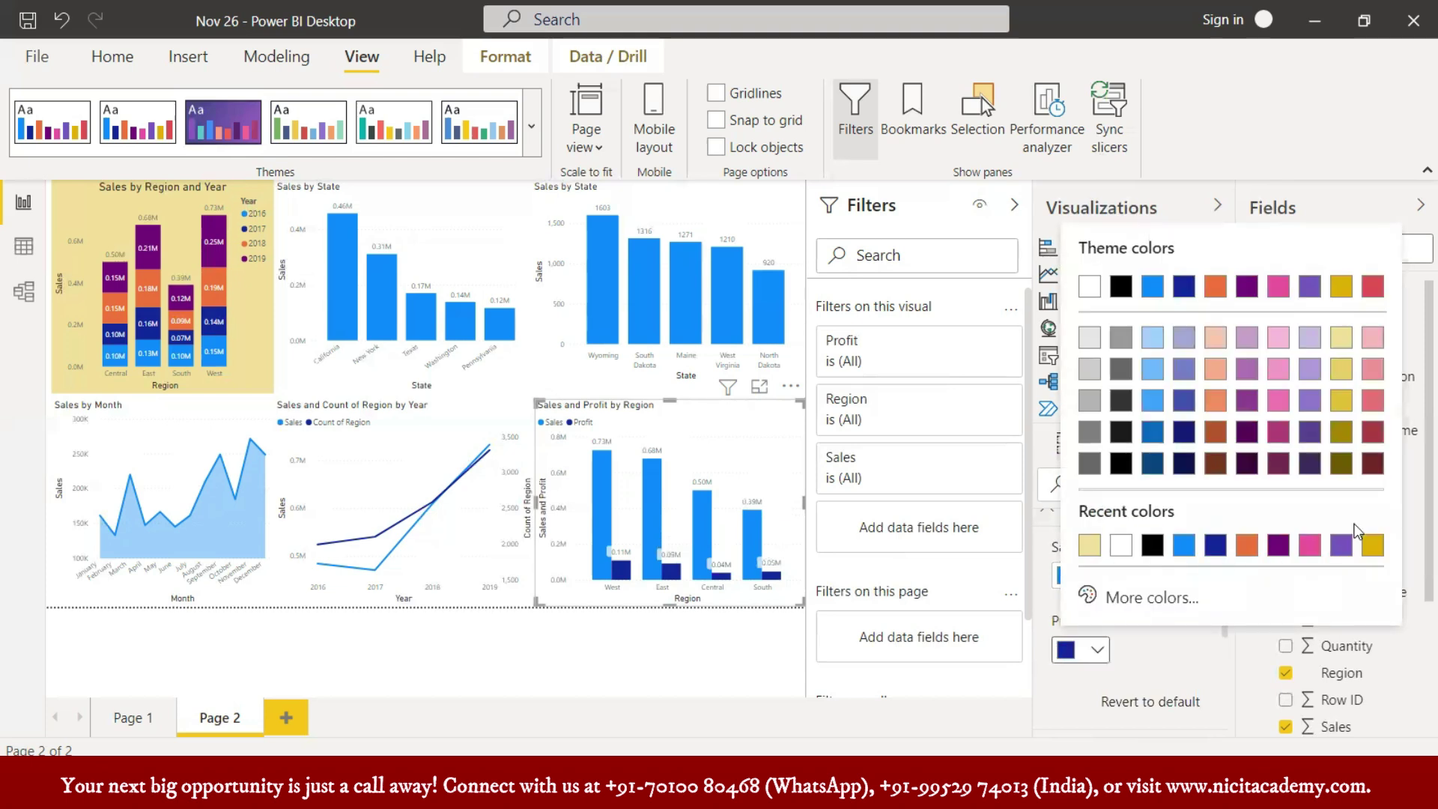
left_click(1340, 405)
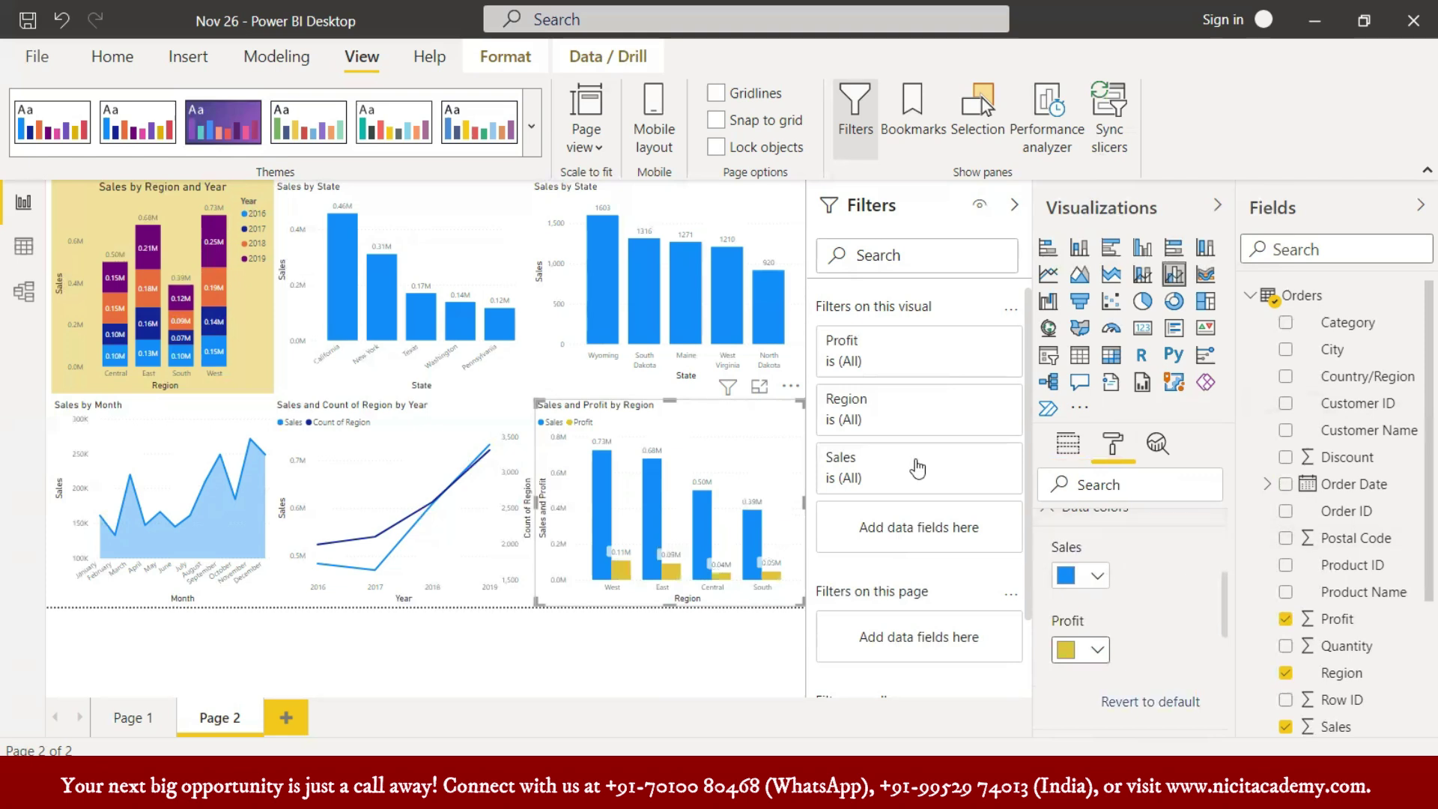
left_click(760, 387)
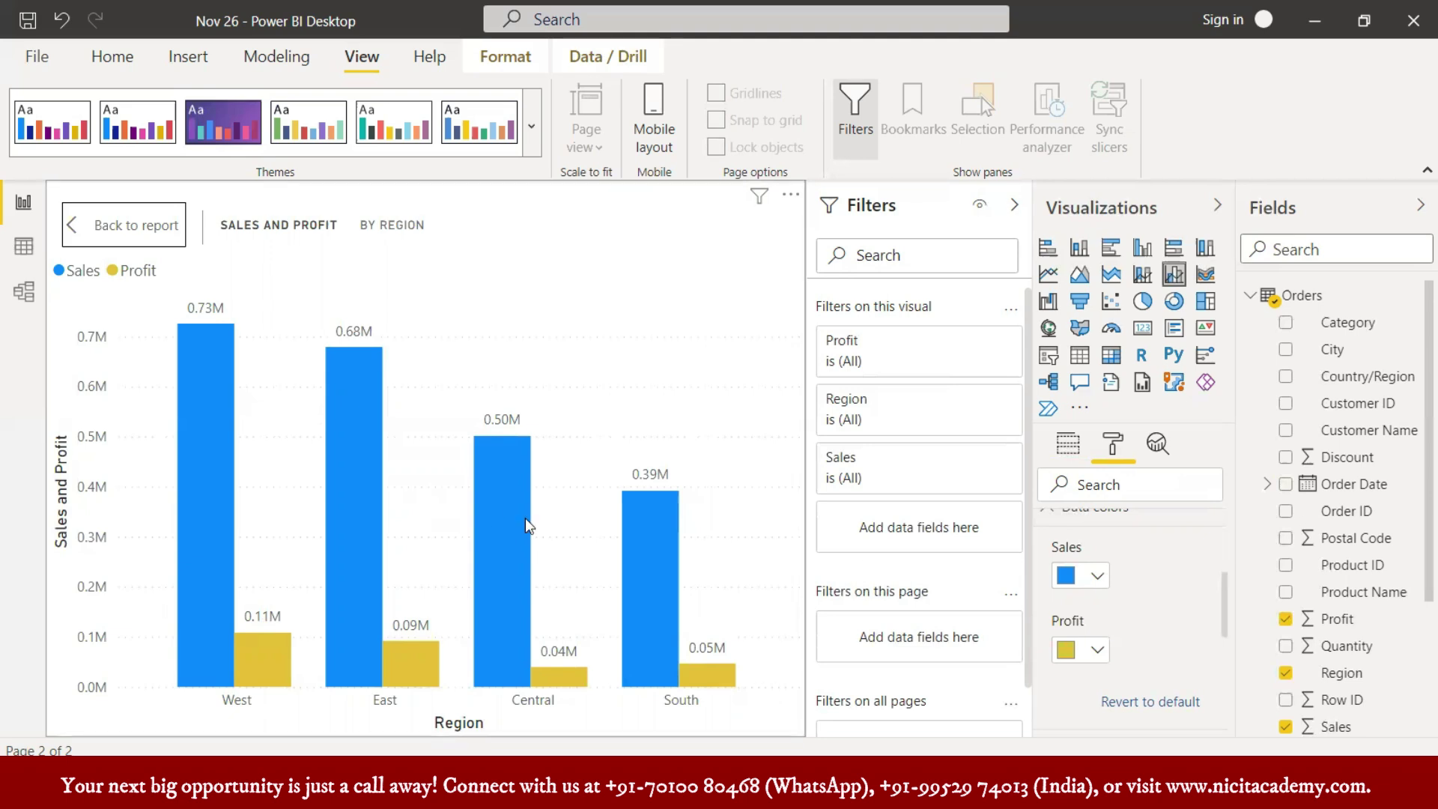
left_click(102, 237)
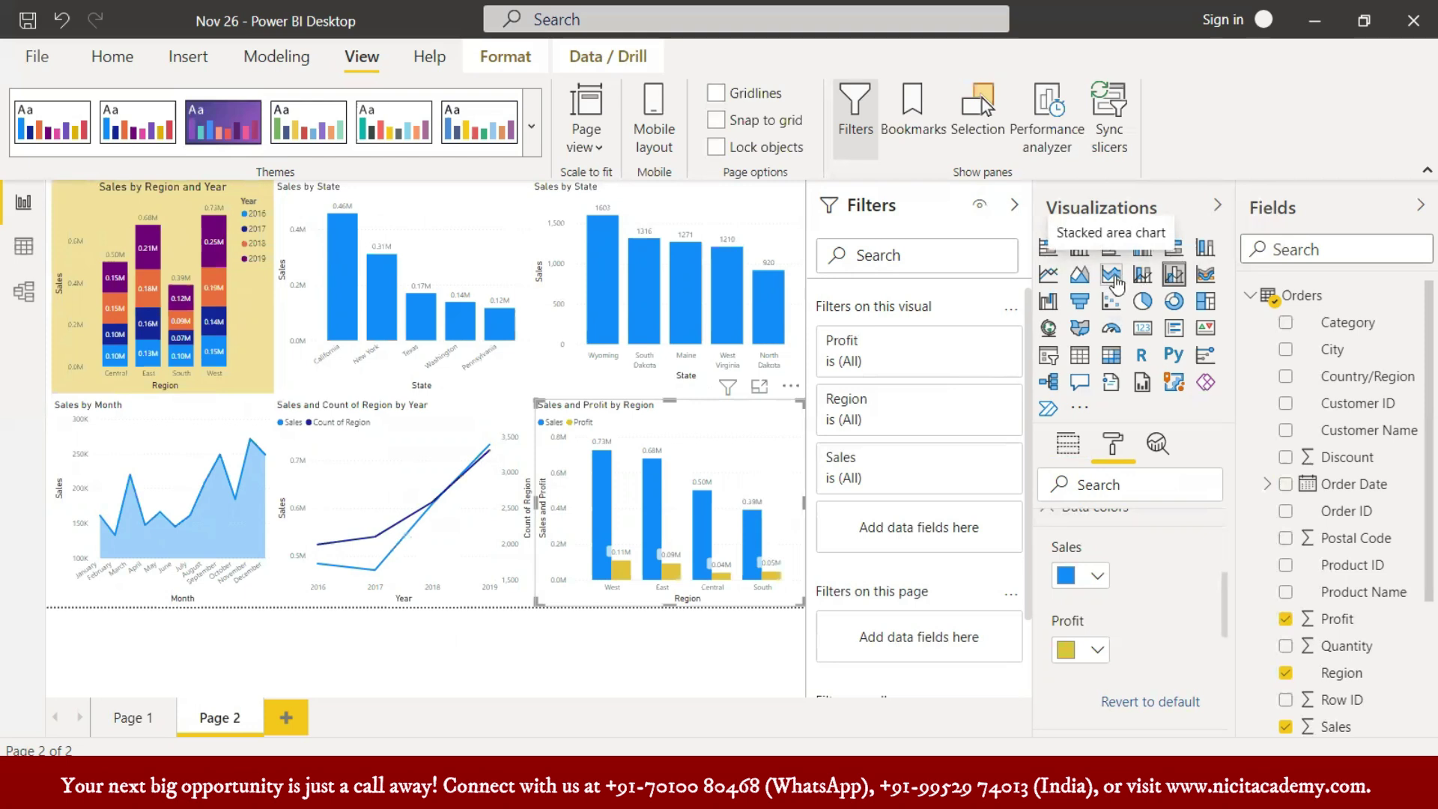
- Convert the Sales by Month area chart to a stacked area chart
left_click(232, 527)
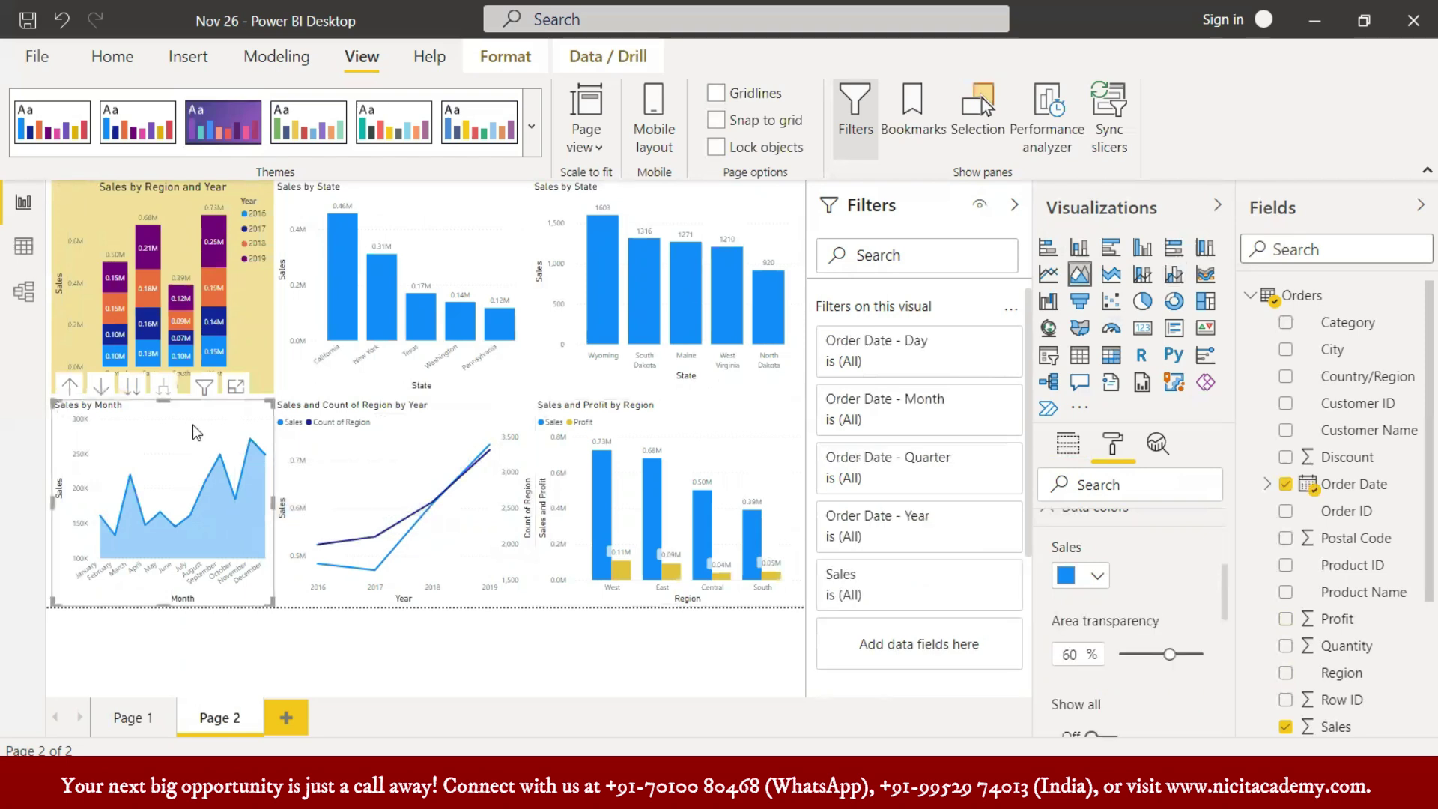
left_click(1114, 280)
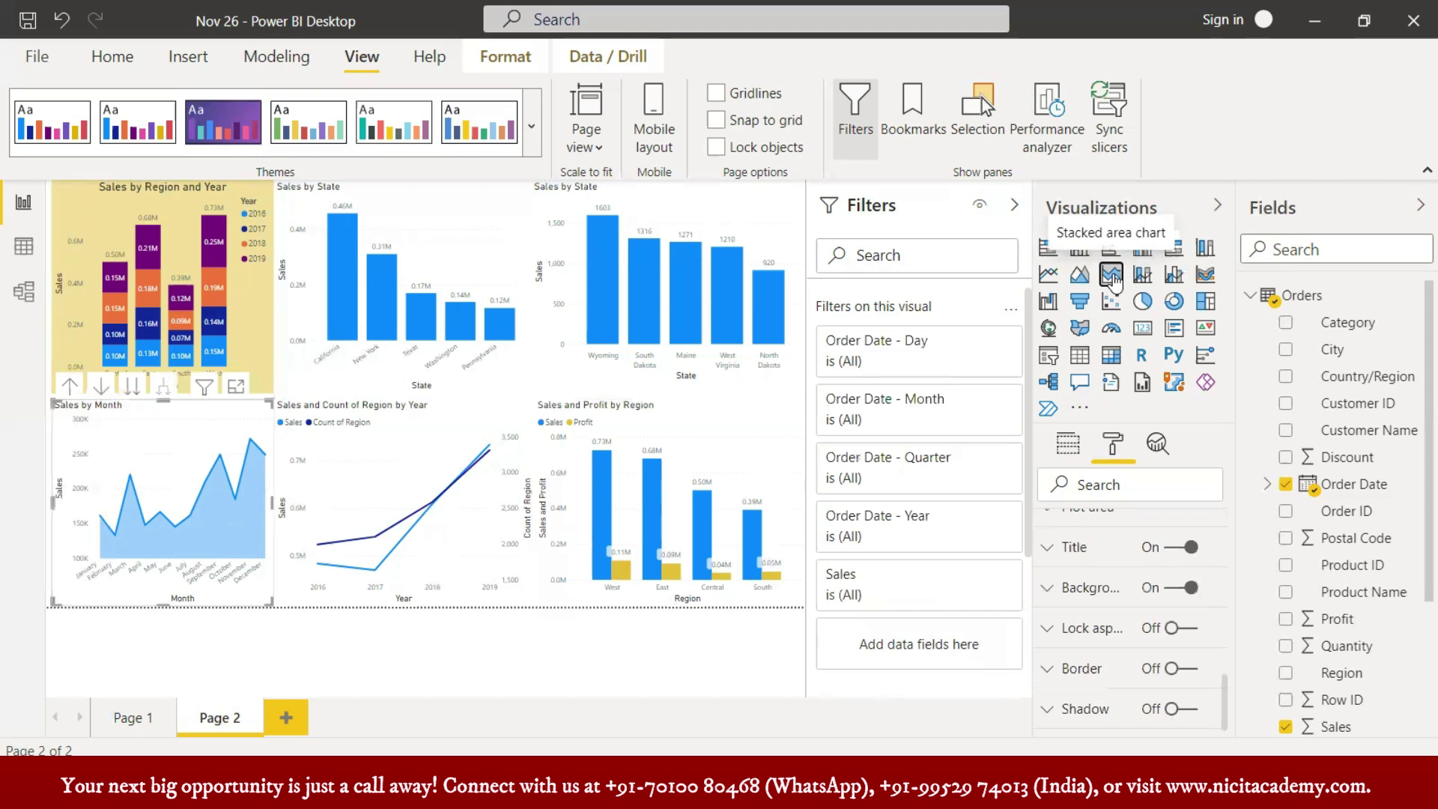
mouse_move(179, 548)
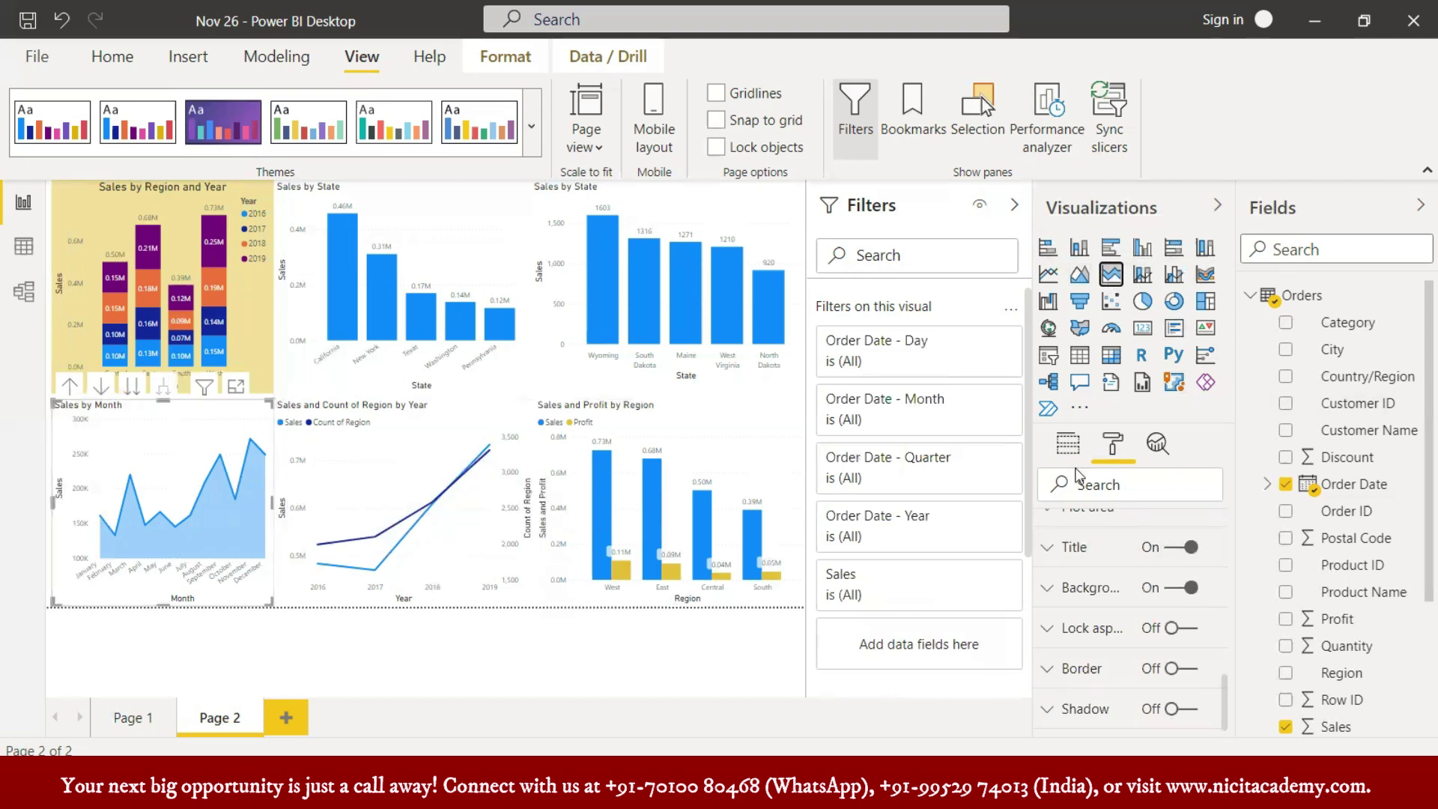
- Add the Profit field to the values of the Sales by Month stacked area chart
left_click(1068, 443)
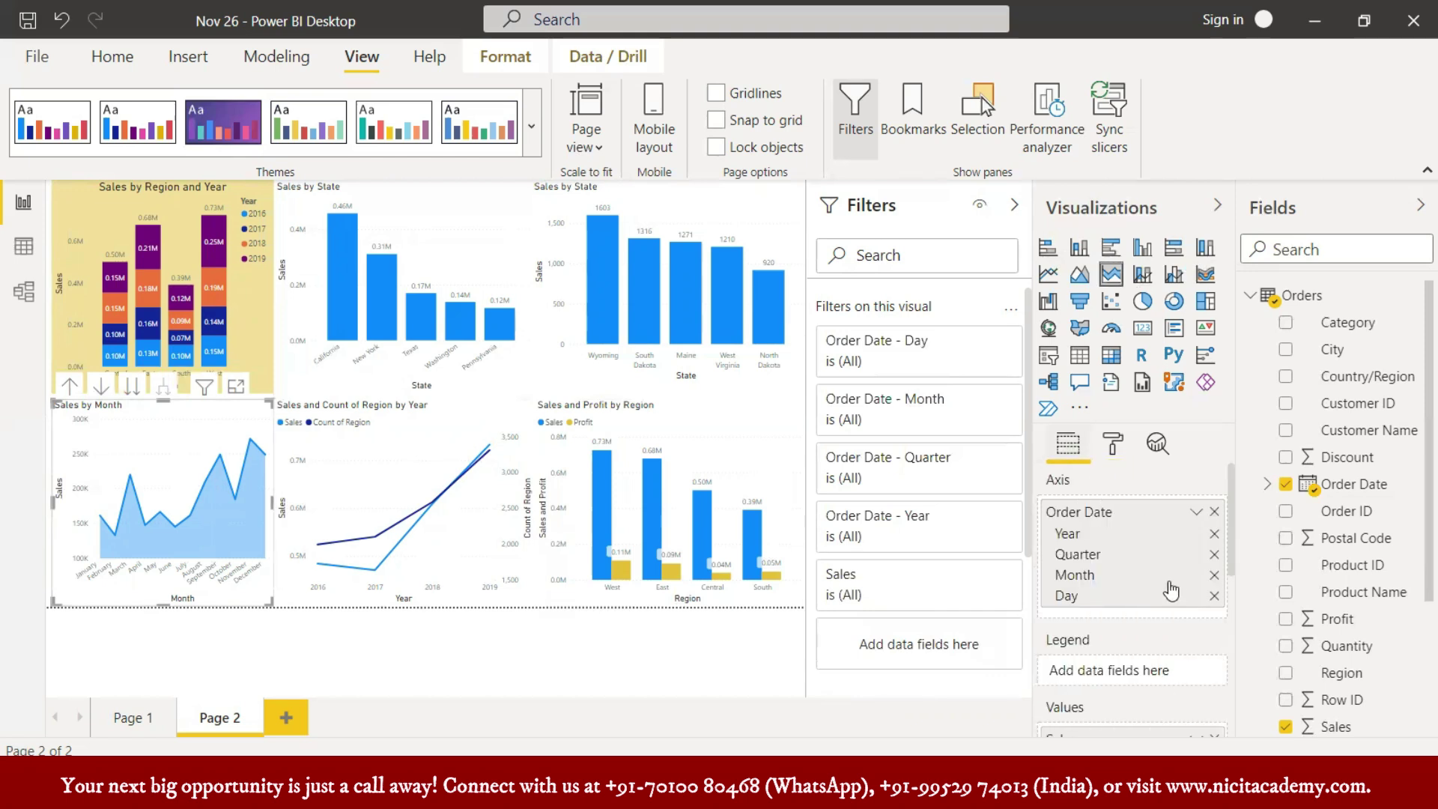
scroll(1167, 596, "down", 5)
scroll(1167, 596, "down", 3)
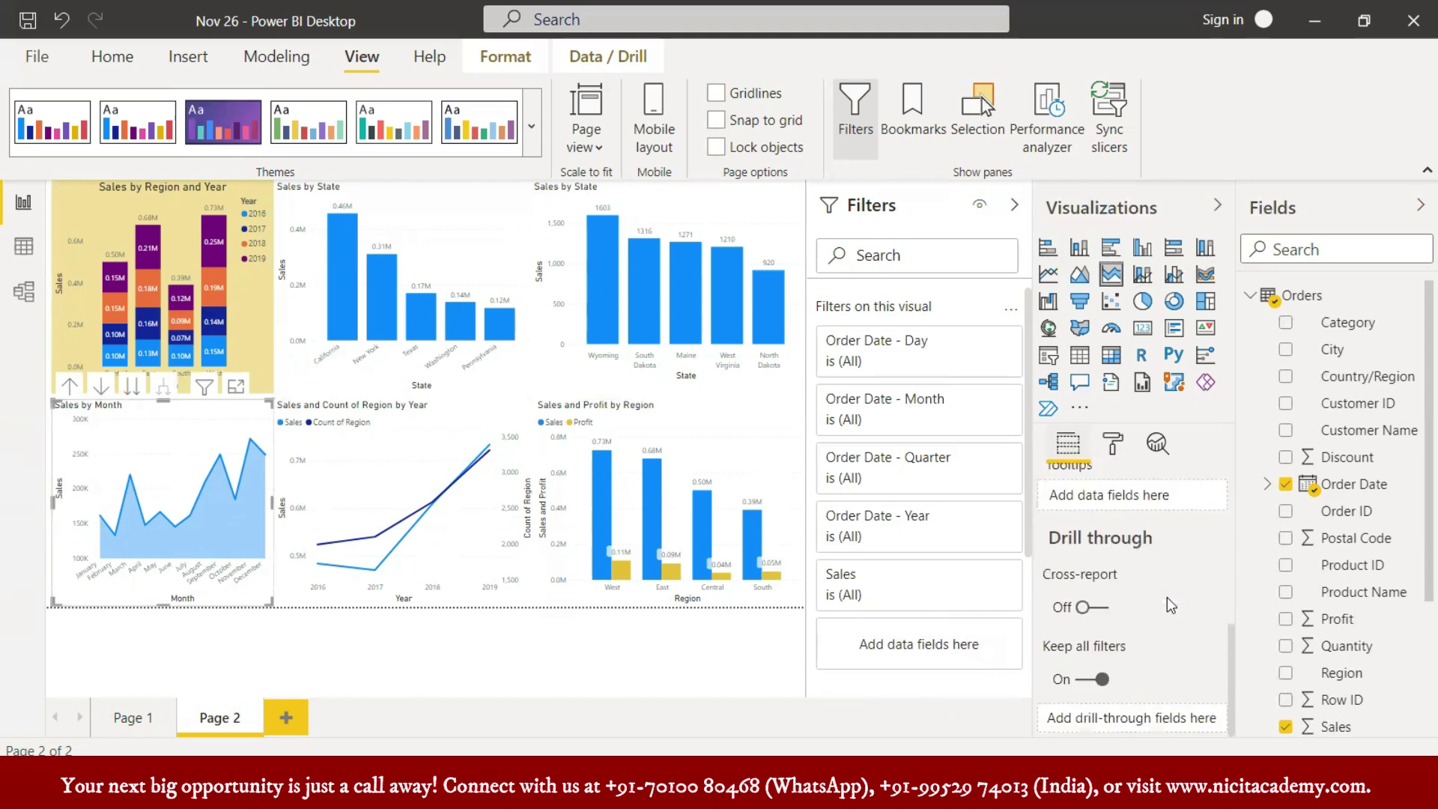
scroll(1167, 603, "up", 8)
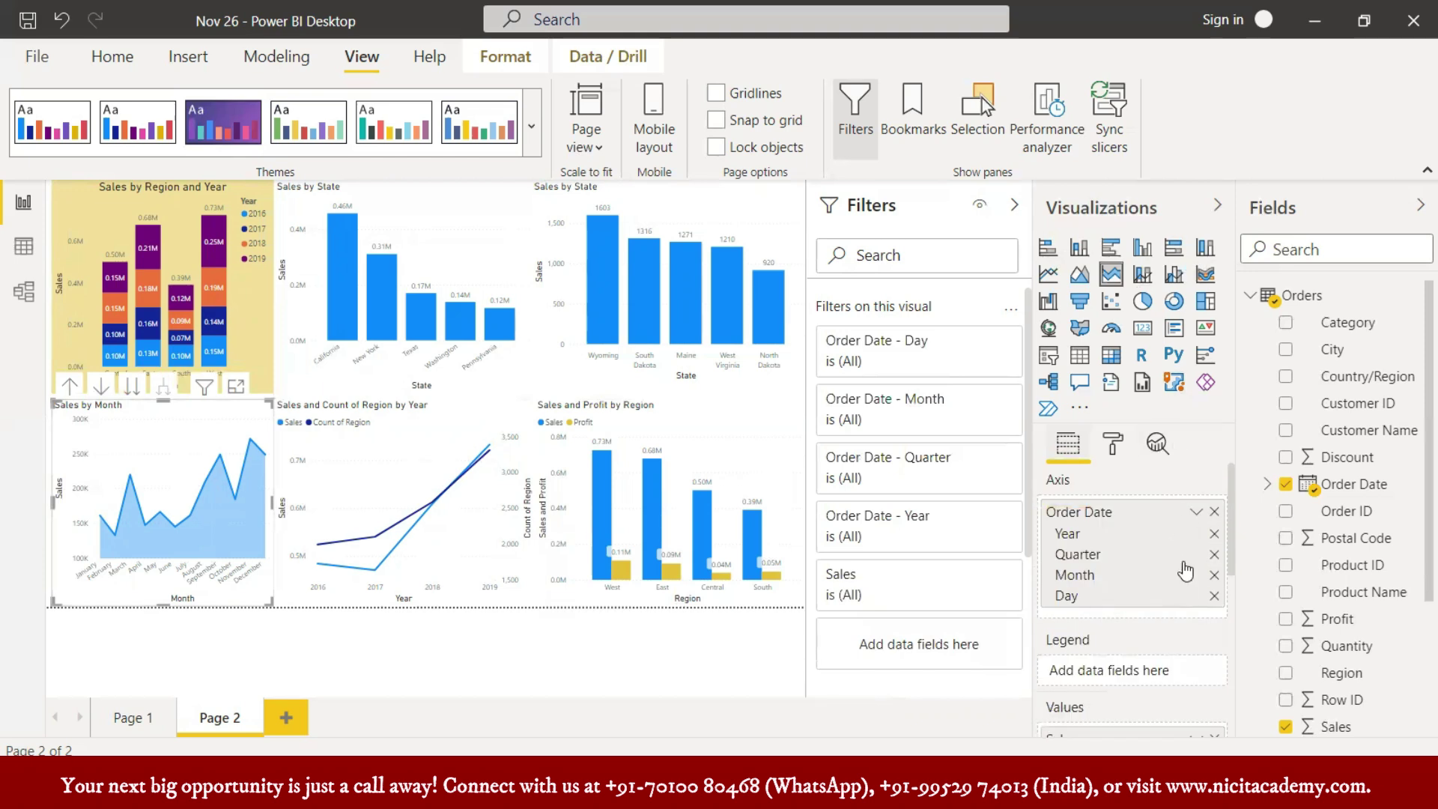
scroll(1188, 588, "down", 3)
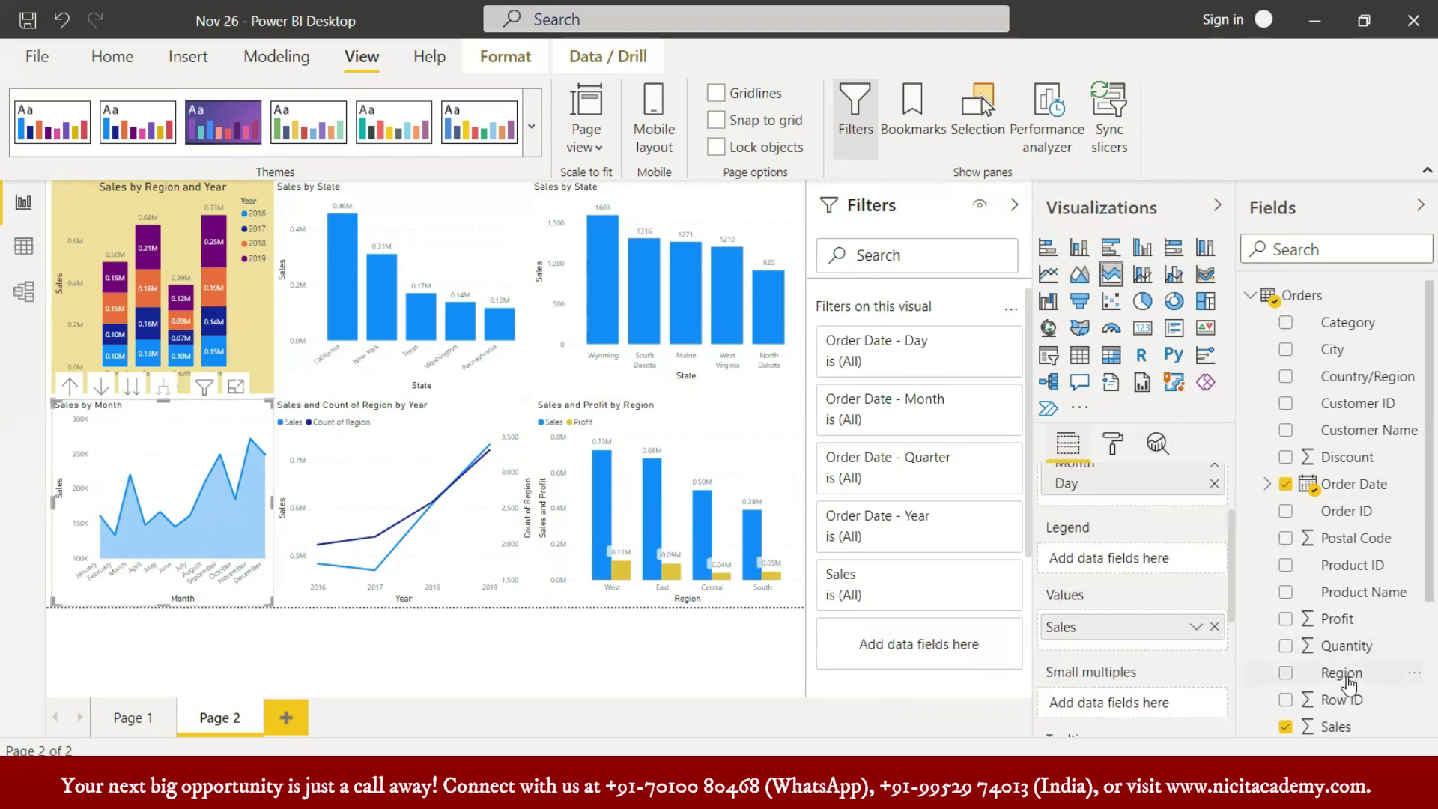
scroll(1346, 674, "down", 3)
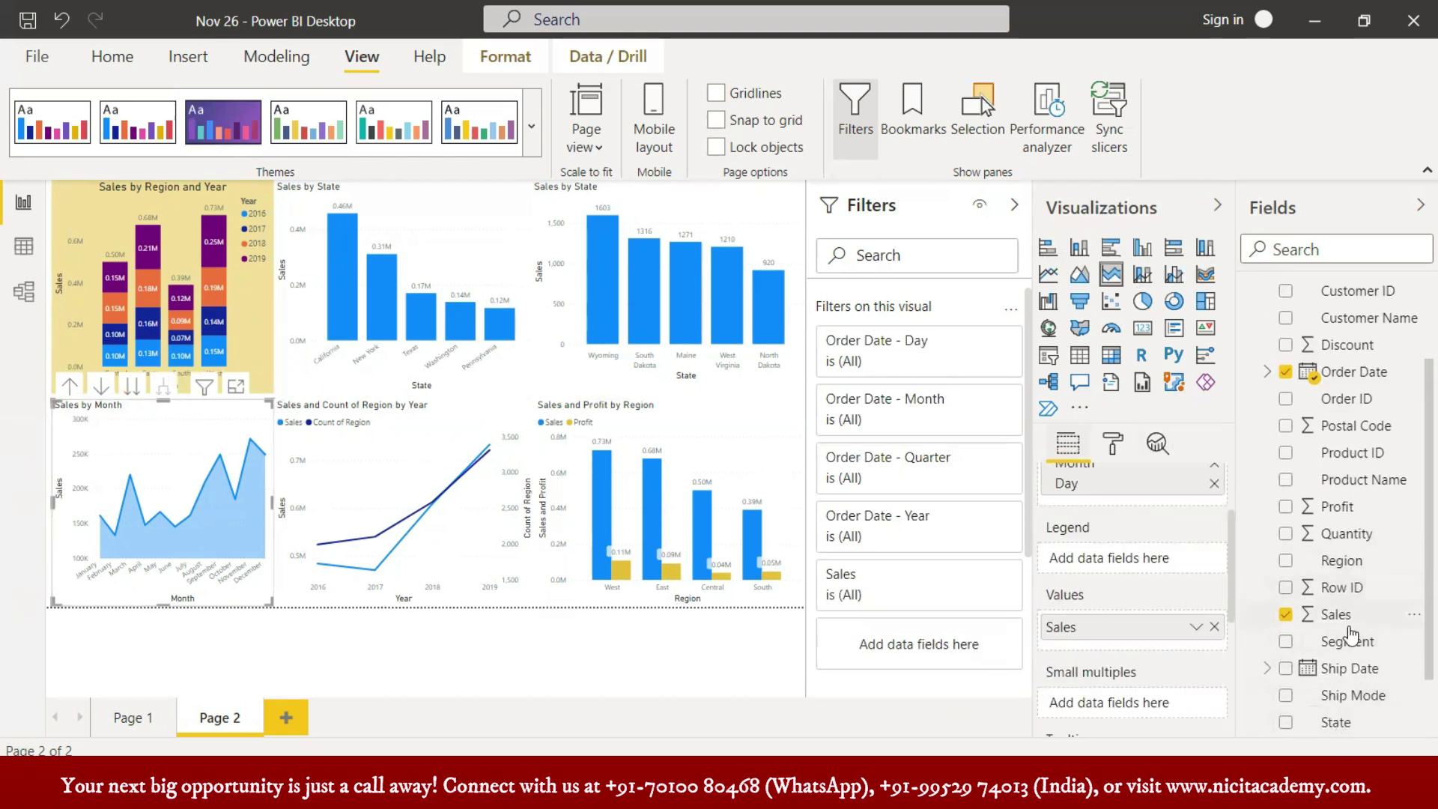
mouse_move(1291, 514)
left_mouse_down()
mouse_move(1271, 538)
mouse_move(1294, 517)
left_mouse_up()
left_click(1294, 516)
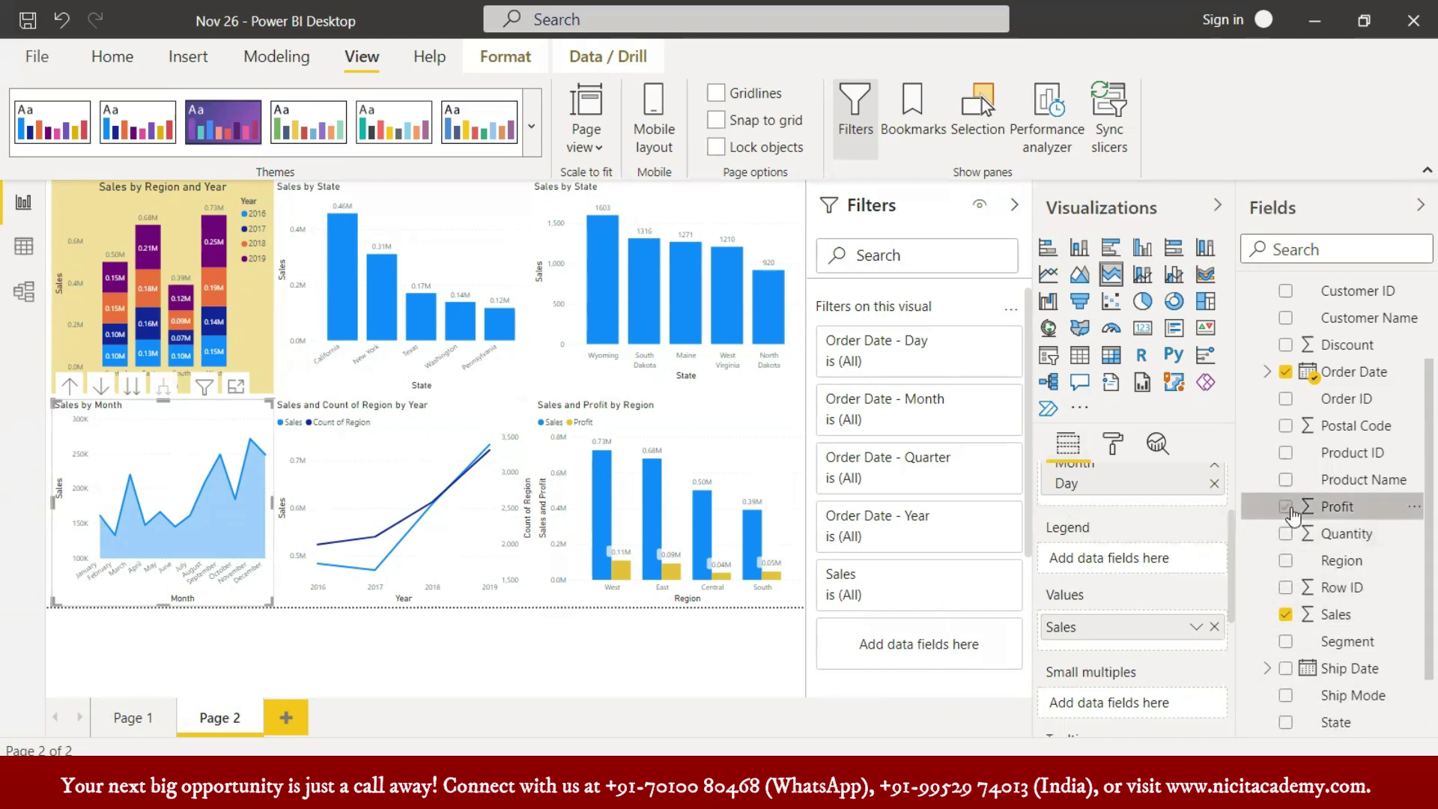
left_click(1293, 516)
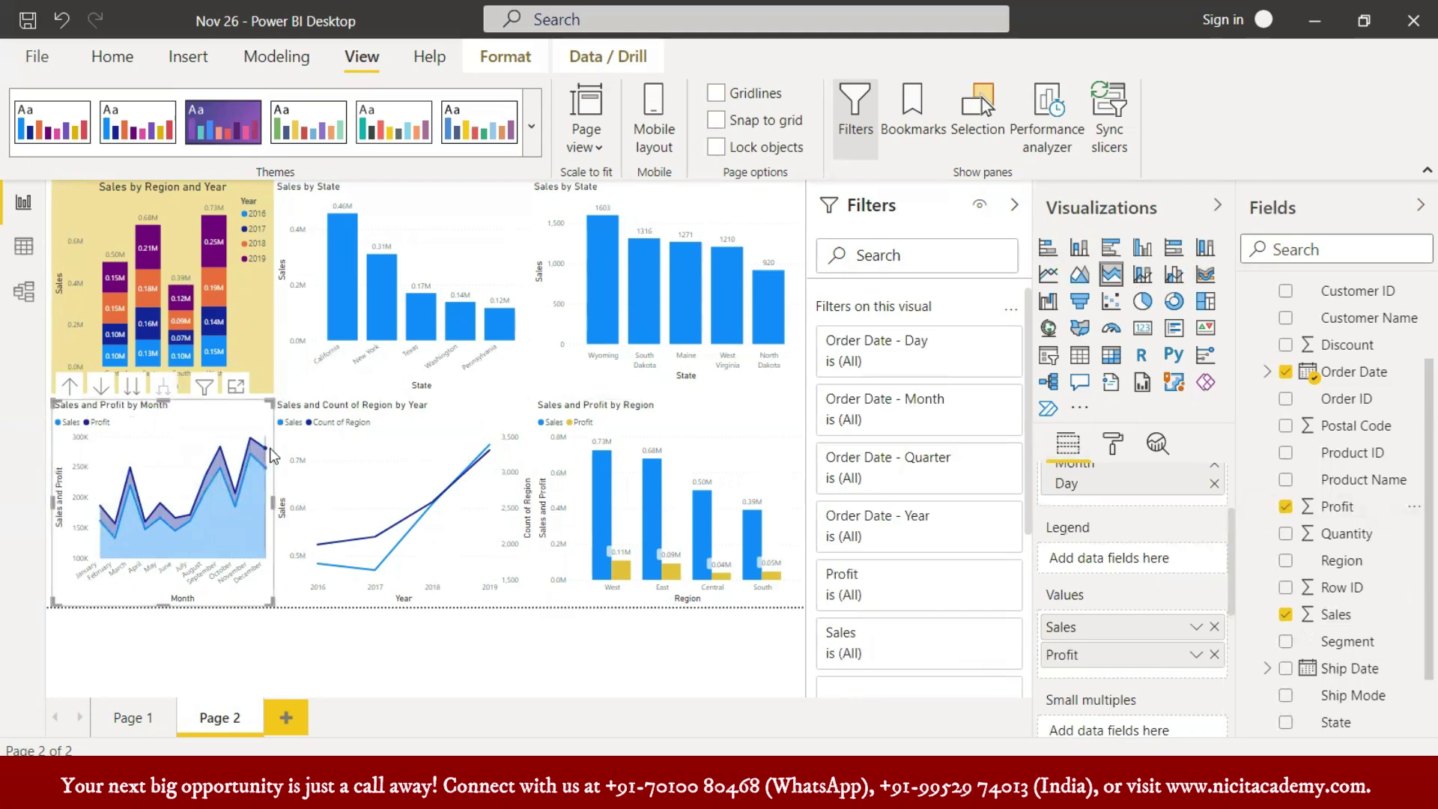
- Open the Sales and Profit by Month area chart in focus mode and drill up to the quarter level
mouse_move(263, 455)
mouse_move(220, 449)
left_click(236, 388)
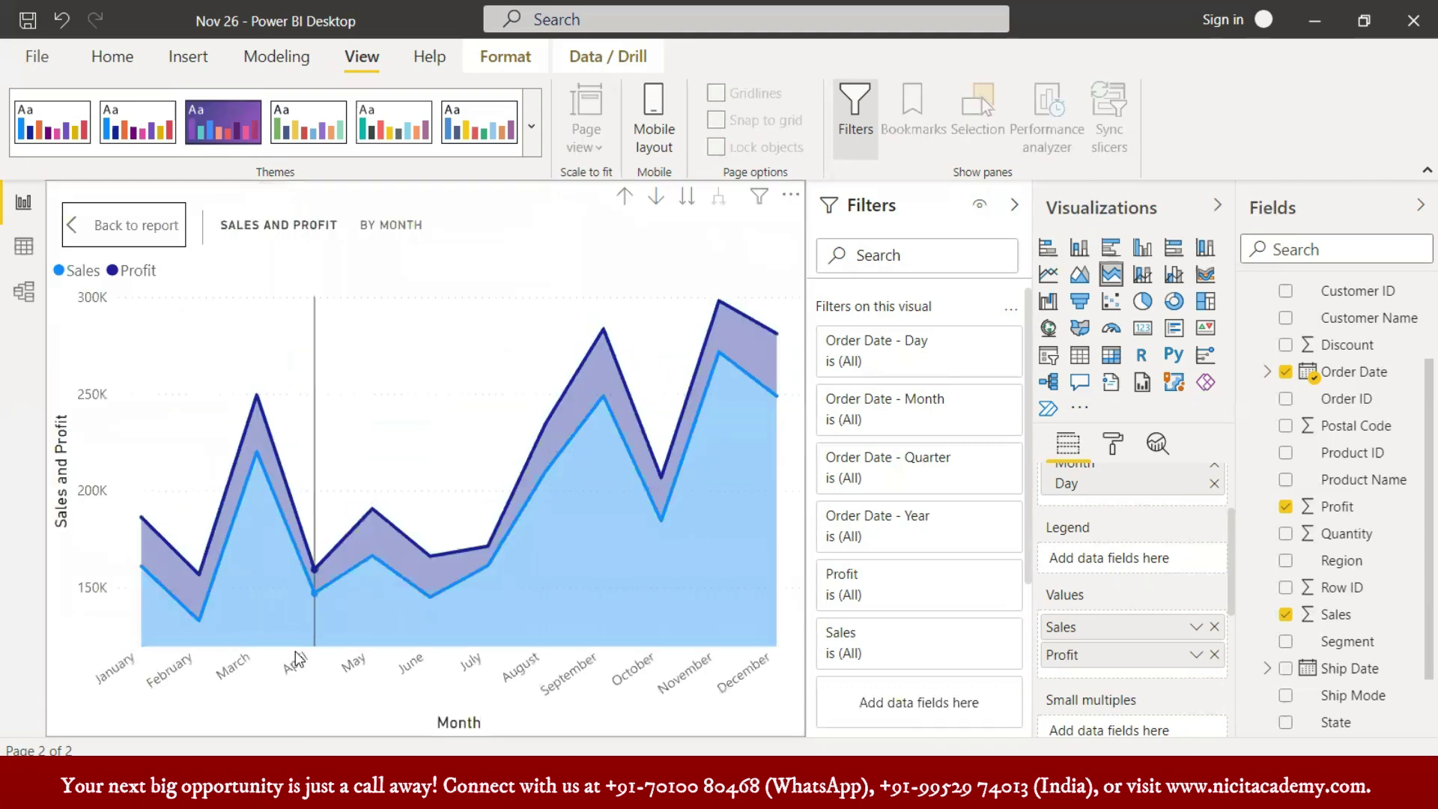
mouse_move(155, 565)
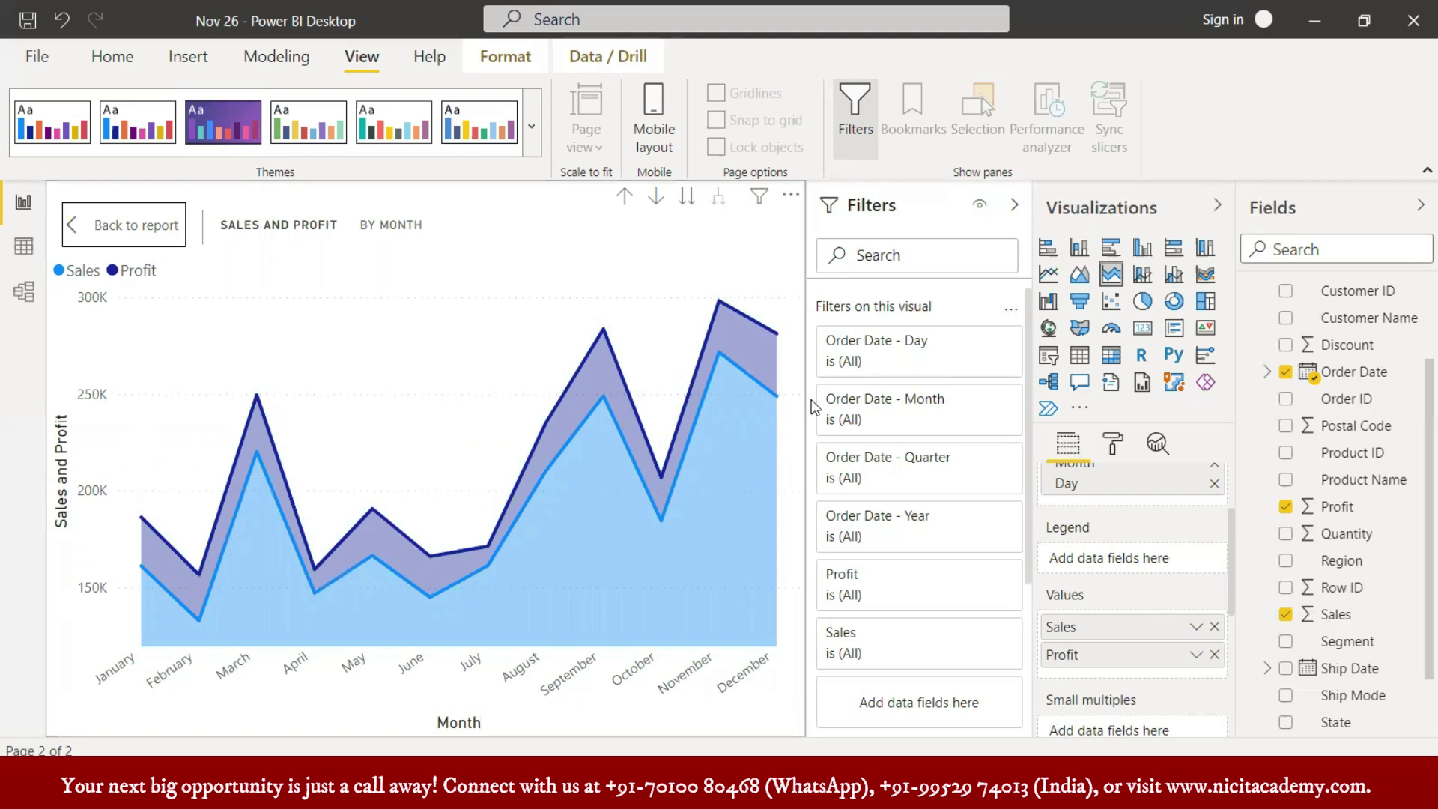
left_click(625, 197)
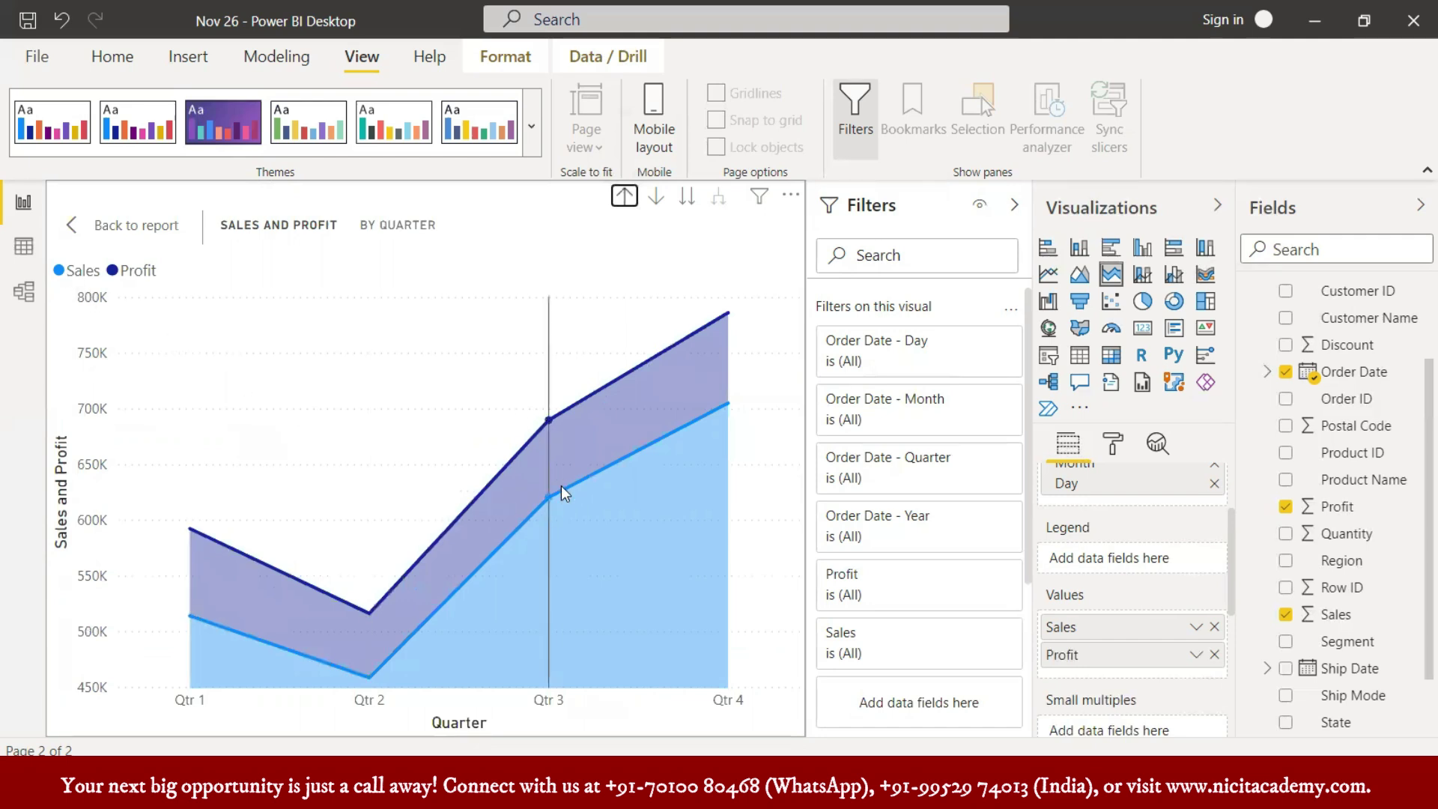
mouse_move(558, 422)
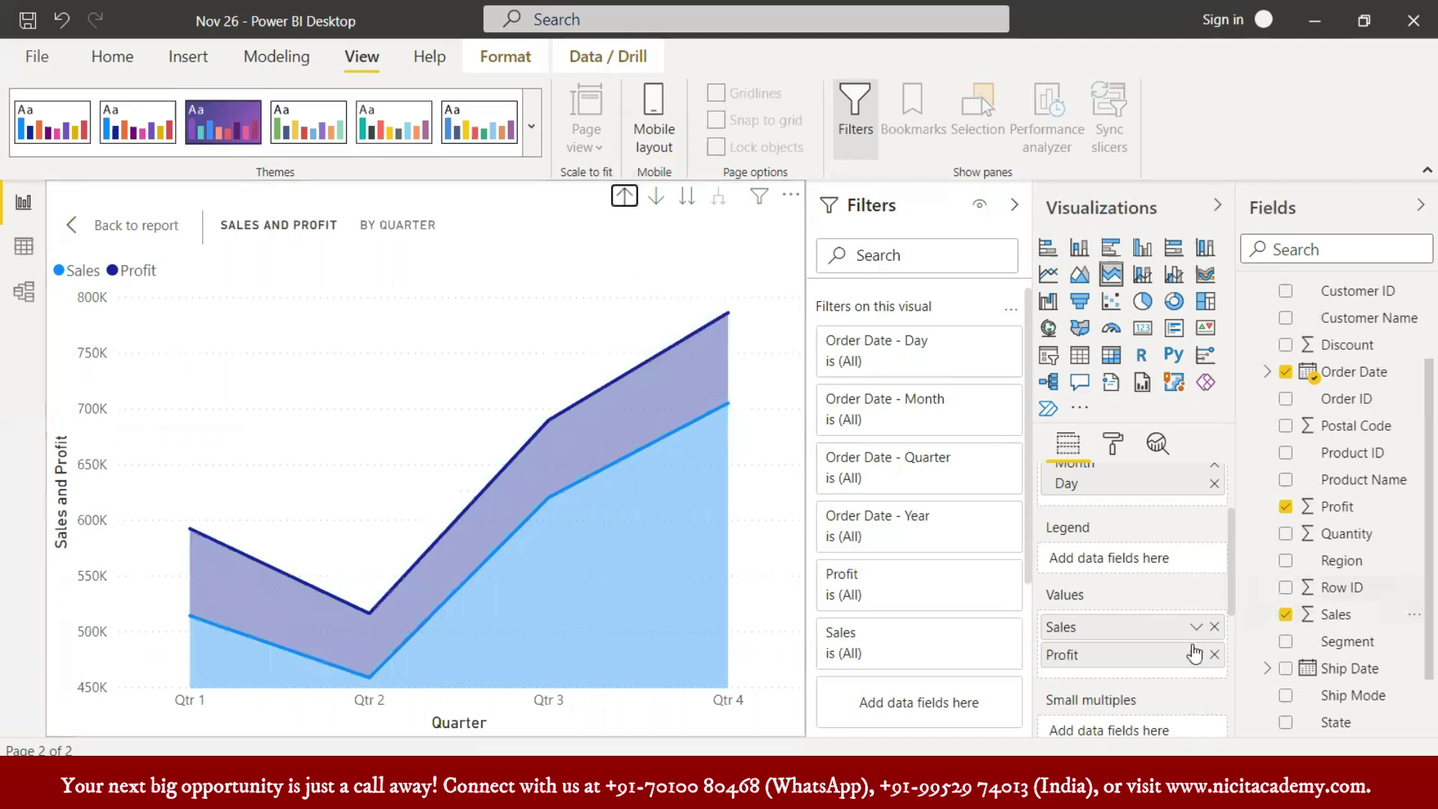
- Place Profit before Sales in the stacked area chart's values and take the chart down to the month level
left_click_drag(1116, 628, 1137, 675)
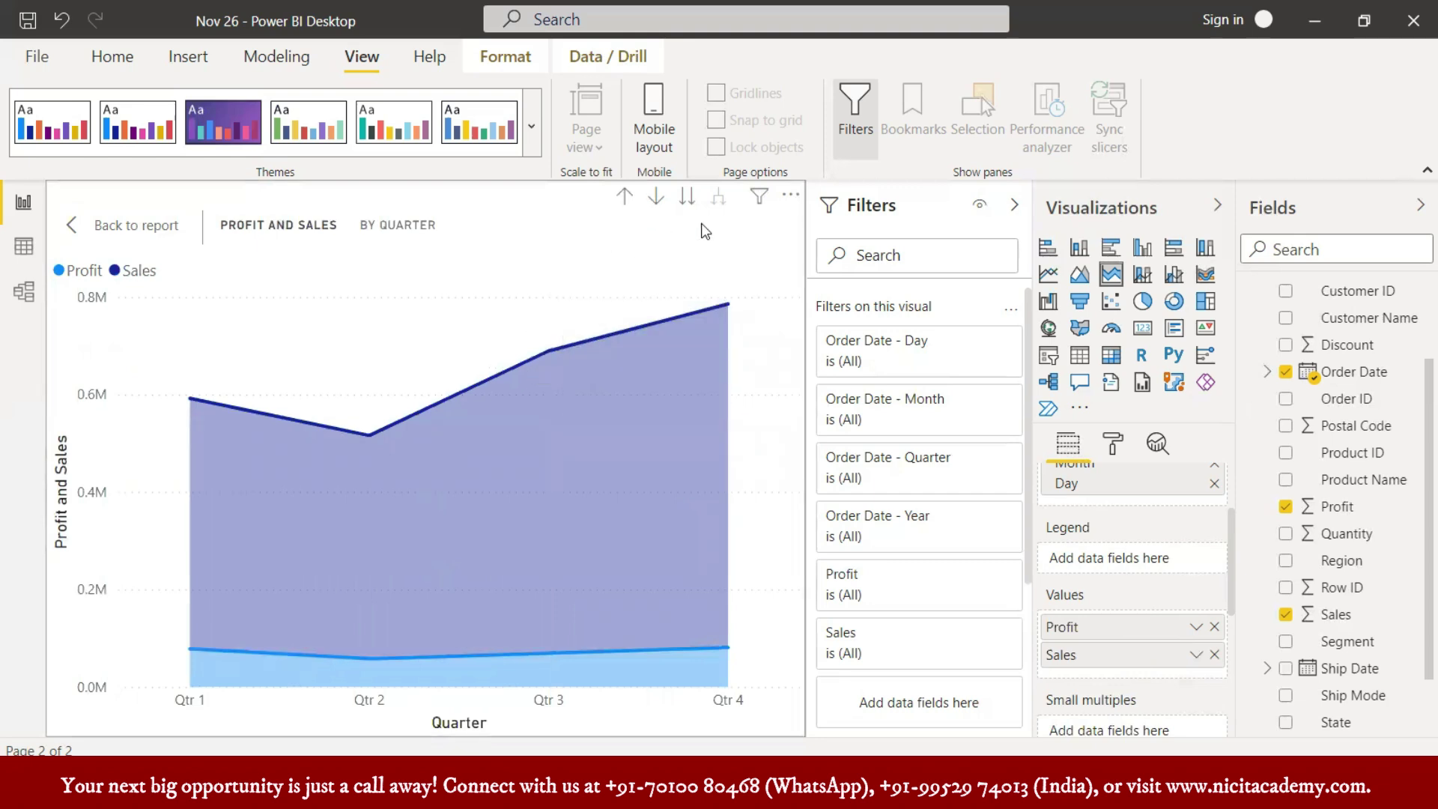
left_click(687, 196)
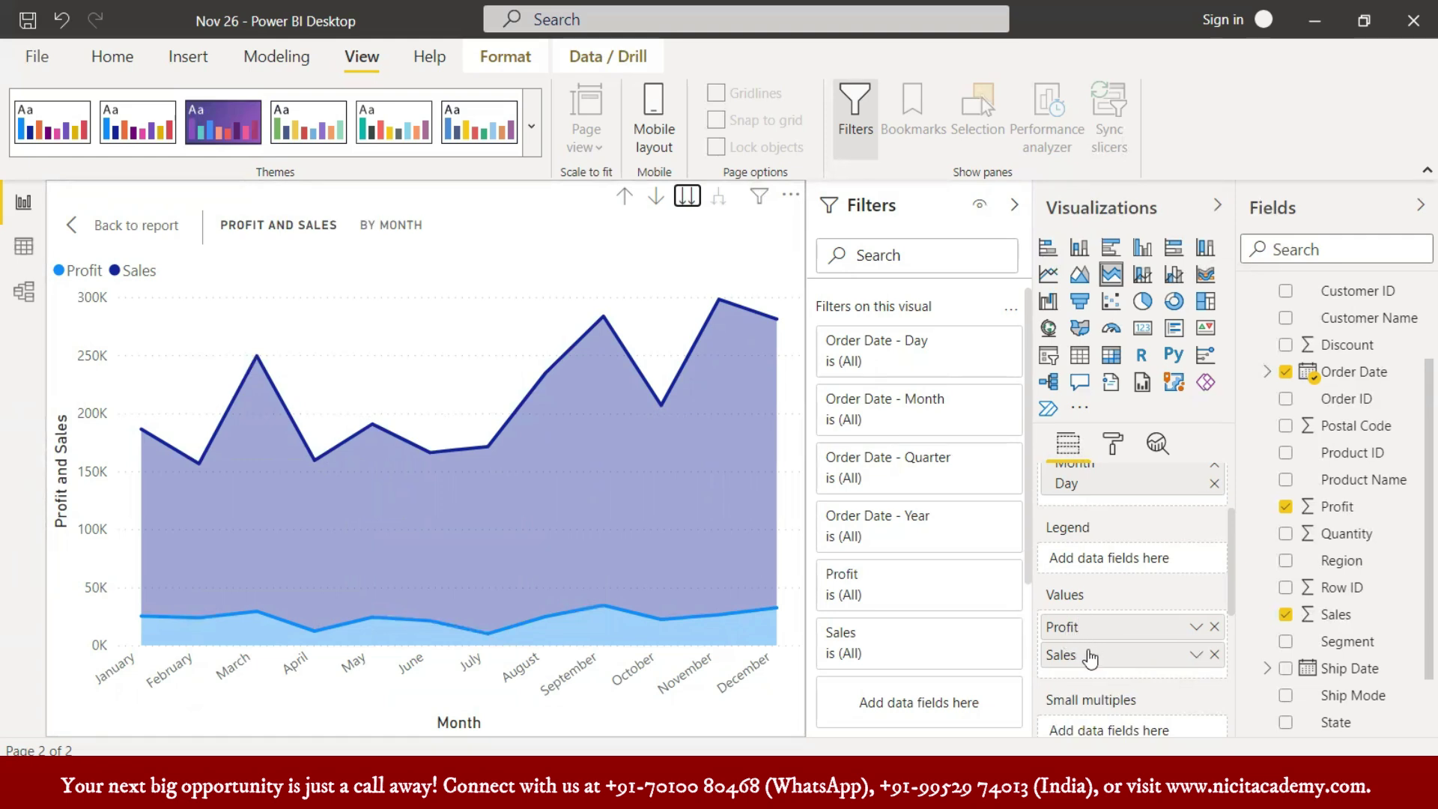
- Look through the area chart's field wells, and leave focus mode to return to the report page
scroll(1122, 642, "down", 5)
scroll(1129, 599, "down", 2)
scroll(1126, 615, "up", 4)
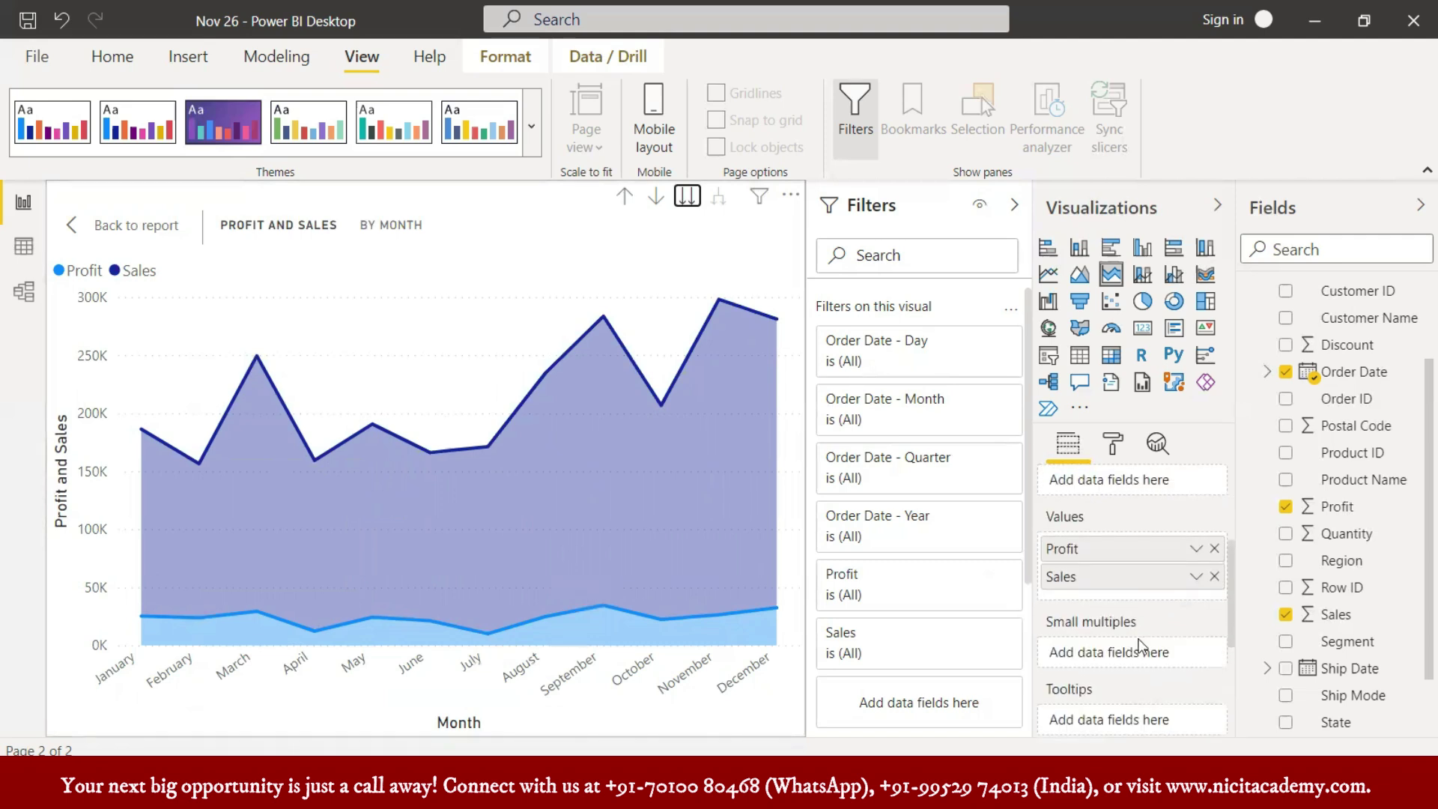
scroll(1144, 652, "up", 3)
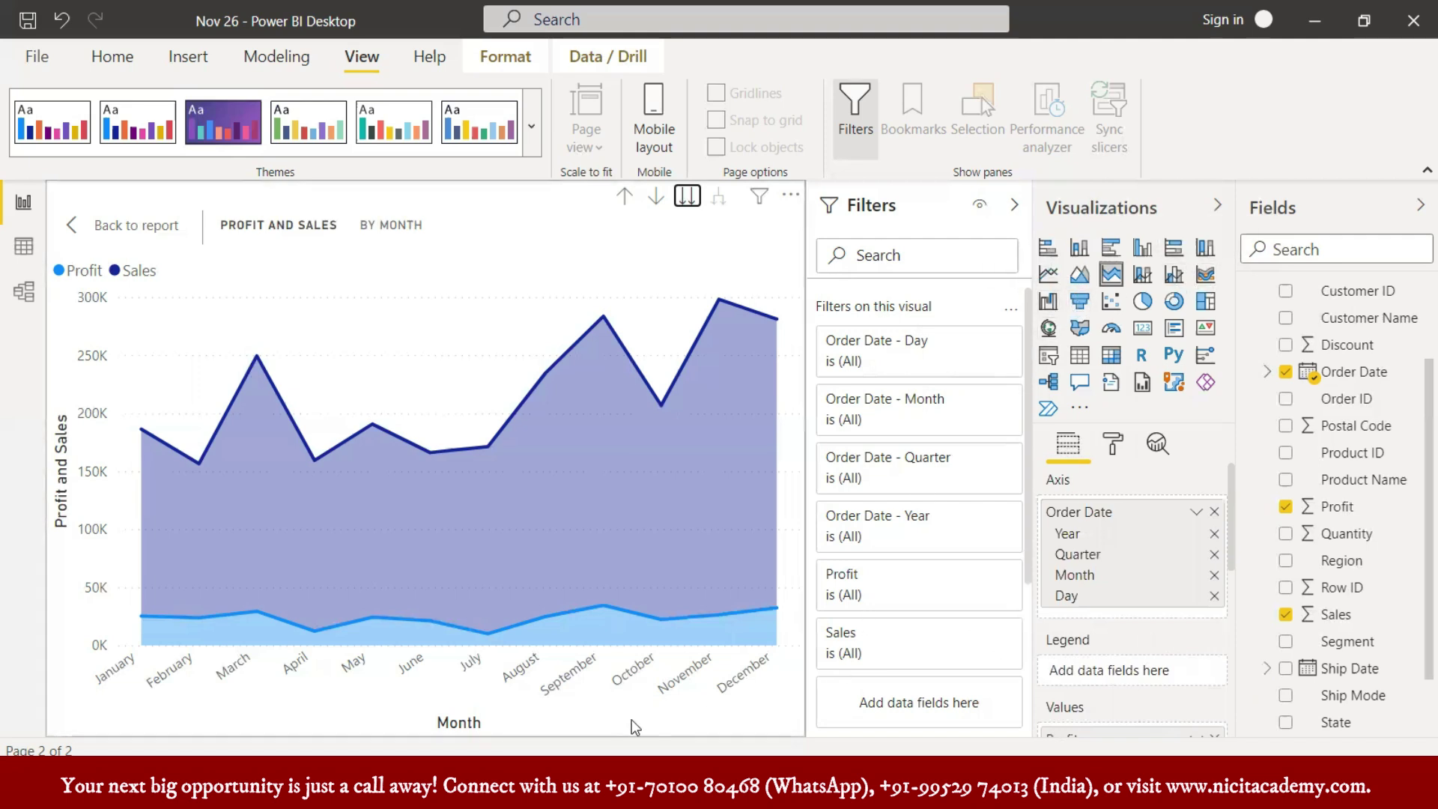
left_click(72, 226)
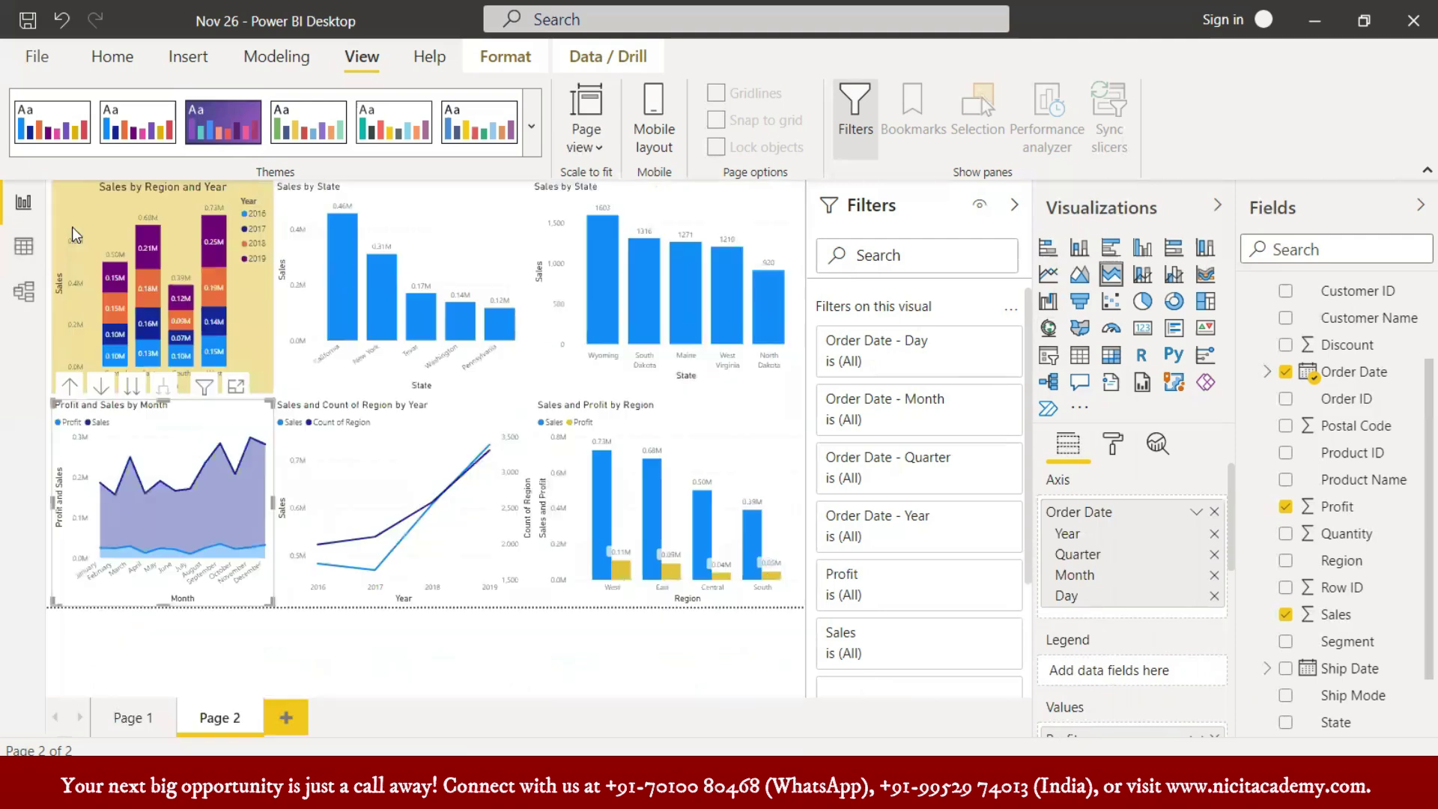
- Add a new report page with a funnel chart of Sales by State, and enlarge it to the full page height
left_click(286, 717)
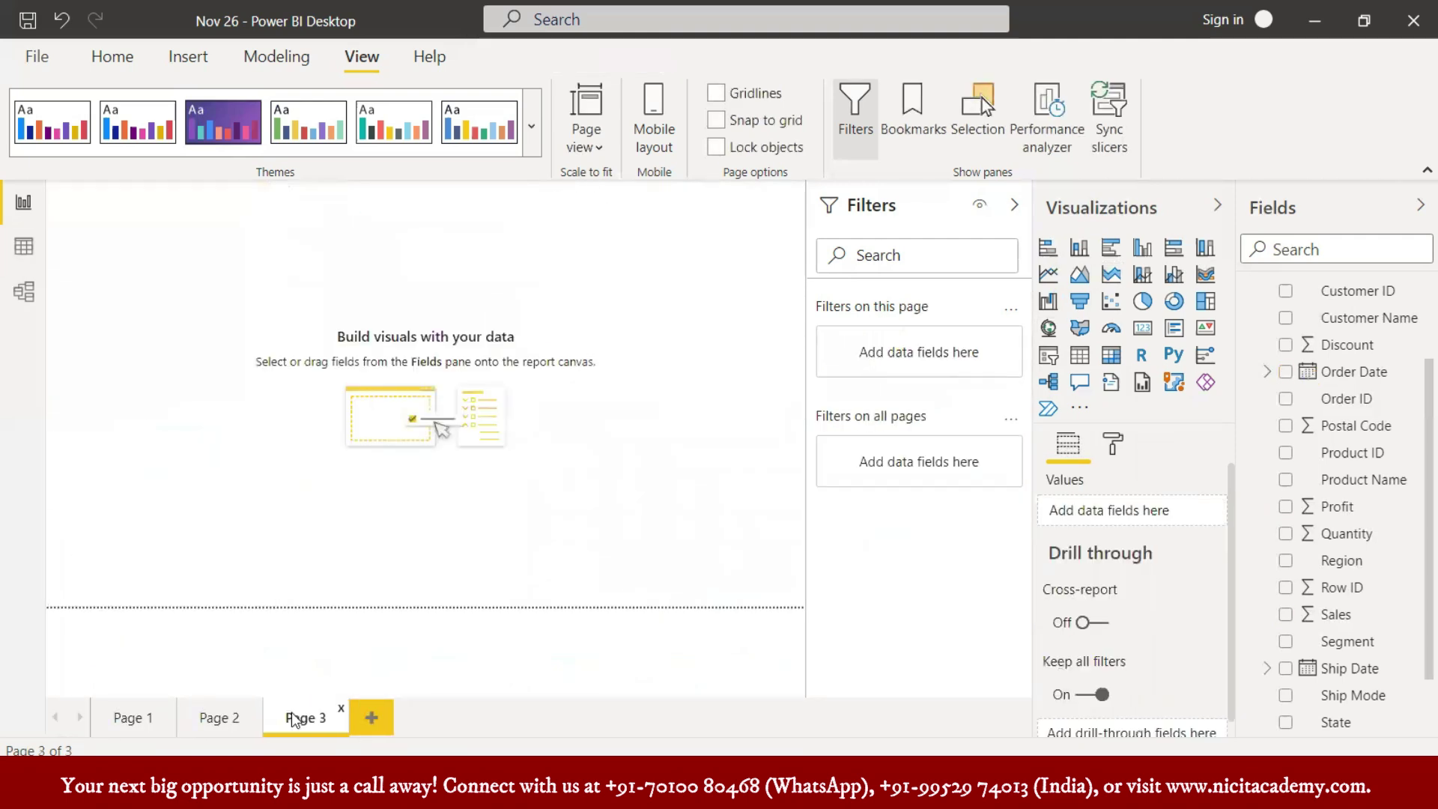
left_click(1080, 300)
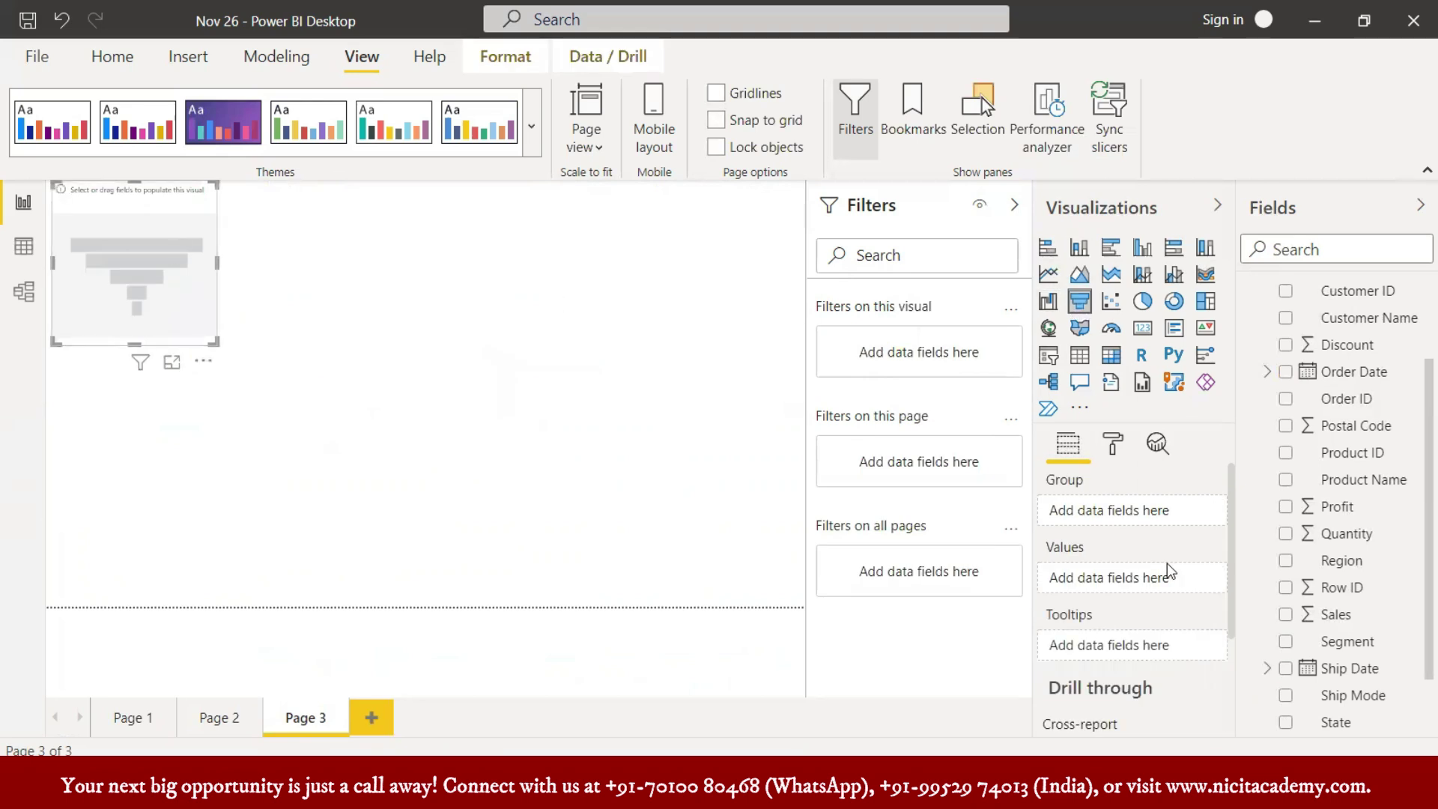
left_click(1287, 726)
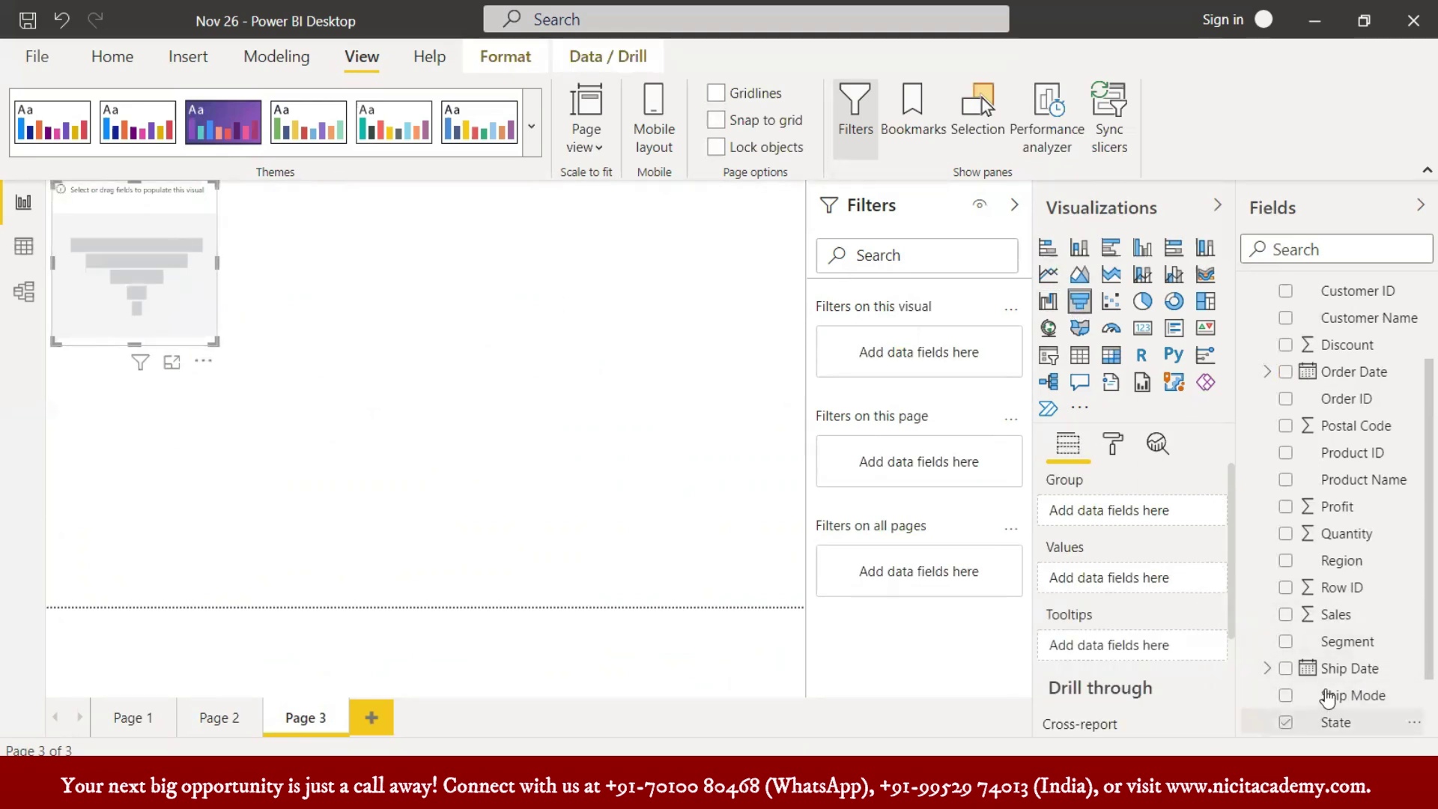
scroll(1349, 659, "down", 3)
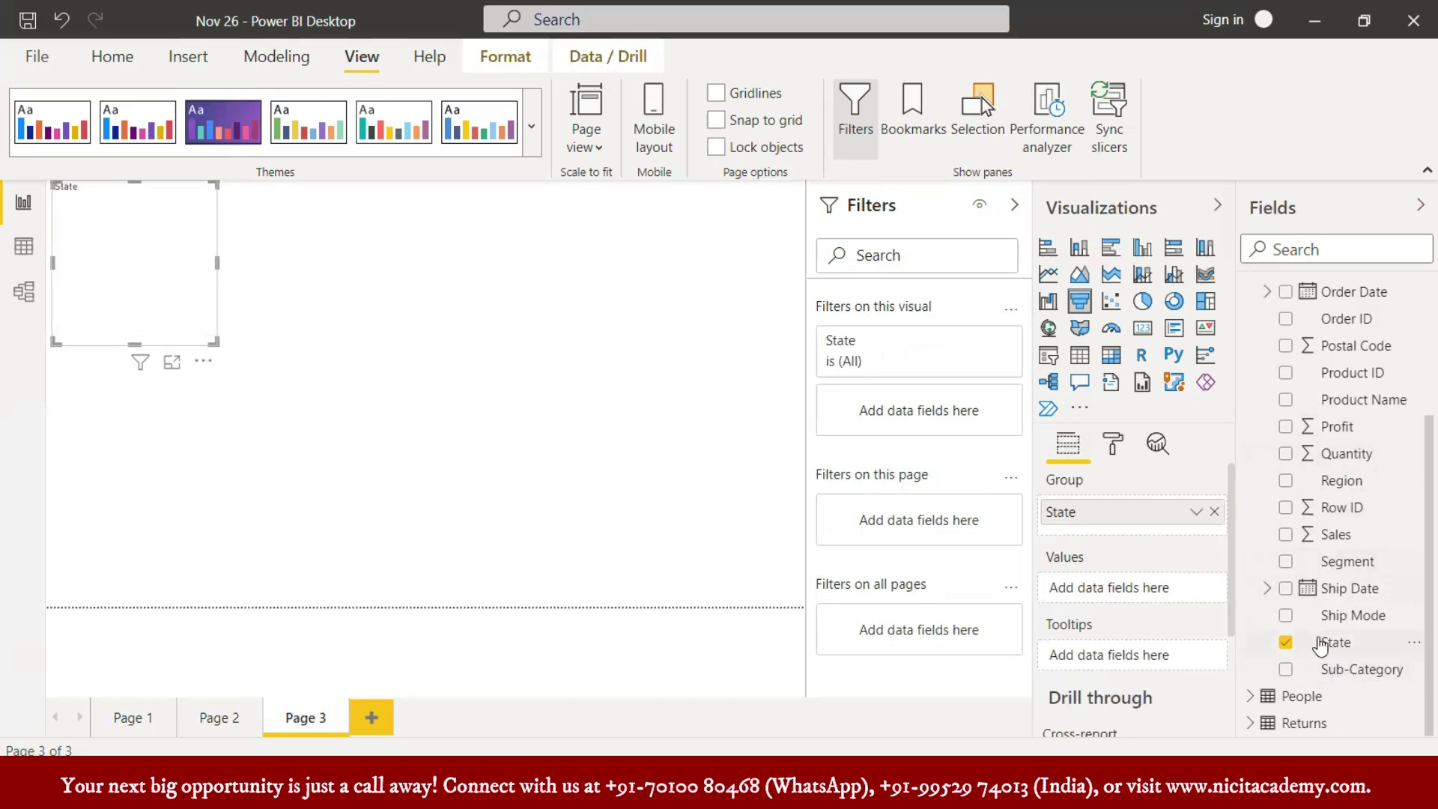
left_click(1286, 535)
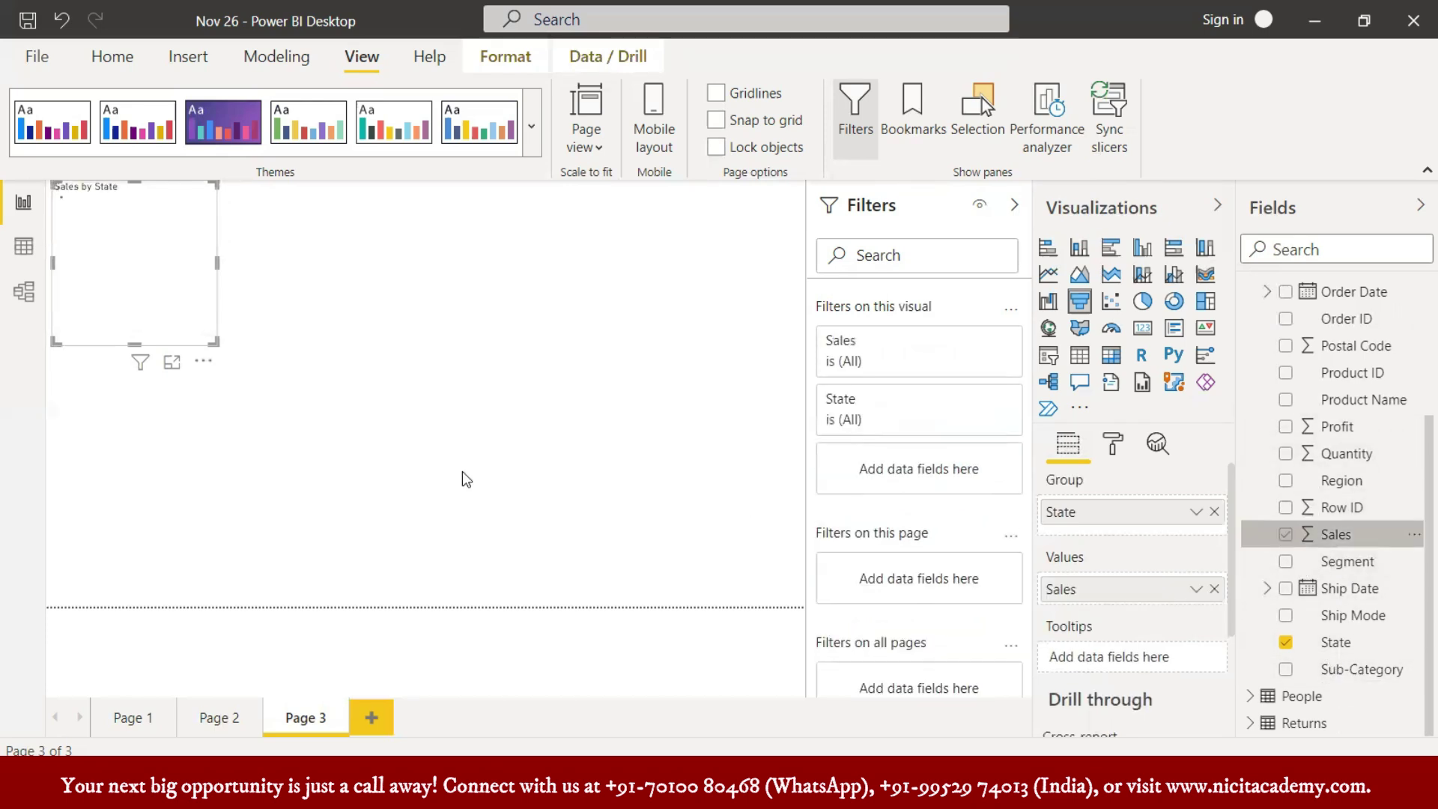
left_click_drag(212, 342, 489, 645)
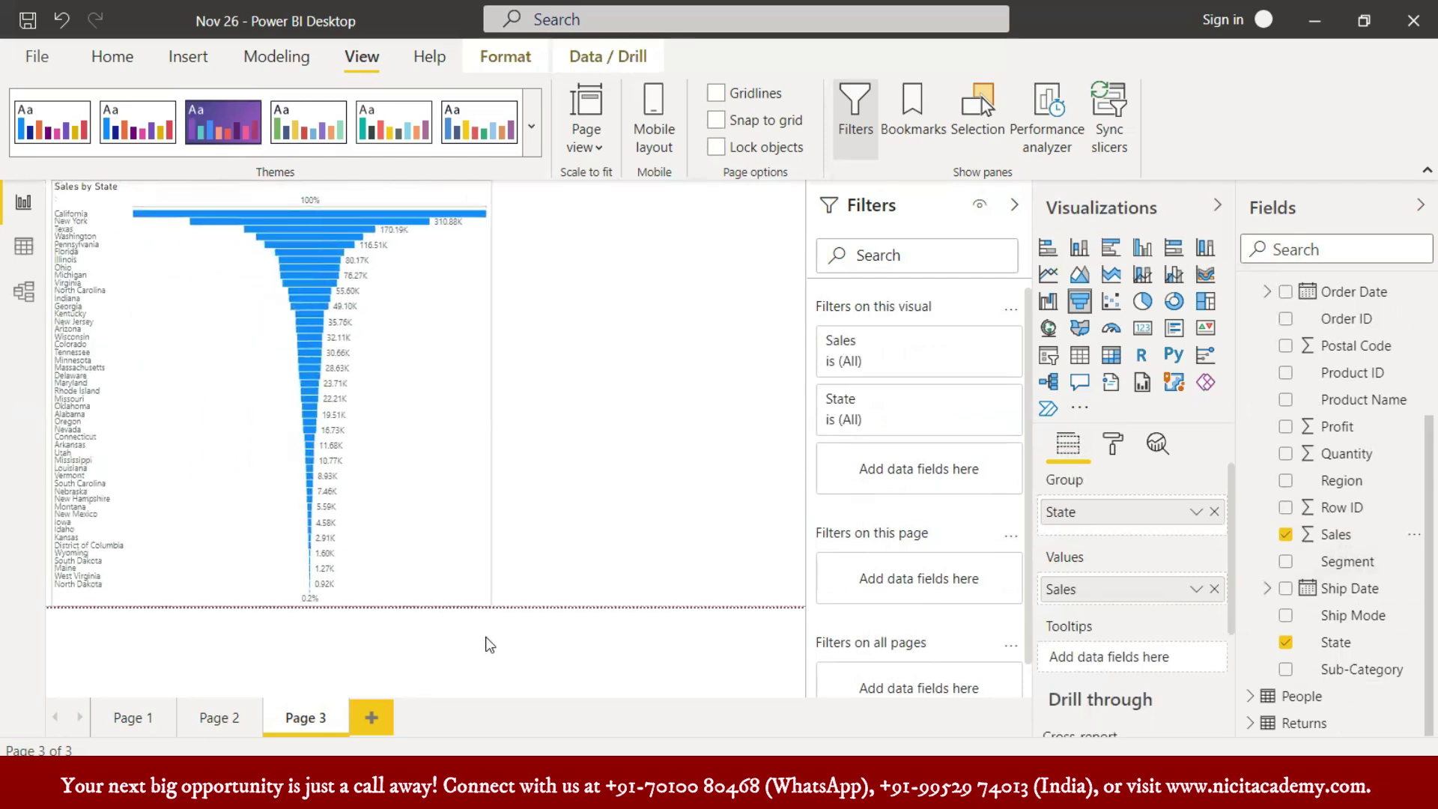
- Filter the funnel chart's State field to the top 10 items by Sales
left_click(480, 601)
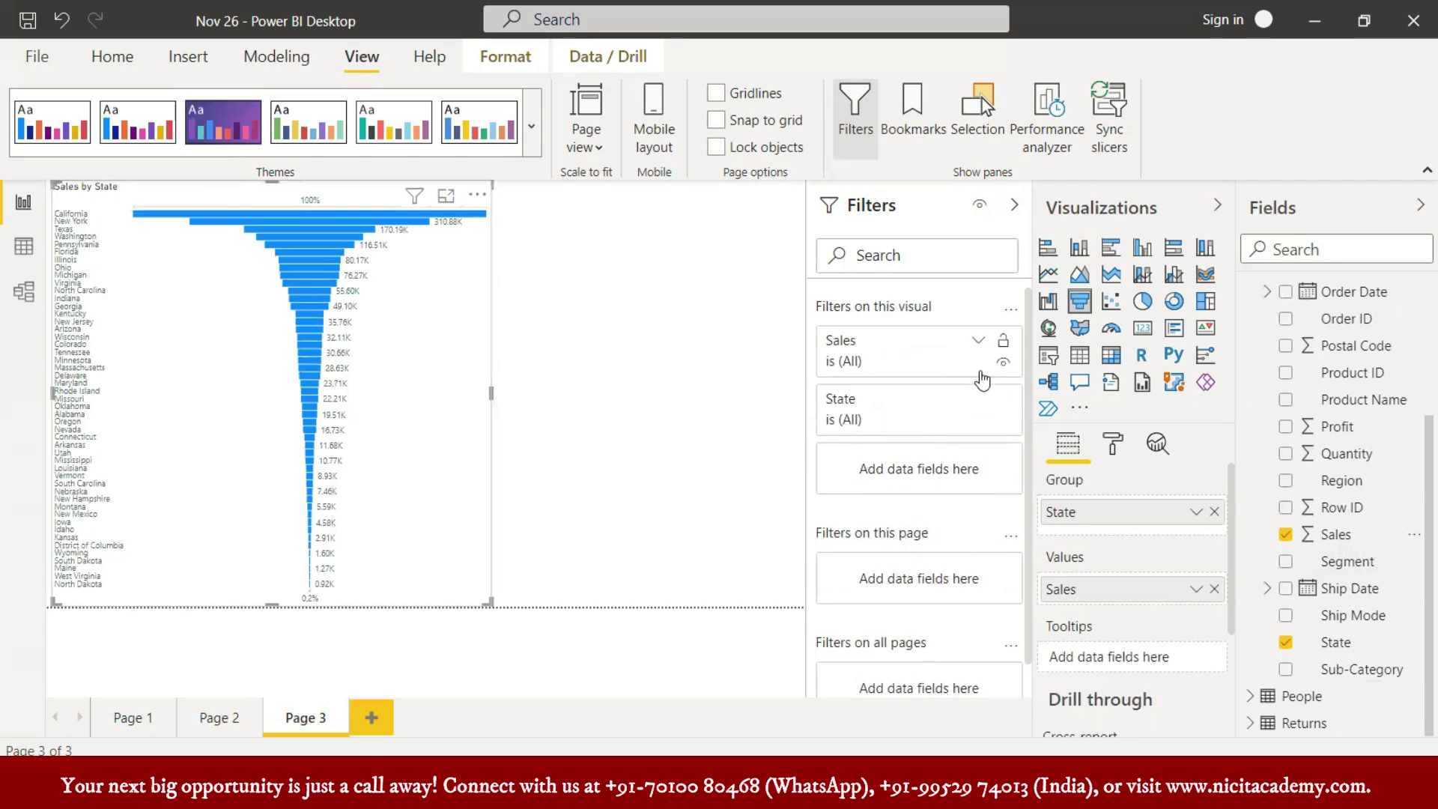
left_click(980, 401)
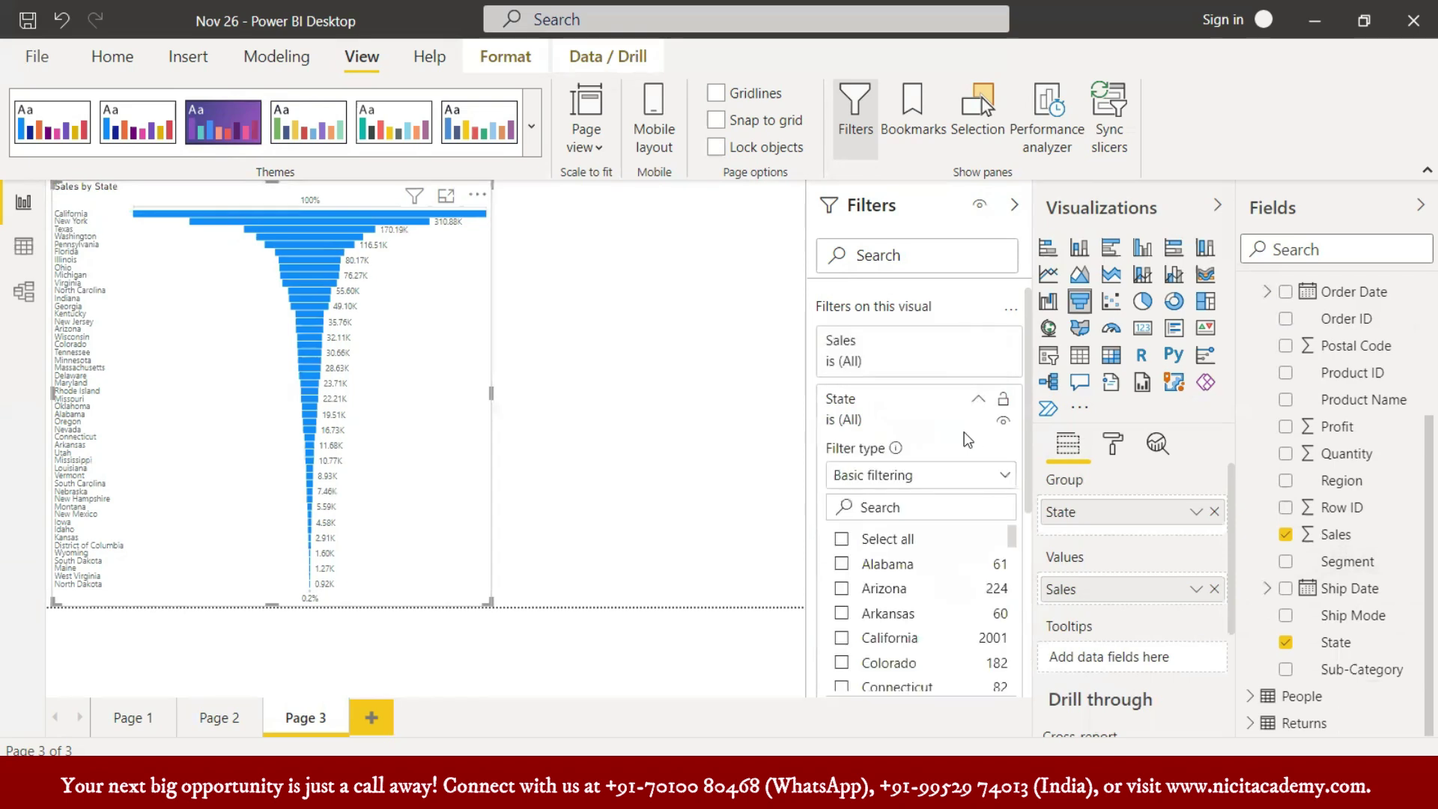
left_click(910, 484)
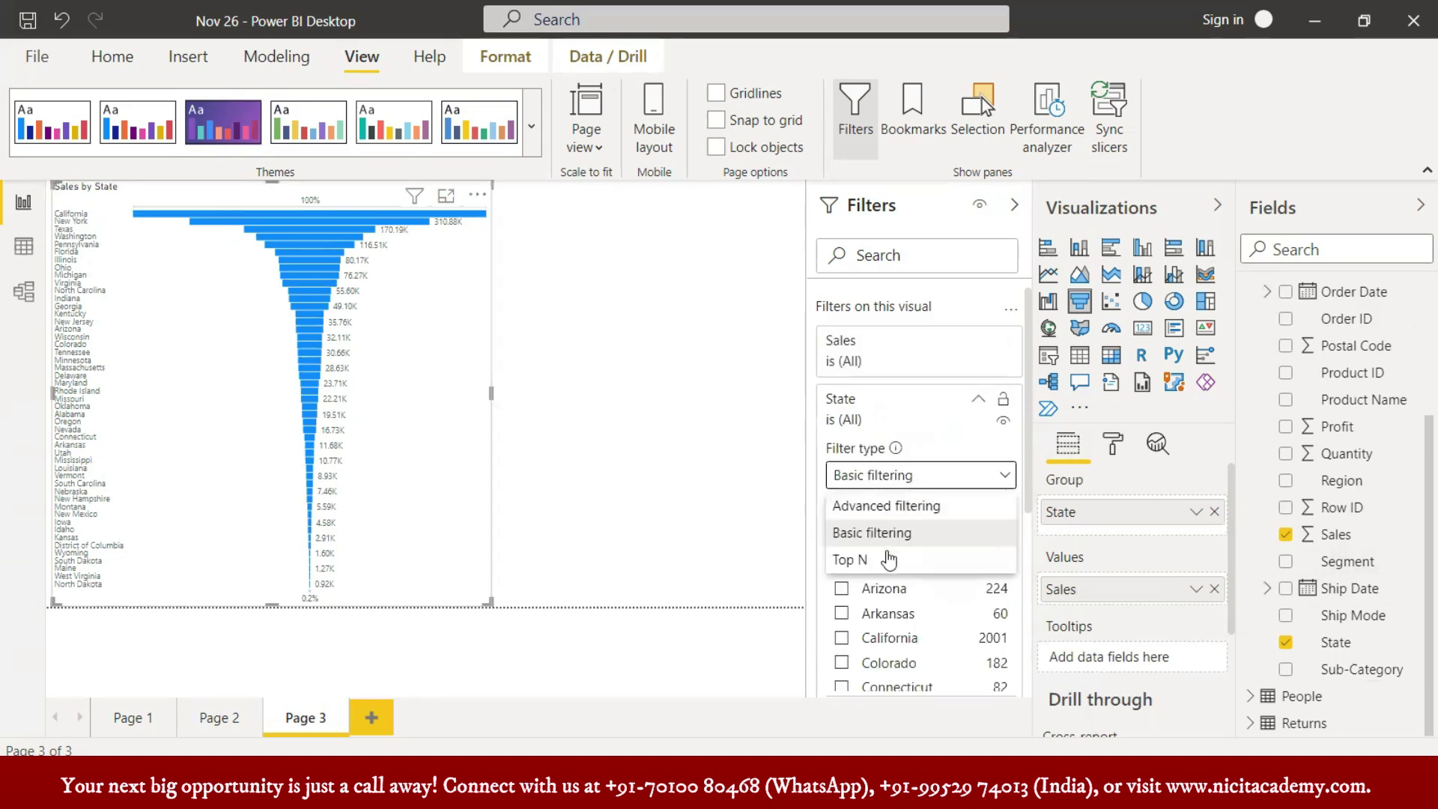
left_click(853, 563)
left_click(939, 526)
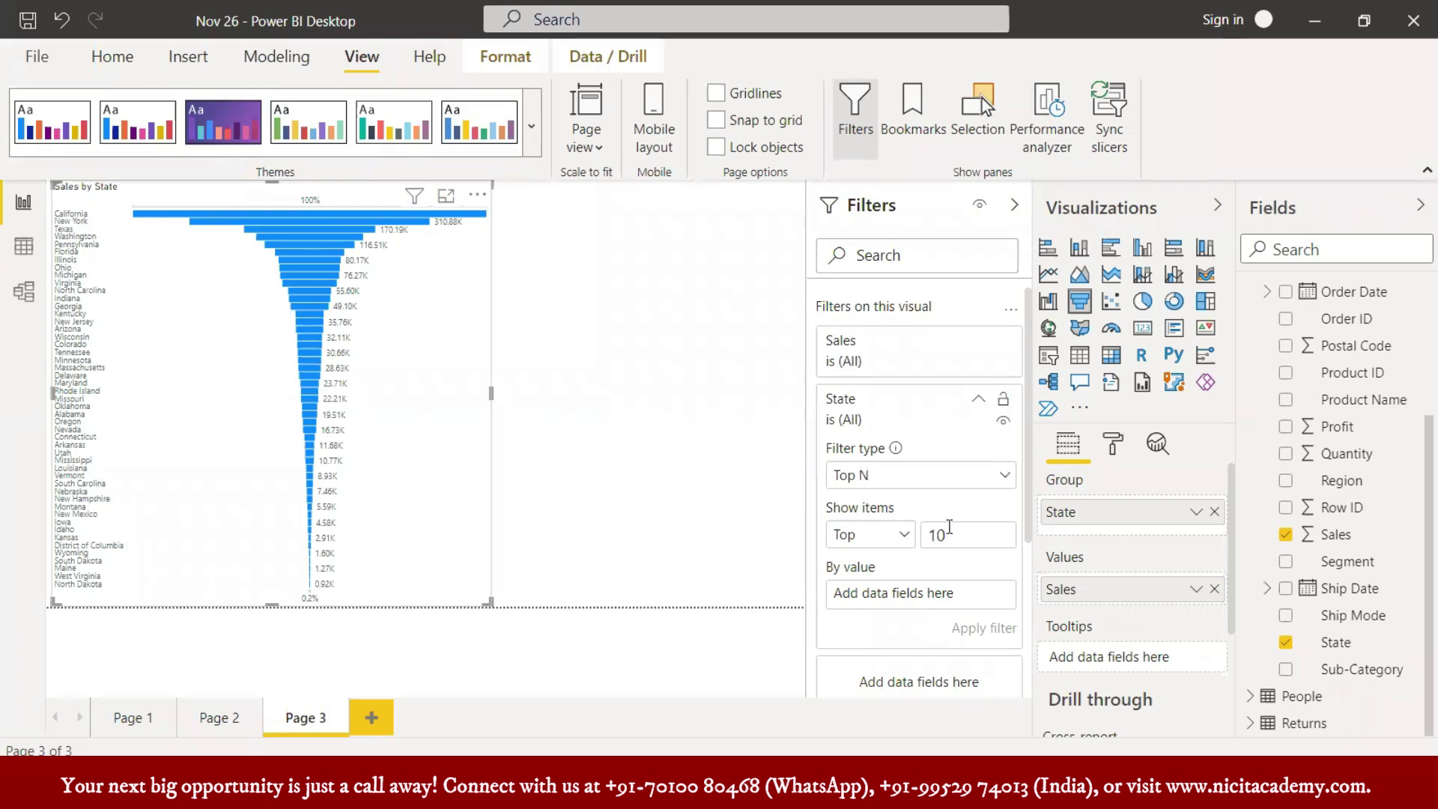
left_click_drag(1327, 535, 901, 589)
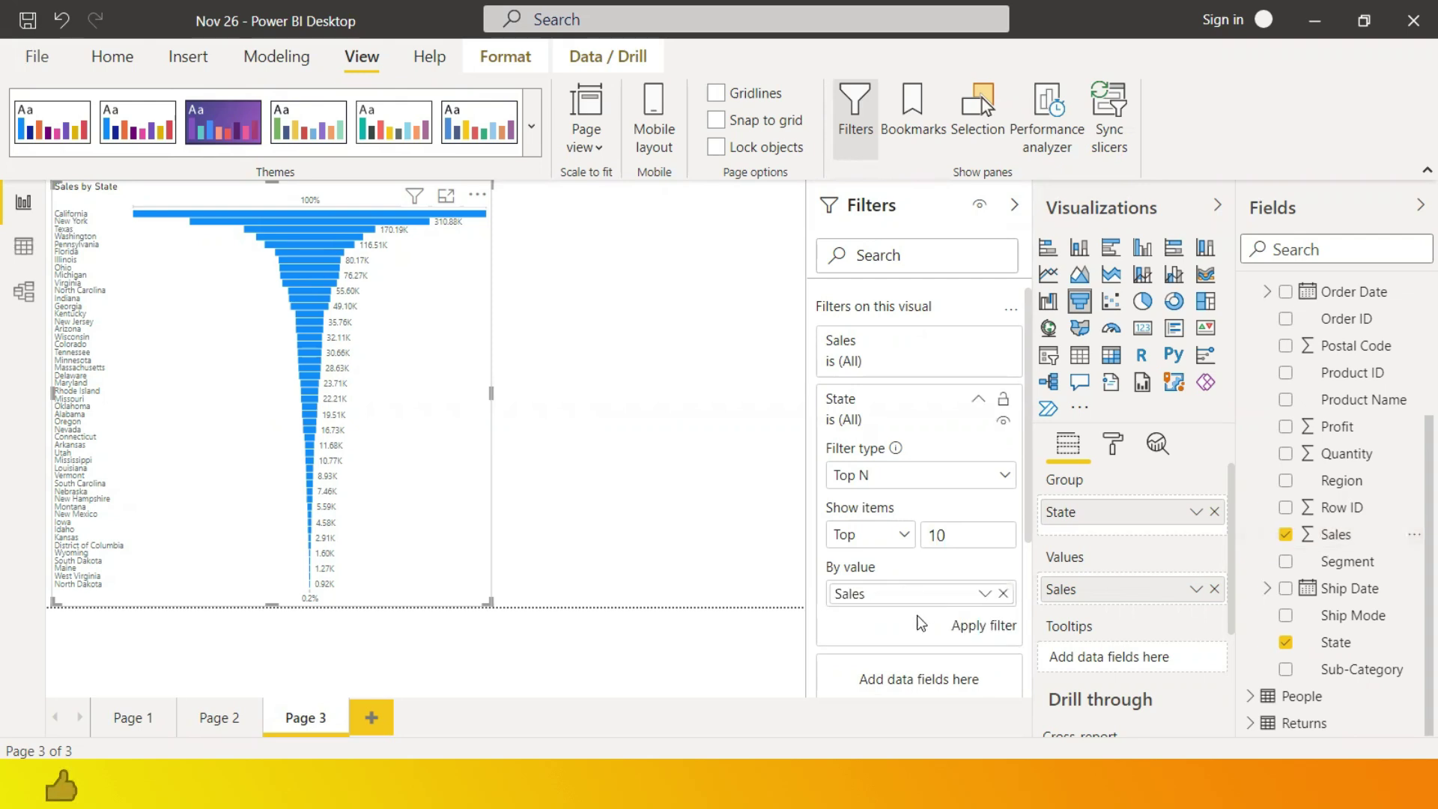
left_click(982, 627)
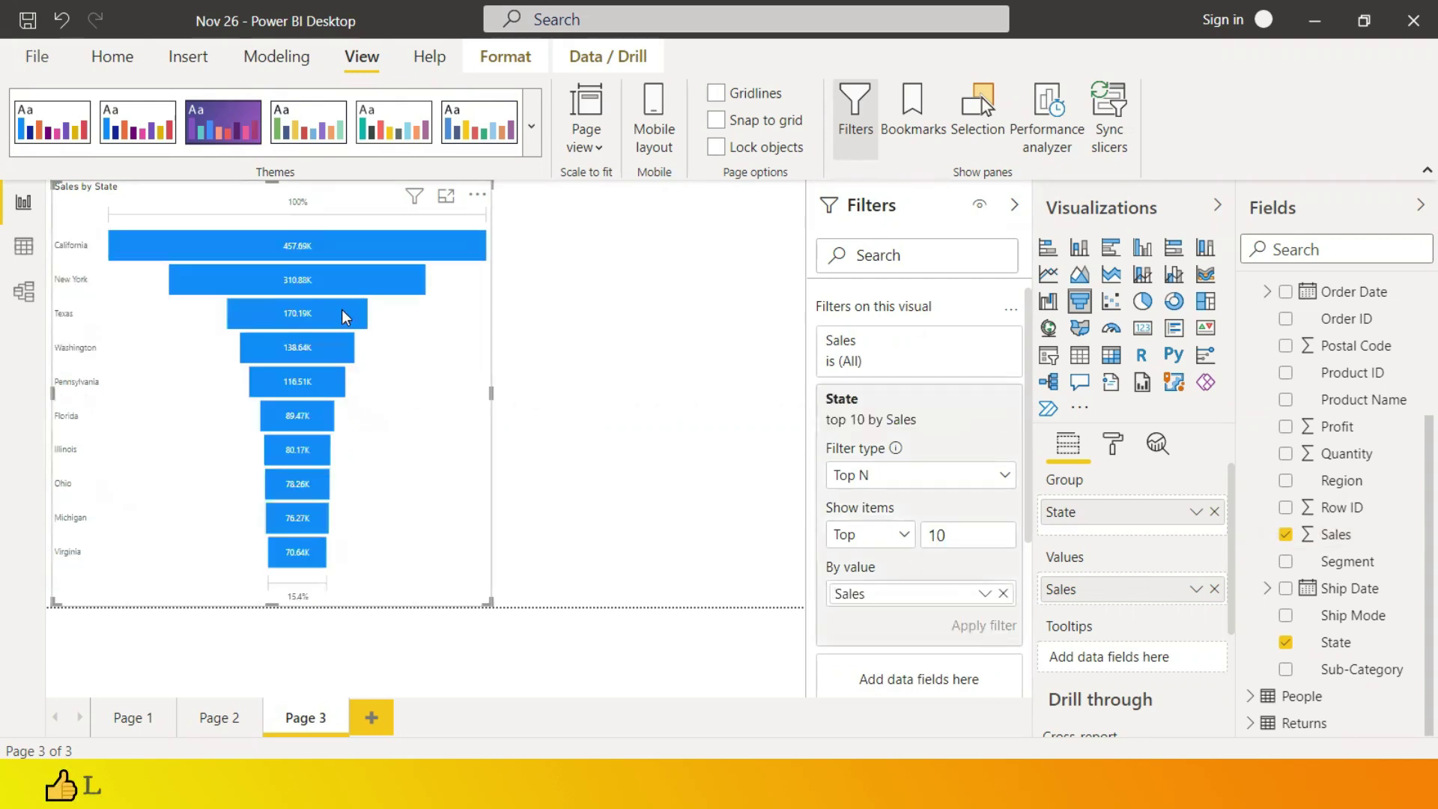
- Sort the funnel chart by Sales in ascending order and inspect its bars
mouse_move(290, 558)
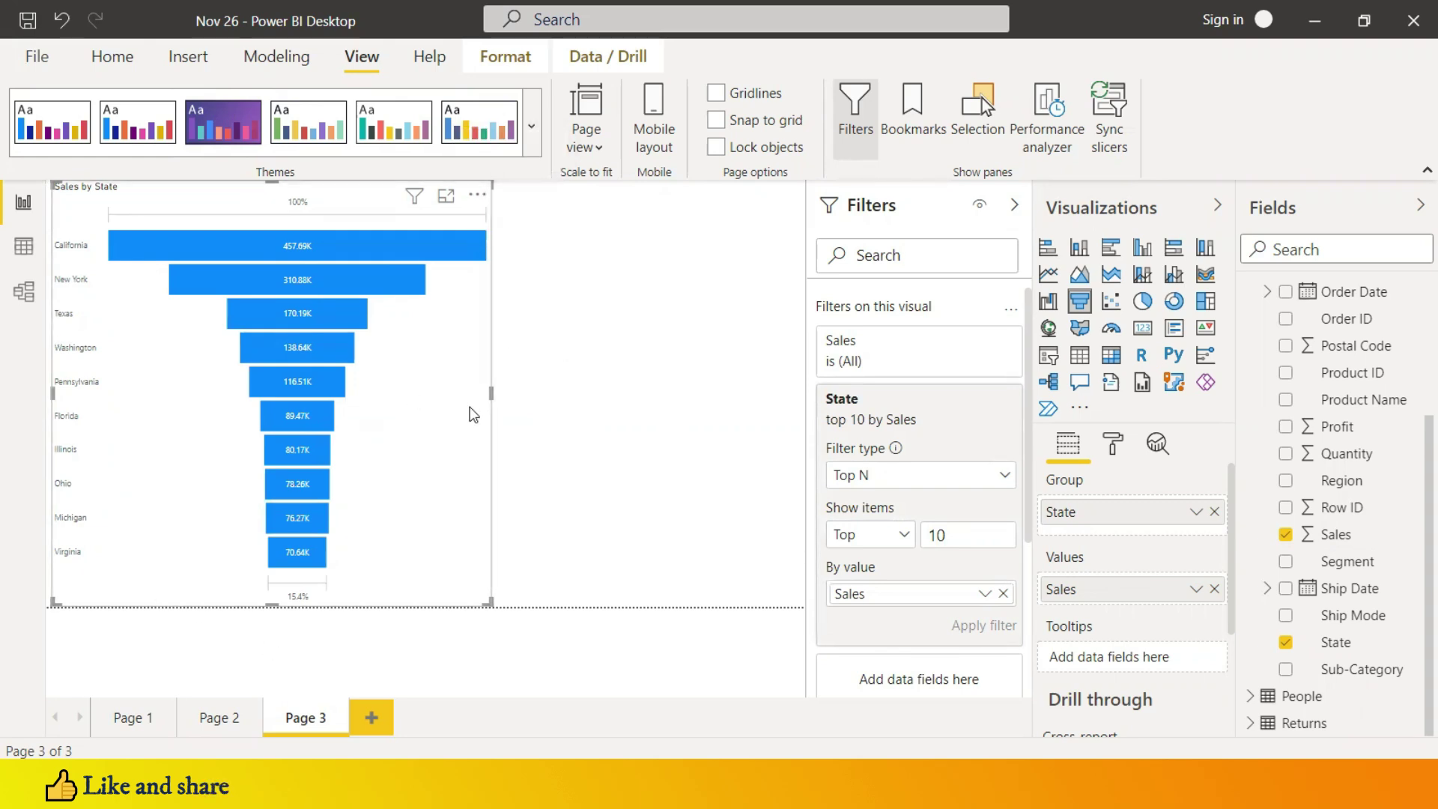
left_click(478, 199)
mouse_move(524, 328)
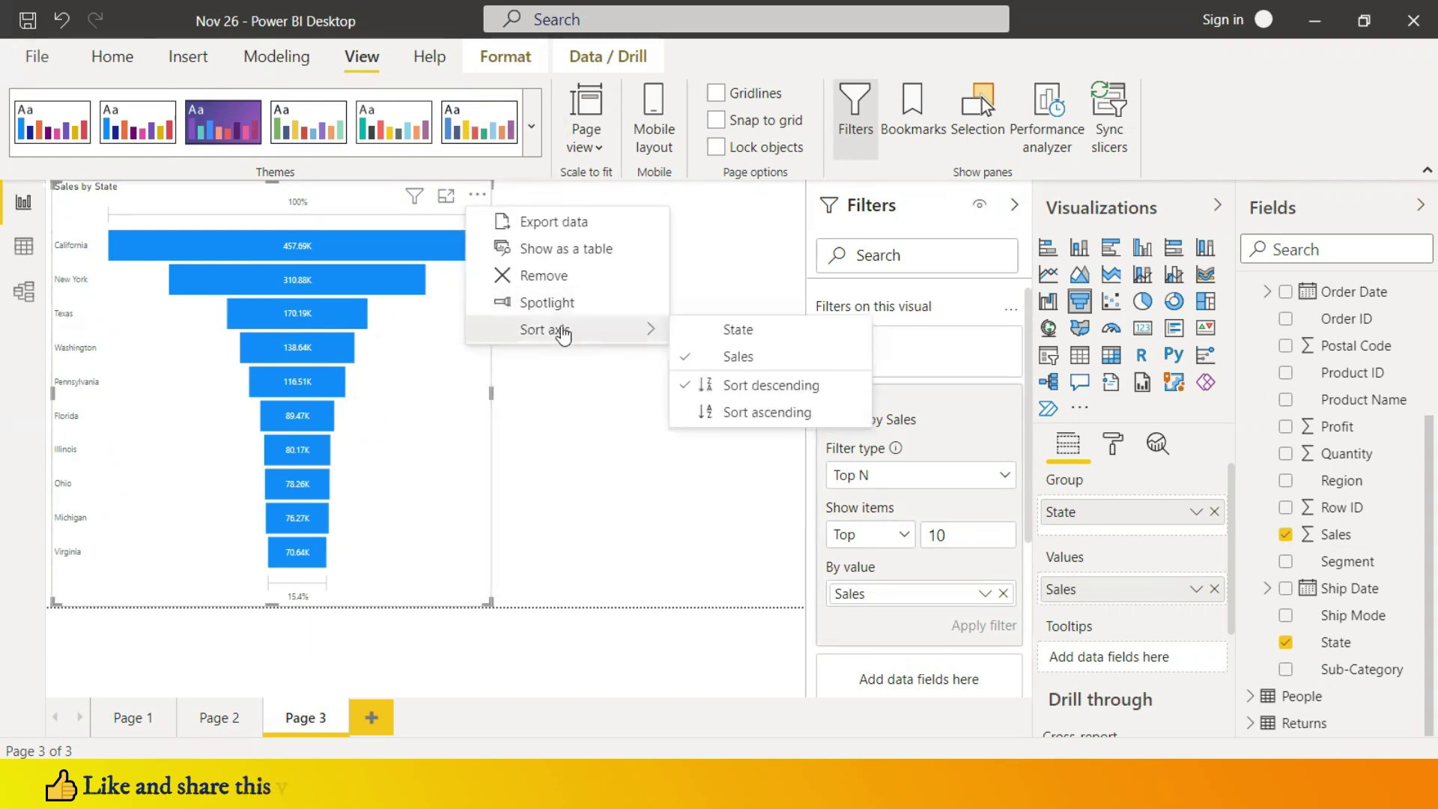
left_click(779, 413)
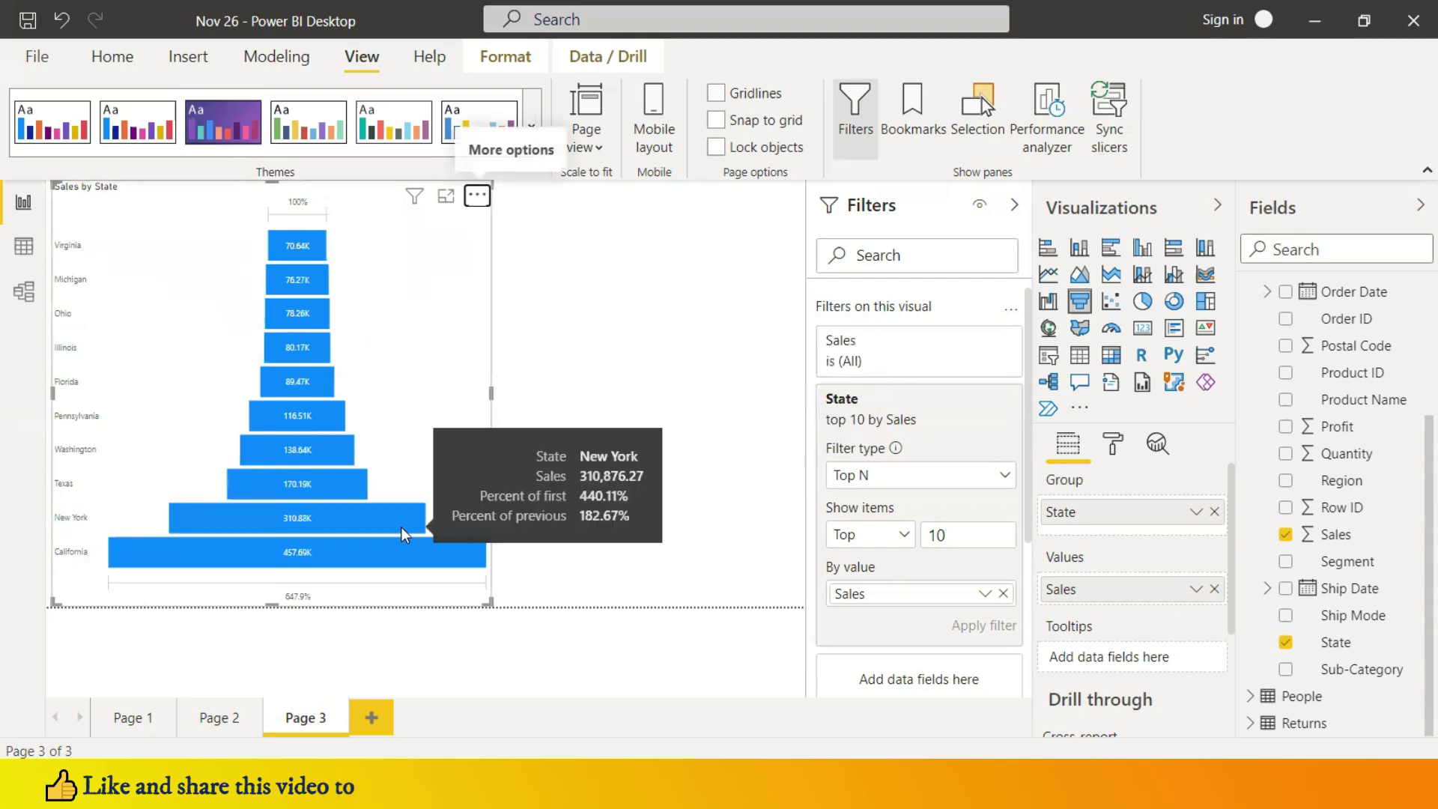
mouse_move(223, 555)
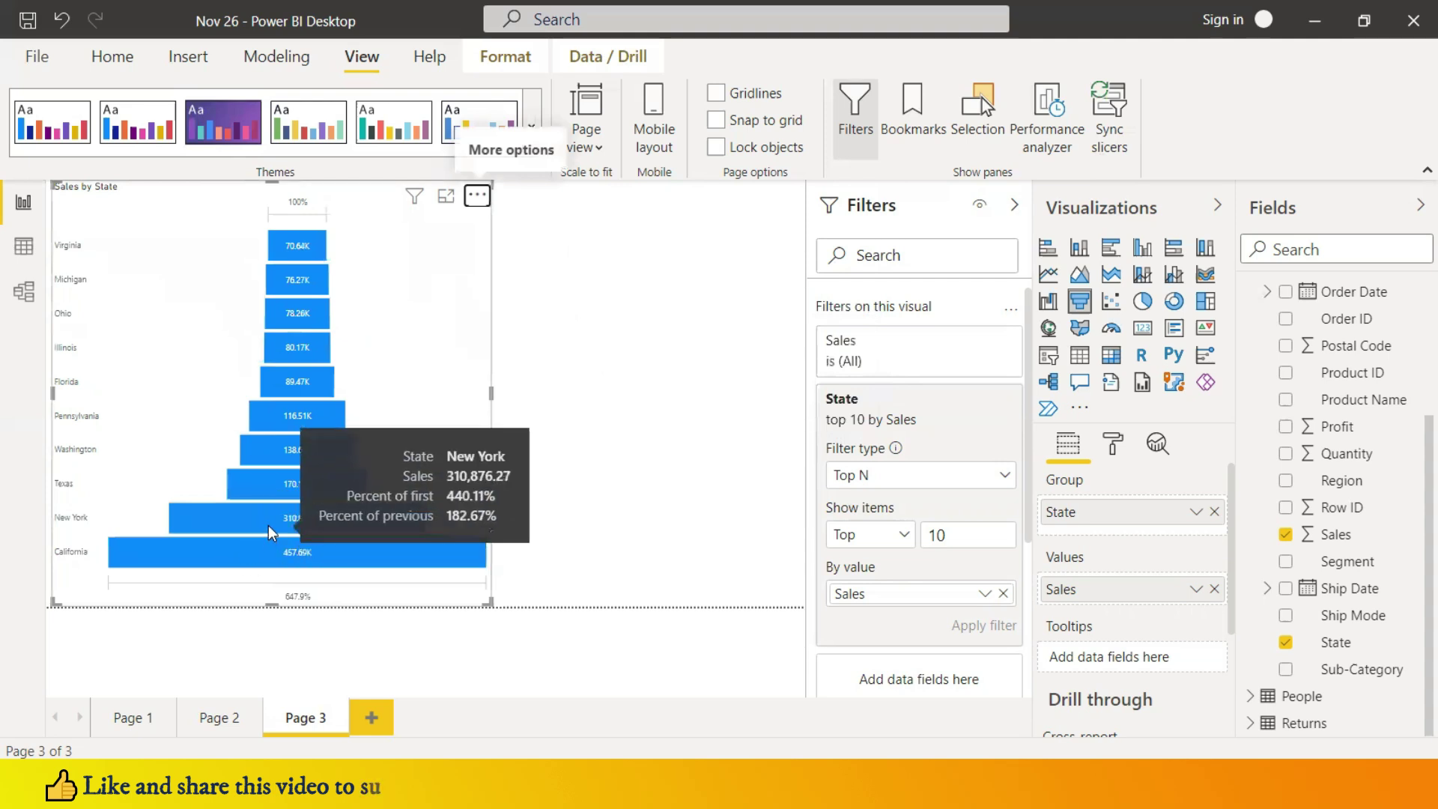
mouse_move(316, 279)
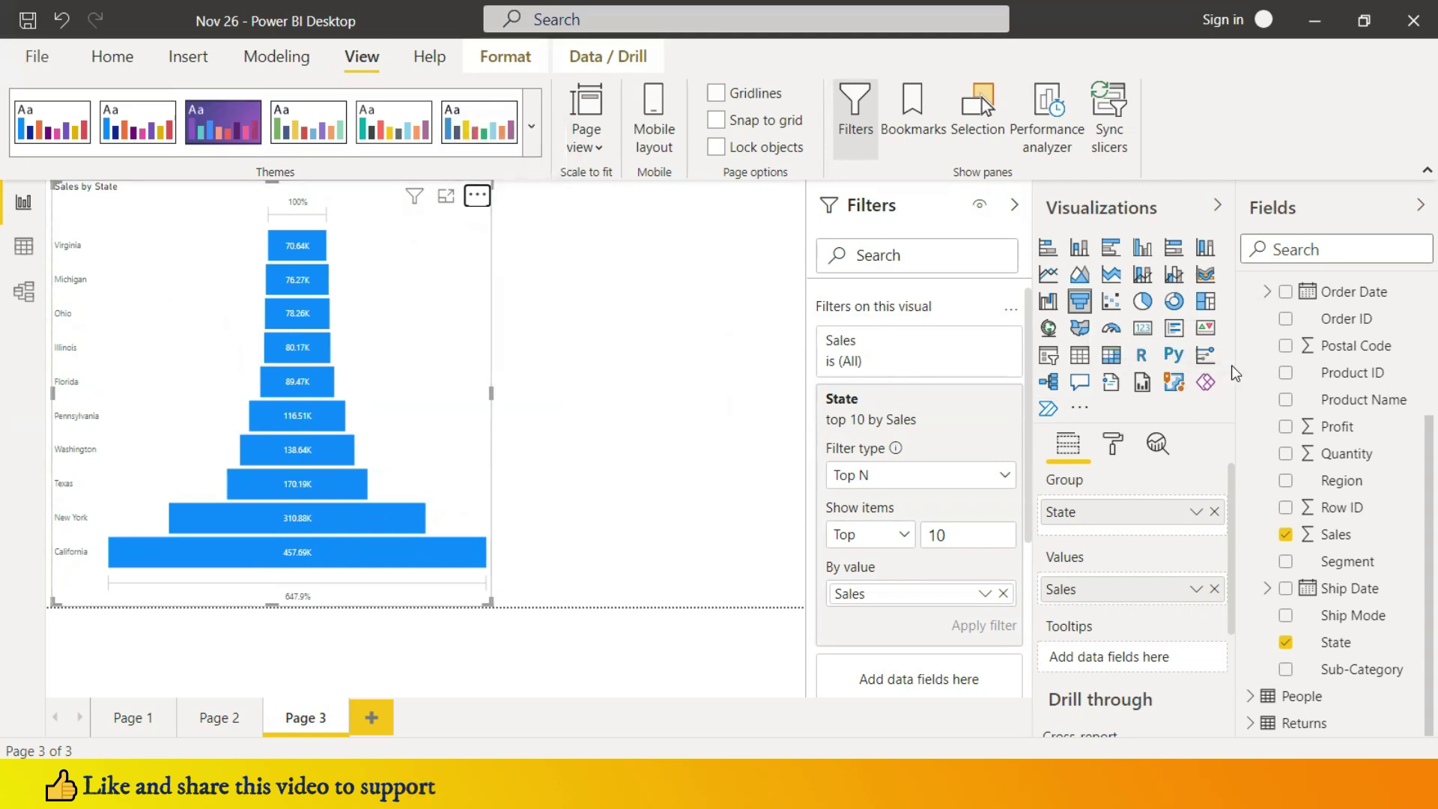
- Look through the sort axis options of the funnel chart
left_click(478, 195)
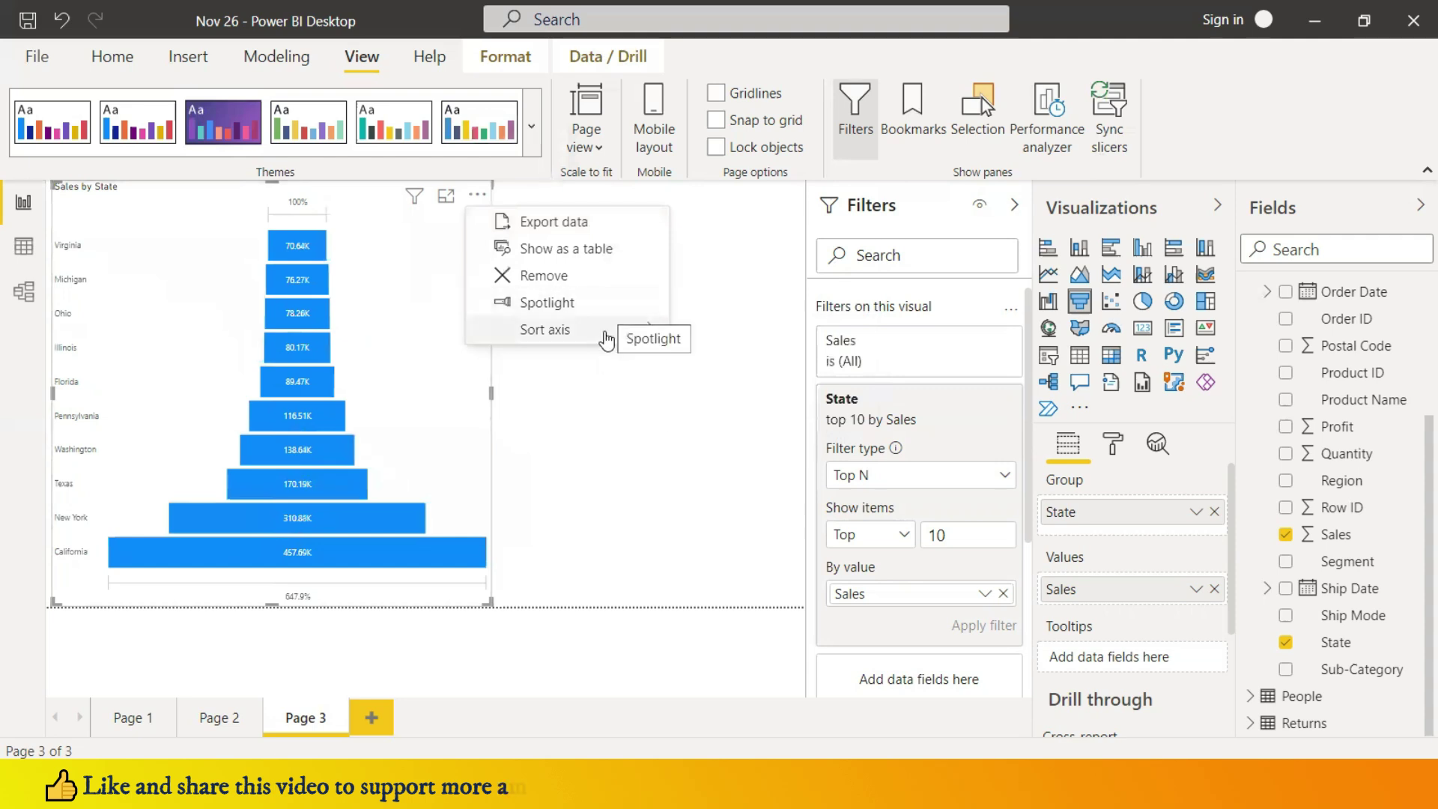
mouse_move(607, 339)
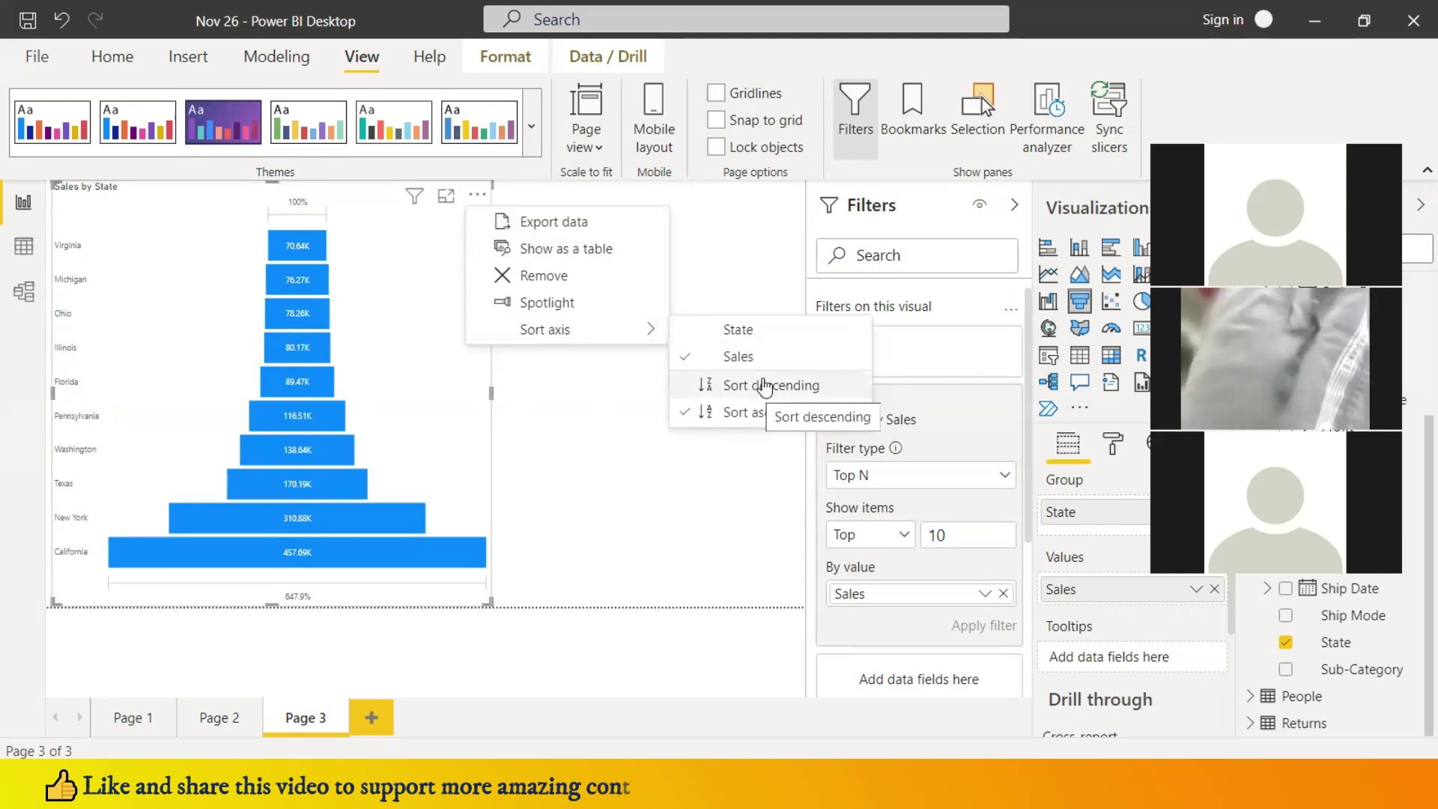
left_click(590, 391)
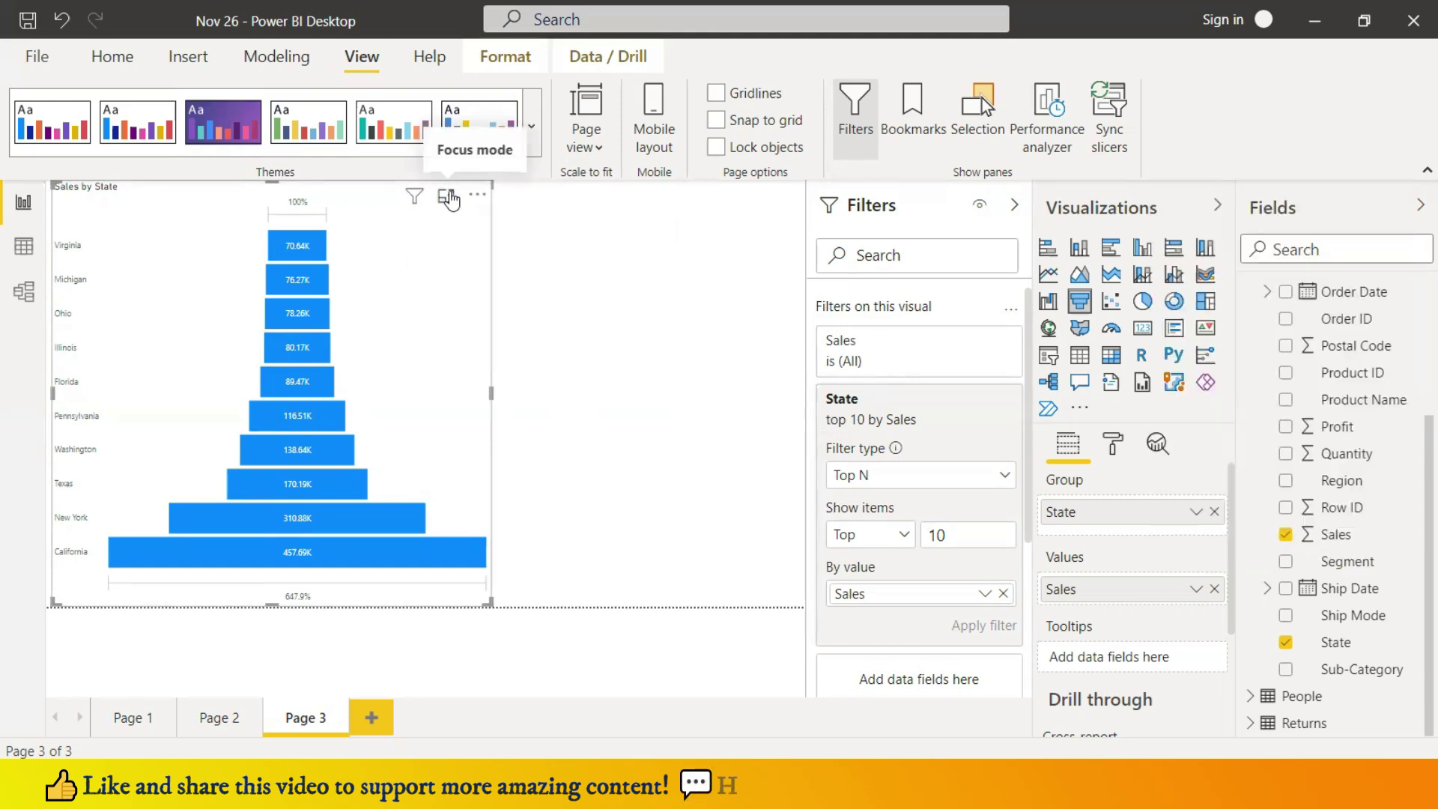
- View the funnel chart in focus mode, return to the report, and shrink it to about half the page height in the page's upper-left corner
left_click(448, 198)
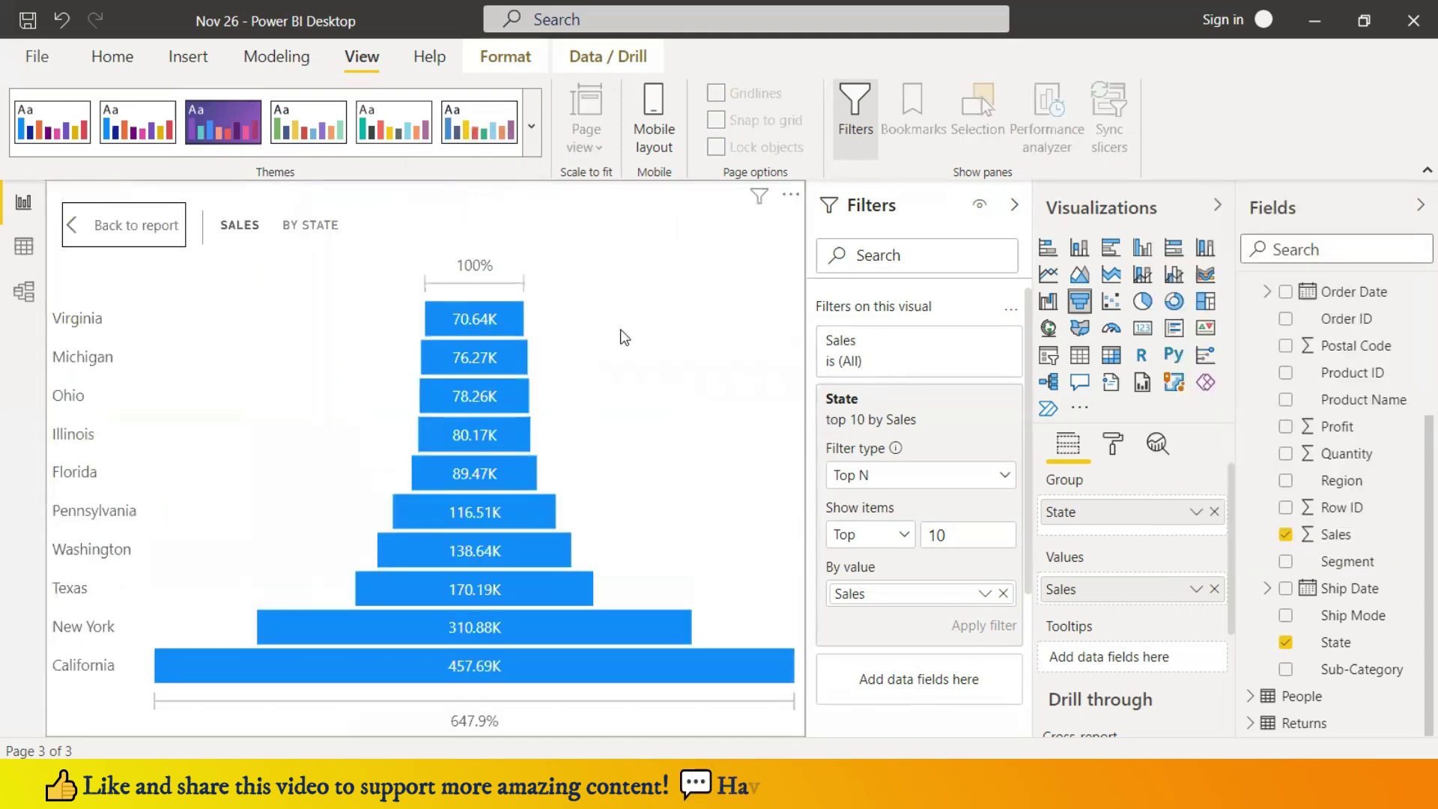
left_click(79, 236)
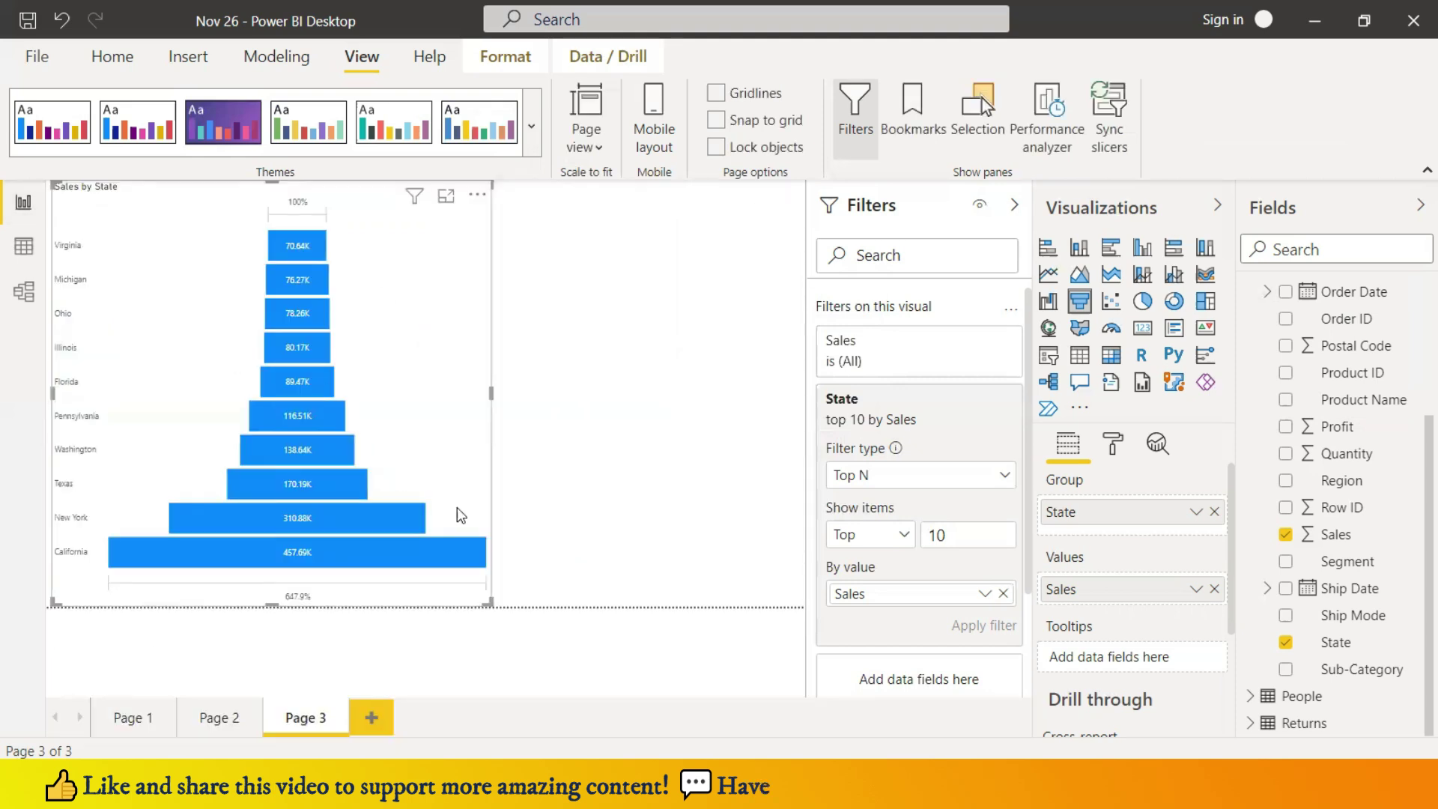
left_click_drag(484, 599, 329, 390)
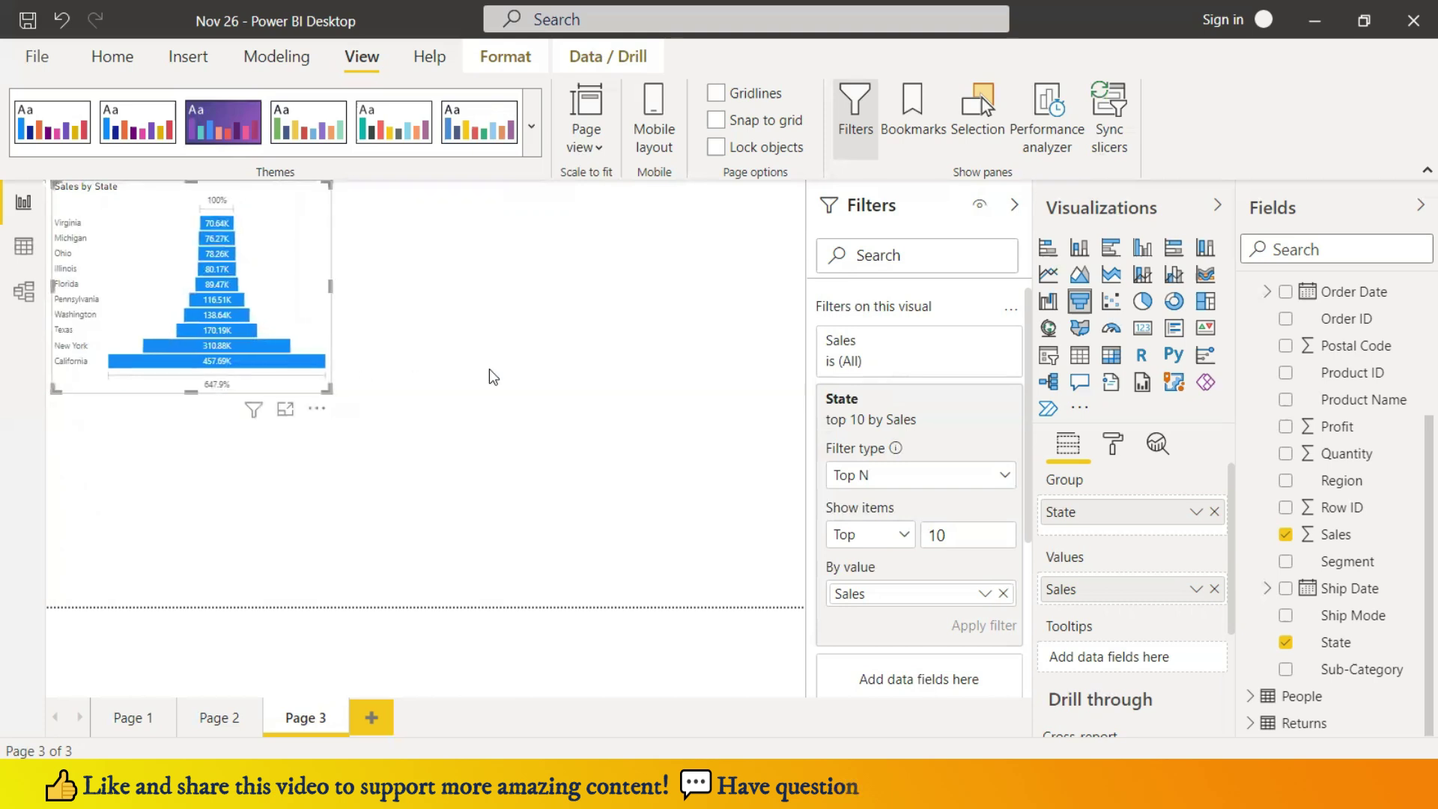
left_click(488, 345)
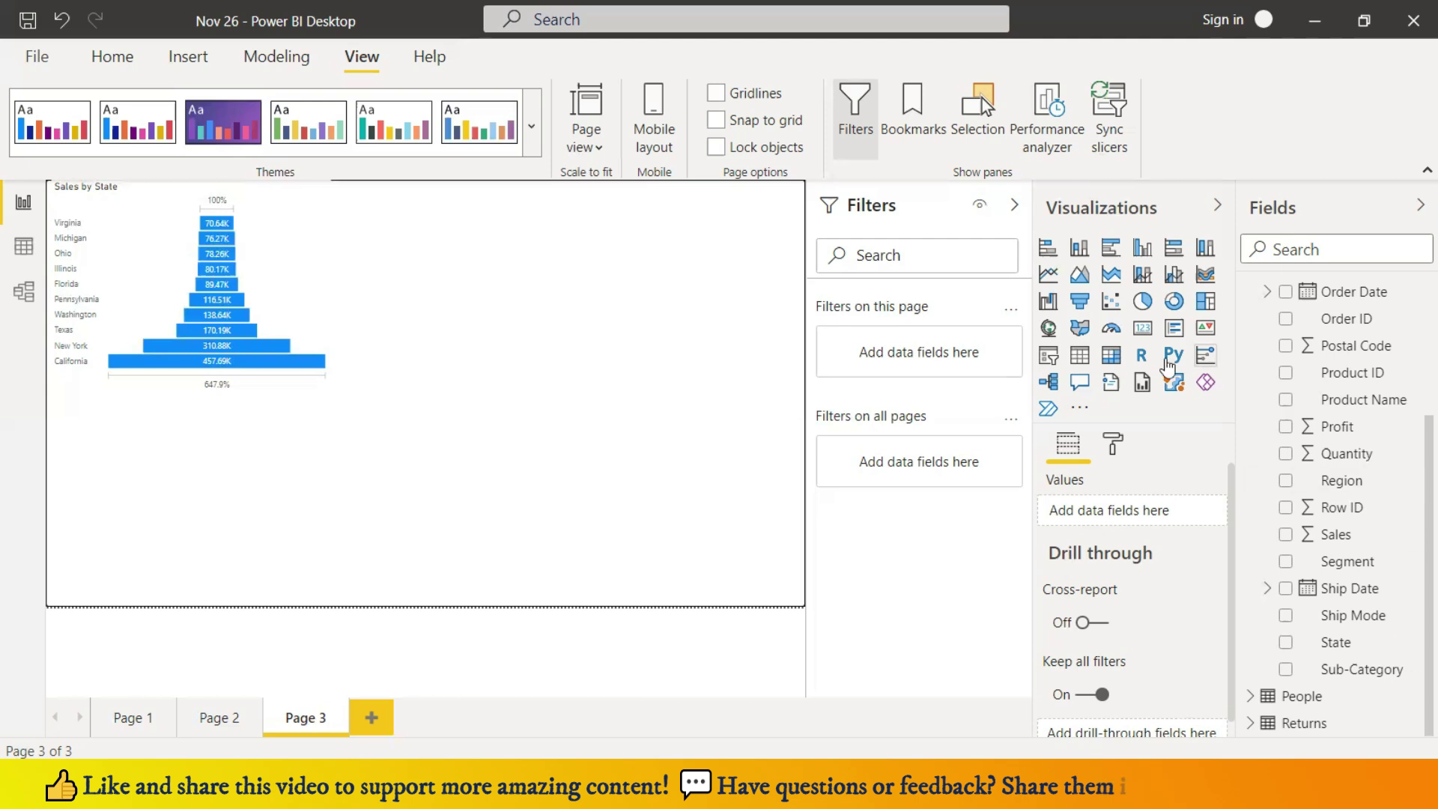
- Add a scatter chart with Sales on the X axis, Profit on the Y axis and Sub-Category as details
left_click(1112, 301)
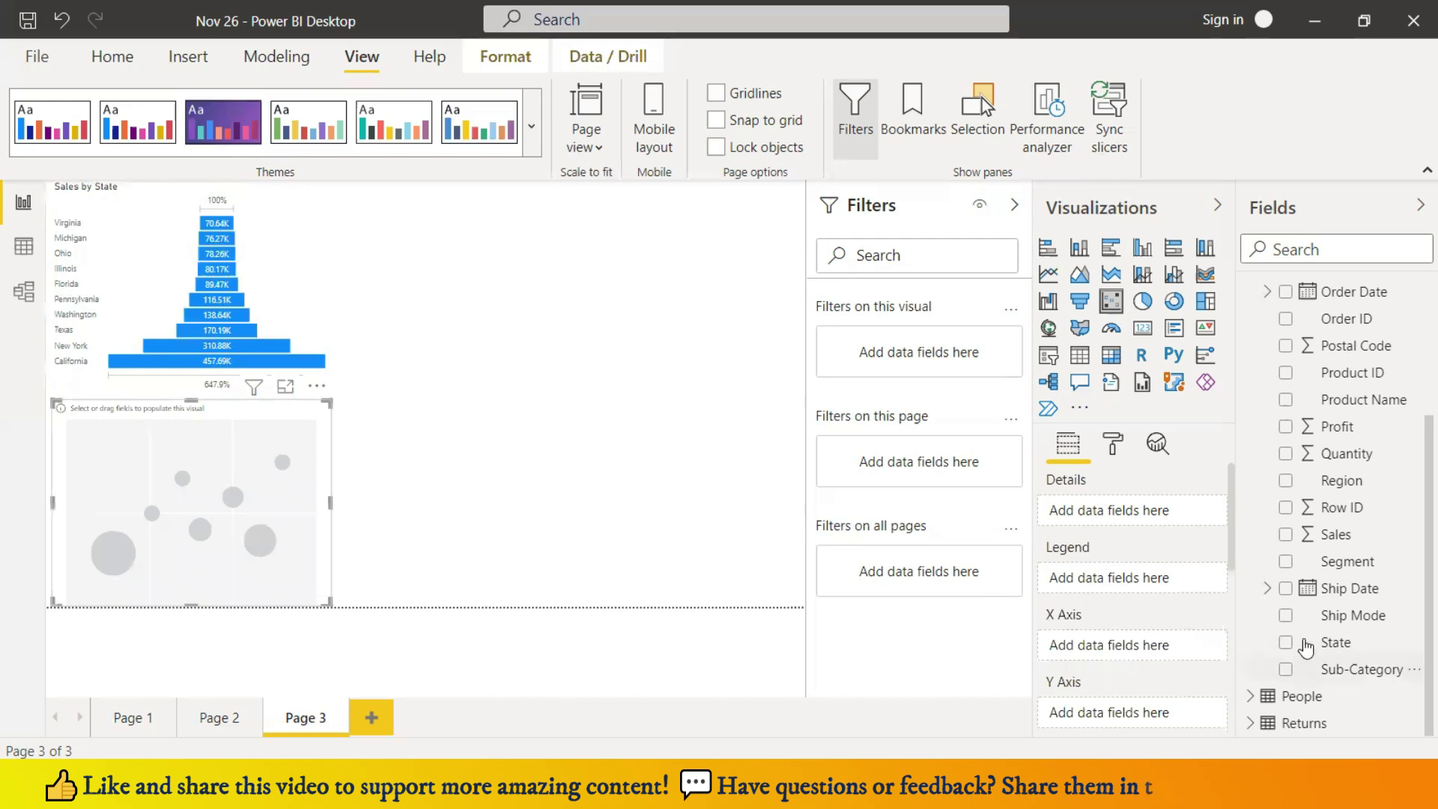
left_click(1285, 535)
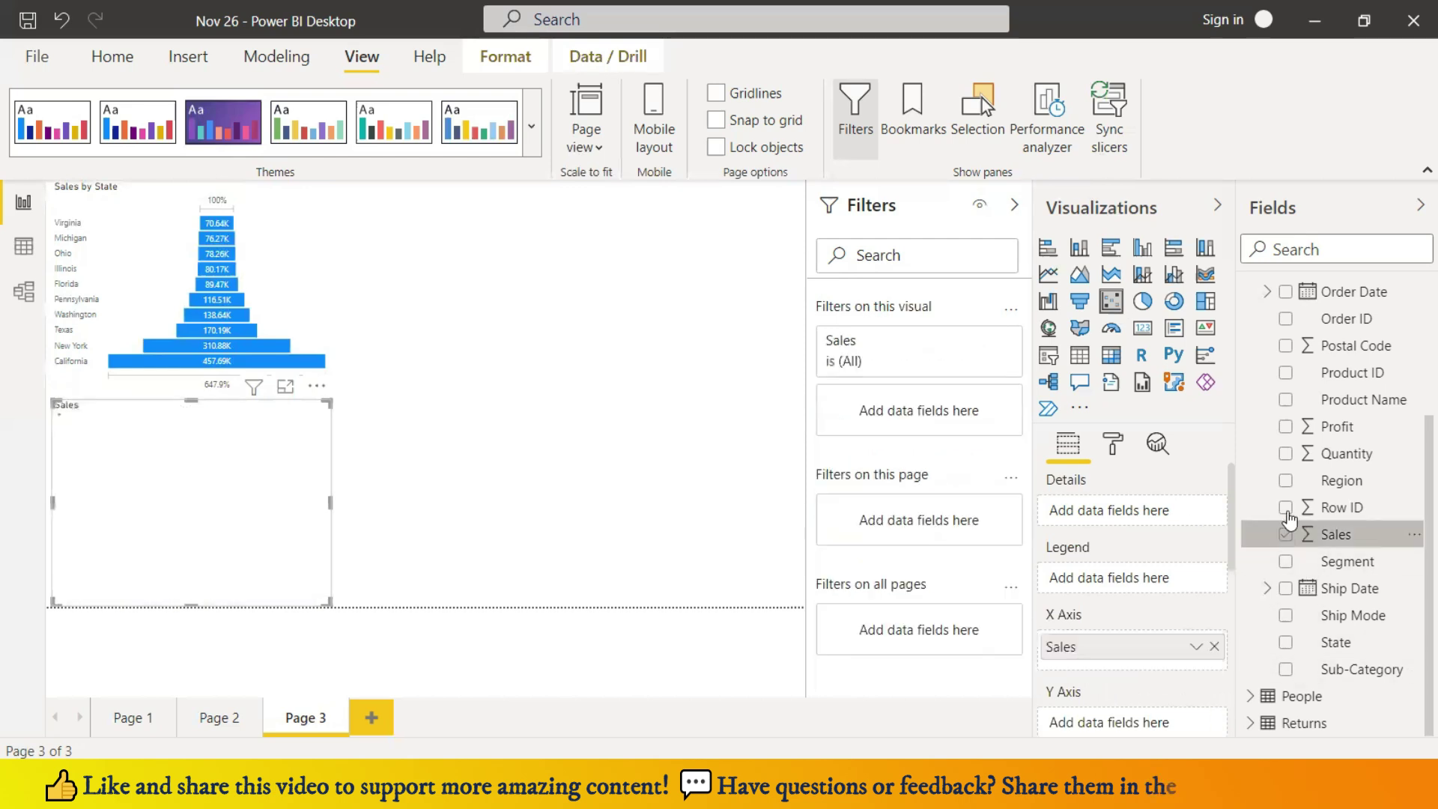
left_click(1287, 427)
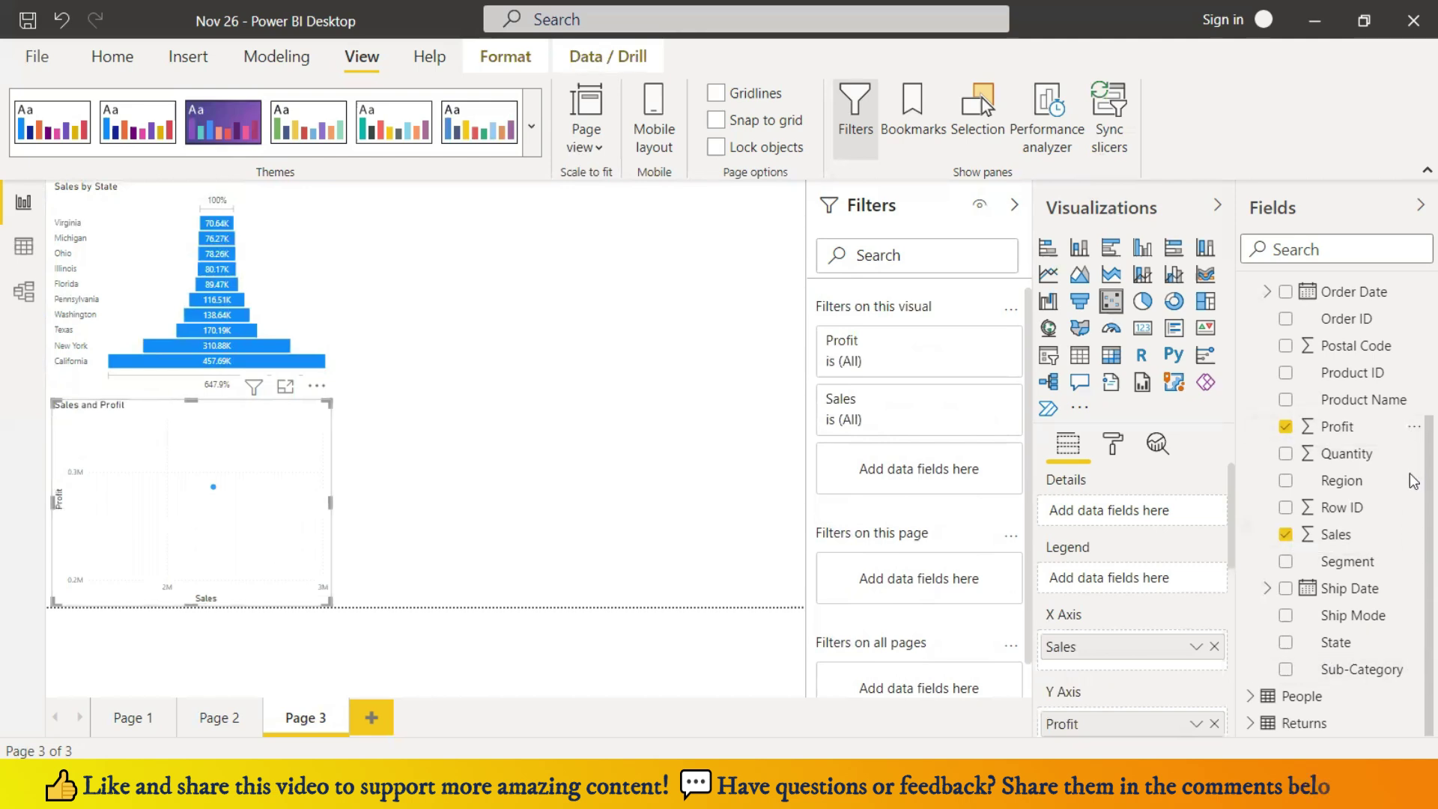
scroll(1410, 442, "up", 1)
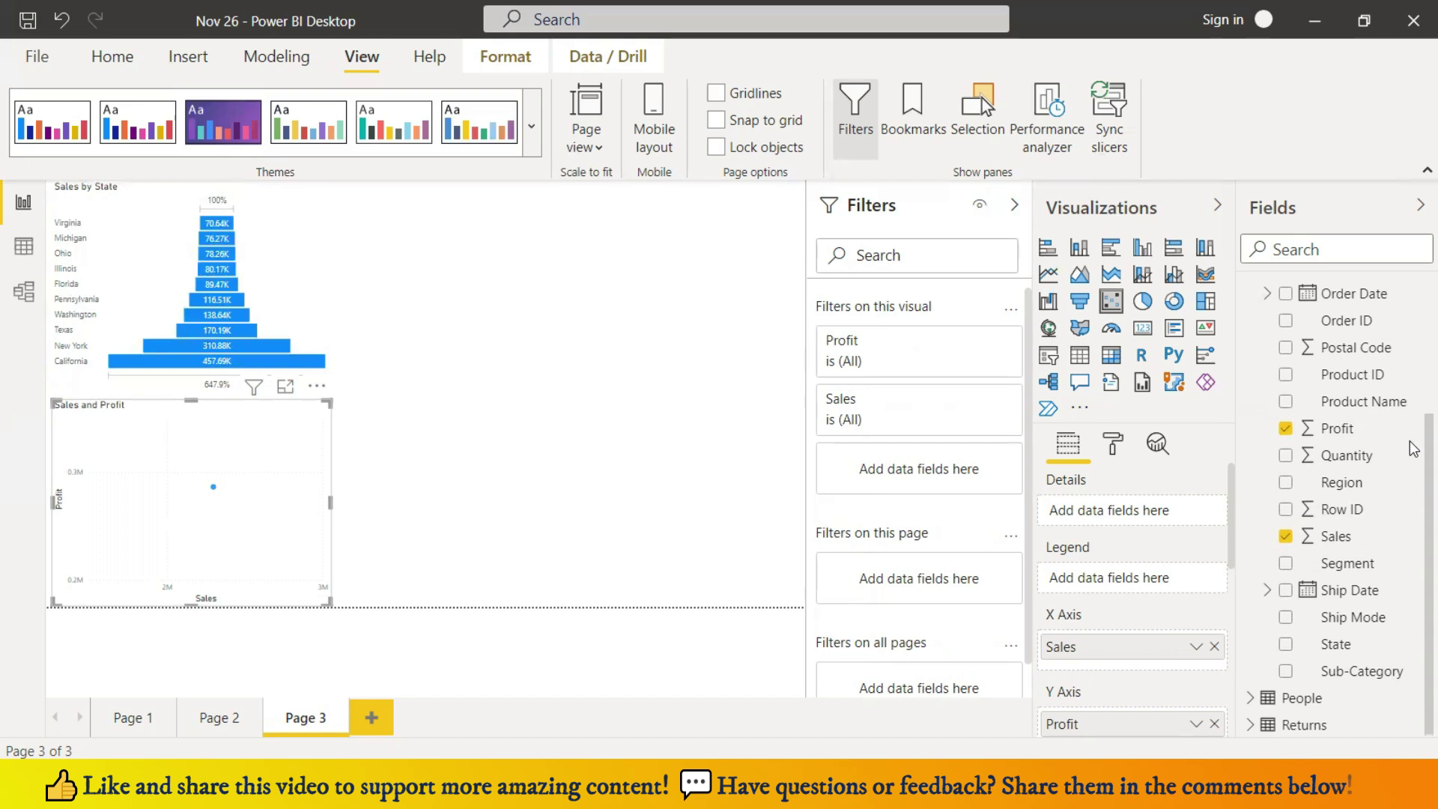
scroll(1414, 448, "up", 3)
scroll(1414, 371, "down", 3)
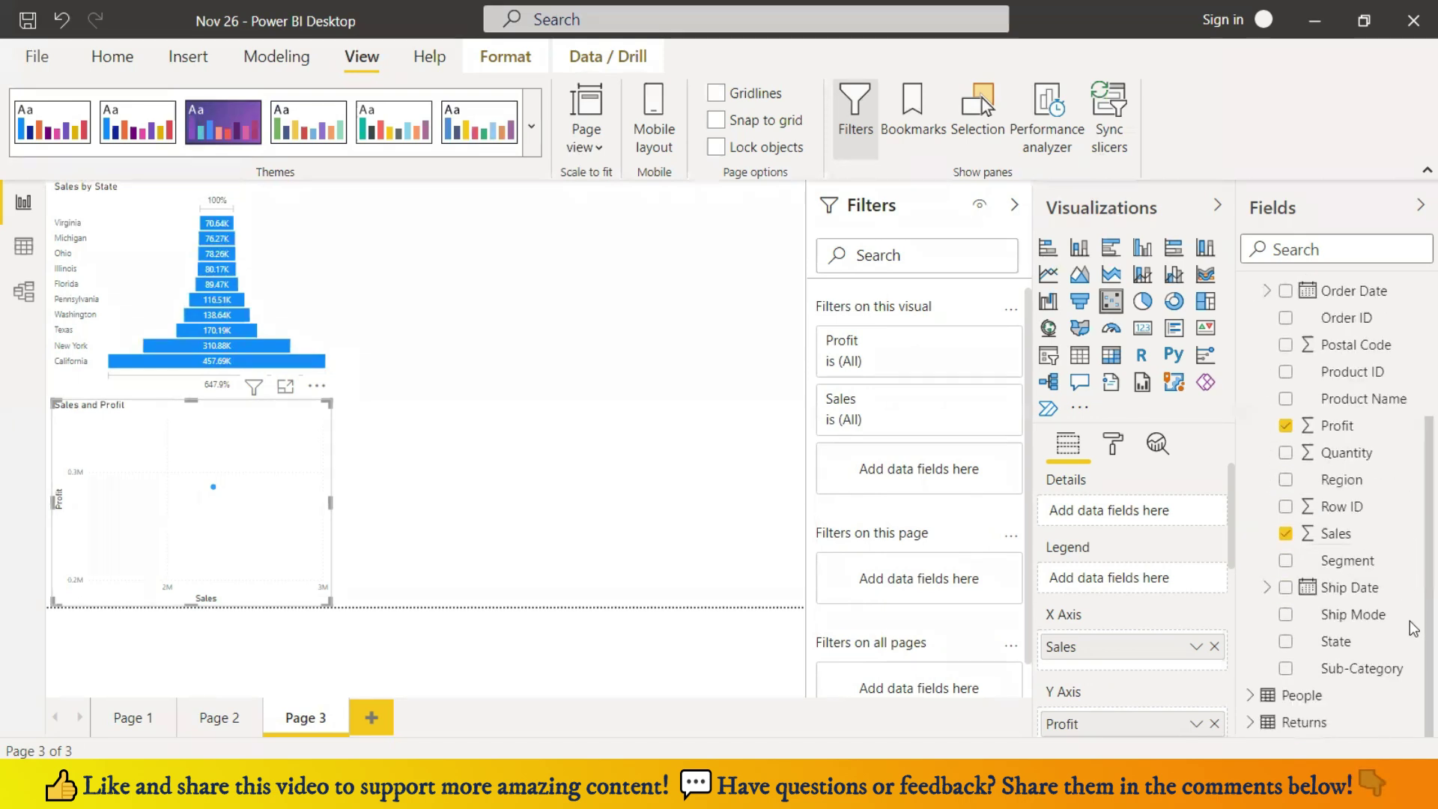
left_click(1285, 668)
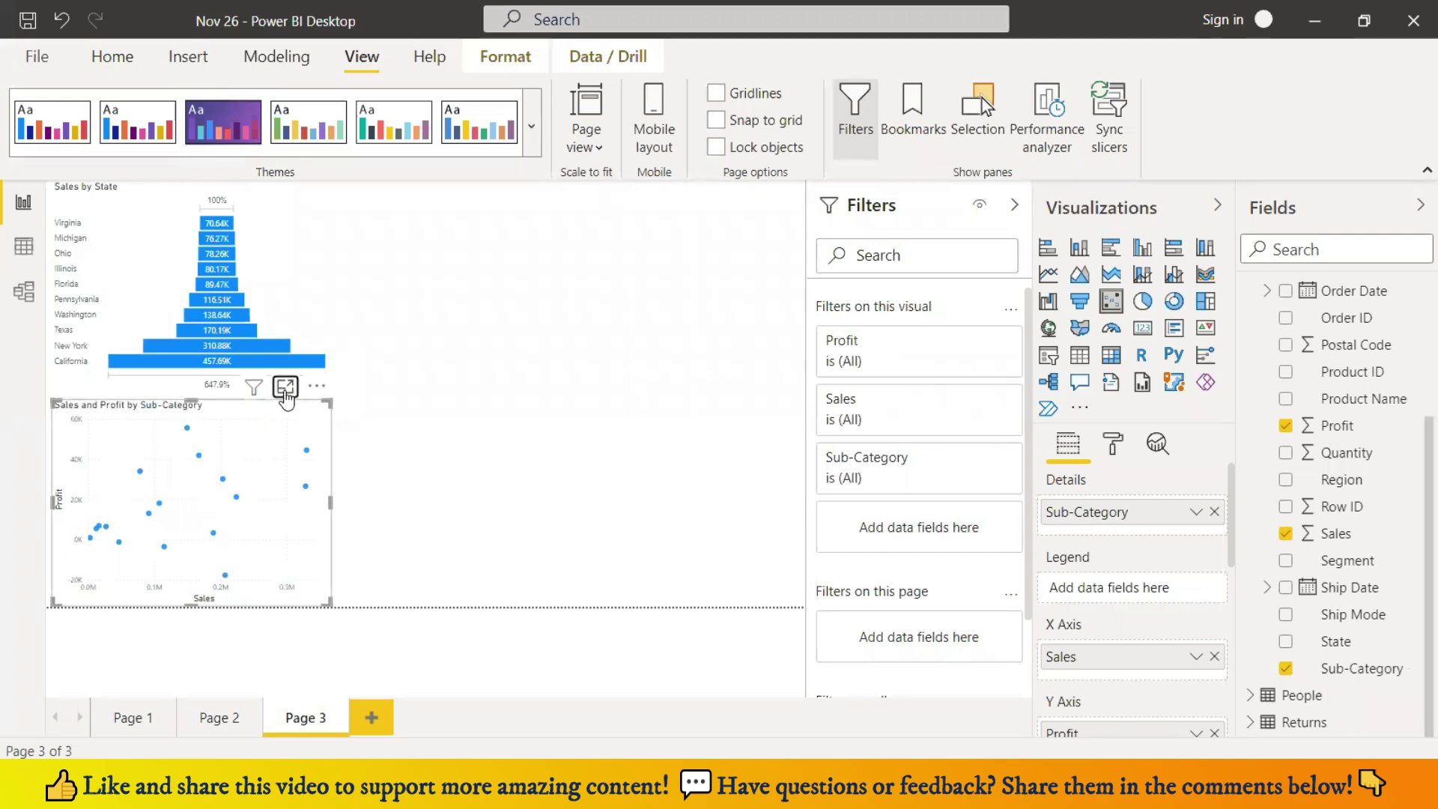
- Open the scatter chart in focus mode and add Category as its legend
left_click(285, 386)
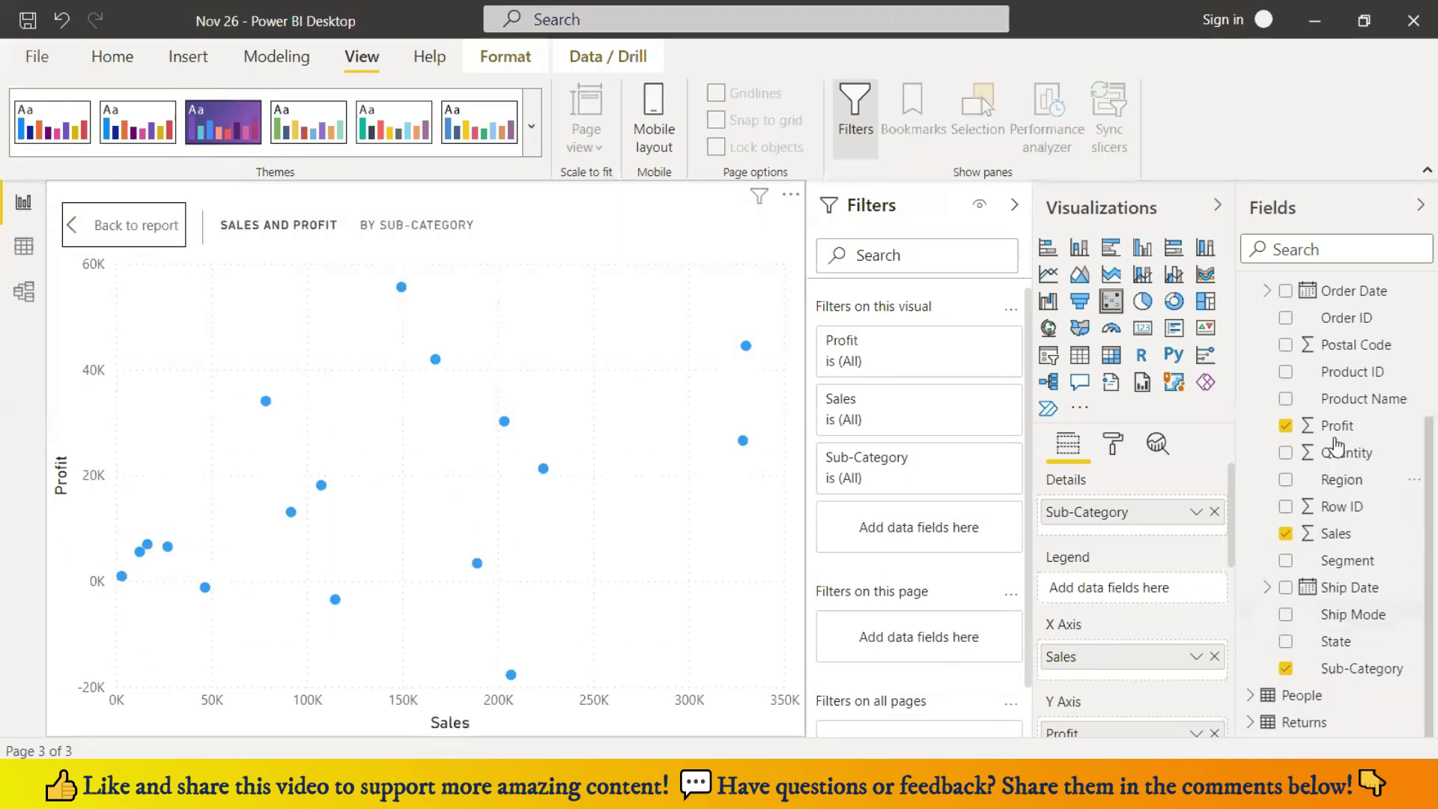
scroll(1338, 410, "up", 3)
left_click_drag(1337, 324, 1154, 590)
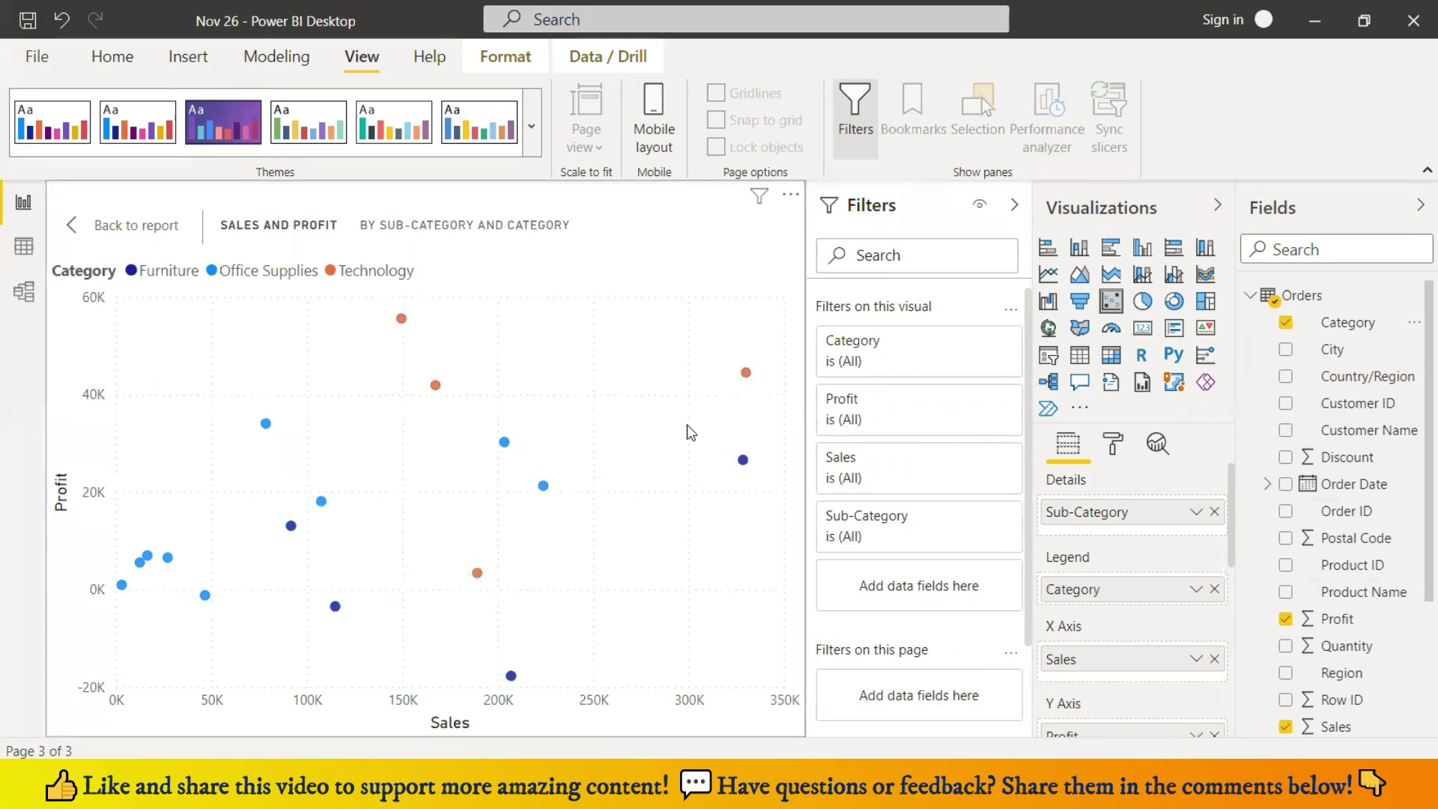
- Move Category from the scatter chart's Legend to its Size field, and inspect the largest bubble's details
scroll(1166, 525, "down", 5)
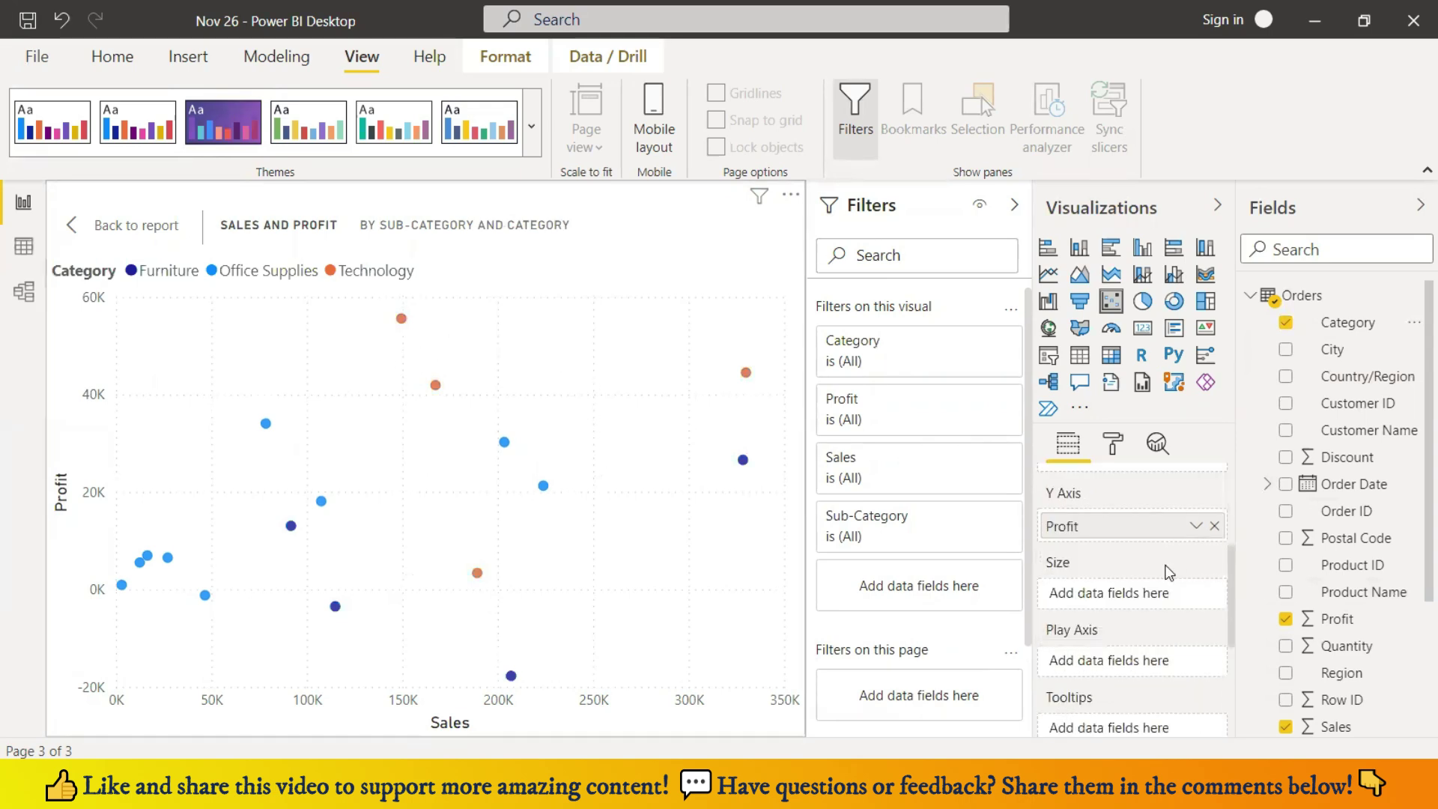
scroll(1168, 573, "up", 2)
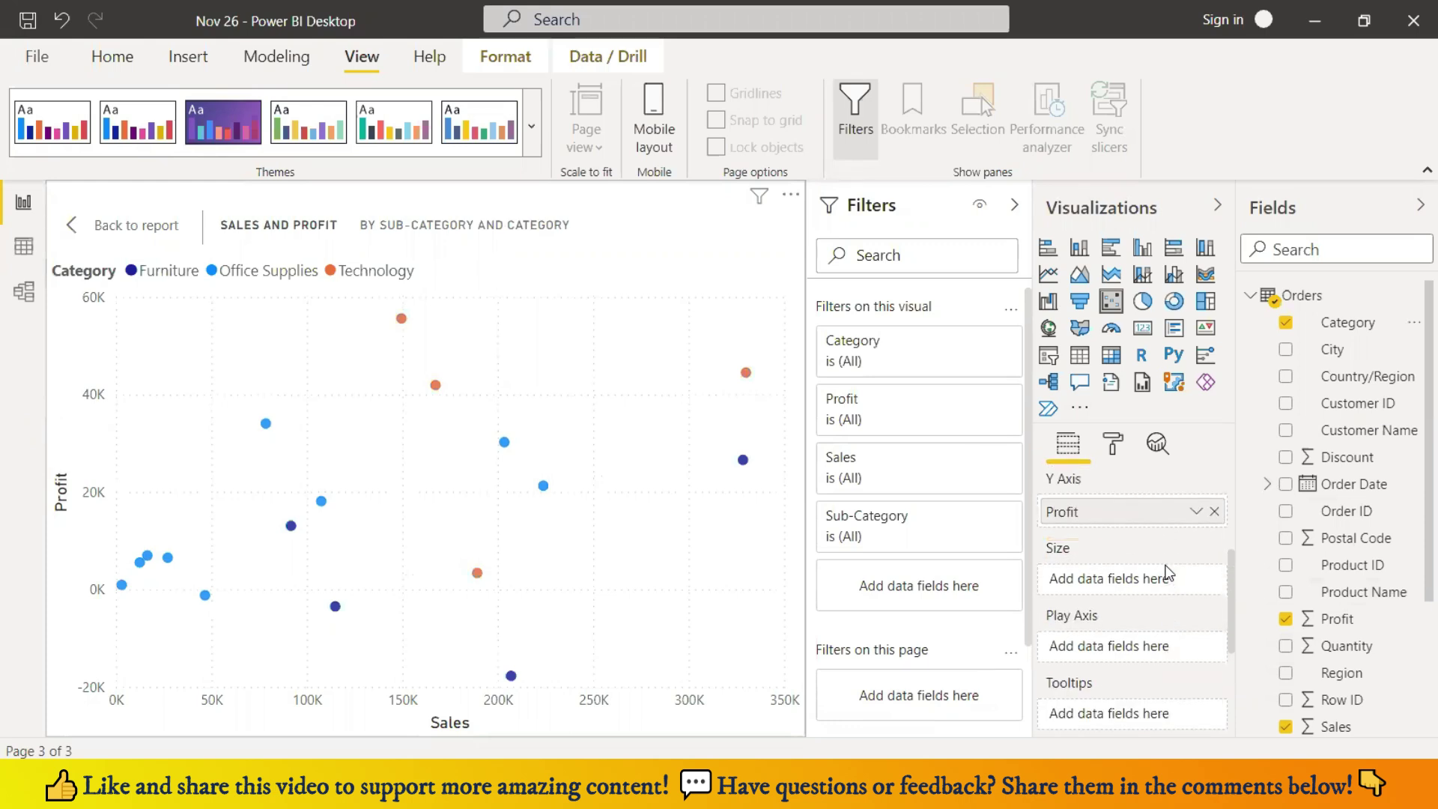
scroll(1126, 592, "up", 2)
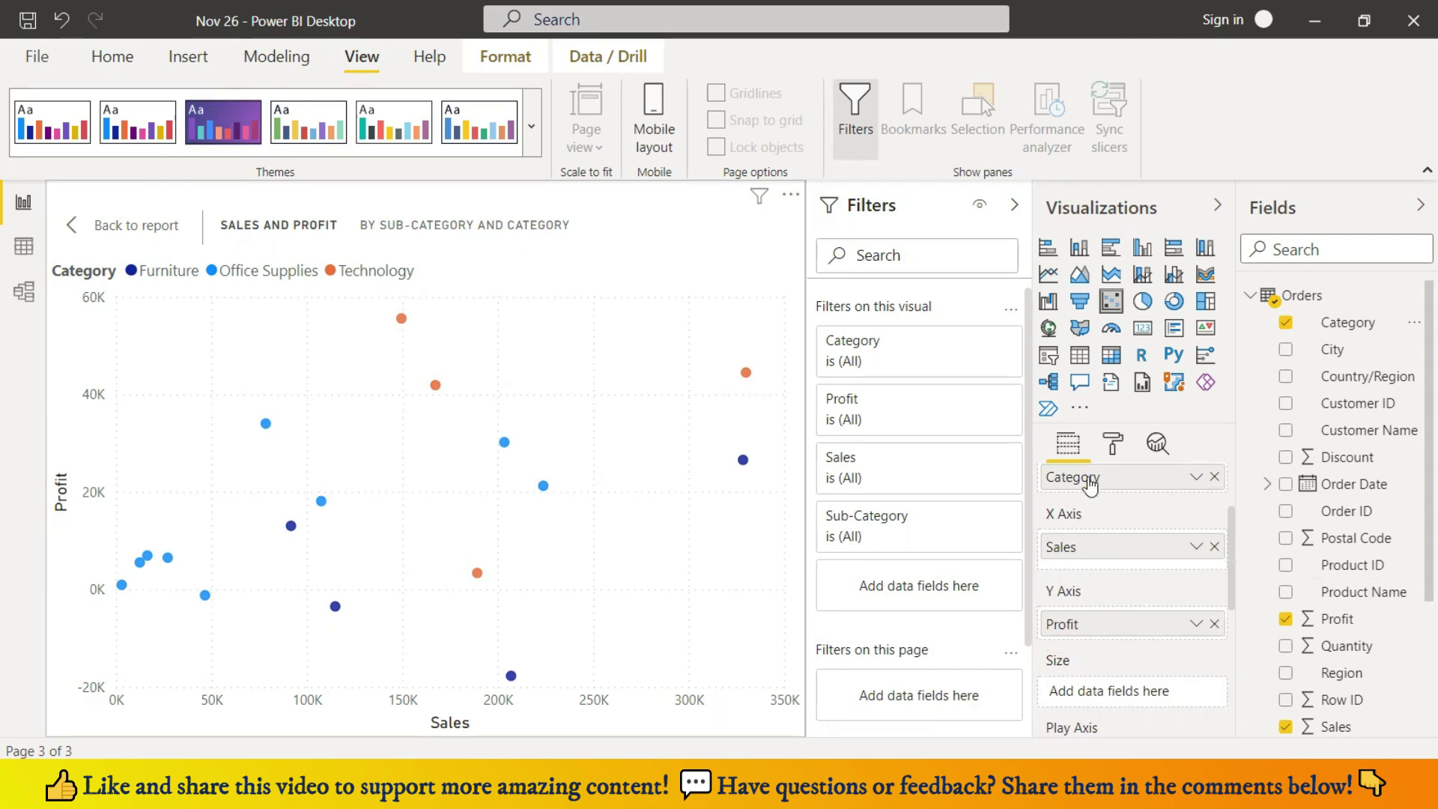
left_click_drag(1101, 689, 1094, 694)
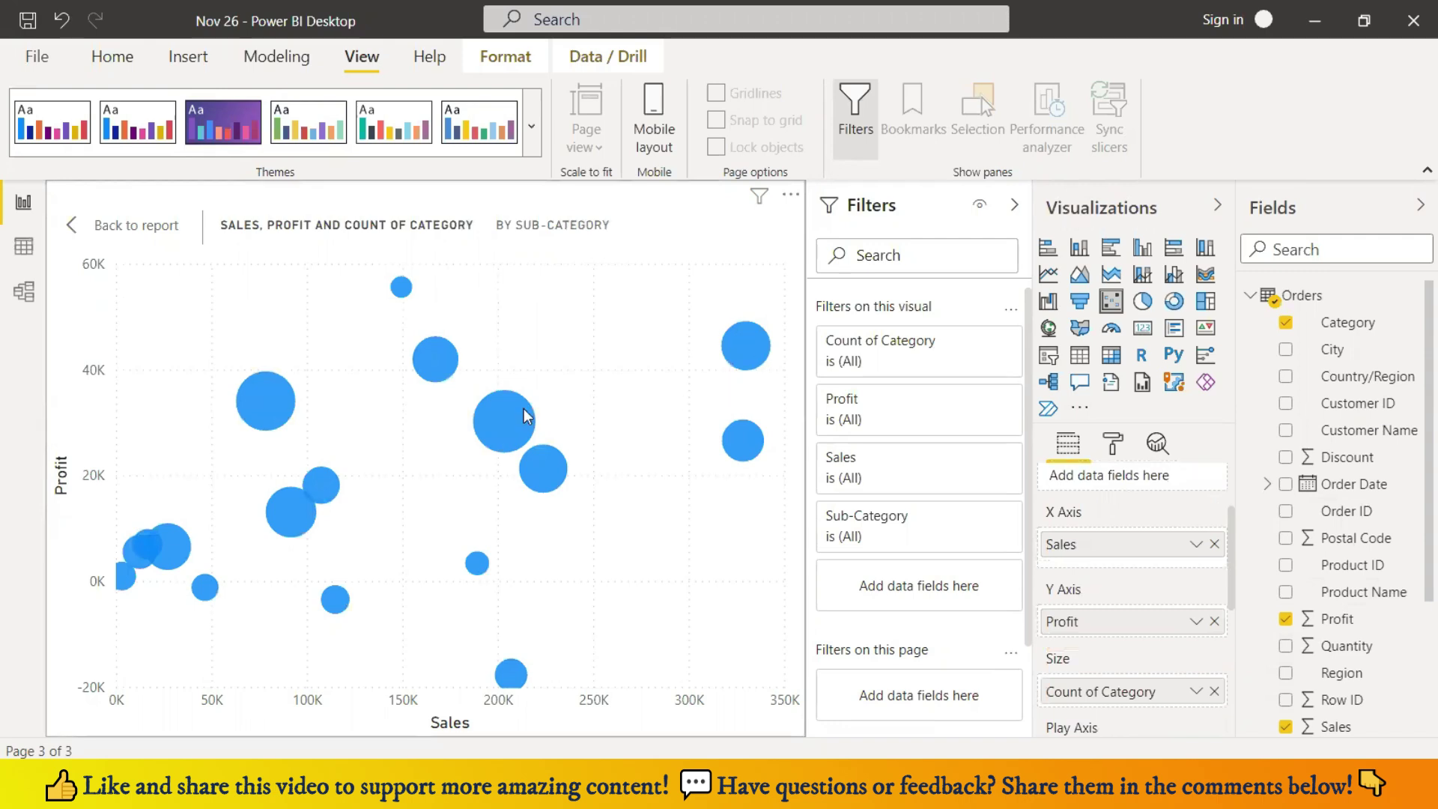
mouse_move(526, 417)
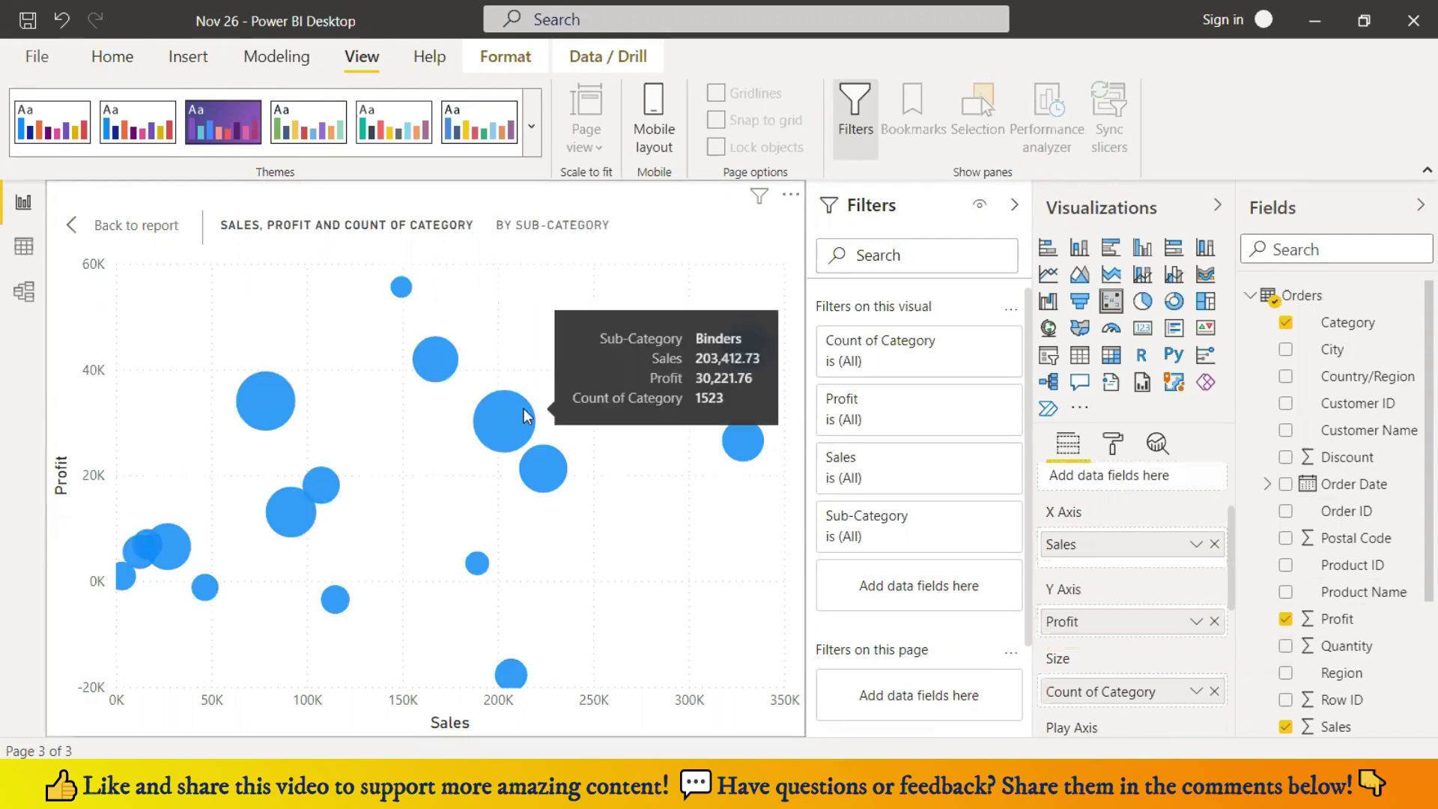
- Replace the count of Category with Sales as the scatter chart's bubble size, and inspect the details of several bubbles
left_click(1214, 691)
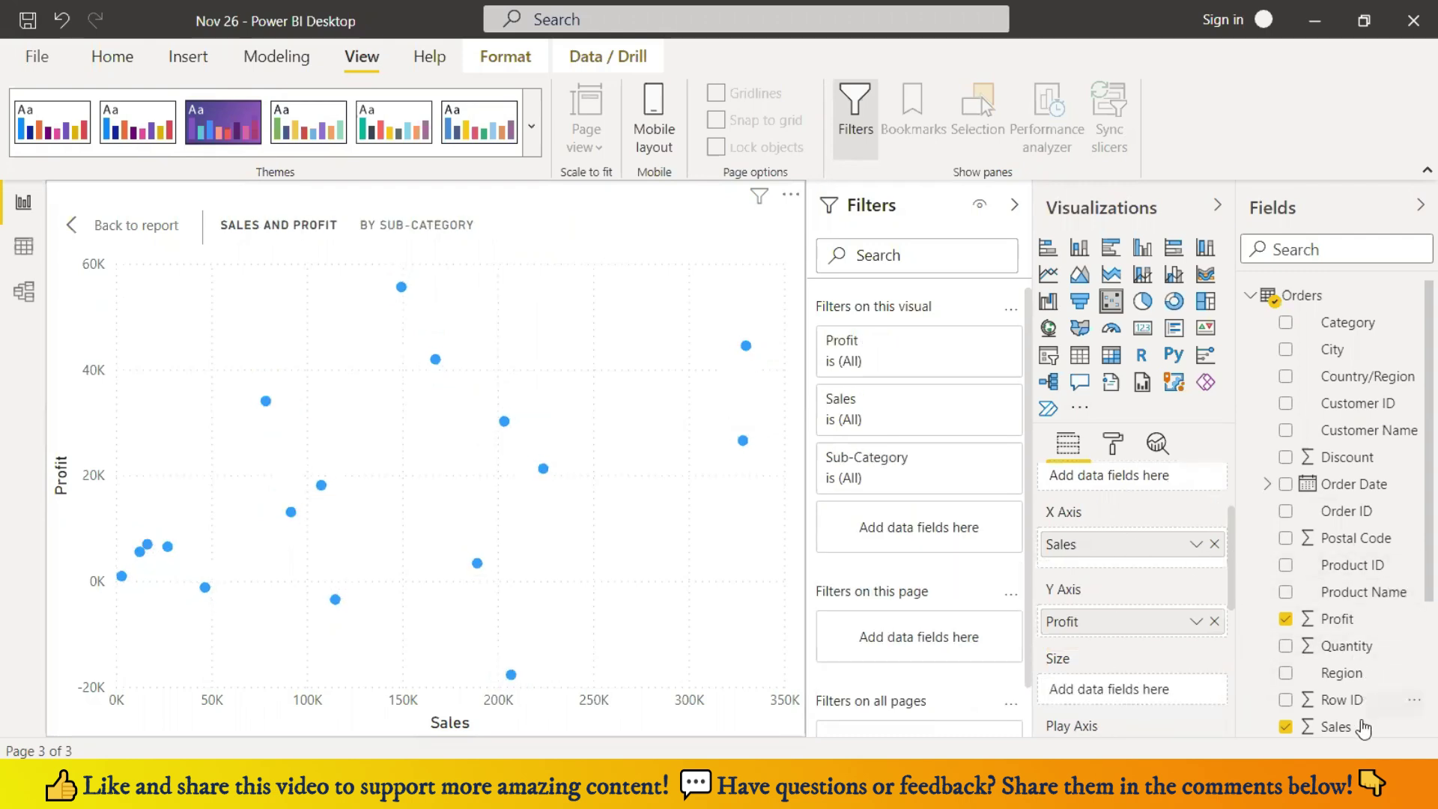
left_click_drag(1337, 728, 1122, 694)
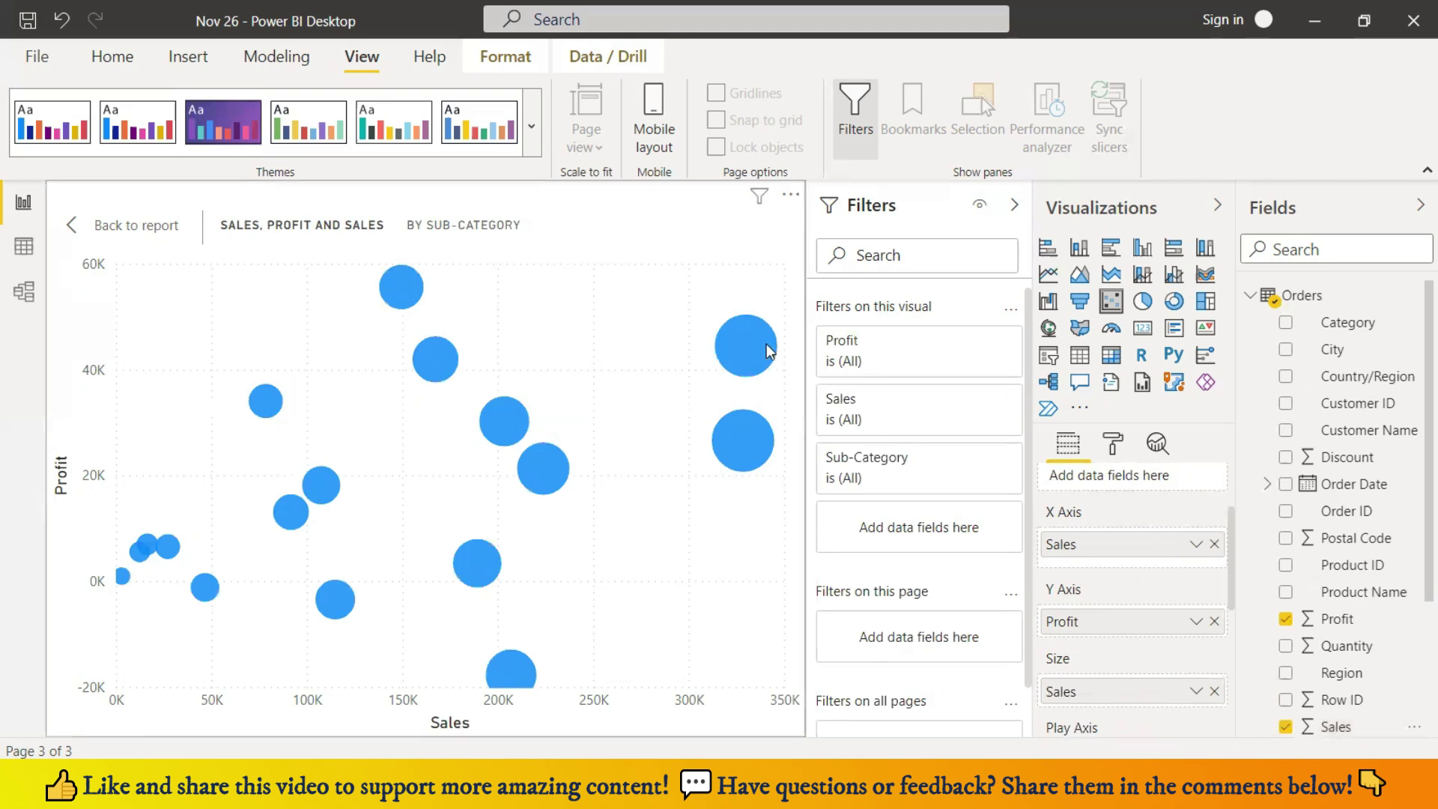
mouse_move(764, 346)
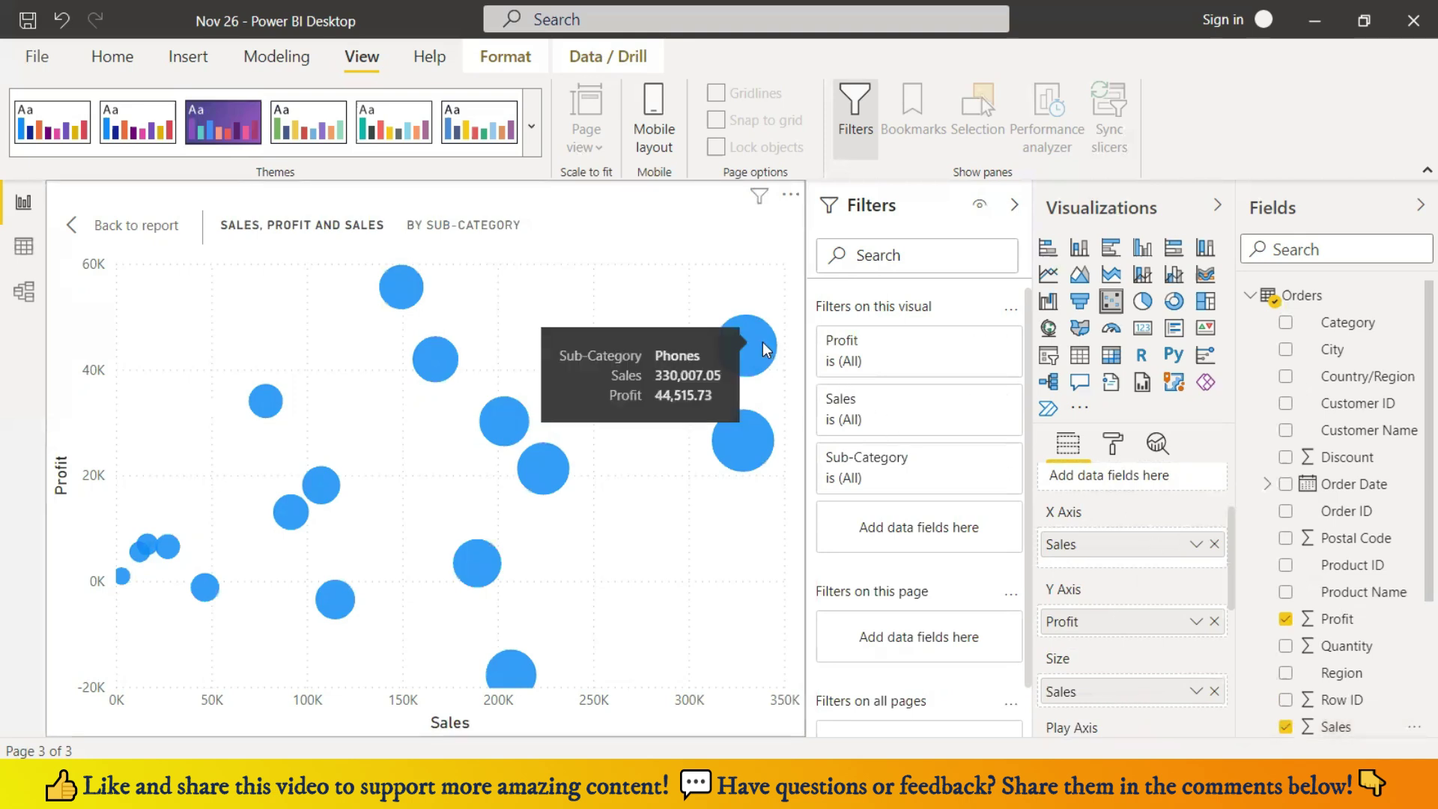
mouse_move(746, 440)
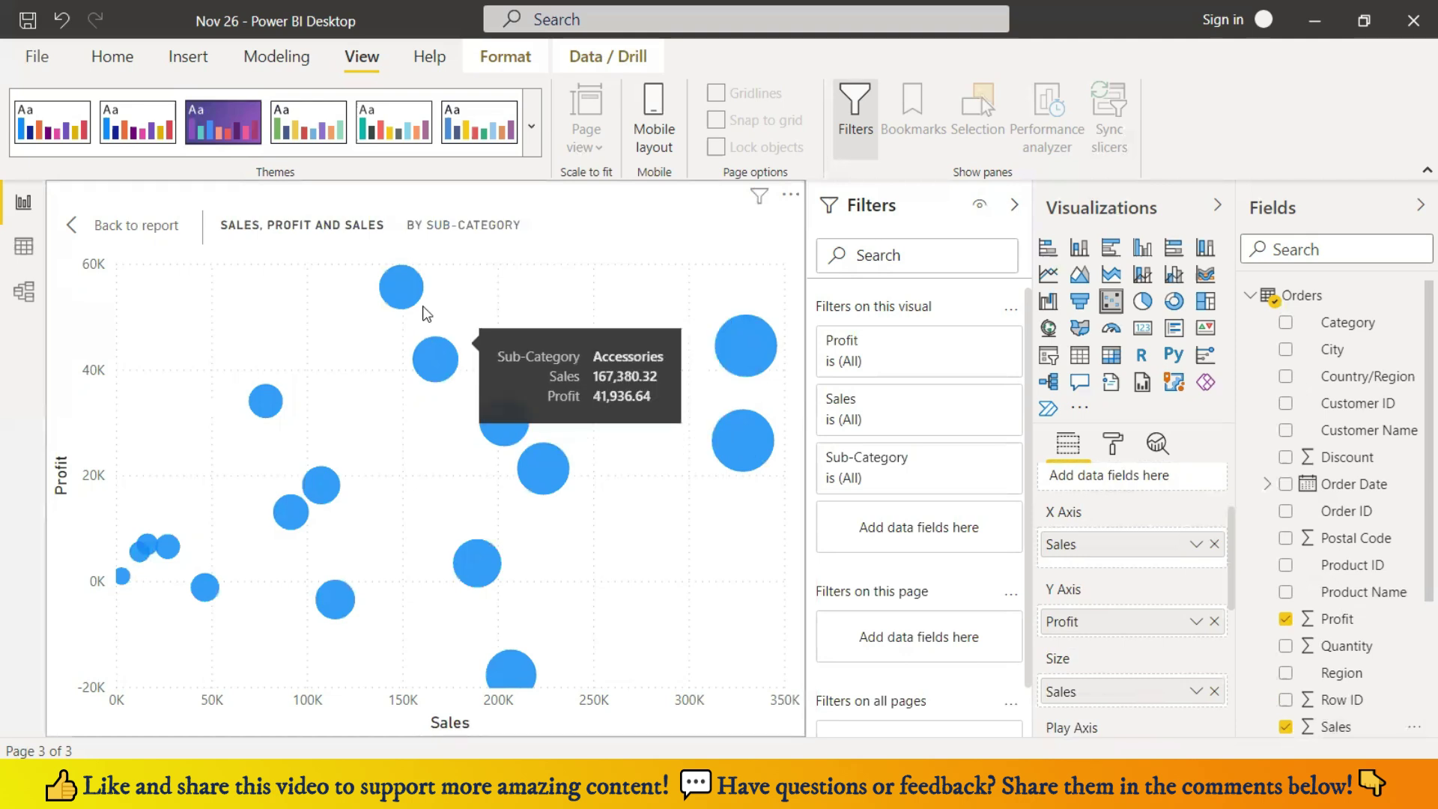
mouse_move(410, 291)
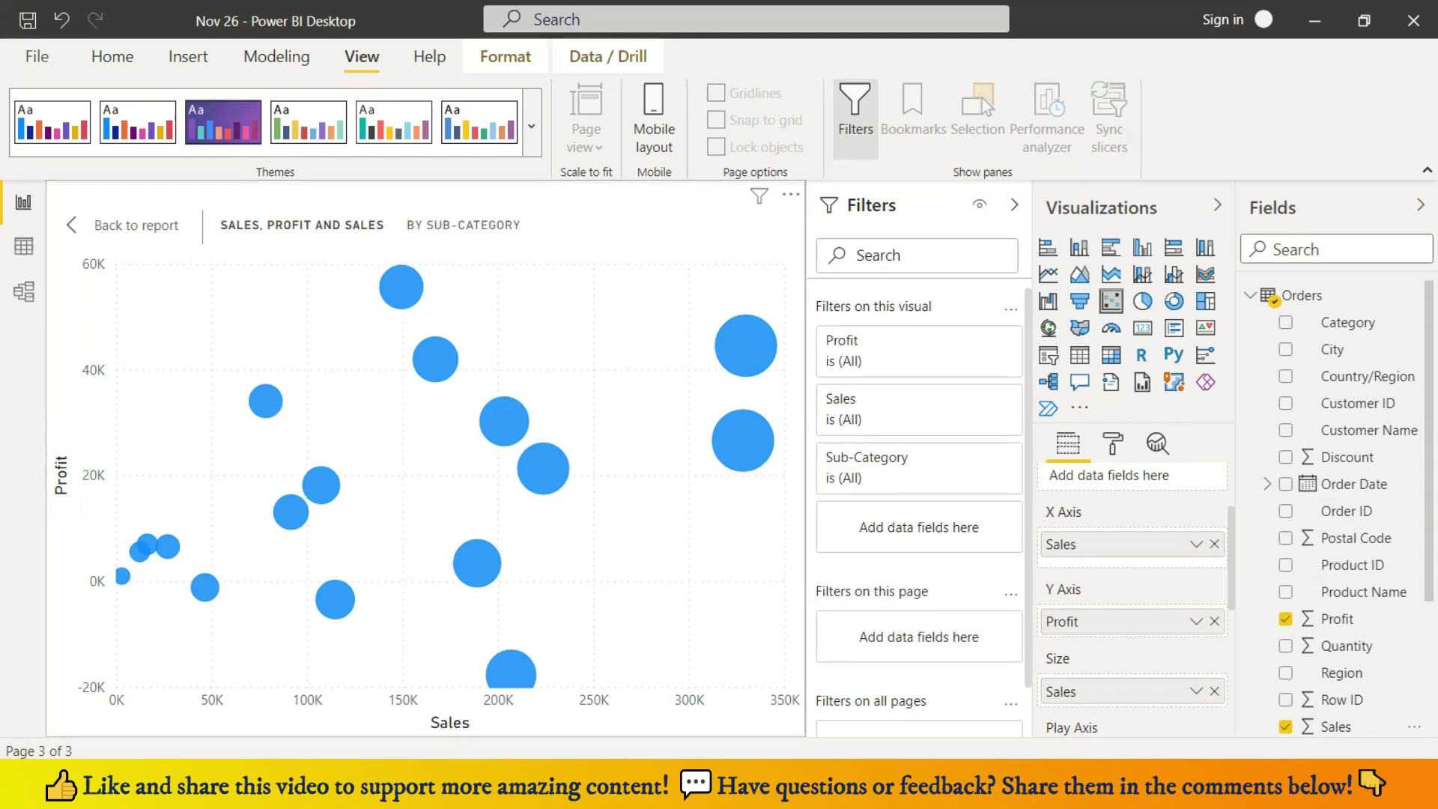
- Look through the scatter chart's remaining field wells, and leave focus mode to return to the report page
scroll(1068, 665, "down", 3)
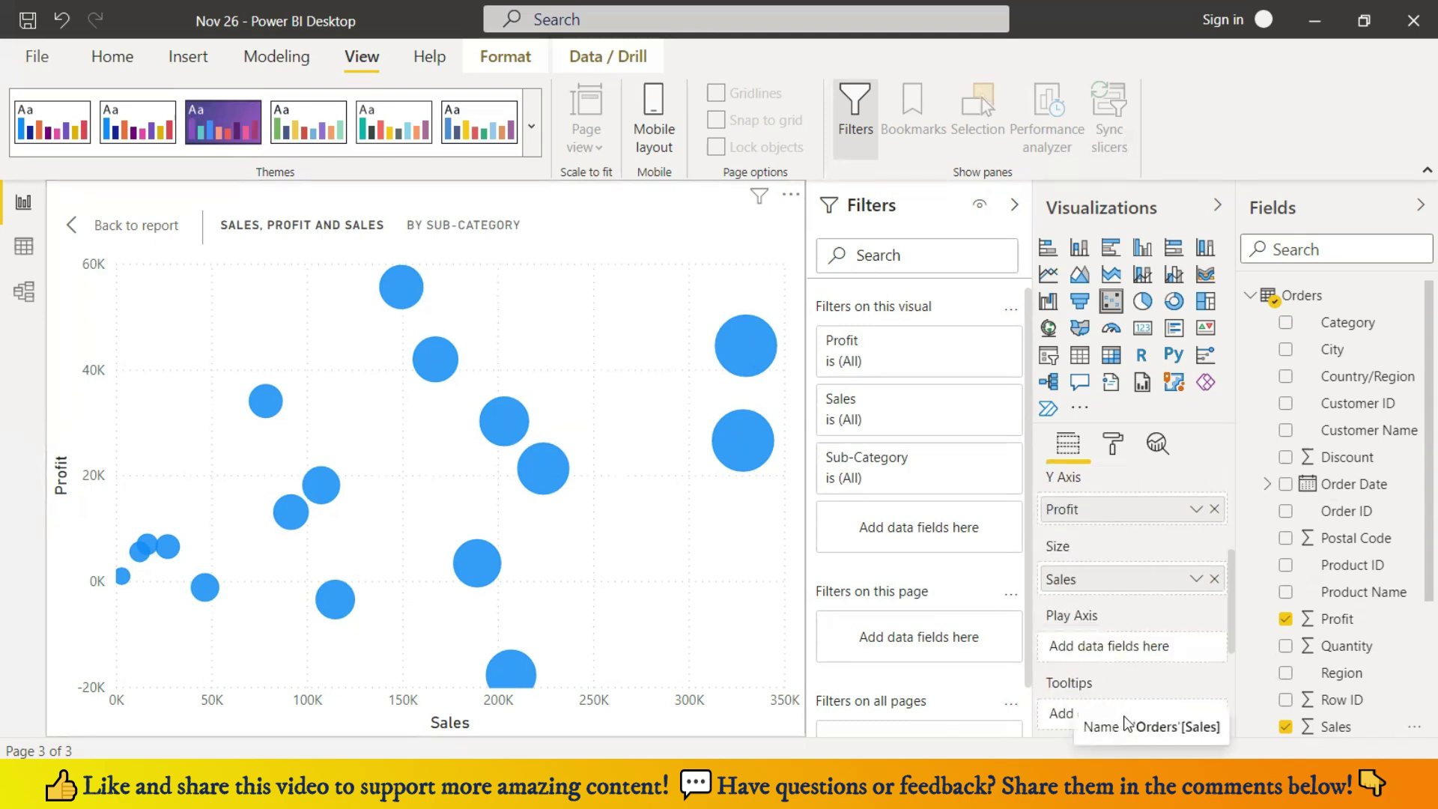
scroll(1152, 599, "down", 3)
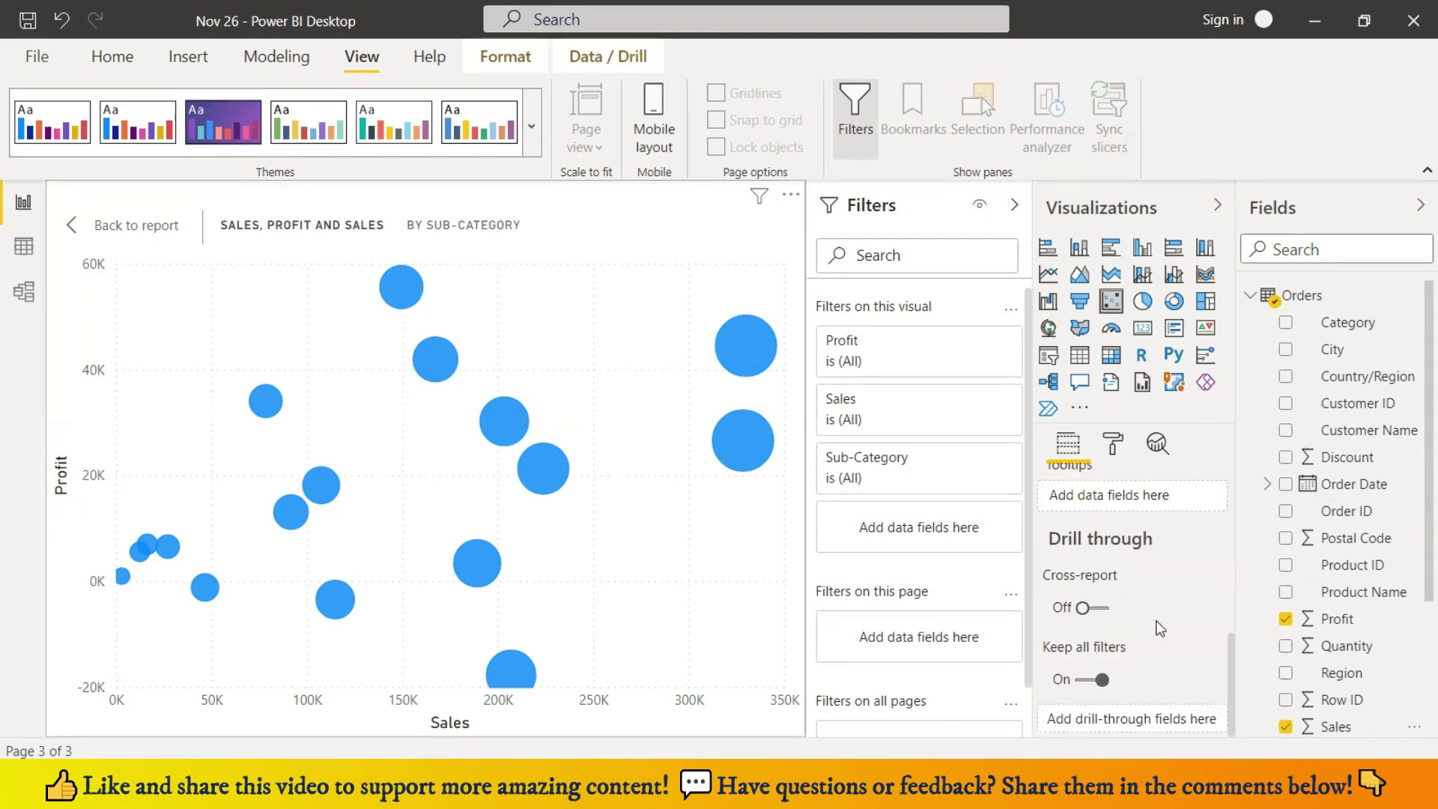
scroll(1159, 628, "up", 5)
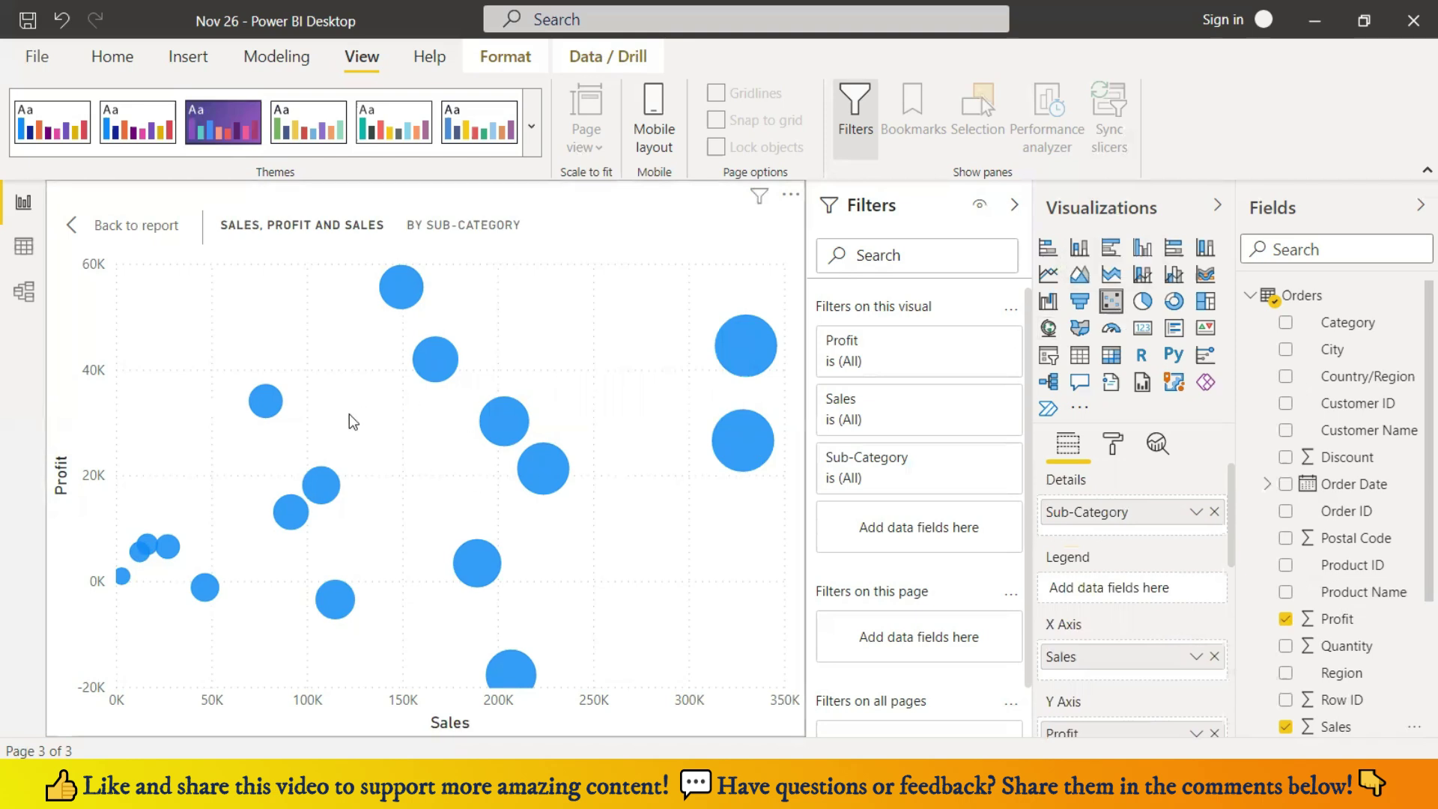
left_click(76, 228)
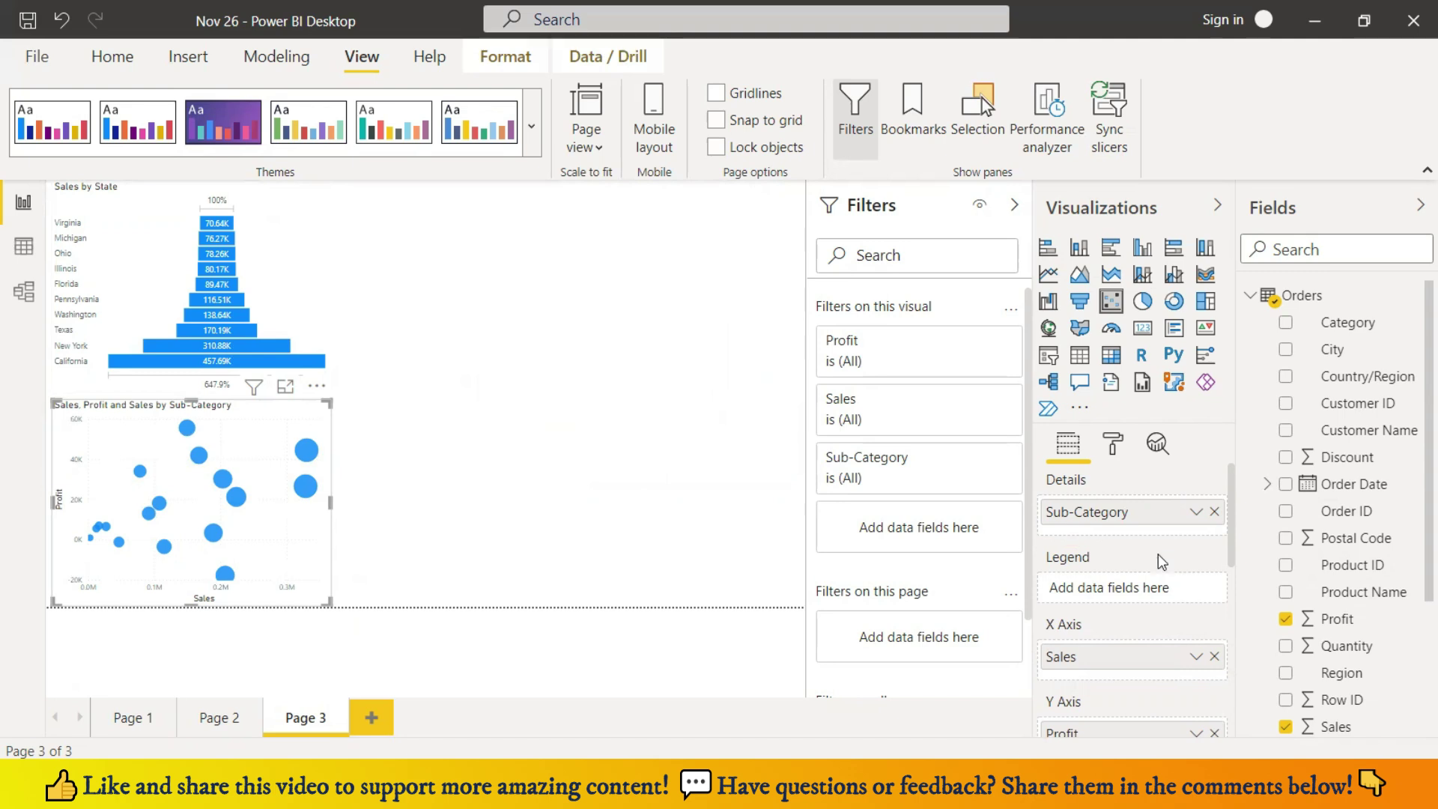
scroll(1158, 555, "down", 3)
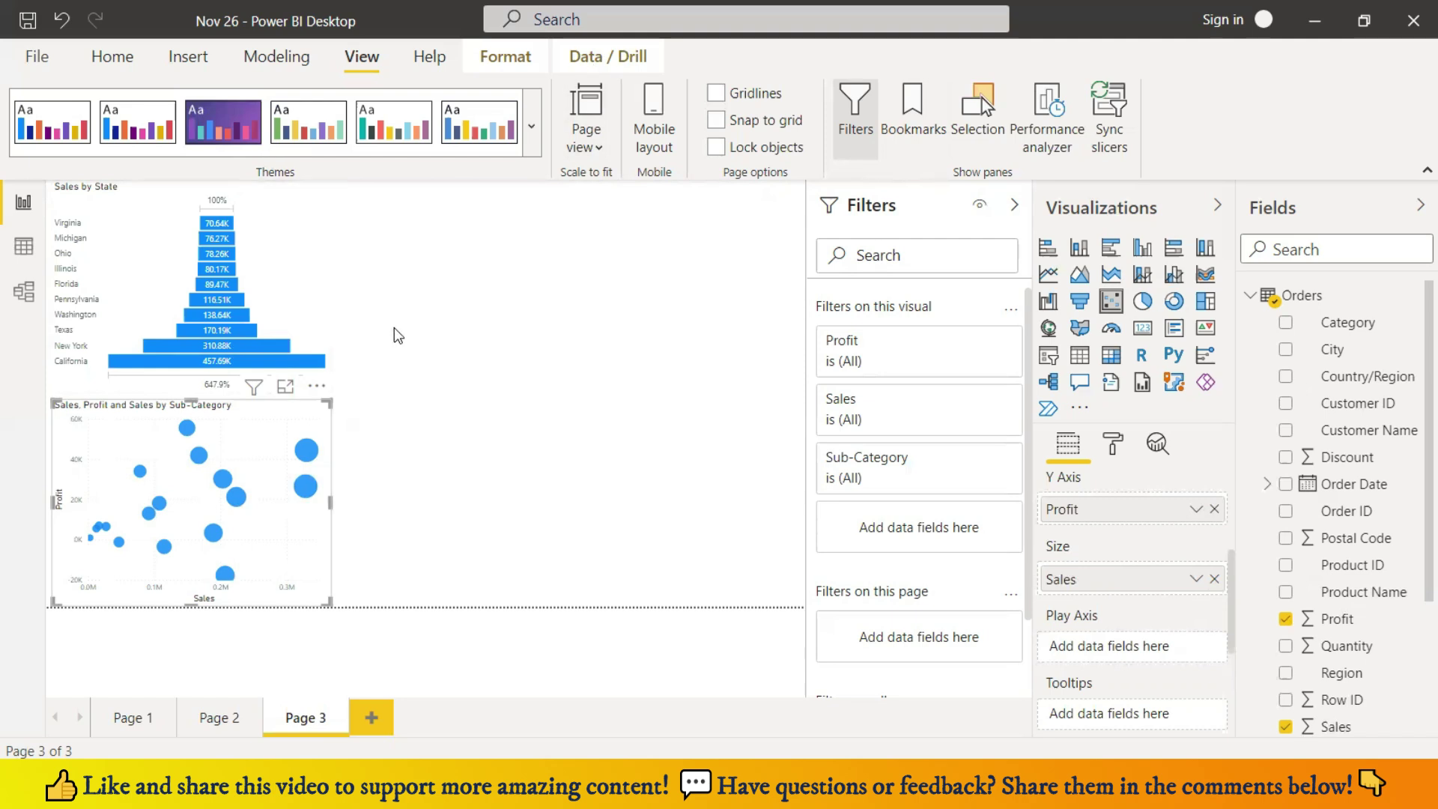
- Add a pie chart of Sales by Region beside the funnel chart
left_click(426, 271)
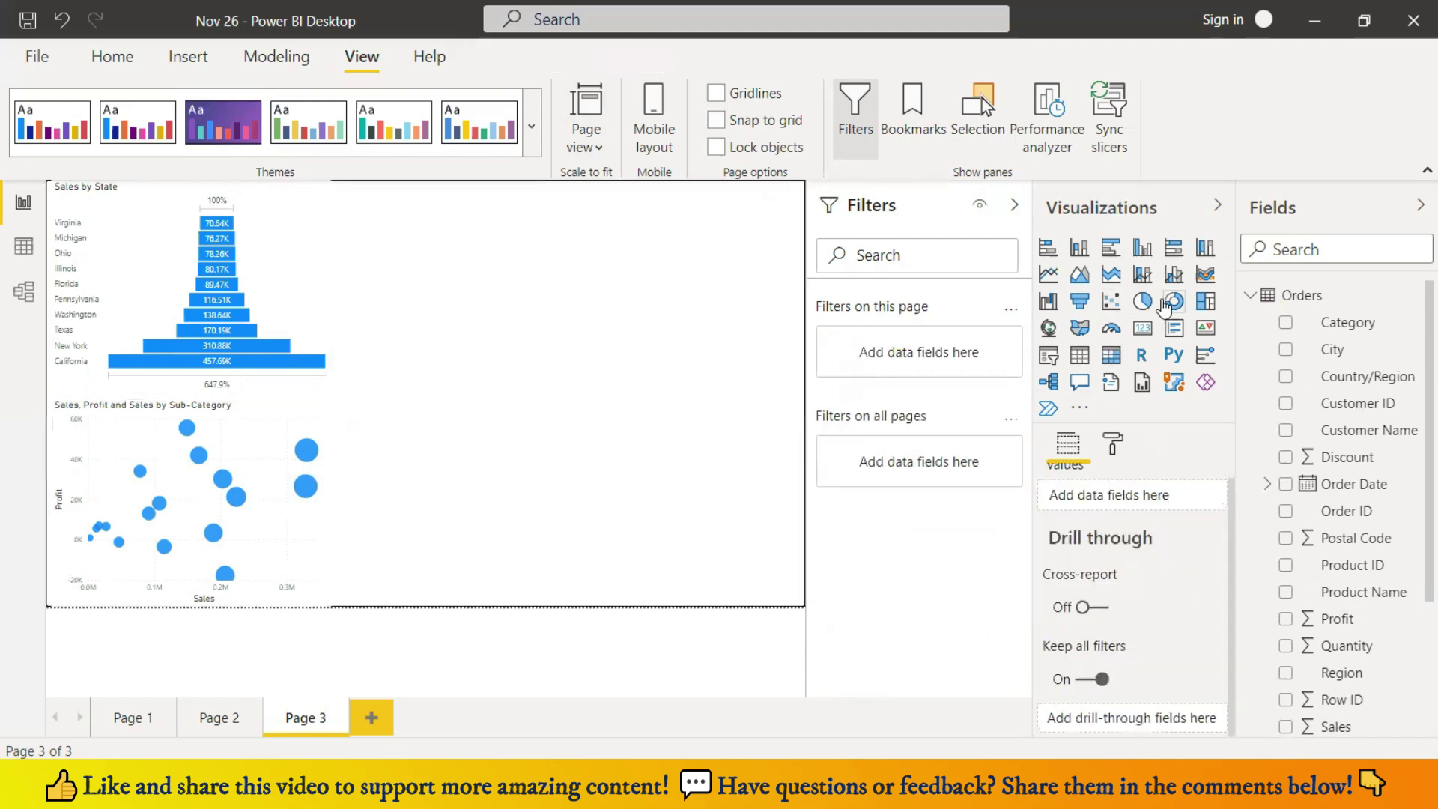
left_click(1142, 302)
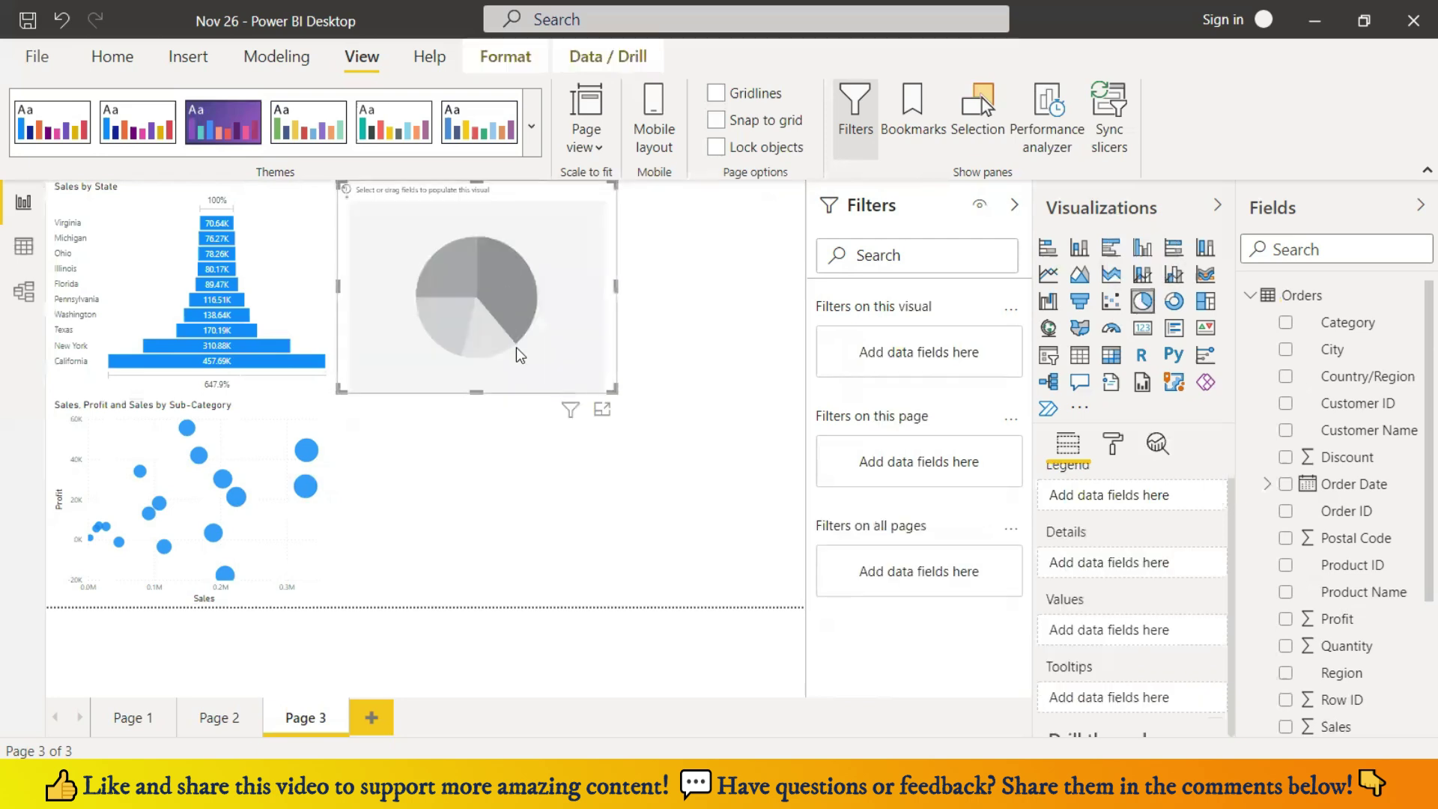
left_click(1287, 674)
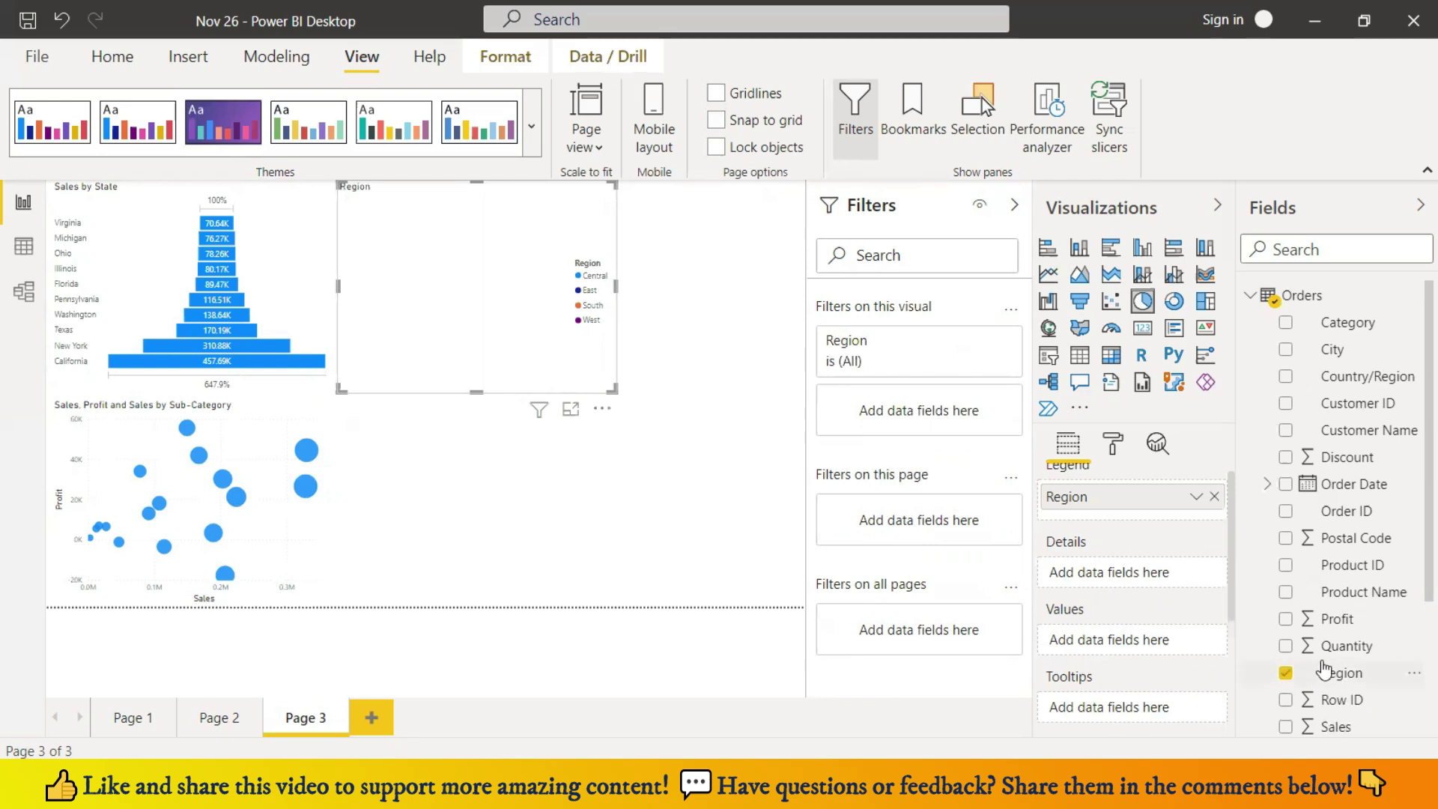
scroll(1288, 678, "down", 3)
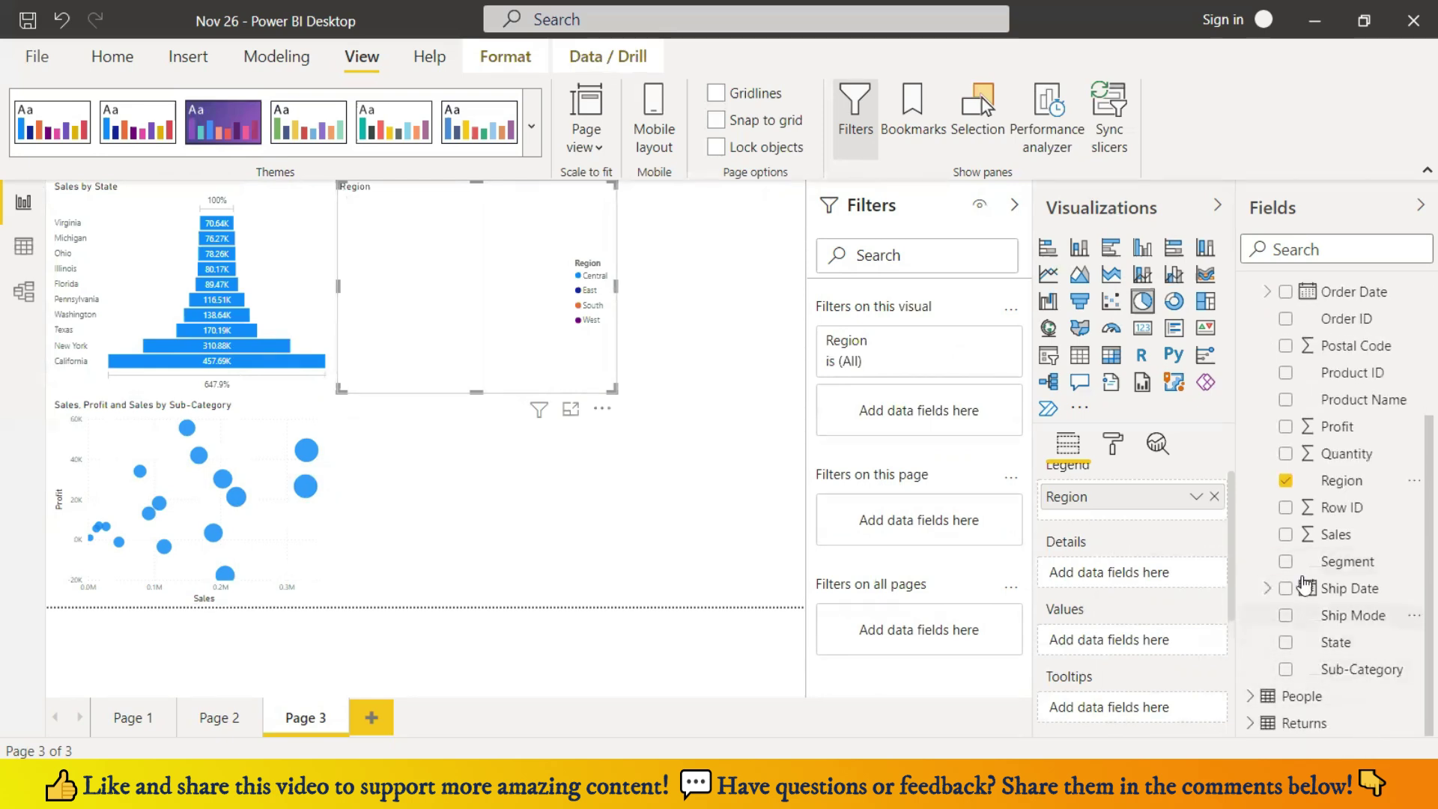
left_click(1286, 535)
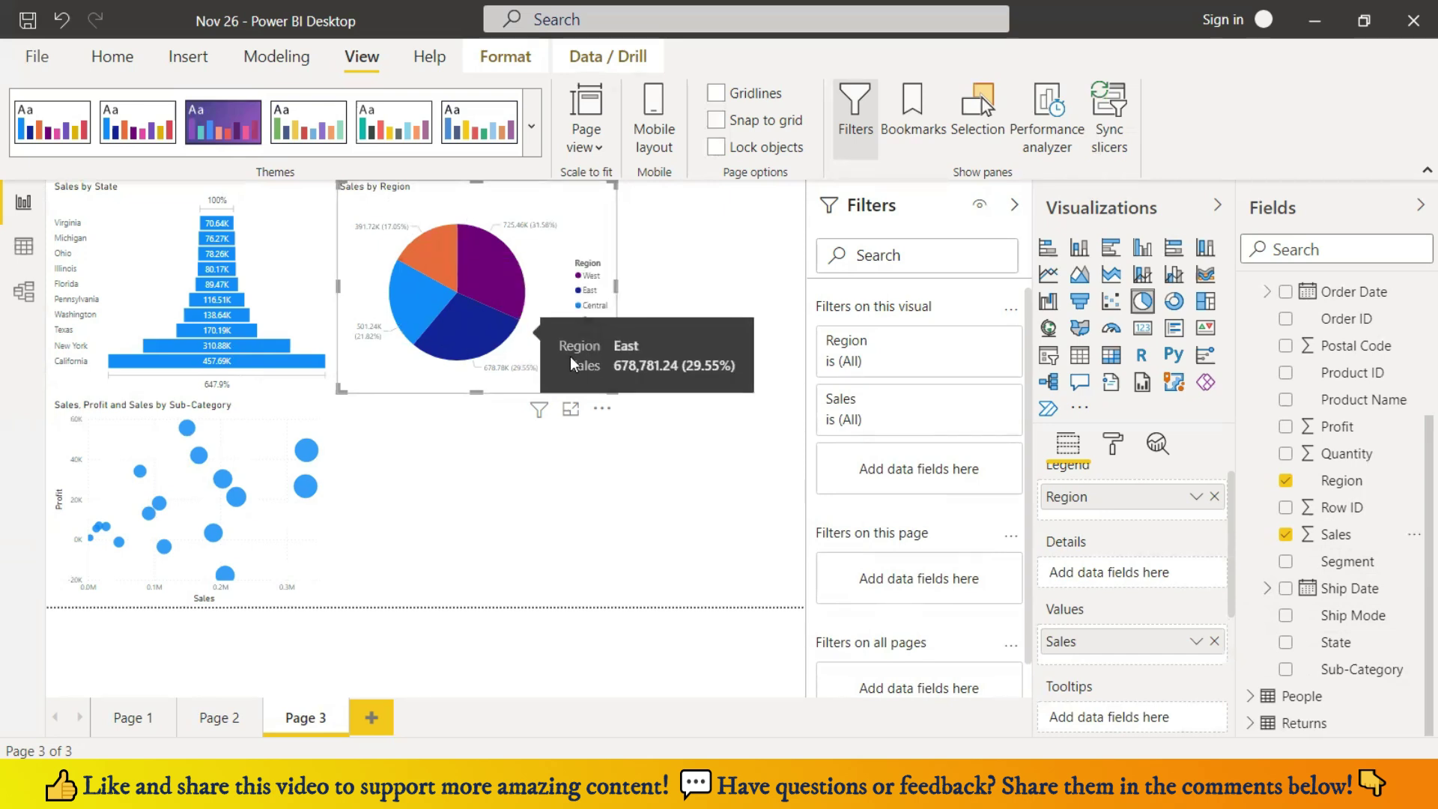
- Show the Sales by Region pie chart in focus mode and look through its field wells
left_click(570, 410)
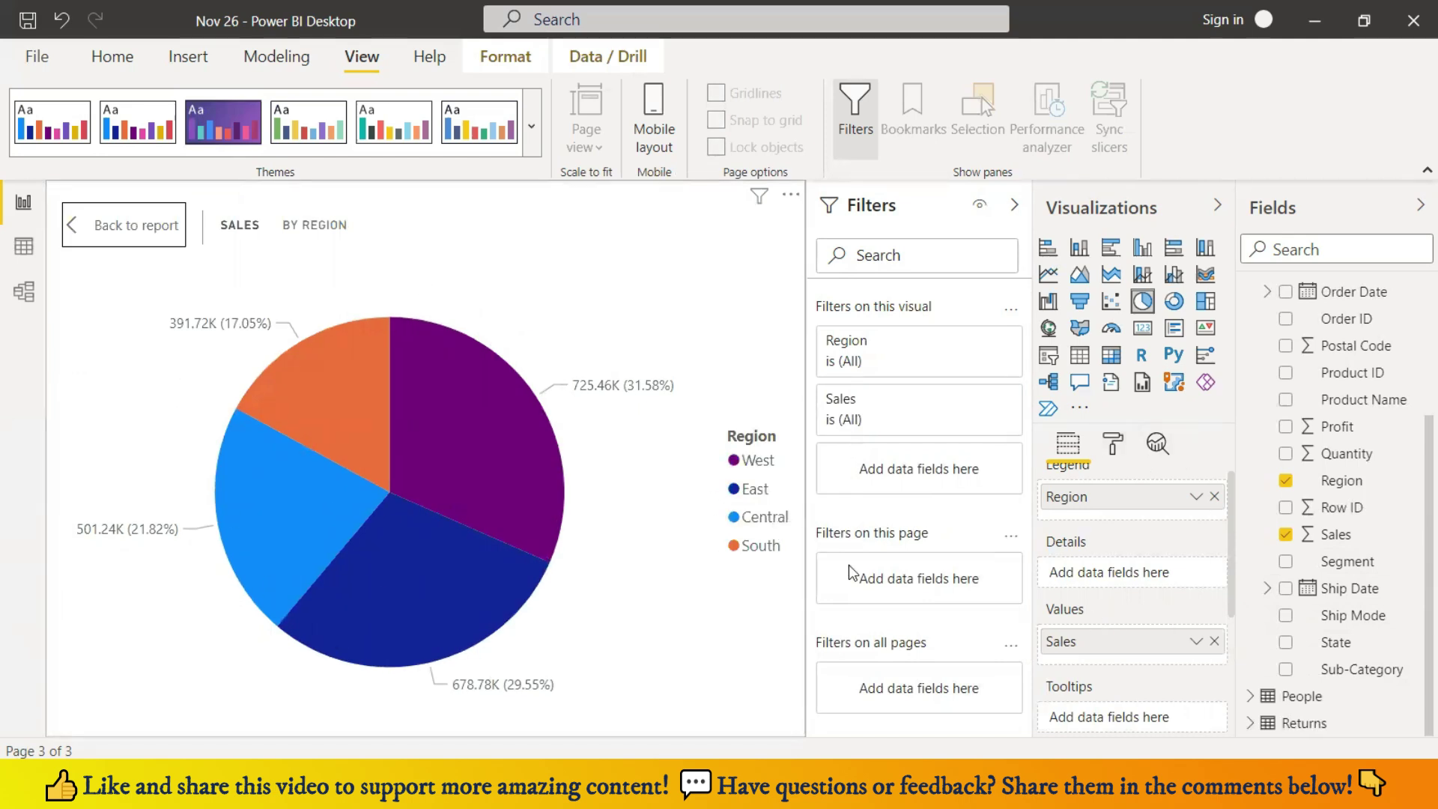
scroll(1187, 546, "up", 1)
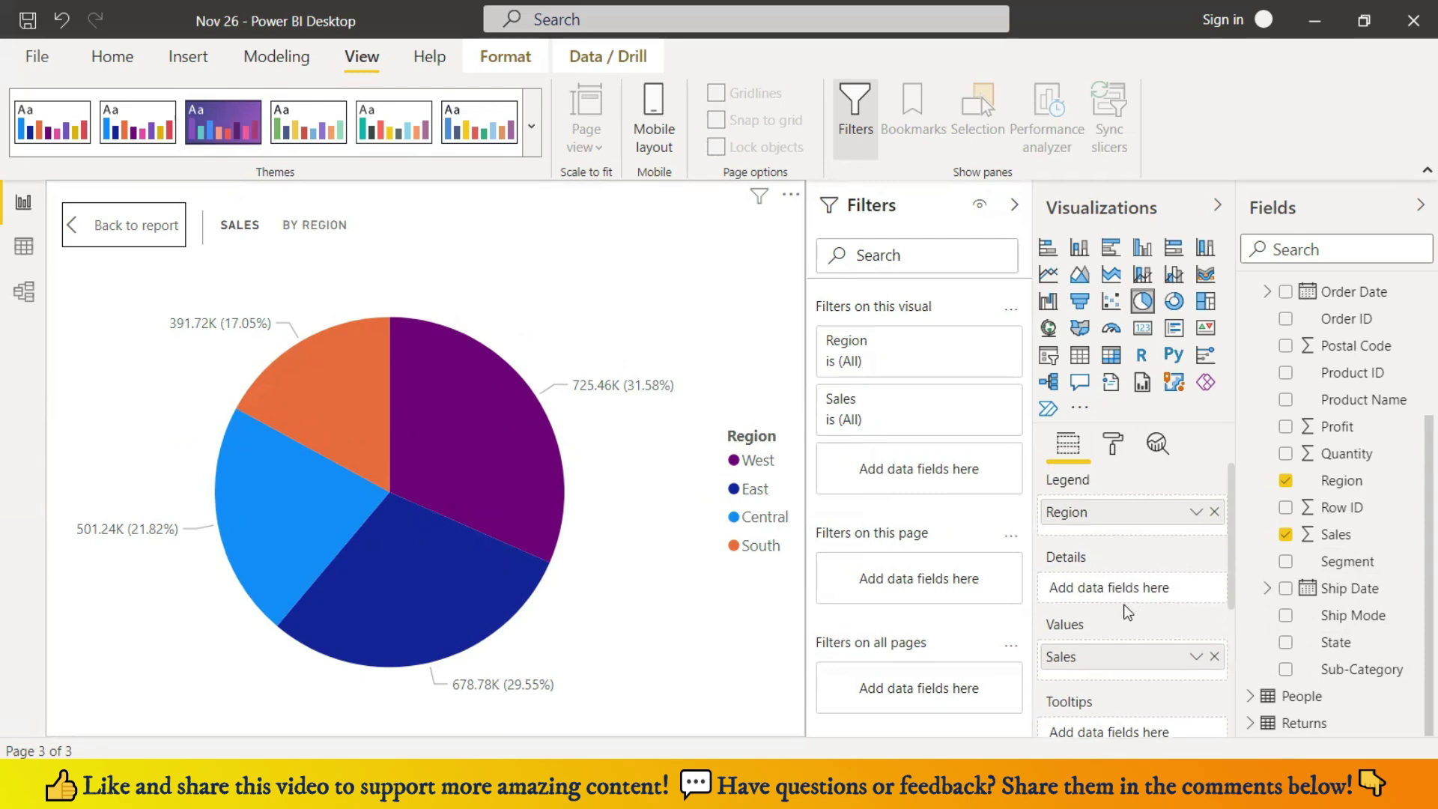
scroll(1091, 554, "down", 3)
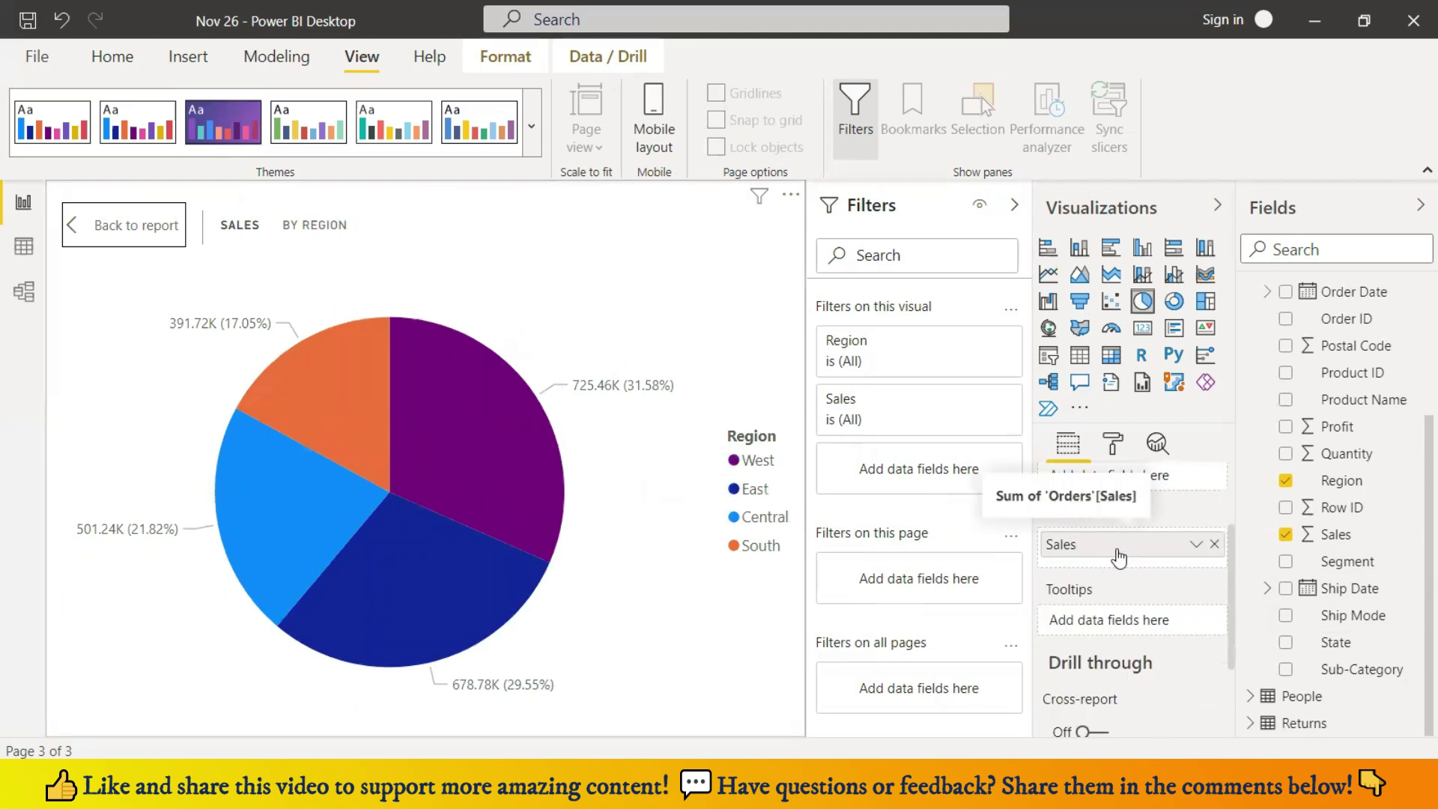
scroll(1116, 569, "down", 2)
scroll(1130, 582, "up", 3)
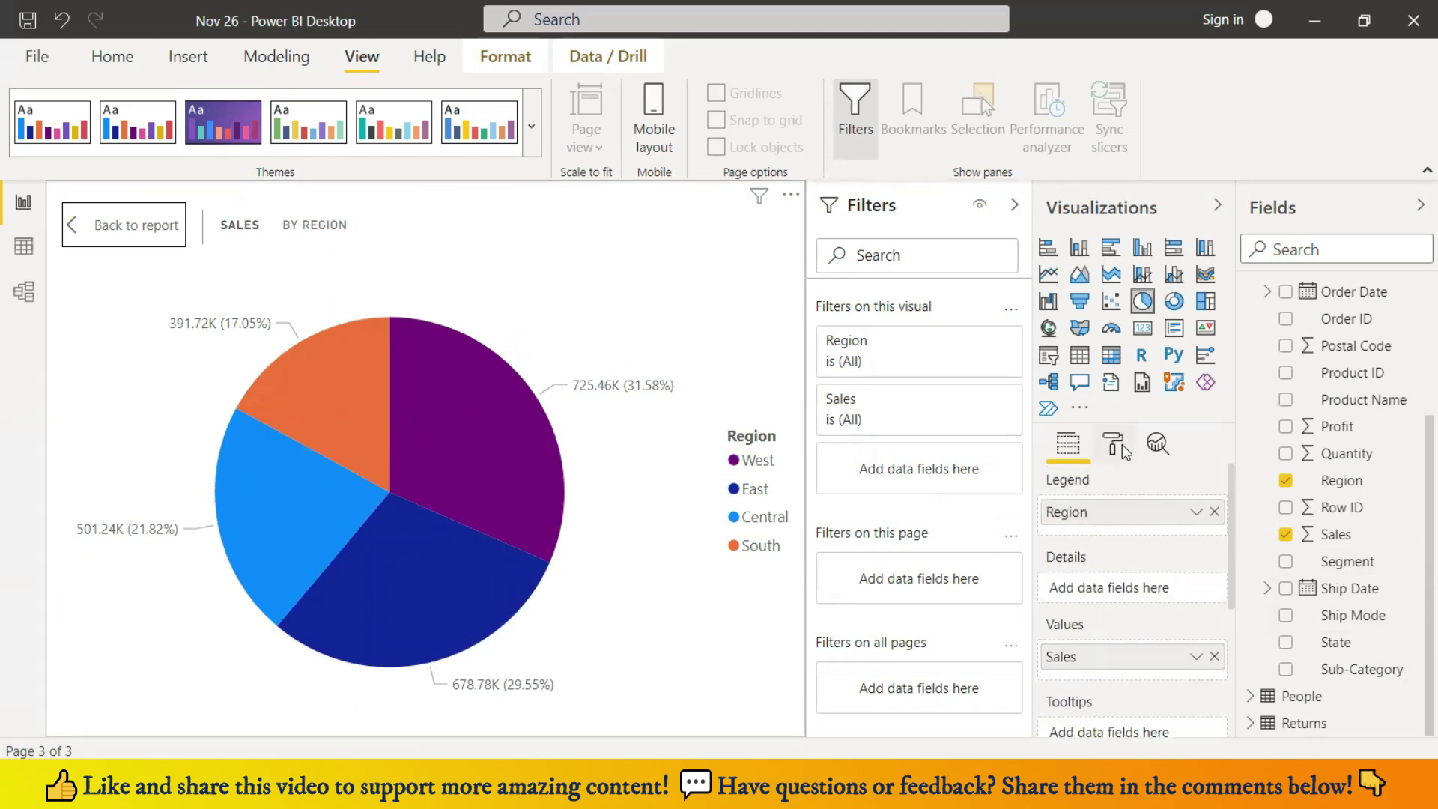
- Try the Data value and Percent of total label styles on the pie chart, and settle on Category, data value
left_click(1114, 443)
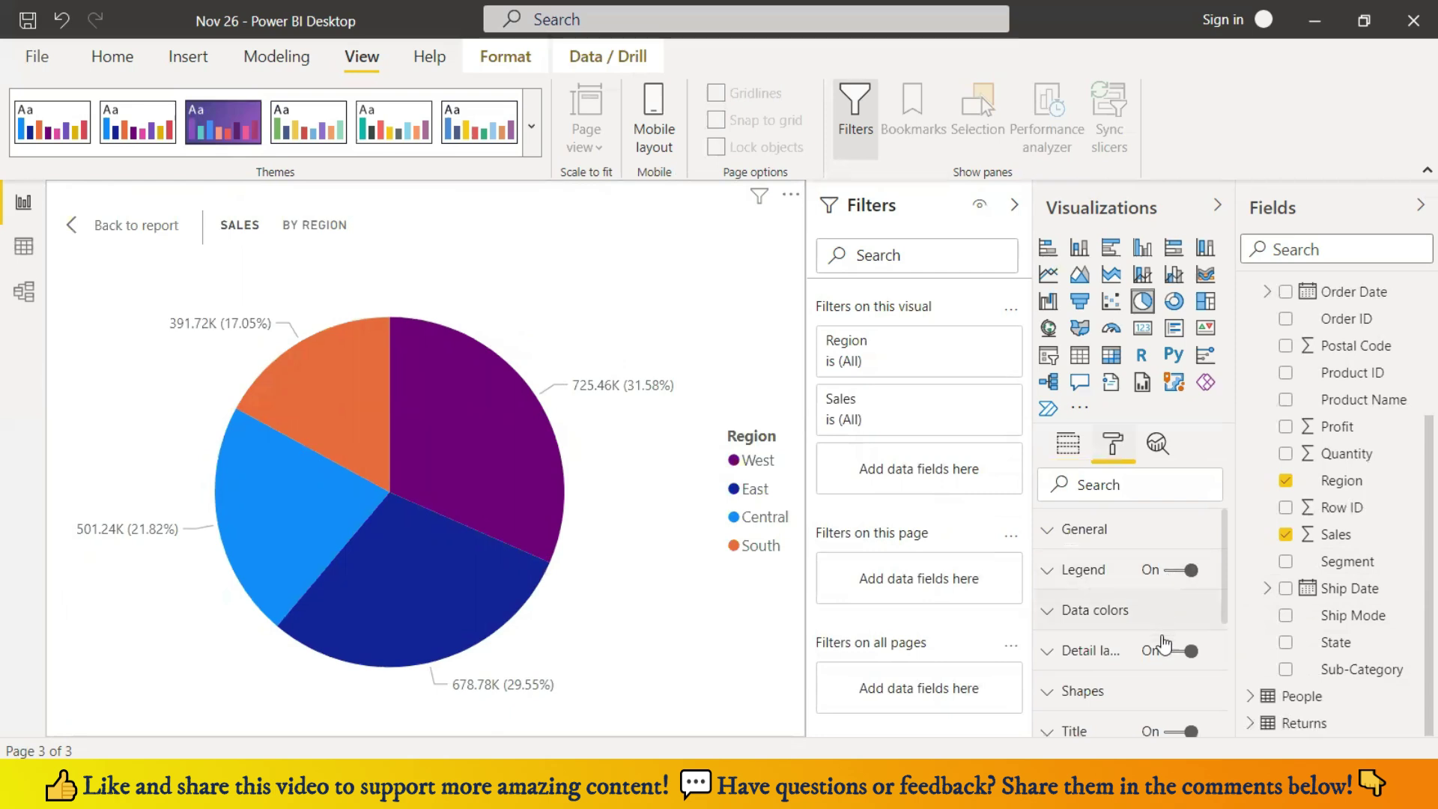
left_click(1049, 652)
scroll(1079, 629, "down", 3)
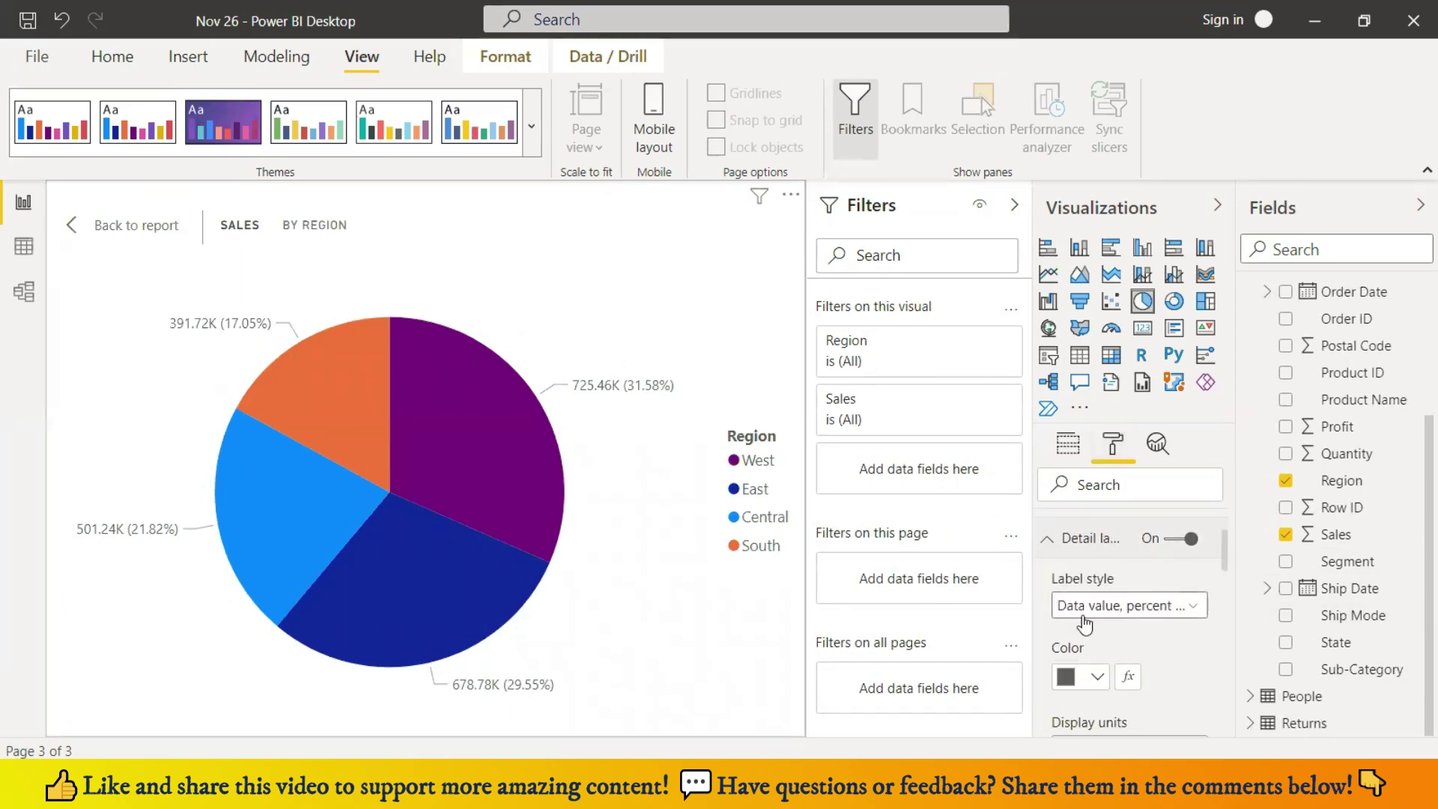
left_click(1194, 609)
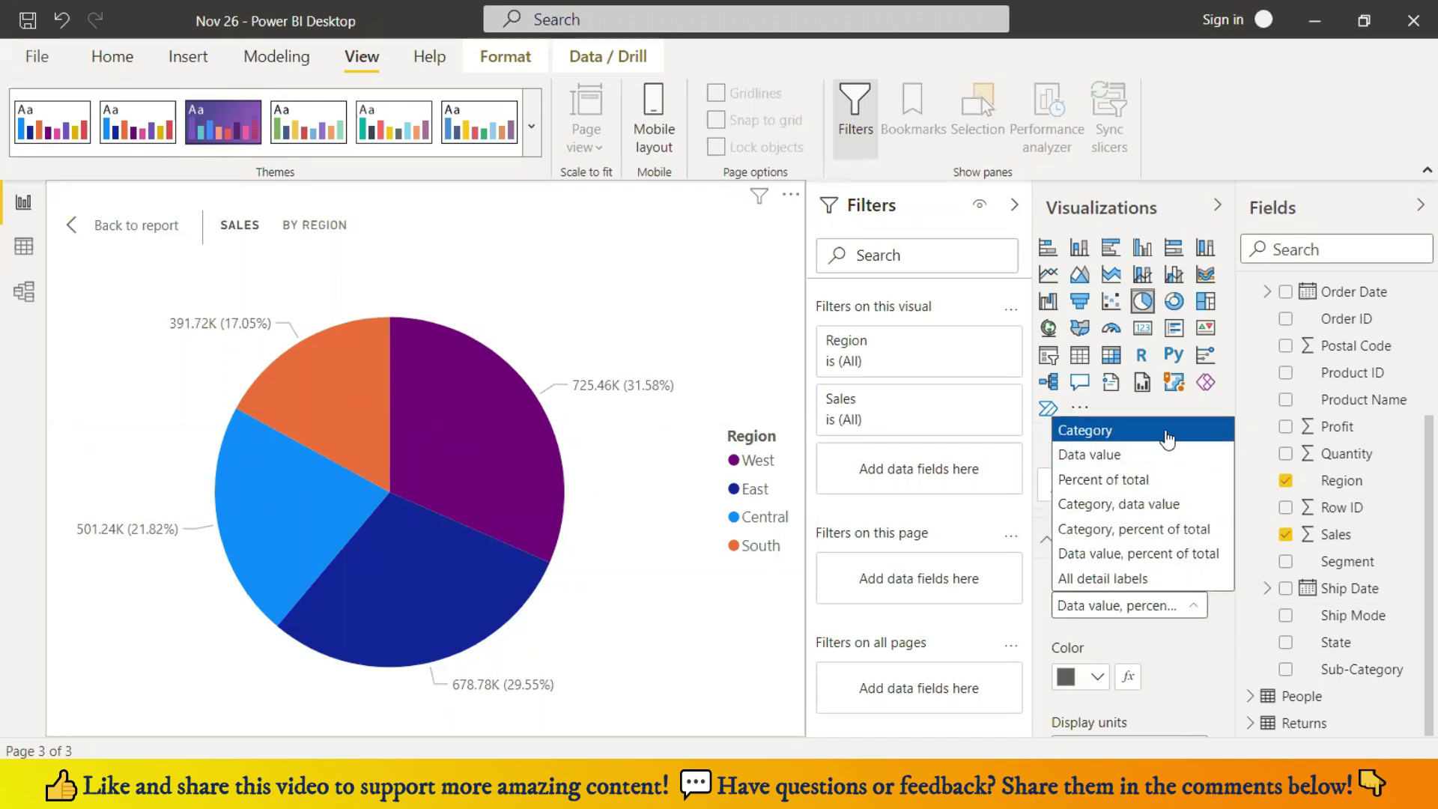
left_click(1153, 454)
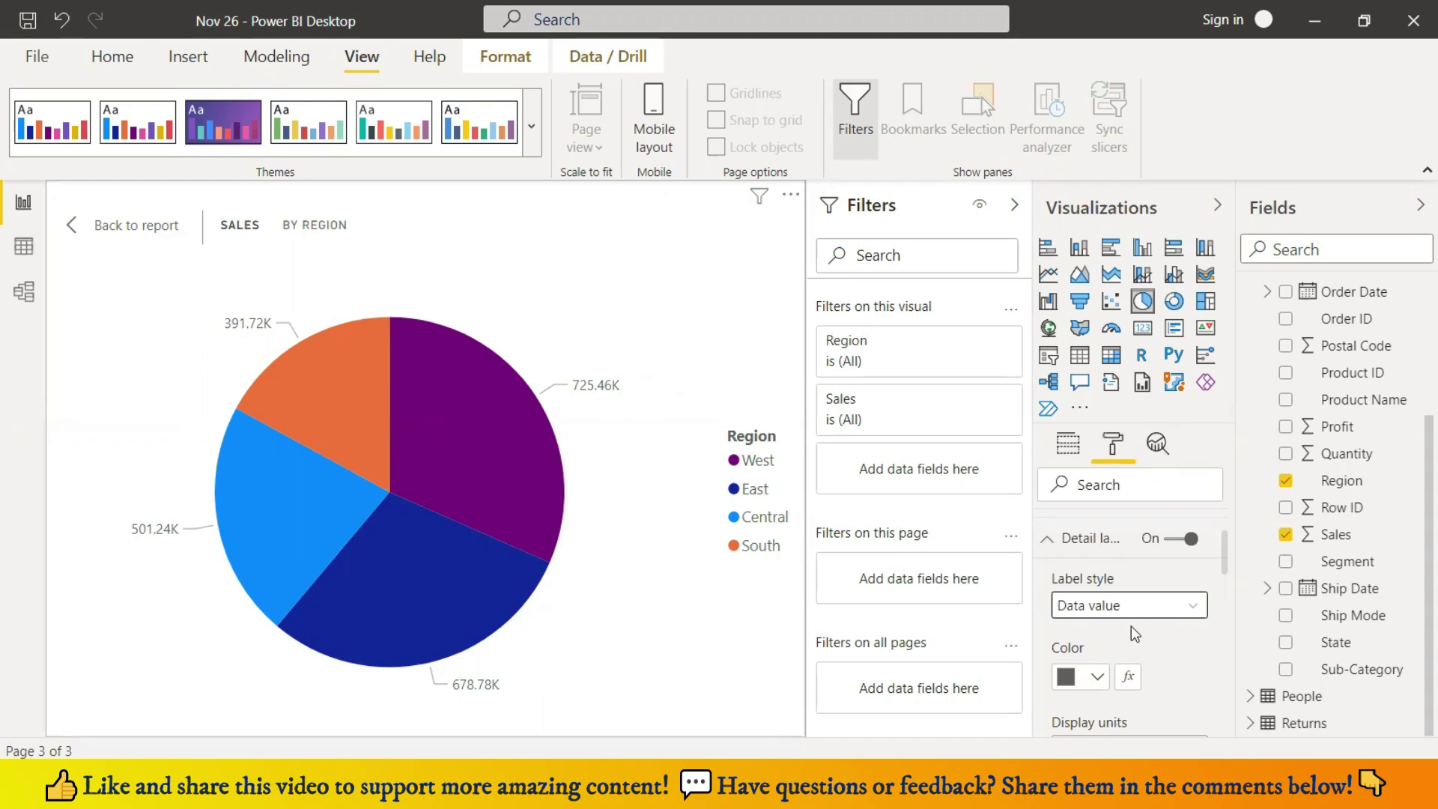
left_click(1154, 616)
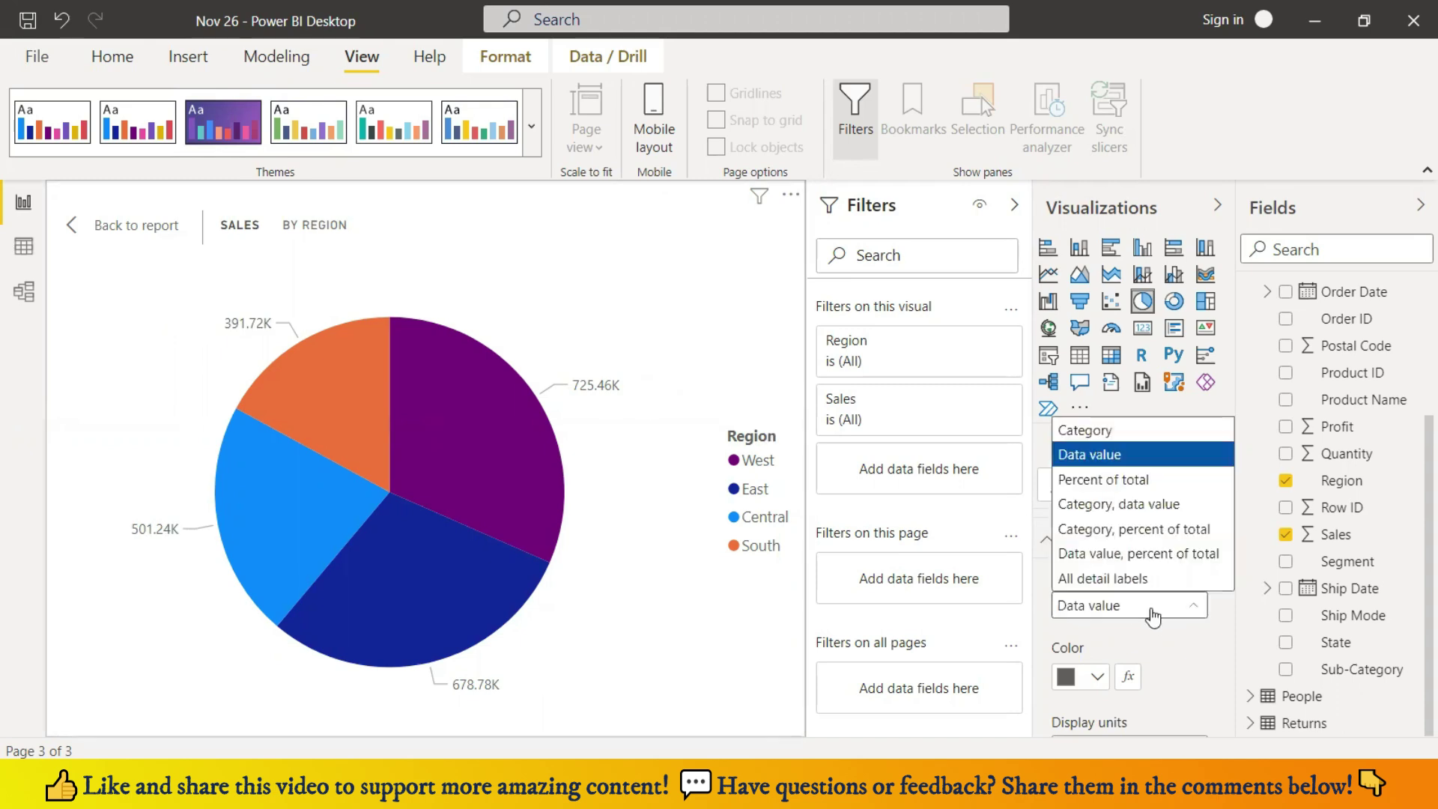
left_click(1132, 481)
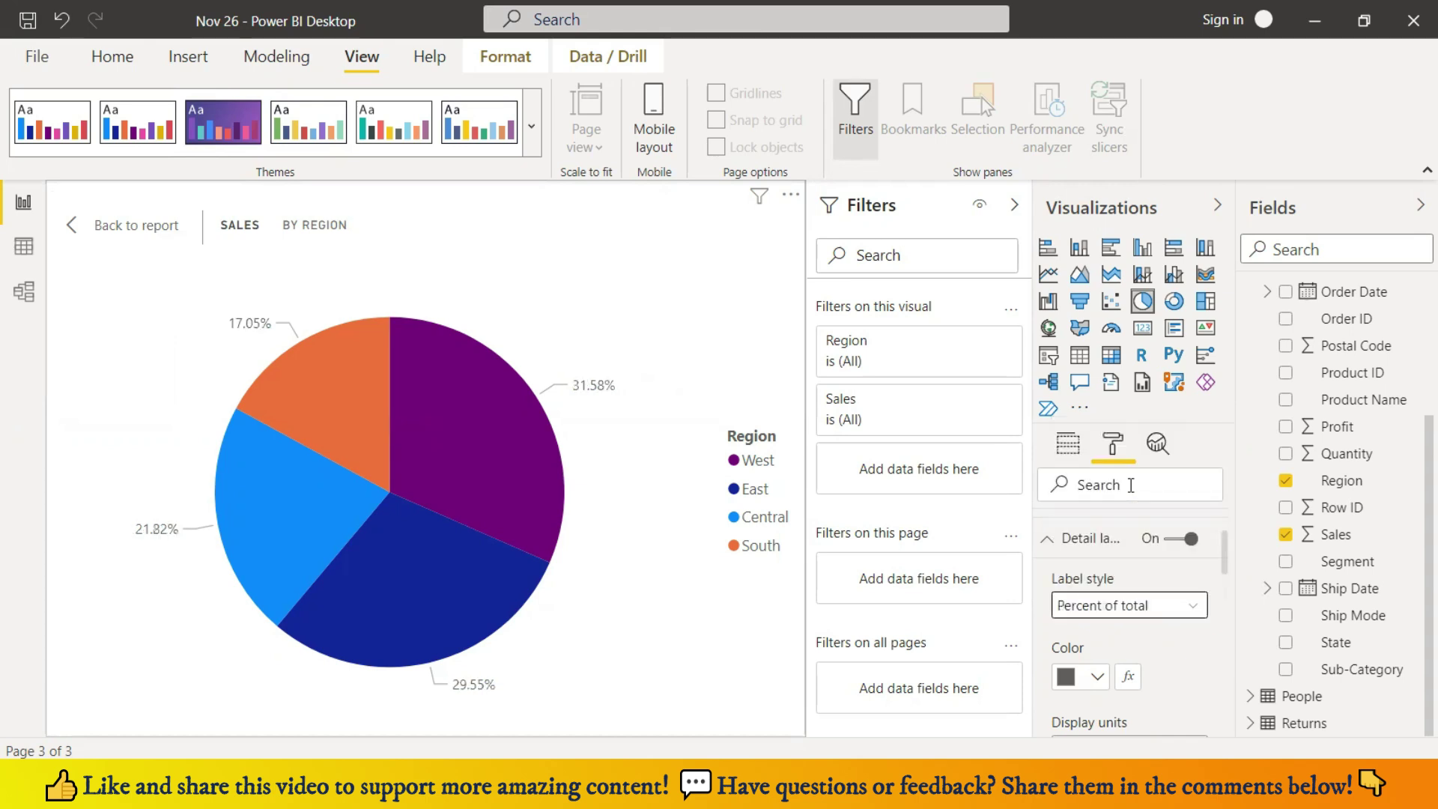
left_click(1158, 609)
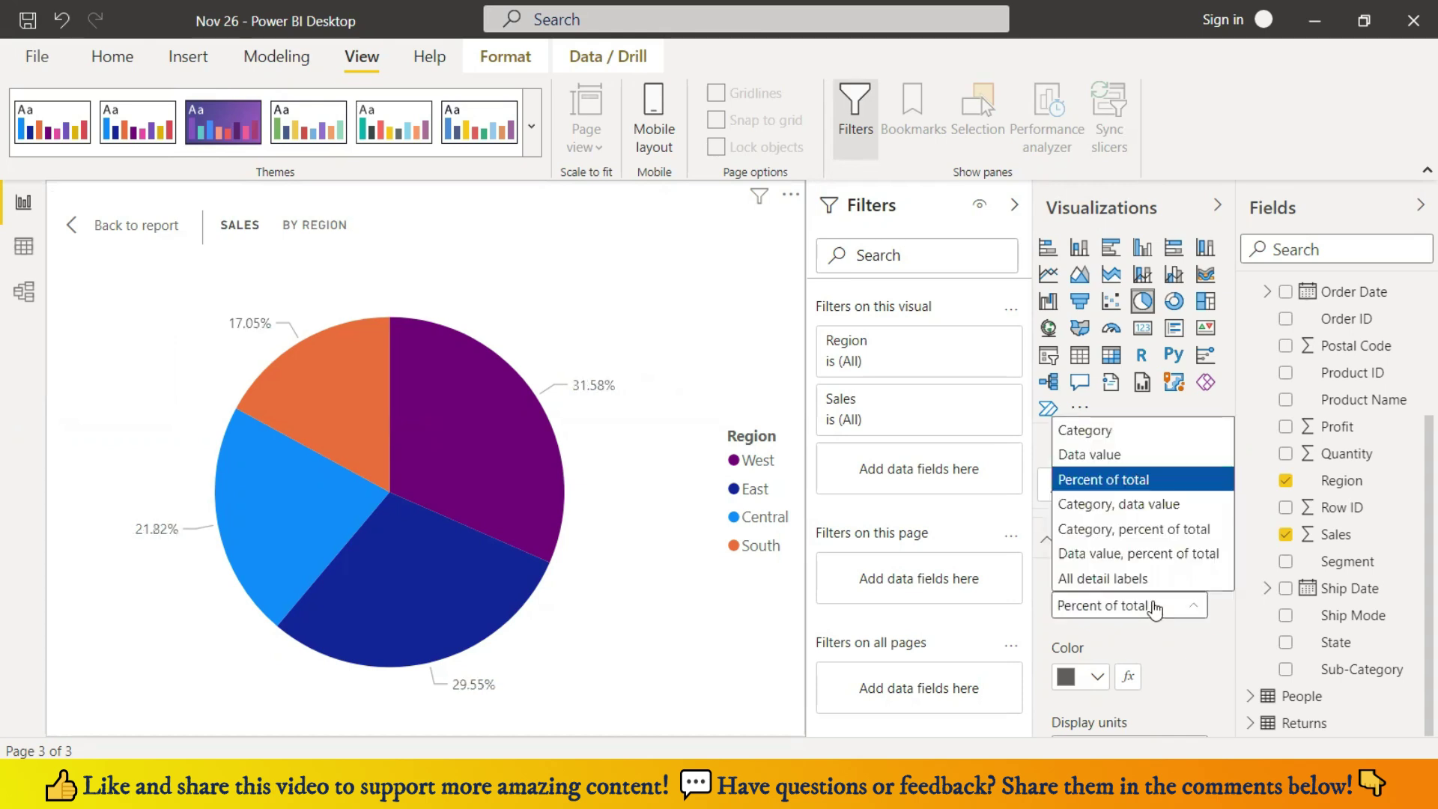
left_click(1151, 514)
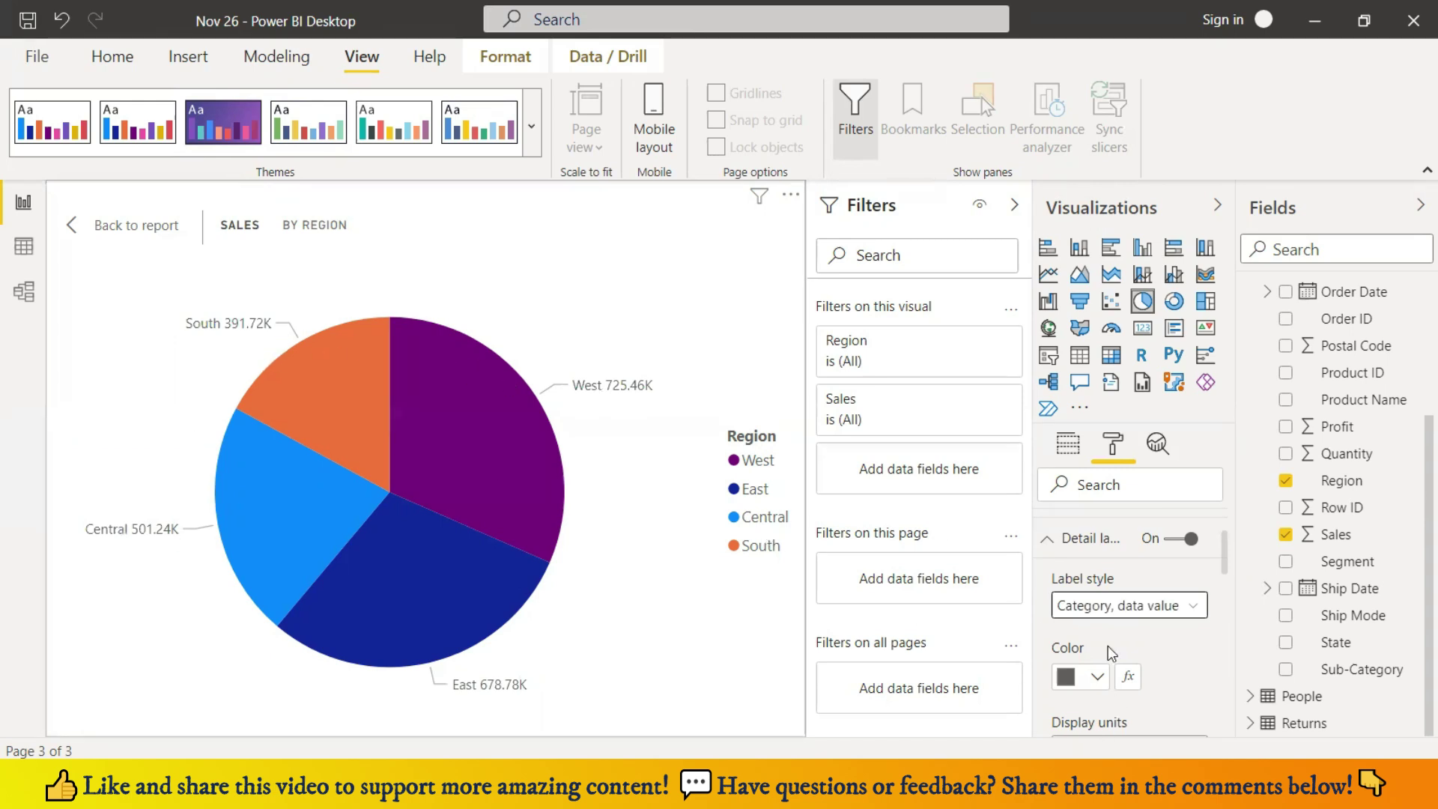
- Set the label position of the pie chart's detail labels to Inside
scroll(1163, 628, "down", 2)
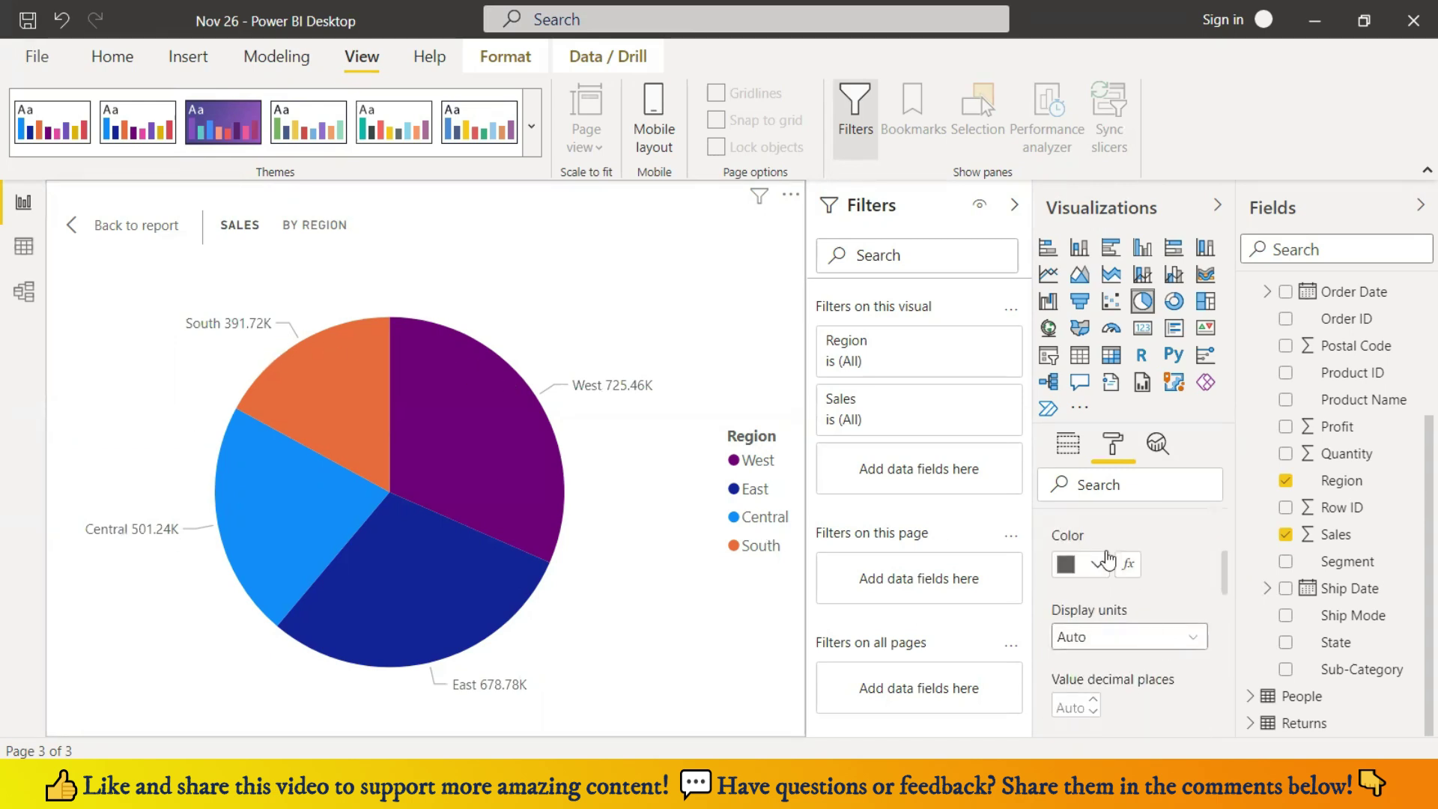
scroll(1132, 603, "down", 2)
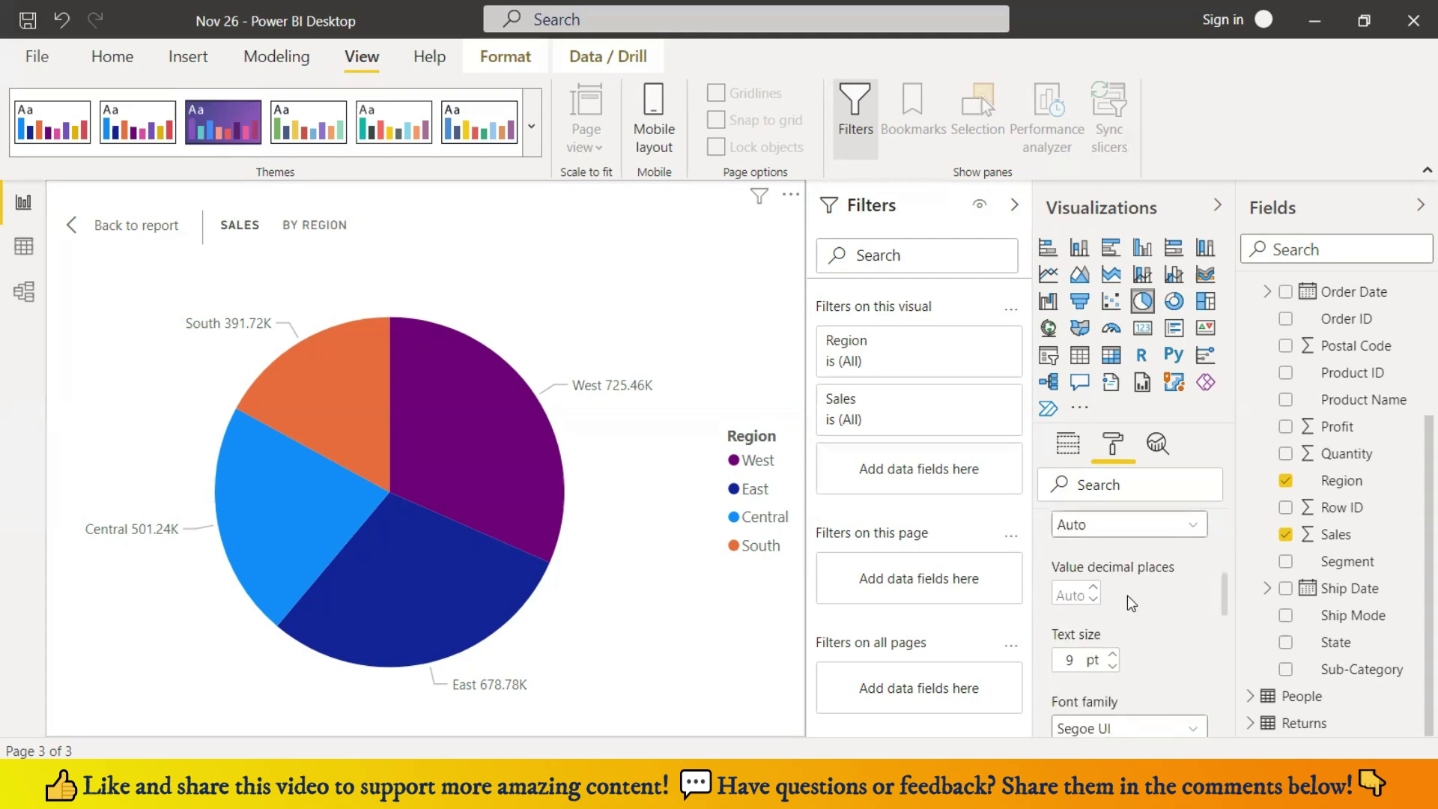
scroll(1127, 596, "down", 4)
scroll(1127, 596, "down", 3)
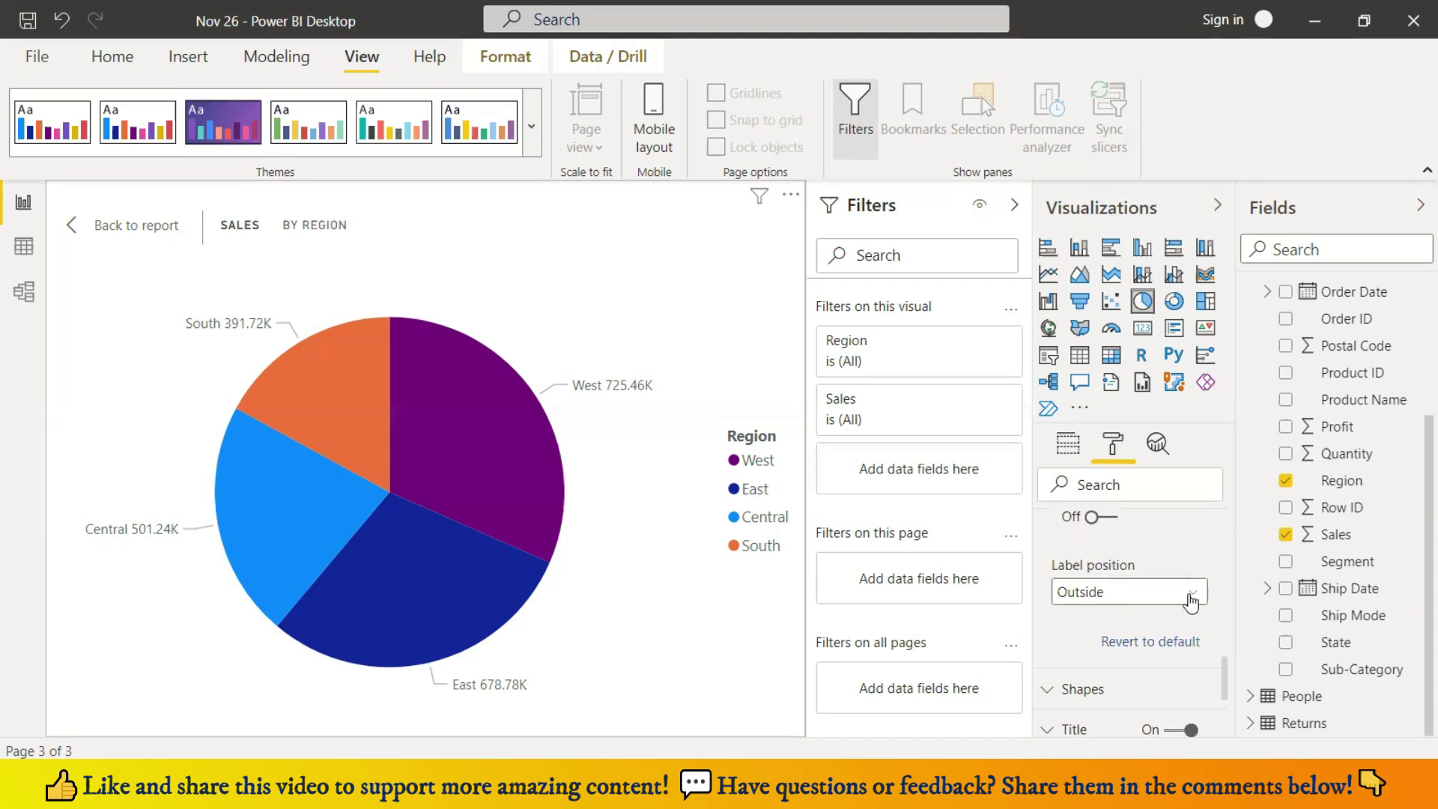
left_click(1191, 599)
left_click(1182, 647)
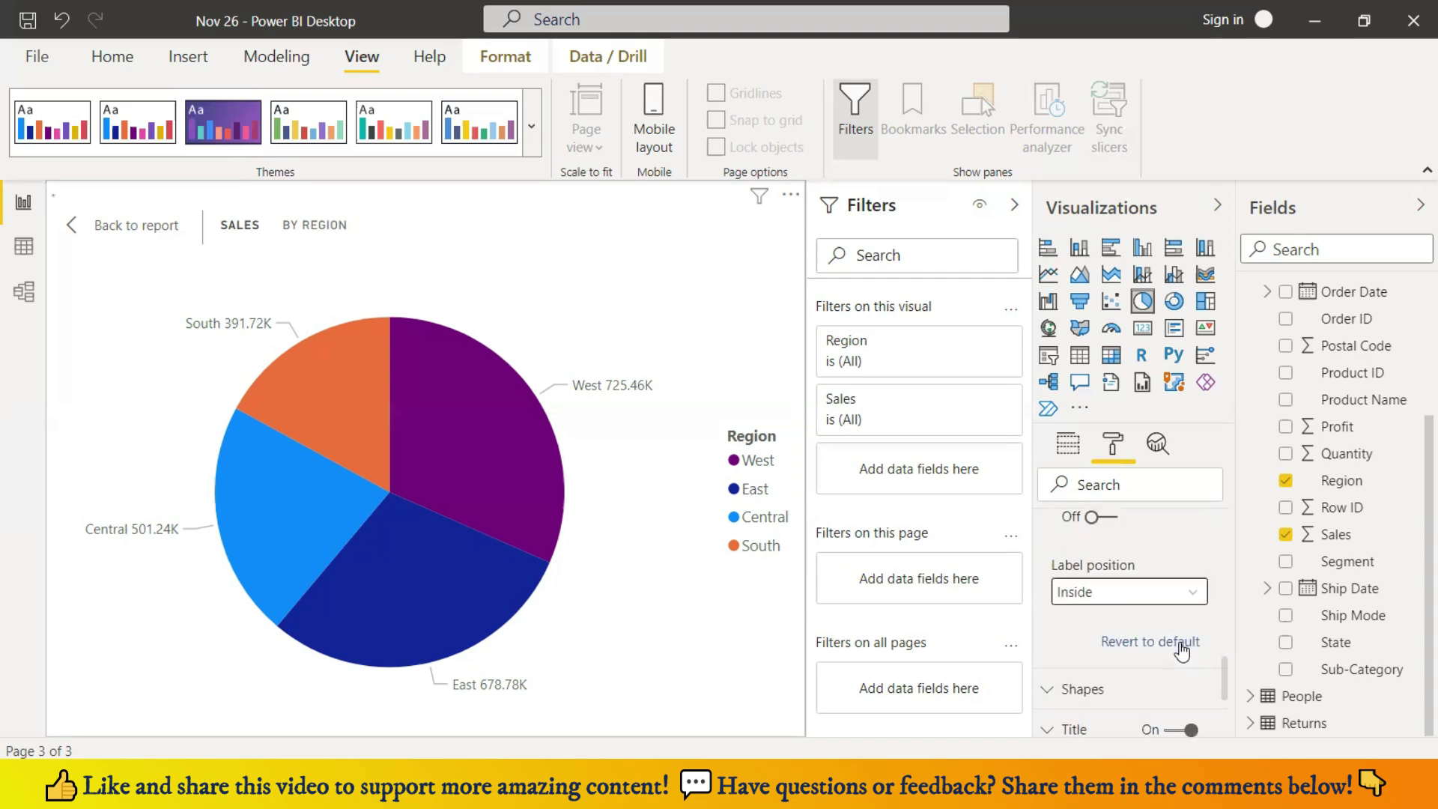
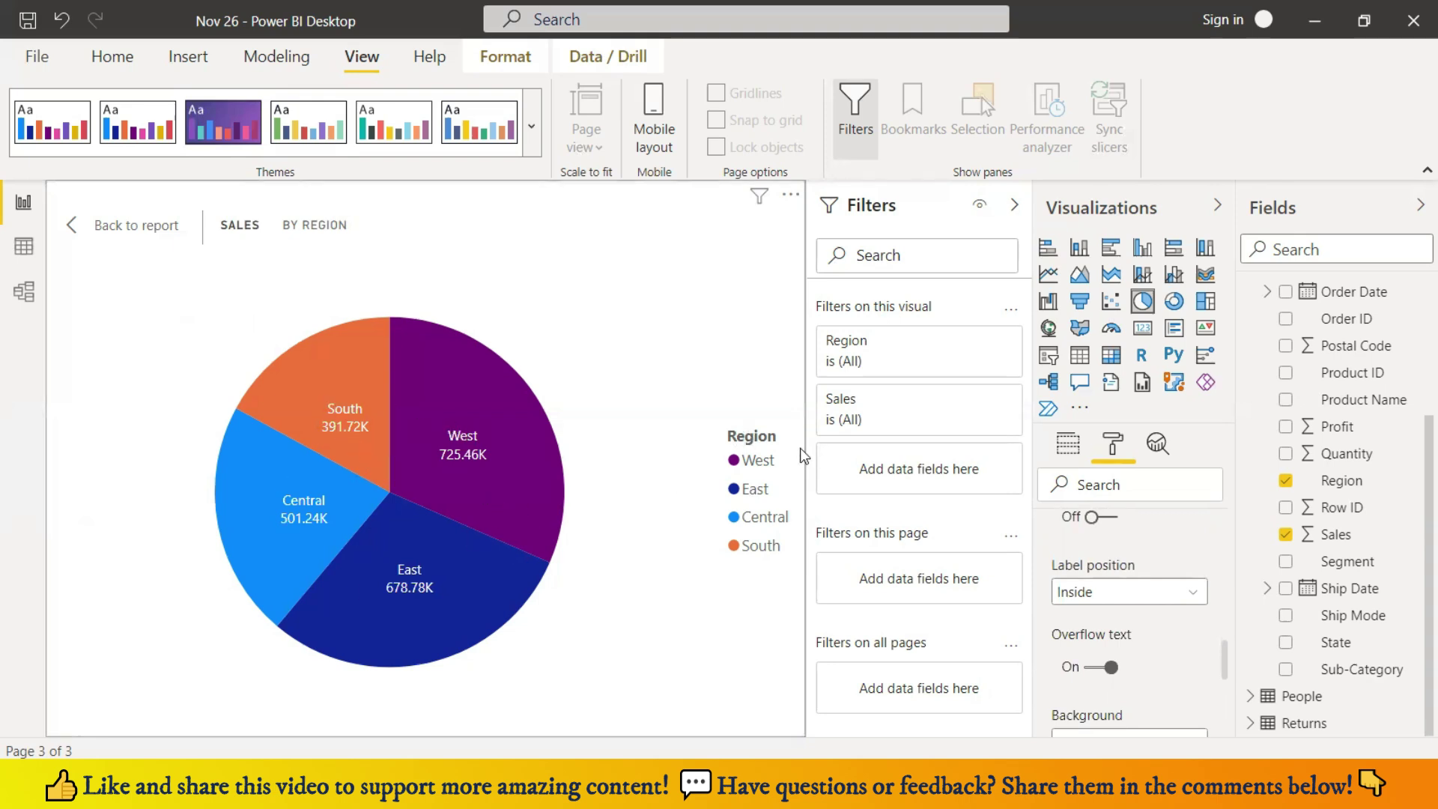
- Look through the pie chart's field wells again, and turn off its legend
left_click(1070, 445)
scroll(1099, 646, "down", 5)
scroll(1099, 645, "up", 2)
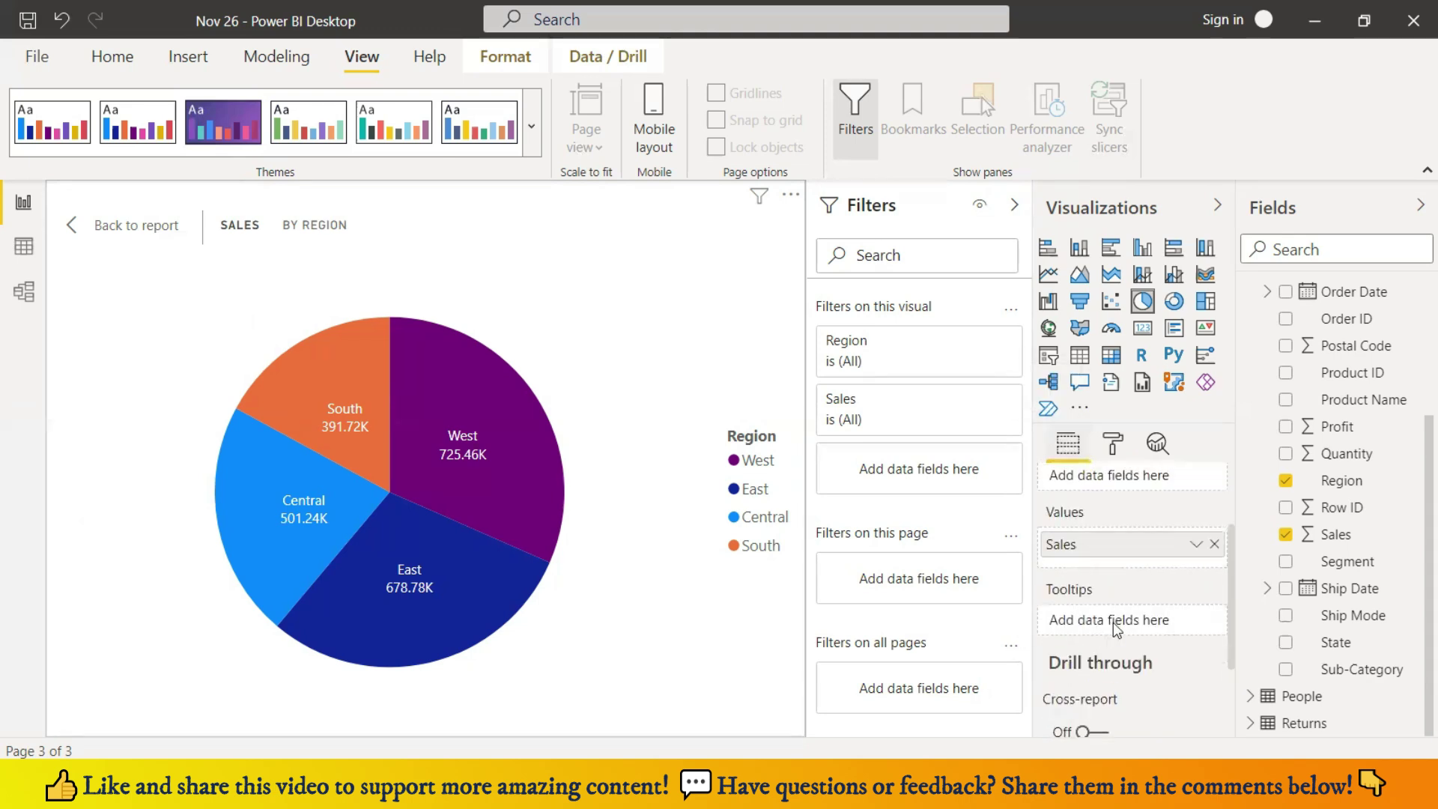
scroll(1135, 587, "up", 3)
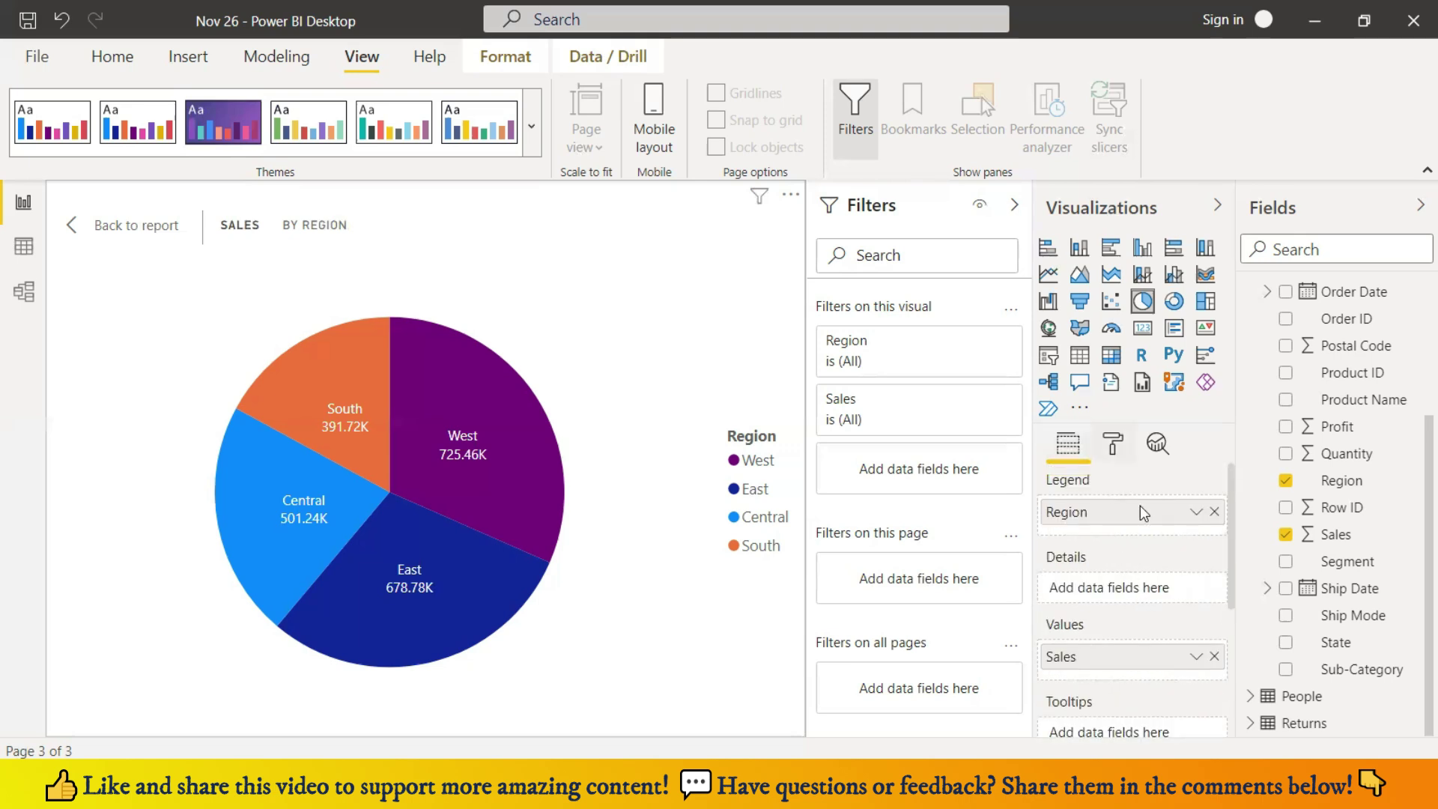
left_click(1113, 444)
left_click(1169, 571)
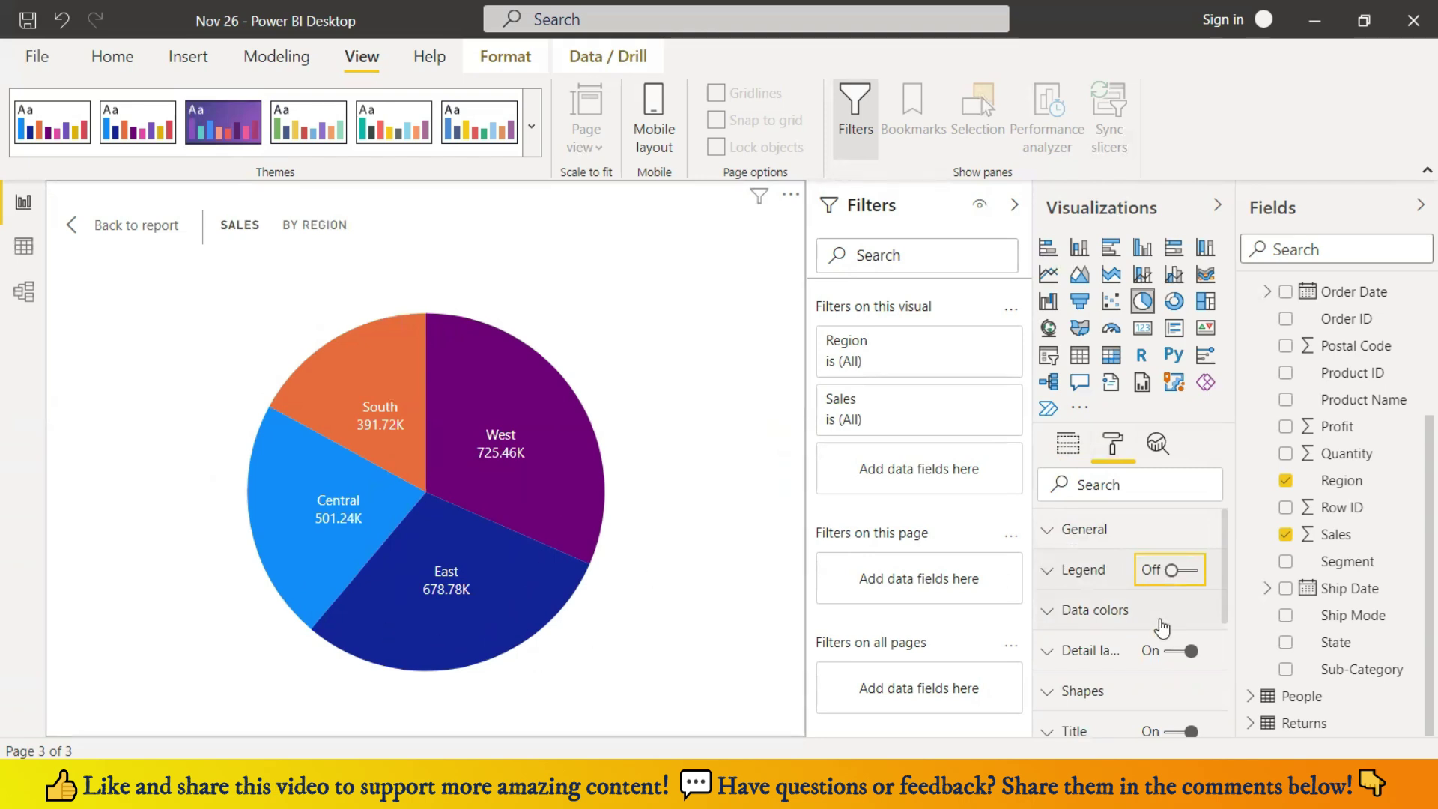
- Recolor the pie chart's West slice, trying a lighter yellow before settling on dark yellow
left_click(1073, 613)
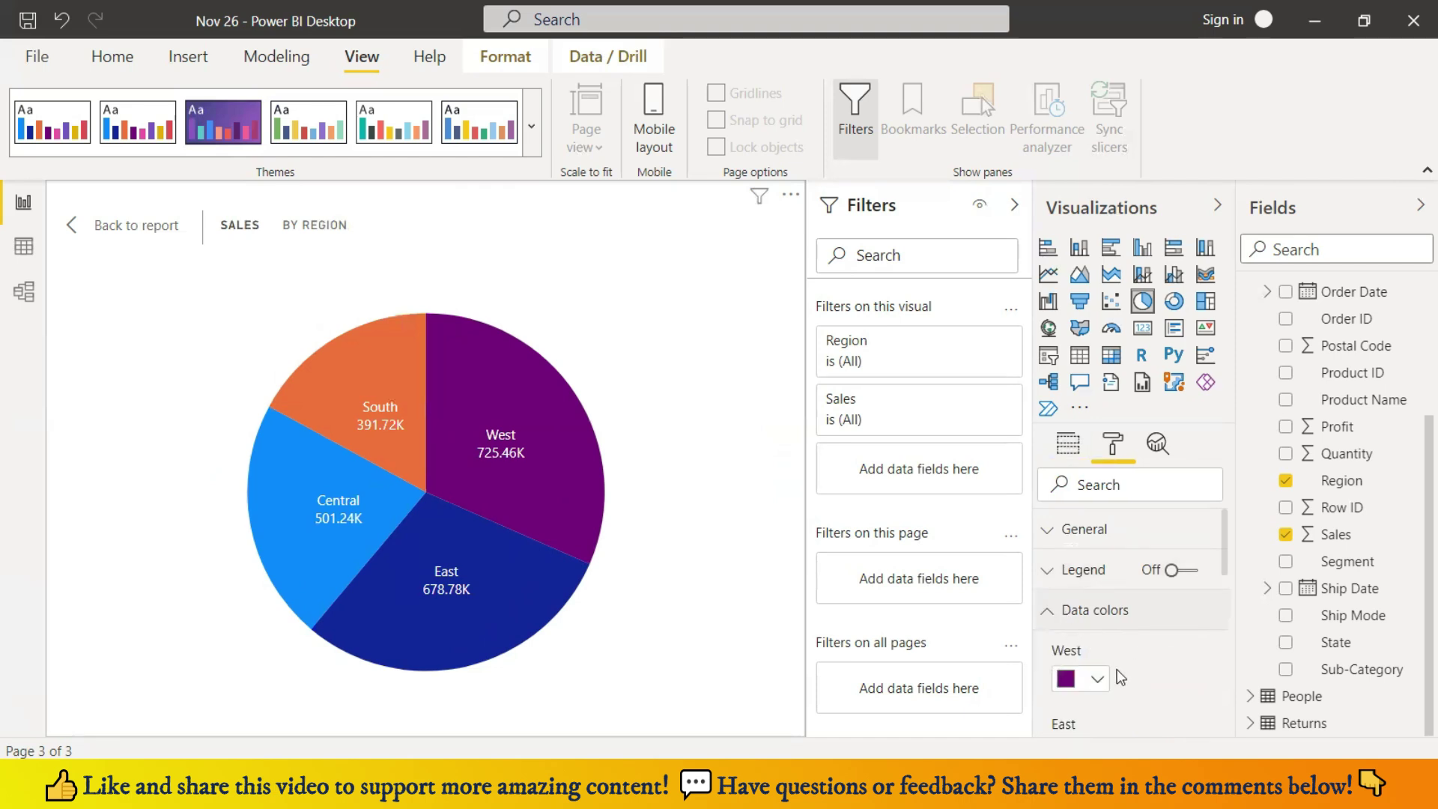
scroll(1117, 669, "down", 3)
left_click(1096, 570)
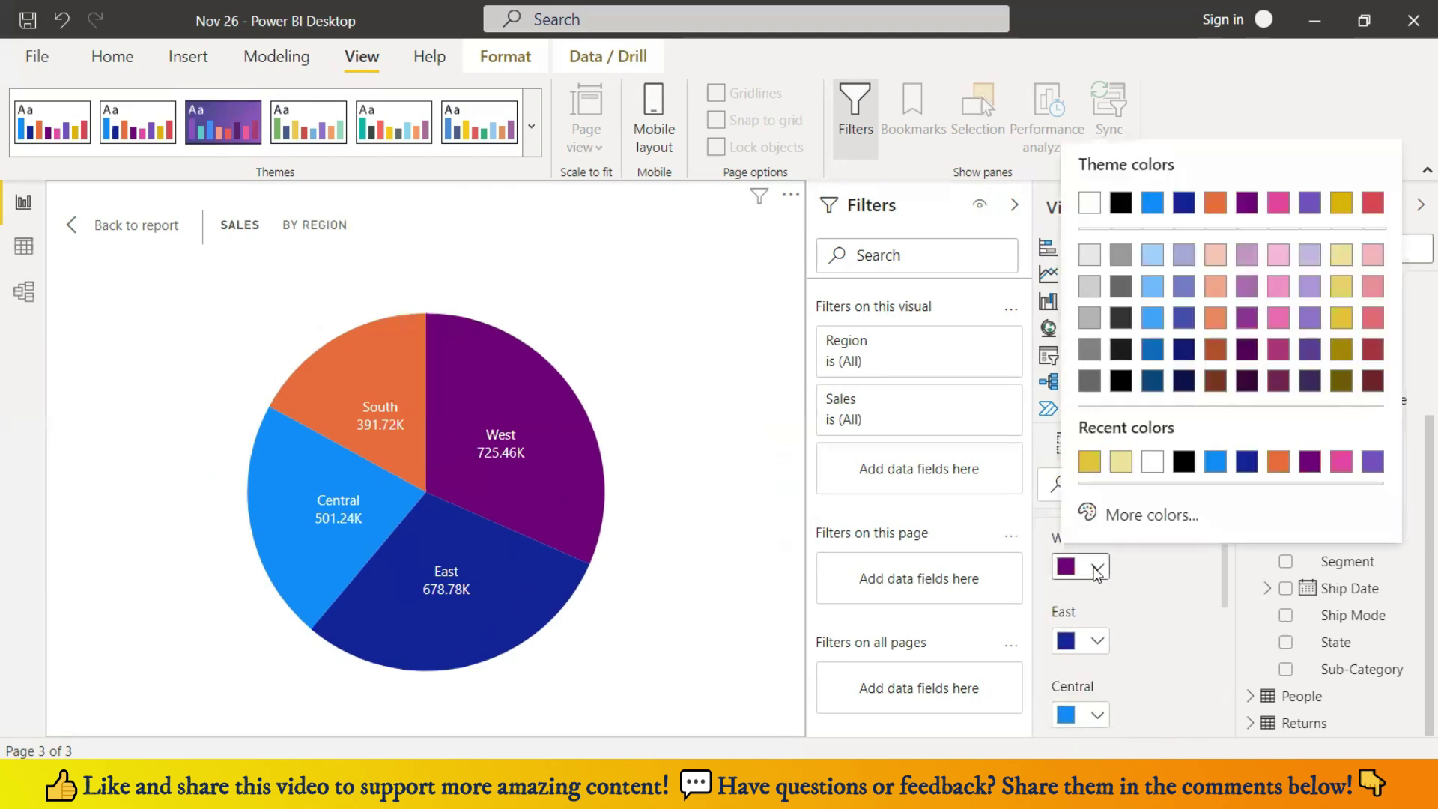
left_click(1096, 466)
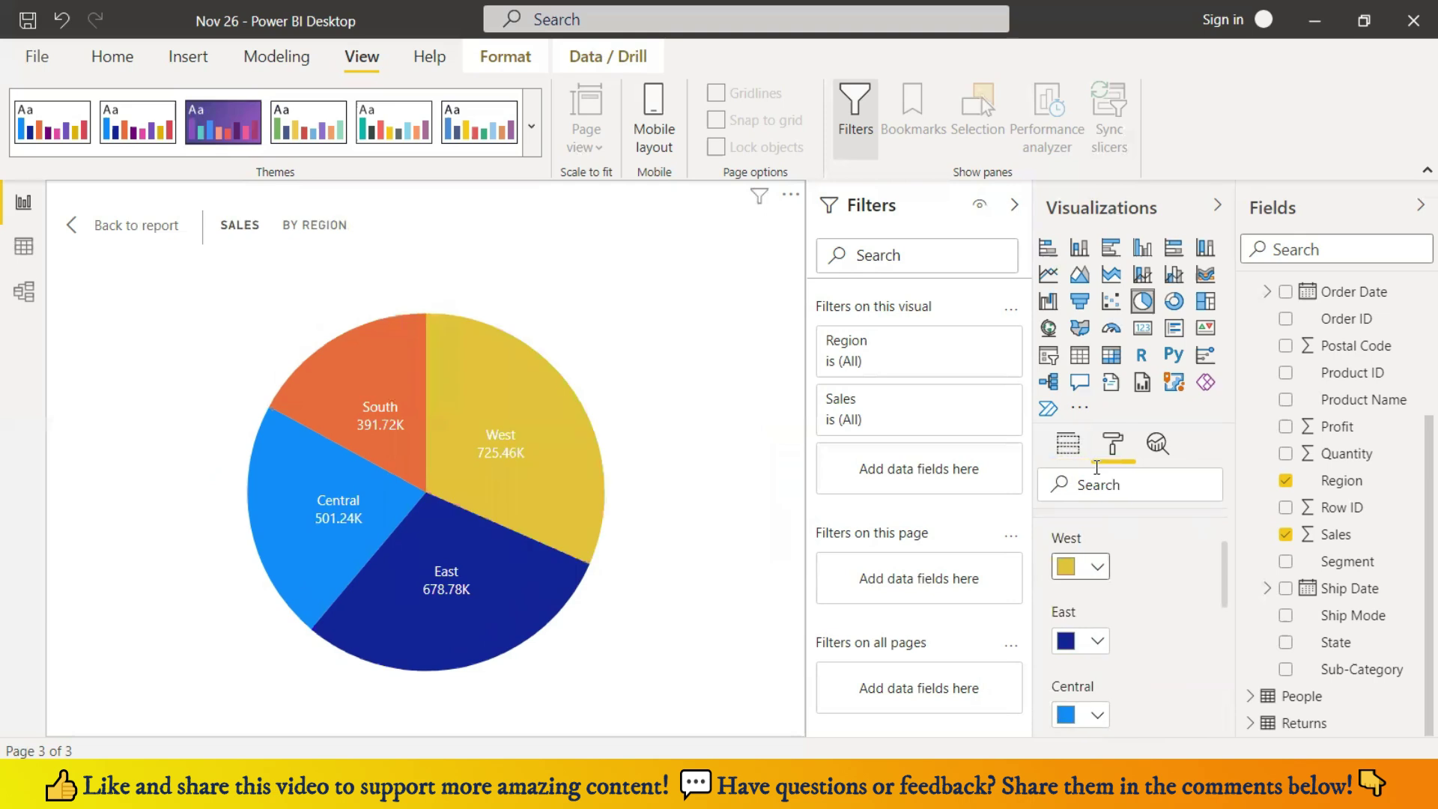
left_click(1095, 568)
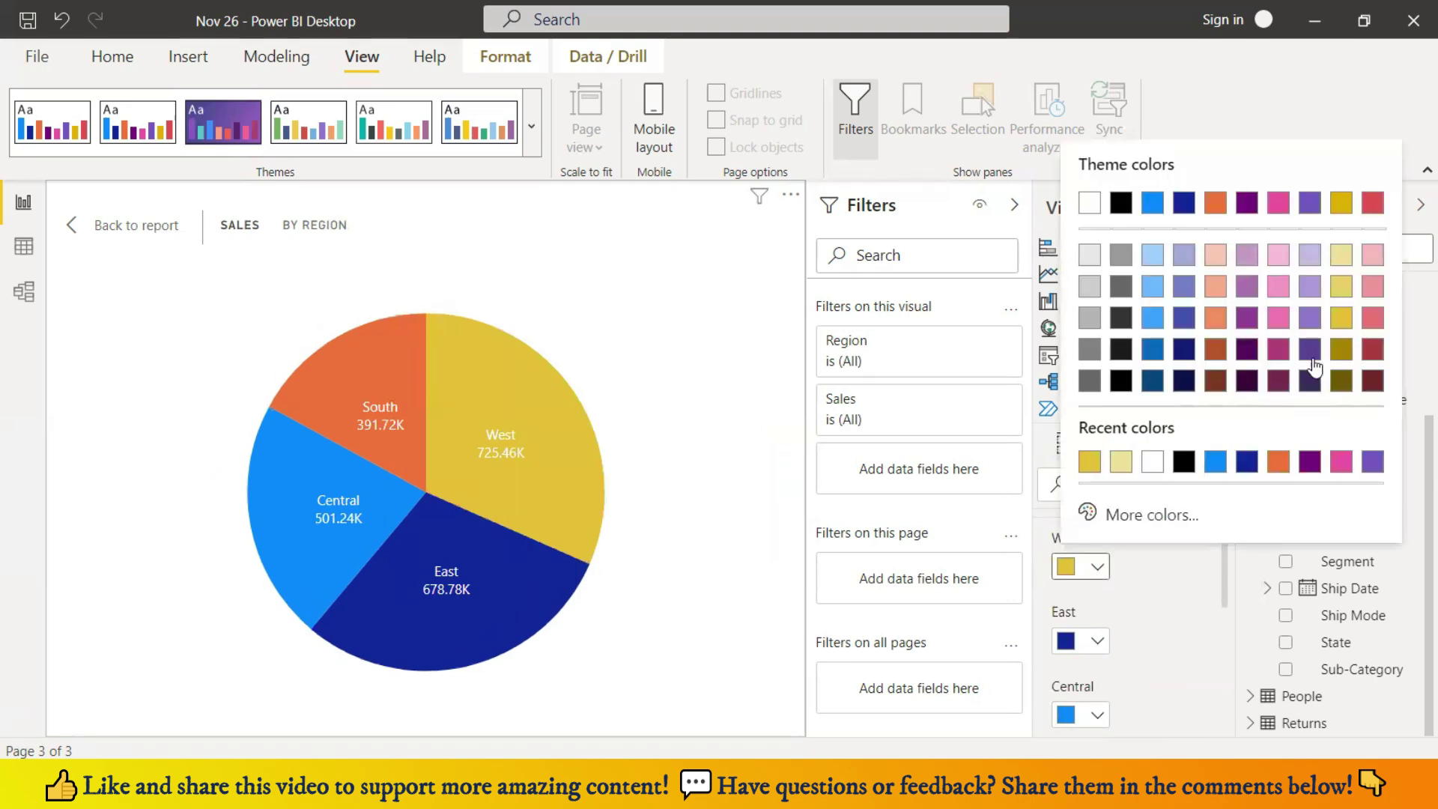
left_click(1341, 349)
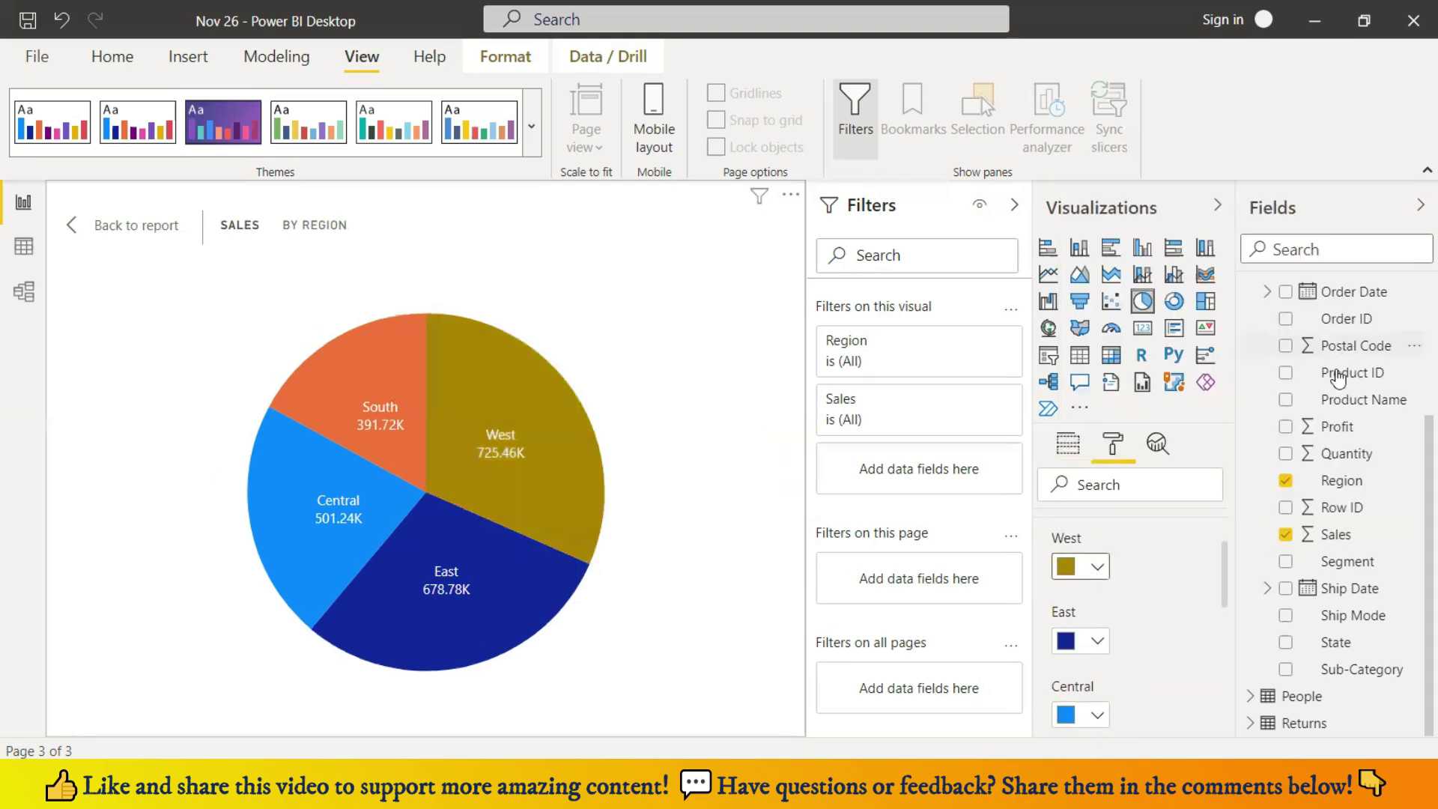
- Recolor the East slice light red and then a stronger medium red, return to the report page and deselect the chart
left_click(1096, 643)
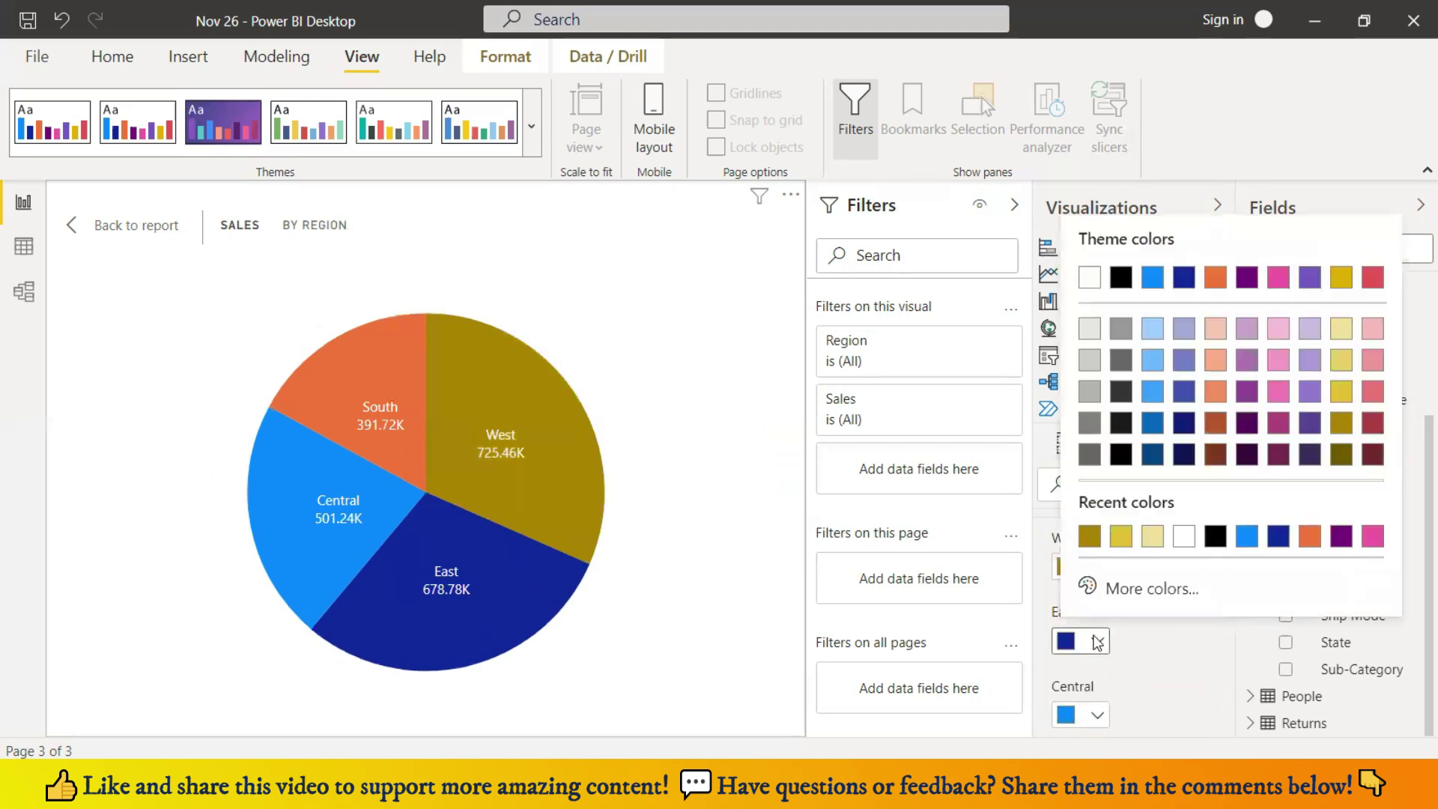
left_click(1371, 365)
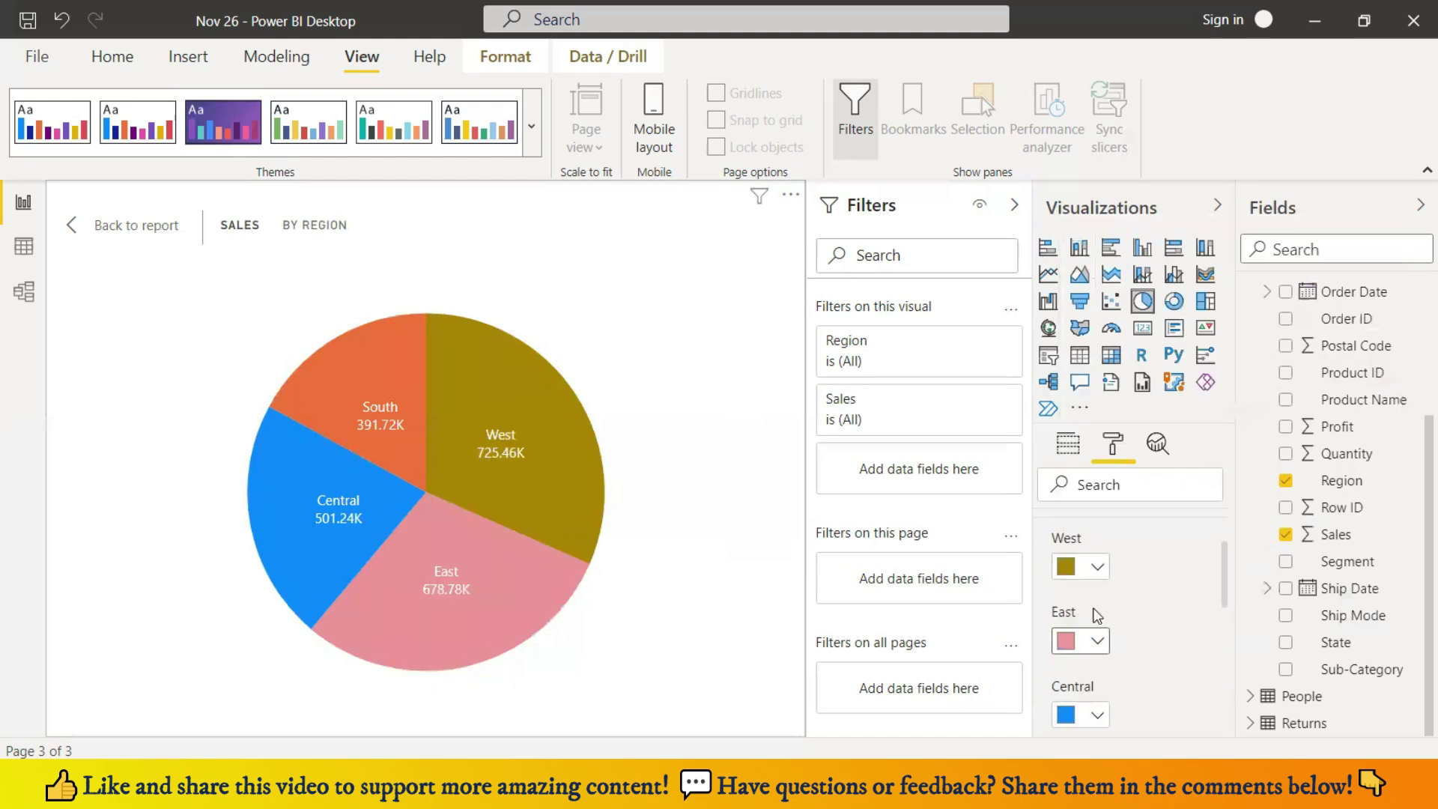
left_click(1101, 641)
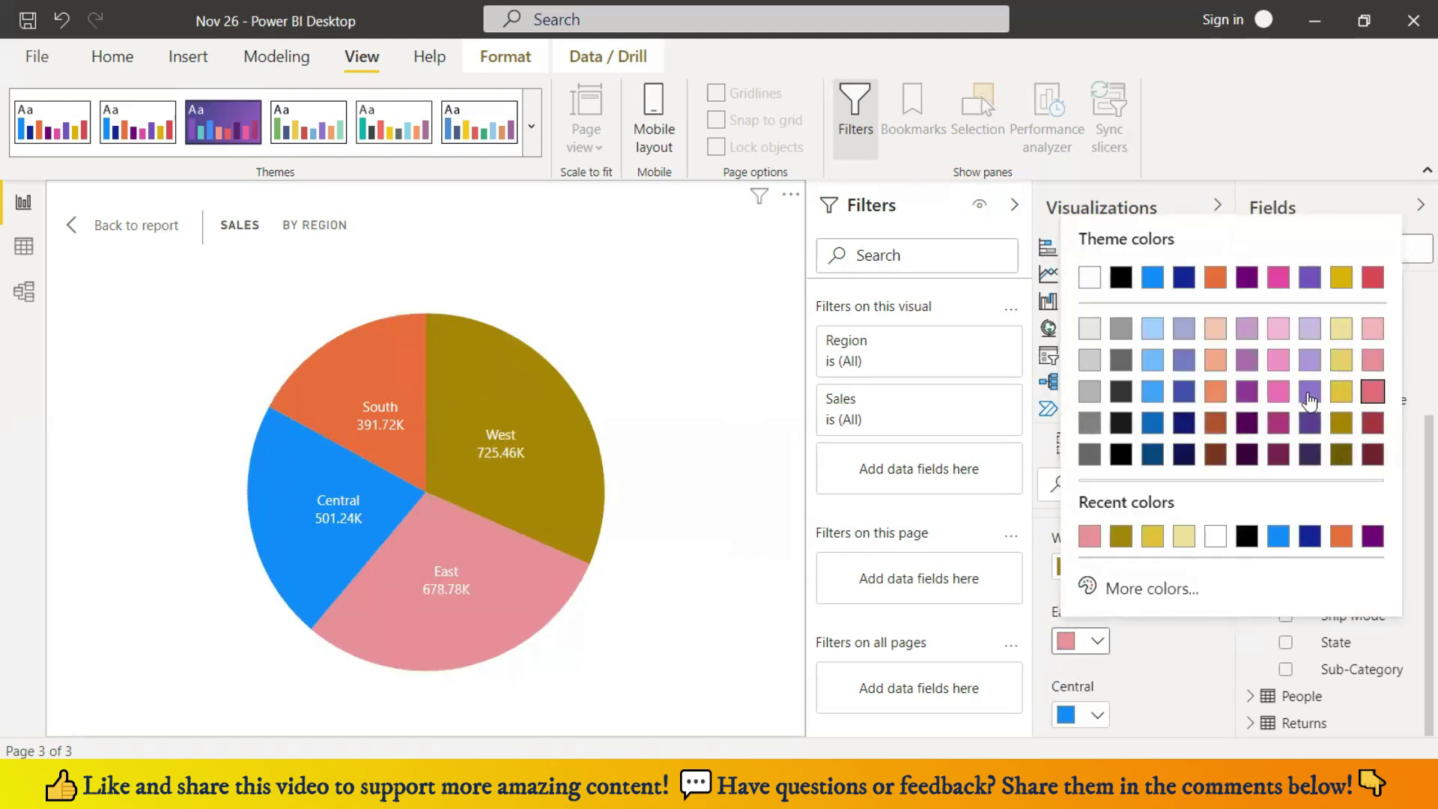
left_click(1373, 391)
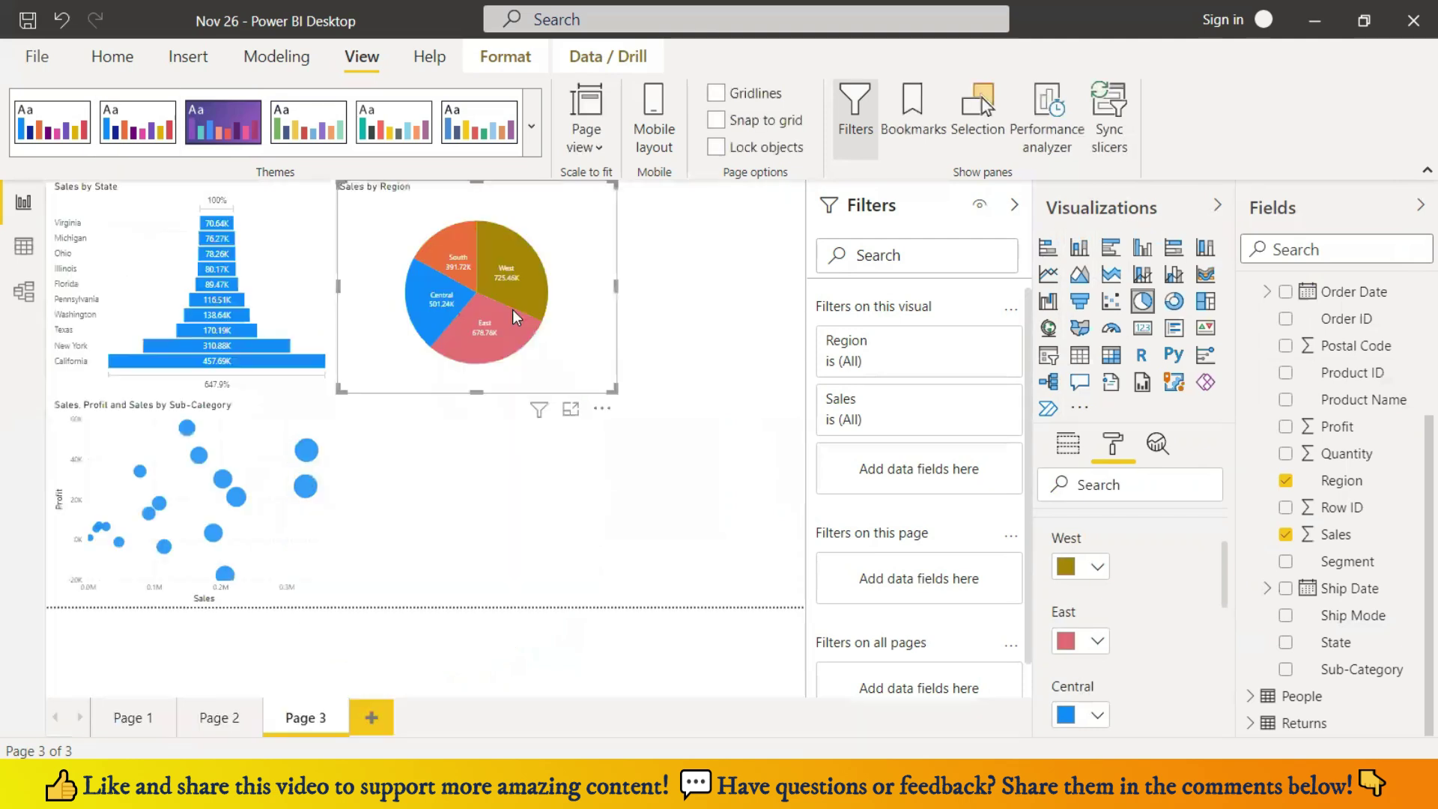
mouse_move(513, 308)
left_click(493, 475)
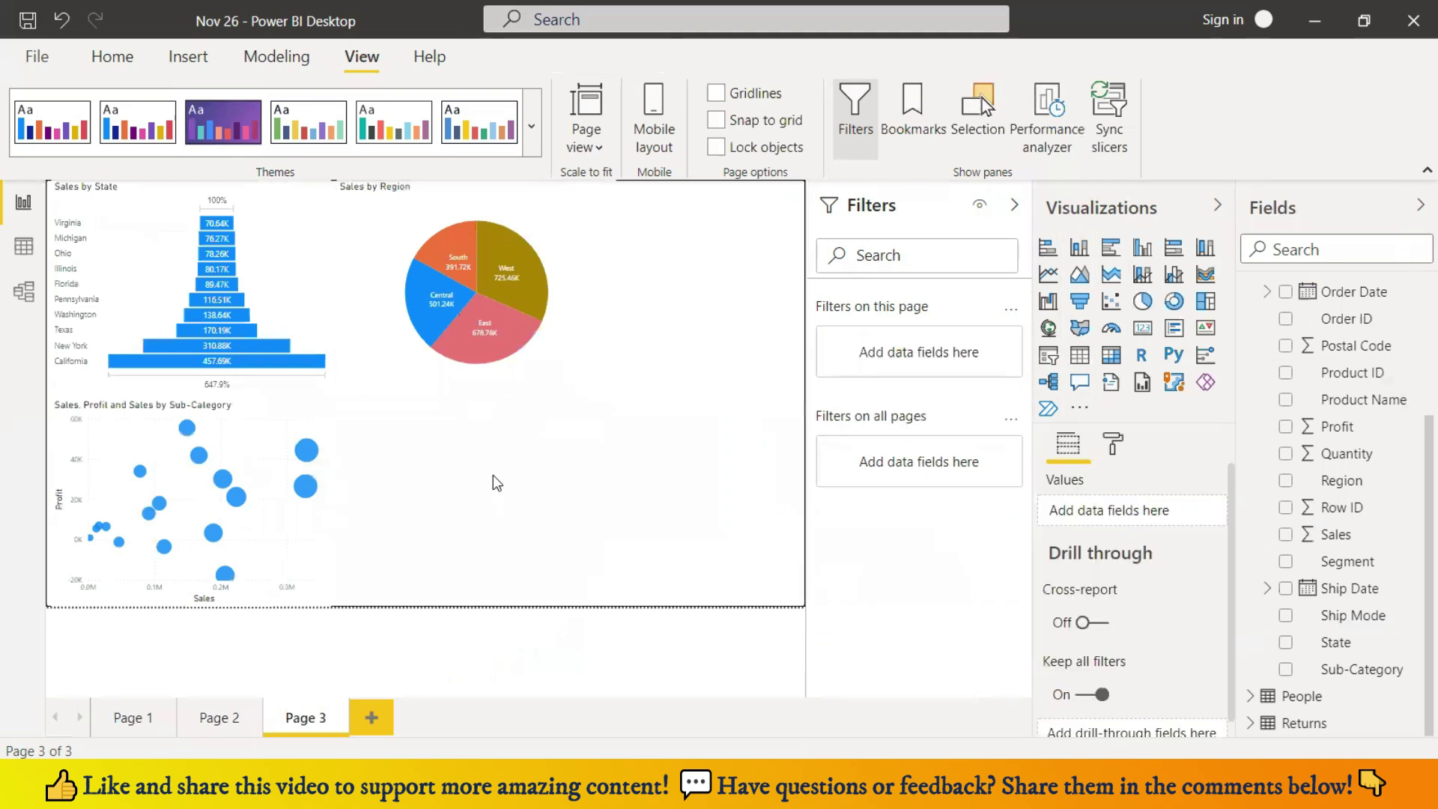
- Duplicate the Sales by Region pie chart, place the copy directly below the original, and change it to a donut chart
left_click(455, 228)
left_click_drag(452, 218, 449, 443)
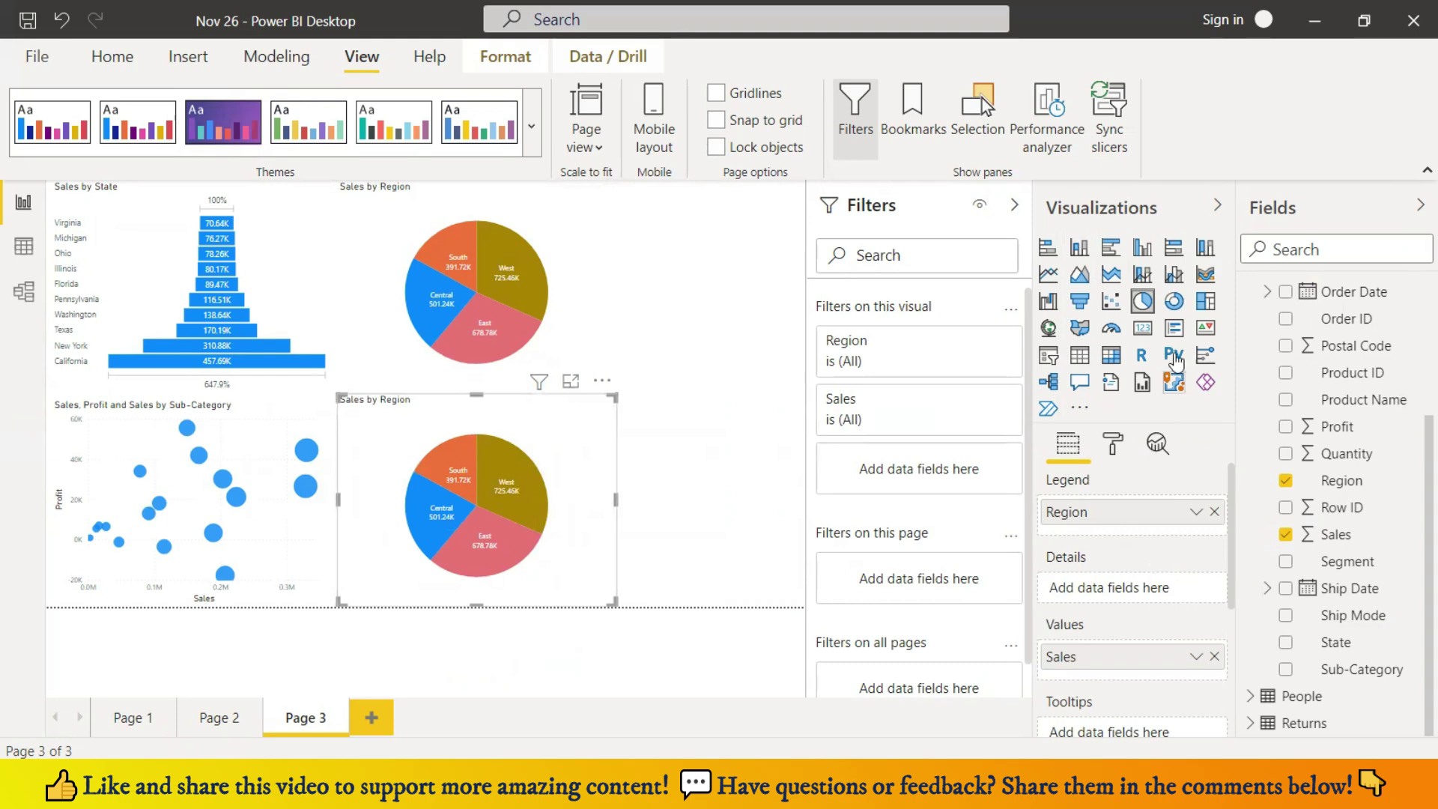
left_click(1175, 303)
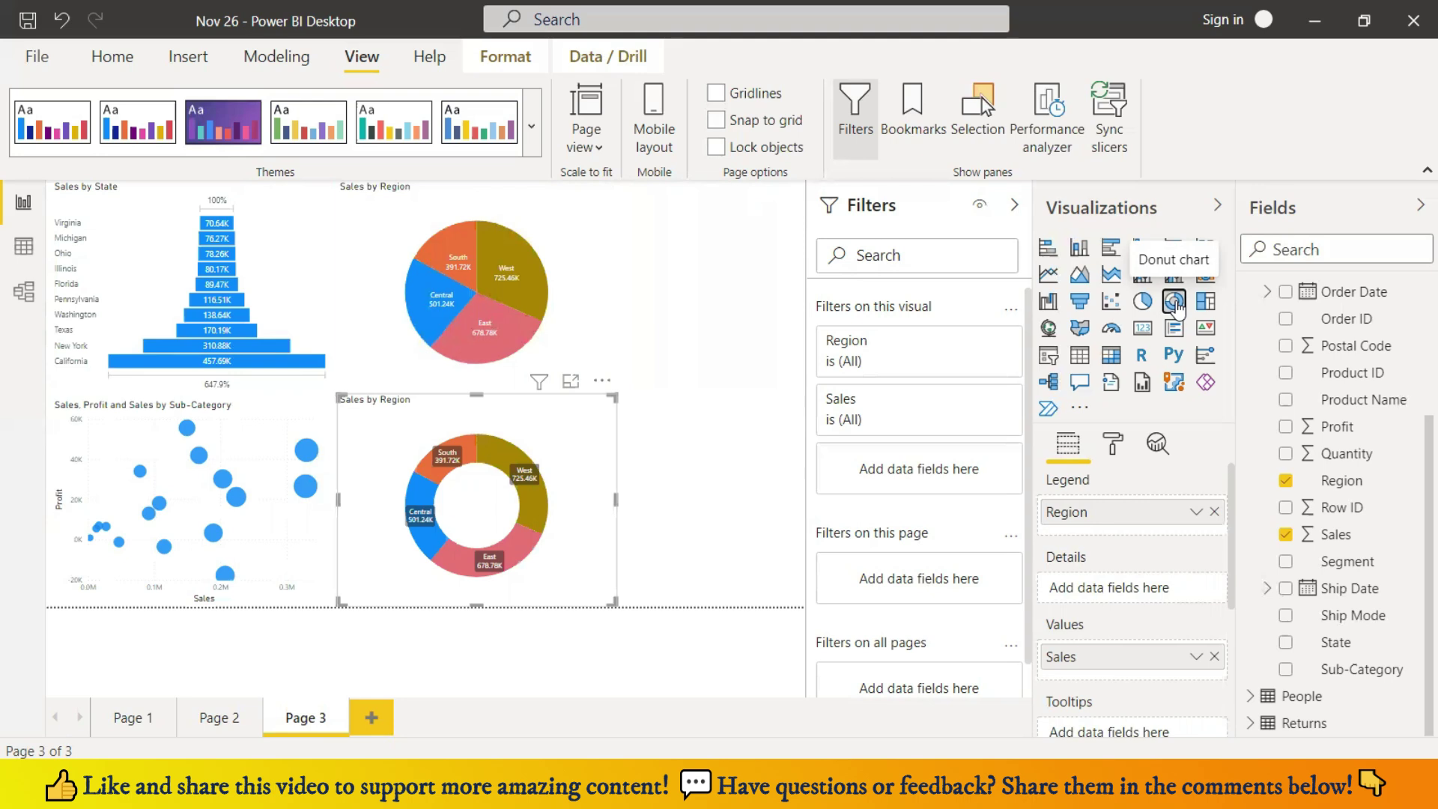
- Show the donut chart in focus mode, and examine its slices and field wells
left_click(571, 381)
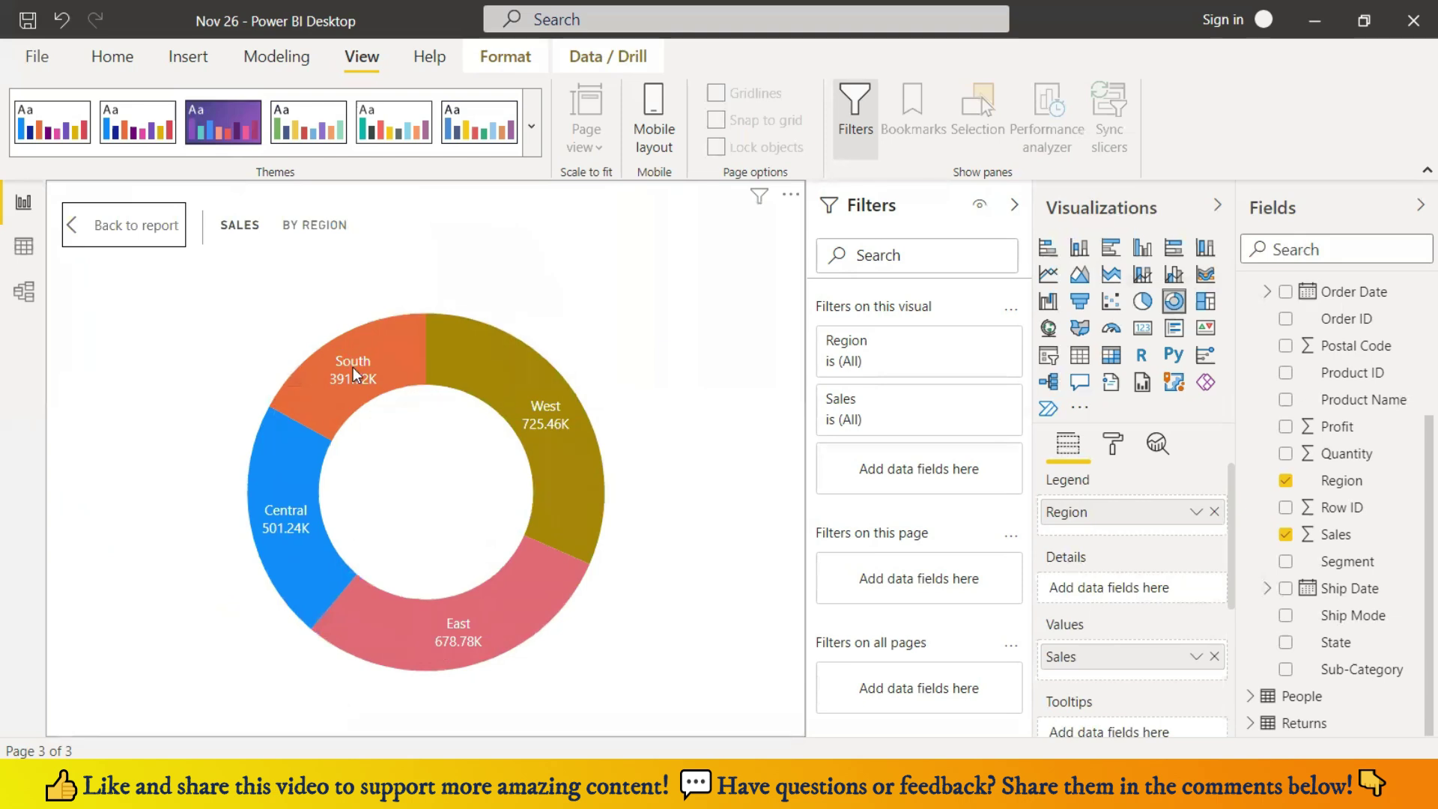
mouse_move(496, 628)
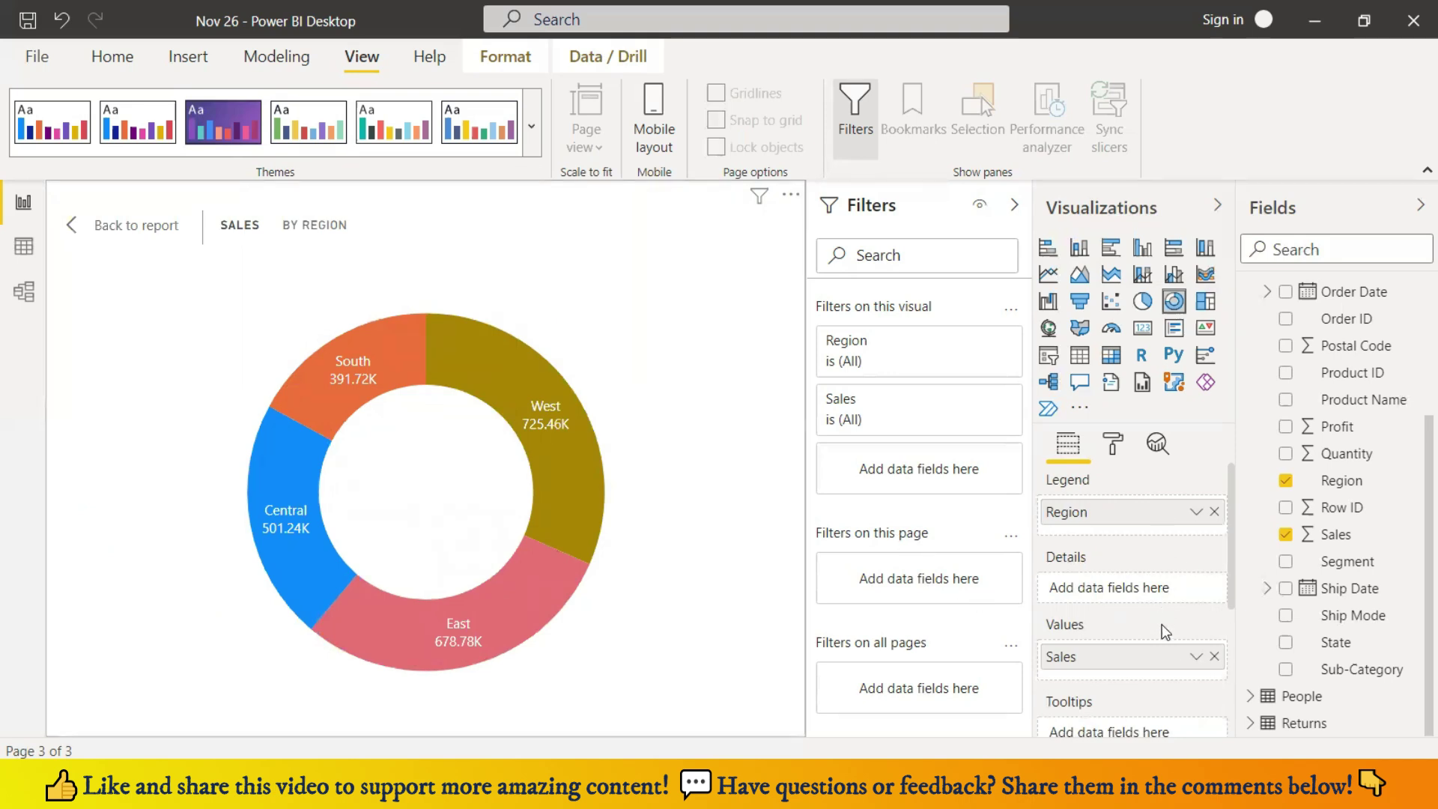
scroll(1163, 638, "down", 3)
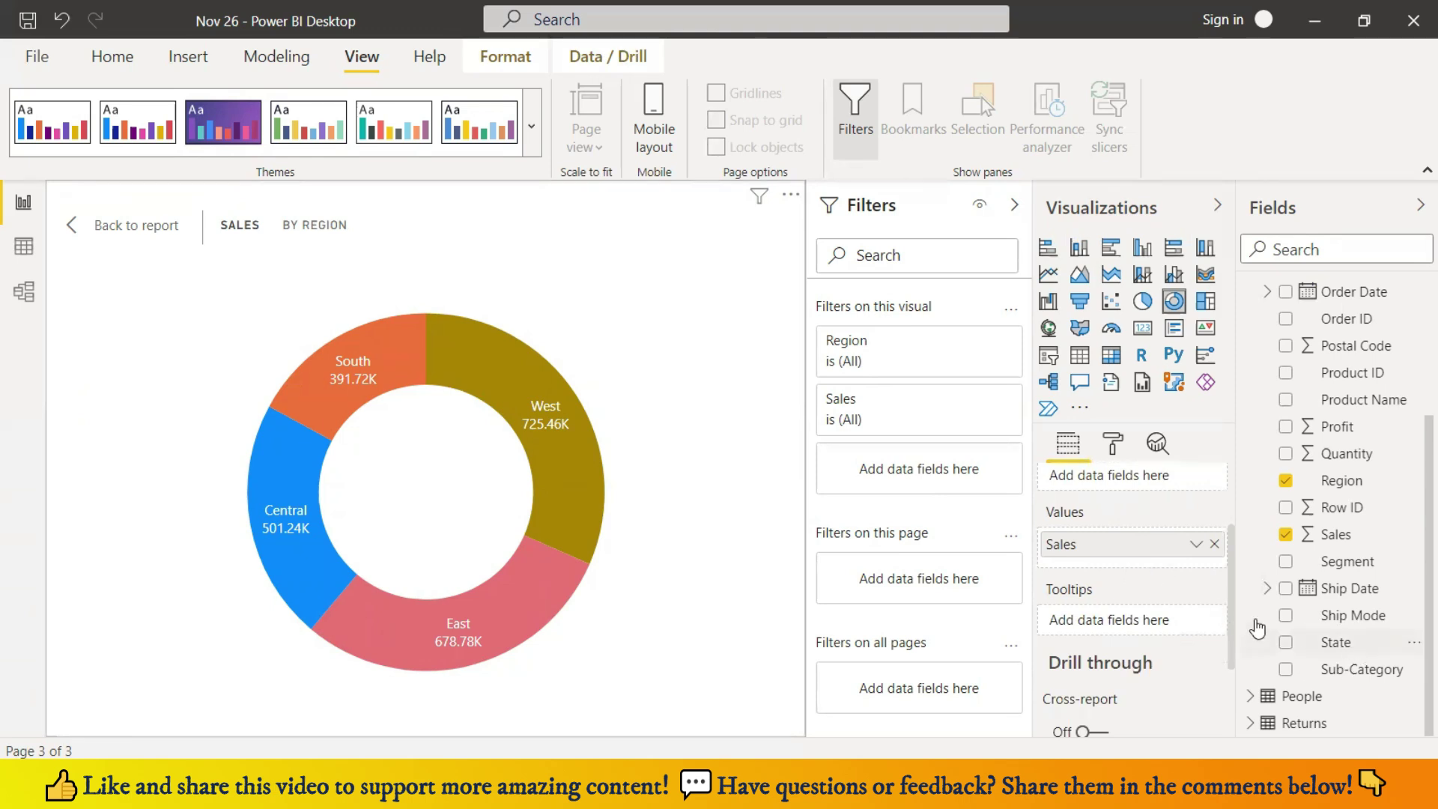
left_click(1196, 545)
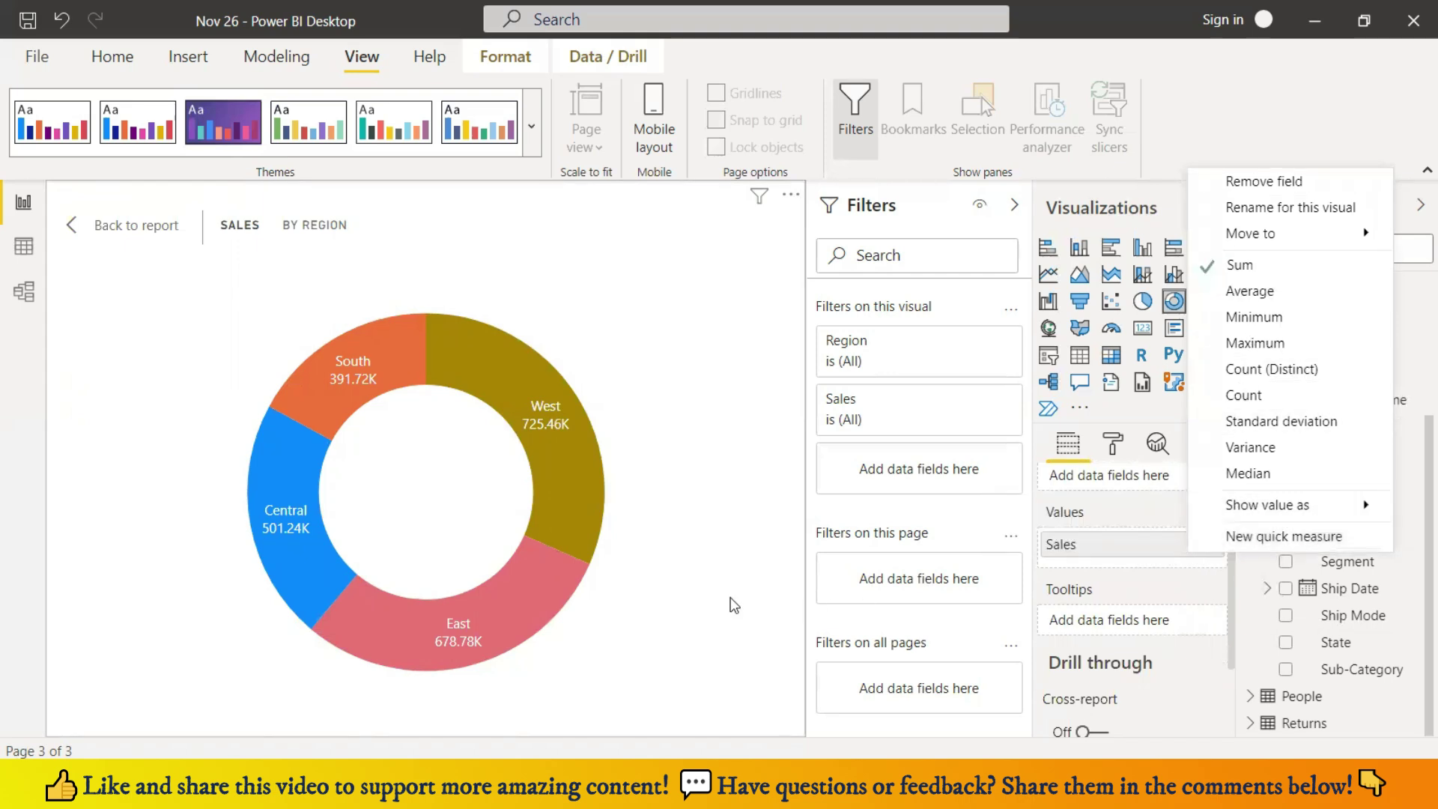
left_click(755, 540)
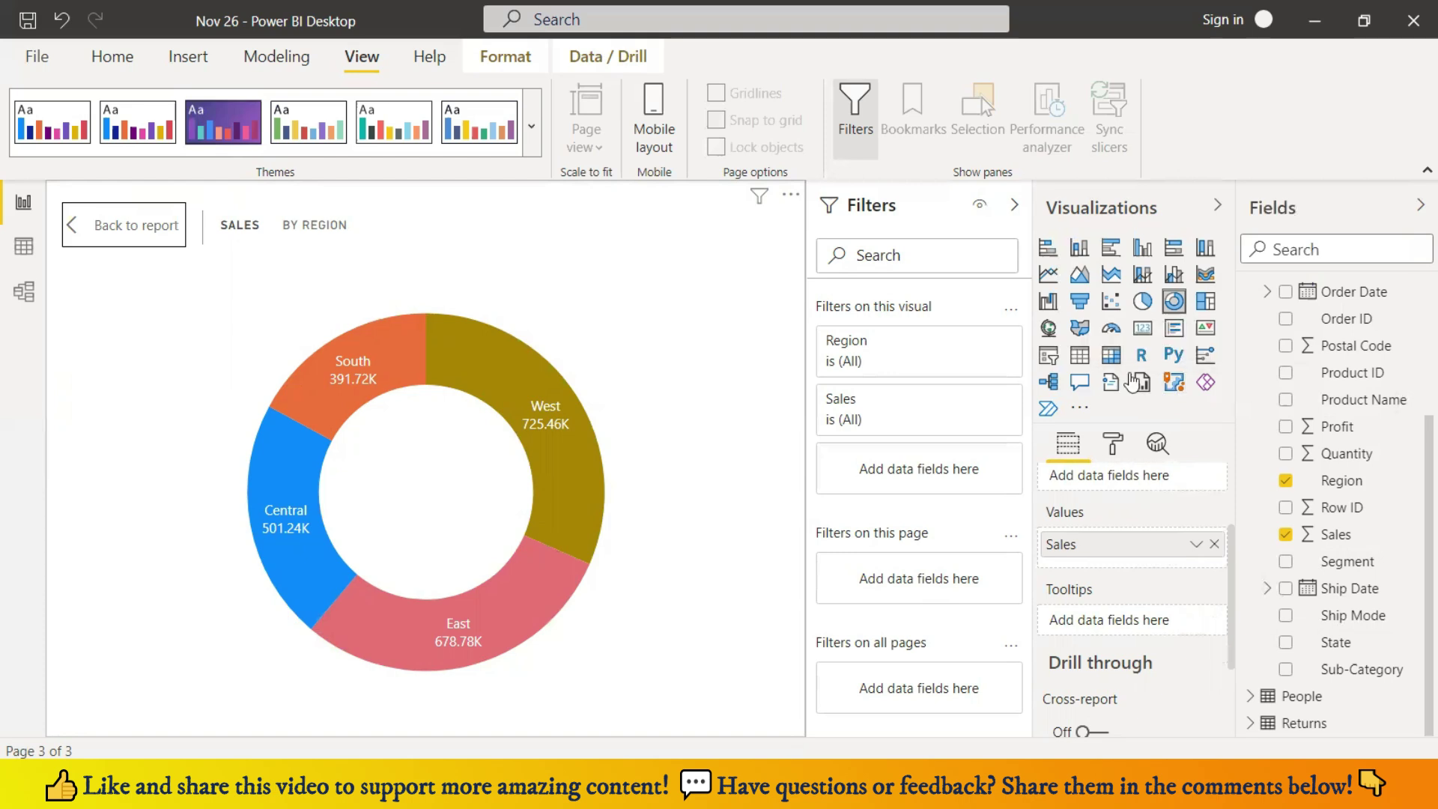
left_click(1142, 328)
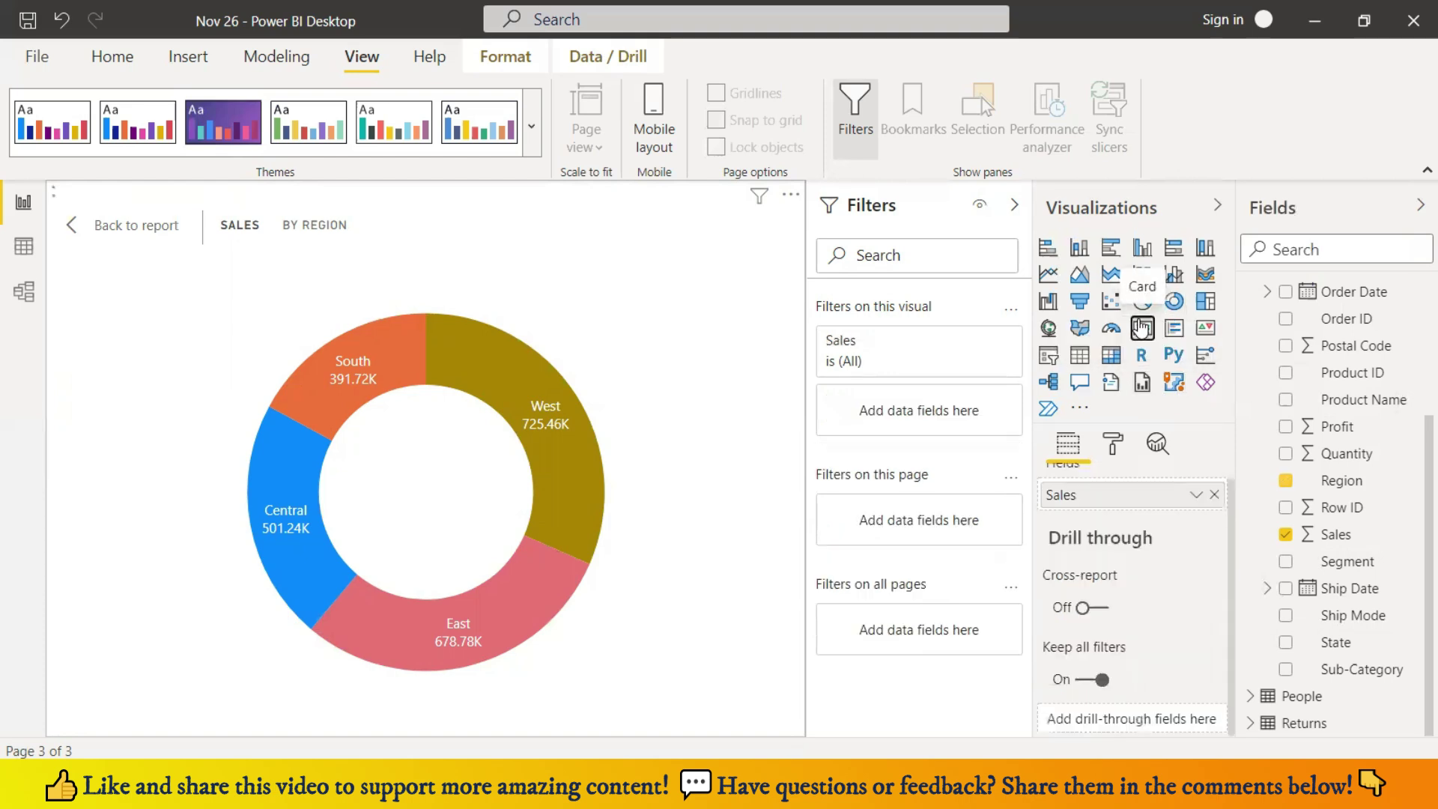
left_click(89, 226)
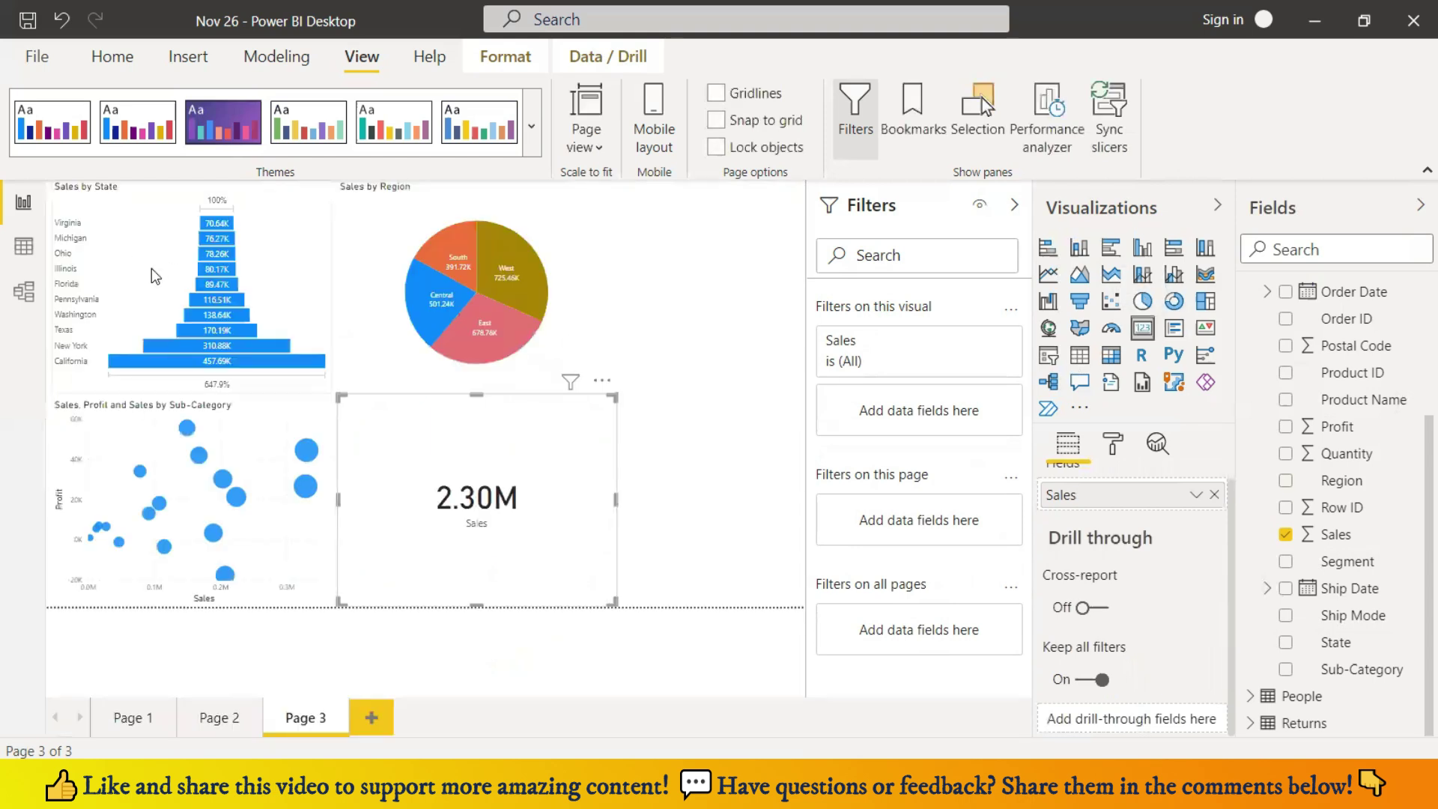
key("ctrl+z")
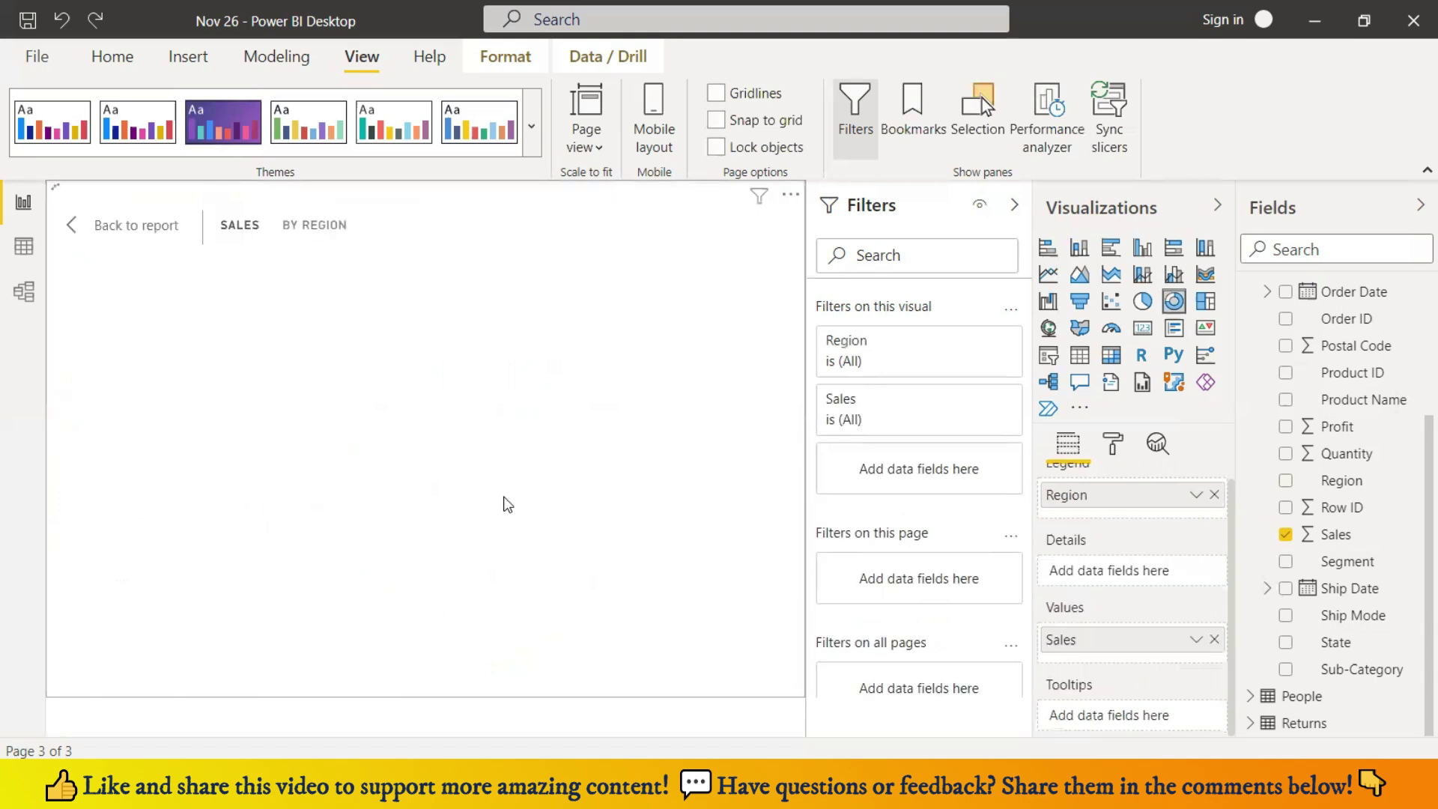
- Return to the report page and add a card visual showing Sales in the empty space beside the pie chart
left_click(92, 236)
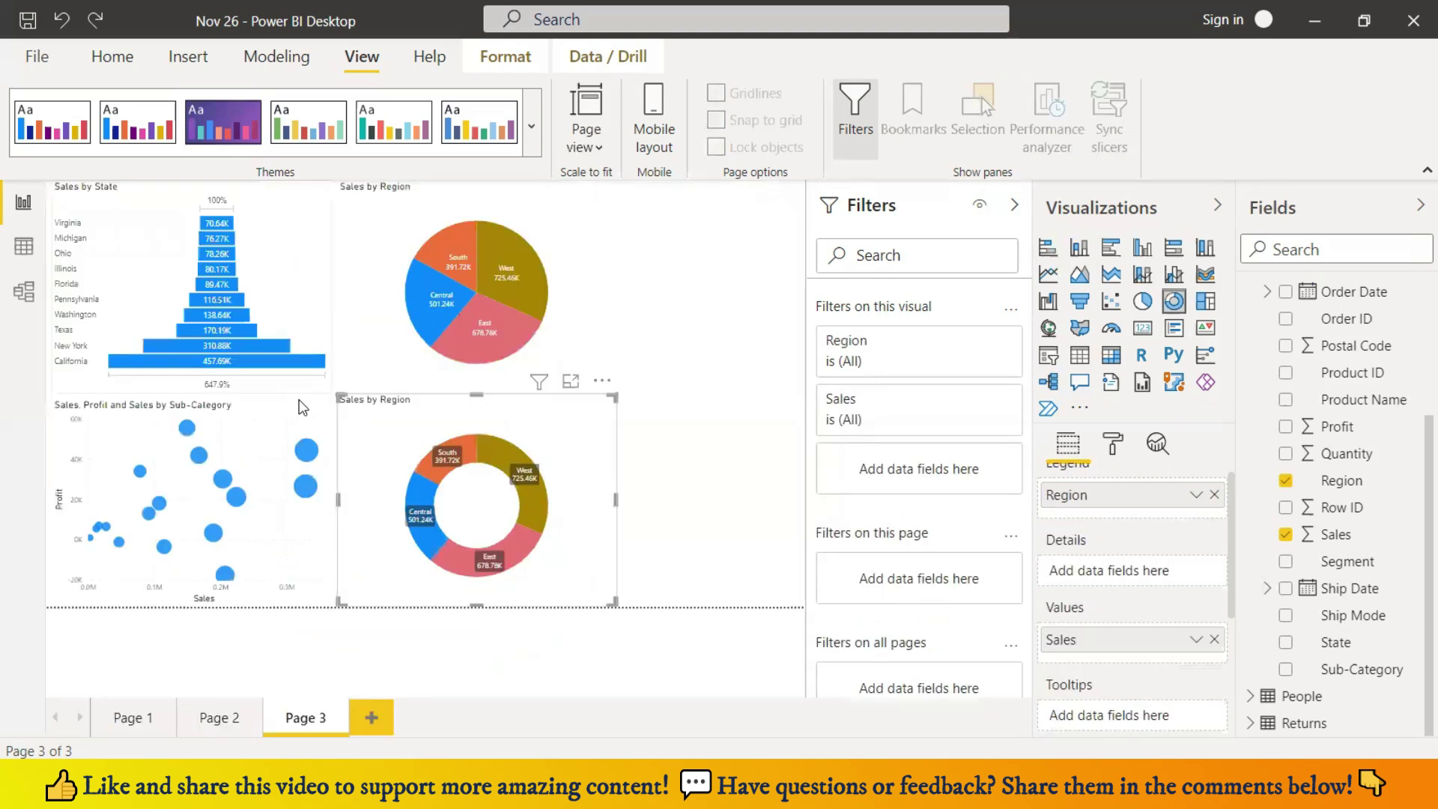
left_click(652, 470)
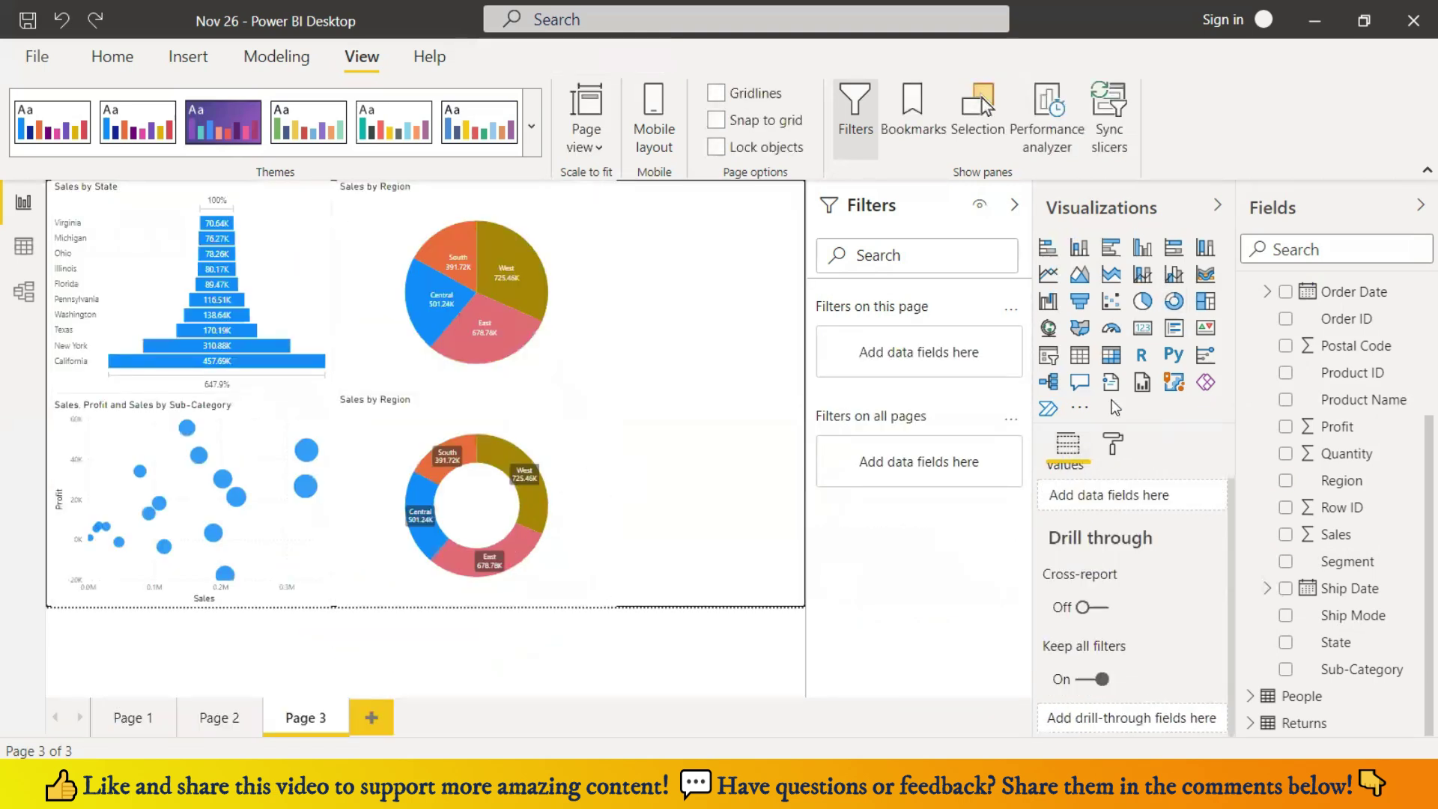
left_click(1144, 333)
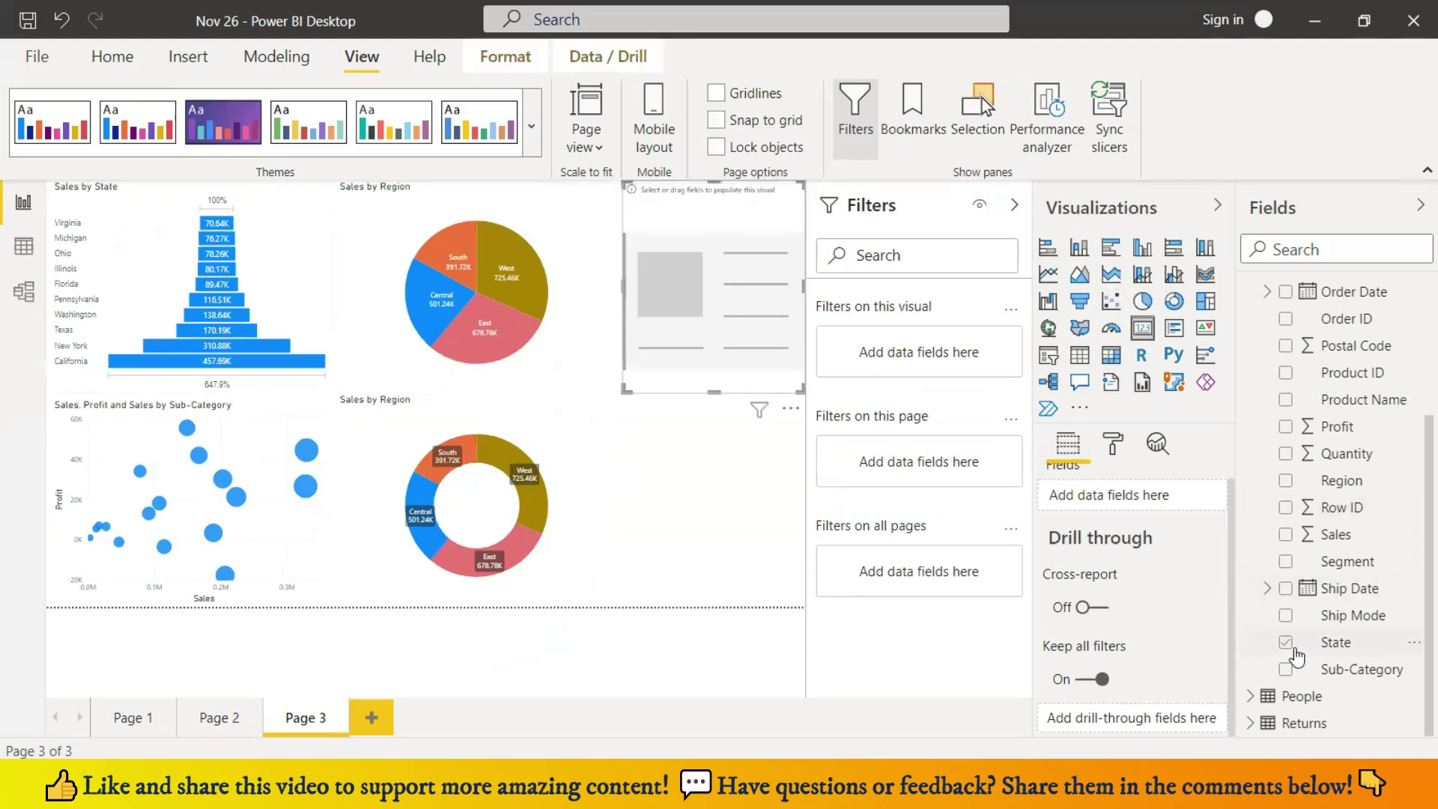
left_click(1285, 541)
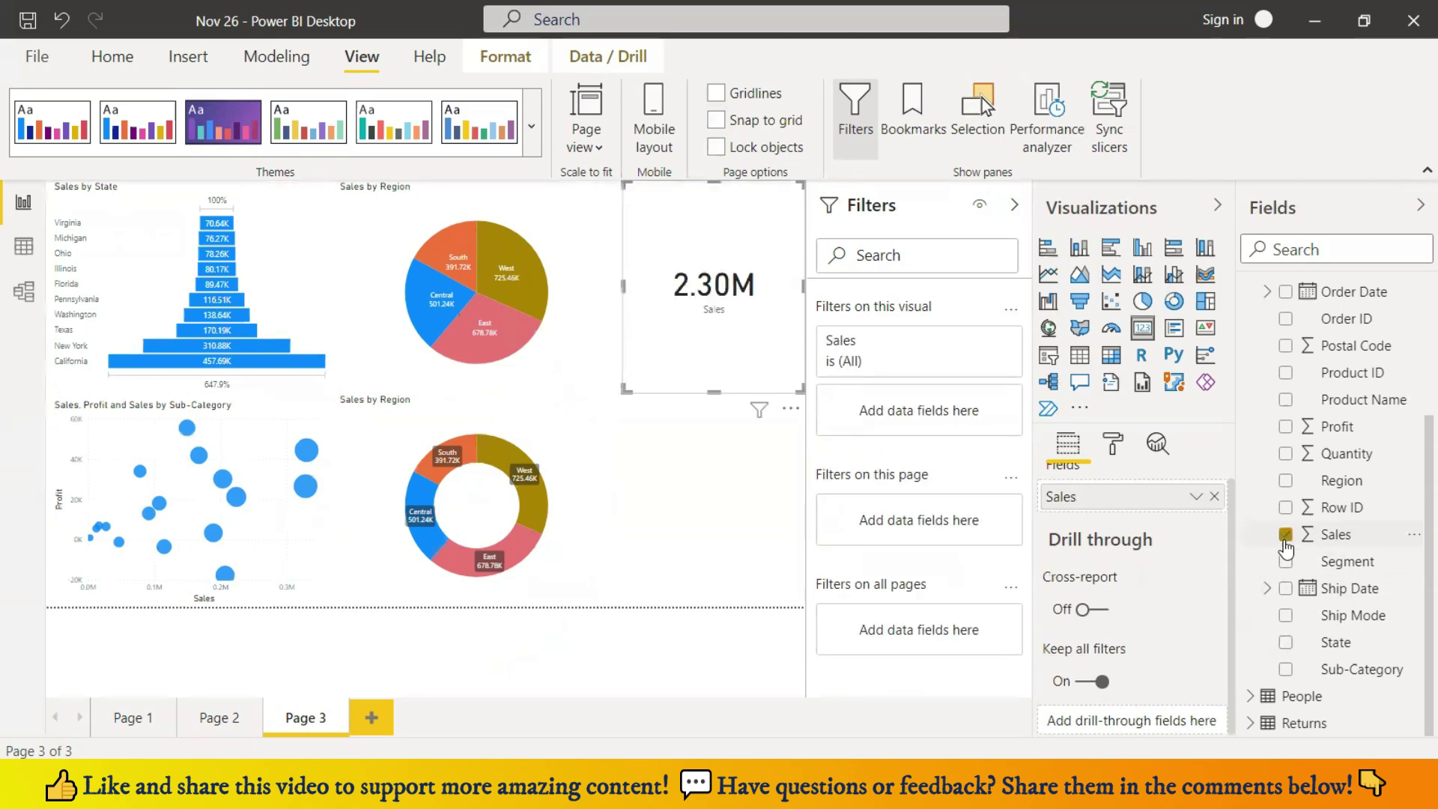
- Set the Sales card's data label display units to Thousands and resize the card to a smaller box
left_click(1114, 448)
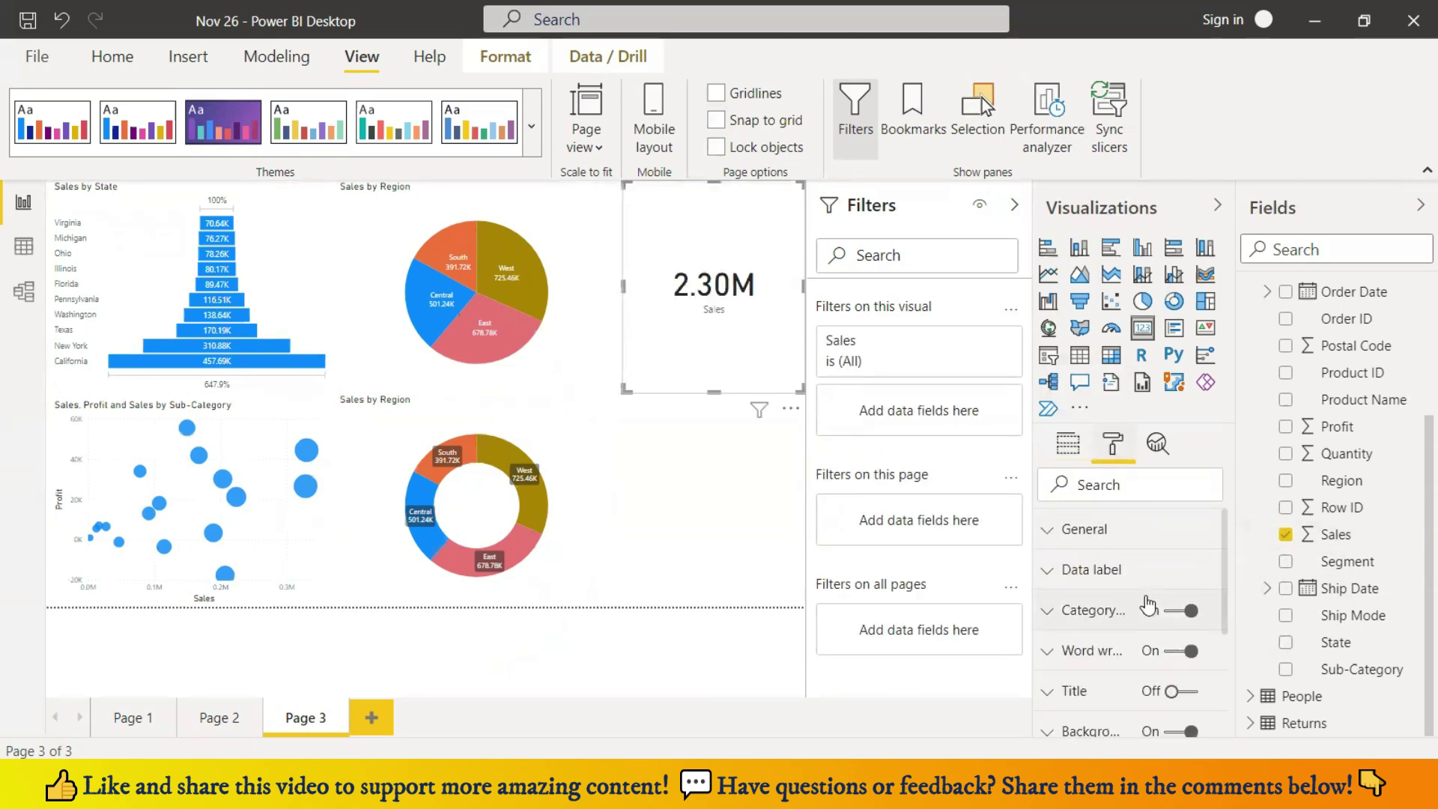
left_click(1092, 572)
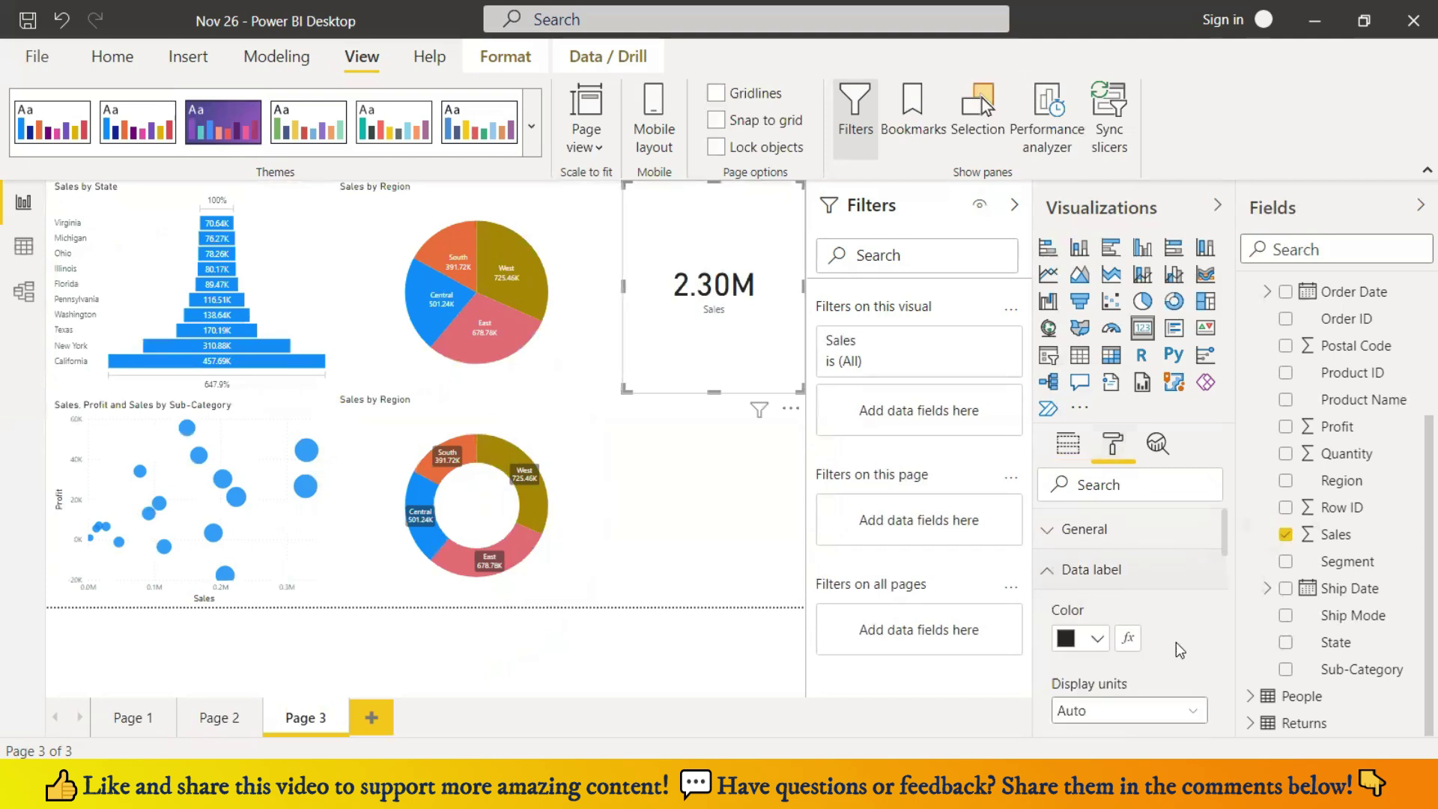
scroll(1177, 646, "down", 2)
left_click(1124, 598)
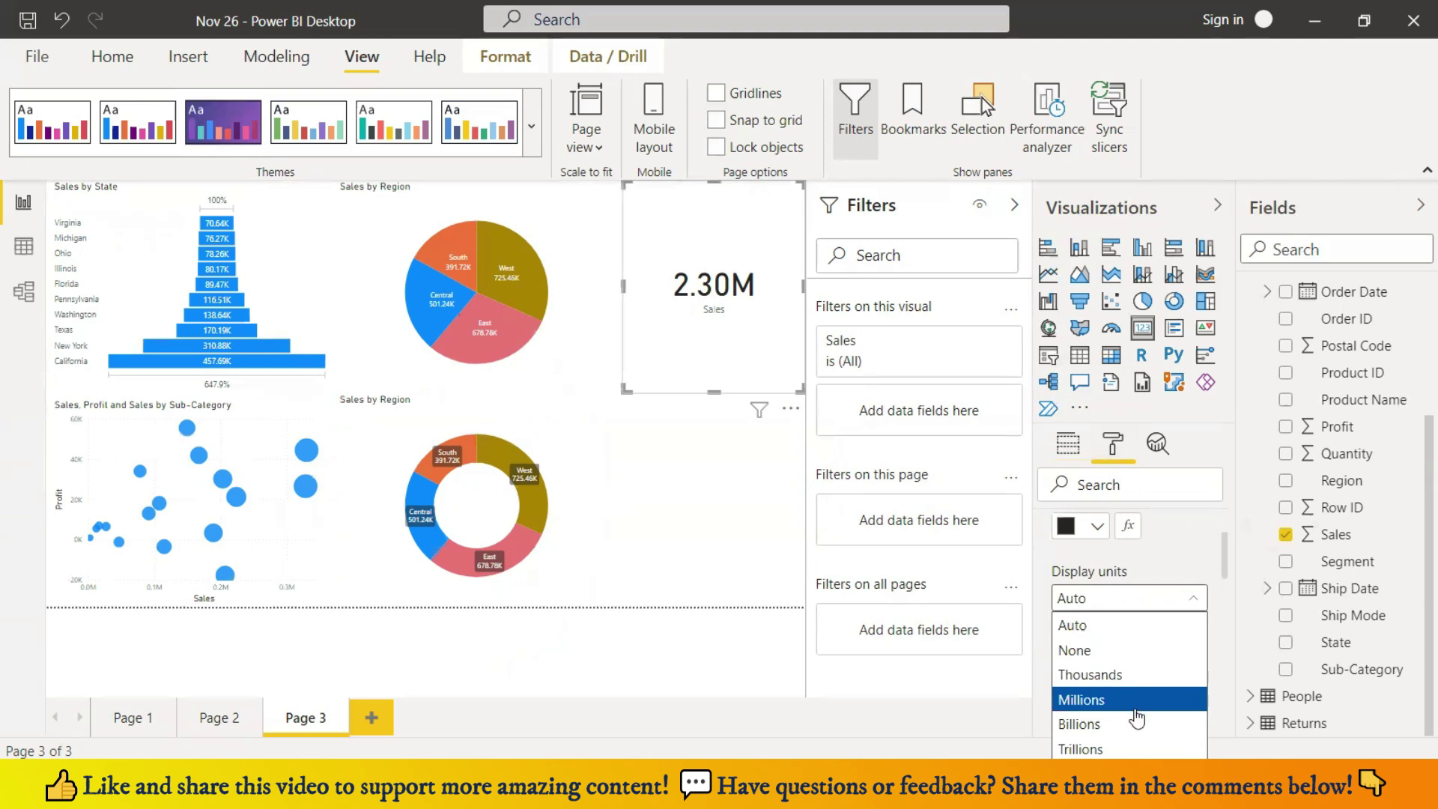
left_click(1140, 677)
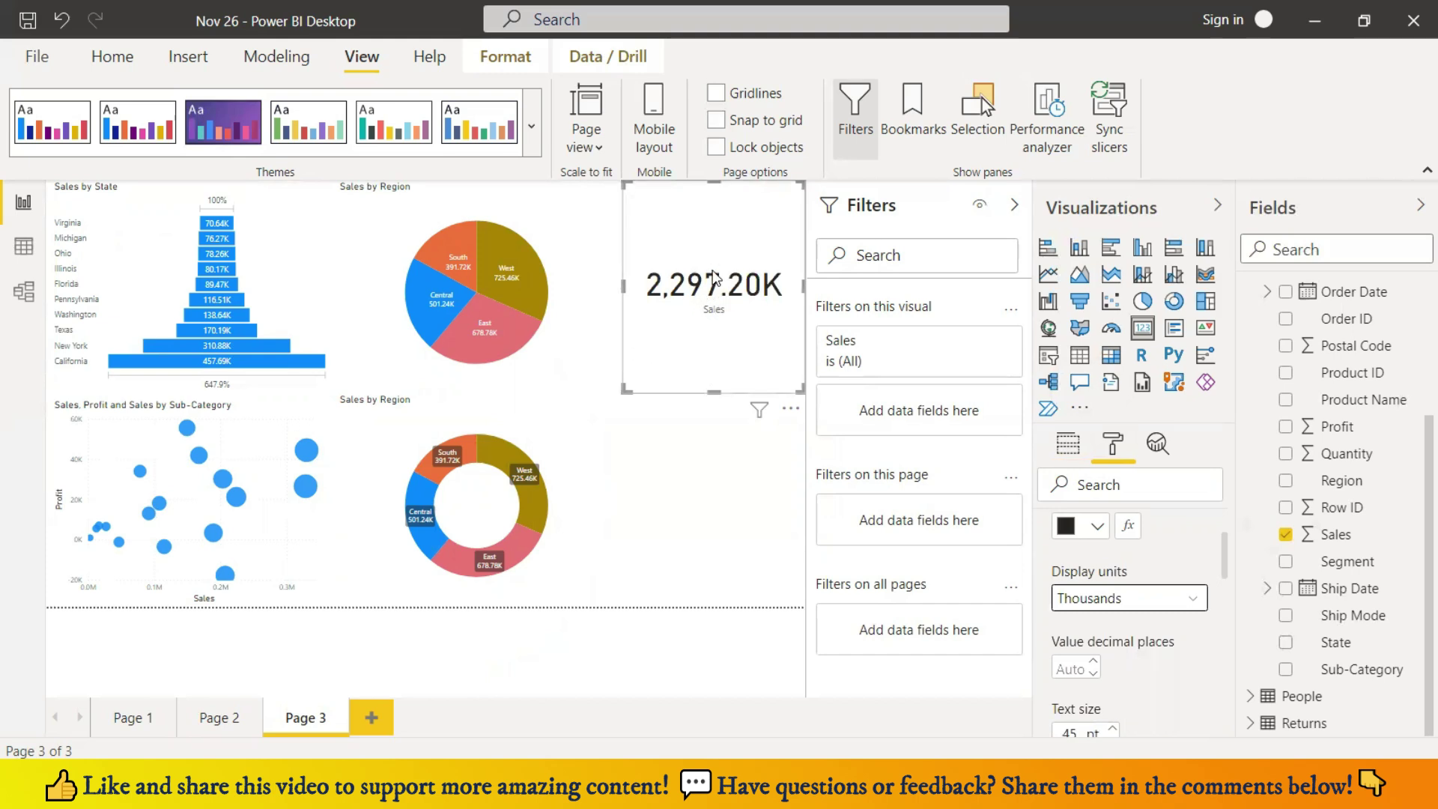
left_click_drag(800, 389, 765, 274)
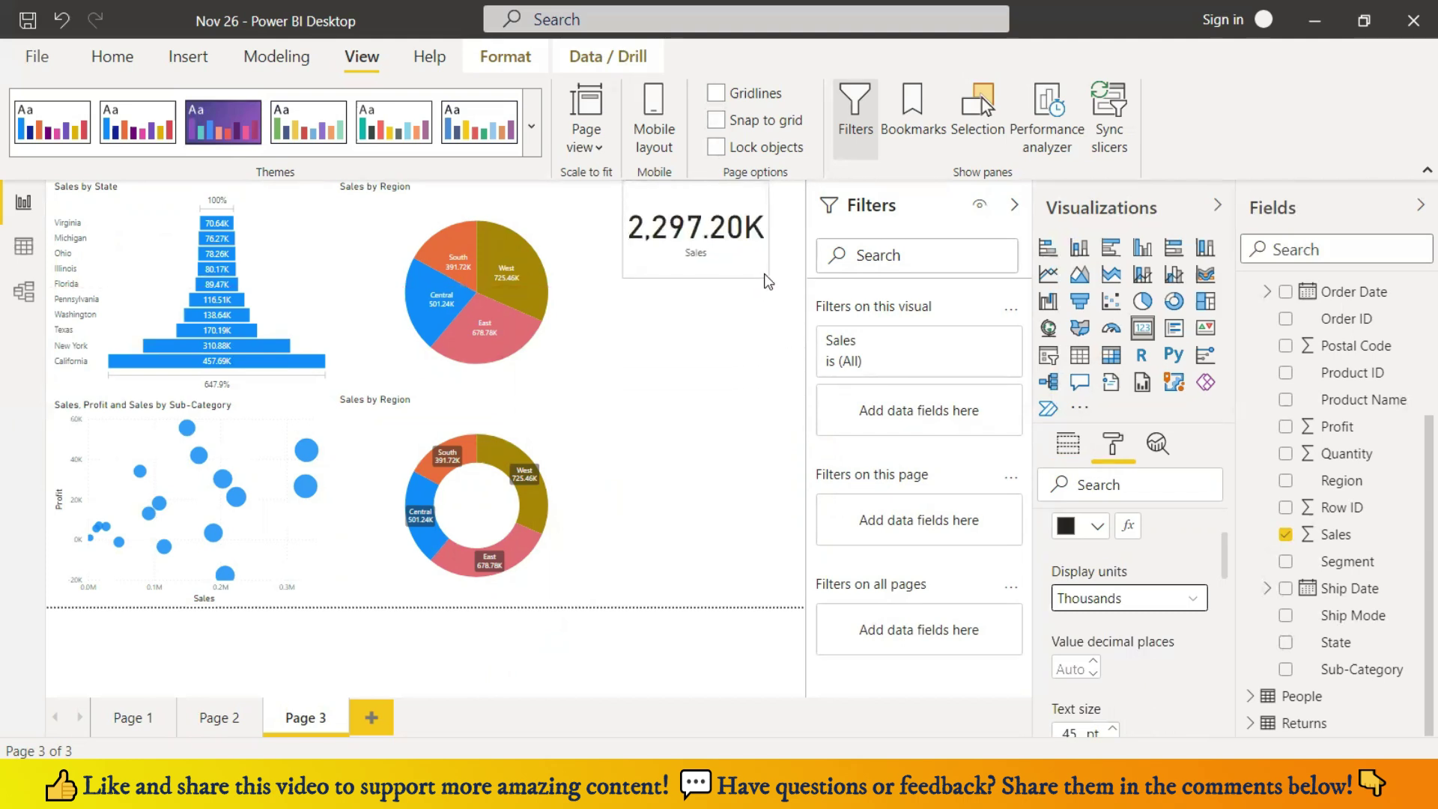
left_click(707, 264)
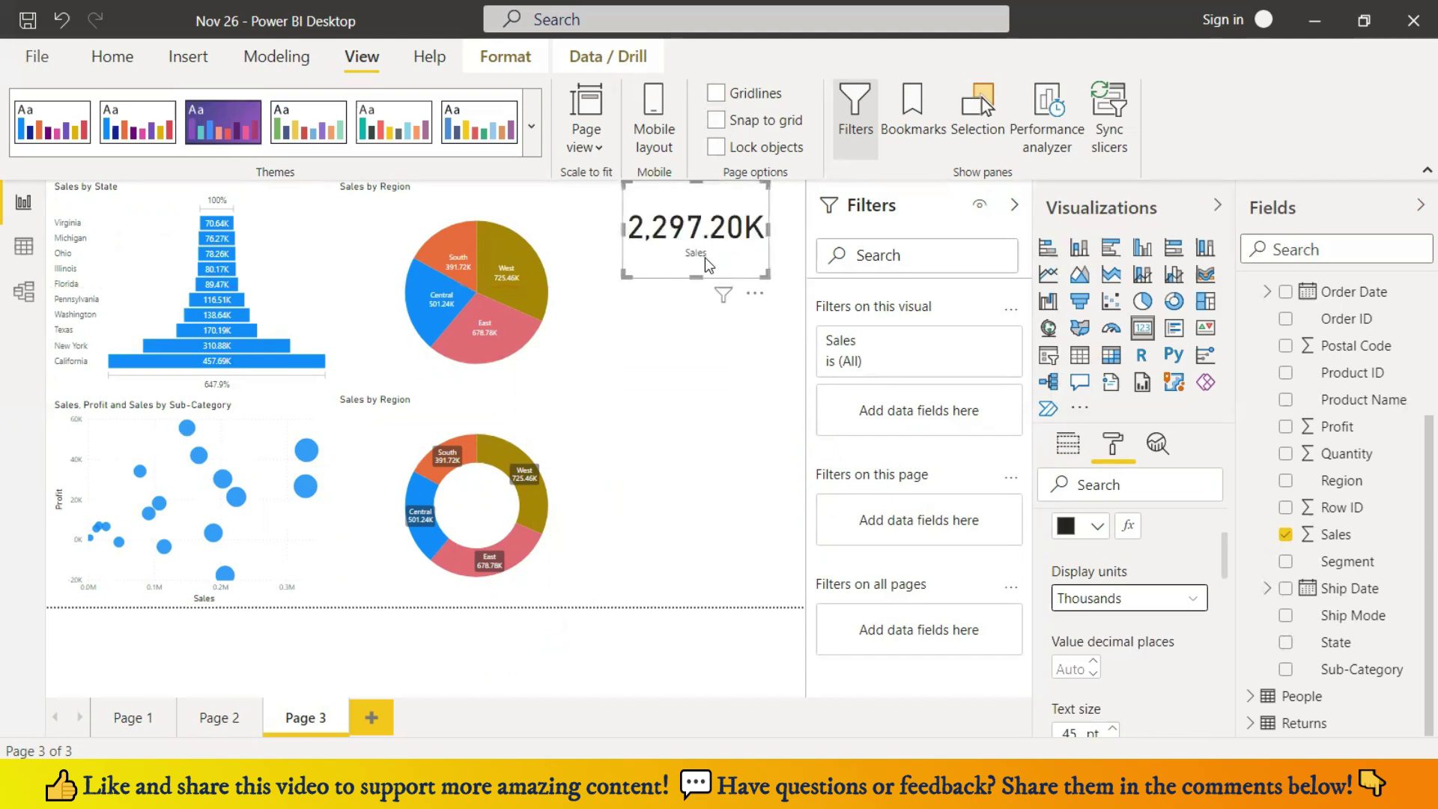
- Reduce the Sales card's data label text size to 29 pt
scroll(1158, 633, "up", 2)
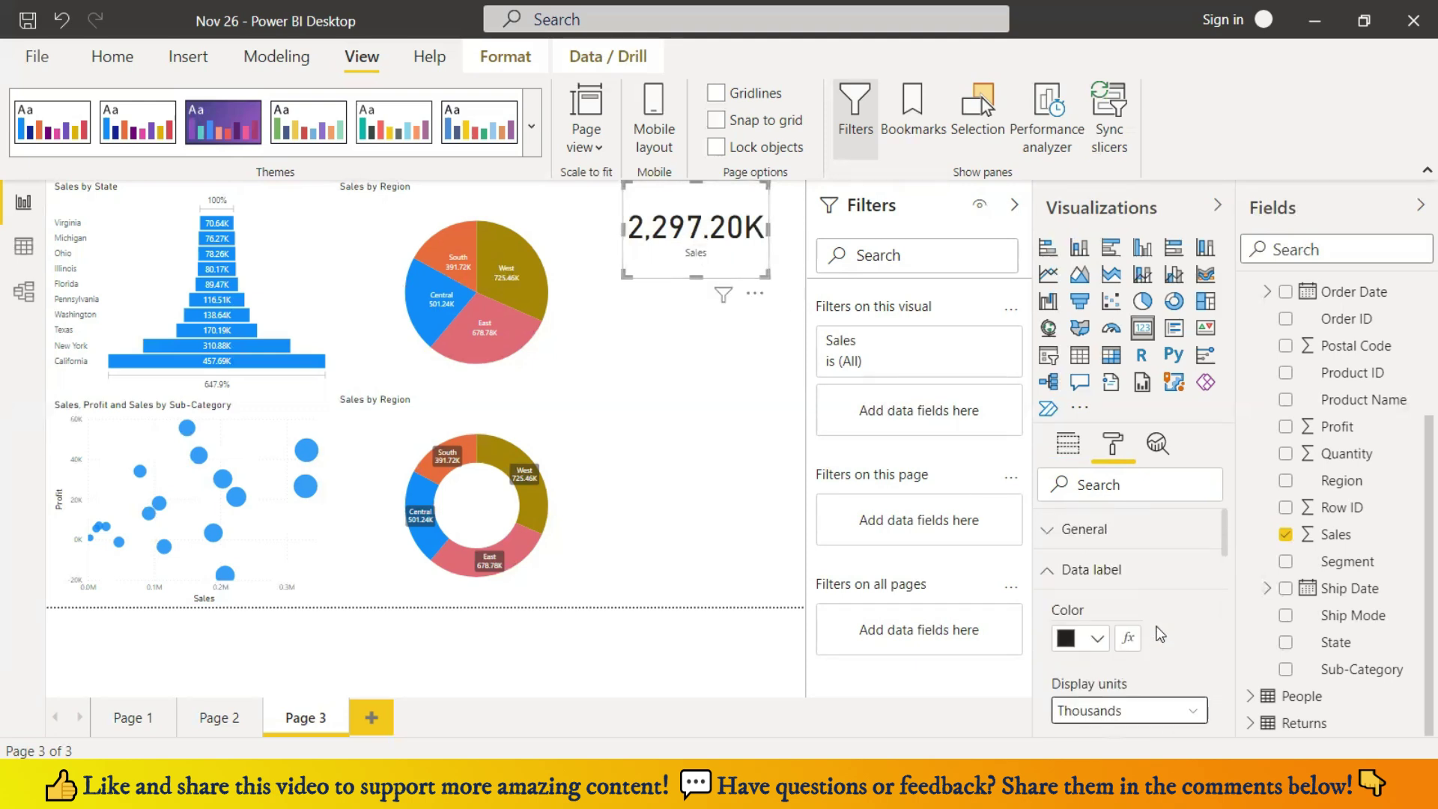
scroll(1160, 635, "down", 4)
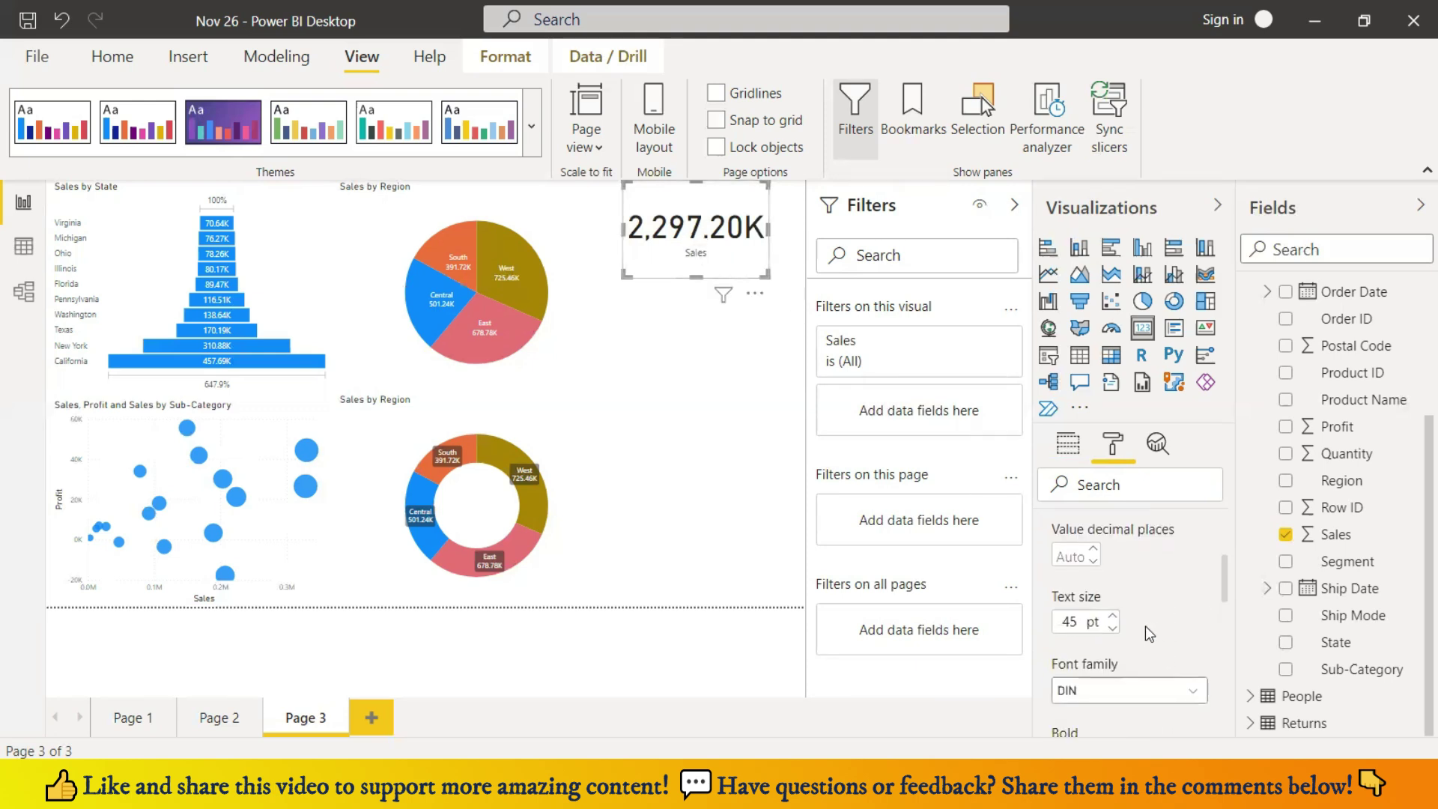
left_click(1112, 628)
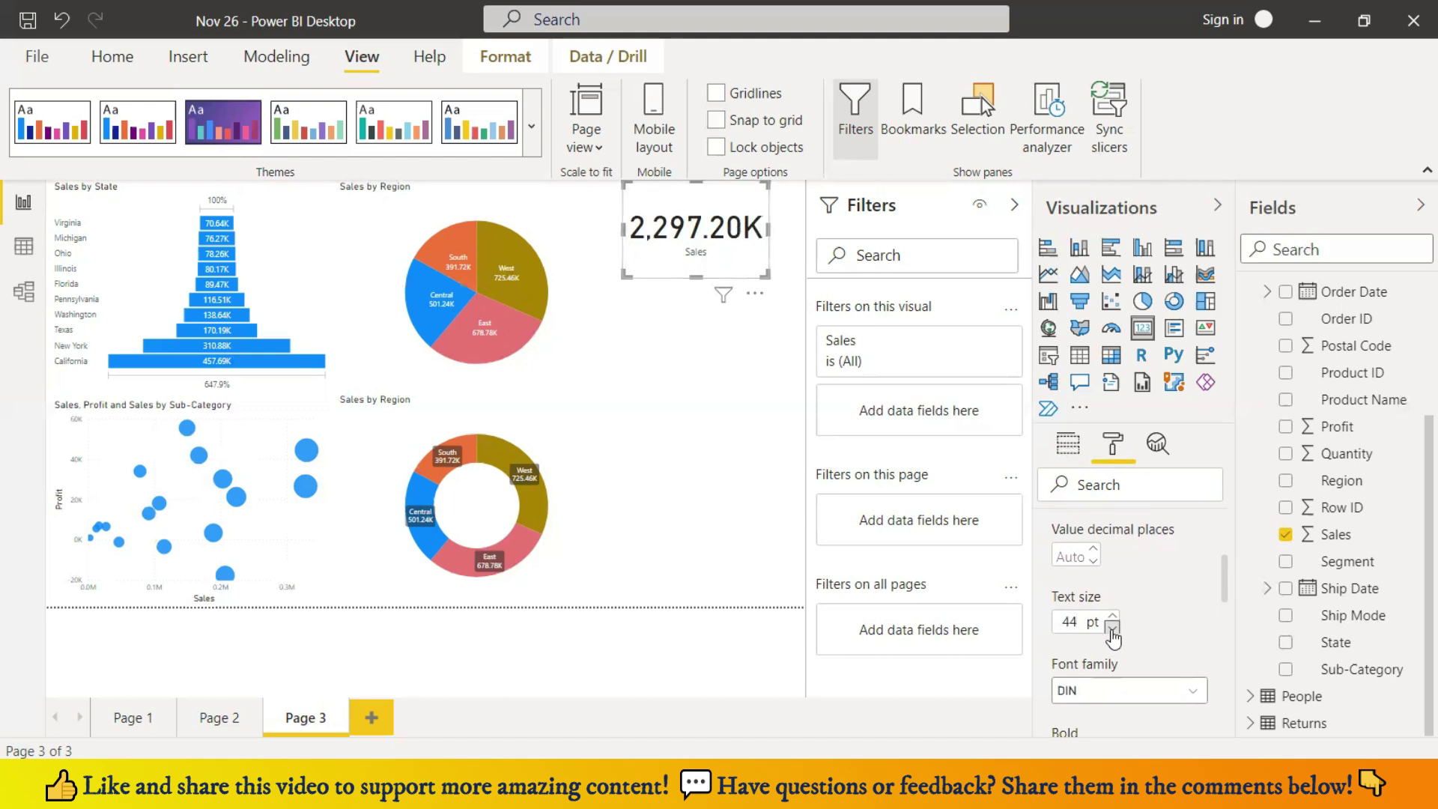
left_click(1113, 628)
left_click(1112, 628)
left_click(1113, 628)
left_click(1112, 628)
left_click(1113, 628)
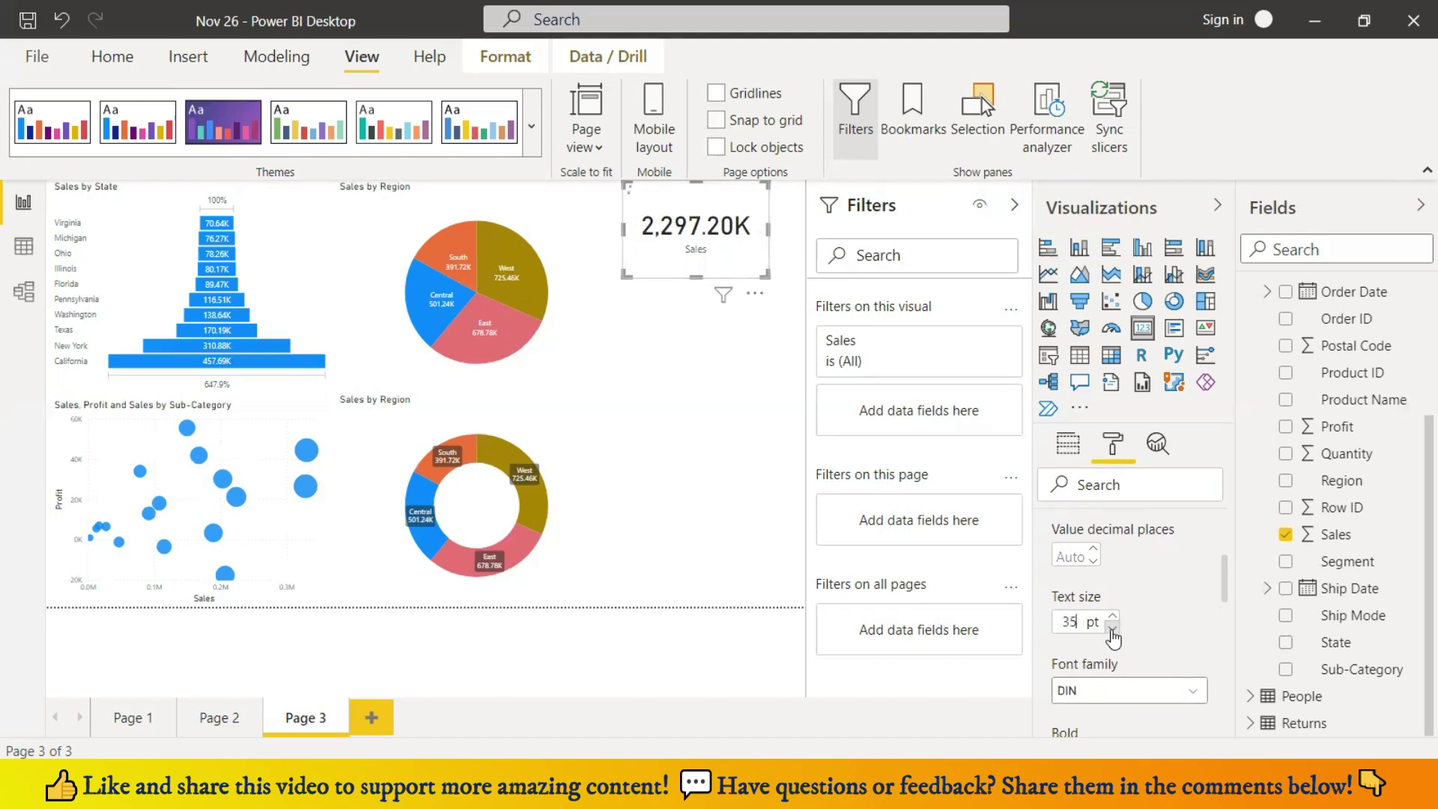
left_click(1112, 628)
left_click(1113, 628)
left_click(1113, 627)
left_click(1112, 628)
left_click(1113, 628)
left_click(1112, 628)
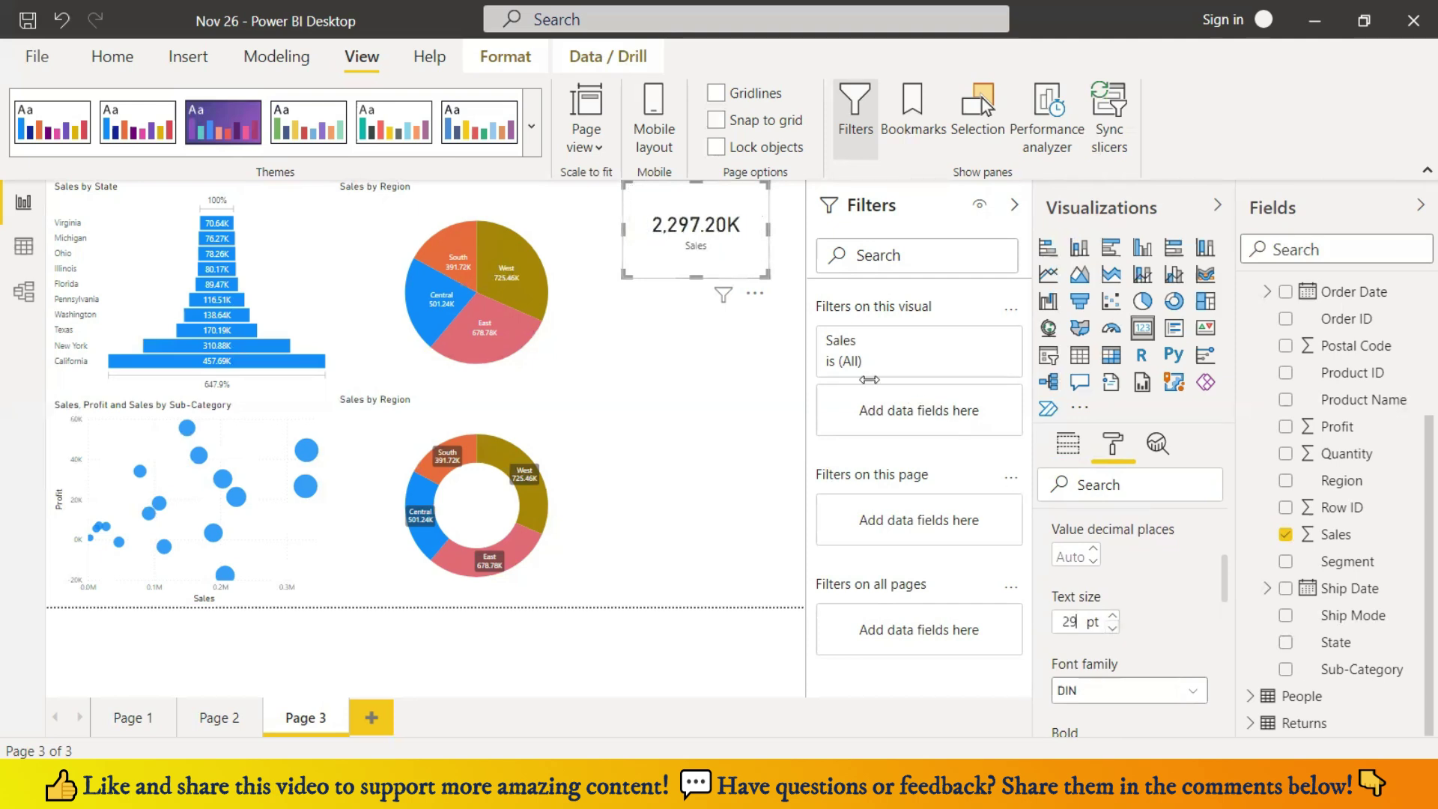
- Shrink the Sales card and its data label text further, and place the card over the donut chart's hole
left_click_drag(765, 276, 684, 515)
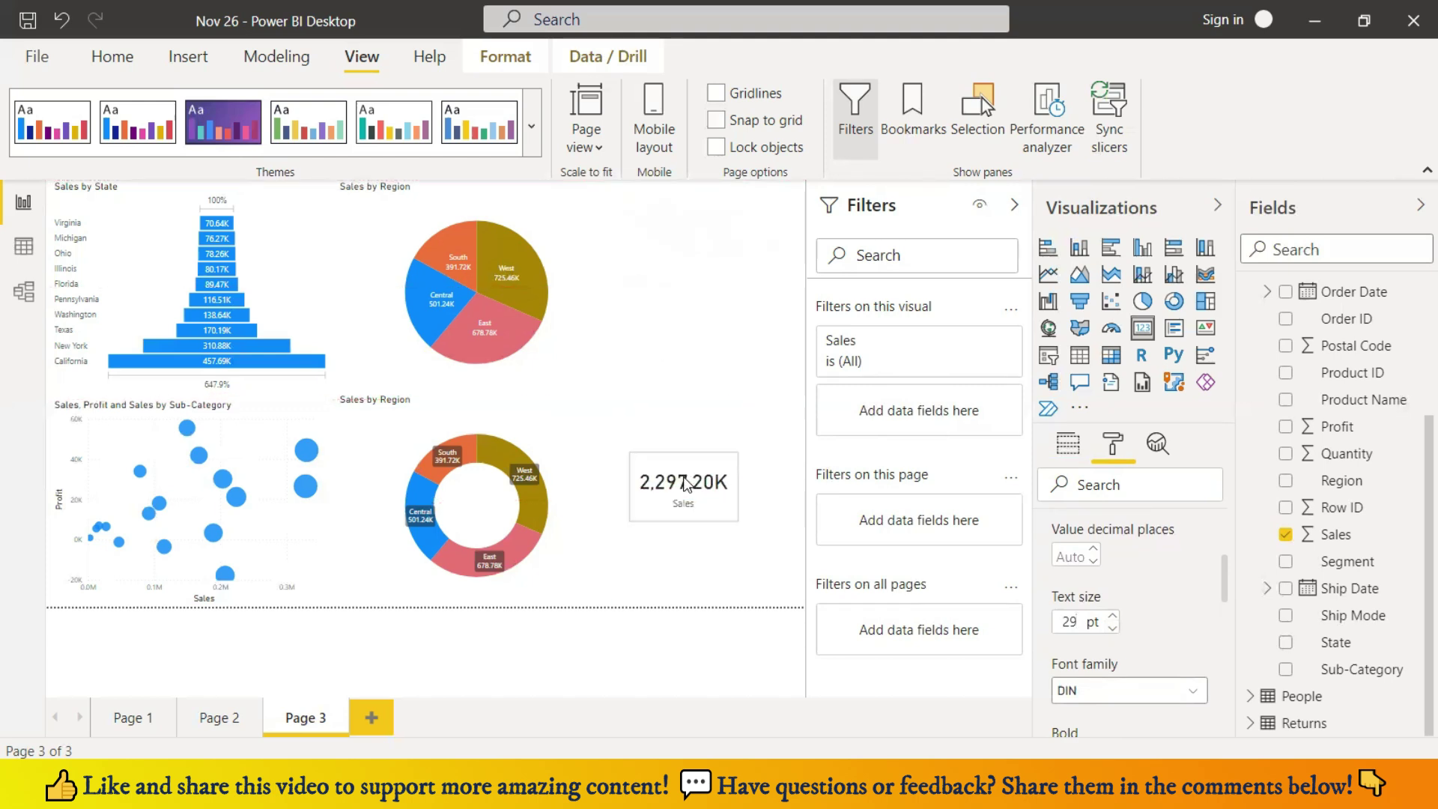
left_click(1113, 627)
left_click(1113, 627)
left_click(1113, 627)
left_click(1113, 627)
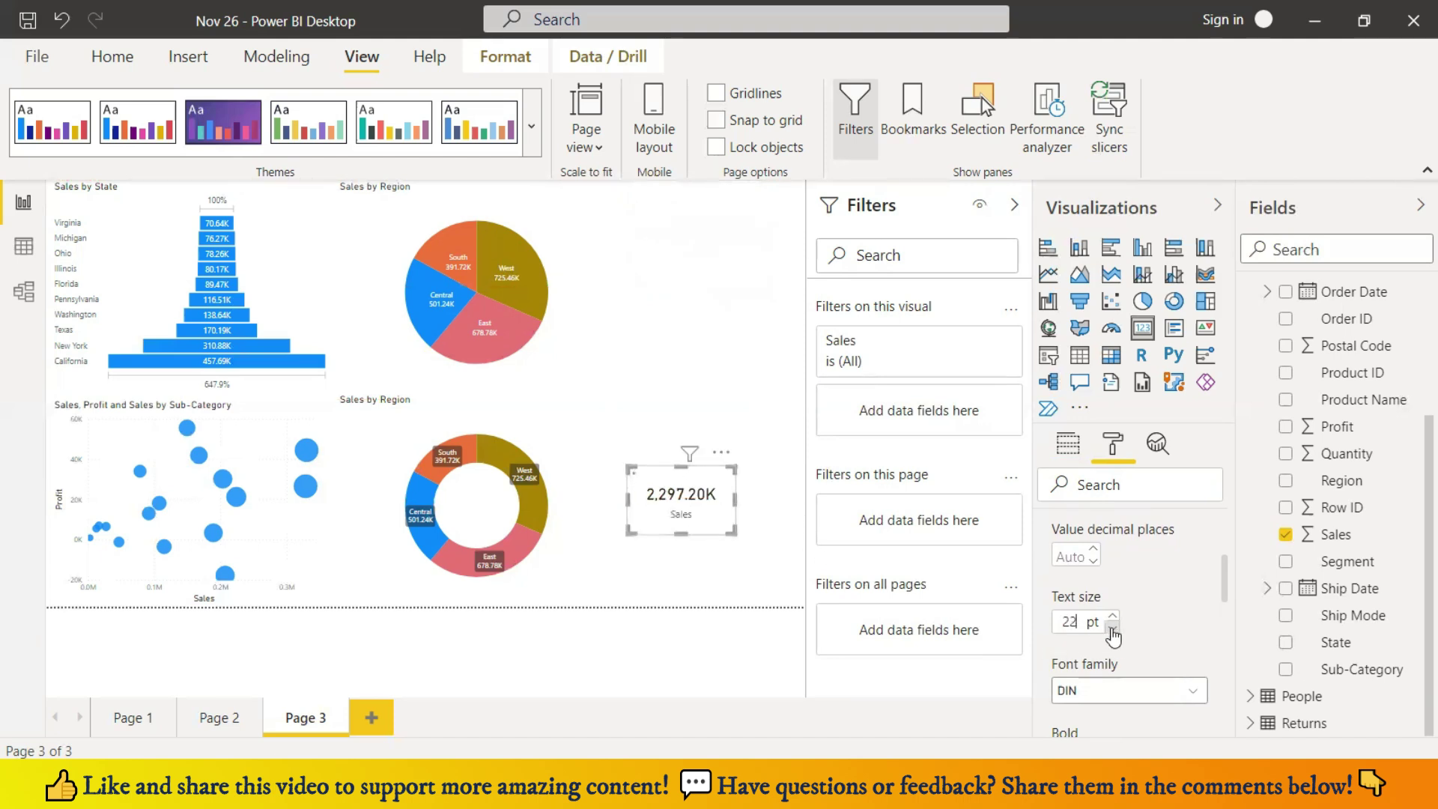
left_click(1112, 627)
left_click_drag(699, 476, 487, 474)
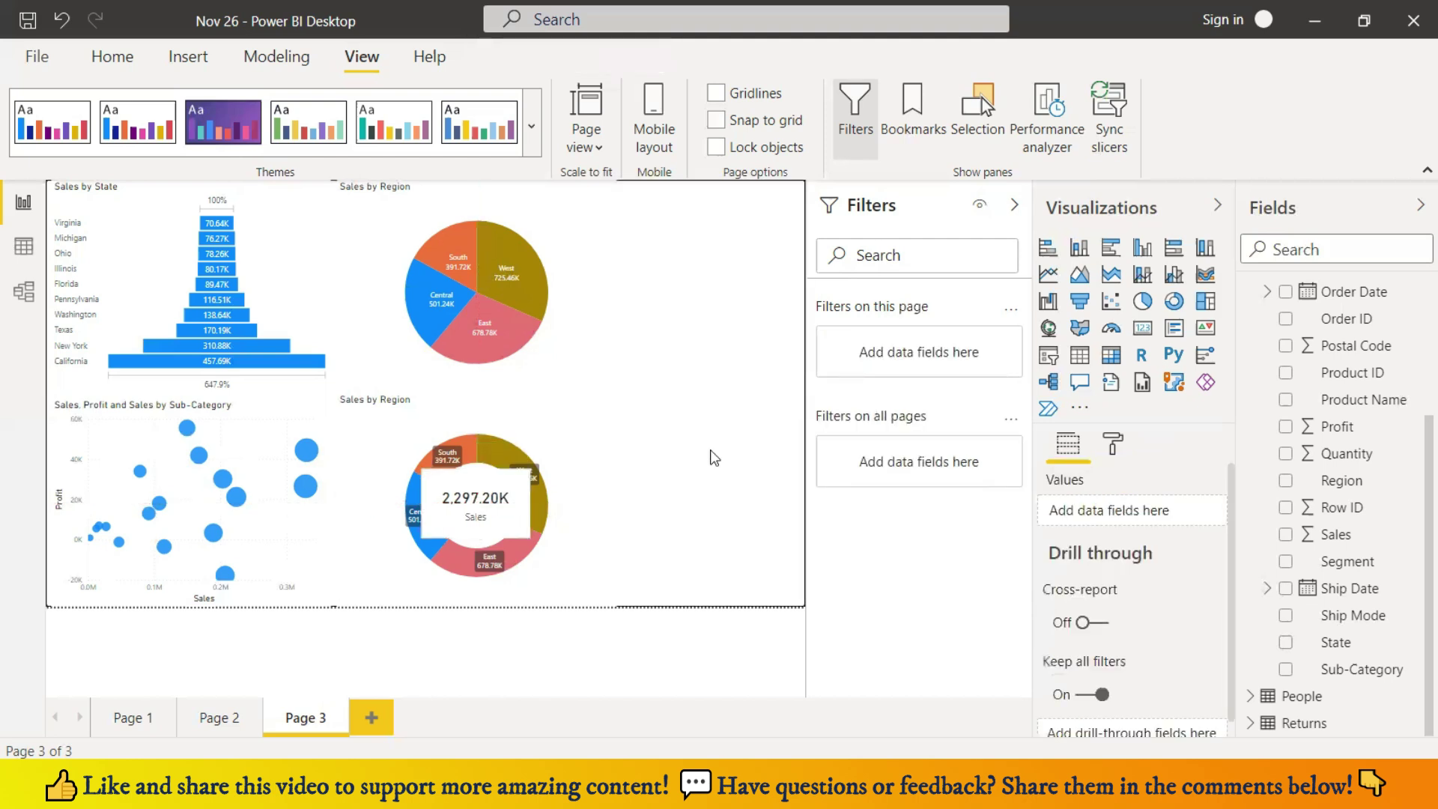
- Examine the Sales card's context options and formatting sections, including its General position and size settings
right_click(488, 509)
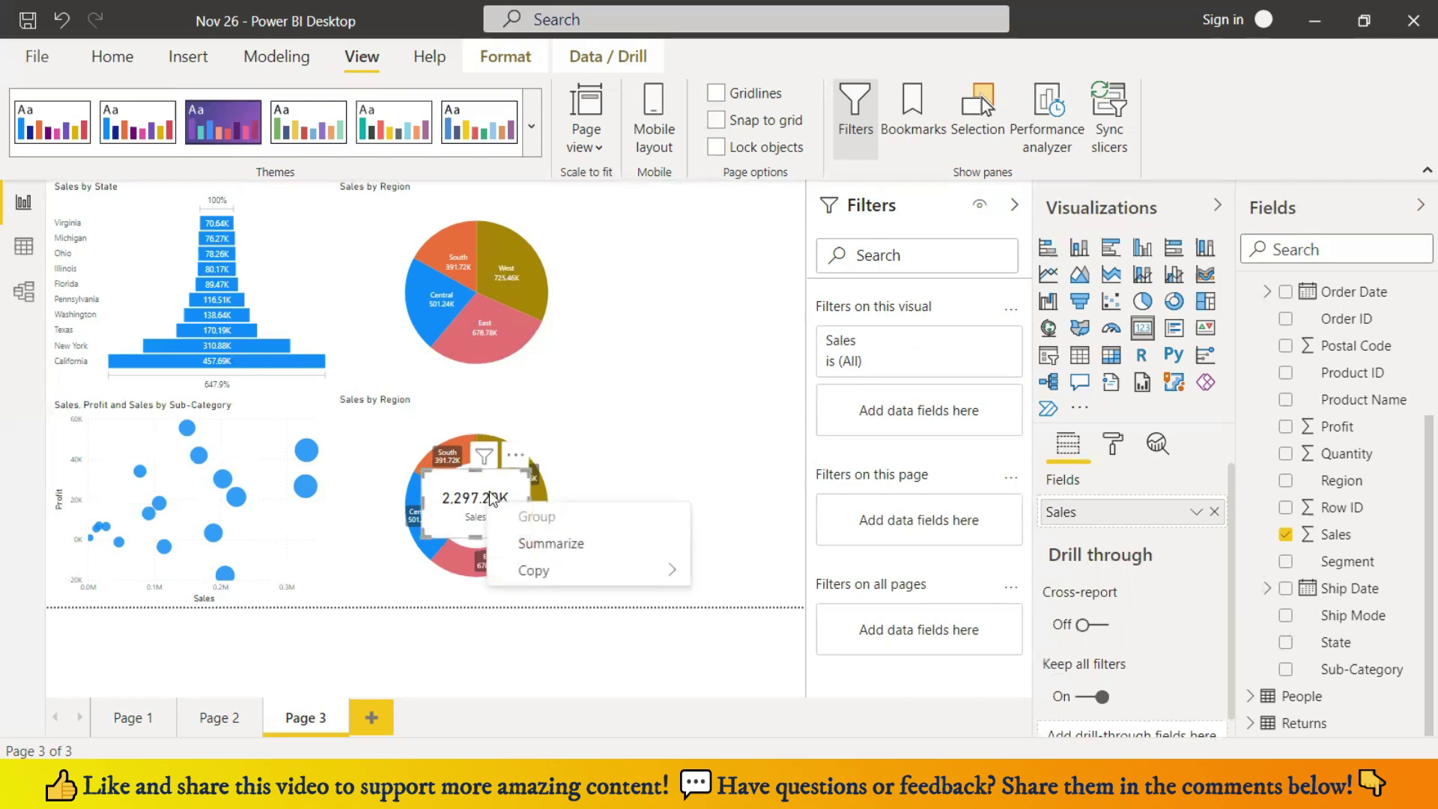
left_click(487, 510)
left_click(516, 454)
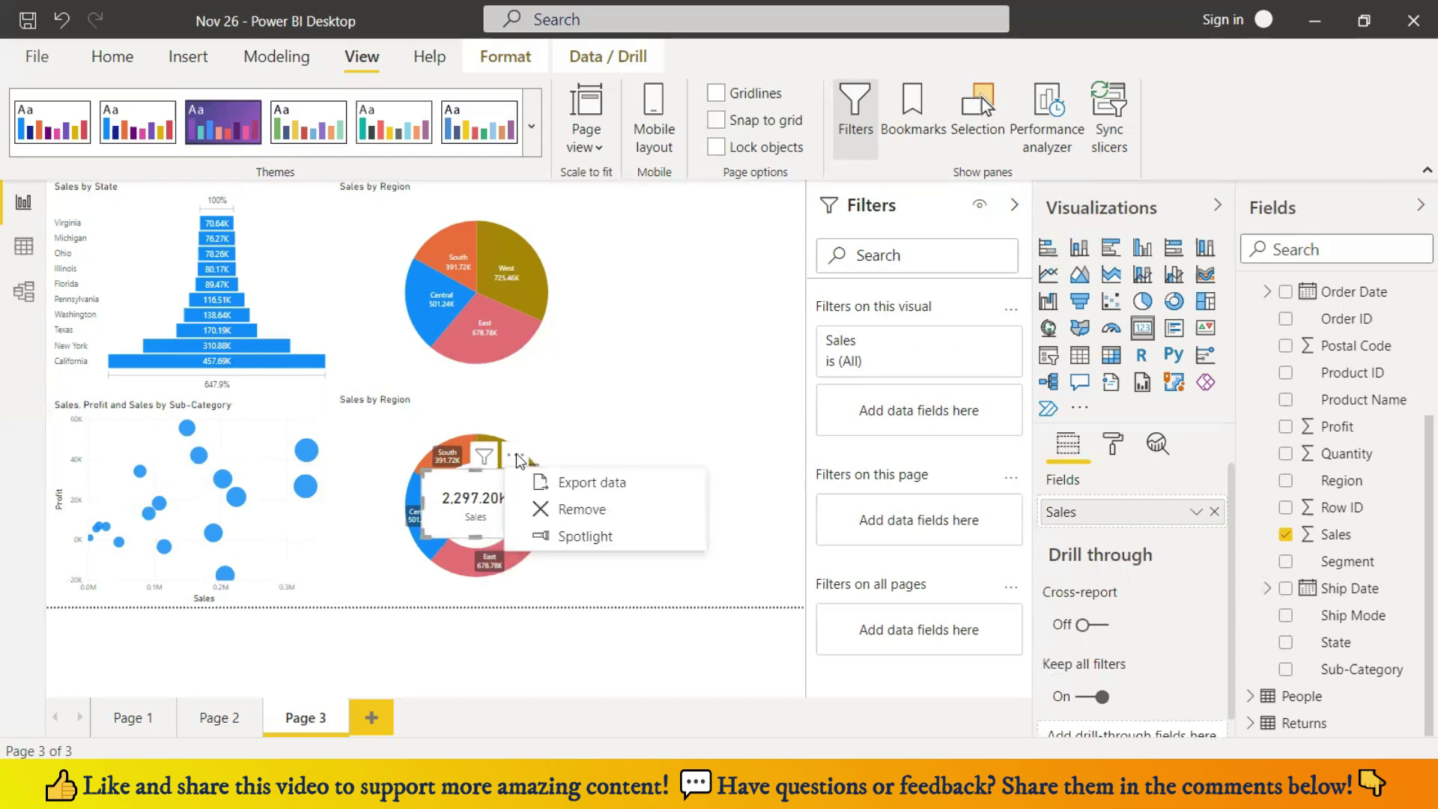
left_click(484, 503)
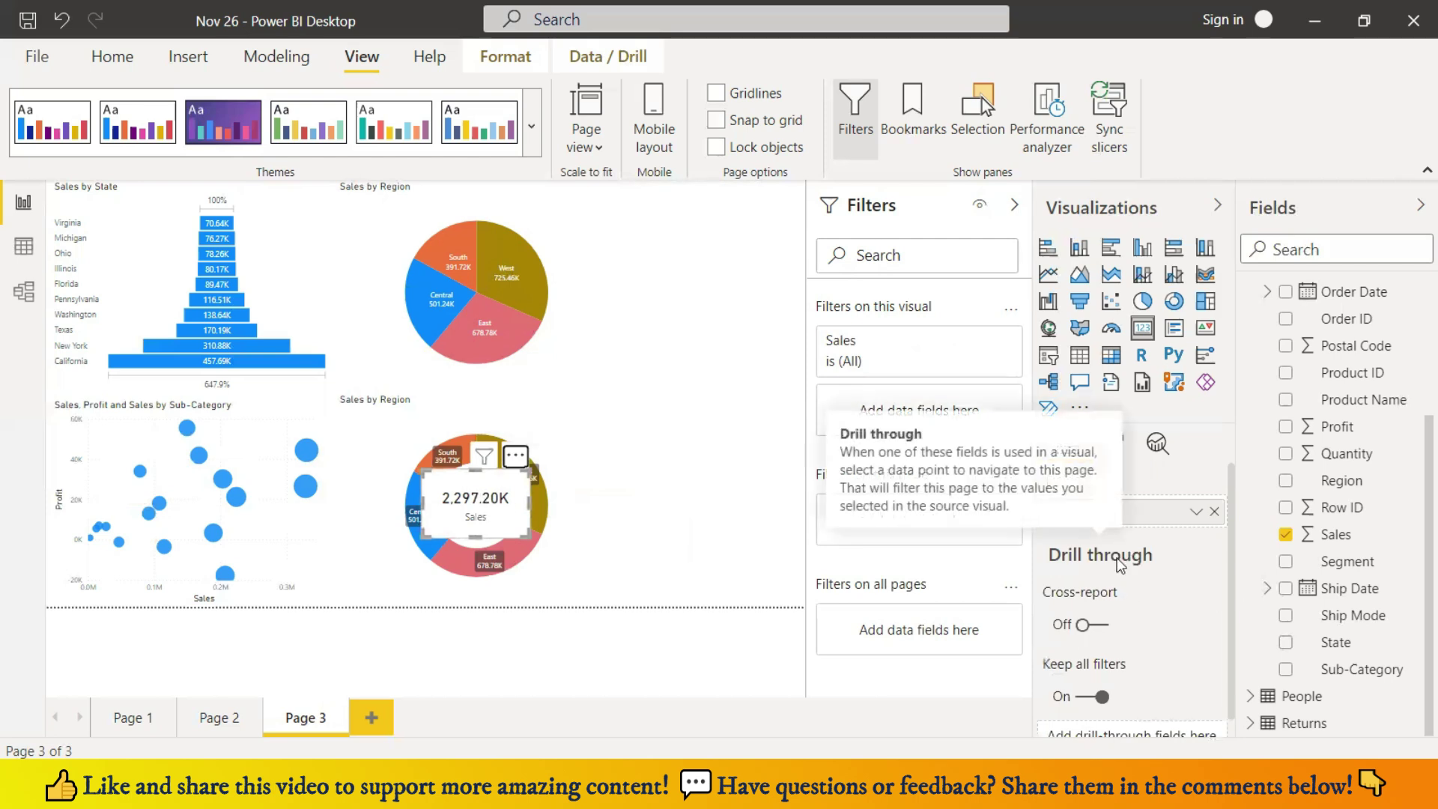
left_click(1116, 447)
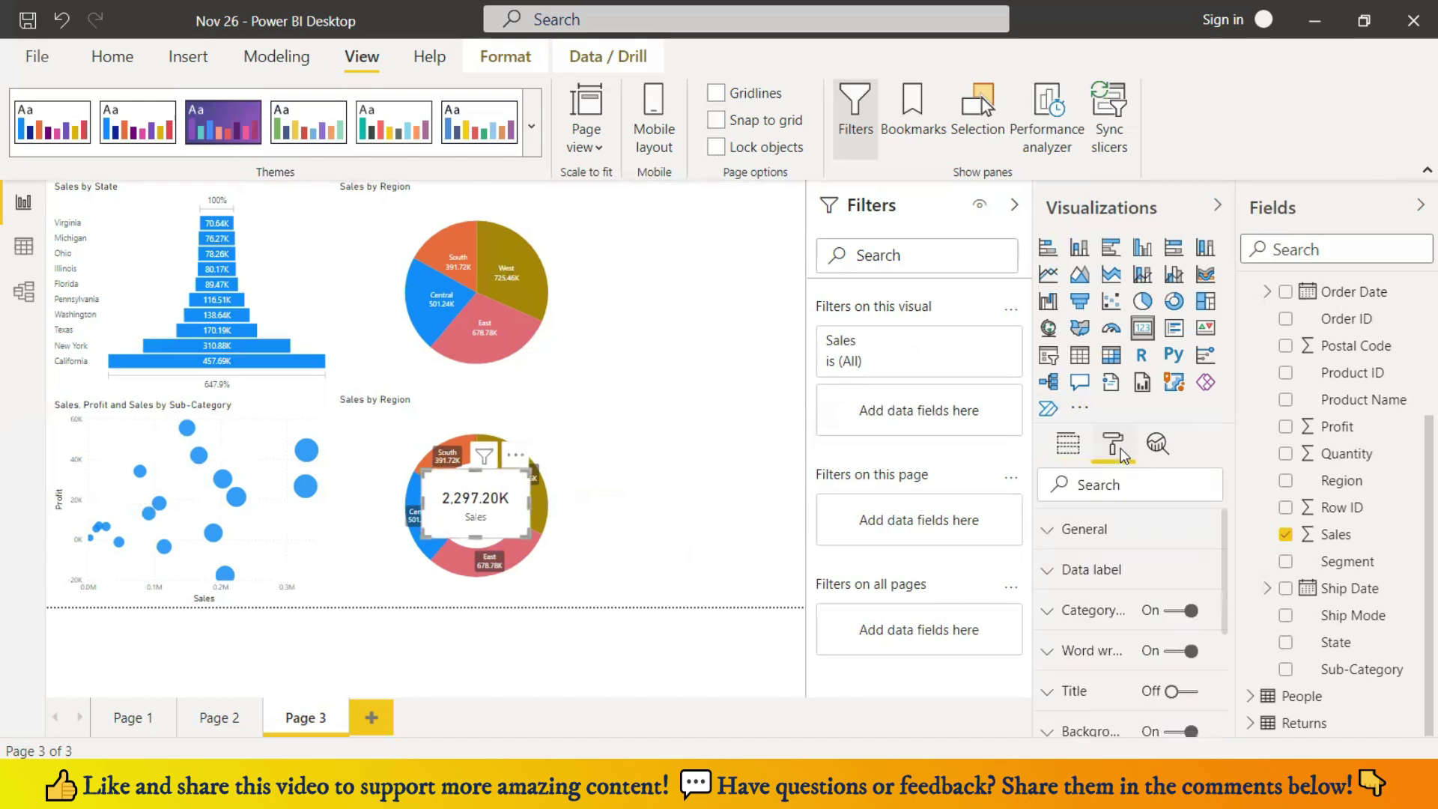
scroll(1109, 629, "down", 5)
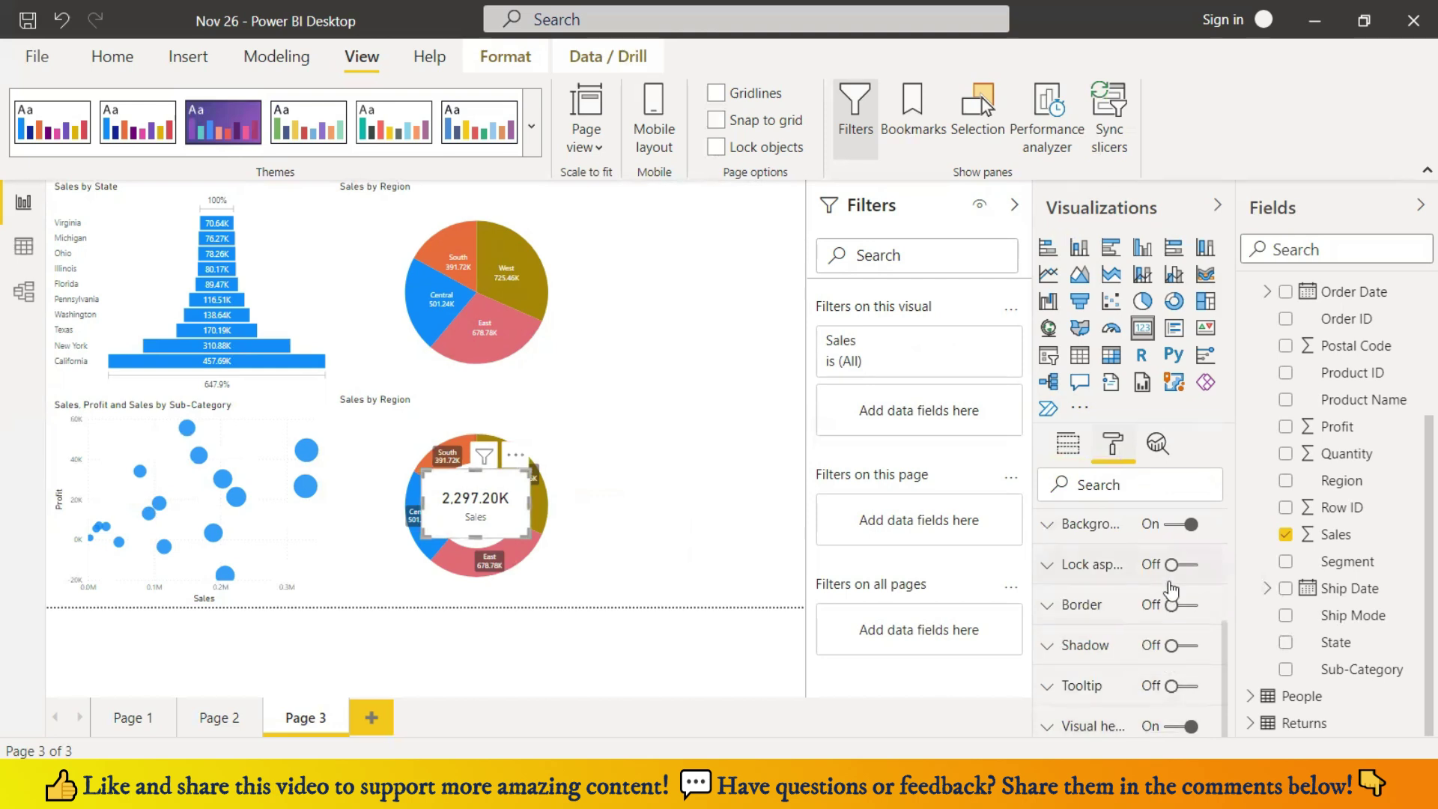
scroll(1189, 703, "up", 3)
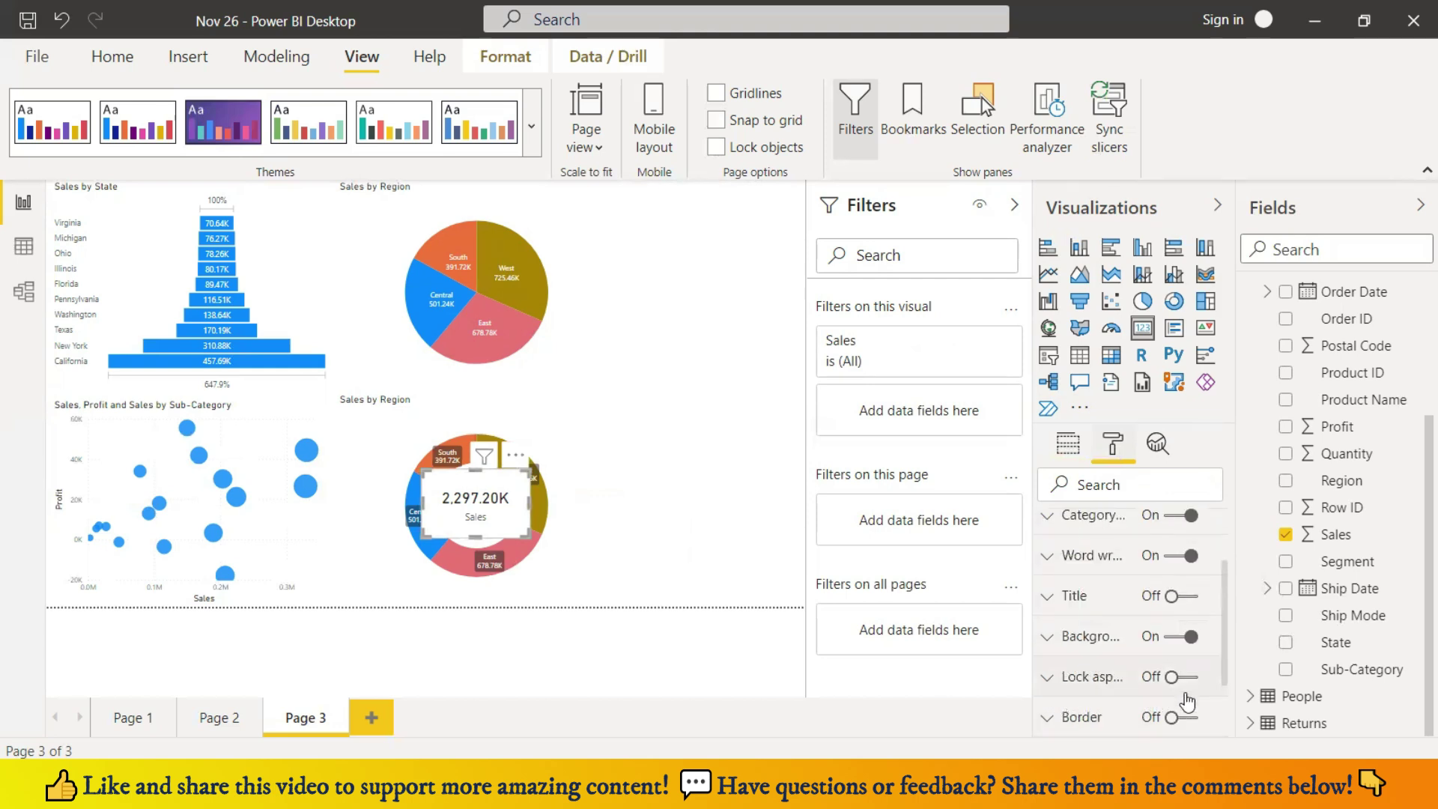
scroll(1187, 702, "up", 3)
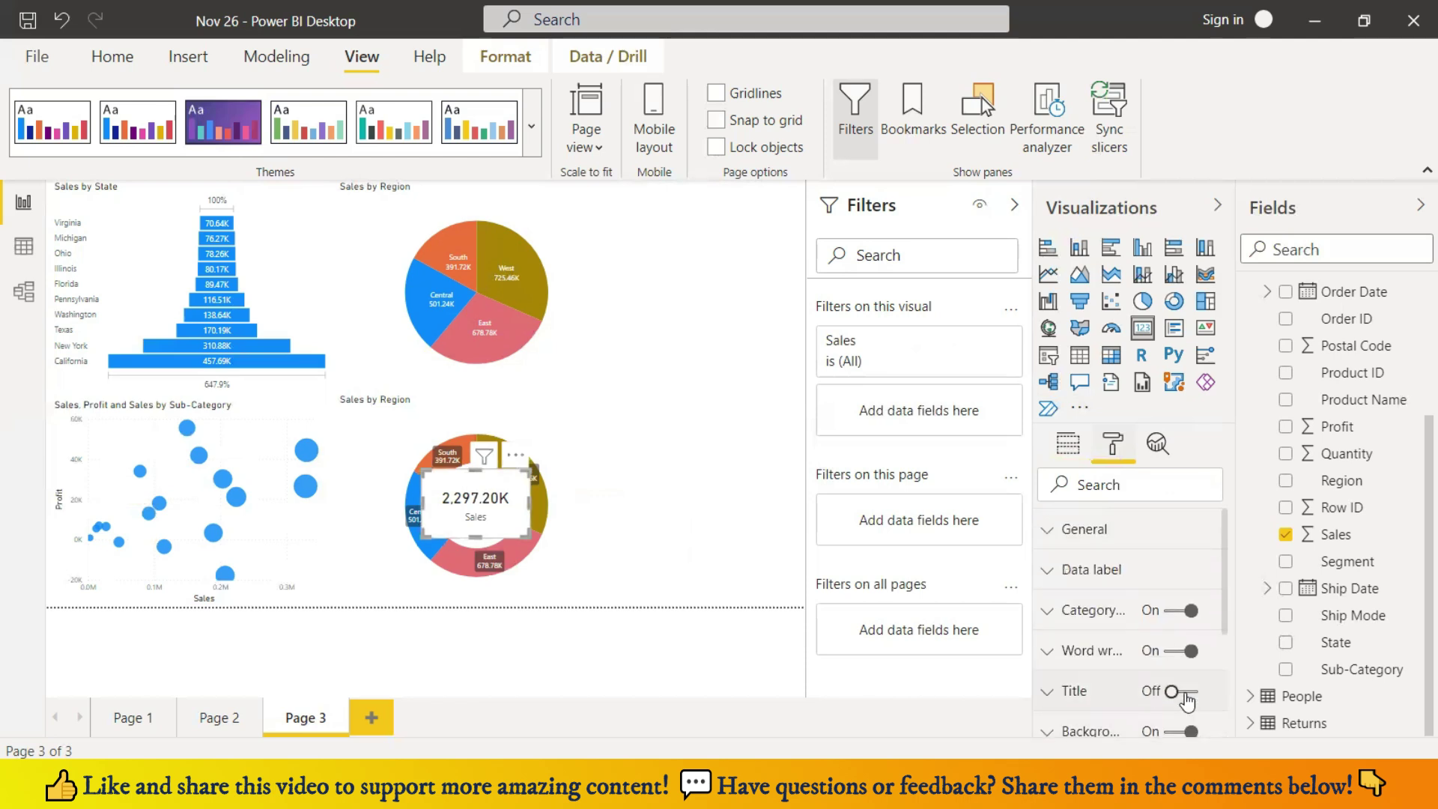
left_click(1146, 531)
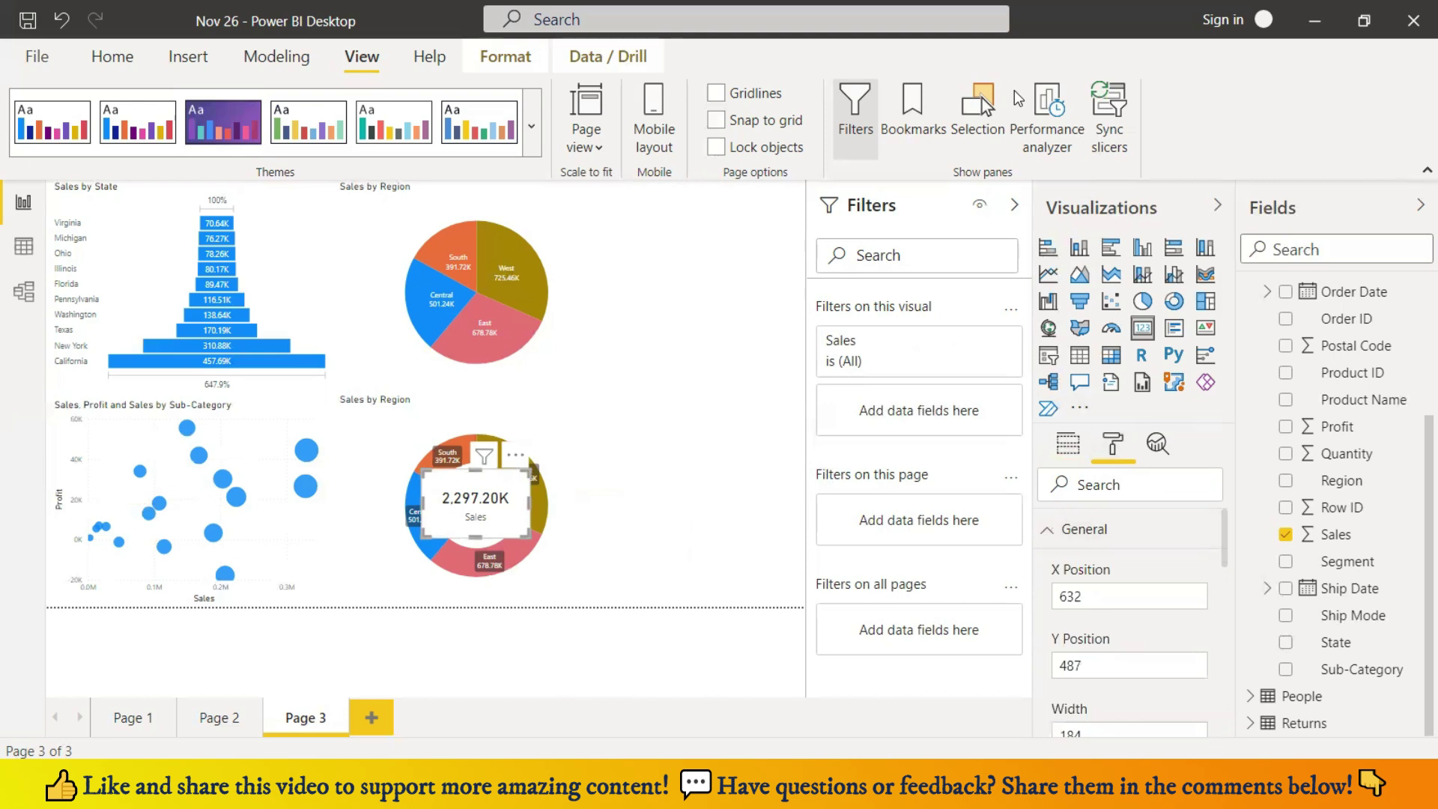
- Reduce the Sales card to about 106 wide so it fits inside the donut chart's hole, and clear the selection
left_click_drag(424, 469, 450, 479)
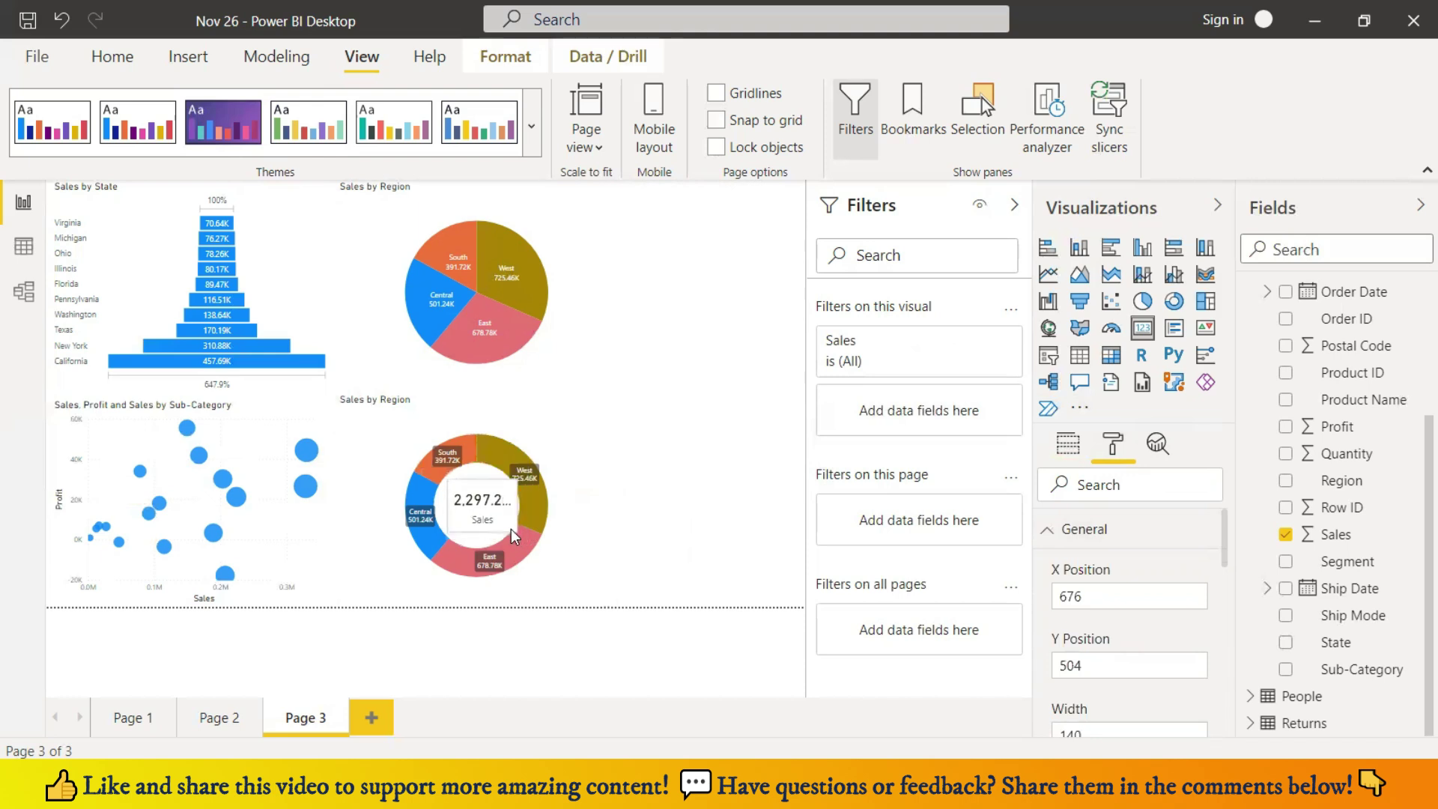
left_click_drag(507, 529, 506, 529)
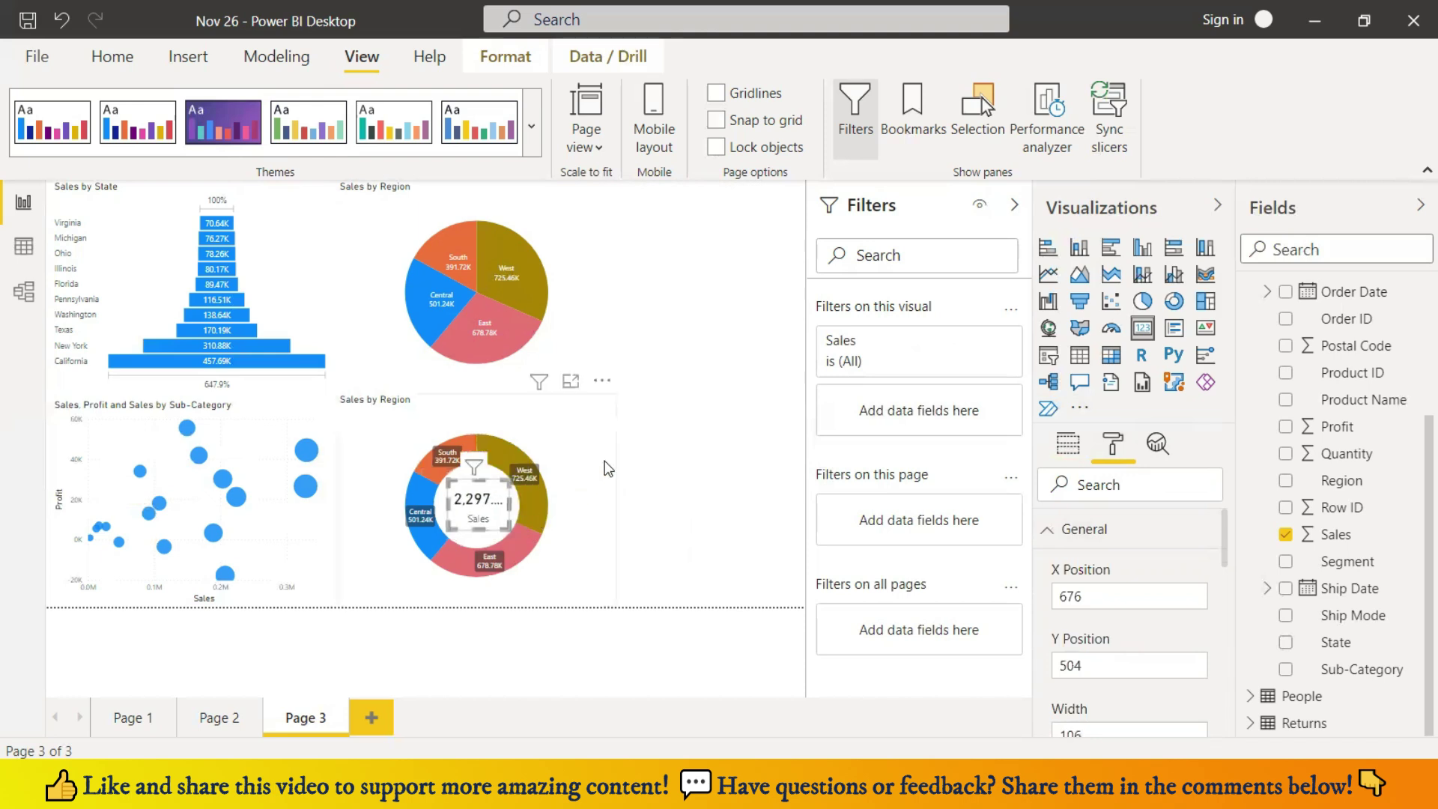
left_click(607, 470)
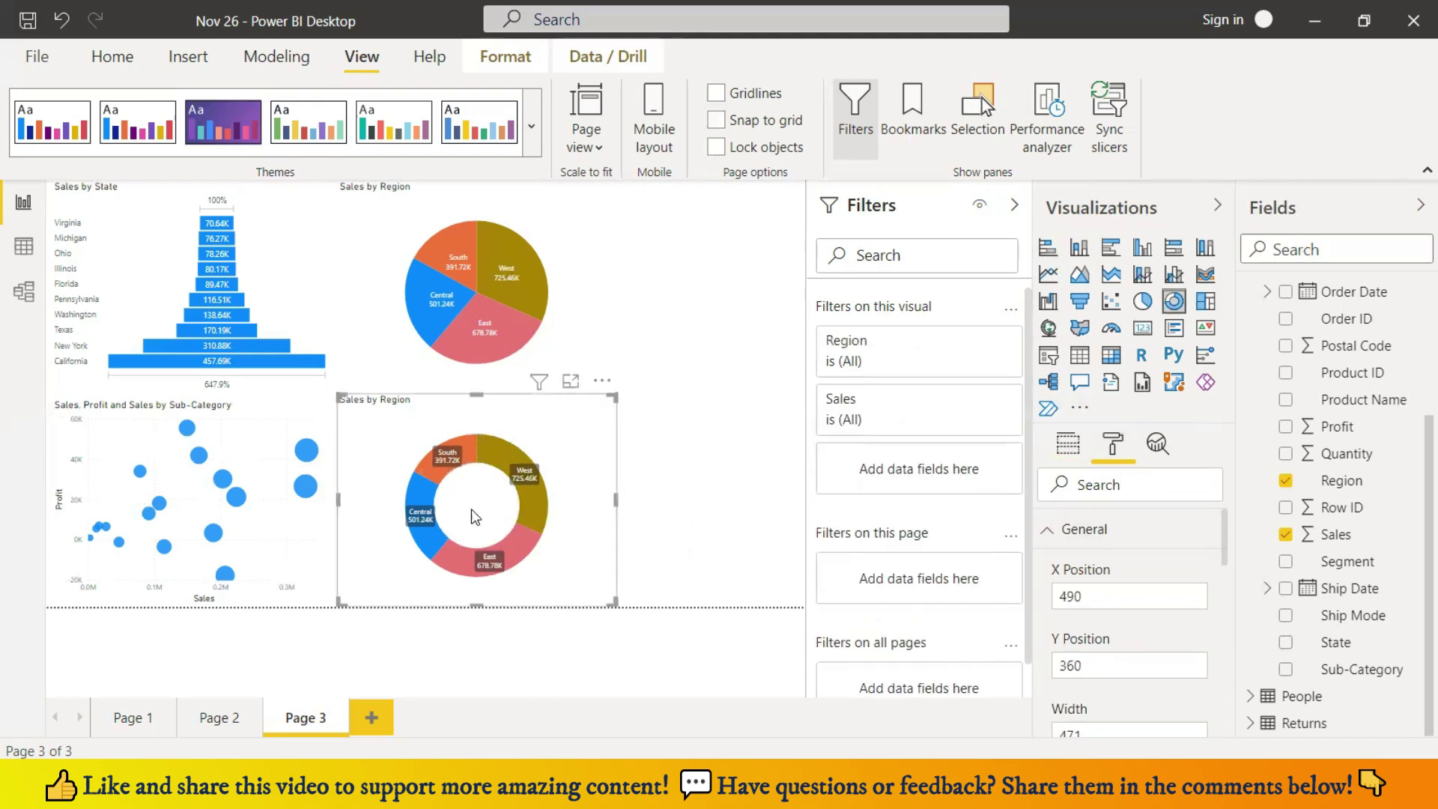
left_click(676, 460)
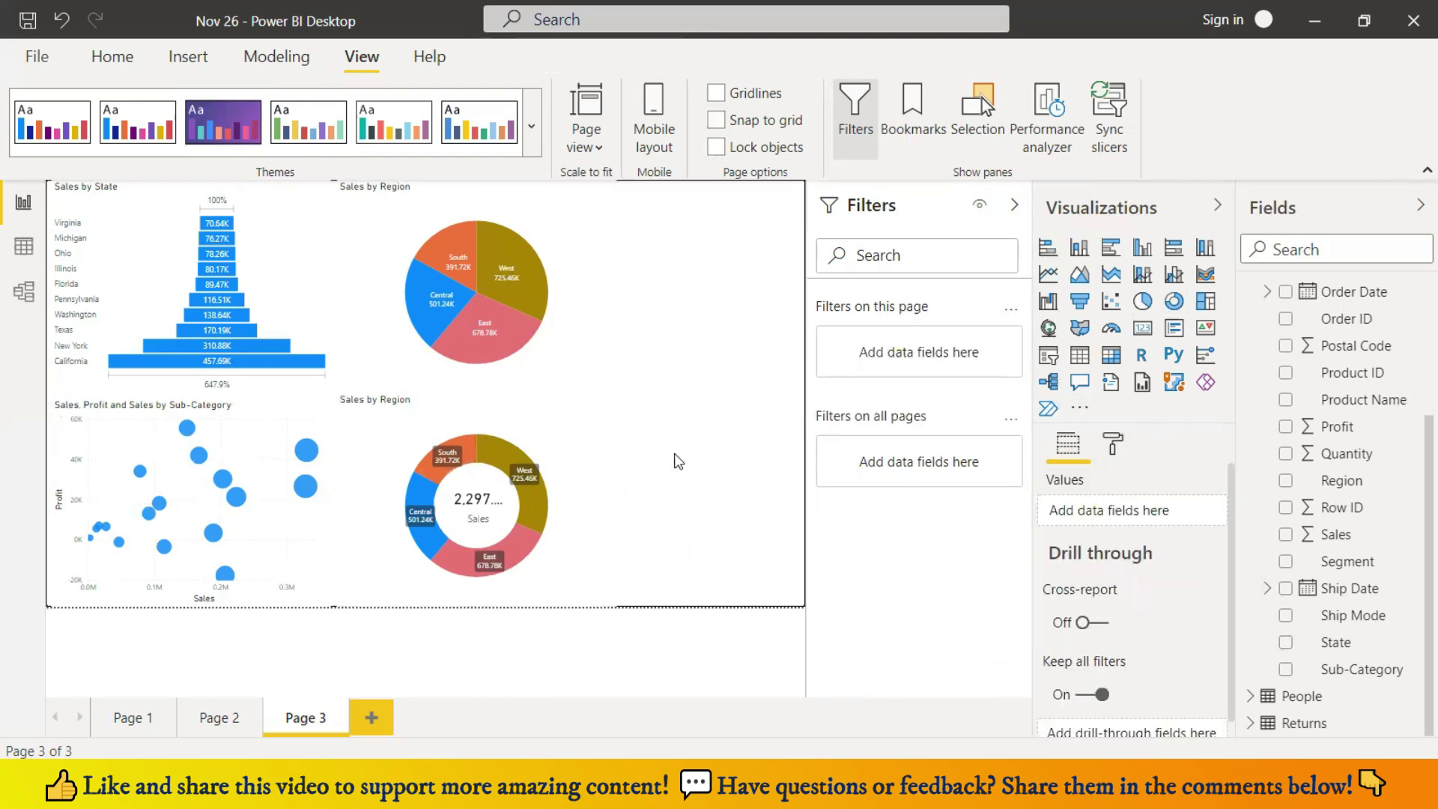
- Reduce the Sales card's data label text size until the full value fits inside the donut chart's hole, and clear the selection
left_click(501, 536)
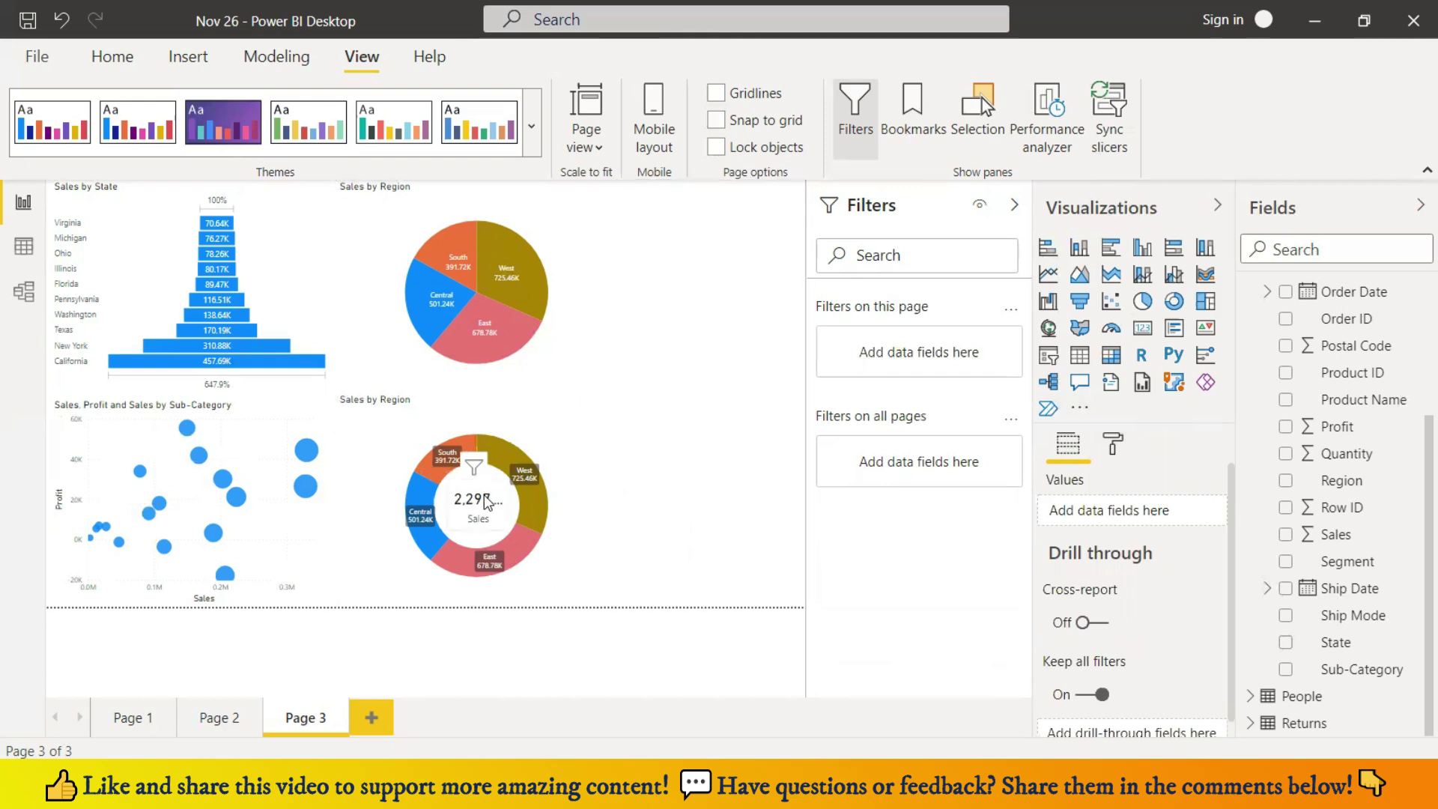
left_click(1114, 448)
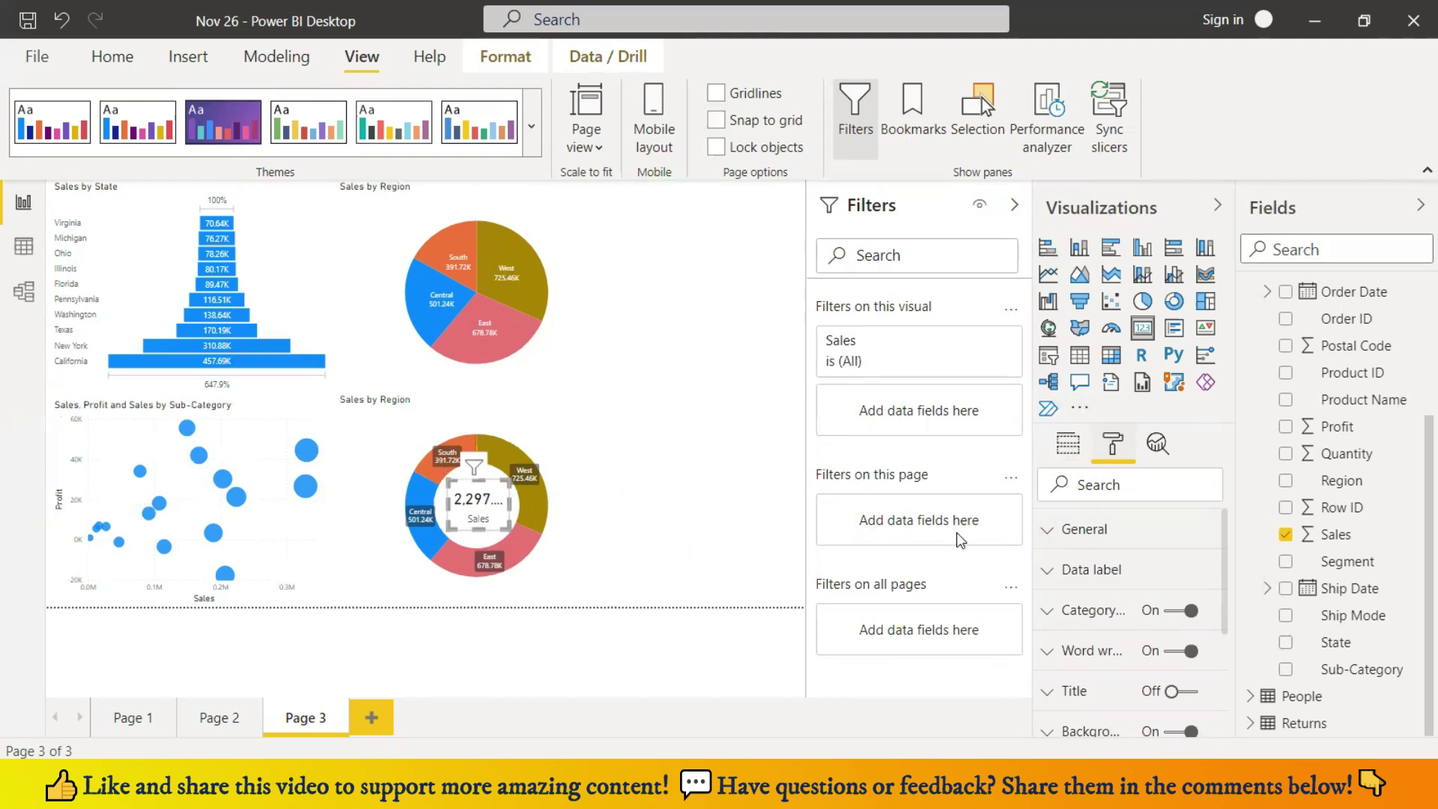
left_click(1090, 571)
scroll(1127, 637, "down", 4)
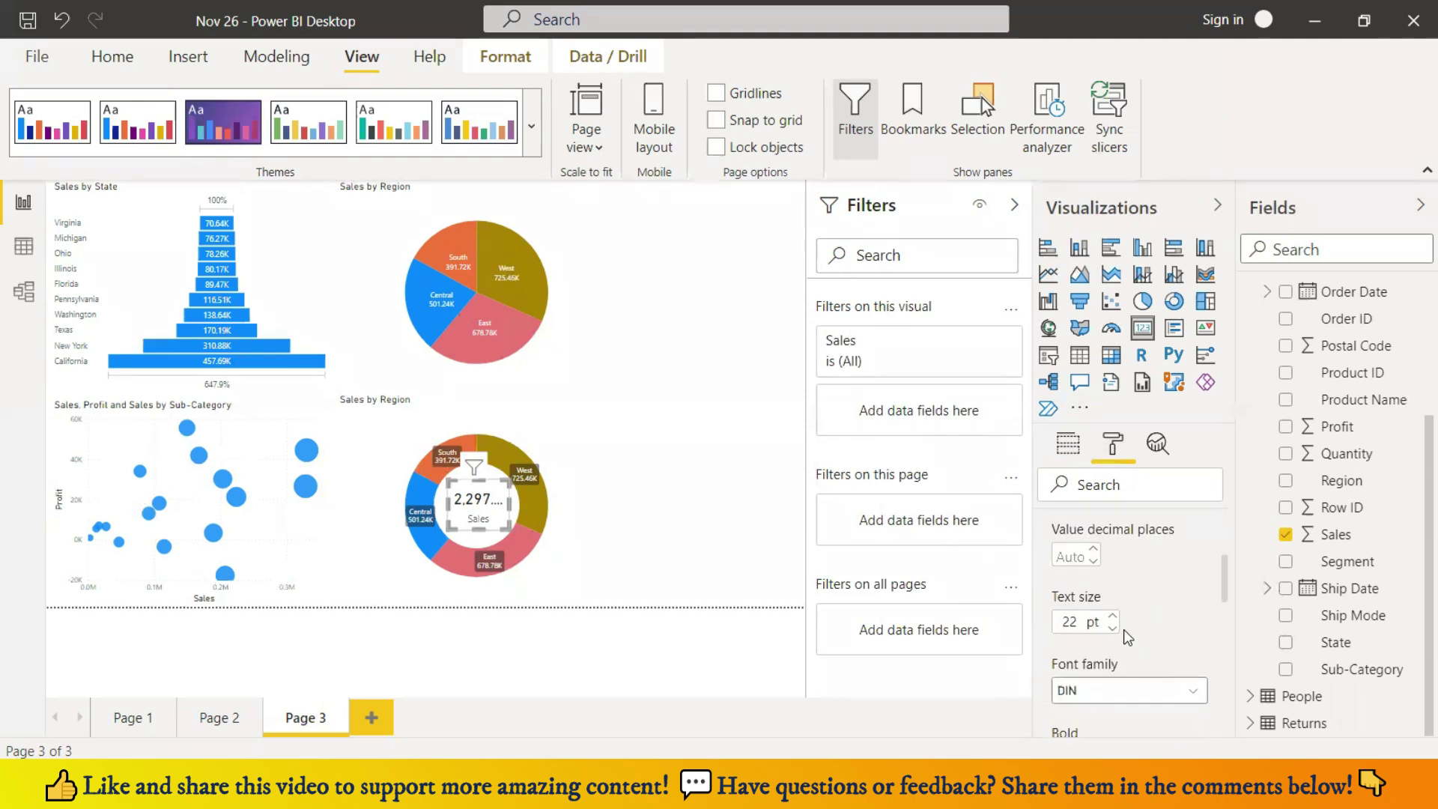
left_click(1114, 628)
left_click(1113, 628)
left_click(1114, 628)
left_click(1113, 628)
left_click(1113, 628)
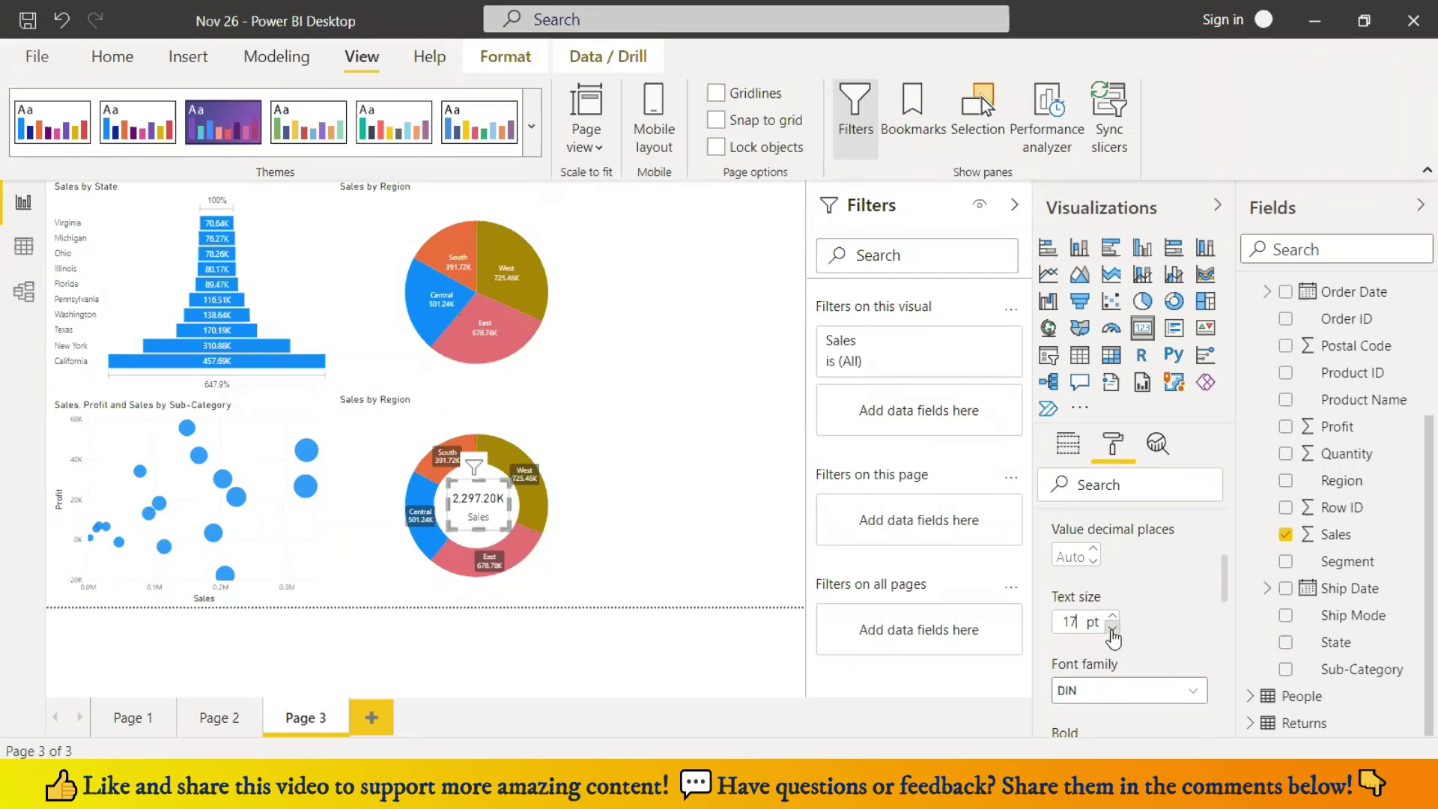
left_click(1112, 629)
left_click(693, 470)
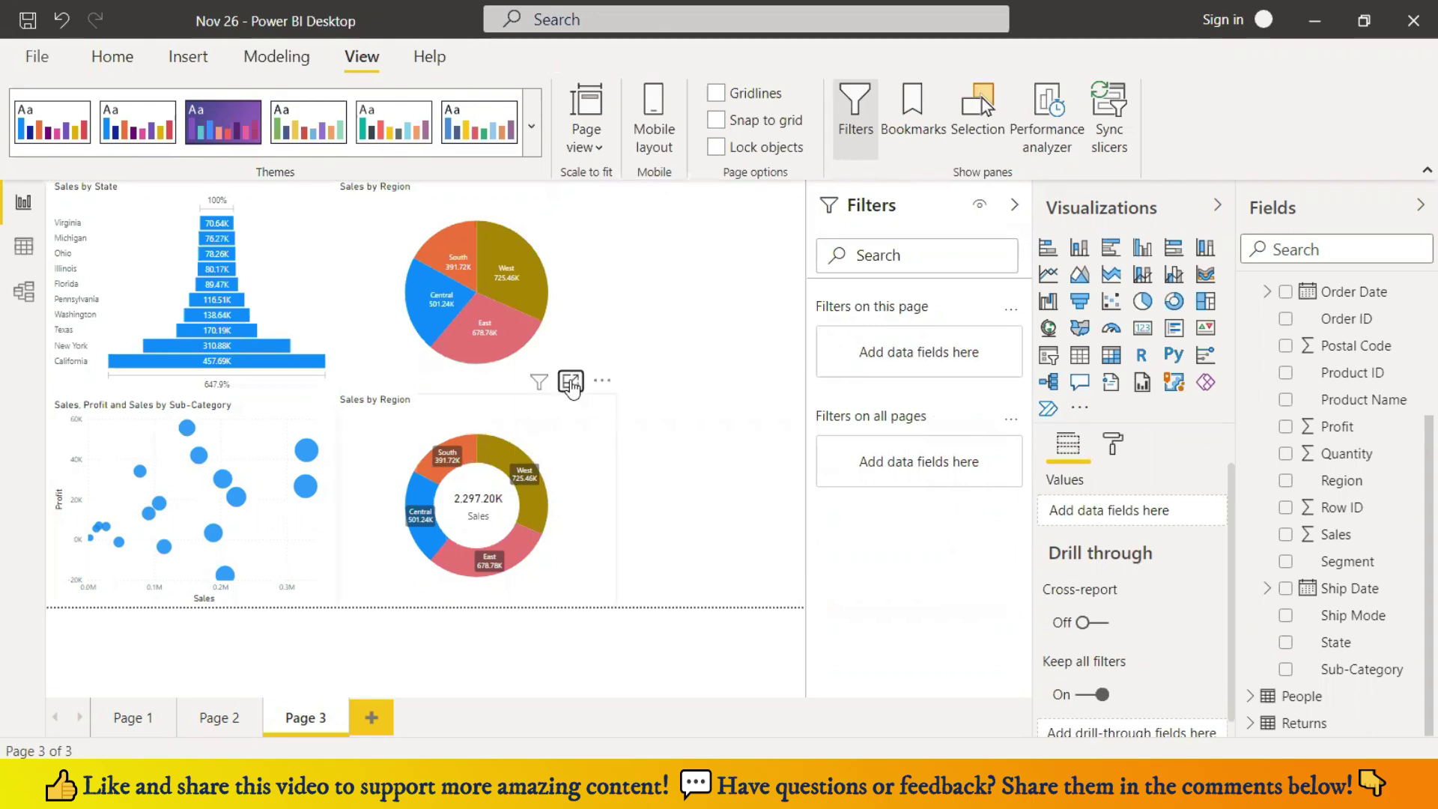
- View the Sales by Region donut chart in focus mode, return to the report and clear the selection
left_click(571, 382)
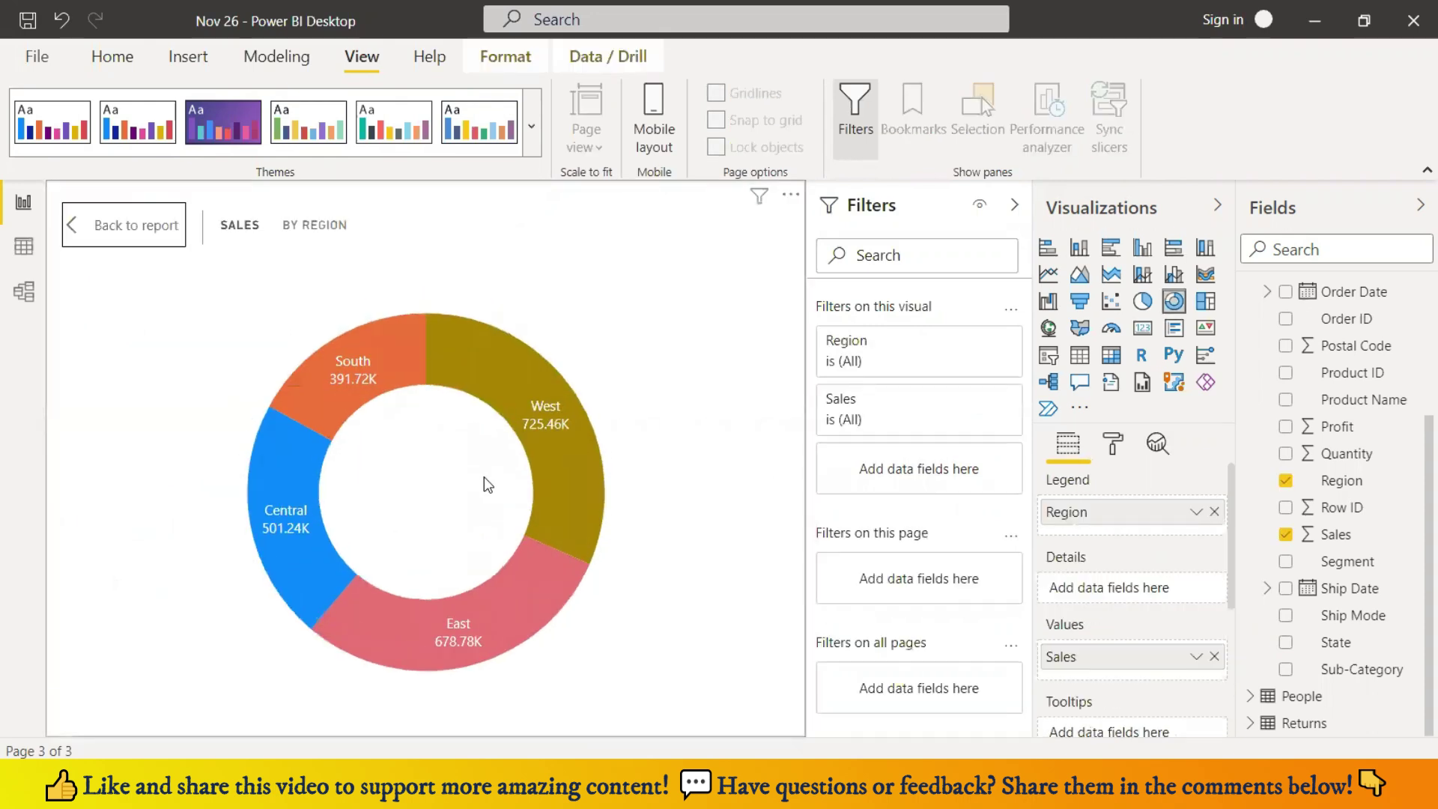
left_click(105, 229)
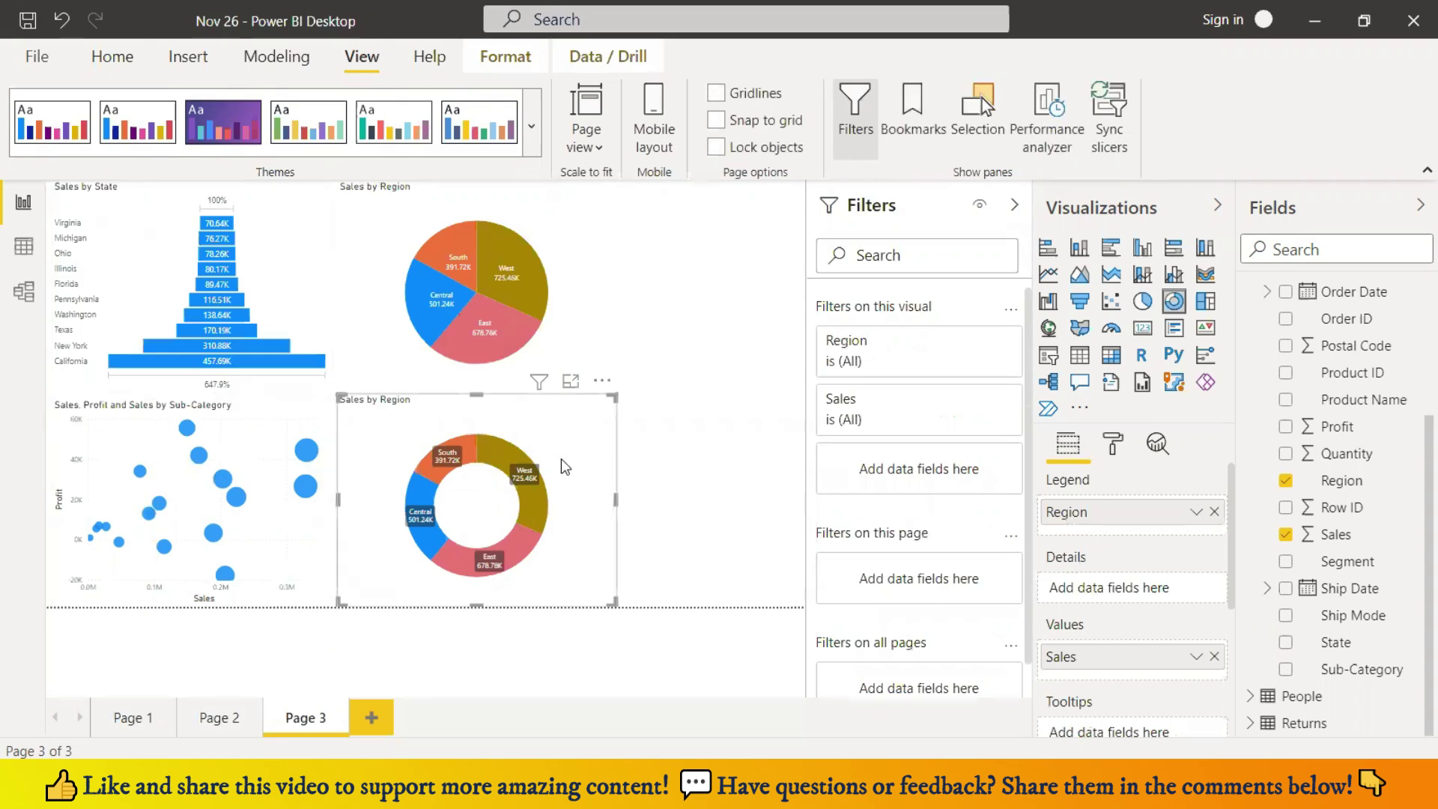
left_click(689, 501)
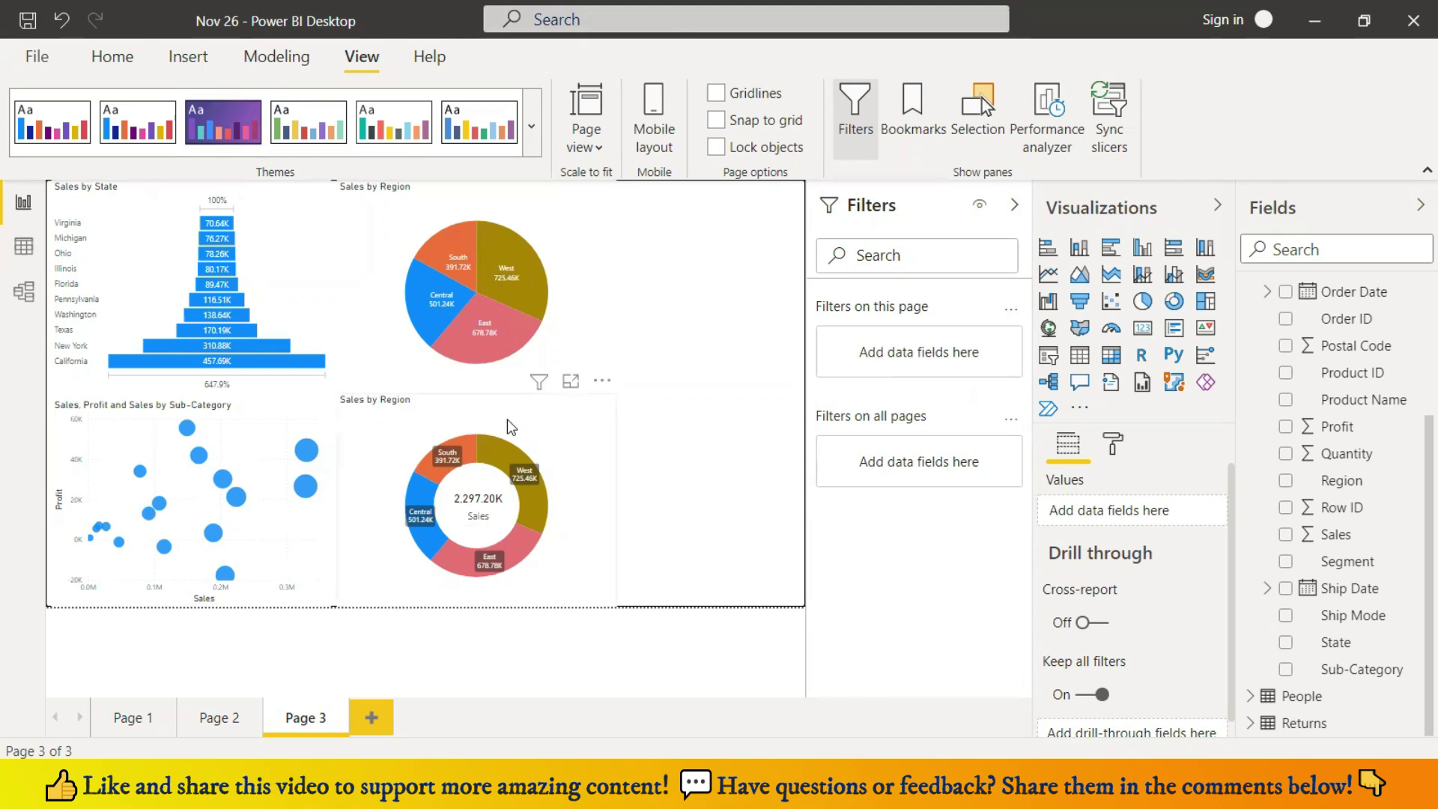
- Cross-highlight the visuals by the pie chart's West slice, inspect the Washington and Texas funnel bars, and clear the highlight
mouse_move(522, 507)
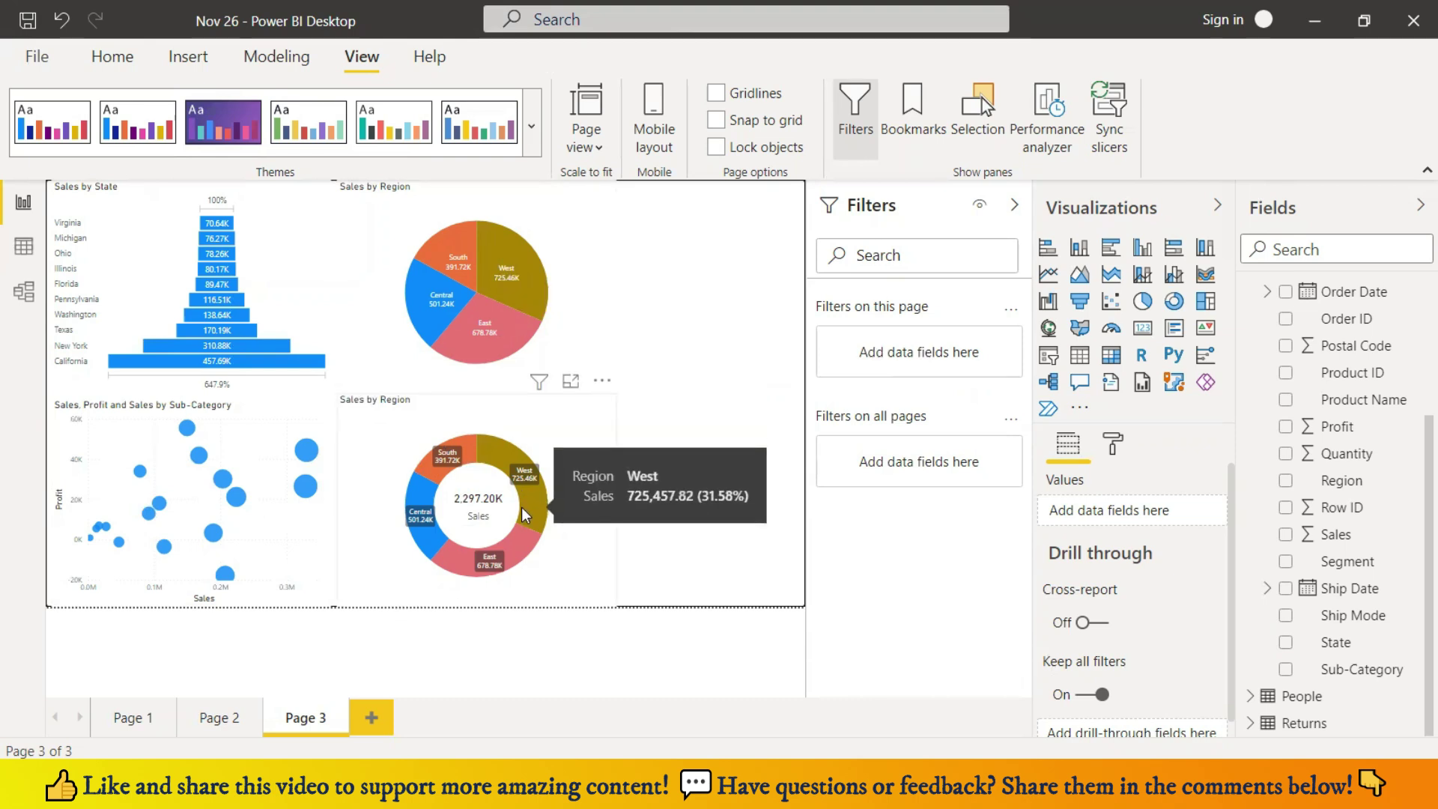
mouse_move(470, 254)
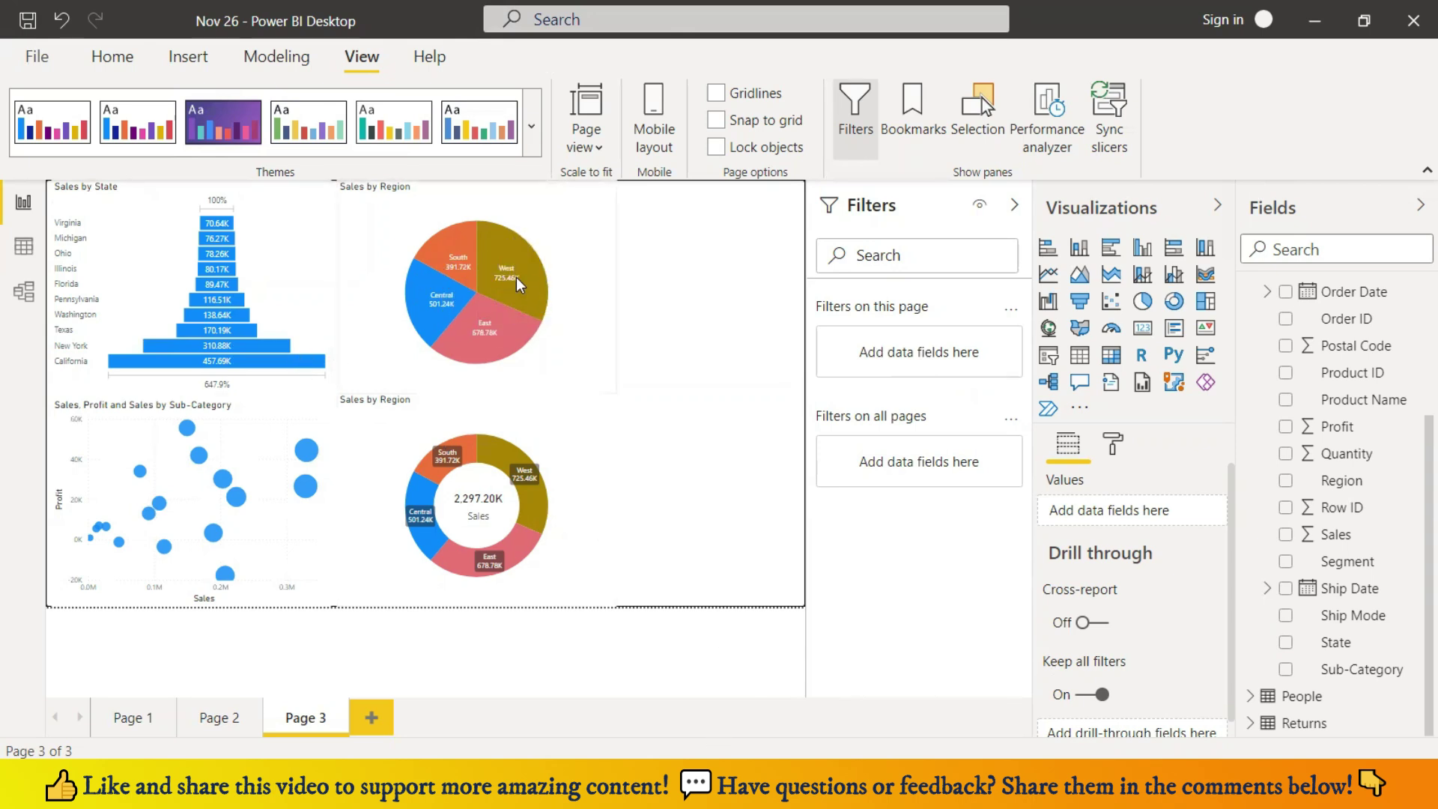
left_click(511, 273)
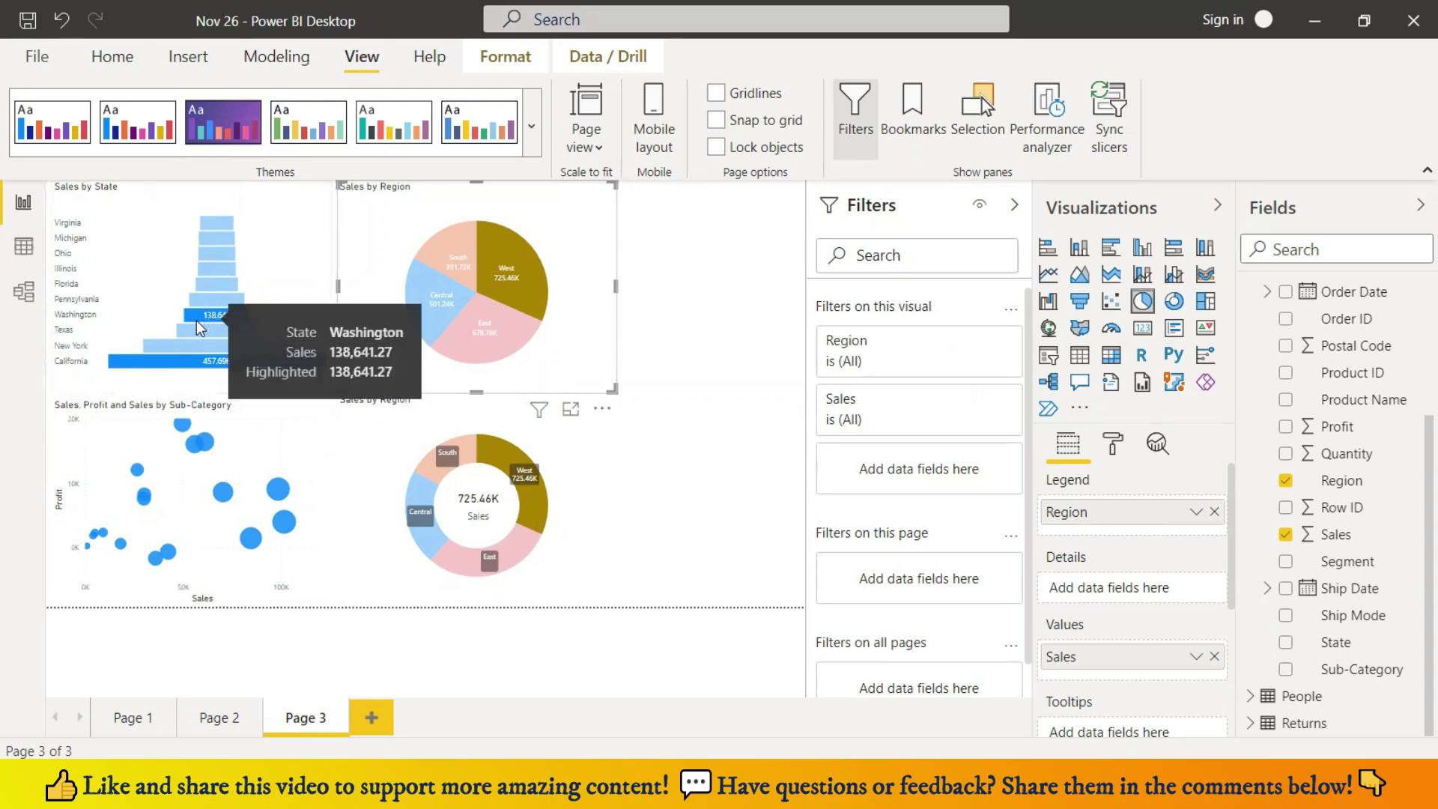
mouse_move(430, 294)
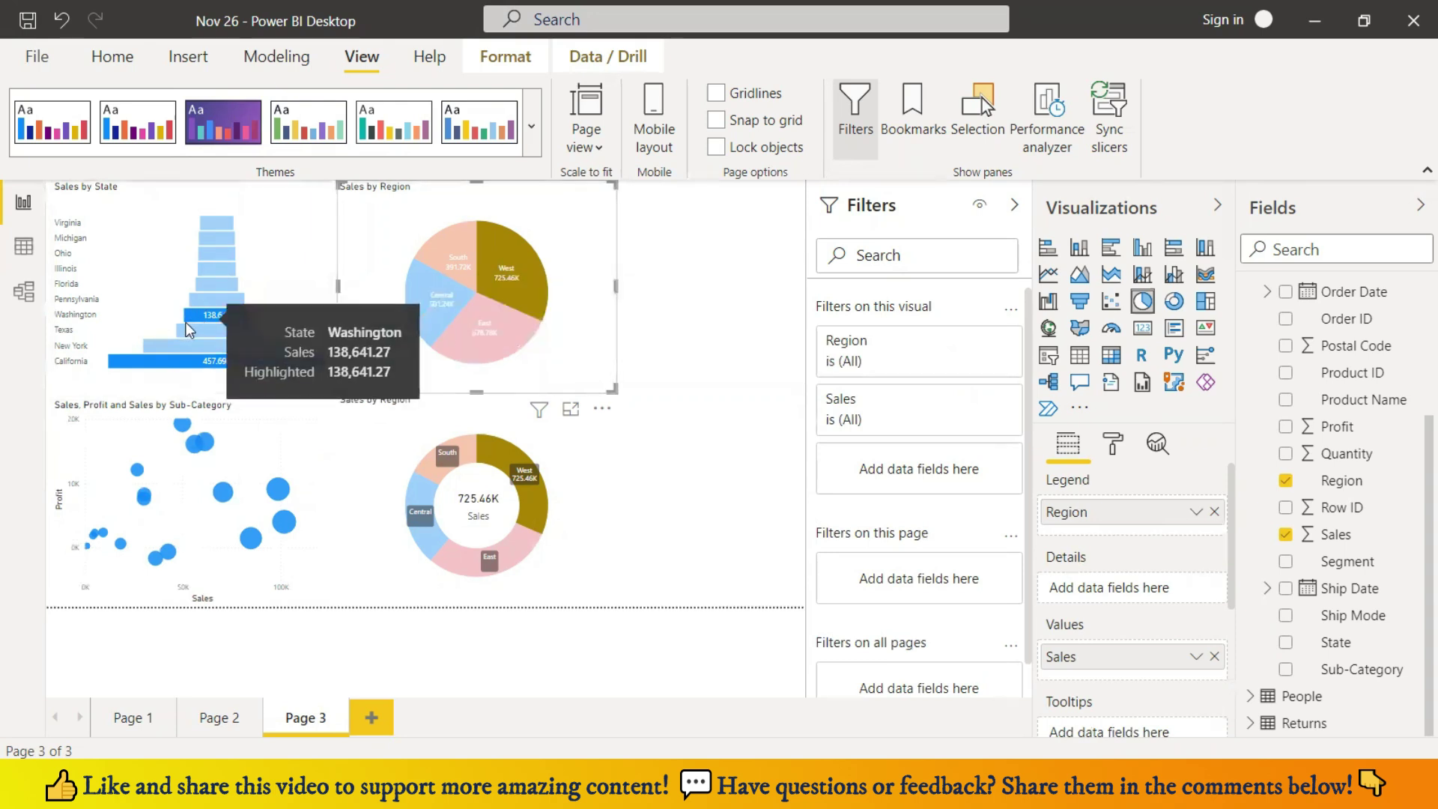
mouse_move(206, 337)
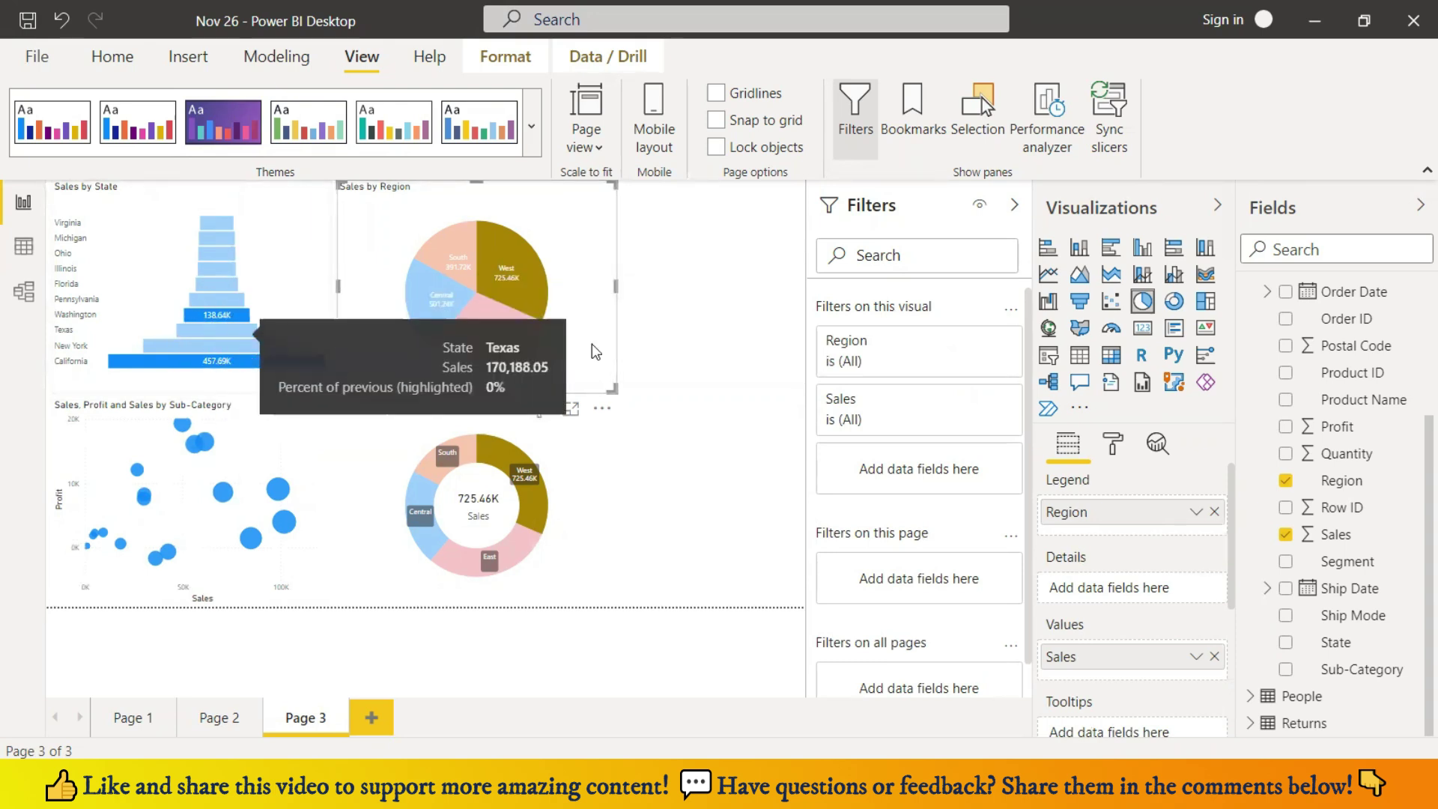
left_click(575, 325)
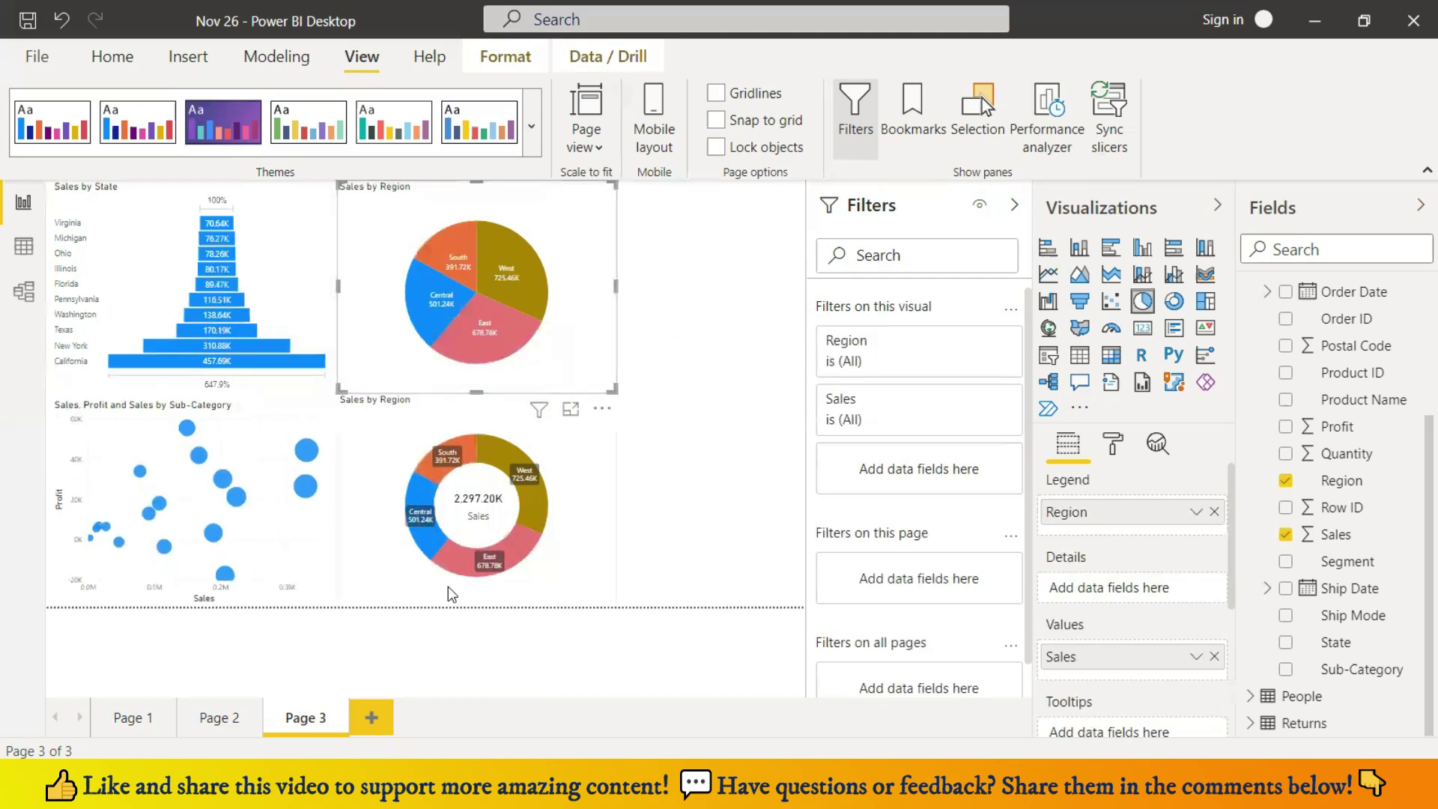
- Look through Page 1, Page 2 and Page 3 of the report
left_click(120, 724)
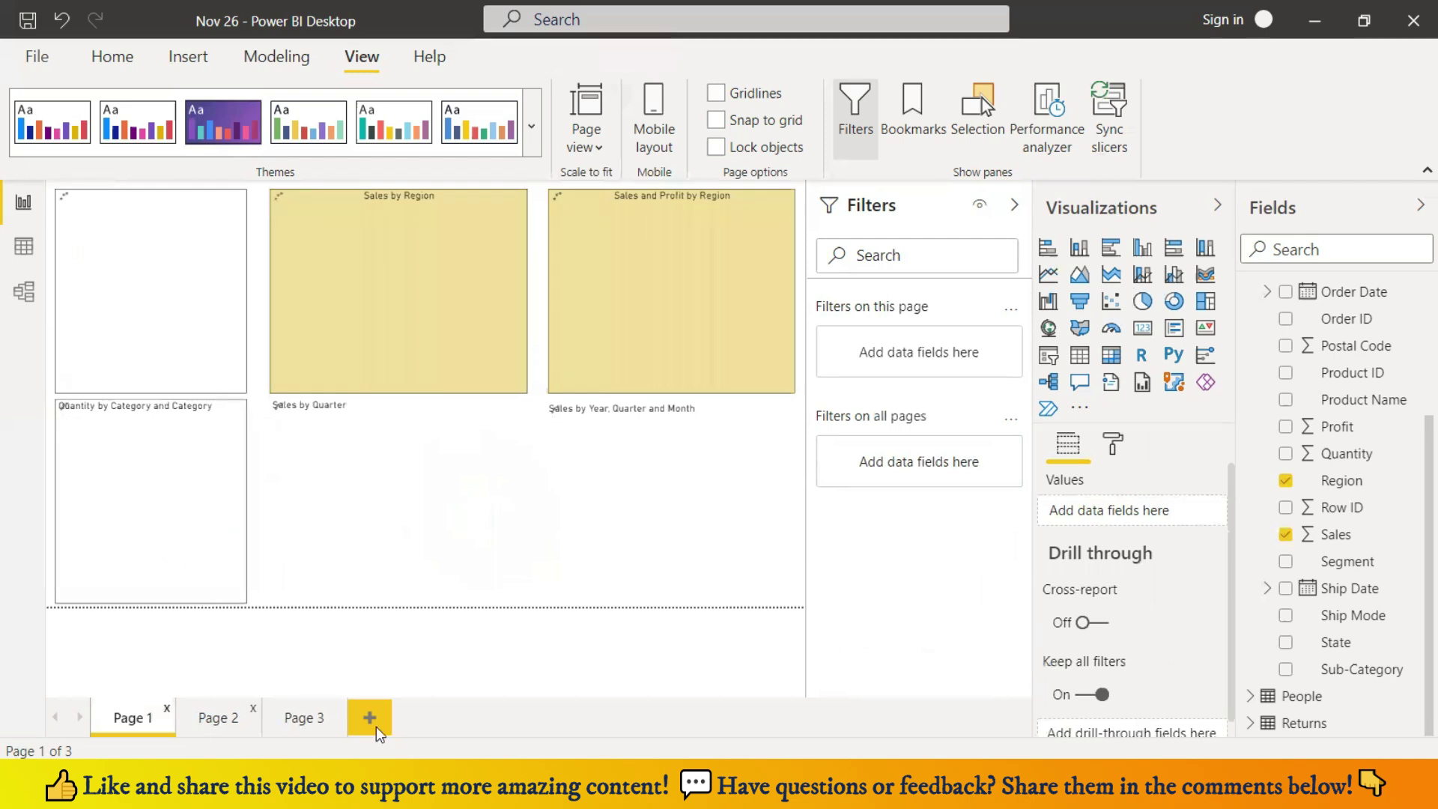
left_click(218, 718)
left_click(301, 721)
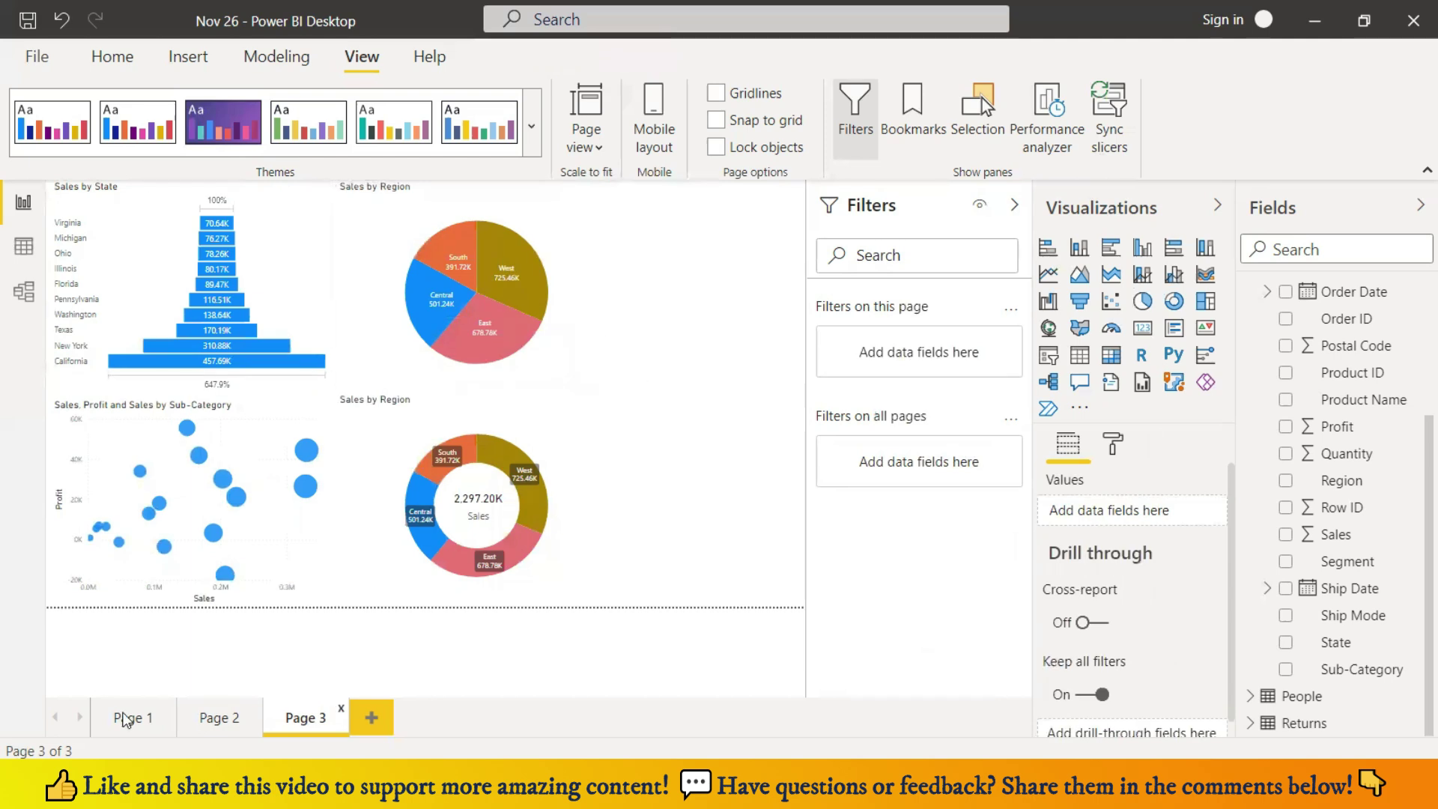
- Return to Page 1 with no visual selected and save the report
left_click(156, 716)
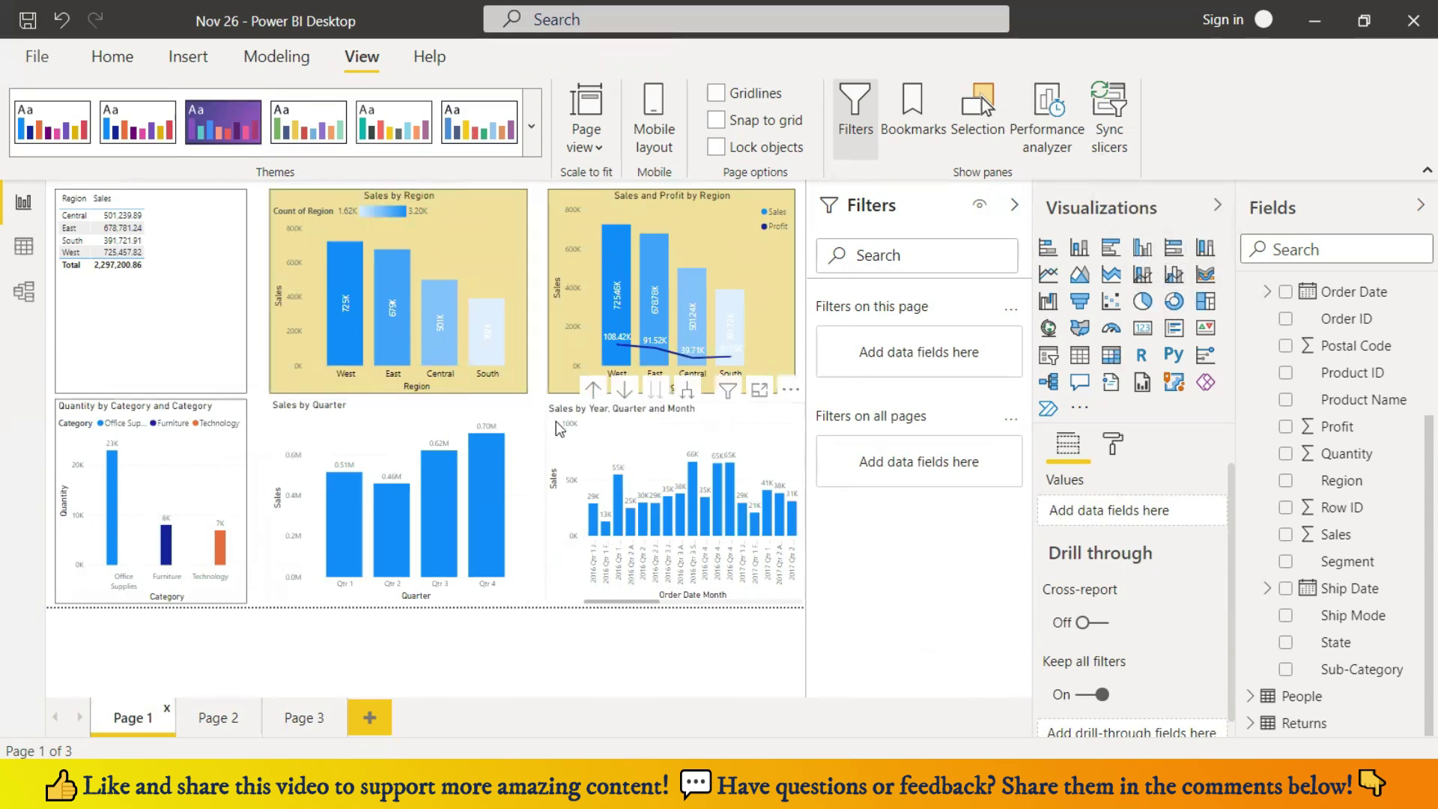
left_click(606, 434)
left_click(736, 650)
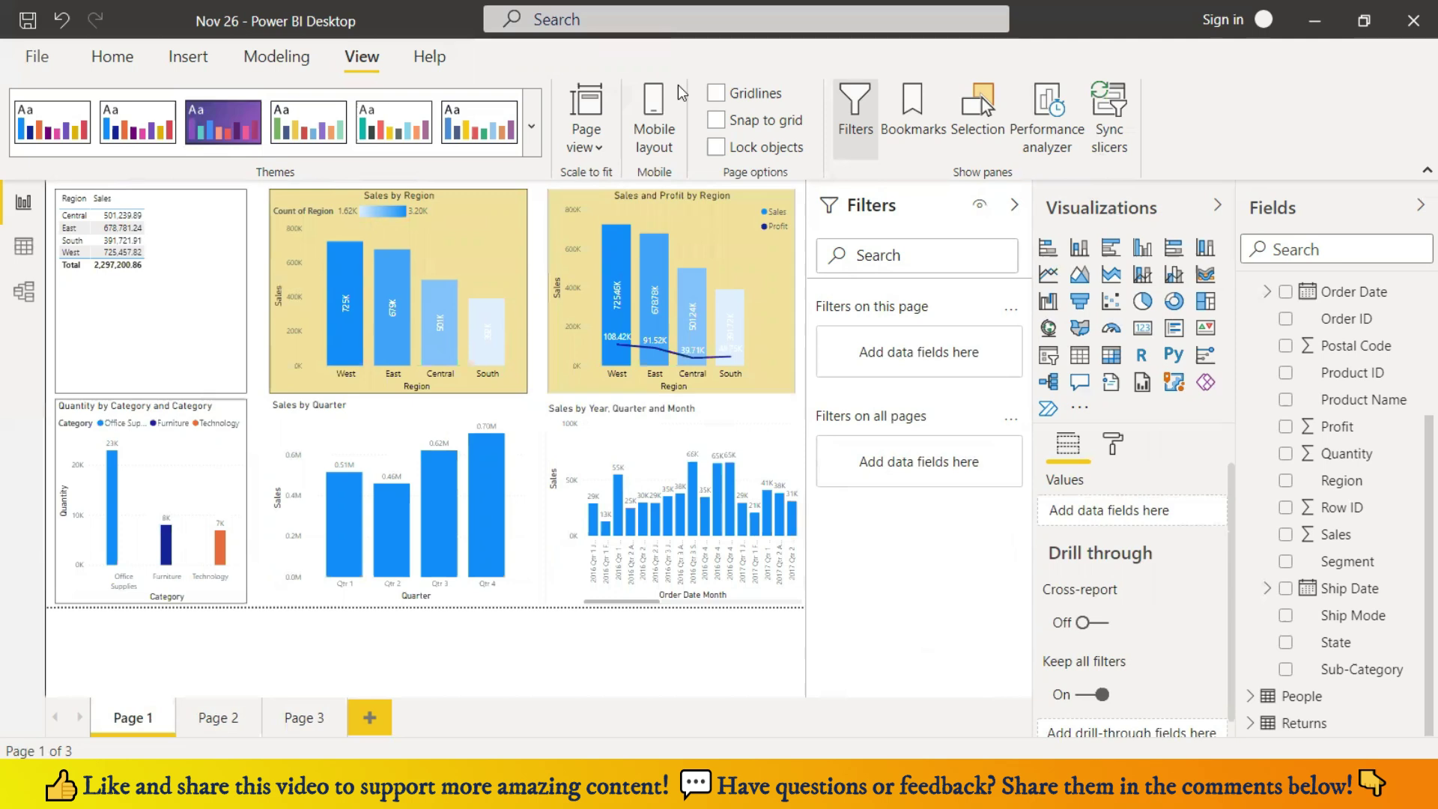
left_click(30, 22)
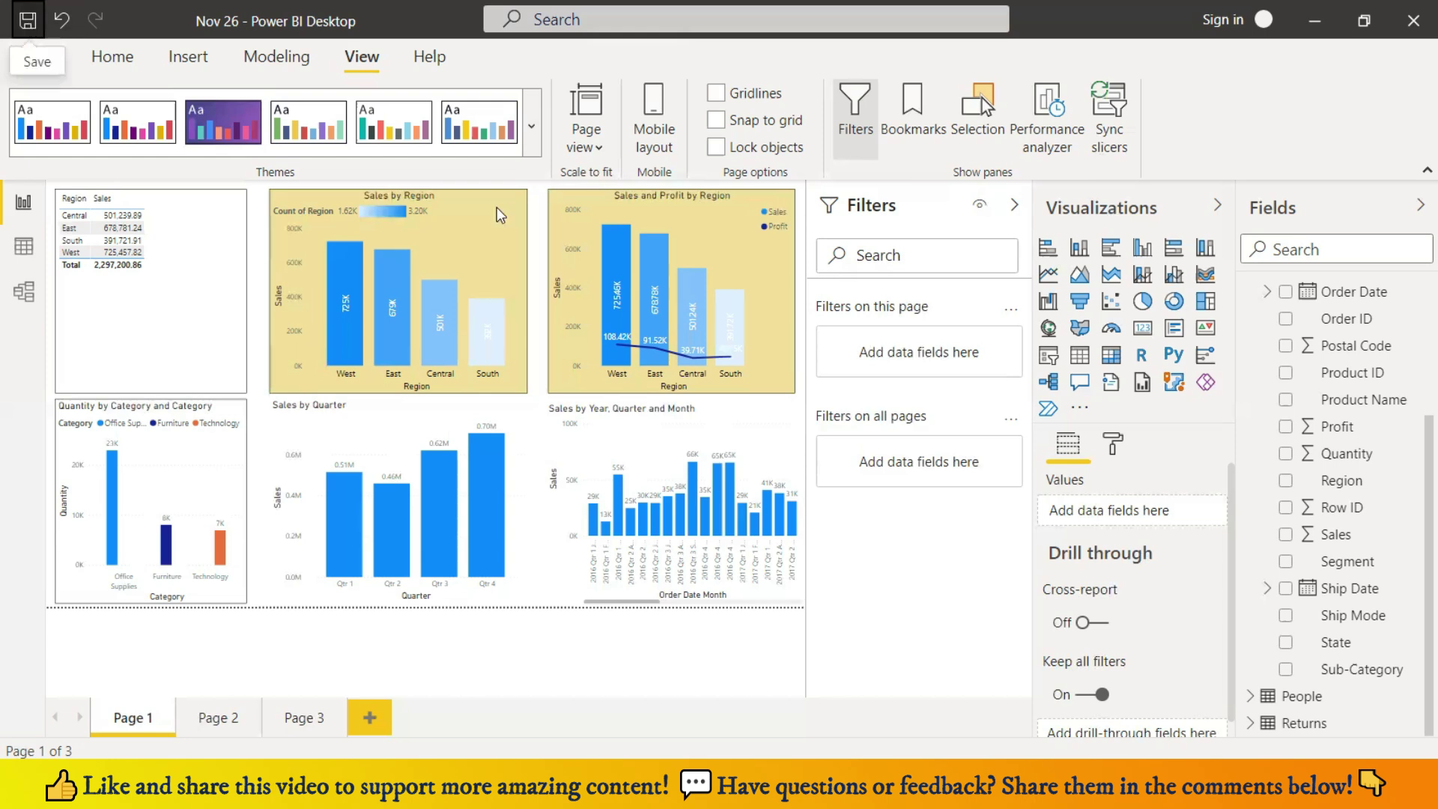
mouse_move(371, 425)
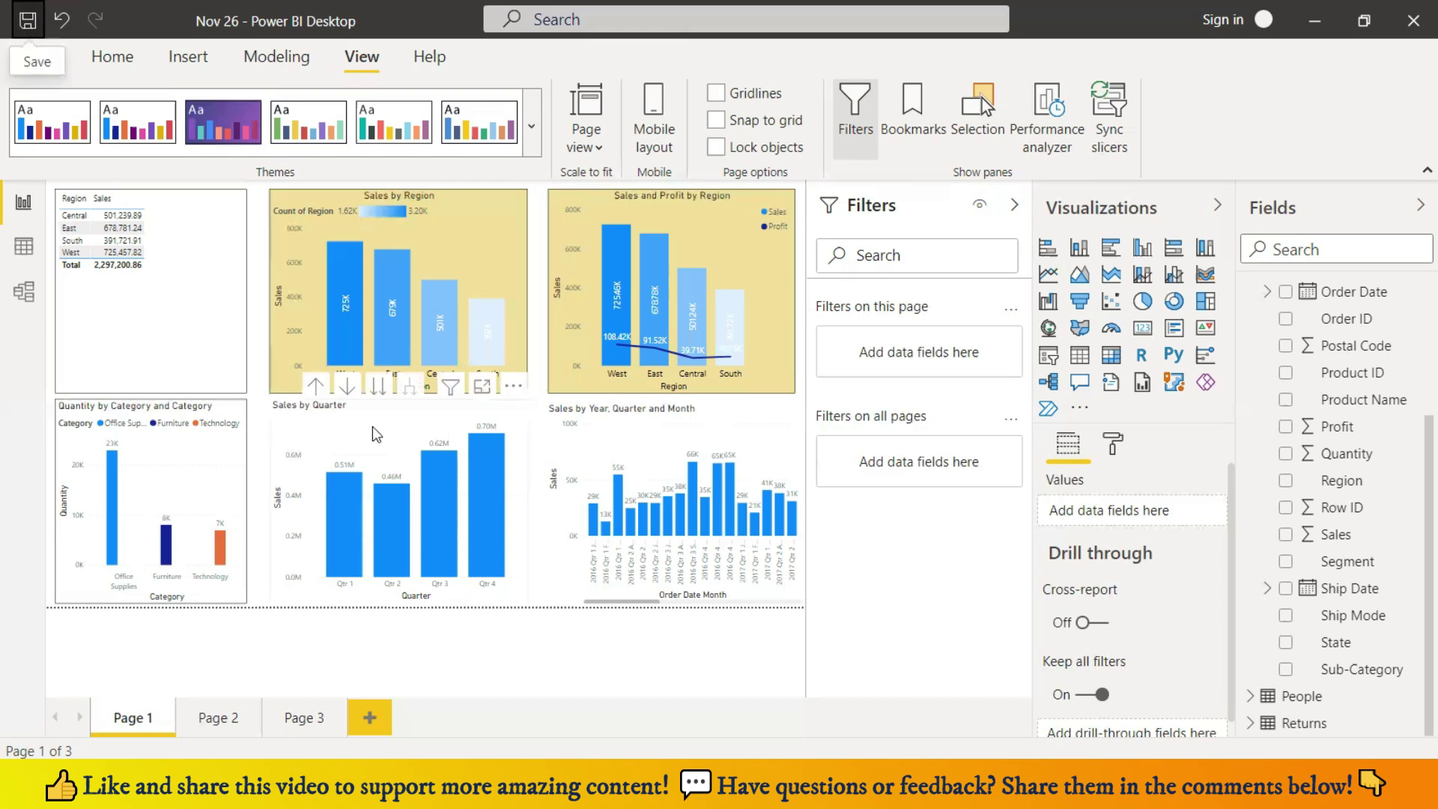
- Open the model view and check the Text/CSV import option and its source files, cancelling without importing
left_click(20, 296)
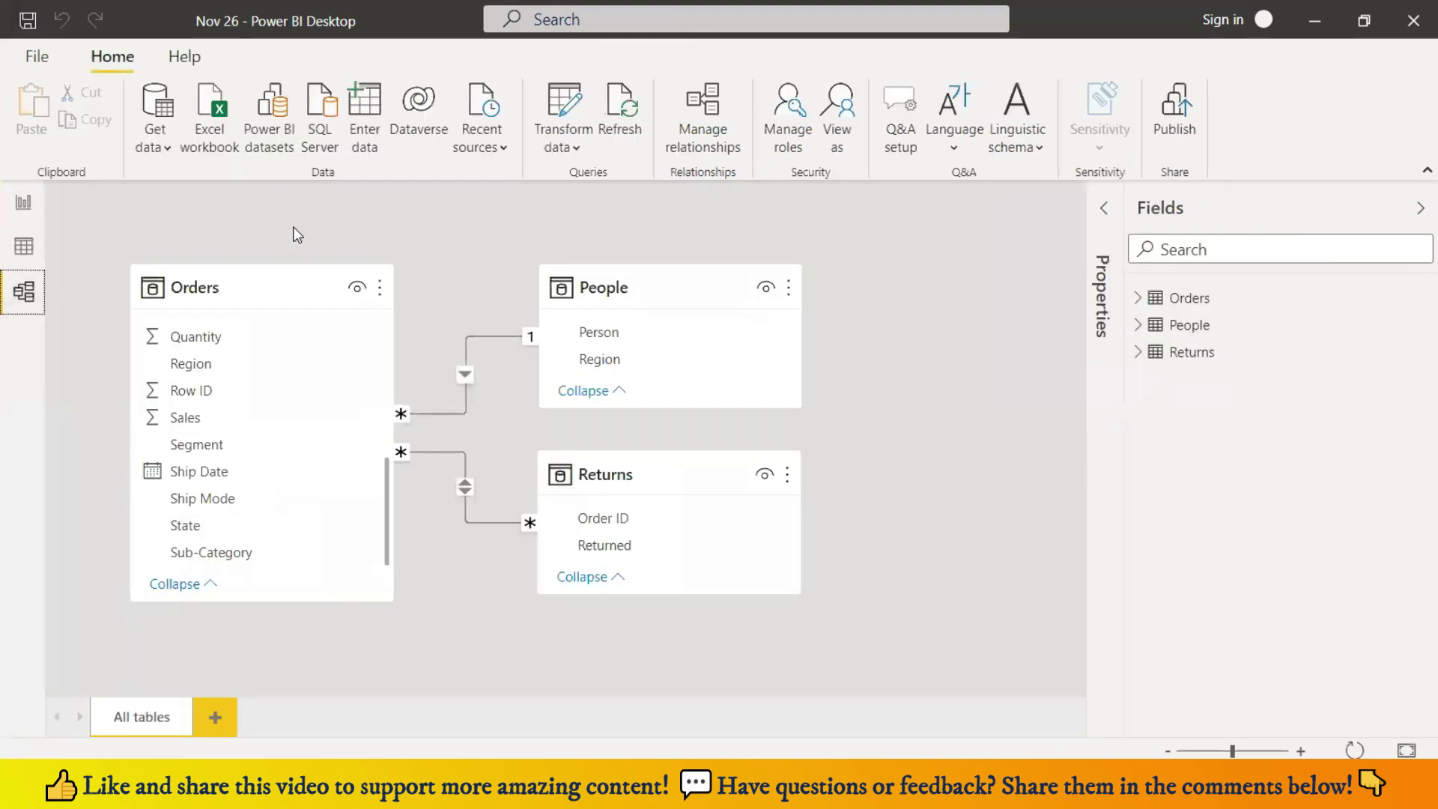
mouse_move(364, 307)
left_click(153, 145)
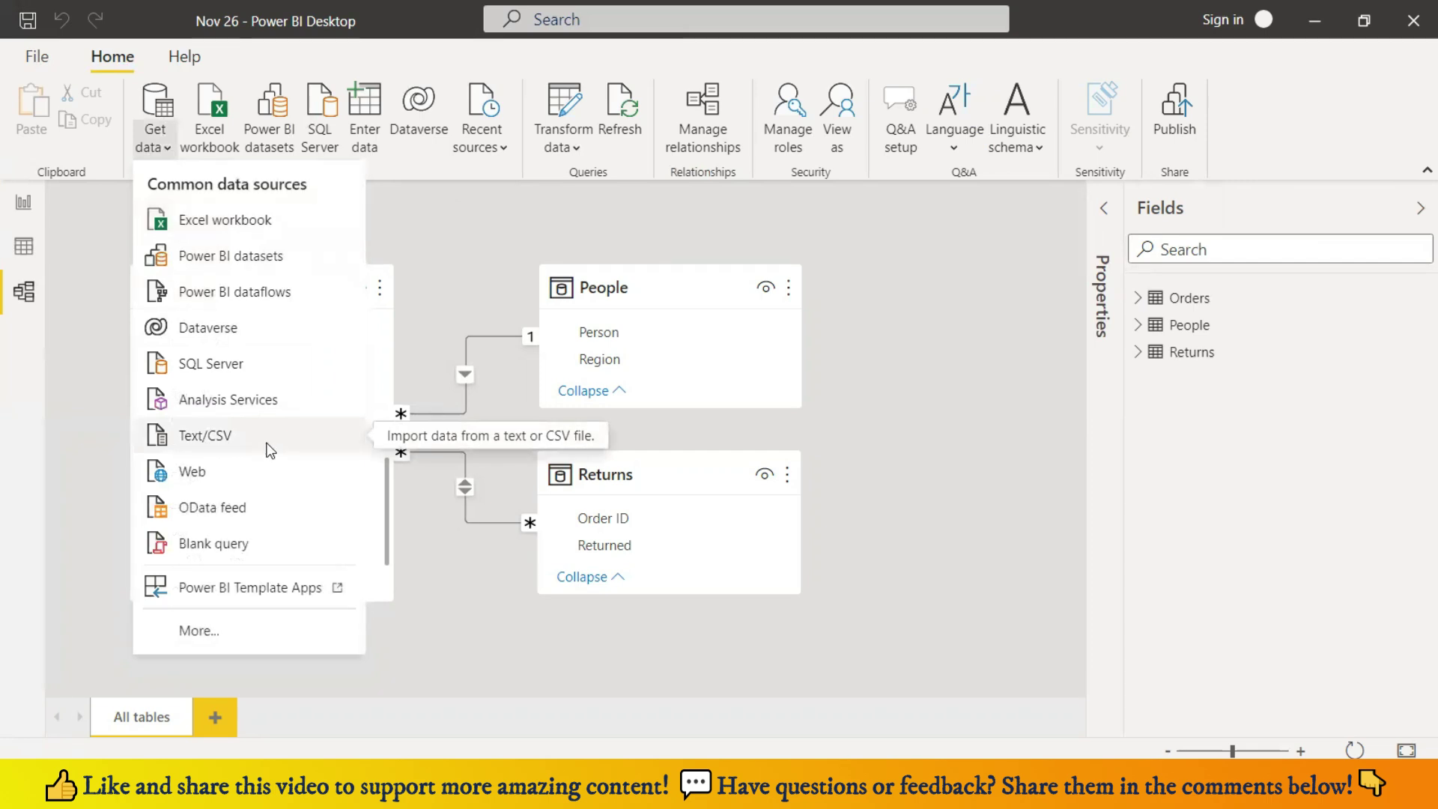
left_click(207, 435)
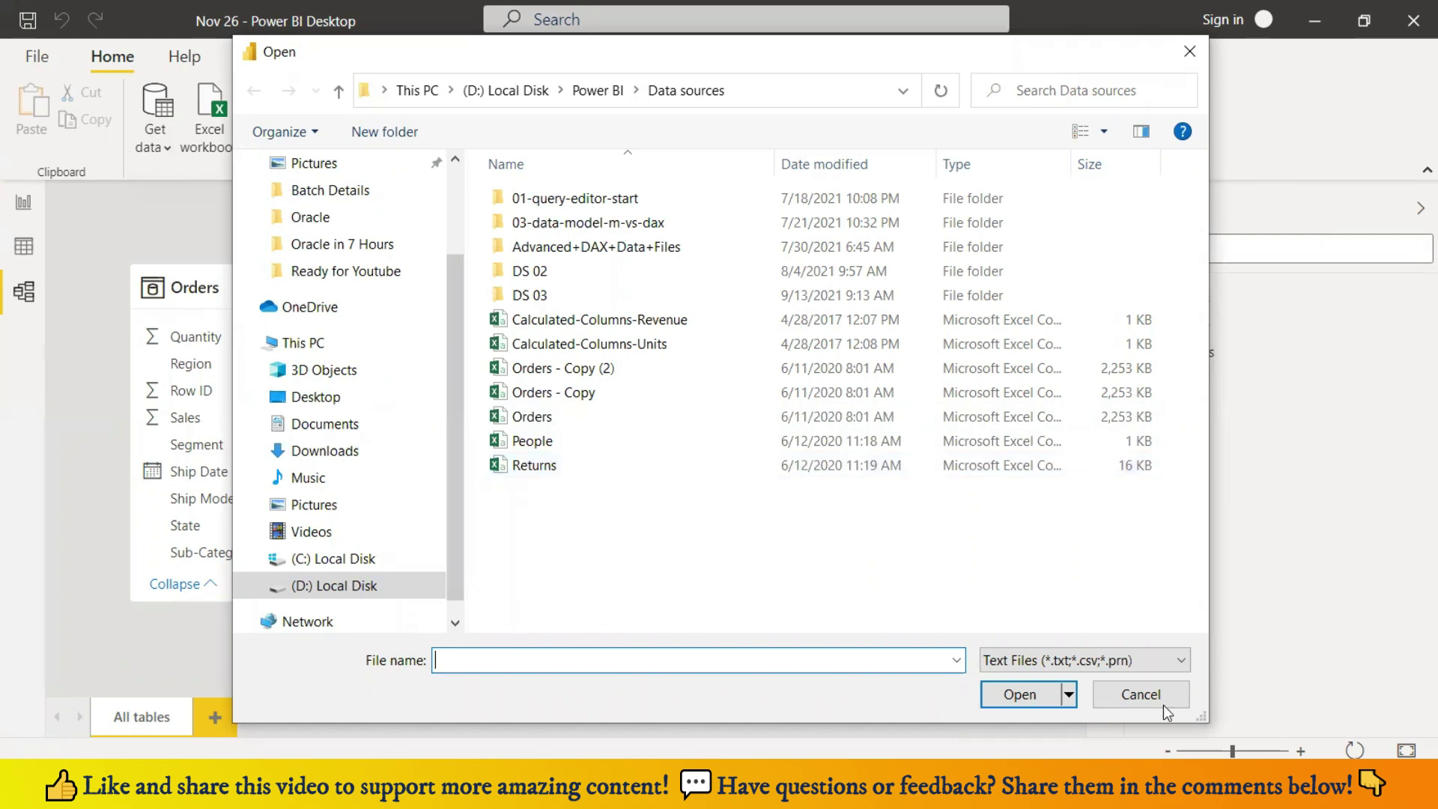
left_click(1141, 695)
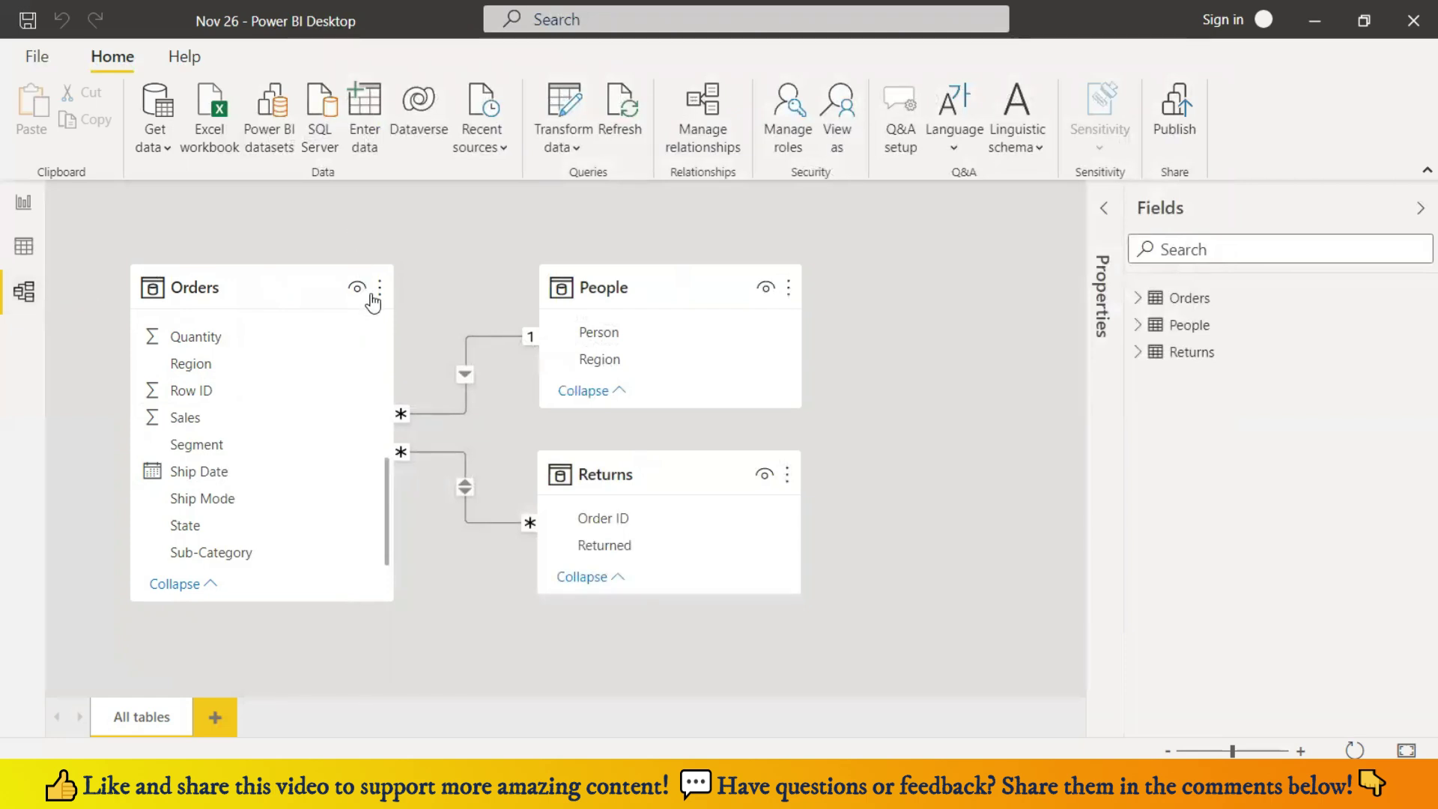
- Refresh the Orders table's data in the model view and review the table's other options
left_click(379, 292)
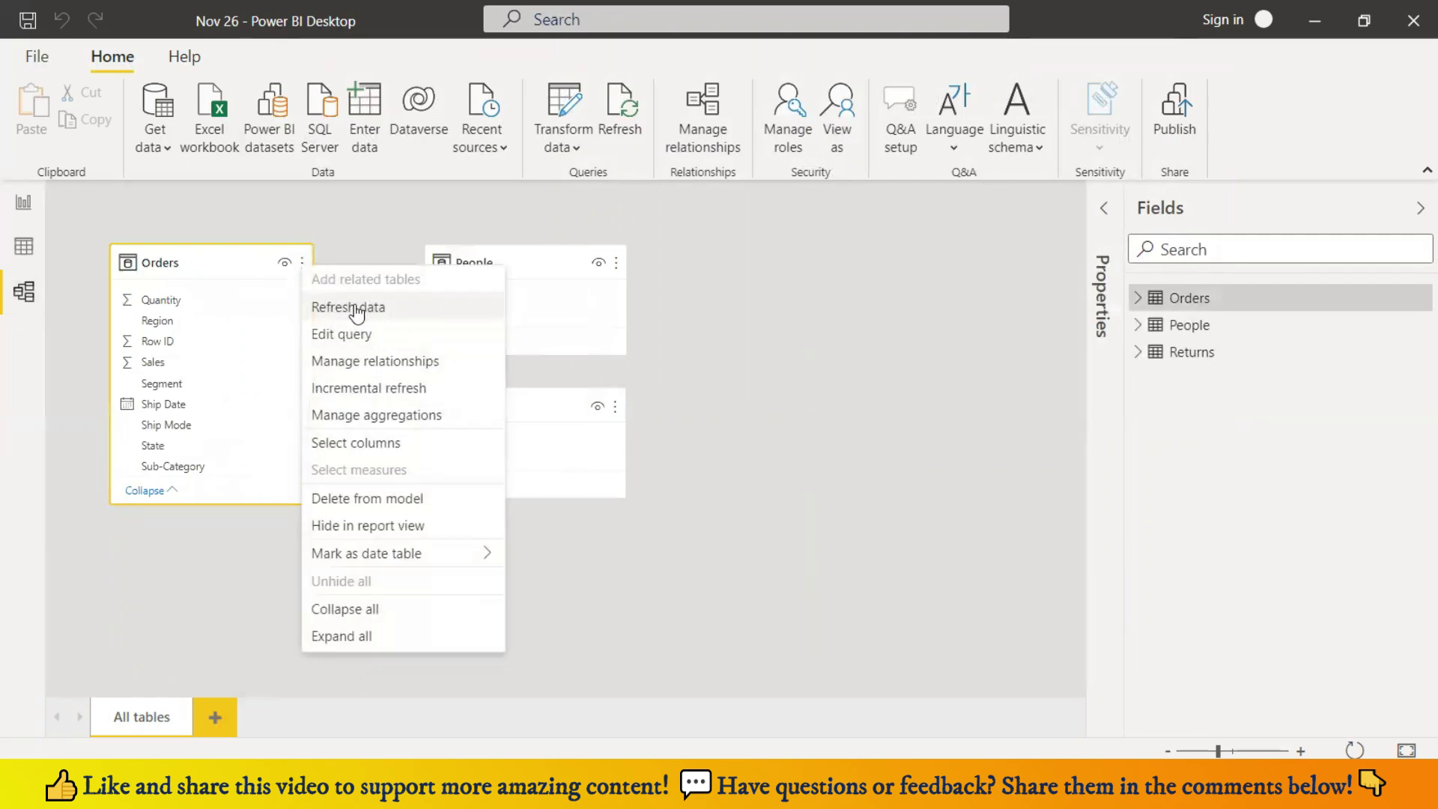
left_click(353, 308)
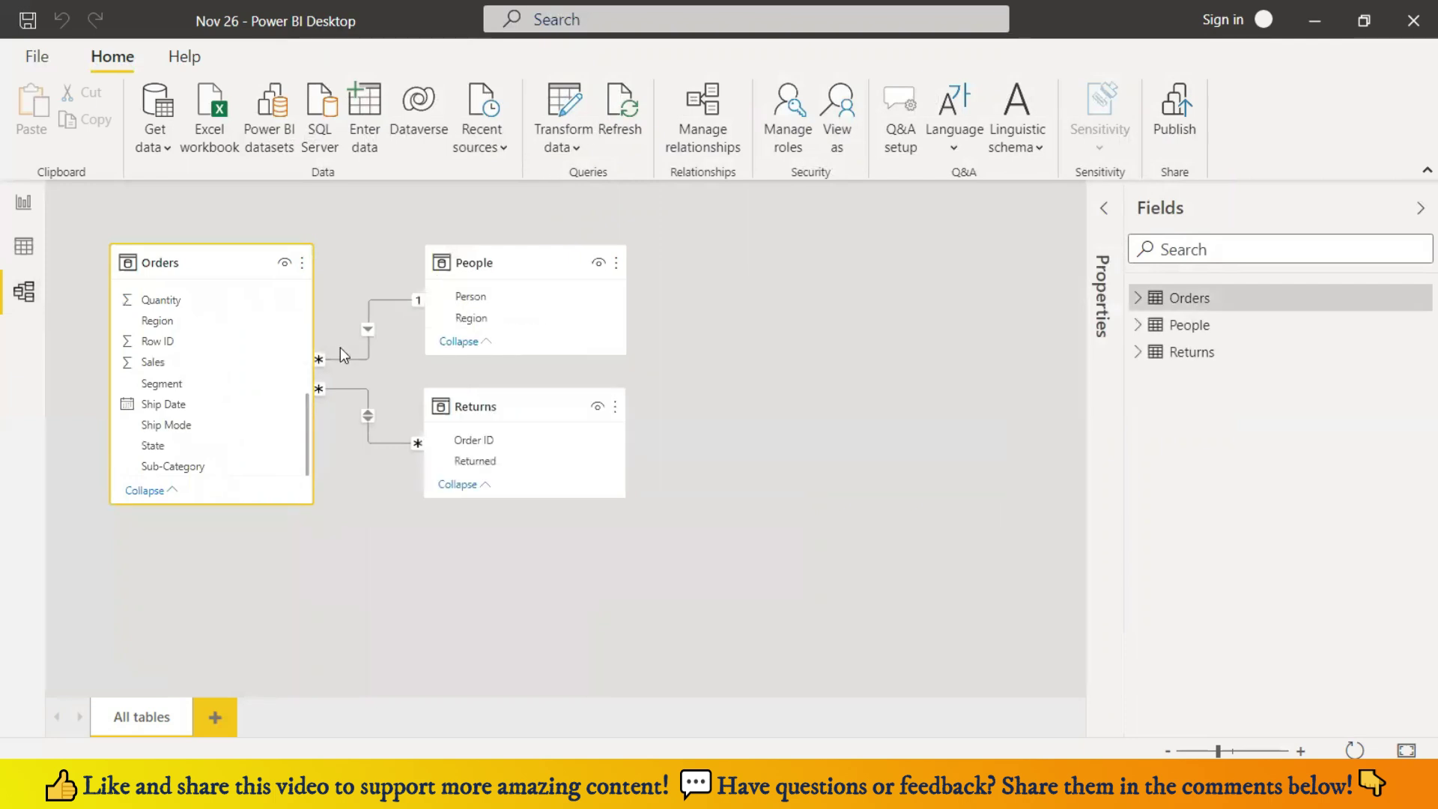
left_click(621, 114)
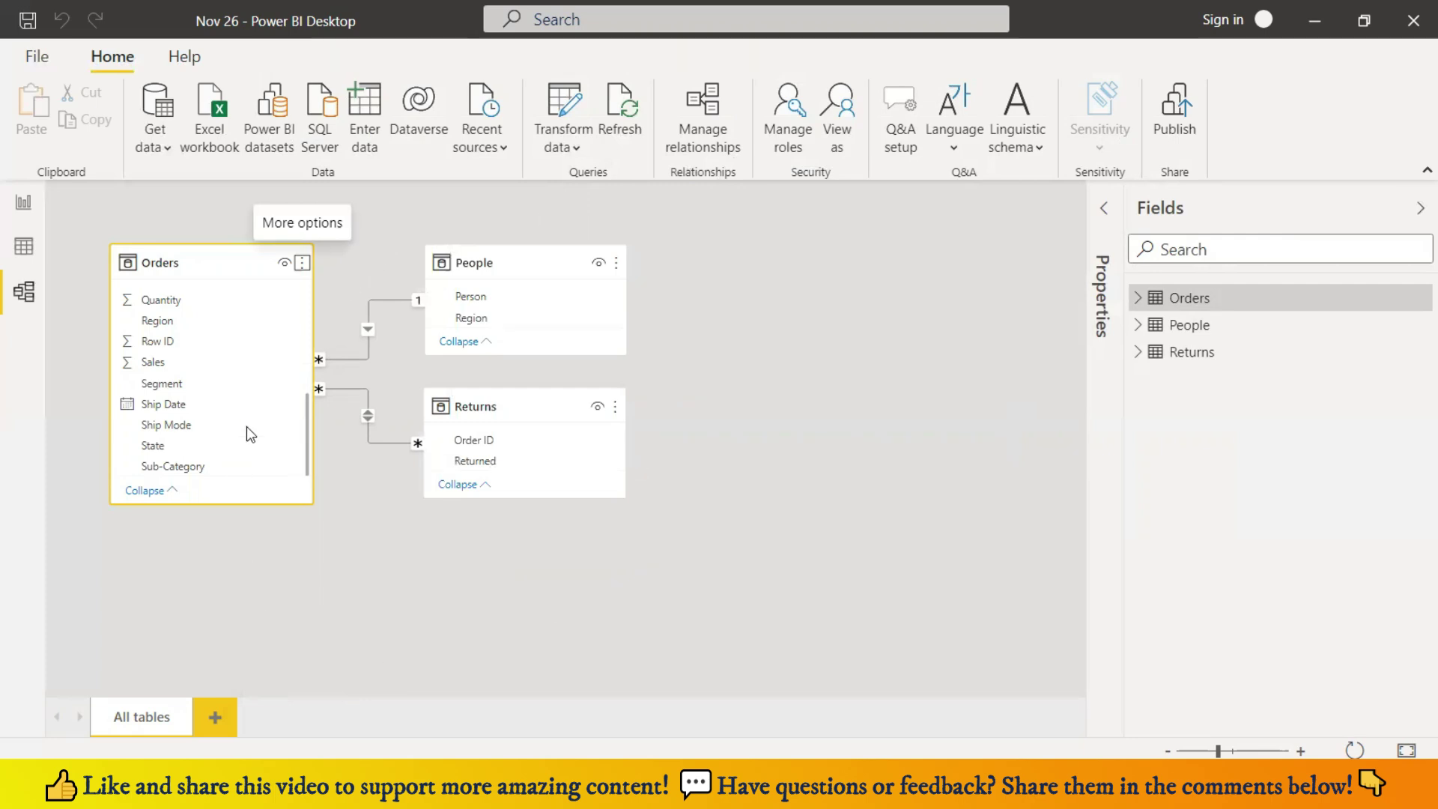
left_click(303, 264)
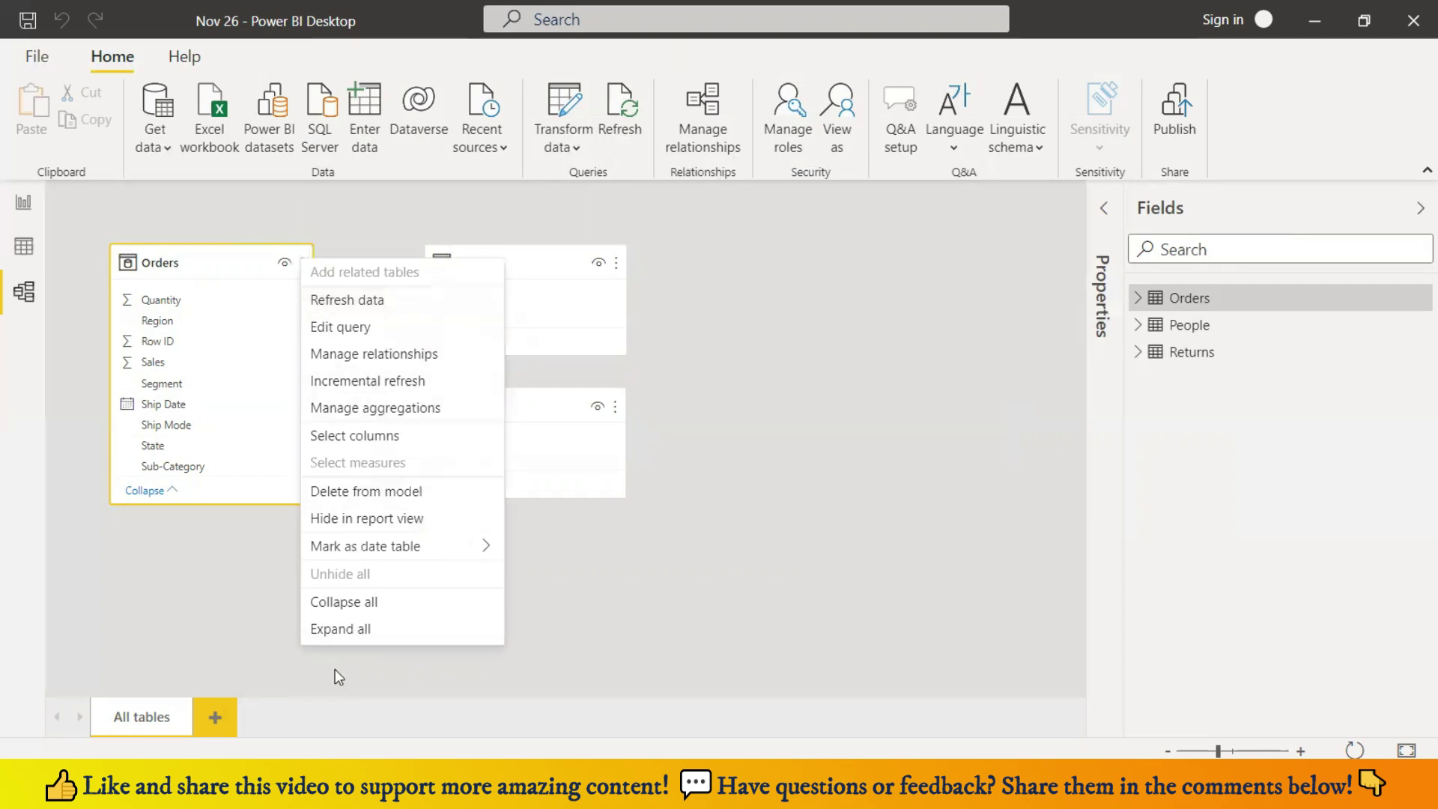
left_click(373, 325)
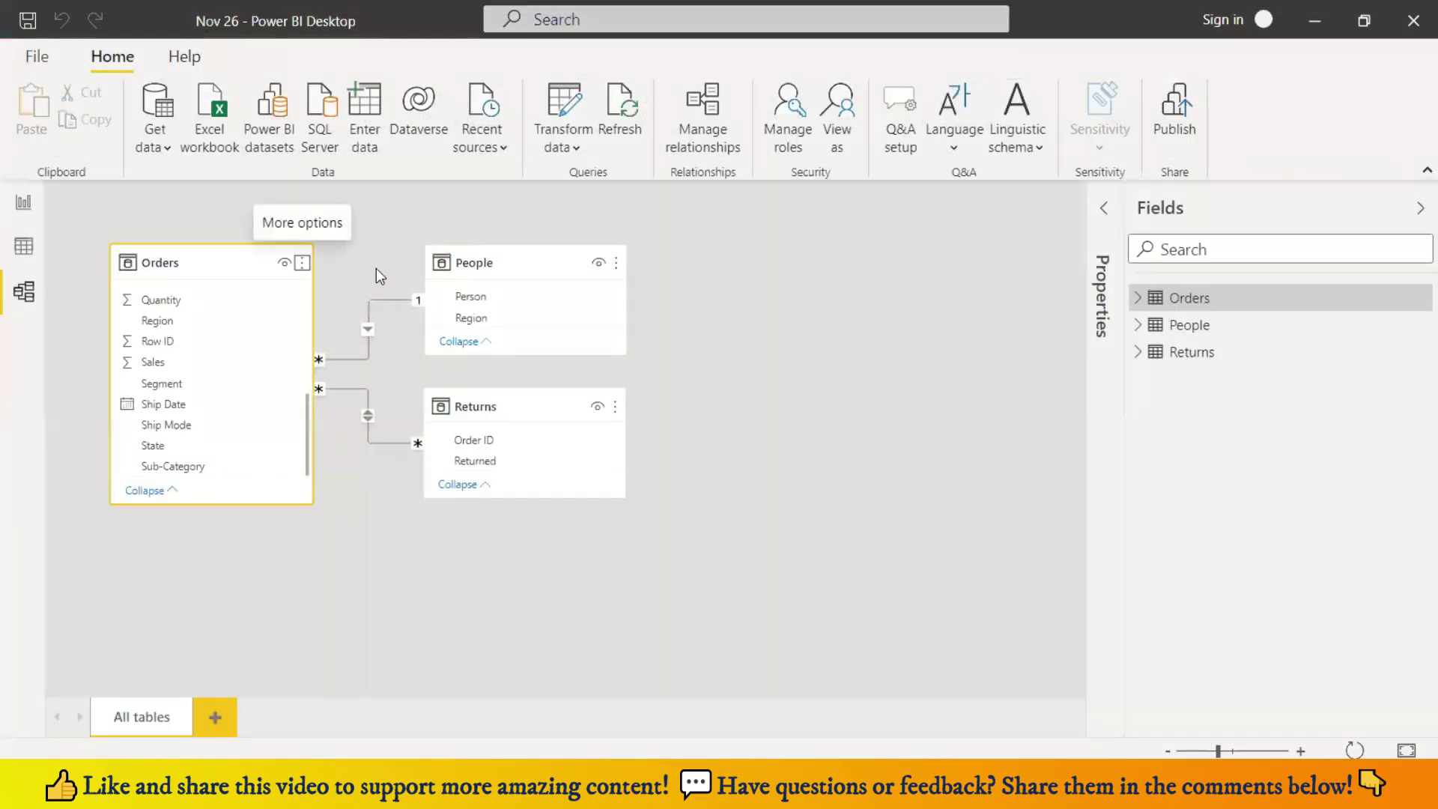
- Return to the report view and try to publish the report, saving the changes and dismissing the sign-in request
left_click(22, 215)
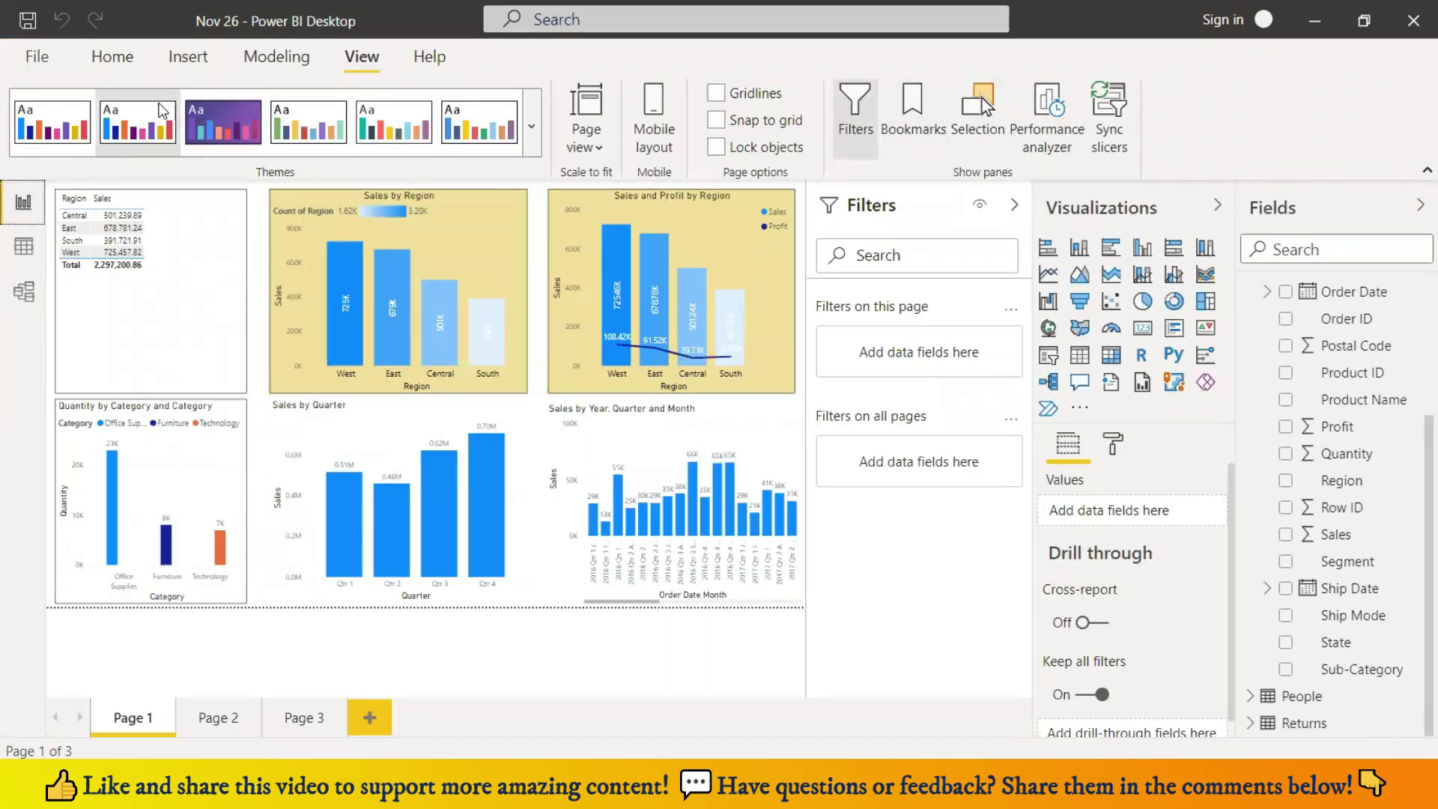
left_click(114, 57)
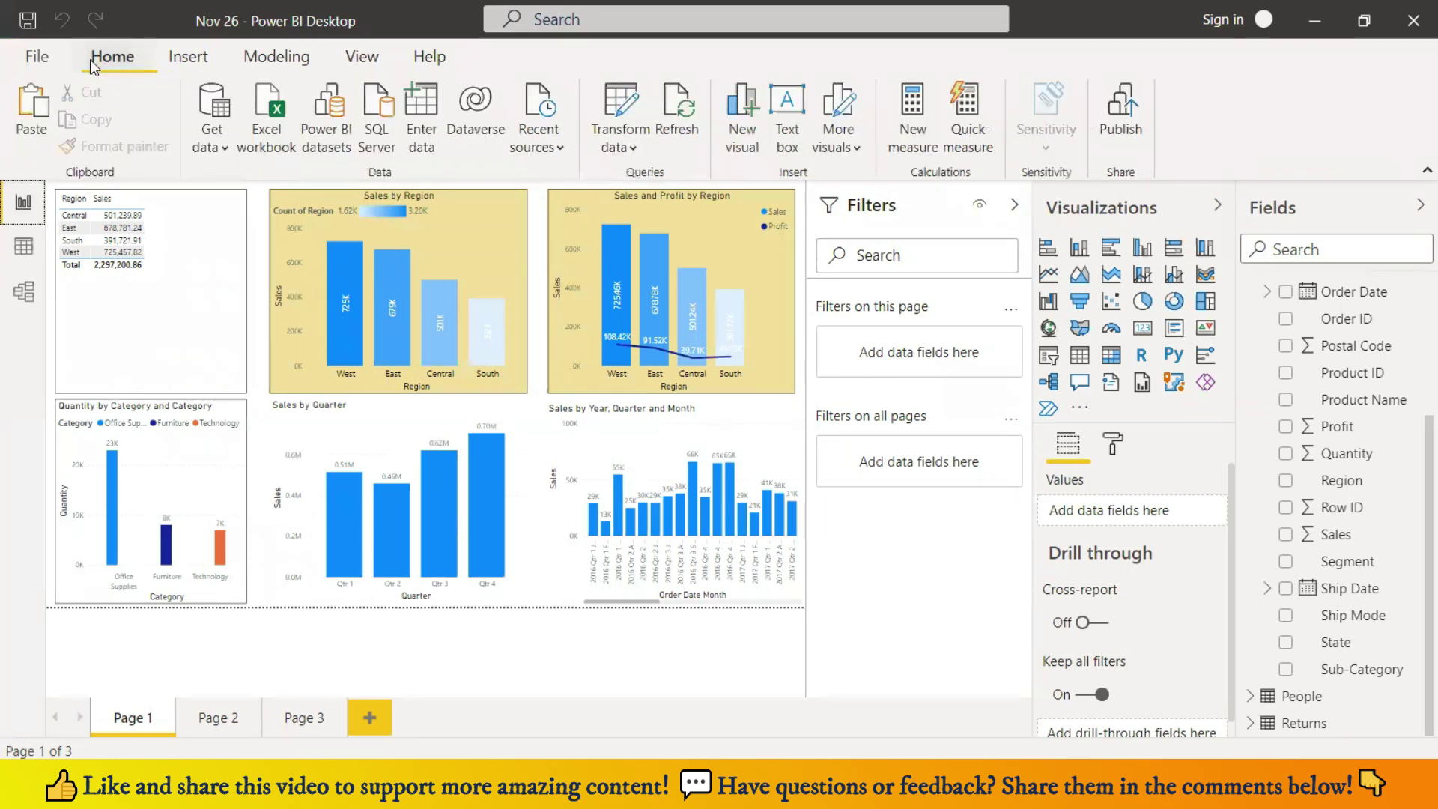
left_click(1120, 121)
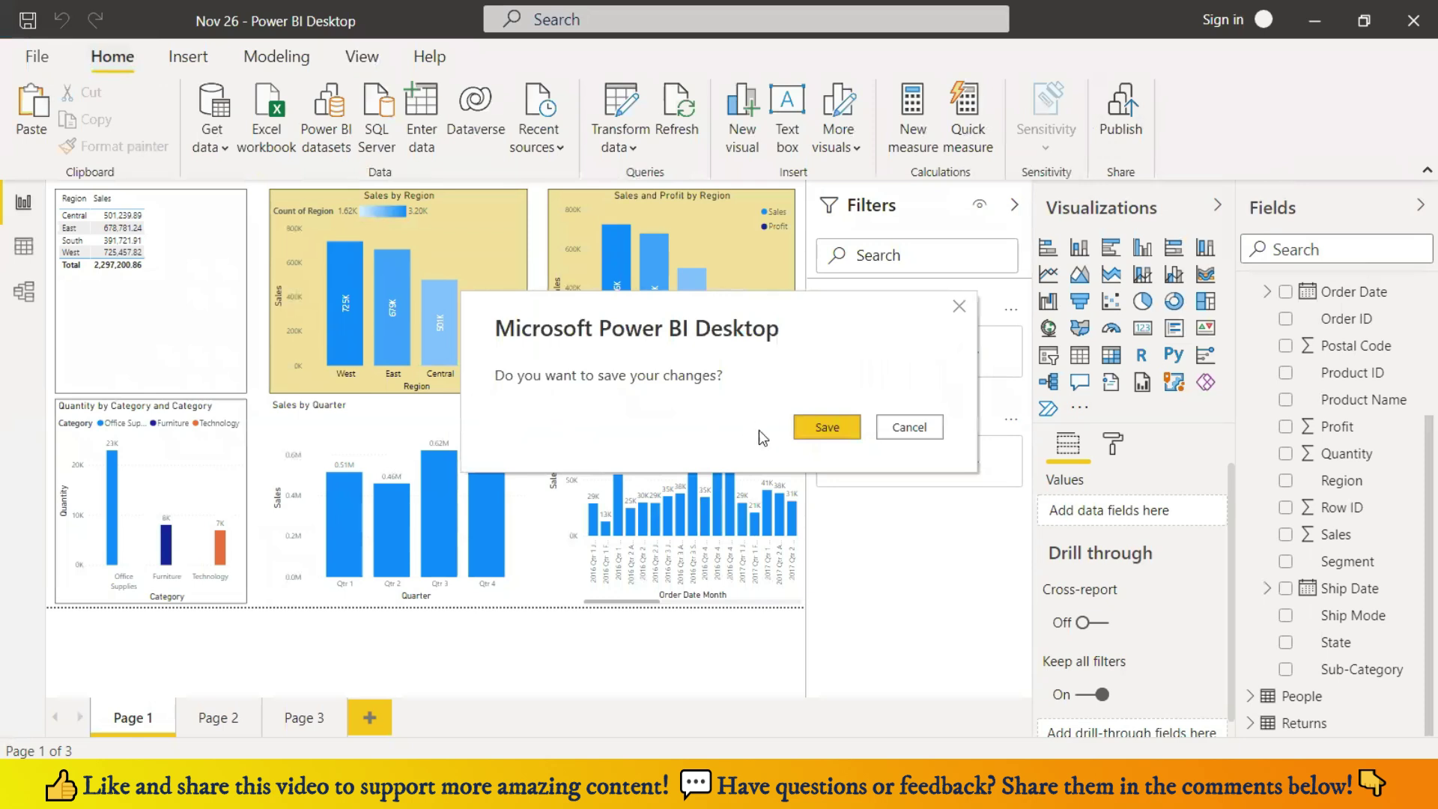
left_click(829, 431)
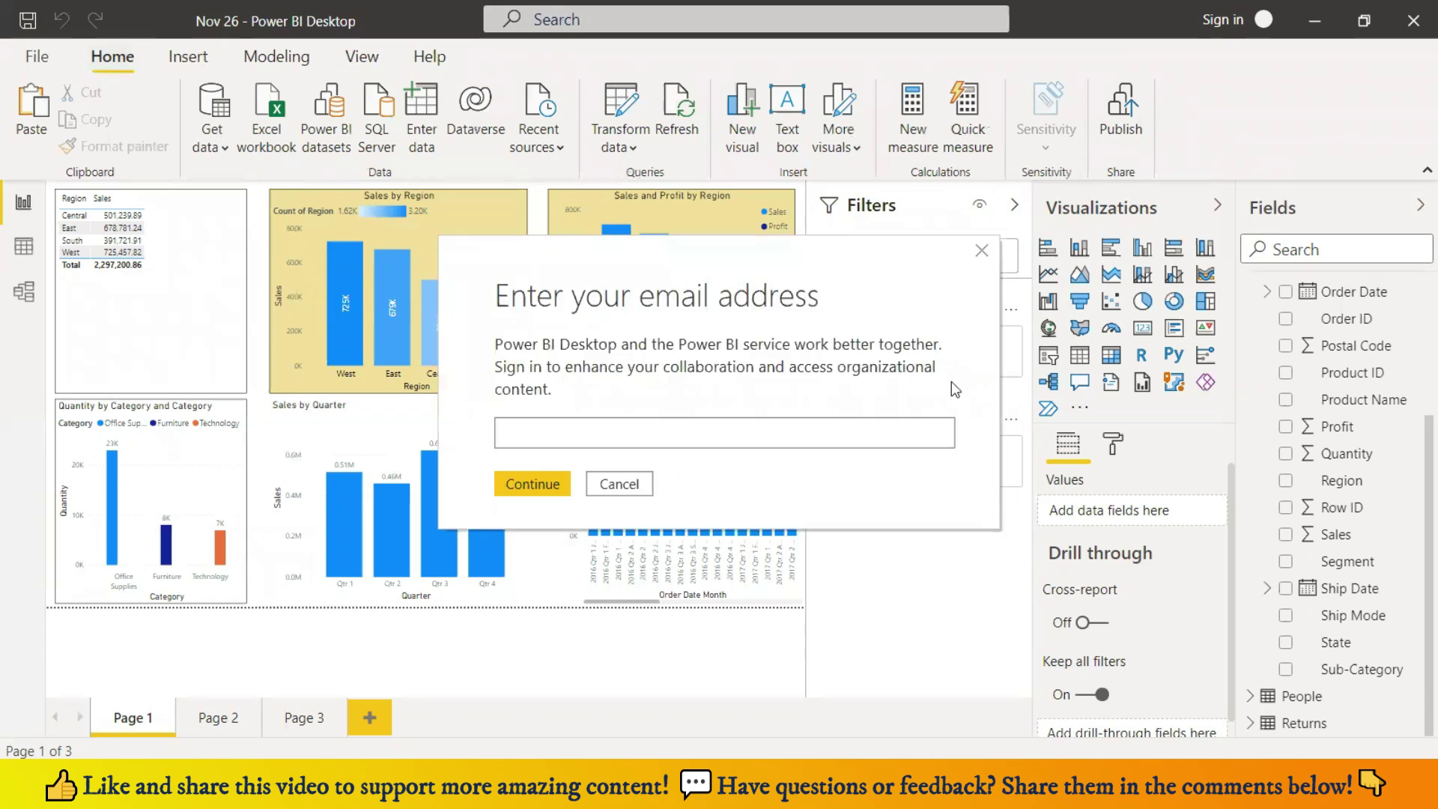
left_click(982, 251)
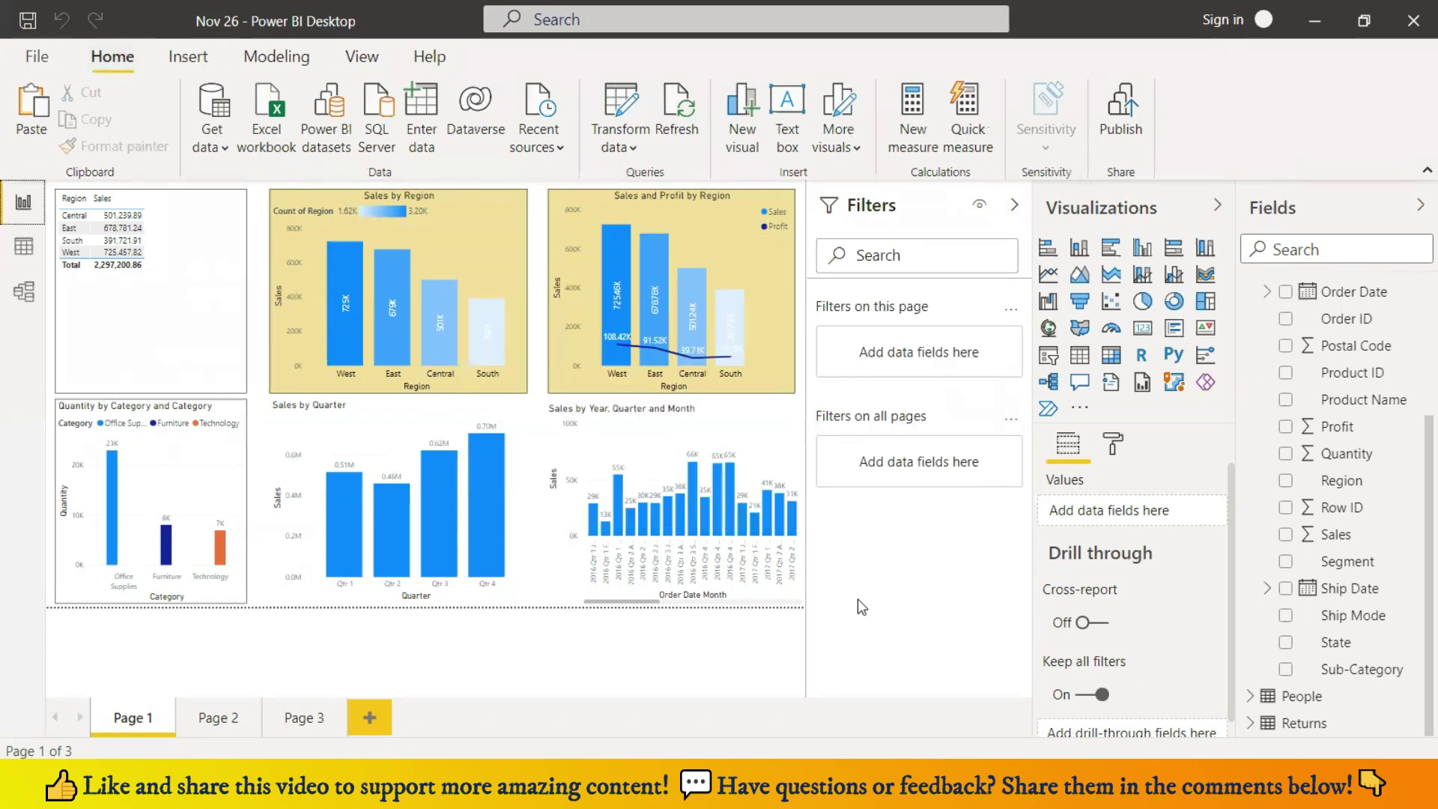
- Review the recent reports and the file types offered for saving a copy of the report, cancelling without saving
left_click(36, 59)
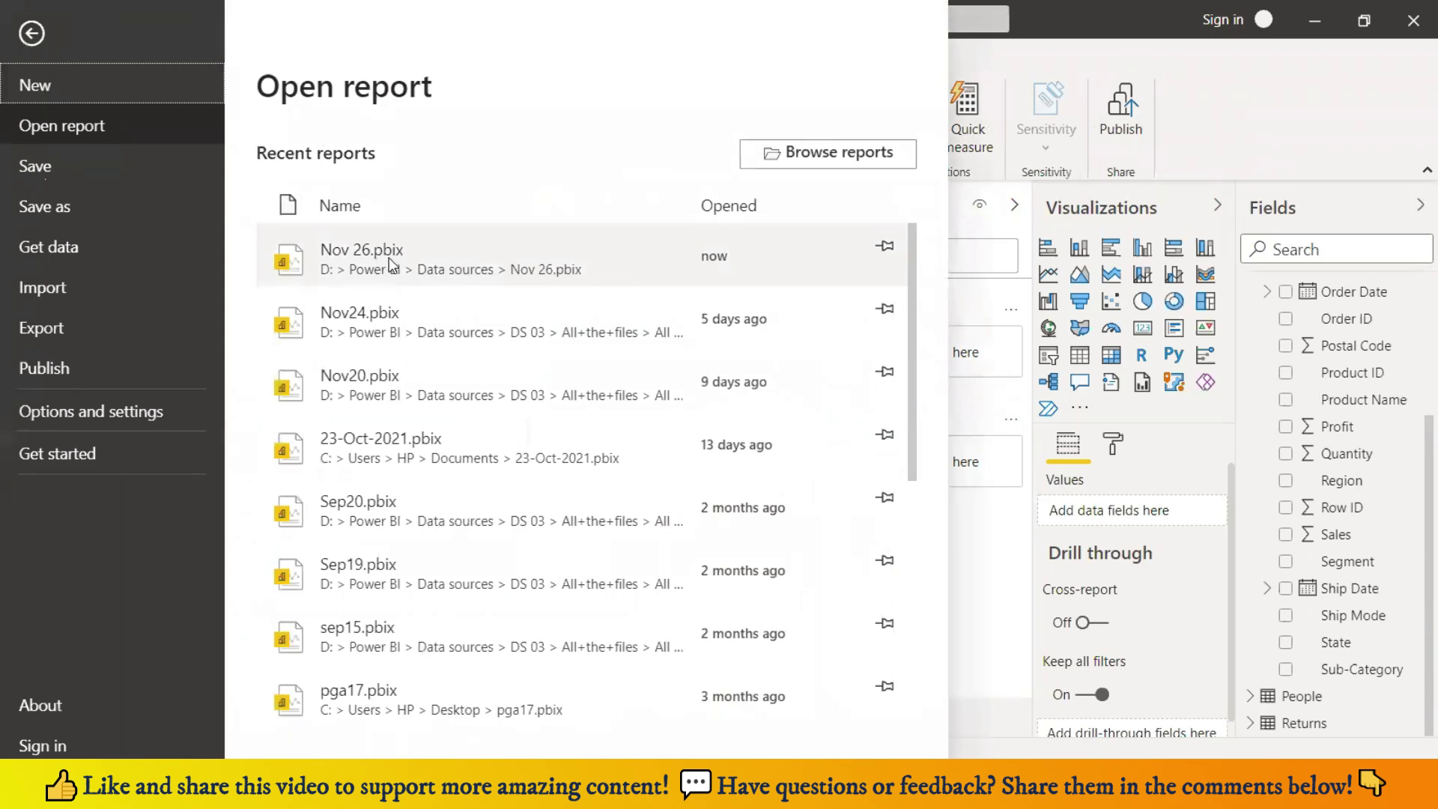
left_click(32, 34)
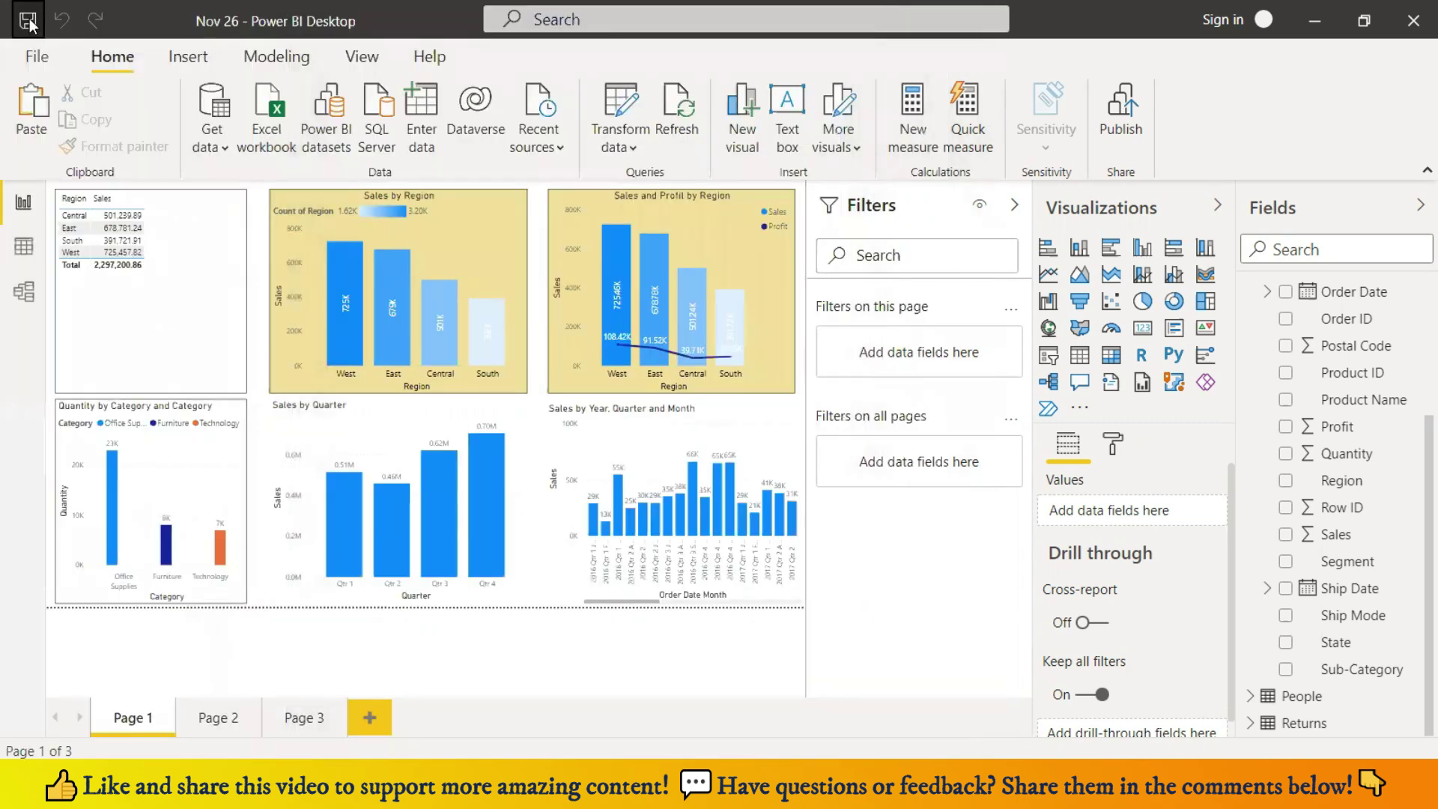
left_click(37, 57)
left_click(75, 213)
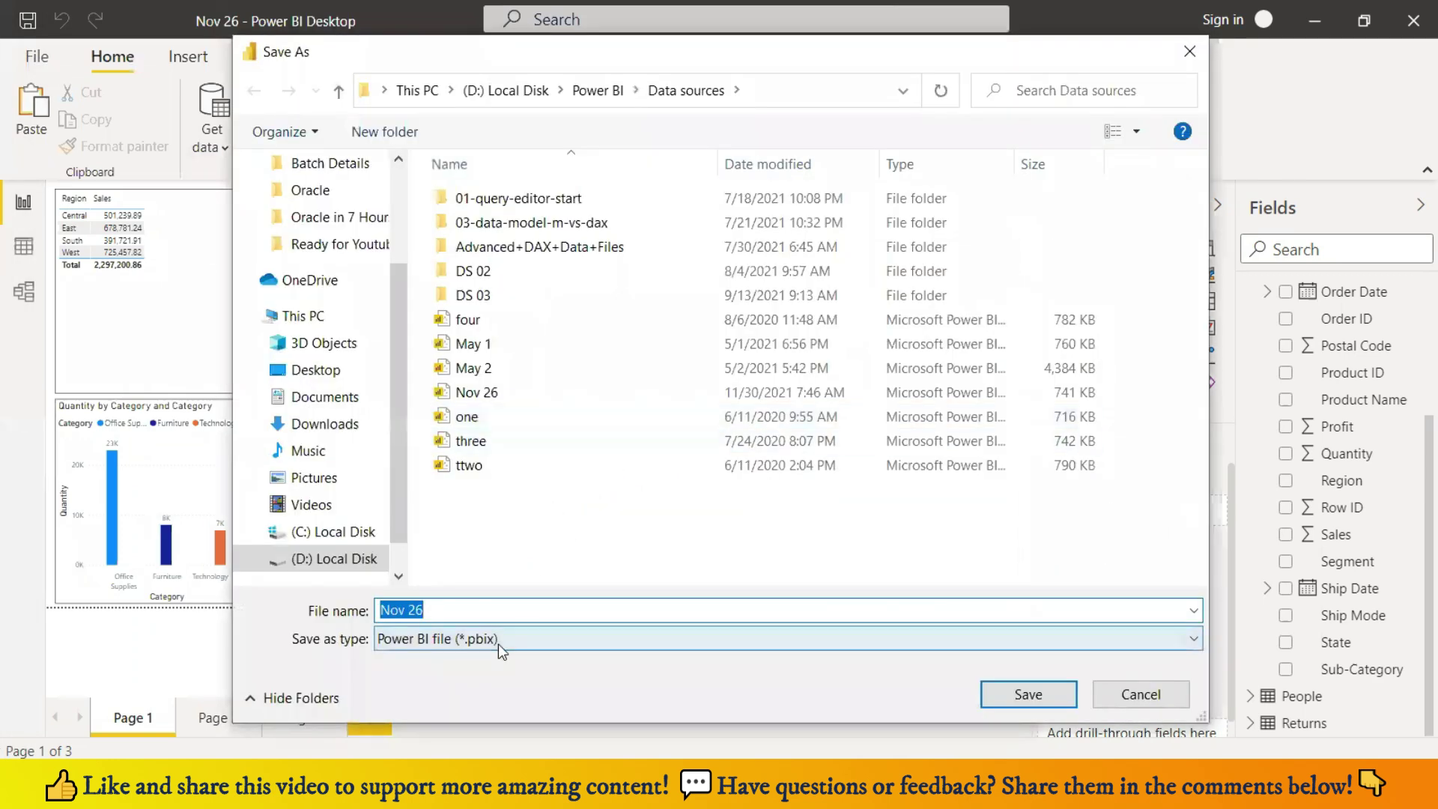
left_click(497, 644)
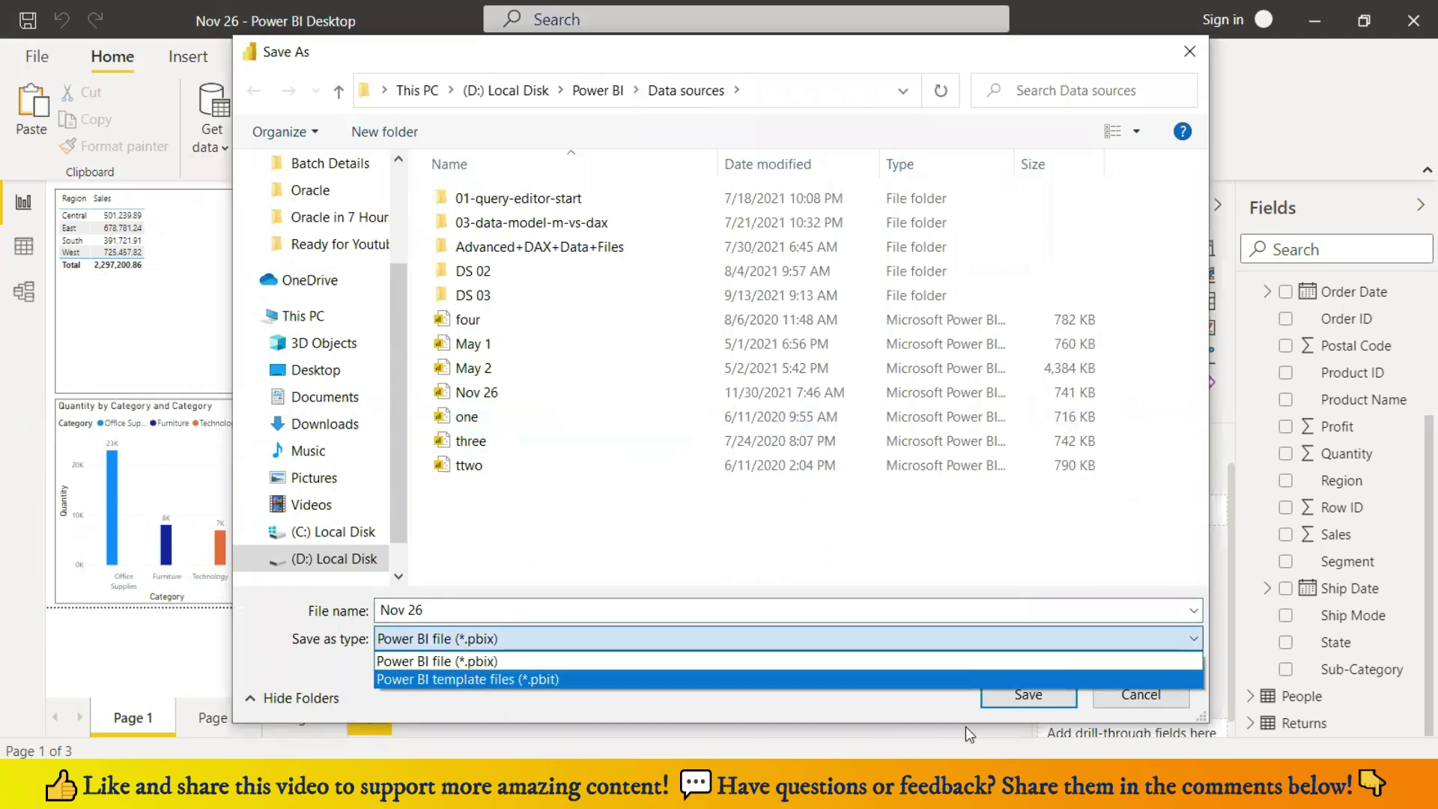
left_click(1118, 700)
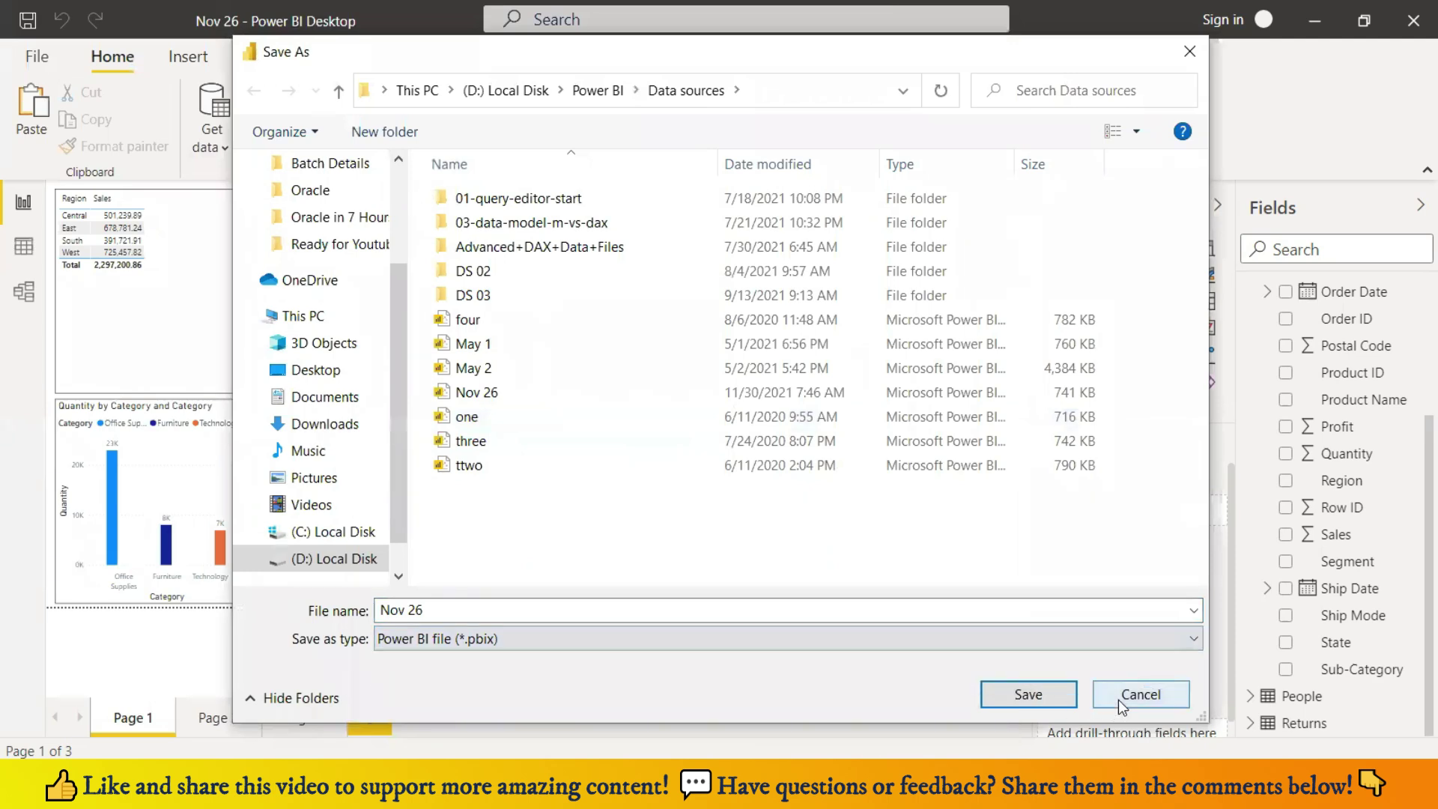
left_click(1145, 693)
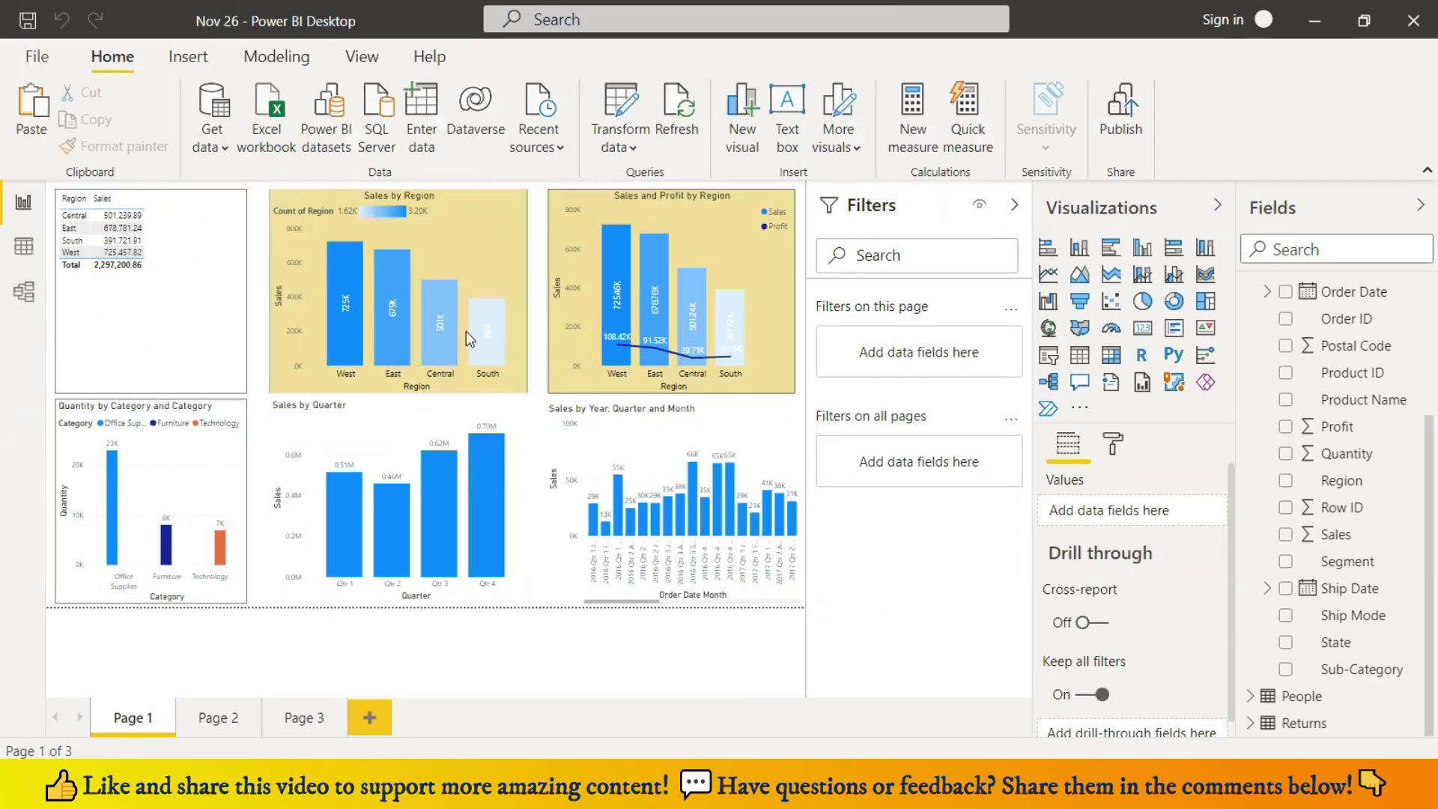
left_click(216, 329)
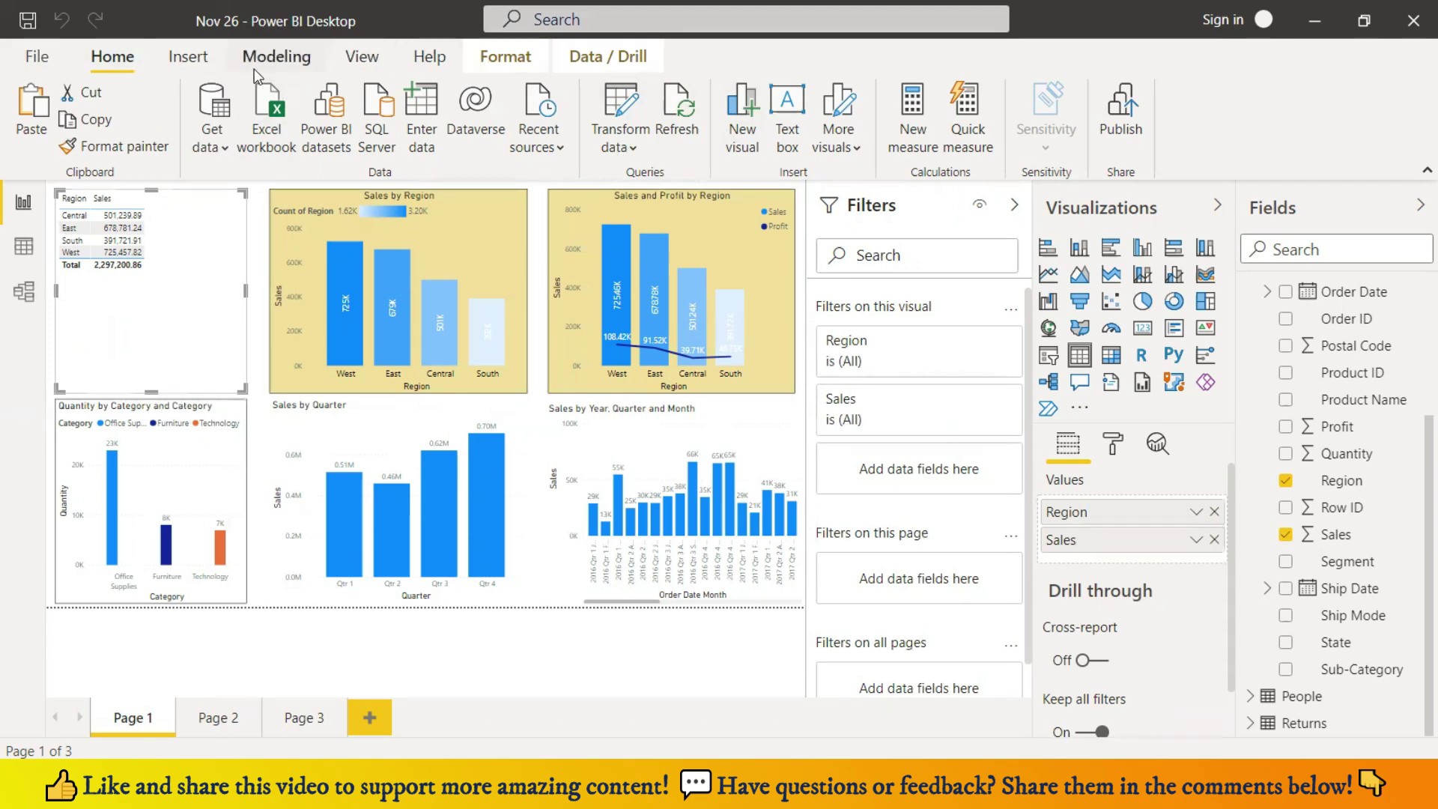
left_click(360, 64)
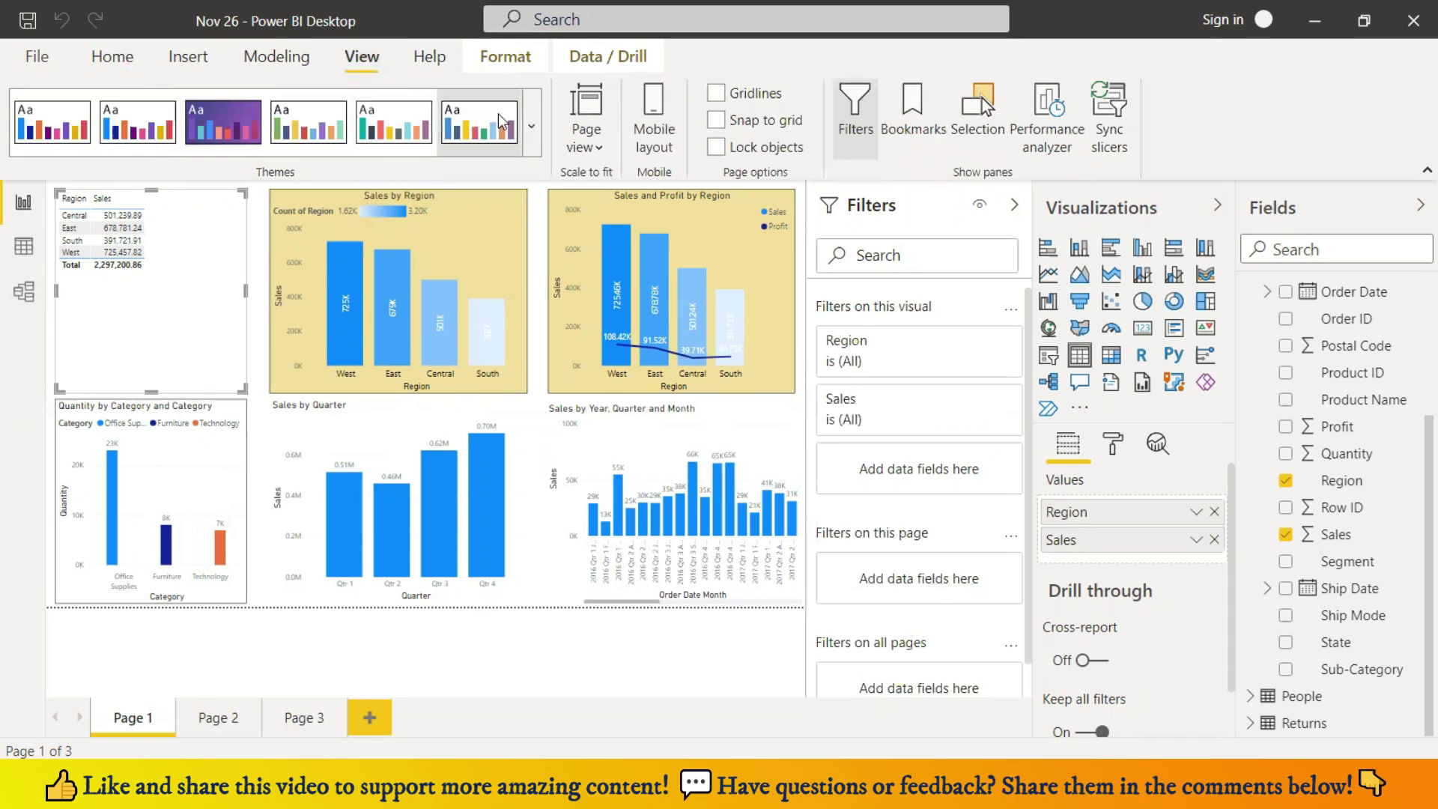
left_click(274, 60)
left_click(187, 56)
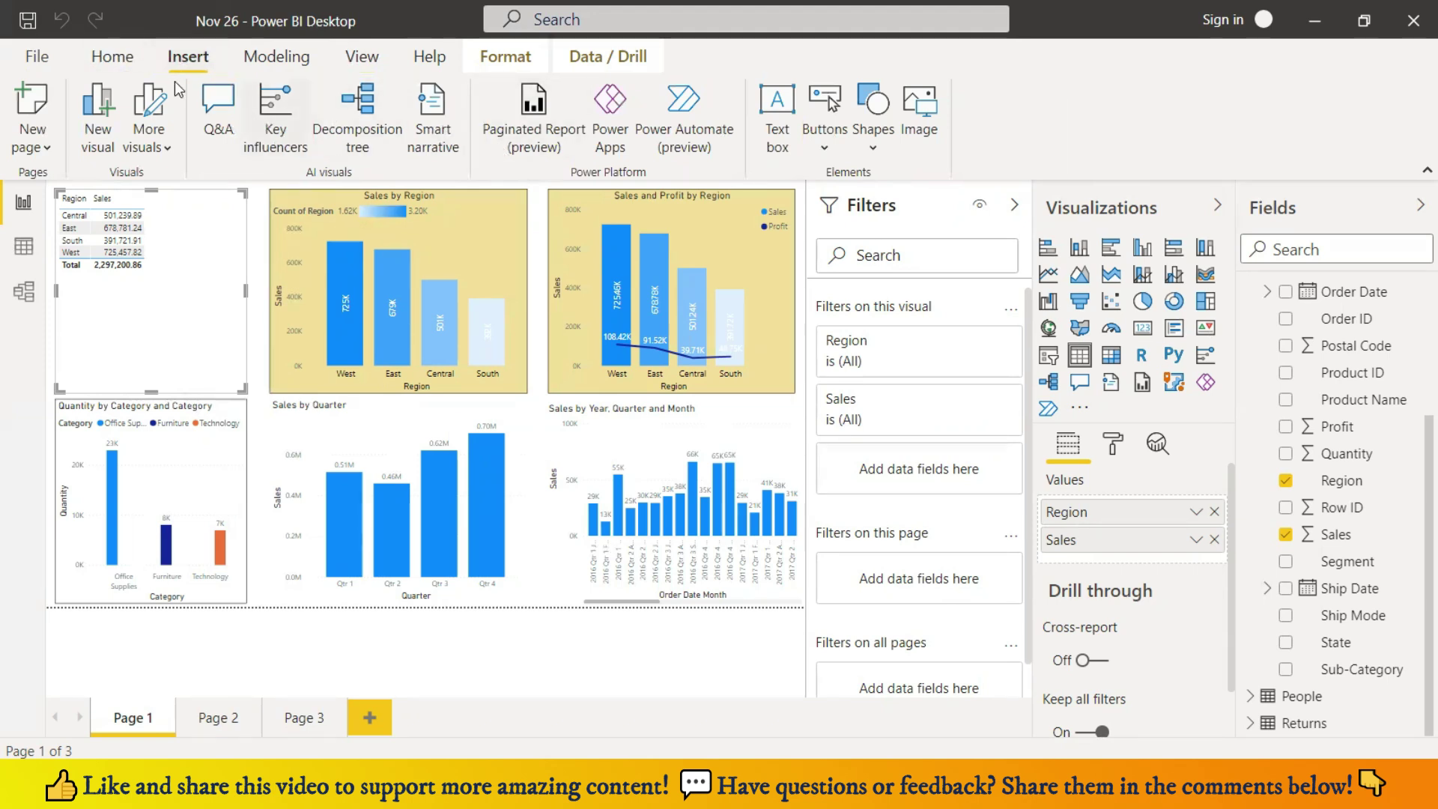
left_click(107, 60)
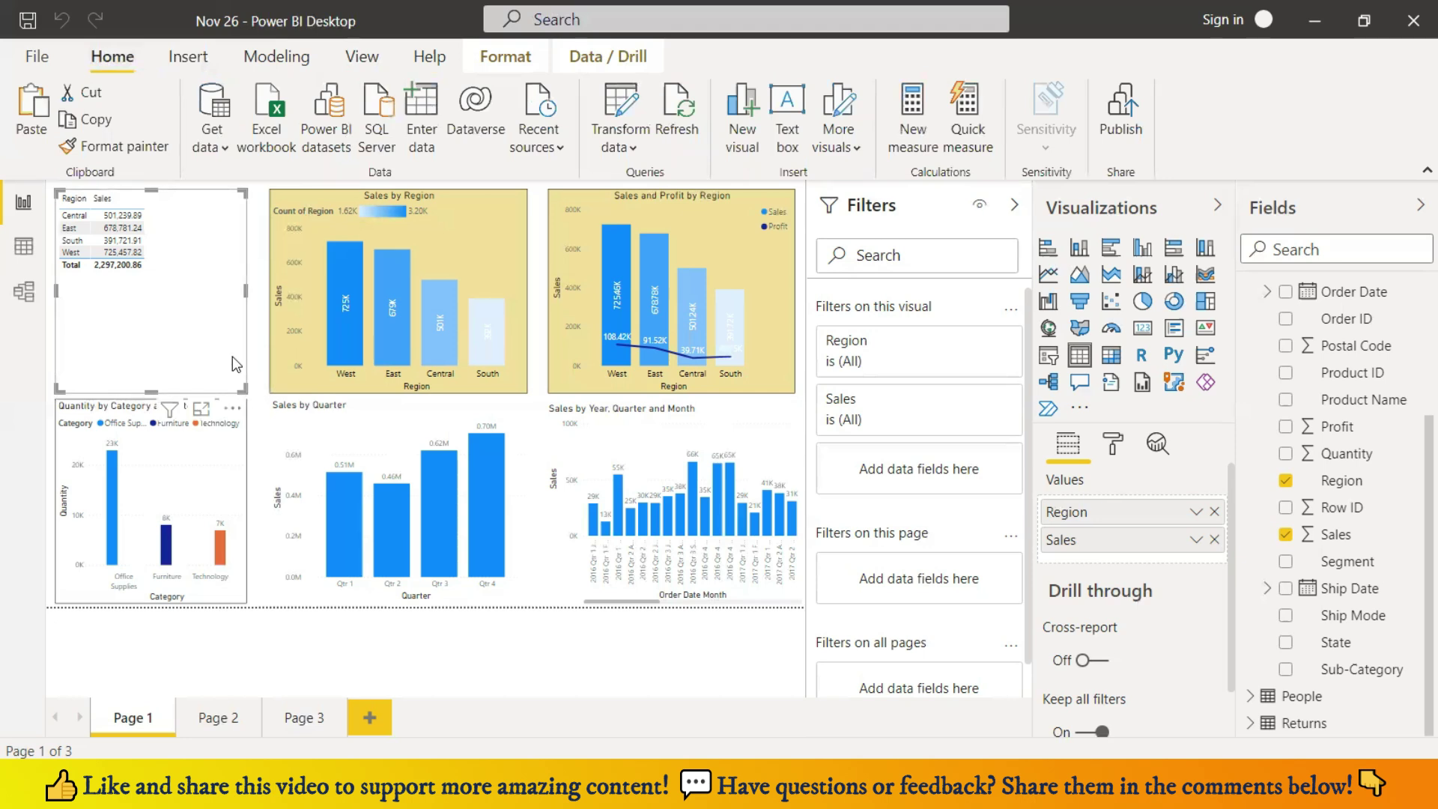
left_click(25, 292)
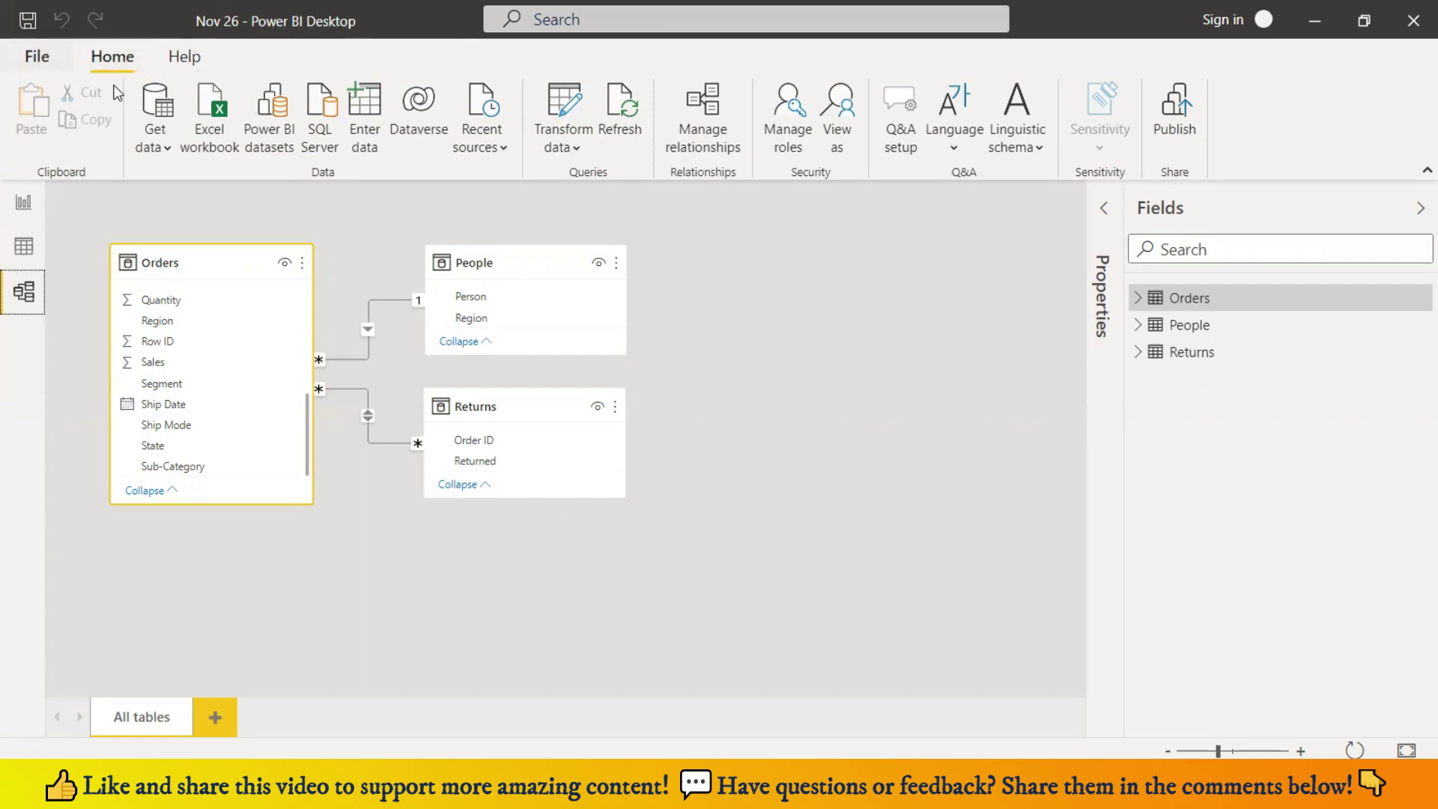
left_click(23, 202)
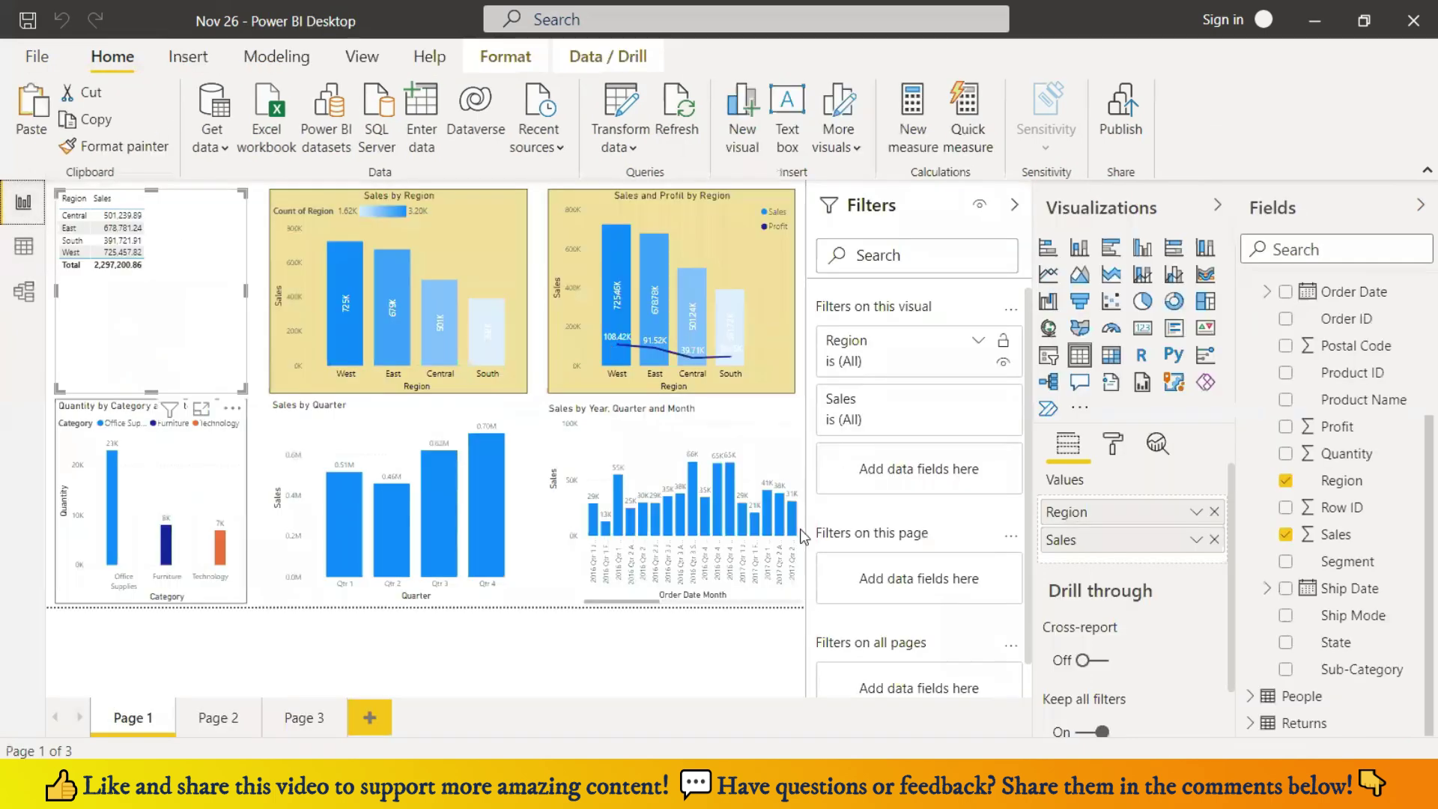
- Slightly adjust the upper-left corner of the Sales by Year, Quarter and Month chart and collapse the Filters pane
left_click(626, 433)
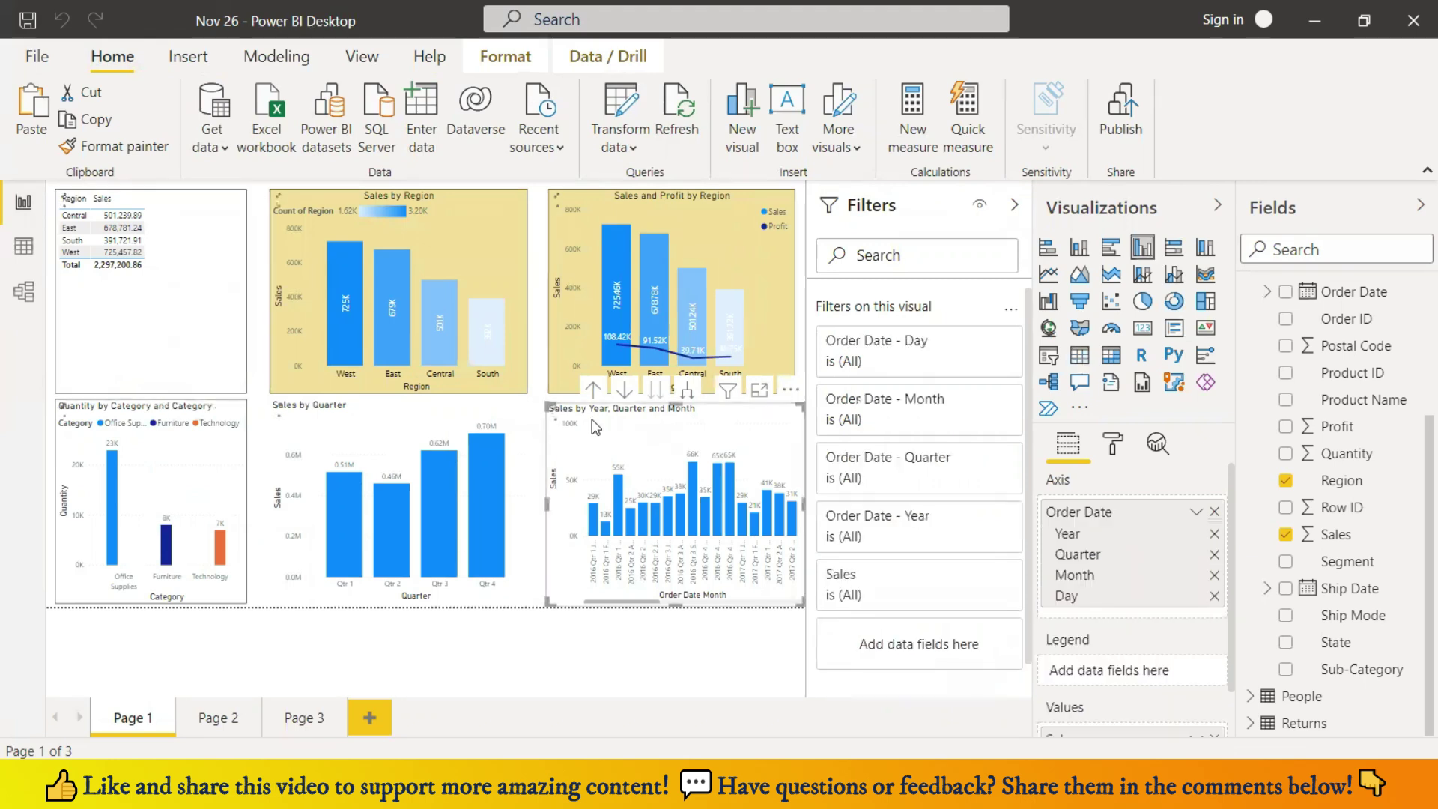
left_click_drag(548, 406, 550, 399)
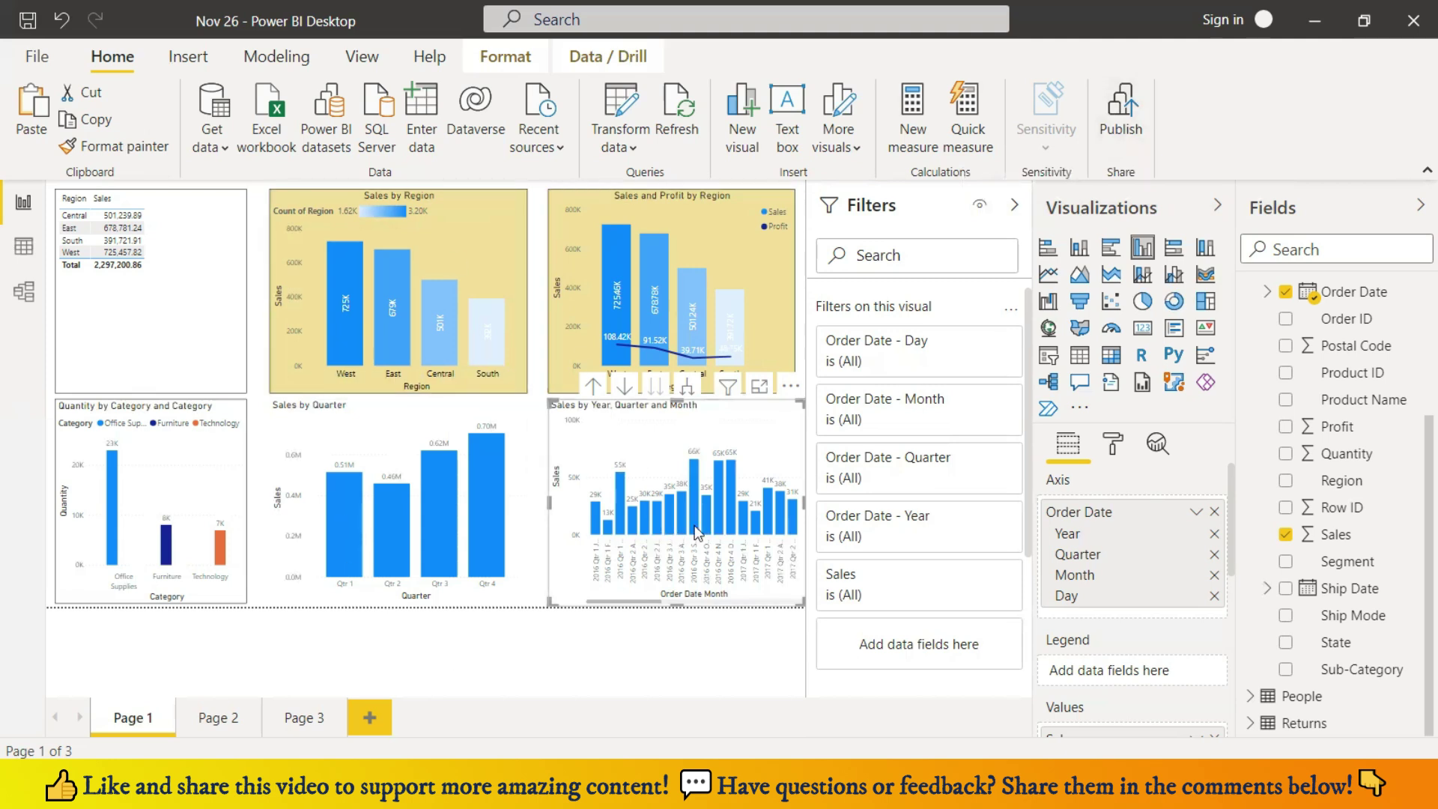
left_click(1013, 209)
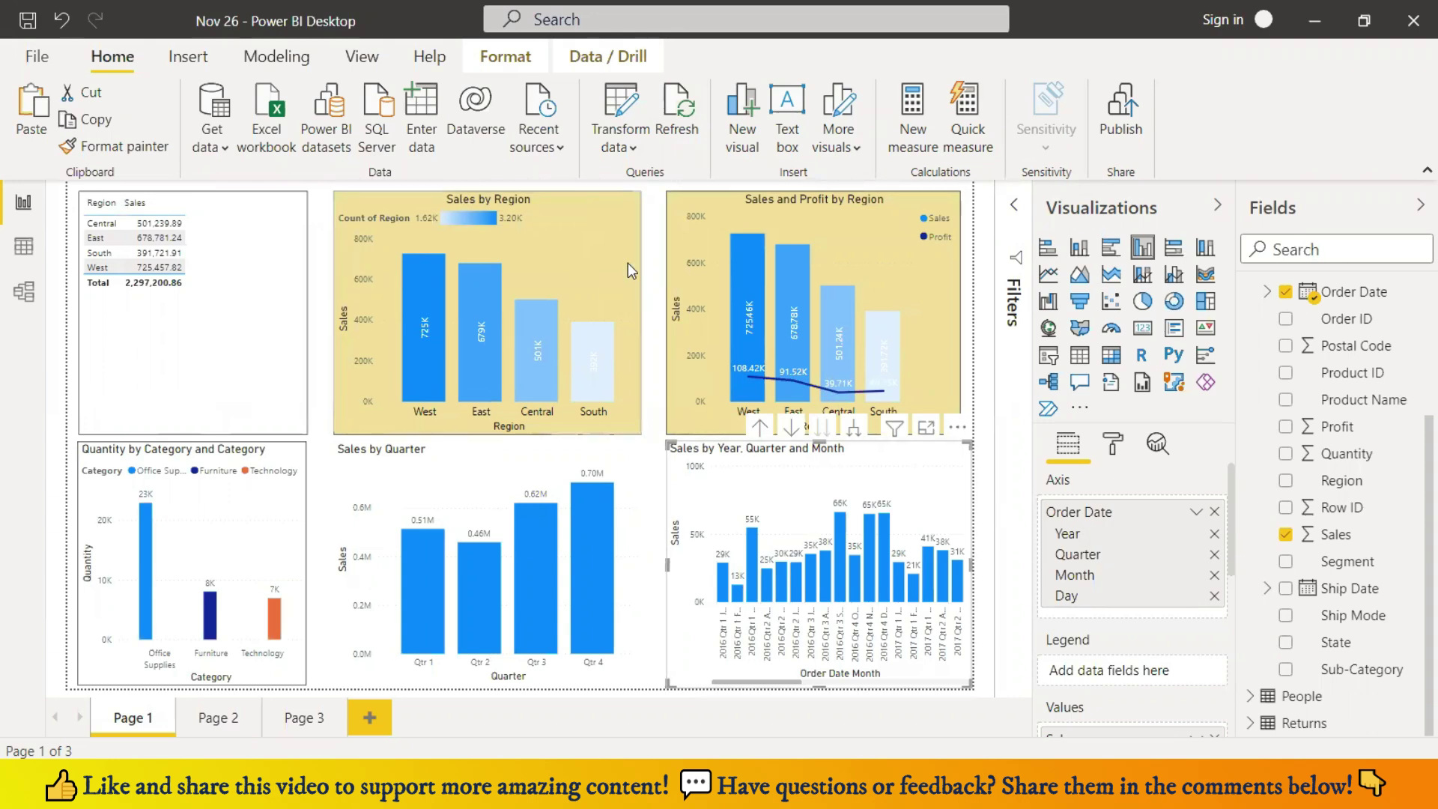
- Widen the Sales by Region chart slightly on both sides to narrow the gaps to its neighbouring visuals
left_click(637, 281)
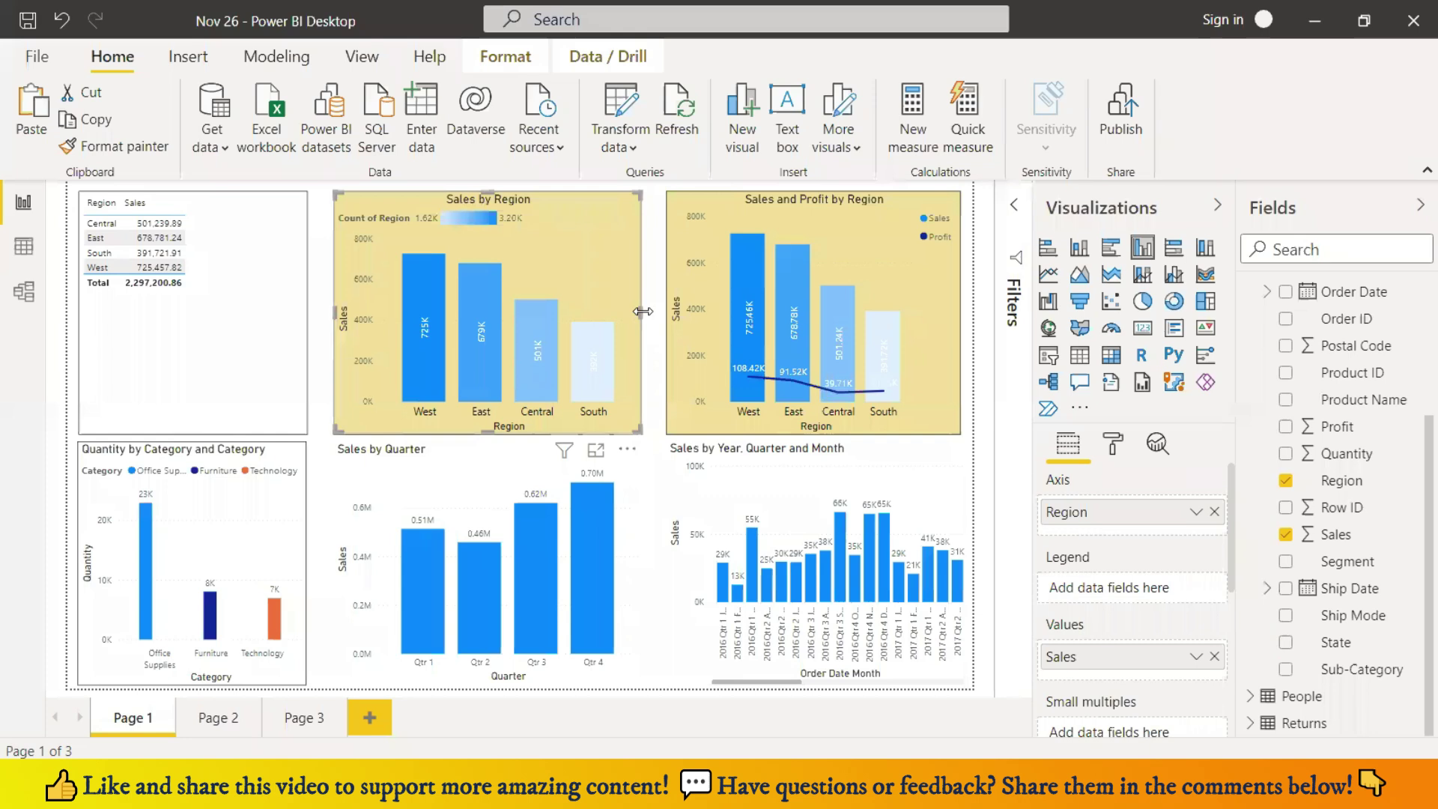
left_click(650, 314)
left_click_drag(641, 308, 658, 318)
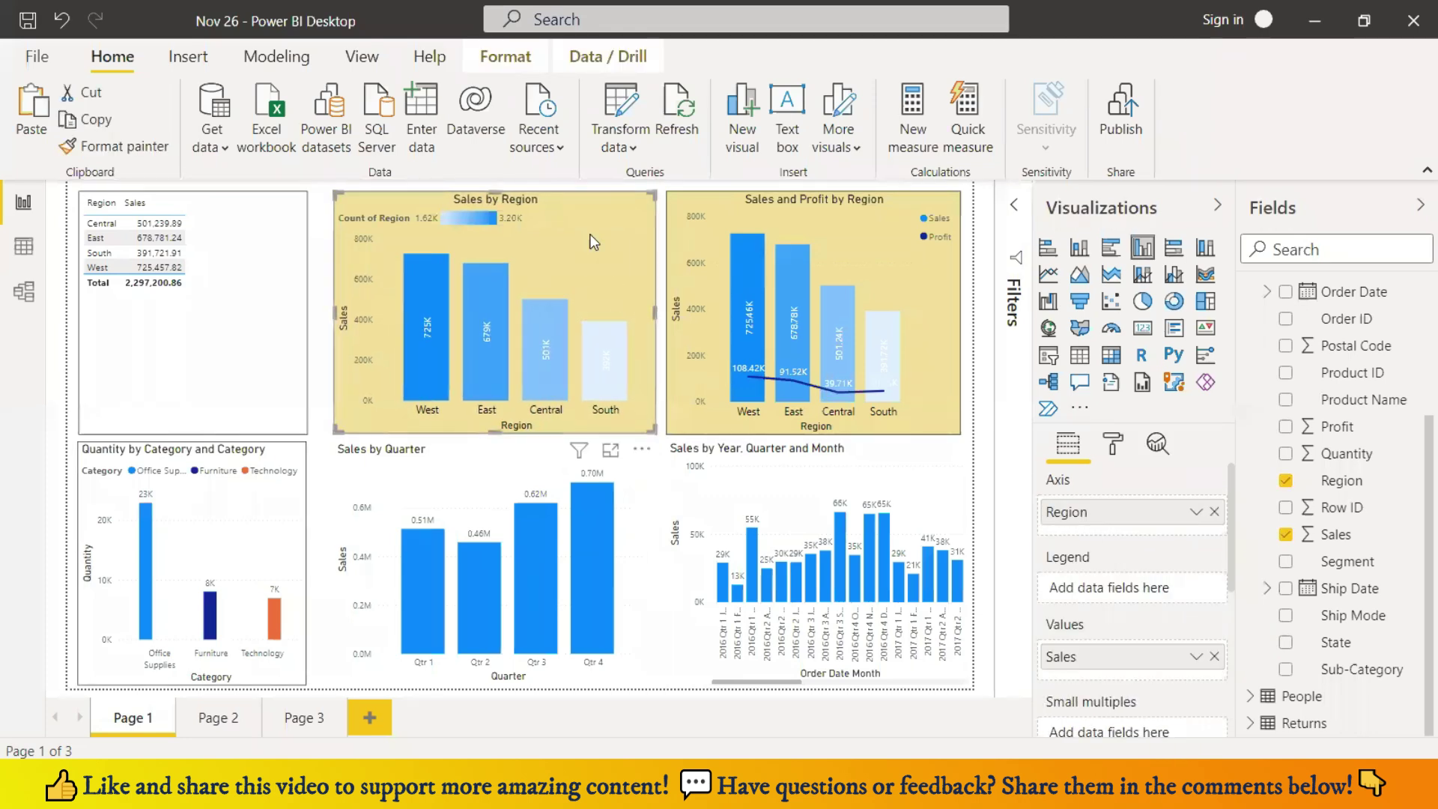
left_click_drag(336, 312, 326, 312)
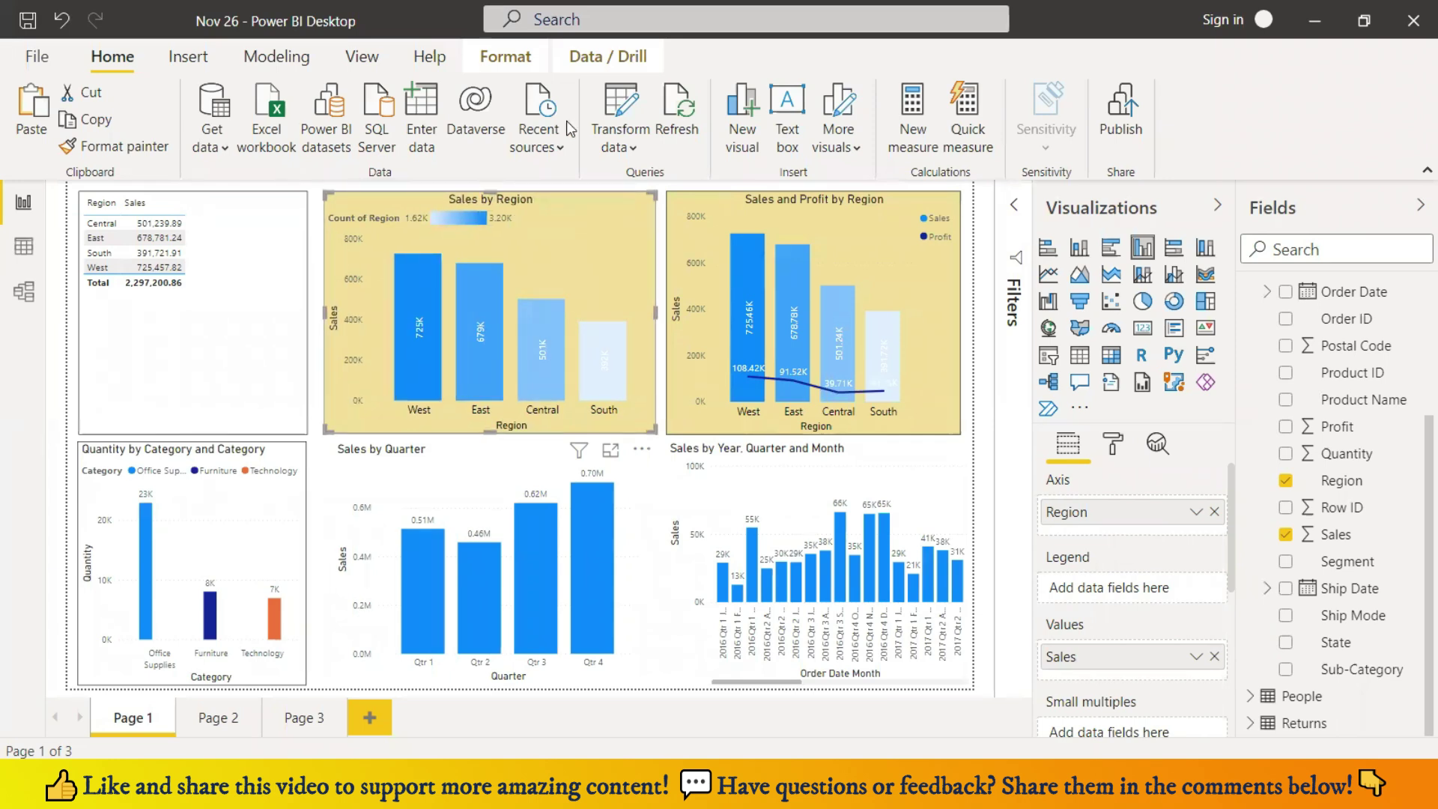